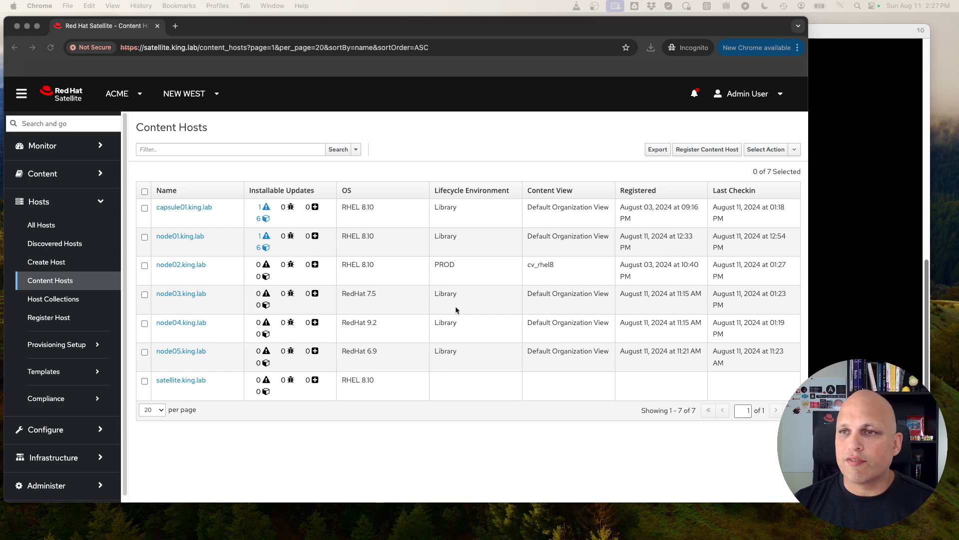
# Start a CSV export of the content hosts list and cancel the save.
pyautogui.click(504, 158)
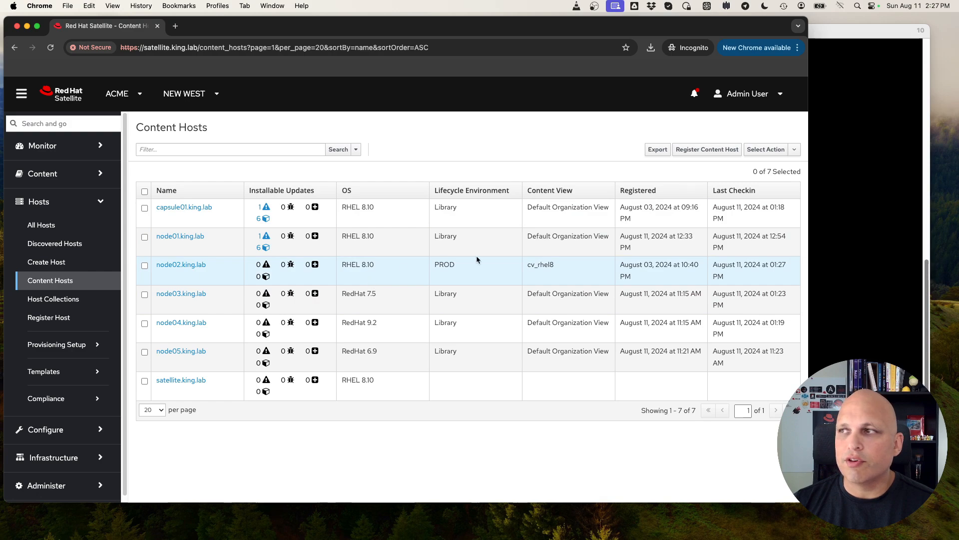
pyautogui.click(657, 149)
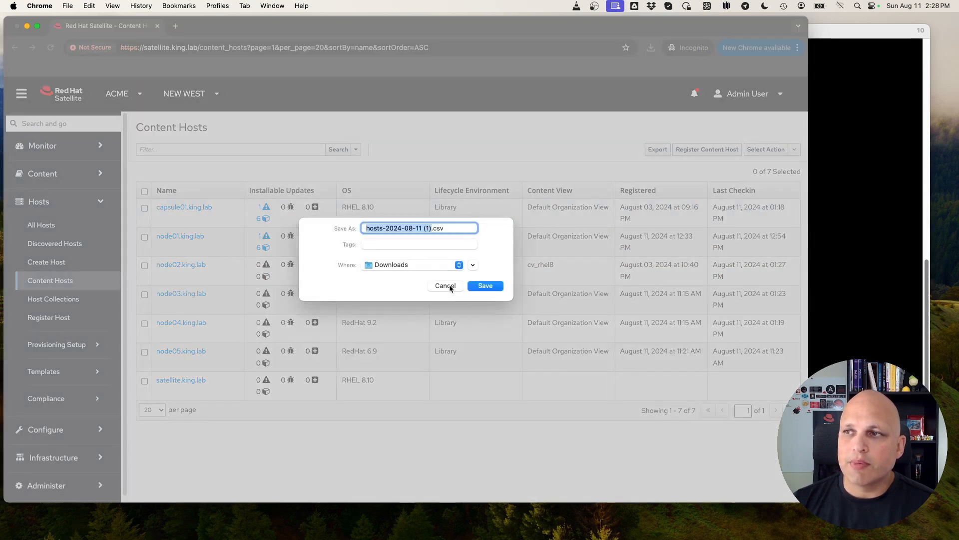
pyautogui.click(450, 288)
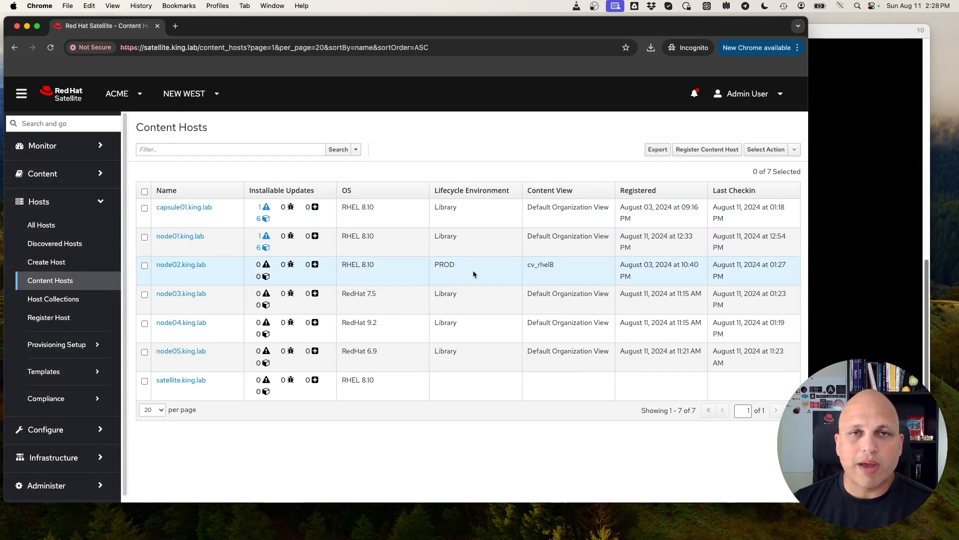
# Open the All Hosts list and expand the Network and Reported data groups in its column settings.
pyautogui.click(60, 229)
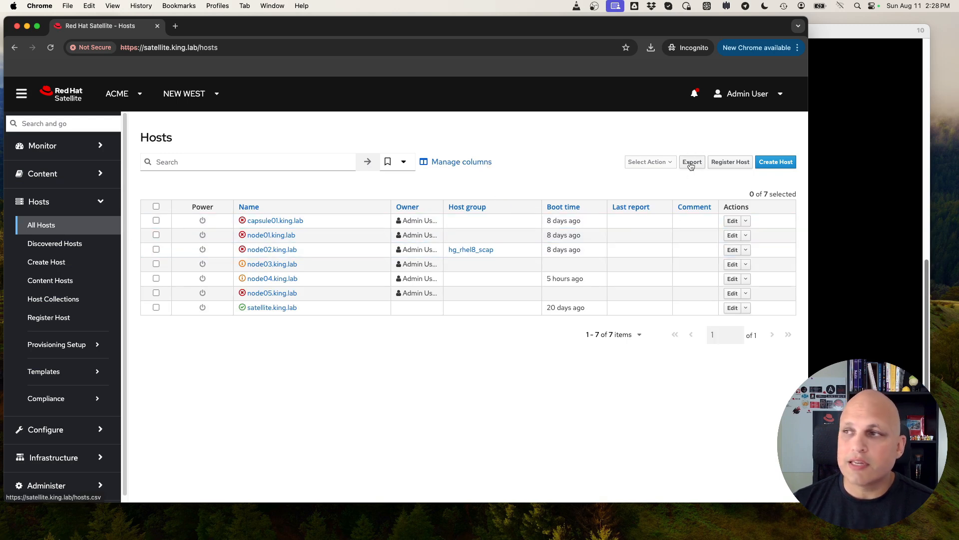
pyautogui.click(469, 164)
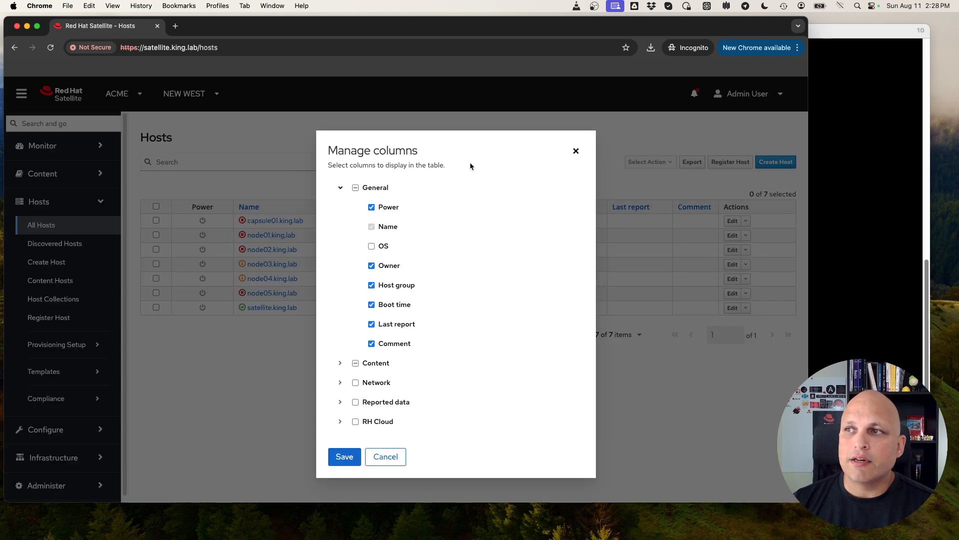
pyautogui.click(339, 382)
pyautogui.scroll(-1, 343, 443)
pyautogui.click(340, 443)
pyautogui.scroll(-5, 350, 440)
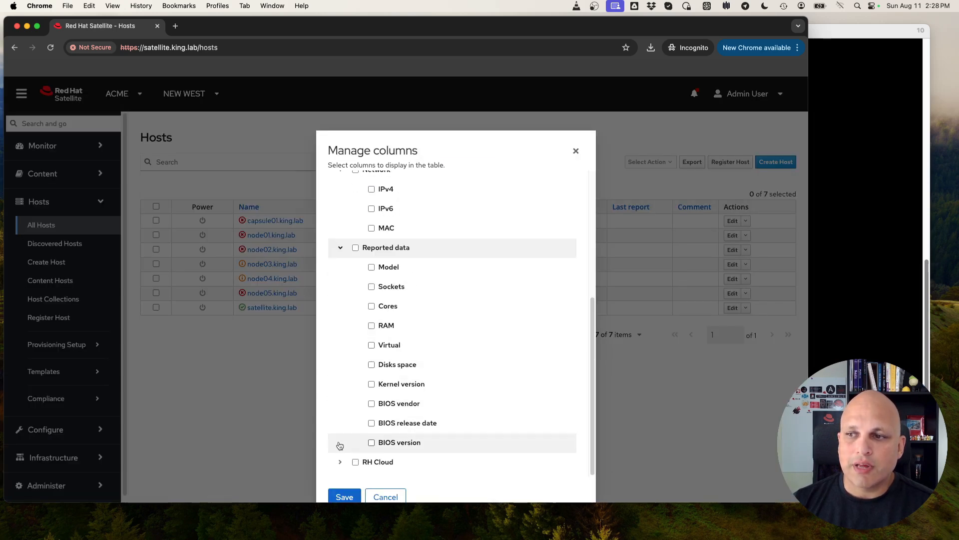
# Show every General, Content, Network, Reported data and RH Cloud column in the hosts table.
pyautogui.click(356, 462)
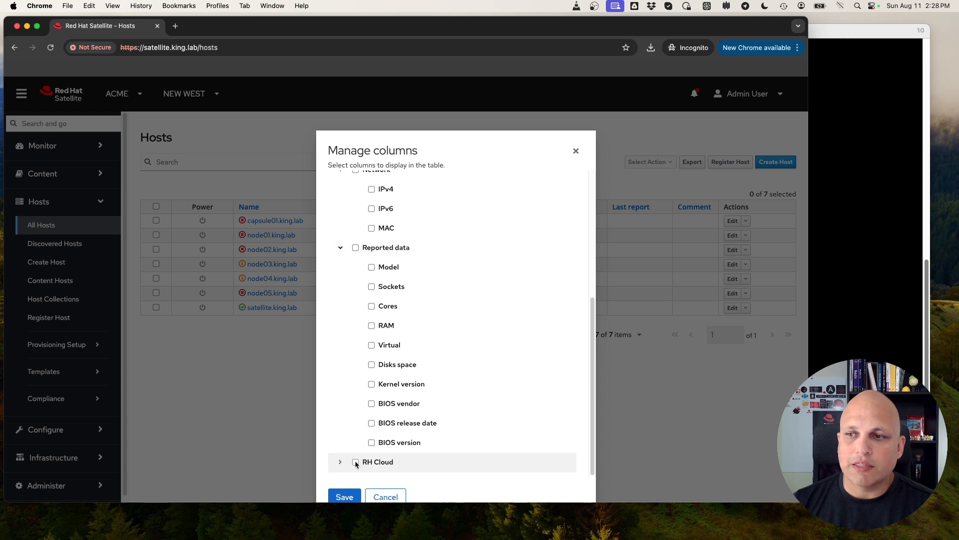
pyautogui.click(355, 247)
pyautogui.scroll(1, 411, 276)
pyautogui.scroll(5, 410, 277)
pyautogui.click(355, 360)
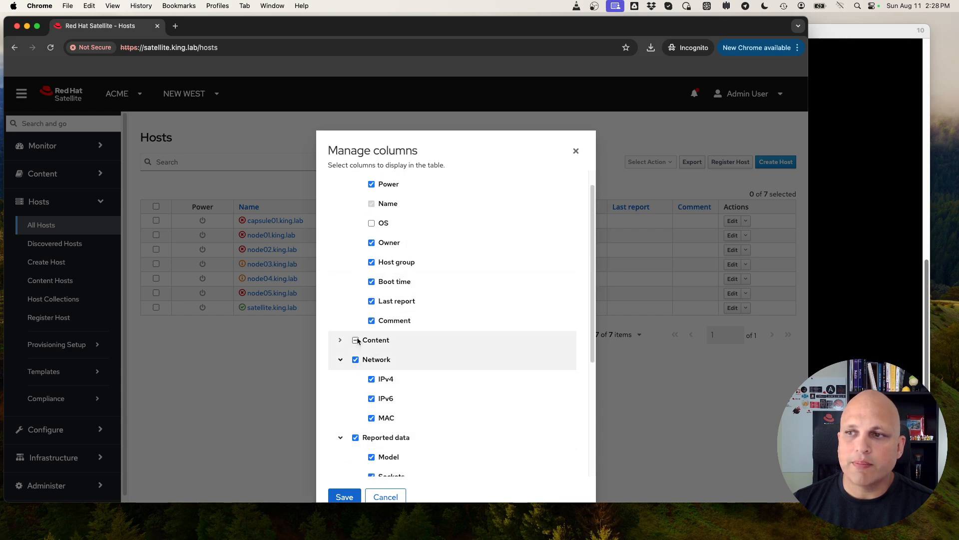
pyautogui.click(355, 340)
pyautogui.click(344, 497)
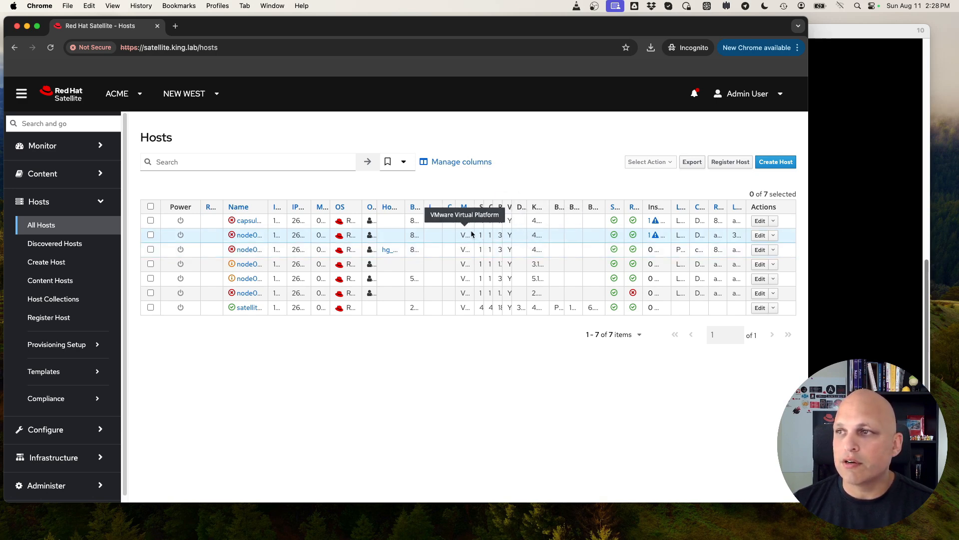
# Remove the OS, Content, Network, Reported data and RH Cloud columns from the hosts table.
pyautogui.click(461, 168)
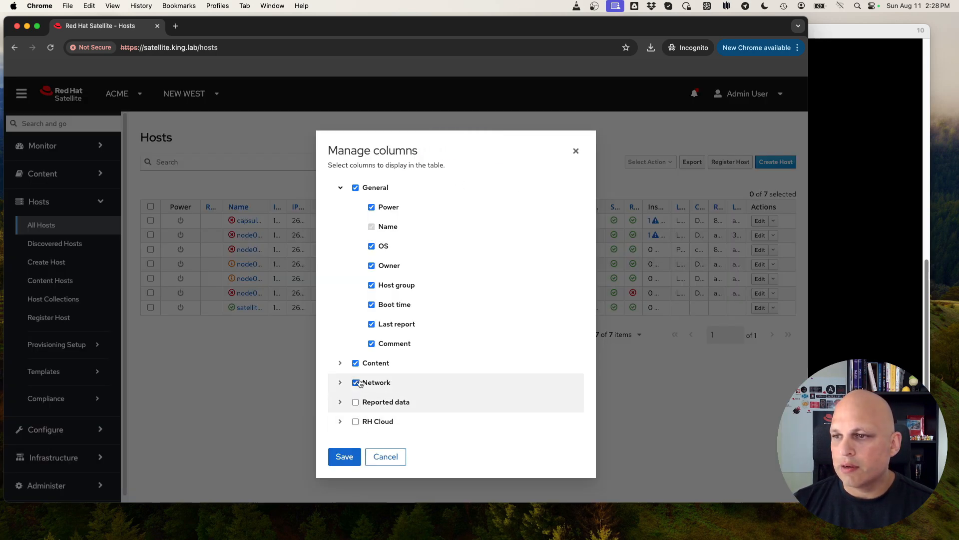
pyautogui.click(354, 363)
pyautogui.click(343, 456)
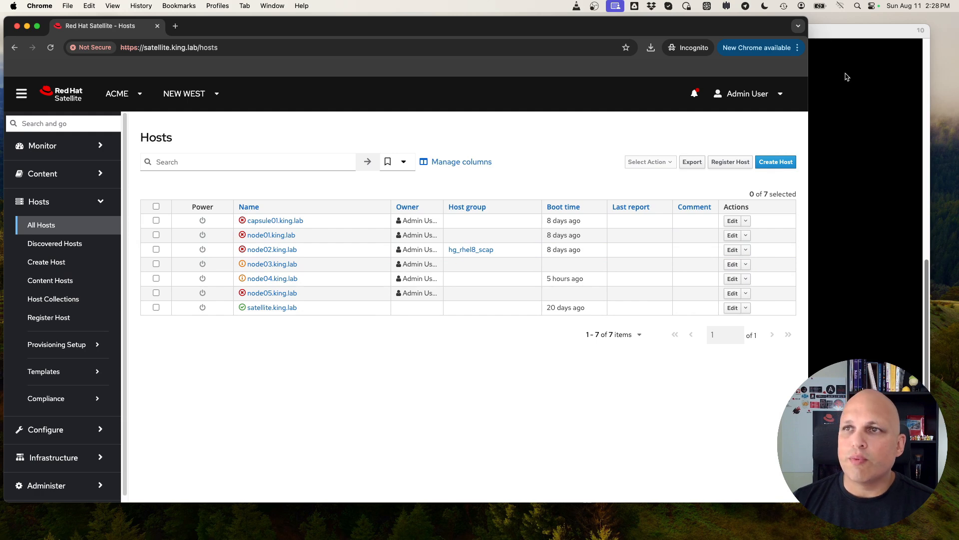
# Switch to the iTerm2 terminal and list all hosts in CSV format with `hammer --csv host list`.
pyautogui.click(847, 77)
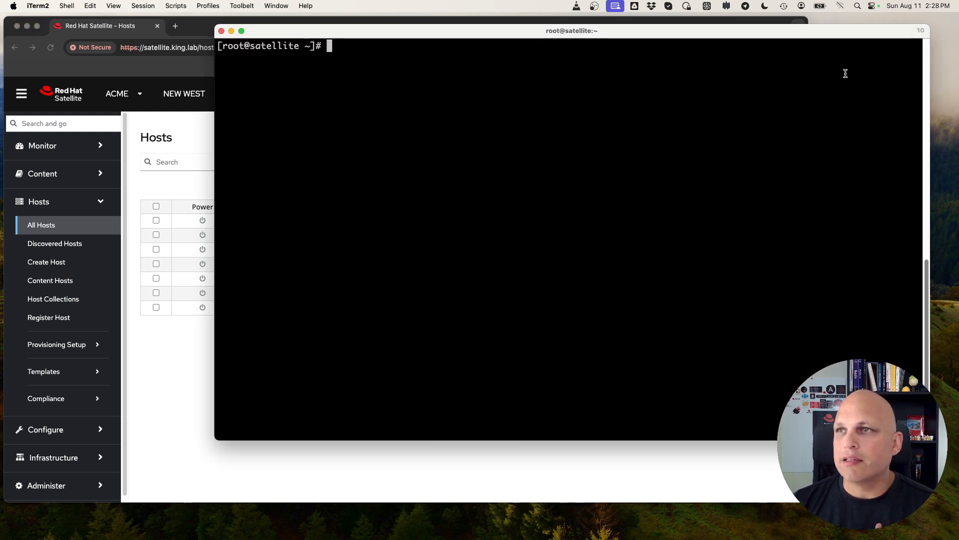
pyautogui.write('hammer --csv host list')
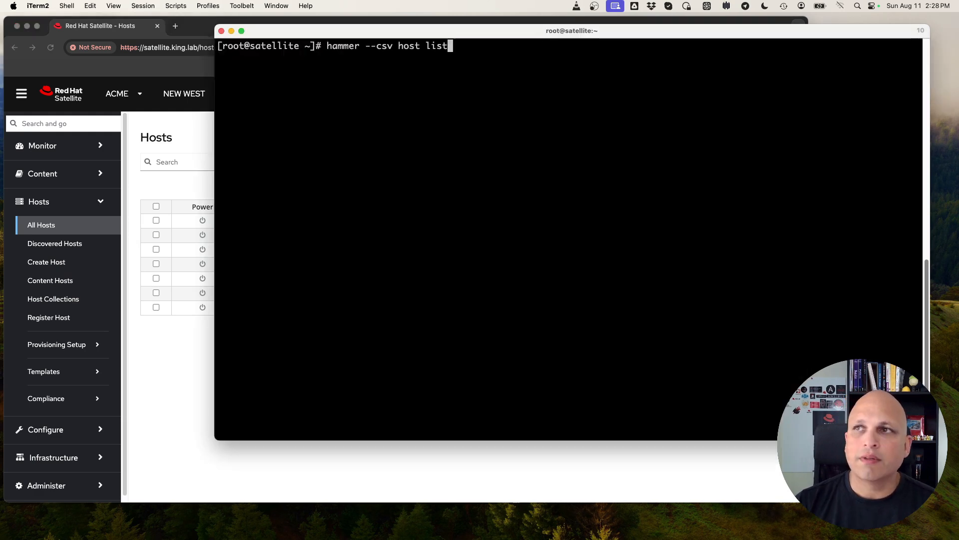
pyautogui.press('Return')
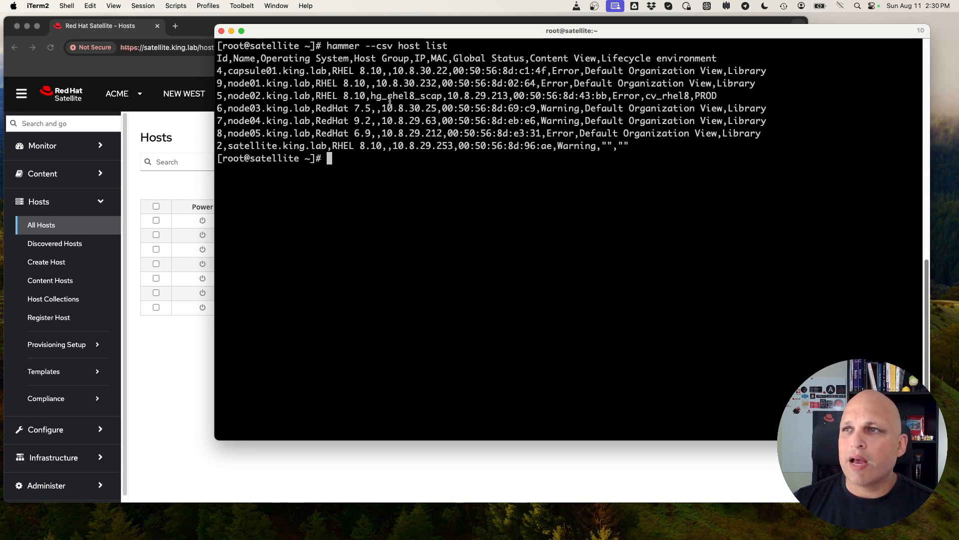
pyautogui.moveTo(259, 70); pyautogui.dragTo(572, 70)
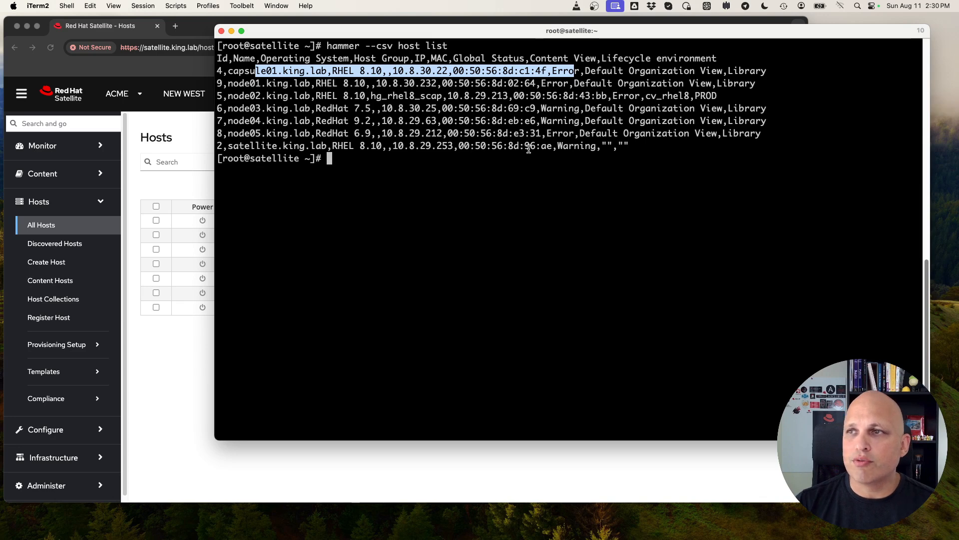
# Run `hammer host info --name node01.king.lab` on a cleared screen and review the host's details.
pyautogui.doubleClick(244, 83)
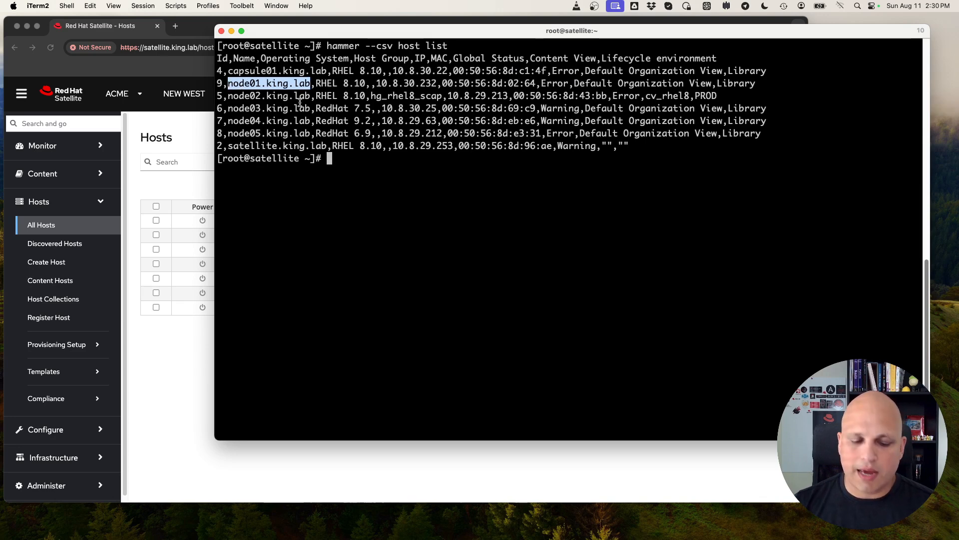
pyautogui.press('Up')
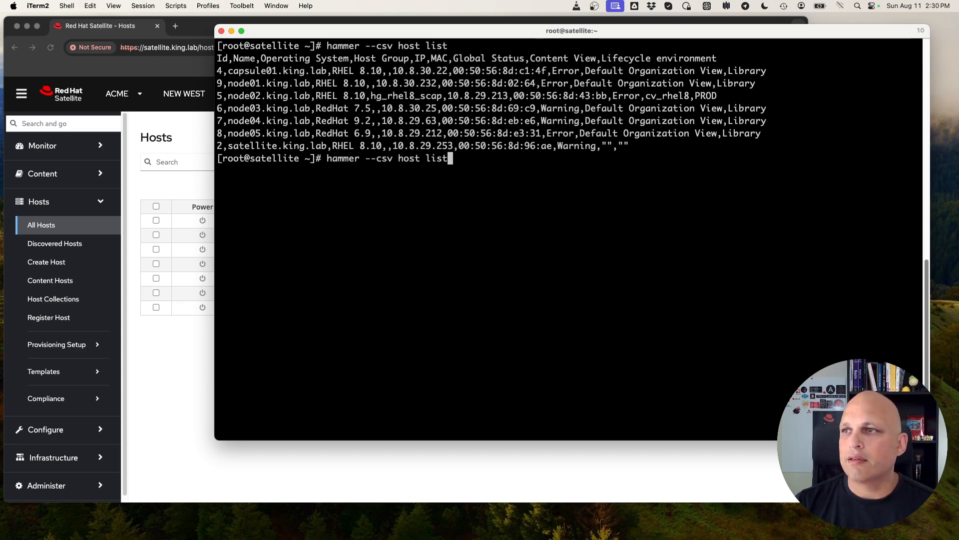
pyautogui.press('Left')
pyautogui.press('Left')
pyautogui.press('Left')
pyautogui.press('Left')
pyautogui.press('Left')
pyautogui.press('Left')
pyautogui.press('Left')
pyautogui.press('Left')
pyautogui.press('Left')
pyautogui.press('BackSpace')
pyautogui.press('BackSpace')
pyautogui.press('BackSpace')
pyautogui.press('BackSpace')
pyautogui.press('BackSpace')
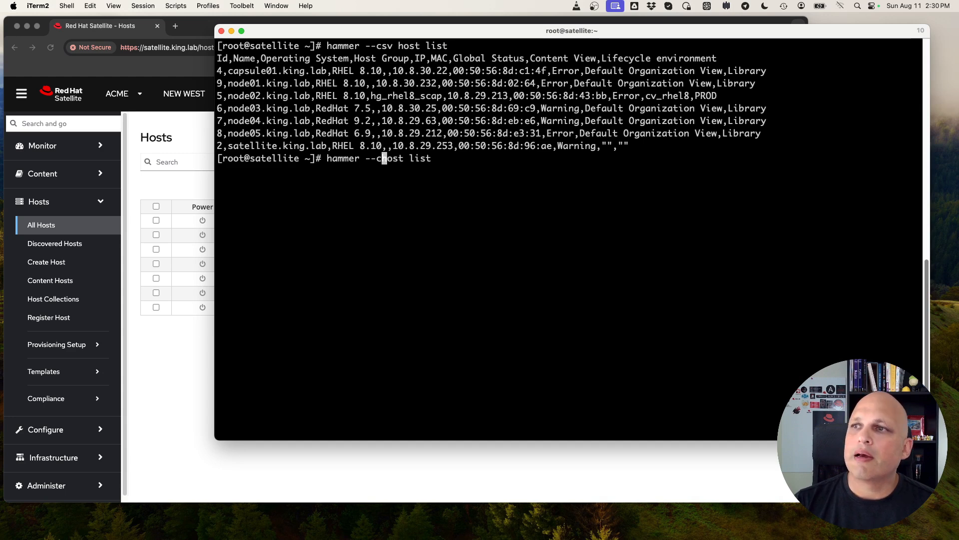
pyautogui.press('BackSpace')
pyautogui.hotkey('ctrl', 'e')
pyautogui.press('BackSpace')
pyautogui.press('BackSpace')
pyautogui.press('BackSpace')
pyautogui.press('BackSpace')
pyautogui.write('info --name node01.king.lab')
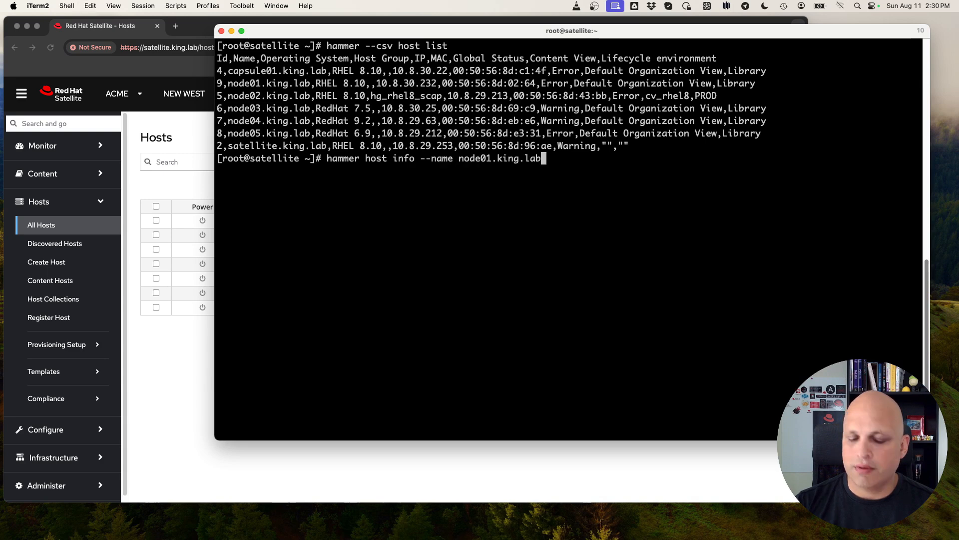
pyautogui.hotkey('ctrl', 'l')
pyautogui.press('Return')
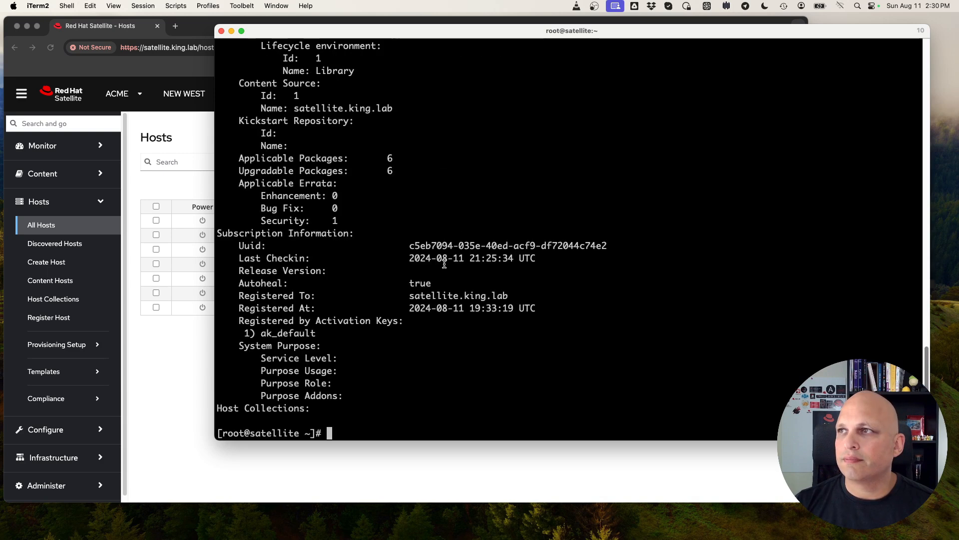
pyautogui.scroll(15, 436, 213)
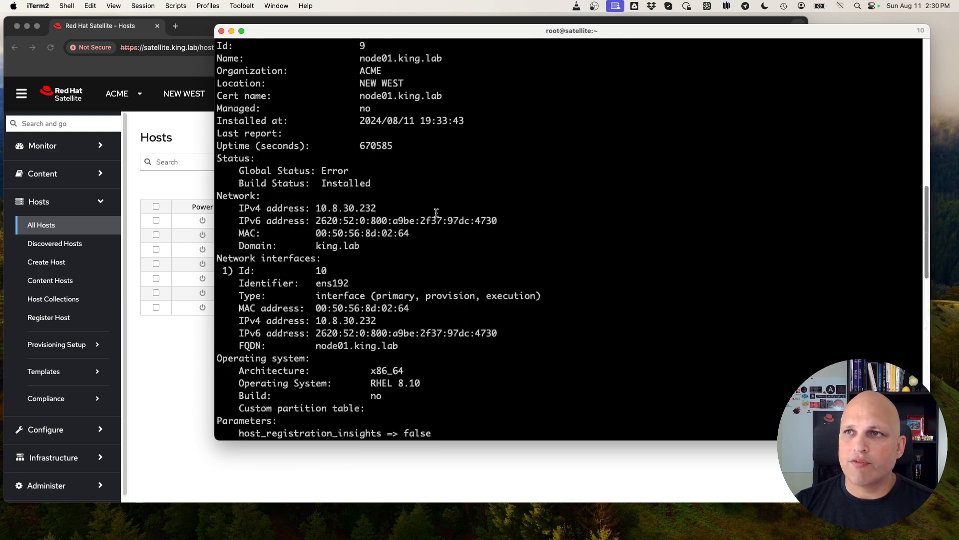
pyautogui.scroll(-1, 436, 213)
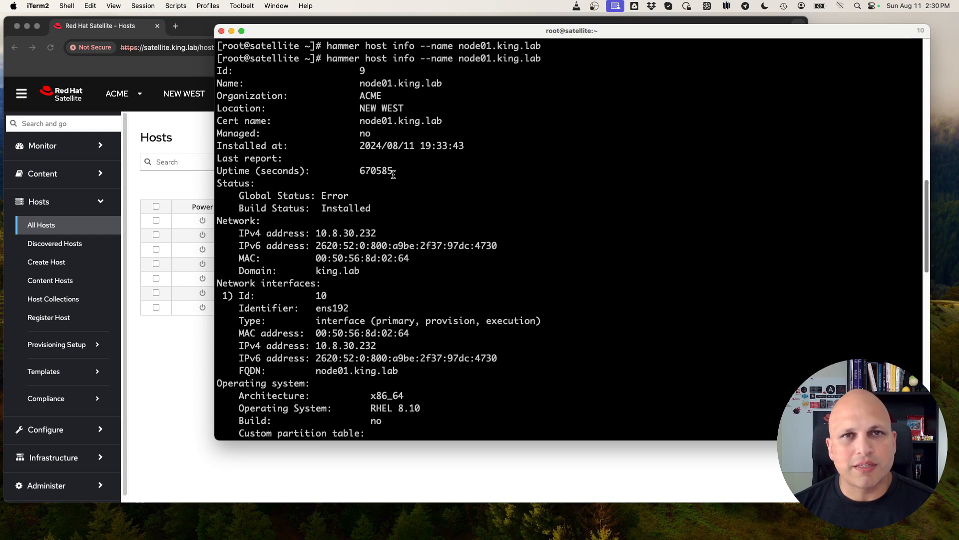
pyautogui.scroll(-2, 392, 175)
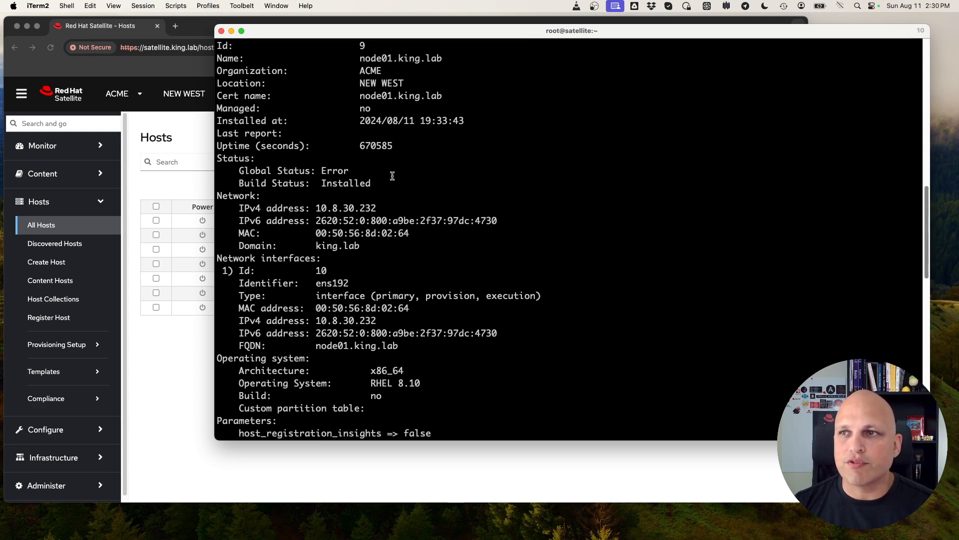
pyautogui.scroll(-15, 393, 175)
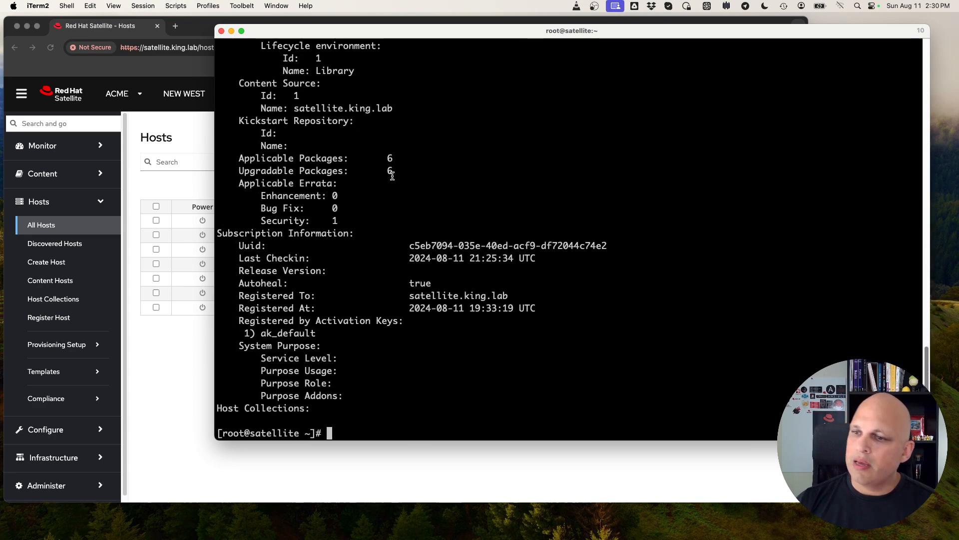
# Run `hammer --csv host info --name node01.king.lab` on a cleared screen and examine the header row and data row.
pyautogui.press('Up')
pyautogui.press('Left')
pyautogui.press('Left')
pyautogui.press('Left')
pyautogui.press('Left')
pyautogui.press('Left')
pyautogui.press('Left')
pyautogui.press('Left')
pyautogui.press('Left')
pyautogui.press('Left')
pyautogui.press('Left')
pyautogui.press('Left')
pyautogui.press('Left')
pyautogui.press('Left')
pyautogui.press('Left')
pyautogui.press('Left')
pyautogui.press('Left')
pyautogui.press('Left')
pyautogui.press('Left')
pyautogui.press('Left')
pyautogui.press('Left')
pyautogui.press('Left')
pyautogui.press('Left')
pyautogui.press('Left')
pyautogui.press('Left')
pyautogui.press('Left')
pyautogui.press('Left')
pyautogui.press('Left')
pyautogui.press('Left')
pyautogui.write('--csv')
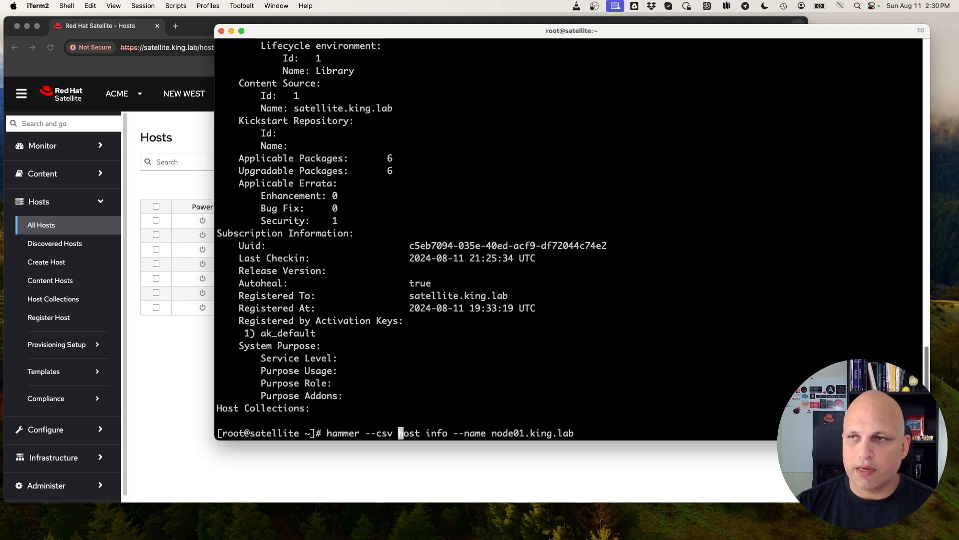
pyautogui.hotkey('ctrl', 'l')
pyautogui.press('Return')
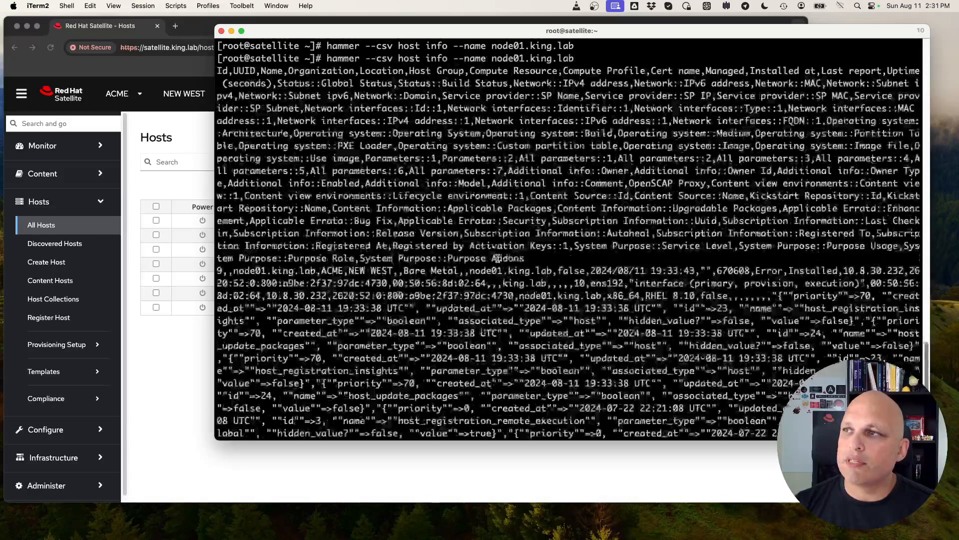
pyautogui.tripleClick(487, 218)
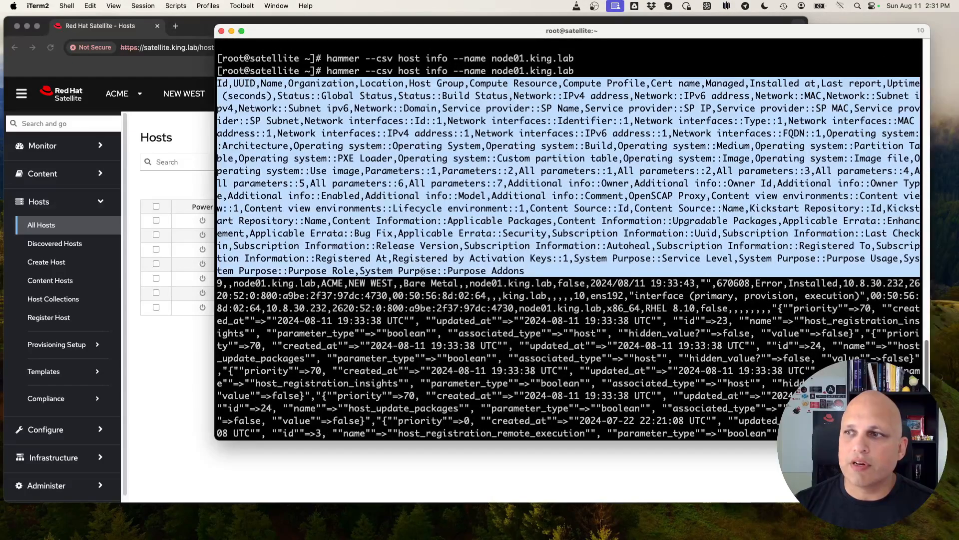
pyautogui.scroll(-5, 428, 236)
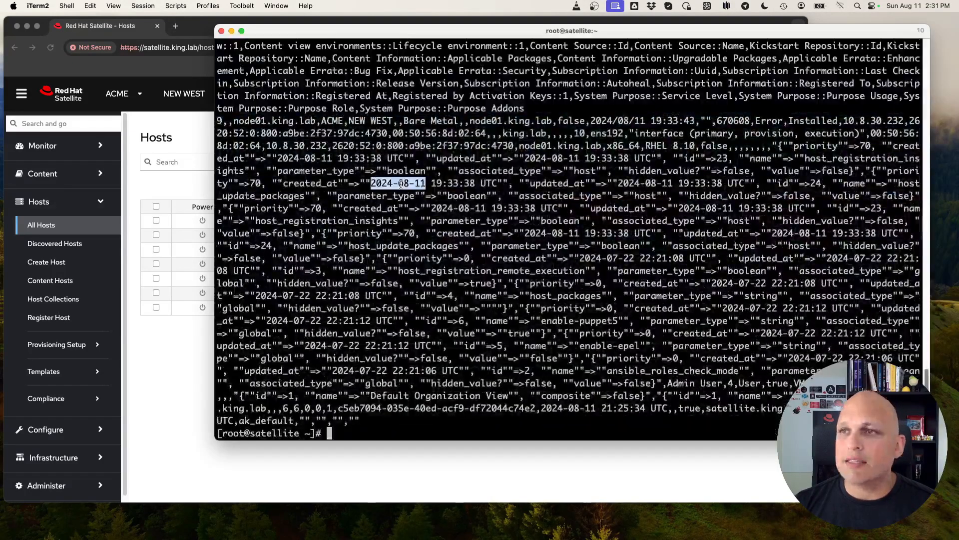
pyautogui.tripleClick(400, 185)
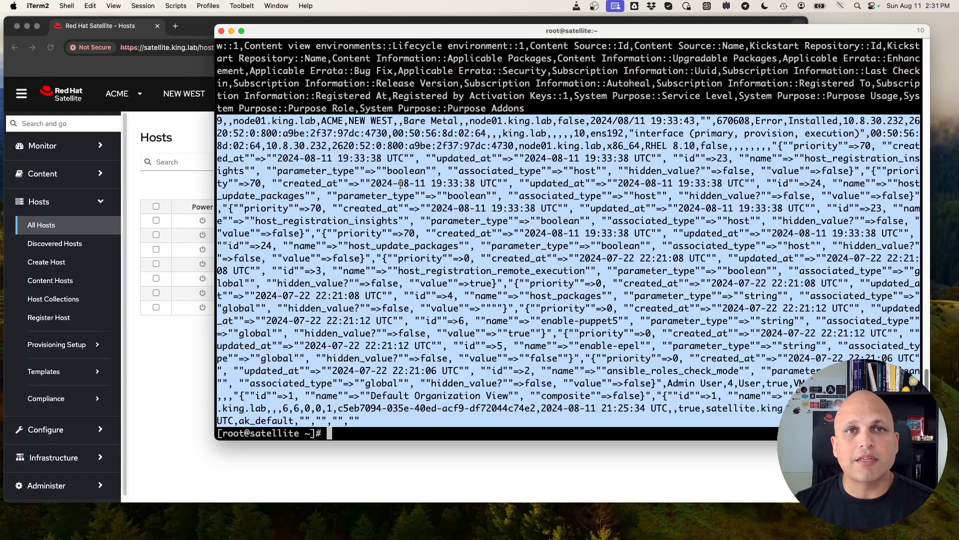
pyautogui.click(404, 187)
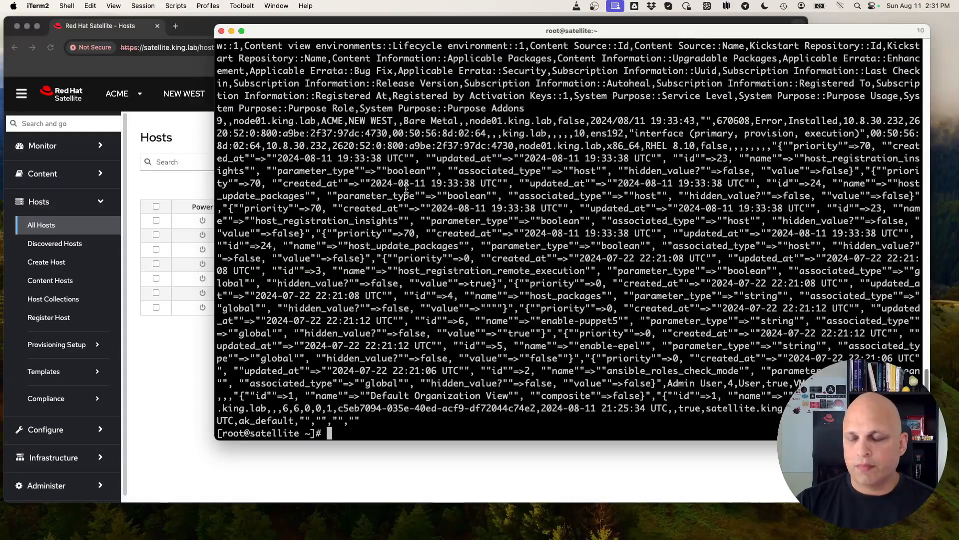
# Clear the terminal and write the host info column headers, from Id to System Purpose::Purpose Addons, to /tmp/full_report.csv with echo.
pyautogui.hotkey('ctrl', 'l')
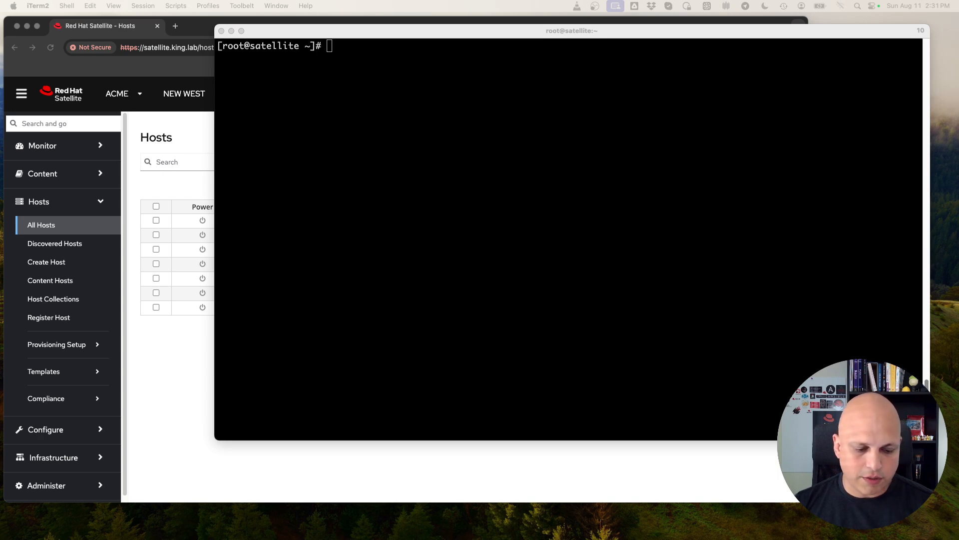
pyautogui.click(316, 130)
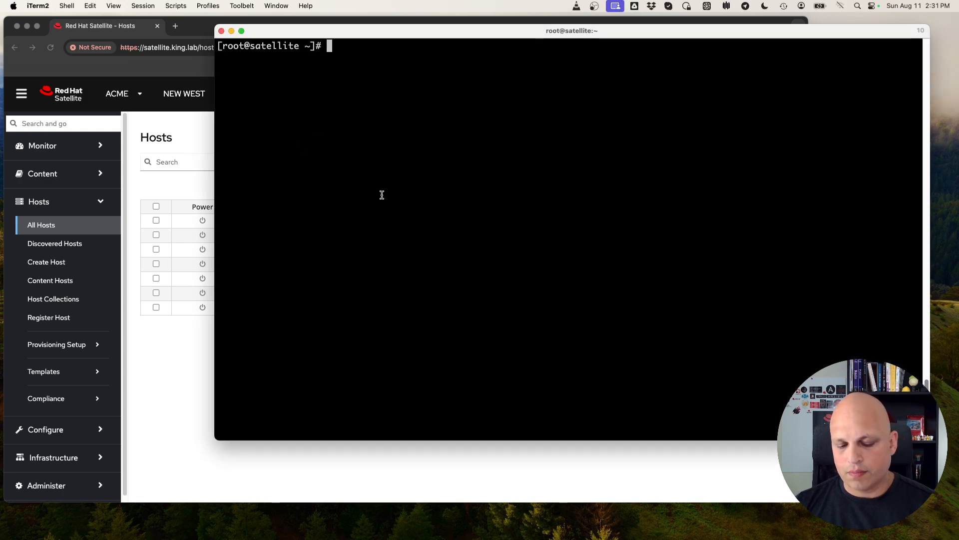
pyautogui.press('super+v')
pyautogui.press('Return')
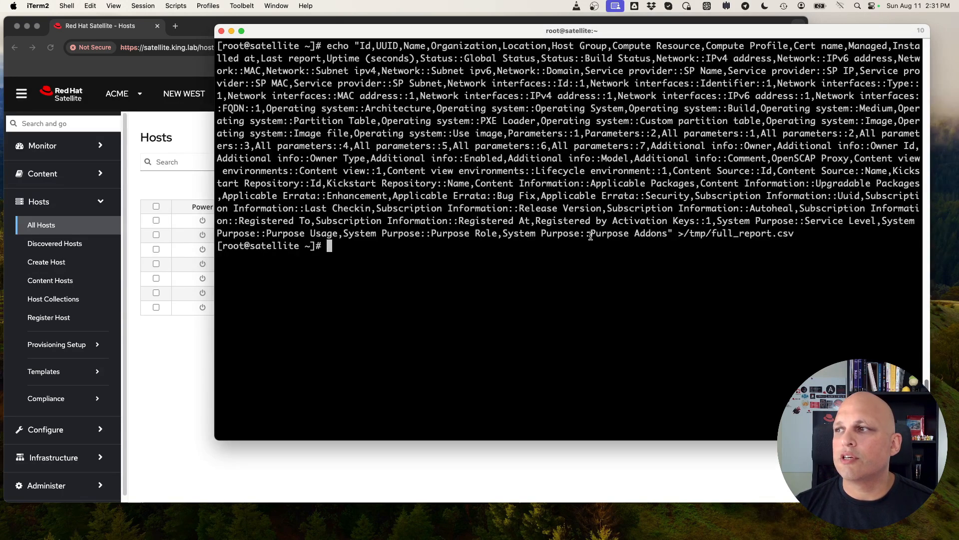
pyautogui.moveTo(678, 233); pyautogui.dragTo(779, 243)
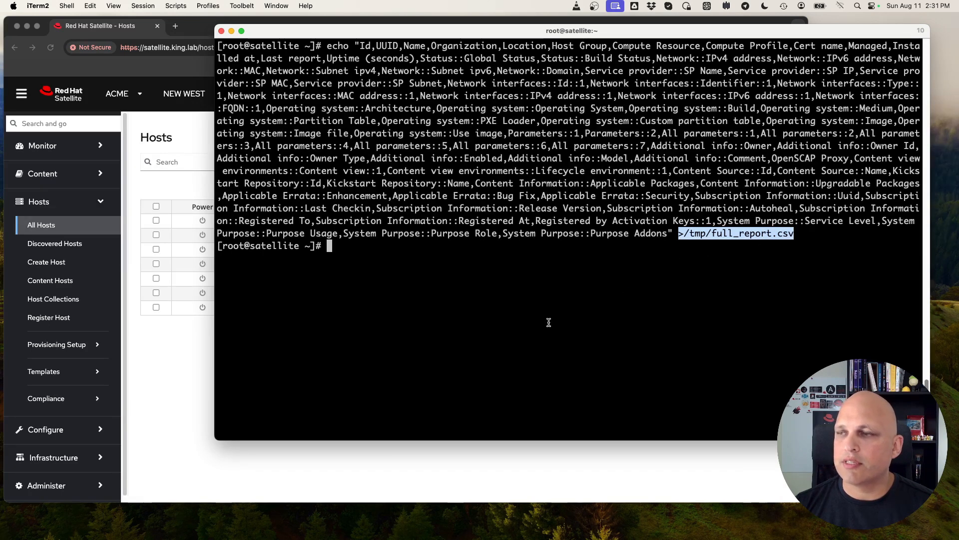
pyautogui.press('super+Tab')
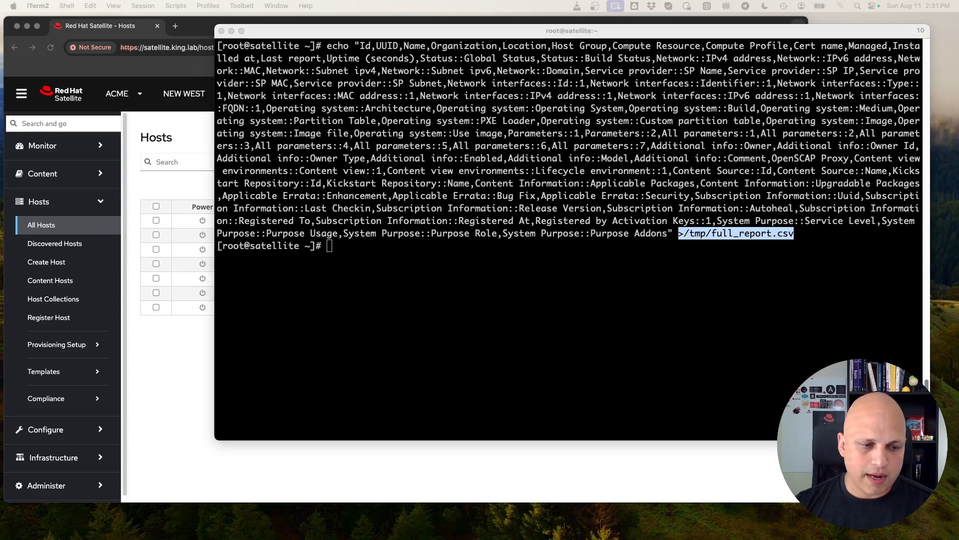
# Run `for b in $(hammer --csv --no-headers host list --thin 1 --fields id --search 'name != satellite.king.lab'); do hammer --csv --no-headers host info --id $b; done >>/tmp/full_report.csv`.
pyautogui.click(483, 293)
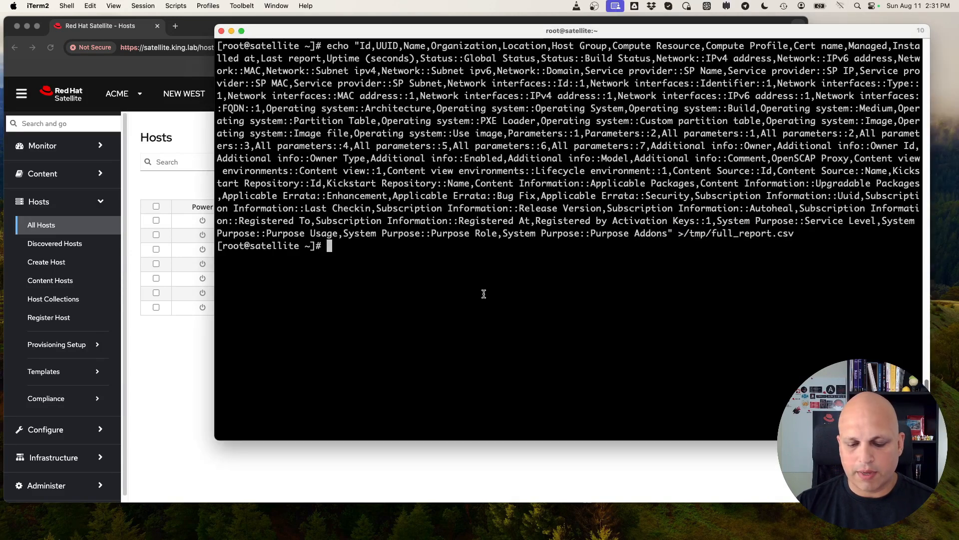
pyautogui.hotkey('ctrl', 'l')
pyautogui.write("for b in $(hammer --csv --no-headers host list --thin 1 --fields id --search 'name != satellite.king.lab'); do hammer --csv --no-headers host info --id $b; done >>/tmp/full_report.csv")
pyautogui.press('Return')
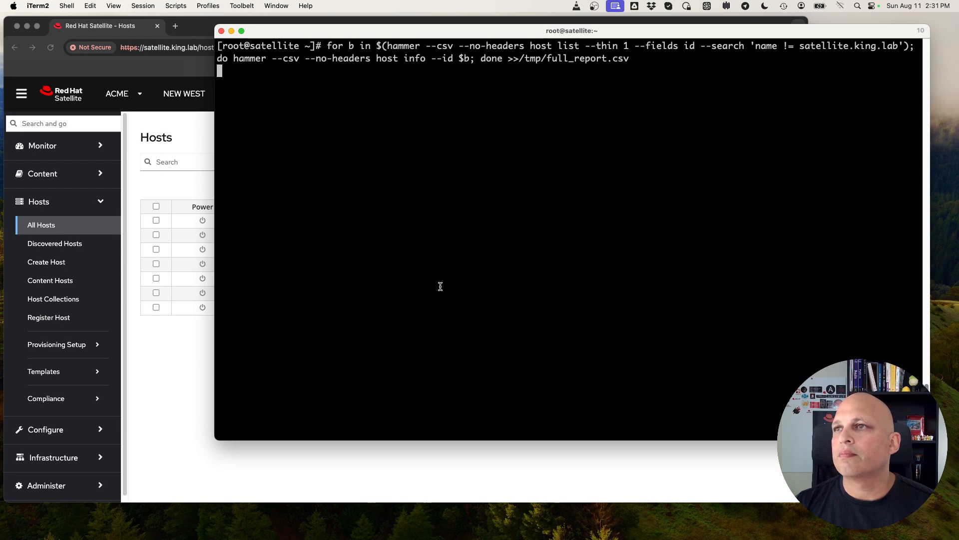
# Examine the host list part of the loop command, including its thin, fields and search options.
pyautogui.moveTo(326, 46); pyautogui.dragTo(526, 46)
pyautogui.click(428, 47)
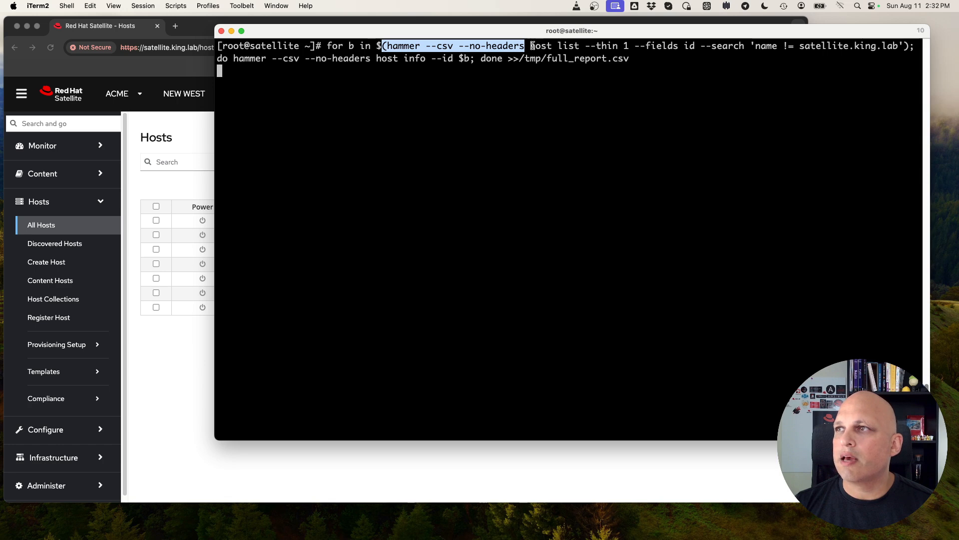
pyautogui.click(535, 46)
pyautogui.moveTo(628, 46); pyautogui.dragTo(560, 47)
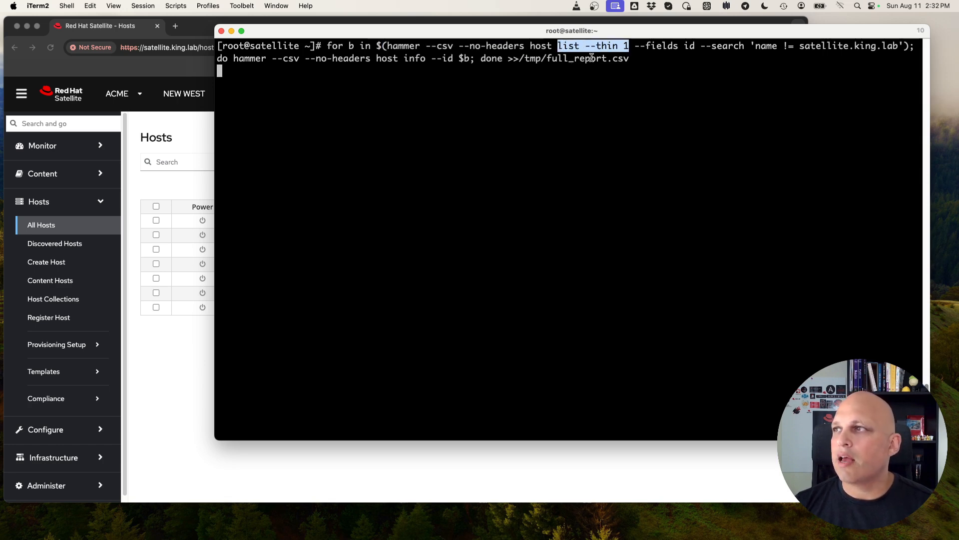
pyautogui.moveTo(698, 47); pyautogui.dragTo(638, 45)
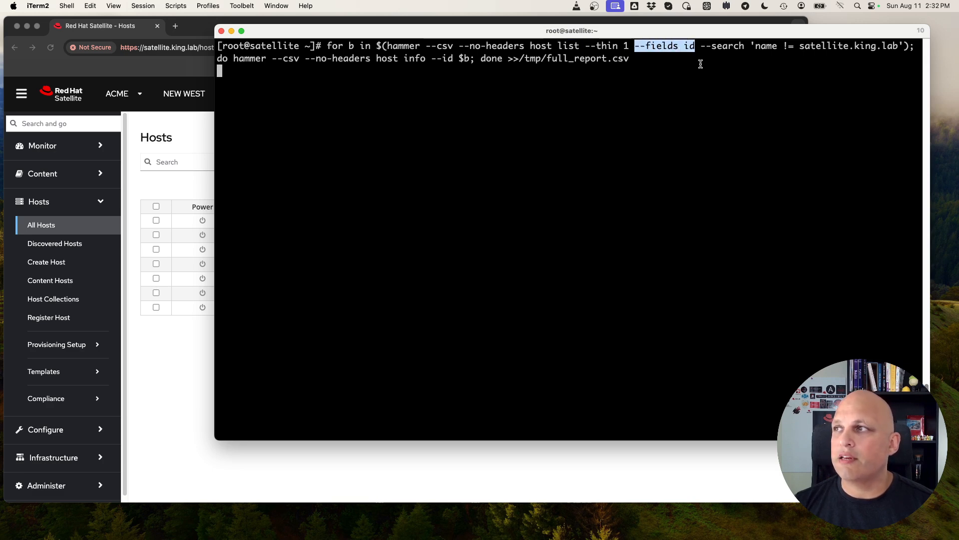
pyautogui.moveTo(701, 45); pyautogui.dragTo(751, 44)
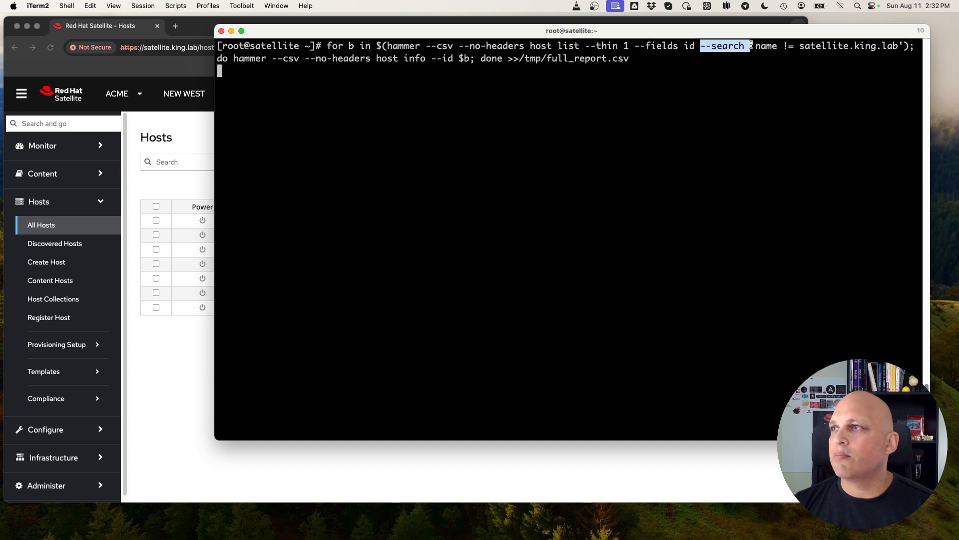
pyautogui.click(781, 46)
pyautogui.moveTo(782, 46); pyautogui.dragTo(898, 46)
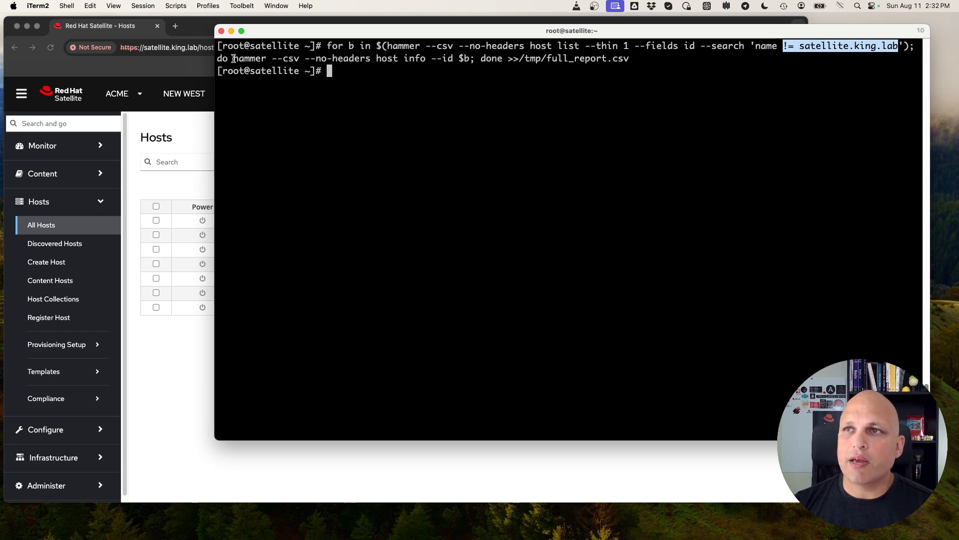
# Examine the host info part of the loop command and its appending redirect to /tmp/full_report.csv.
pyautogui.moveTo(233, 59); pyautogui.dragTo(293, 58)
pyautogui.doubleClick(290, 58)
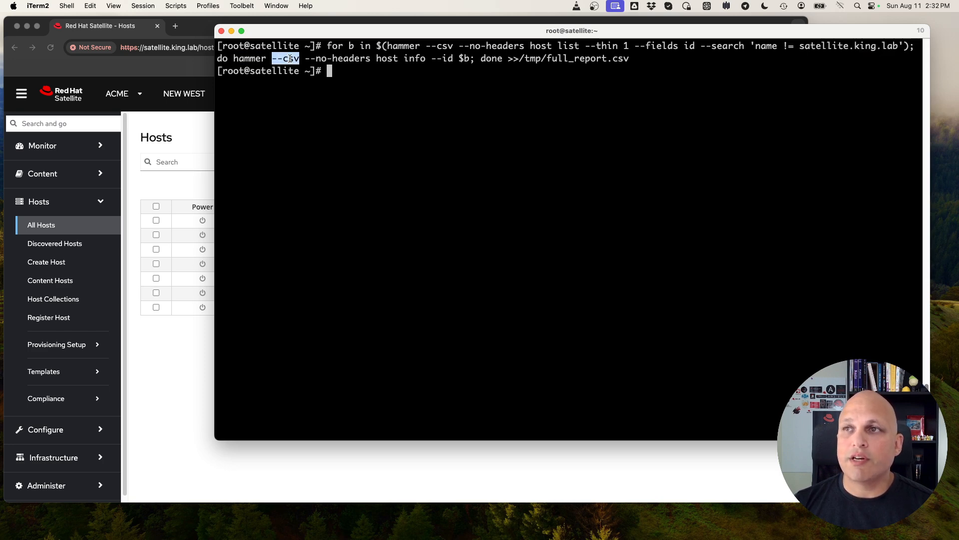
pyautogui.doubleClick(345, 59)
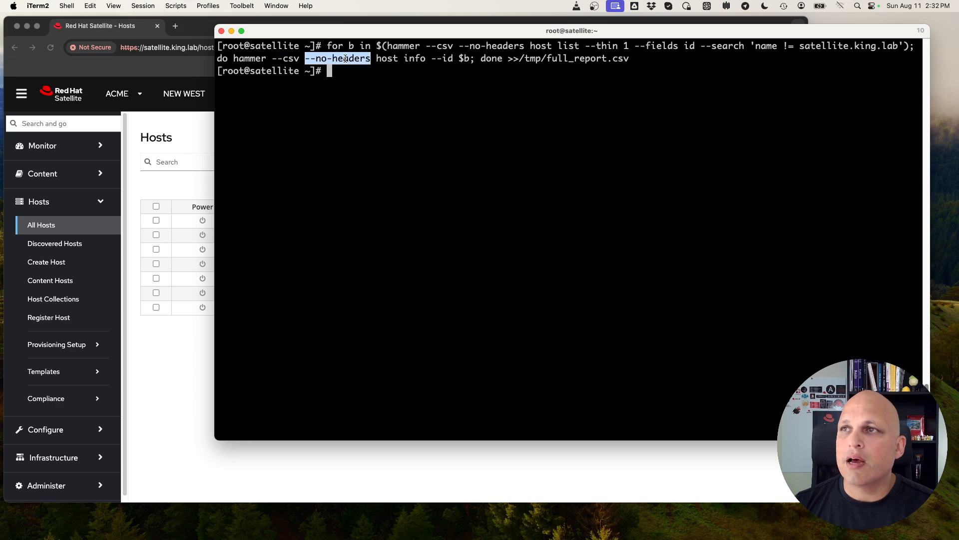
pyautogui.click(387, 59)
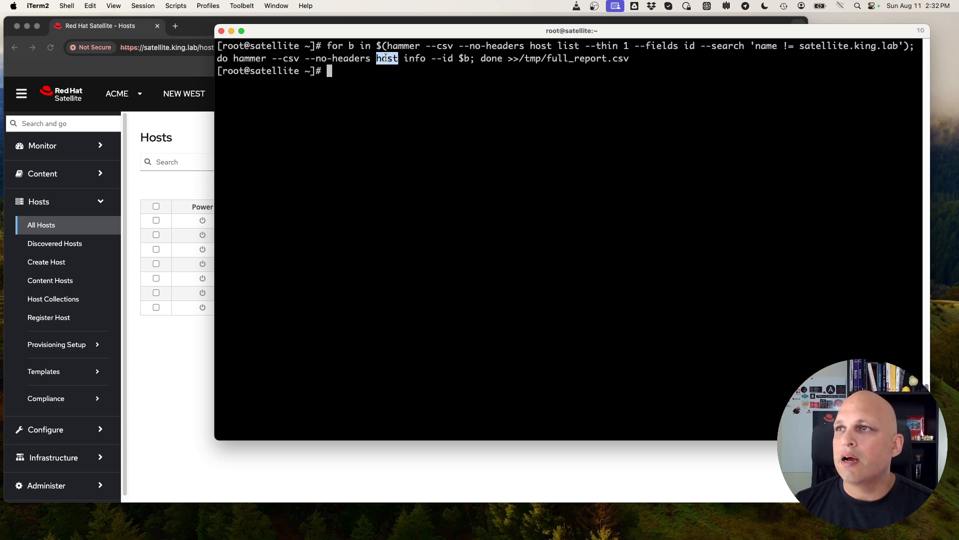
pyautogui.doubleClick(415, 58)
pyautogui.doubleClick(447, 59)
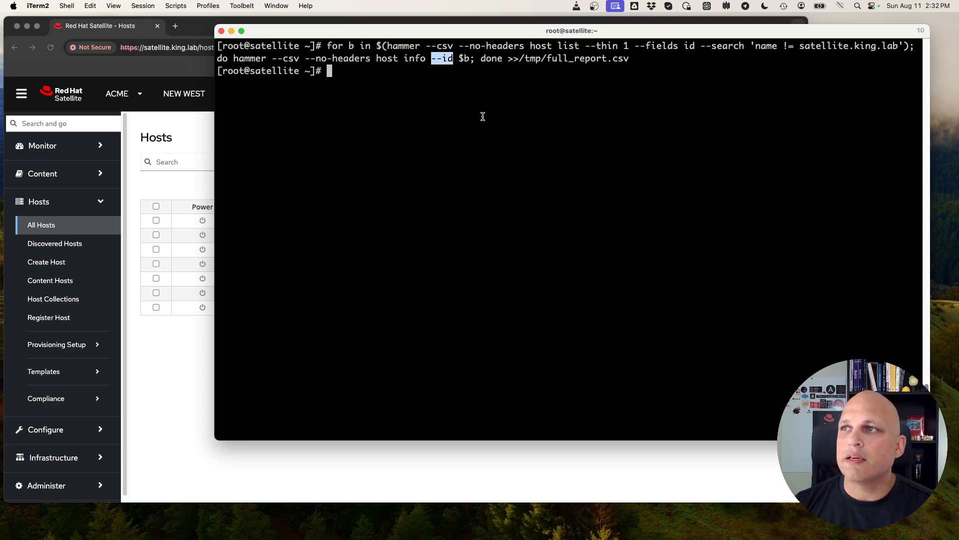
pyautogui.moveTo(507, 59); pyautogui.dragTo(625, 59)
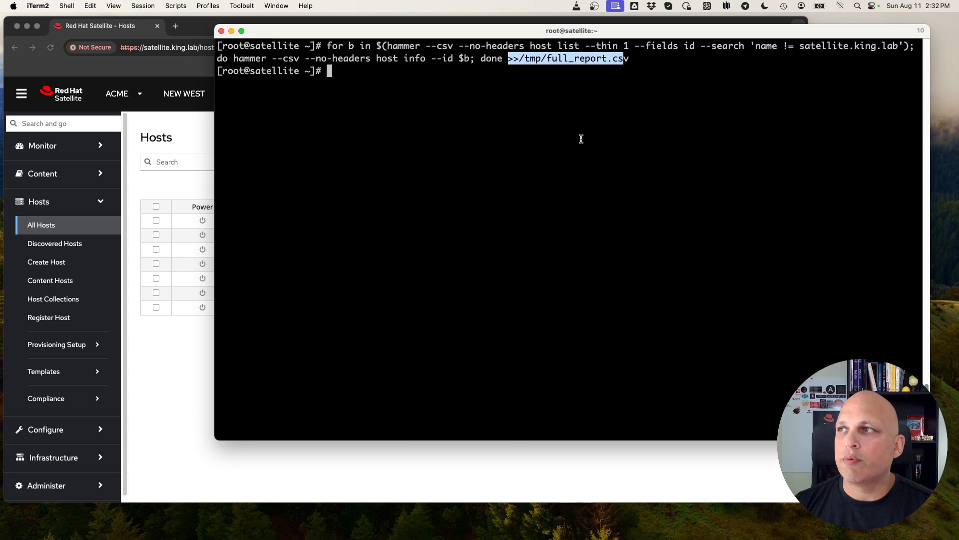
pyautogui.click(549, 93)
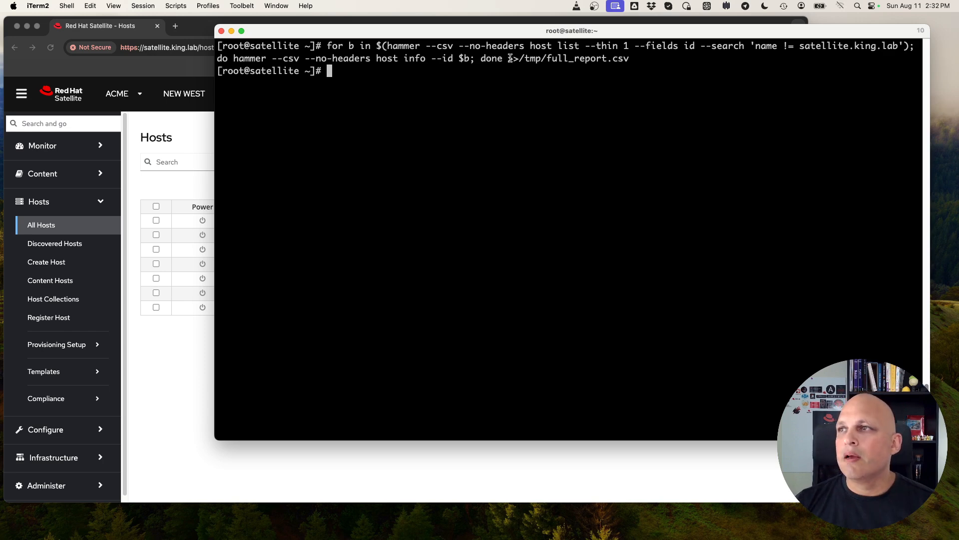
pyautogui.moveTo(504, 59); pyautogui.dragTo(630, 58)
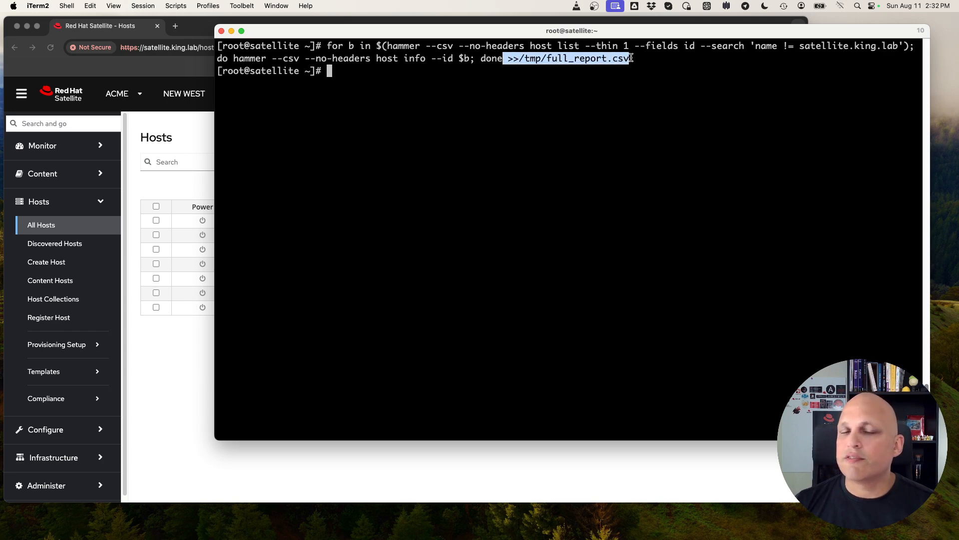
pyautogui.click(546, 133)
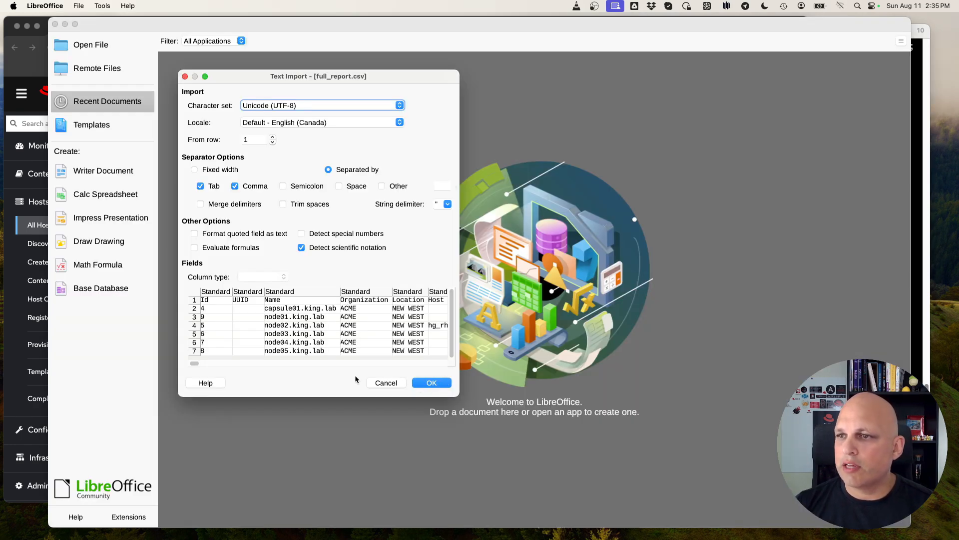
# Compare the LibreOffice import preview with and without the comma separator, and import full_report.csv separated by tab and comma.
pyautogui.moveTo(194, 364)
pyautogui.mouseDown()
pyautogui.moveTo(287, 365)
pyautogui.moveTo(195, 364)
pyautogui.mouseUp()
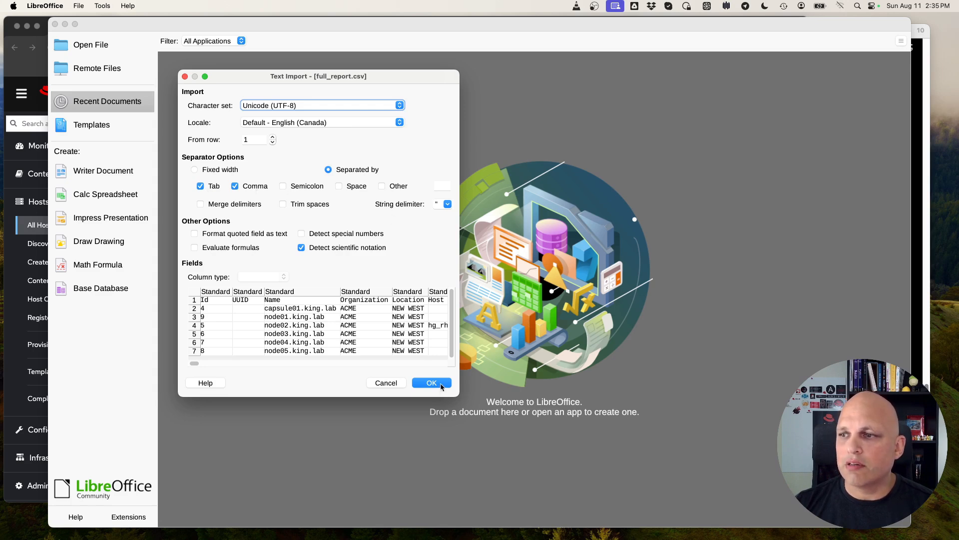
pyautogui.click(234, 186)
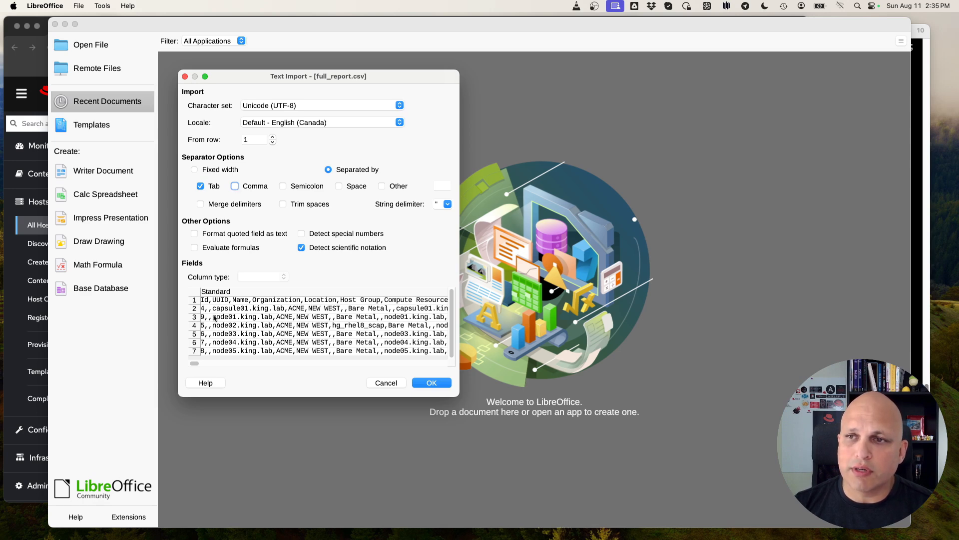
pyautogui.click(234, 186)
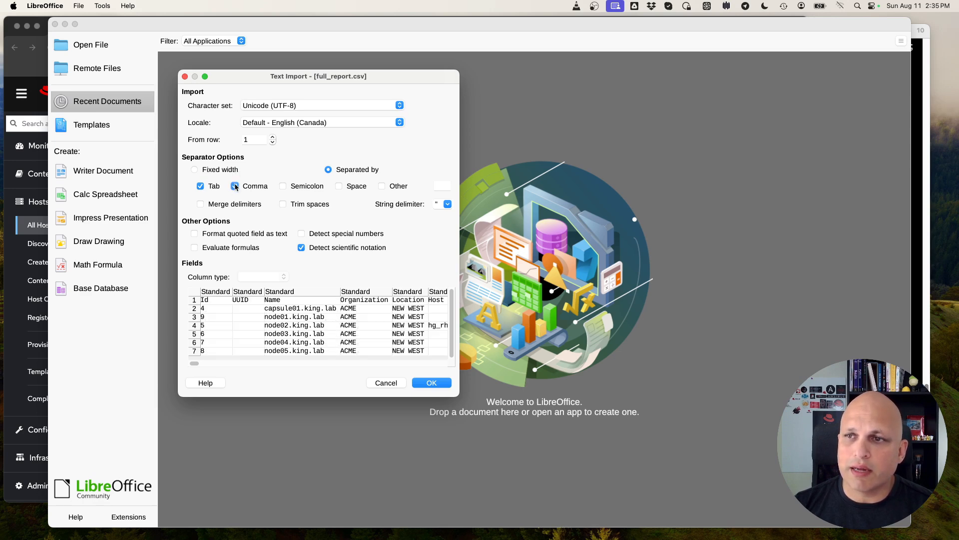
pyautogui.click(235, 186)
pyautogui.click(234, 186)
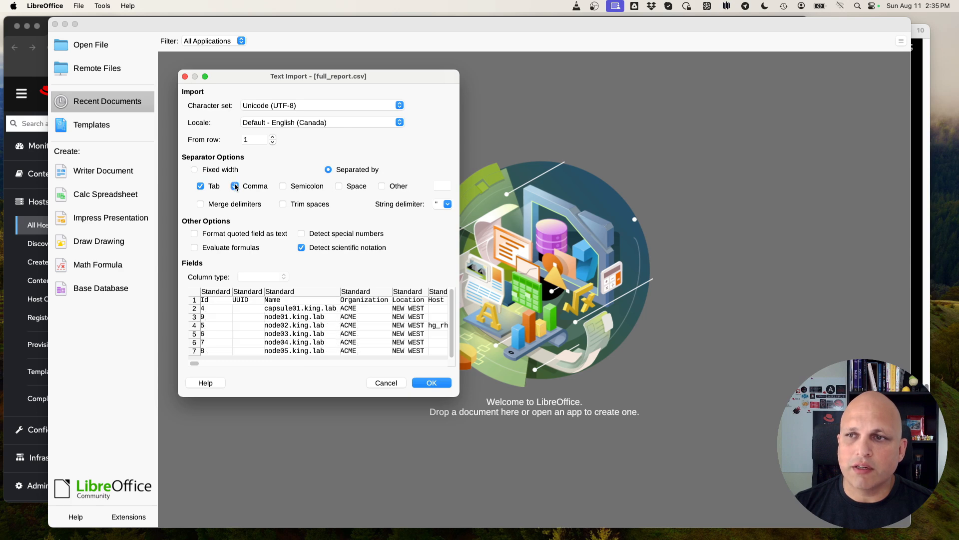
pyautogui.click(235, 186)
pyautogui.click(235, 187)
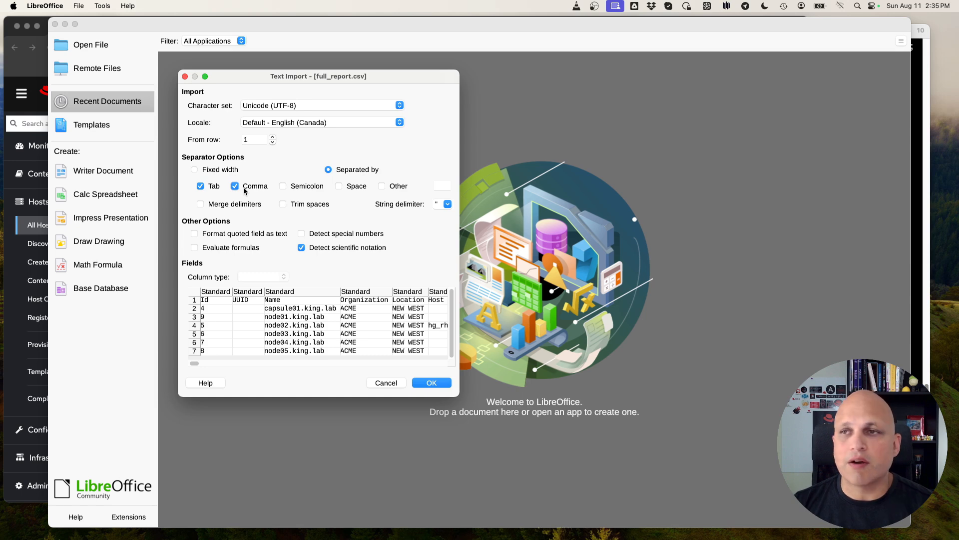
pyautogui.click(431, 383)
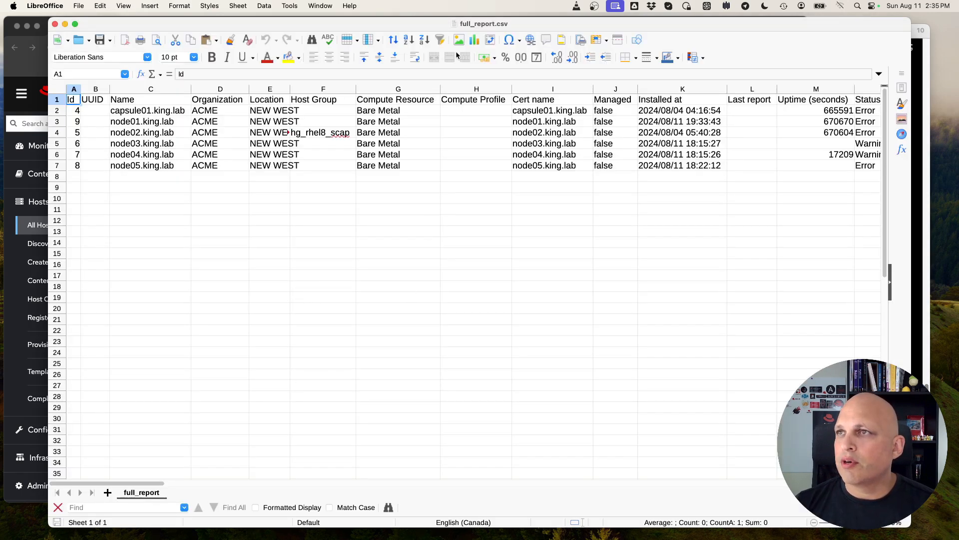
# Maximize the full_report.csv spreadsheet window and enlarge the sheet to 120% zoom.
pyautogui.doubleClick(549, 22)
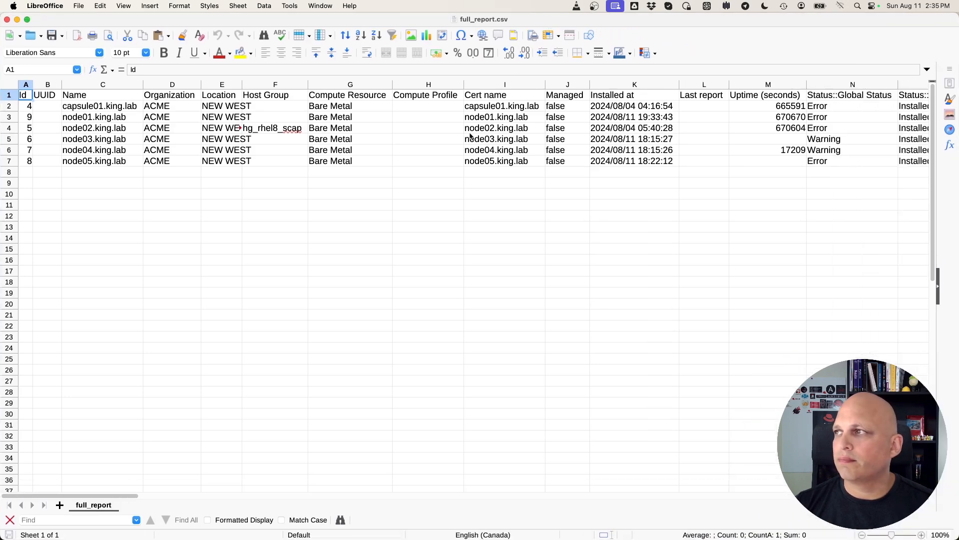
pyautogui.click(922, 535)
pyautogui.click(922, 535)
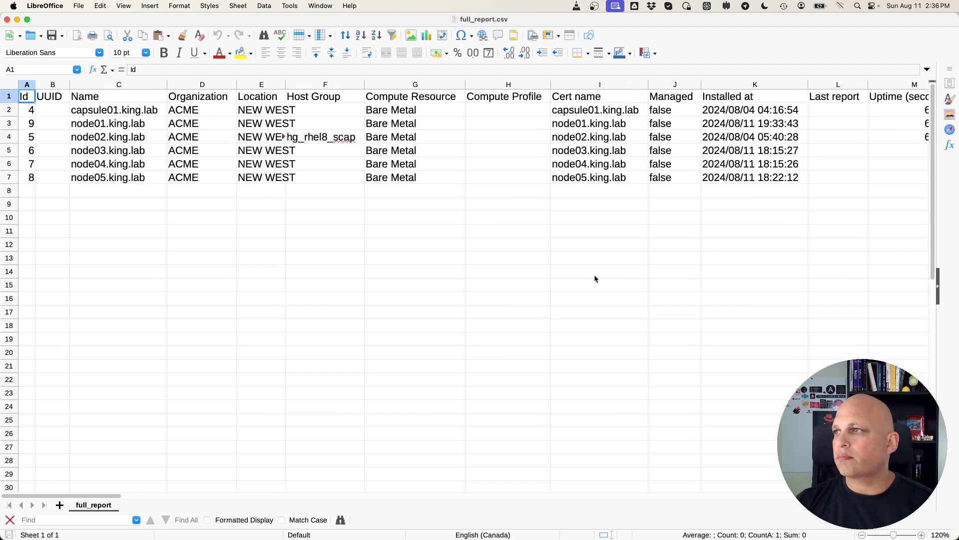
# Review the host rows in the sheet, checking the Id, Name, Location and Host Group columns.
pyautogui.click(185, 243)
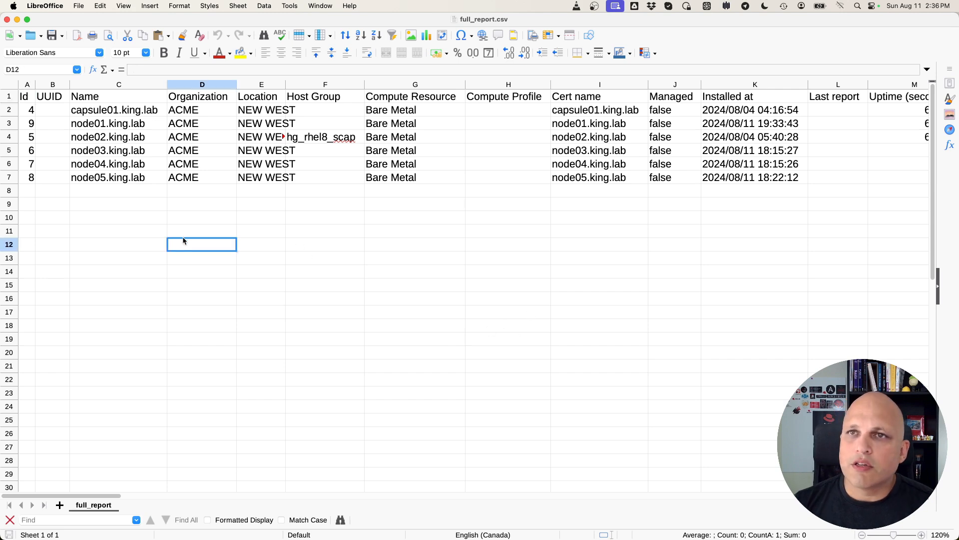
pyautogui.press('Left')
pyautogui.press('Up')
pyautogui.press('Up')
pyautogui.press('Up')
pyautogui.press('Up')
pyautogui.press('Up')
pyautogui.press('Up')
pyautogui.press('Up')
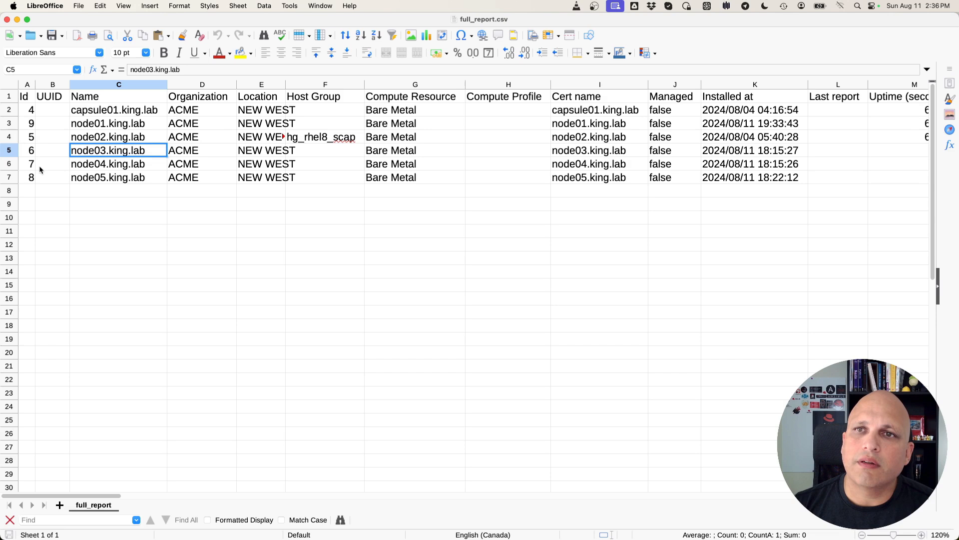
pyautogui.moveTo(32, 113); pyautogui.dragTo(28, 132)
pyautogui.click(130, 204)
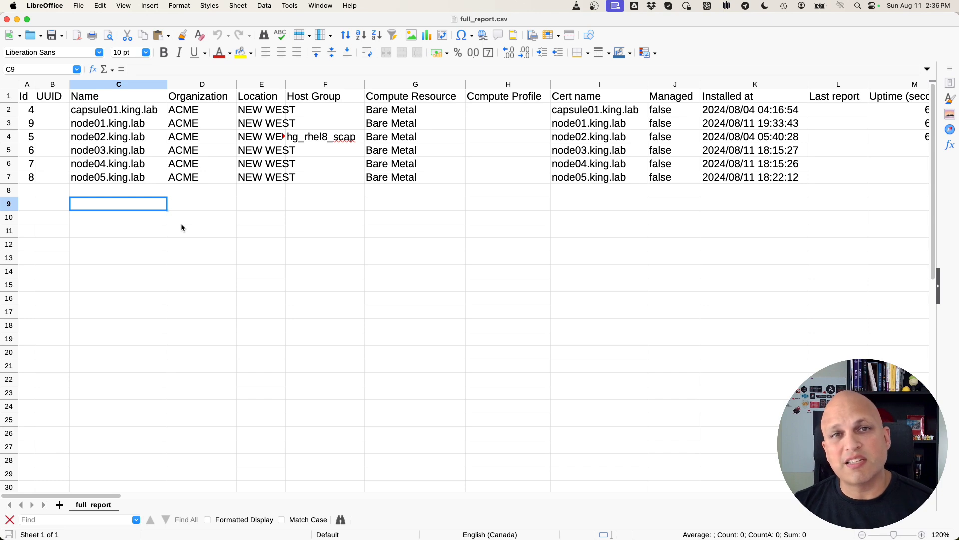
pyautogui.click(270, 204)
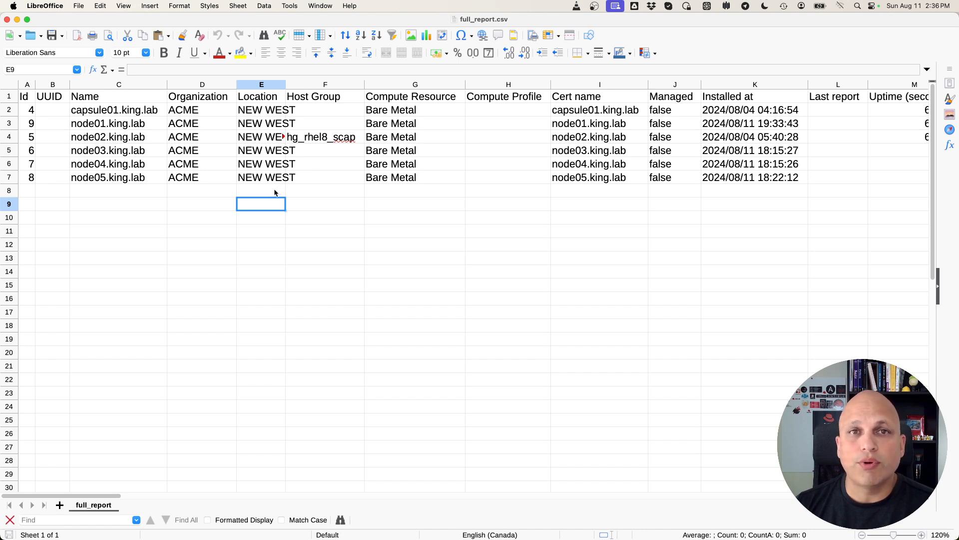
pyautogui.click(262, 243)
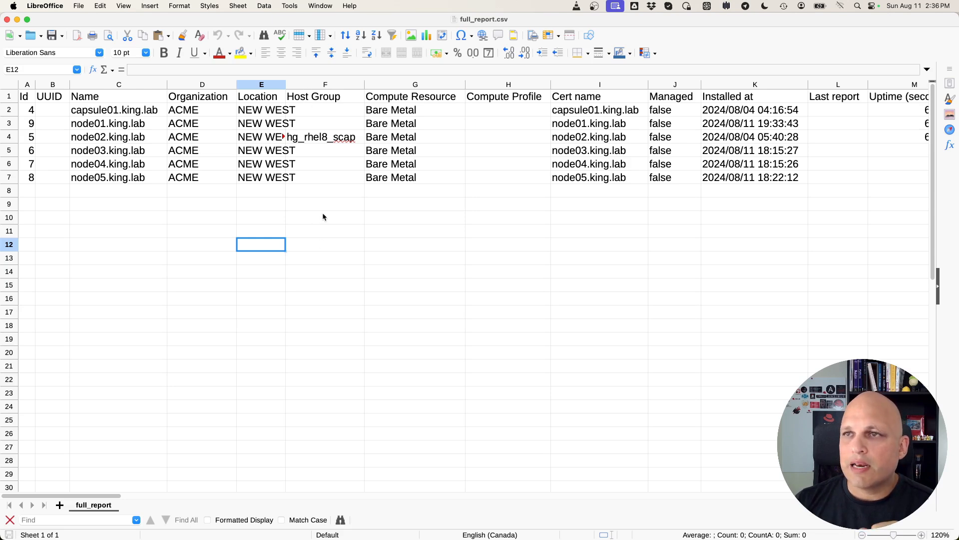
pyautogui.click(303, 215)
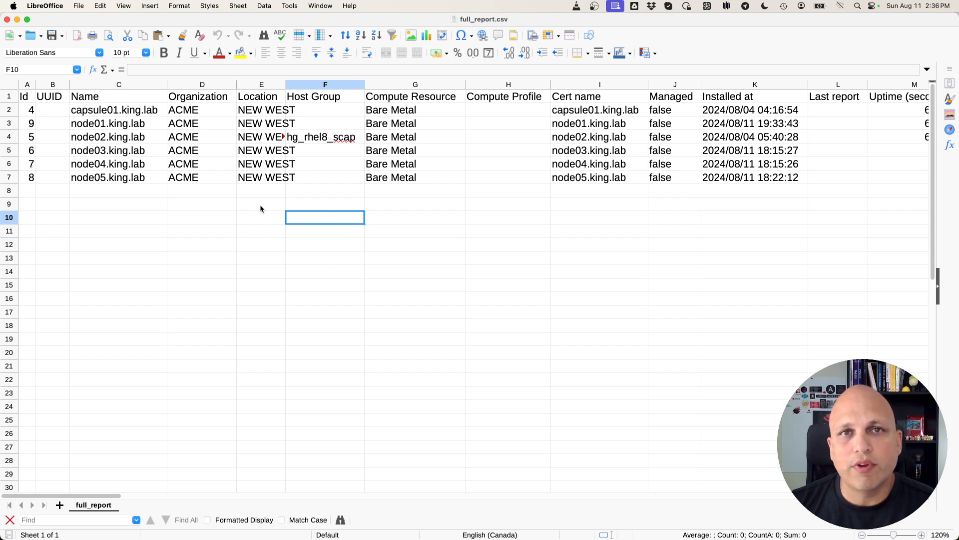
# Freeze the first row of the full_report sheet so the column headers stay in view.
pyautogui.scroll(-2, 235, 190)
pyautogui.scroll(2, 236, 191)
pyautogui.scroll(-2, 236, 191)
pyautogui.scroll(-2, 236, 190)
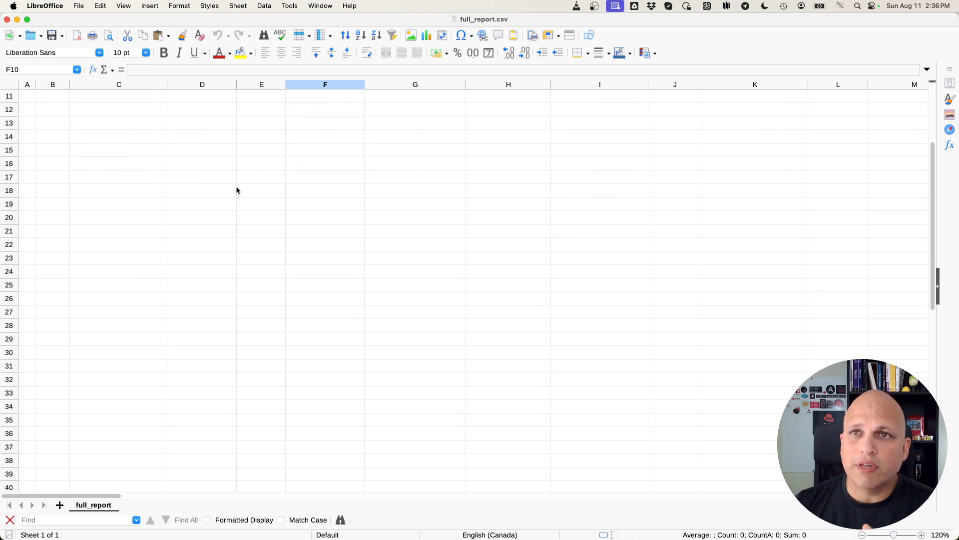
pyautogui.scroll(3, 237, 189)
pyautogui.scroll(-2, 236, 190)
pyautogui.scroll(2, 237, 190)
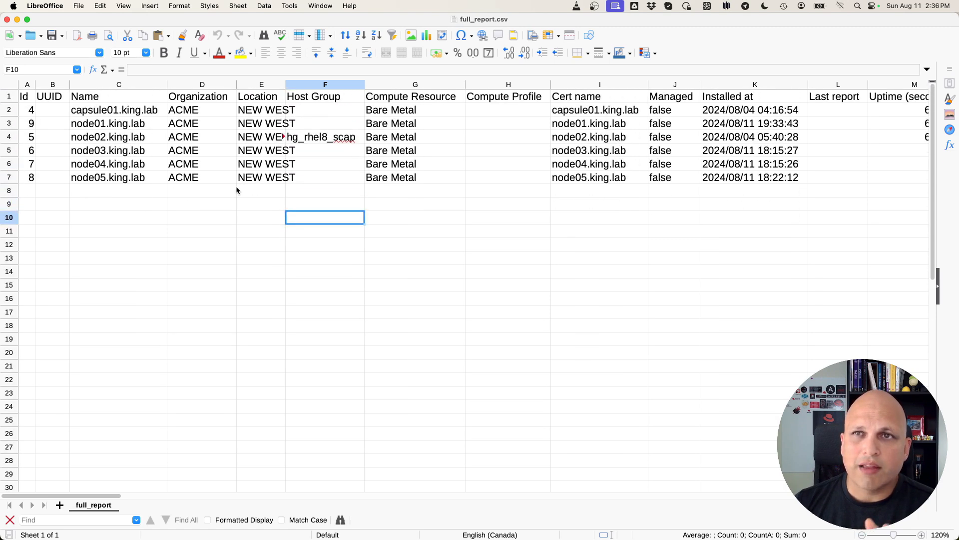
pyautogui.scroll(-2, 215, 187)
pyautogui.scroll(2, 215, 187)
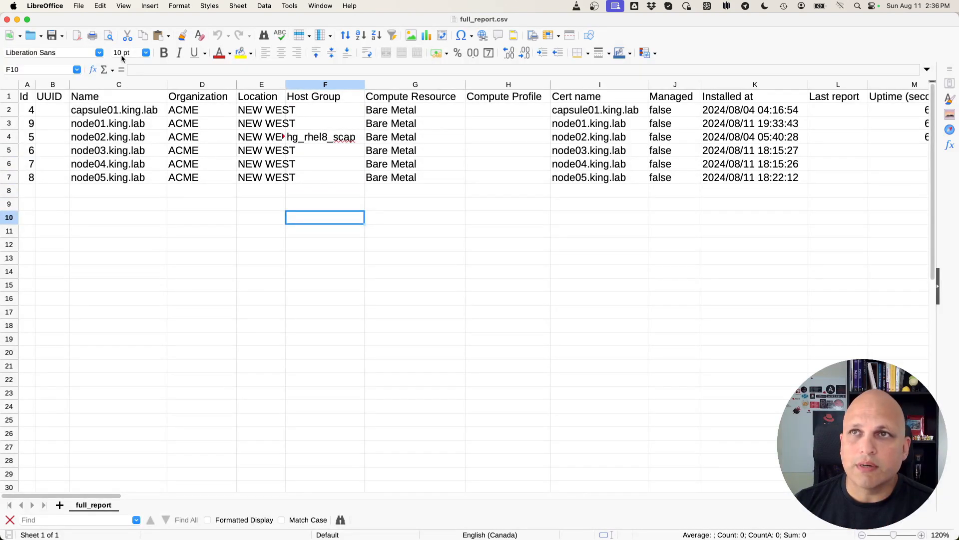
pyautogui.click(123, 6)
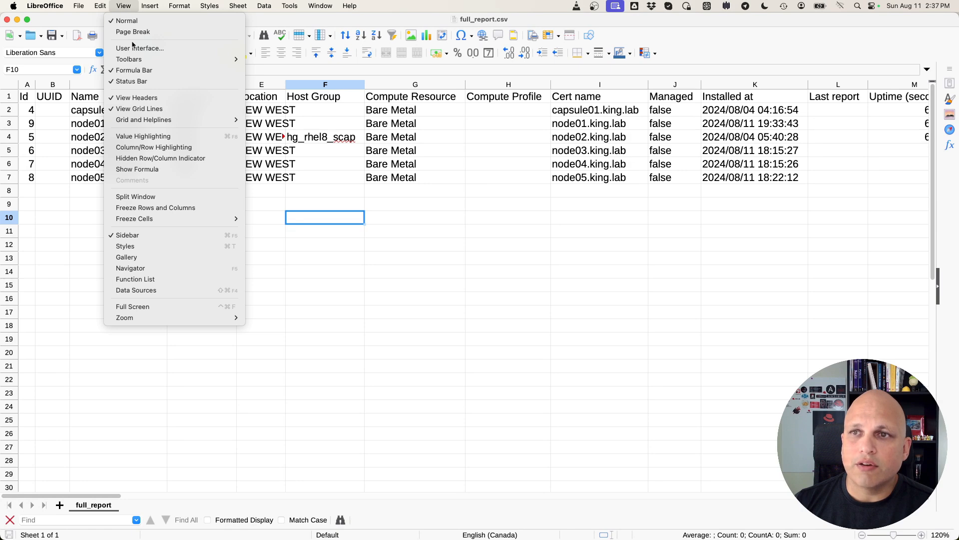
pyautogui.moveTo(162, 219)
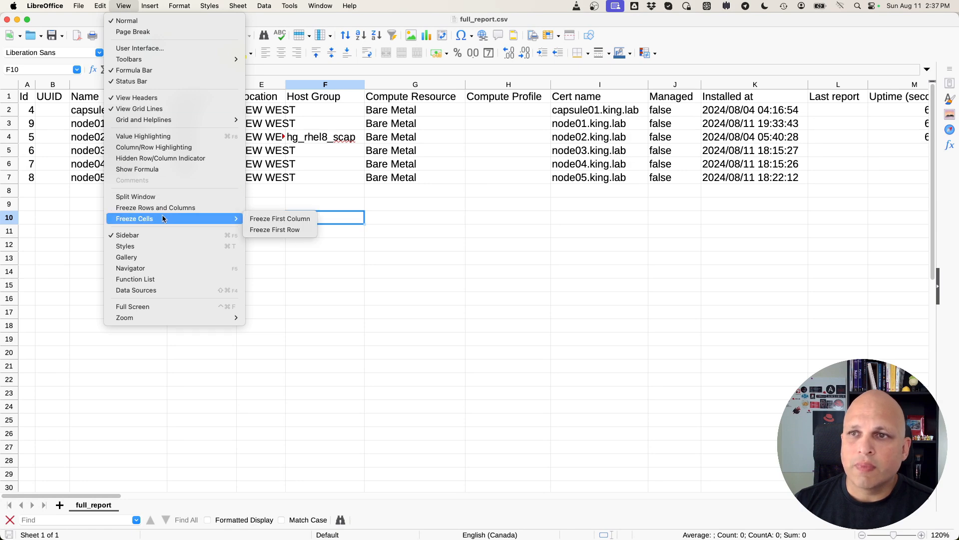
pyautogui.click(299, 229)
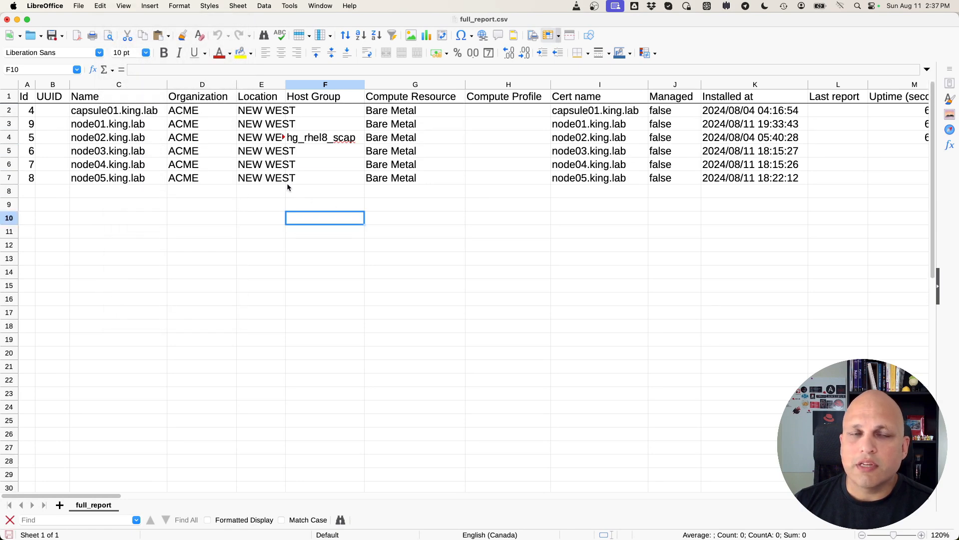
# Turn on AutoFilter for the host table so every column header gets filter options.
pyautogui.scroll(-10, 287, 184)
pyautogui.scroll(10, 287, 184)
pyautogui.scroll(-6, 287, 187)
pyautogui.scroll(6, 287, 187)
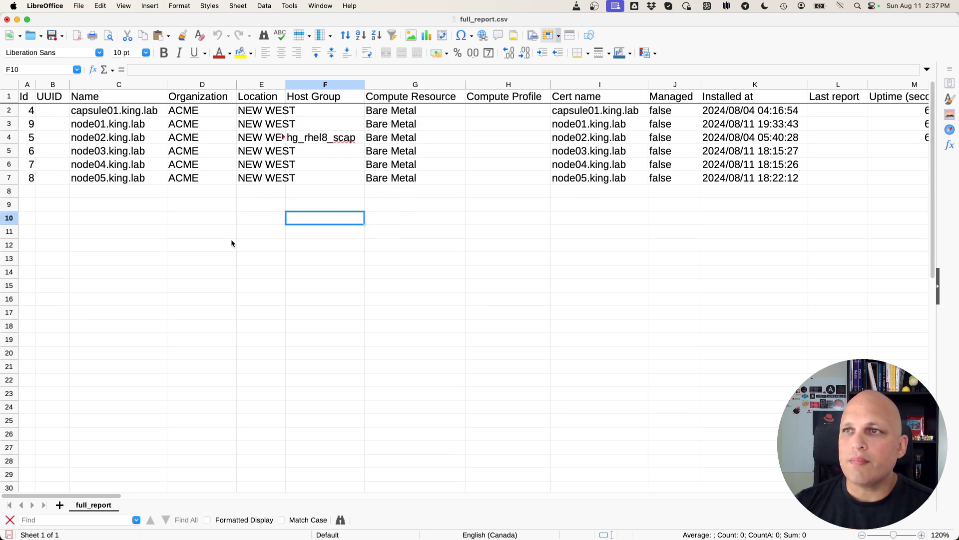
pyautogui.click(383, 141)
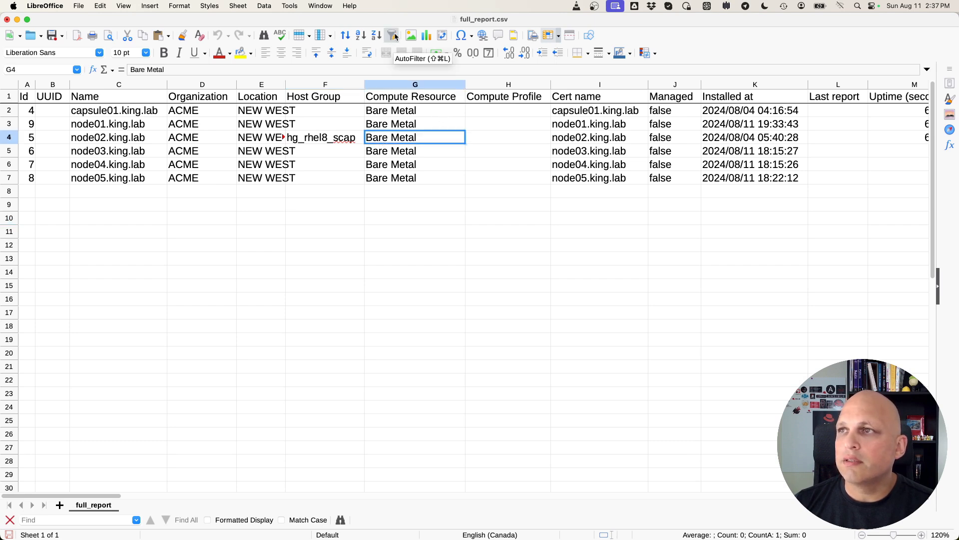
pyautogui.click(265, 6)
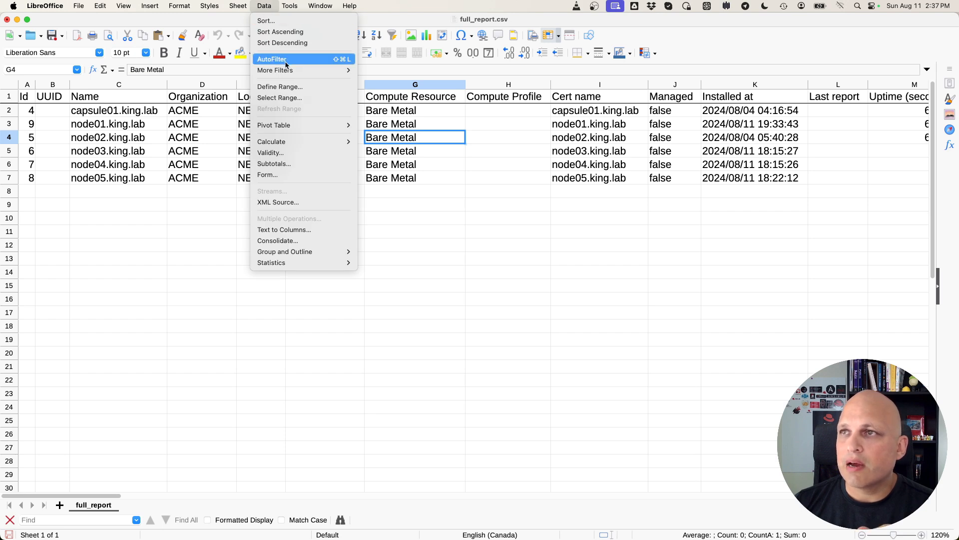
pyautogui.click(304, 60)
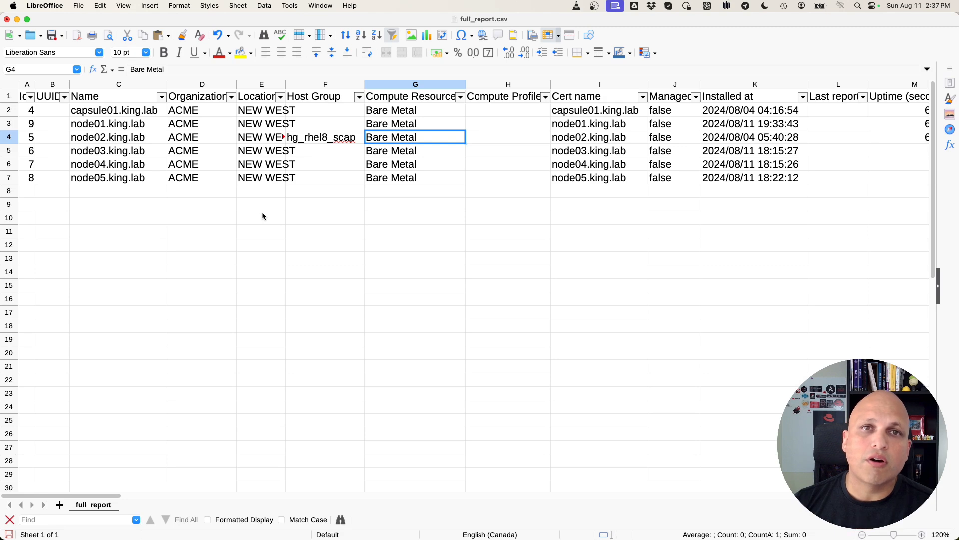
# Inspect the Organization filter values and search the Name filter list for node01, leaving both filters unapplied.
pyautogui.click(232, 98)
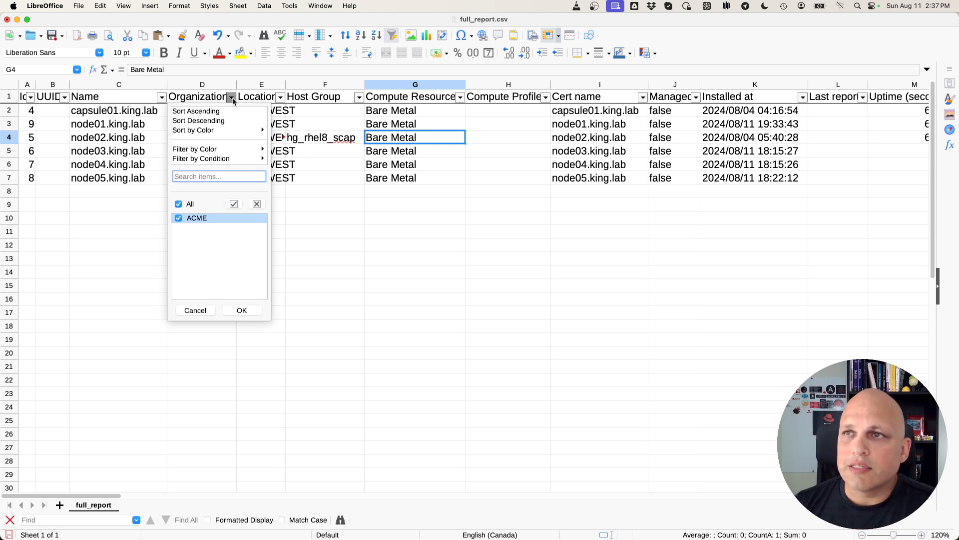
pyautogui.click(233, 99)
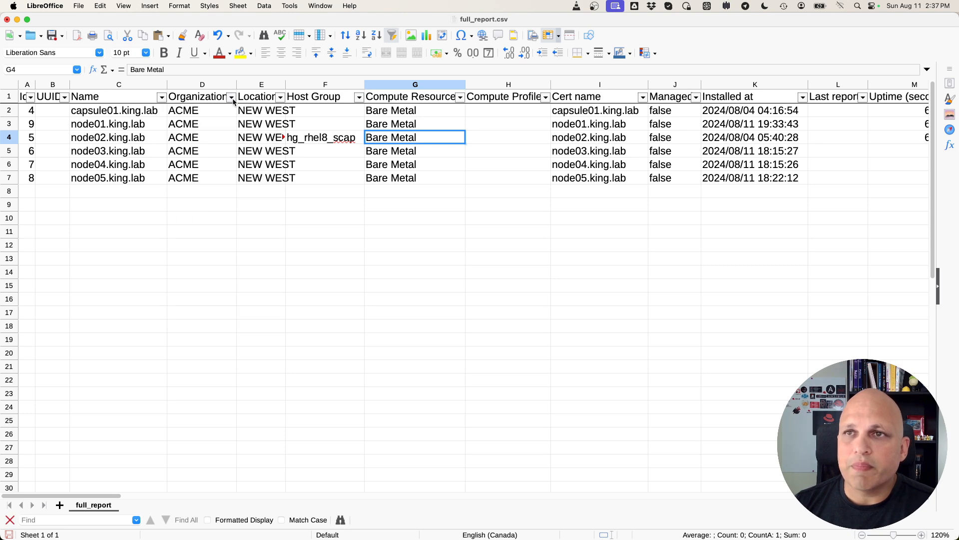
pyautogui.click(161, 97)
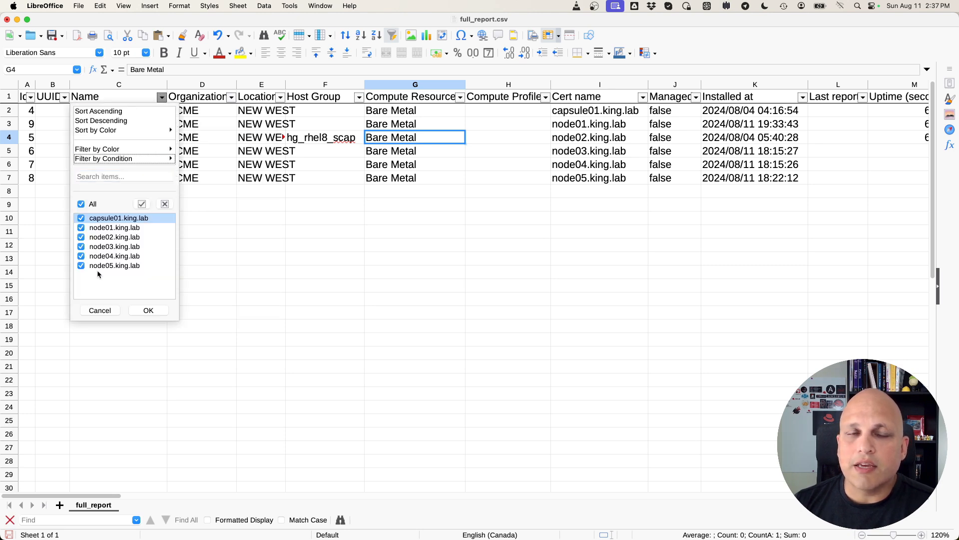
pyautogui.click(81, 204)
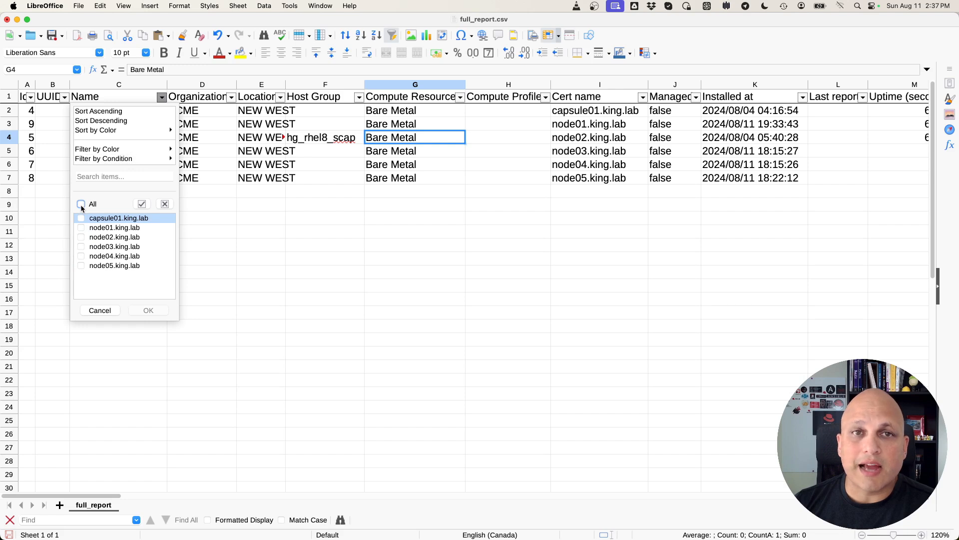
pyautogui.click(121, 177)
pyautogui.write('no')
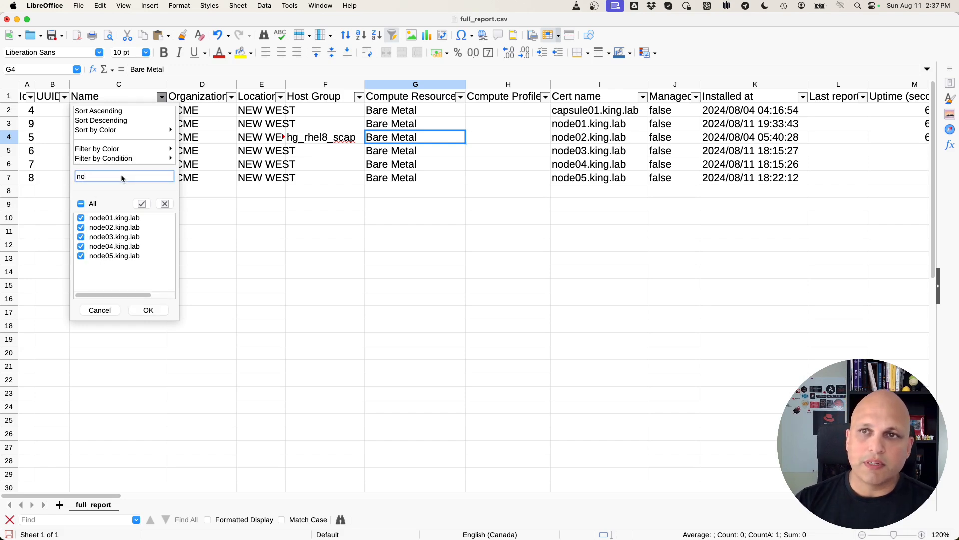
pyautogui.write('de0')
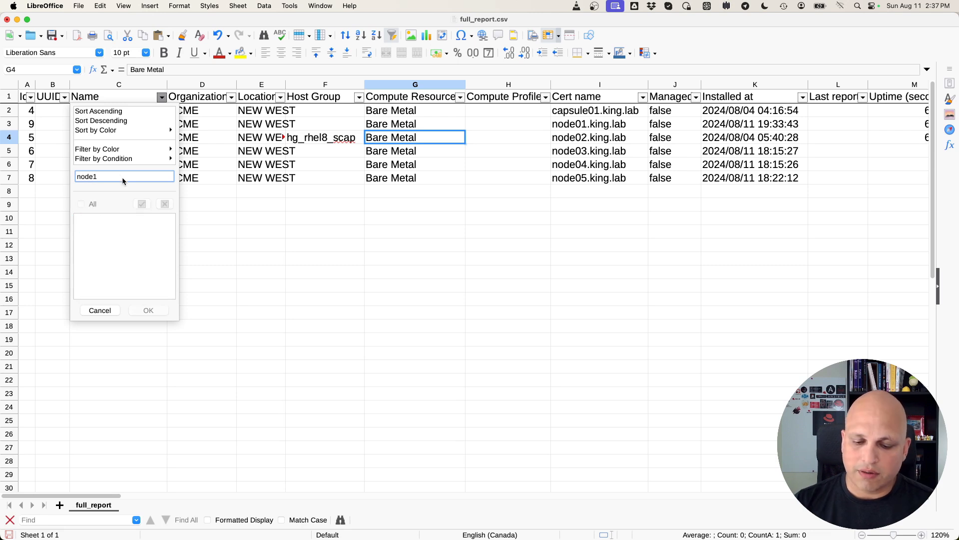
pyautogui.write('1')
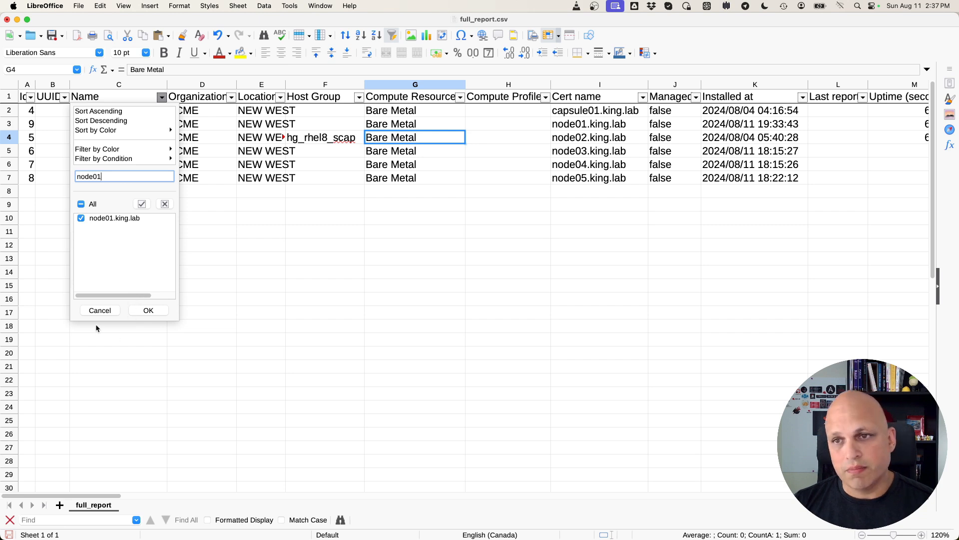
pyautogui.click(101, 310)
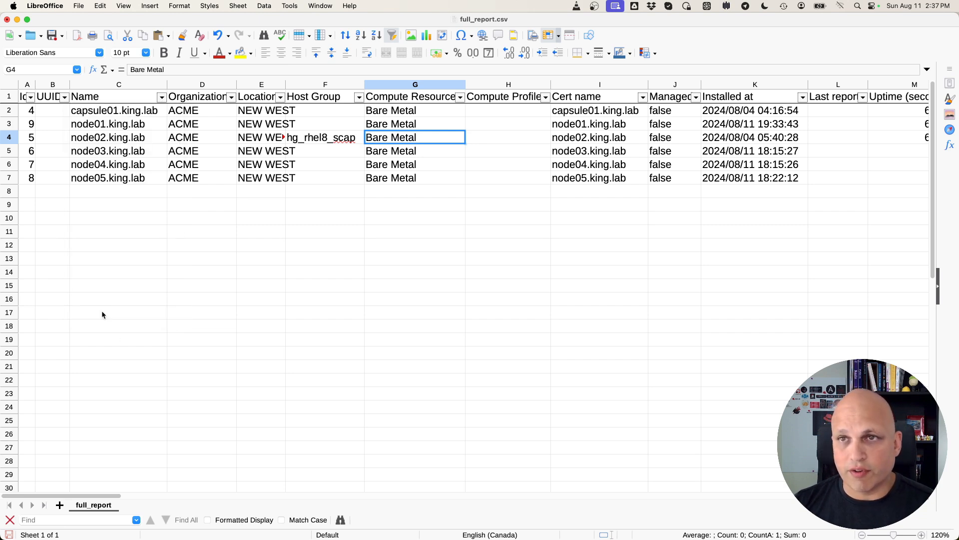
# Examine the sorting, color and condition filter options for the Name column without applying any.
pyautogui.click(161, 97)
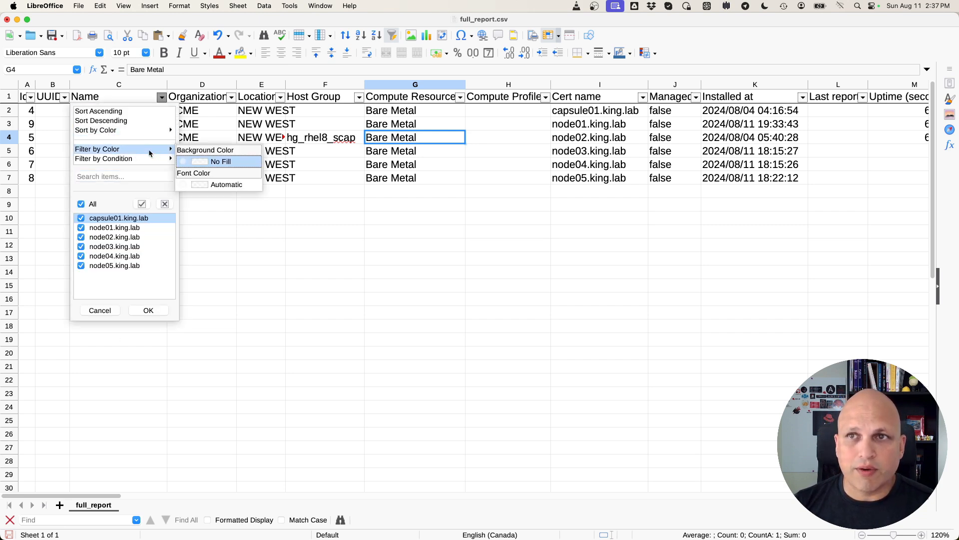
pyautogui.moveTo(146, 161)
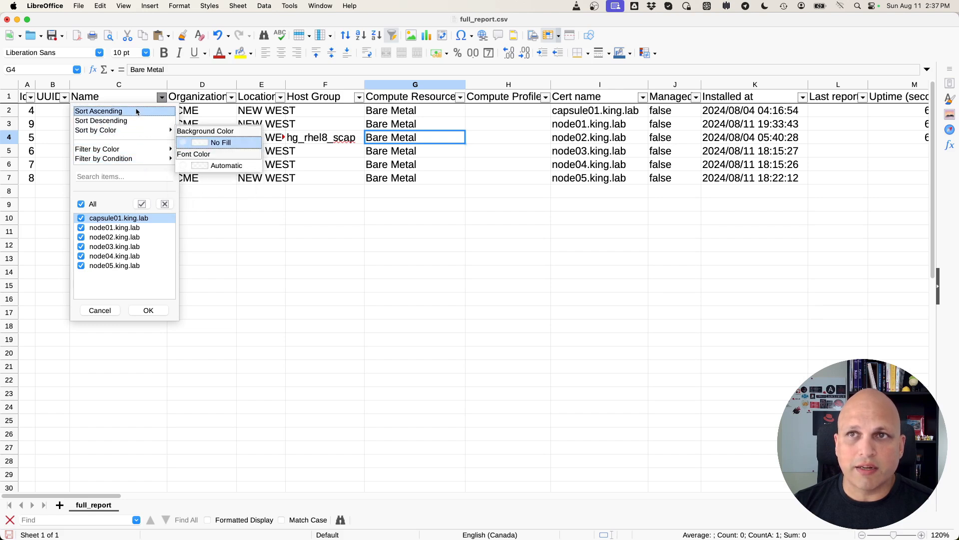
pyautogui.click(100, 310)
pyautogui.click(243, 272)
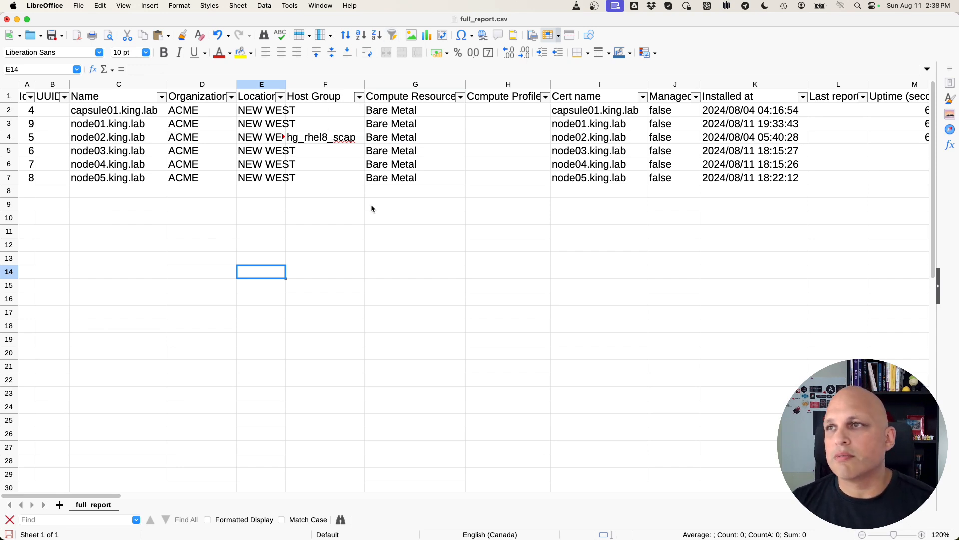
# Fit the widths of the Id, UUID and Organization columns to their contents one by one.
pyautogui.doubleClick(35, 83)
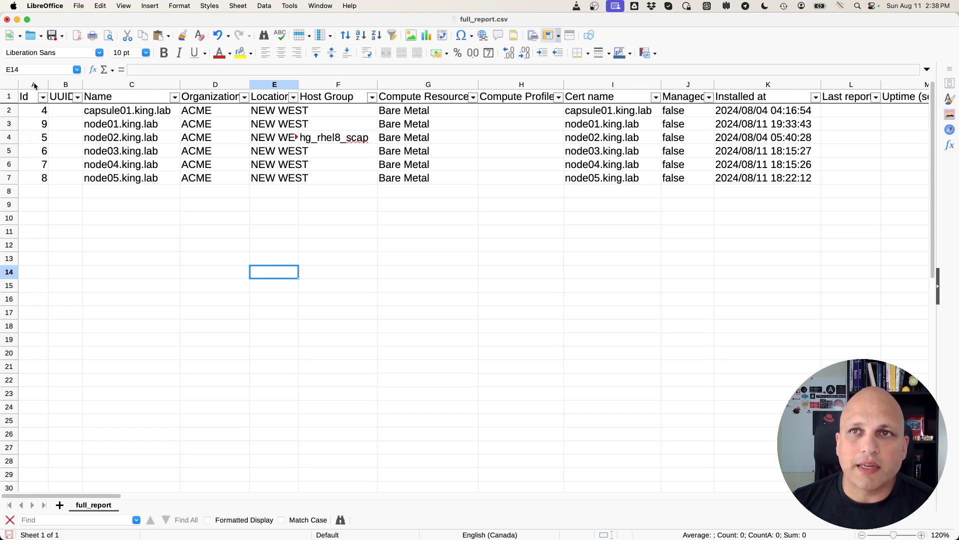
pyautogui.doubleClick(83, 84)
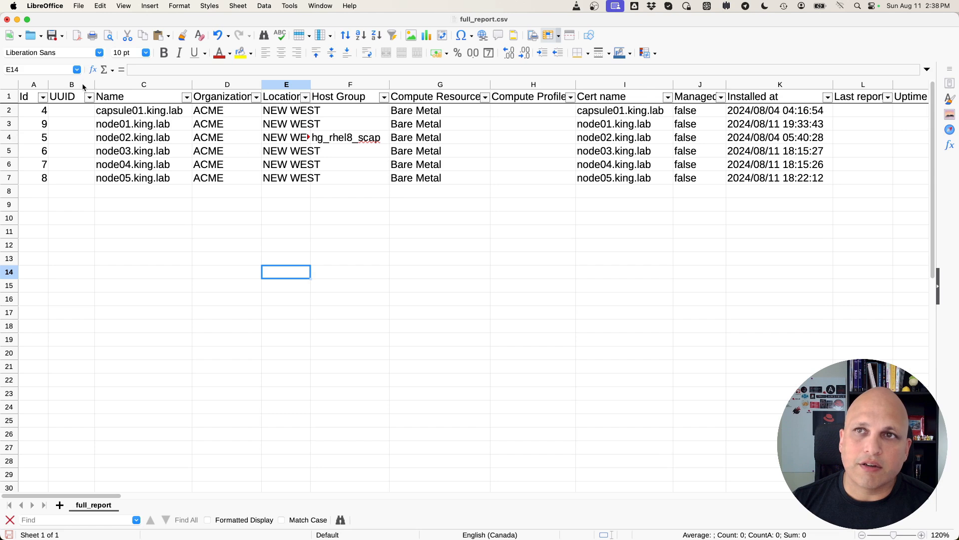
pyautogui.doubleClick(261, 83)
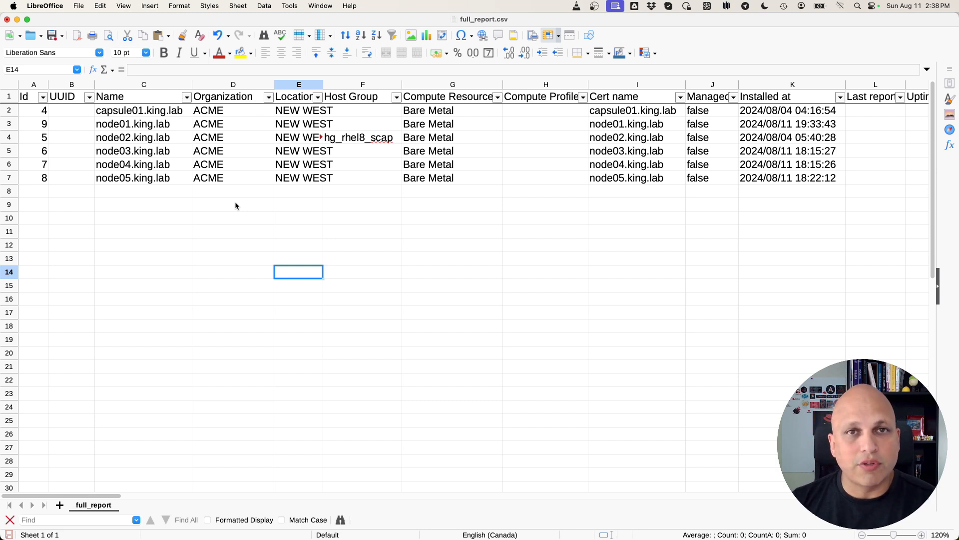
# Undo the width changes to the Id, UUID and Organization columns.
pyautogui.press('super+z')
pyautogui.press('super+z')
pyautogui.press('super+z')
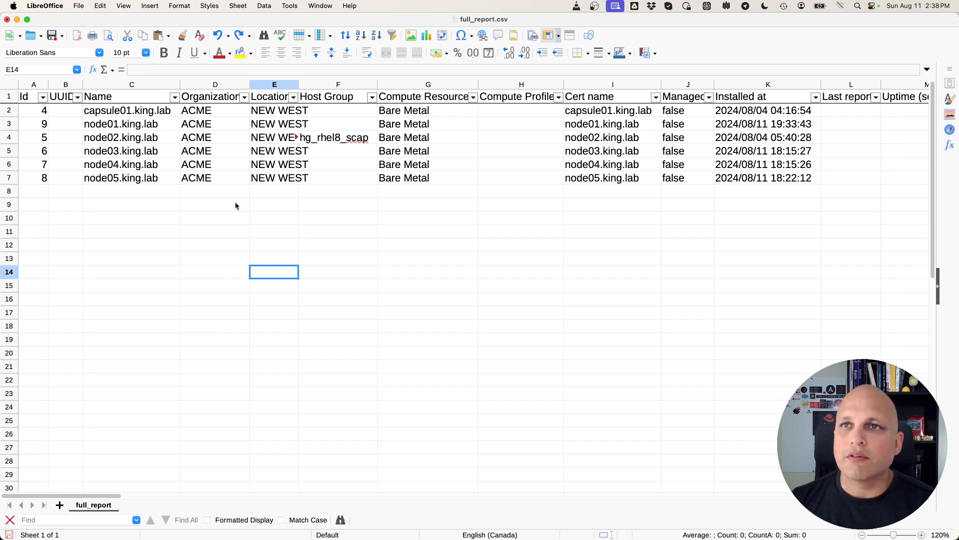
pyautogui.click(212, 218)
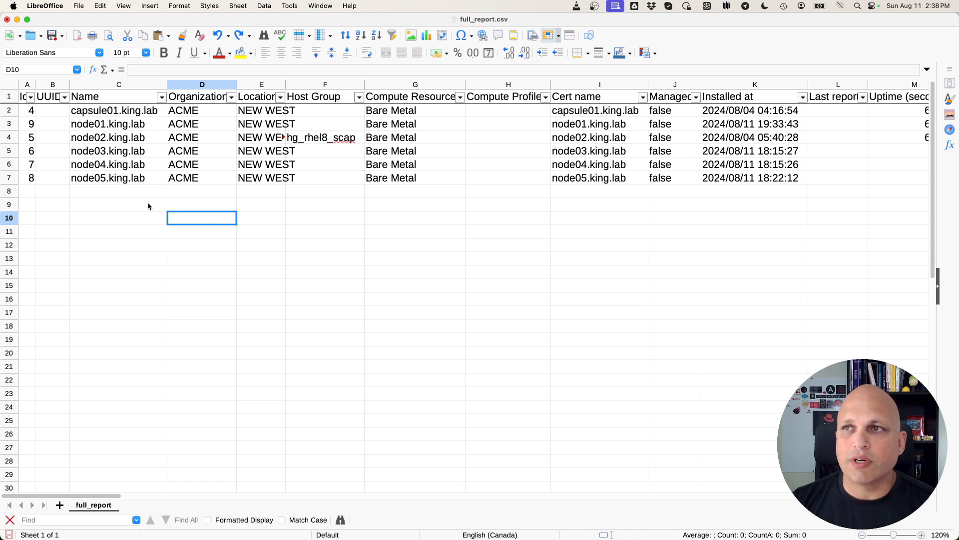
# Fit all column widths of the entire sheet to their contents at once, and clear the selection.
pyautogui.click(13, 86)
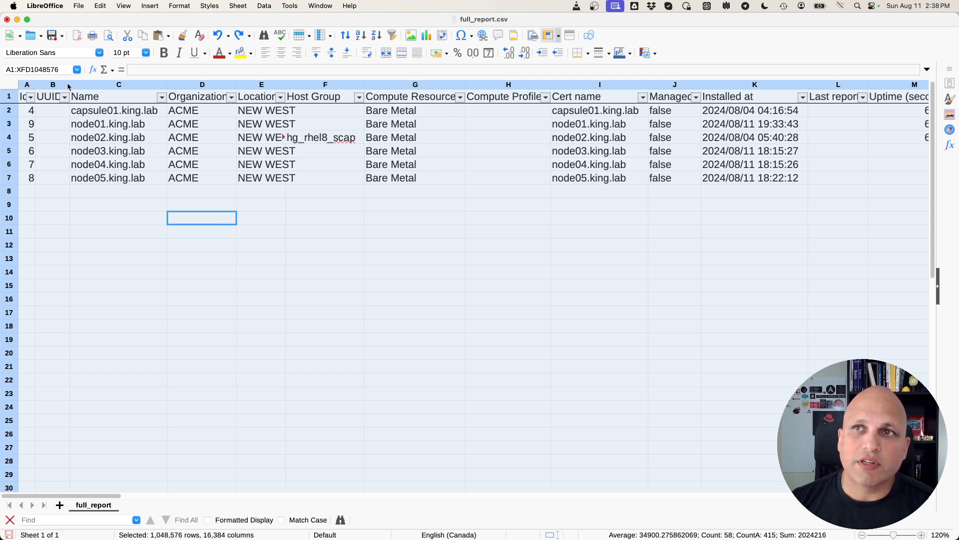
pyautogui.moveTo(167, 84); pyautogui.dragTo(167, 83)
pyautogui.doubleClick(166, 84)
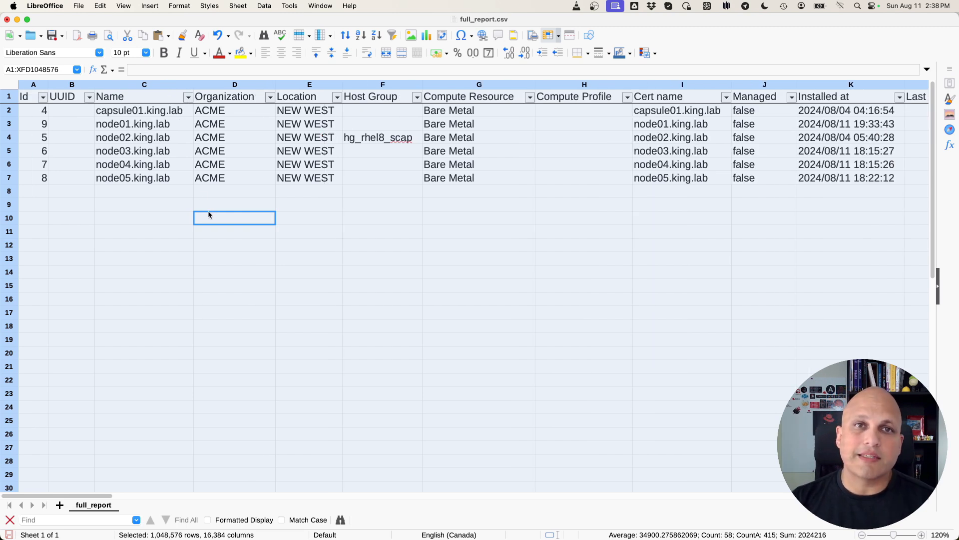
pyautogui.click(345, 230)
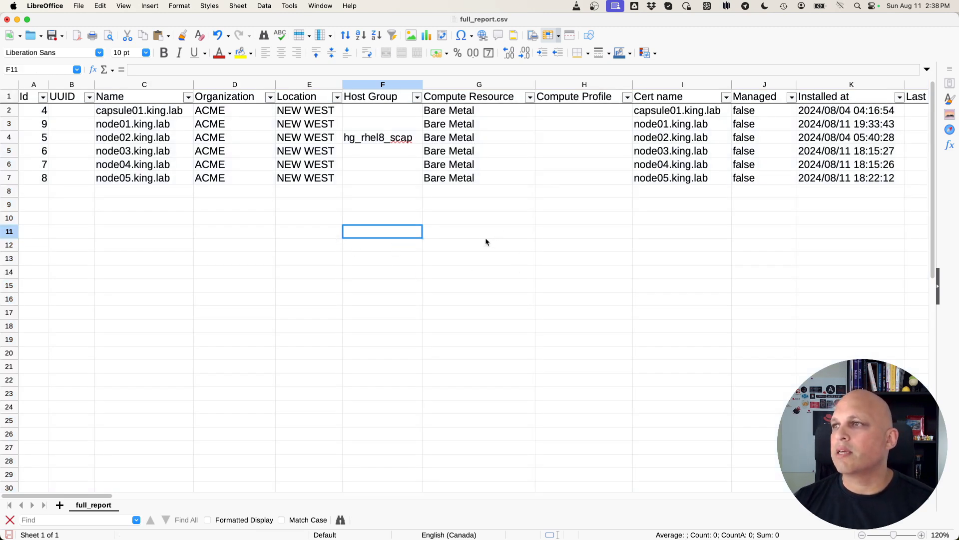
# Review the capsule01.king.lab row cell by cell, checking its Id, Name and Organization values.
pyautogui.click(403, 193)
pyautogui.scroll(-2, 302, 218)
pyautogui.scroll(2, 303, 218)
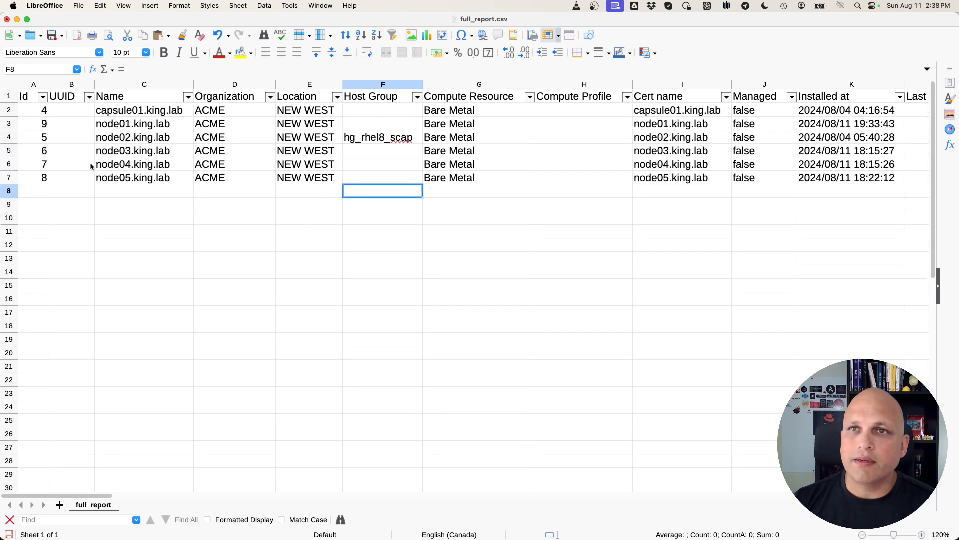
pyautogui.click(55, 137)
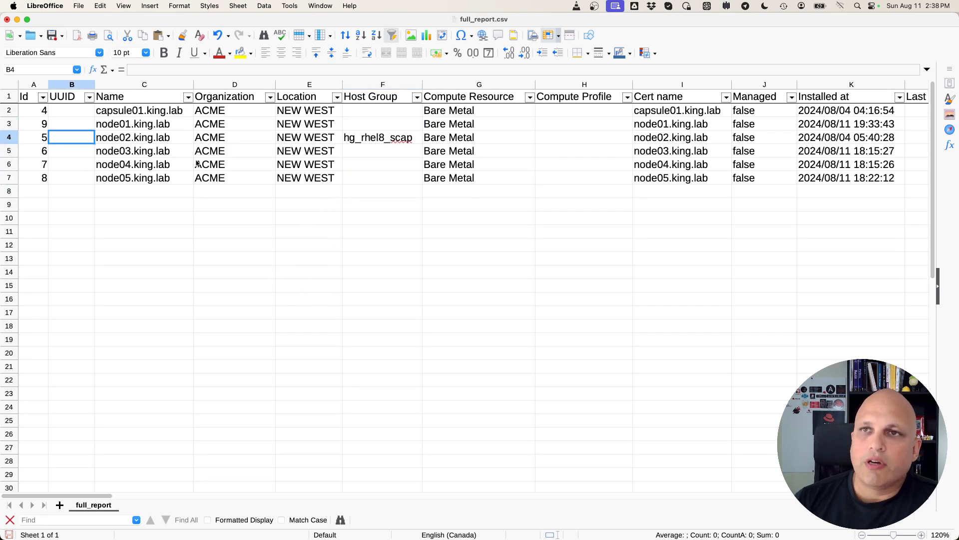
pyautogui.press('Left')
pyautogui.press('Up')
pyautogui.press('Up')
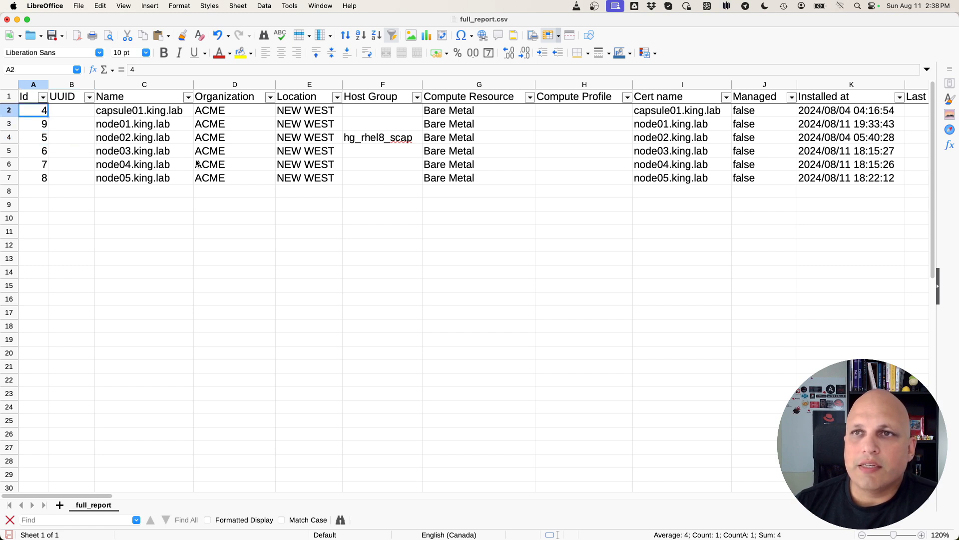
pyautogui.press('Right')
pyautogui.press('Right')
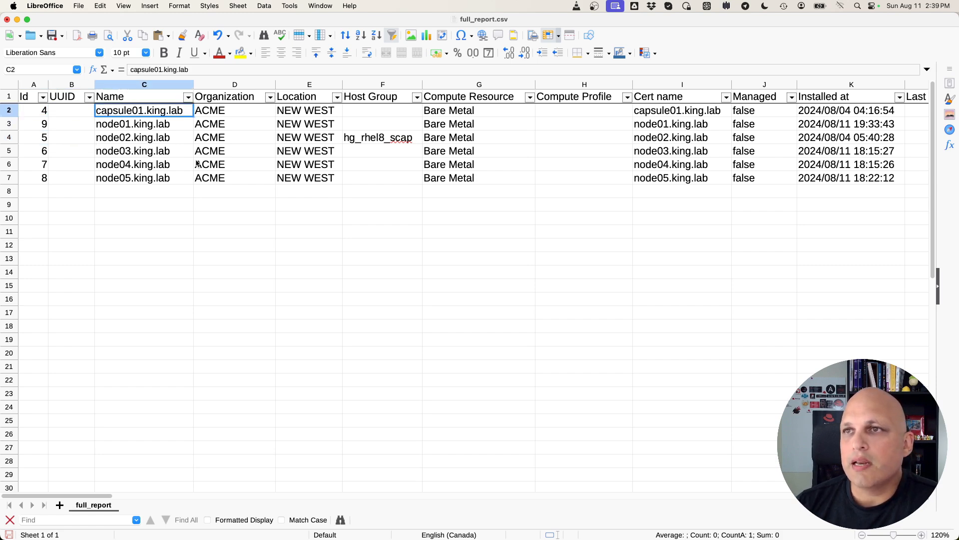
pyautogui.press('Right')
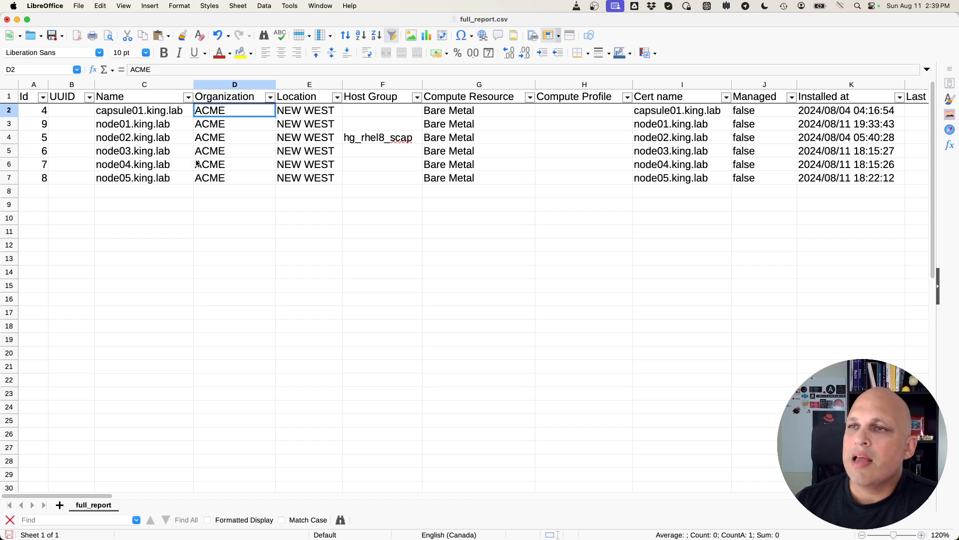
# Review the column headers from Compute Resource through Status::Build Status, and check the Managed value for capsule01.king.lab.
pyautogui.click(487, 100)
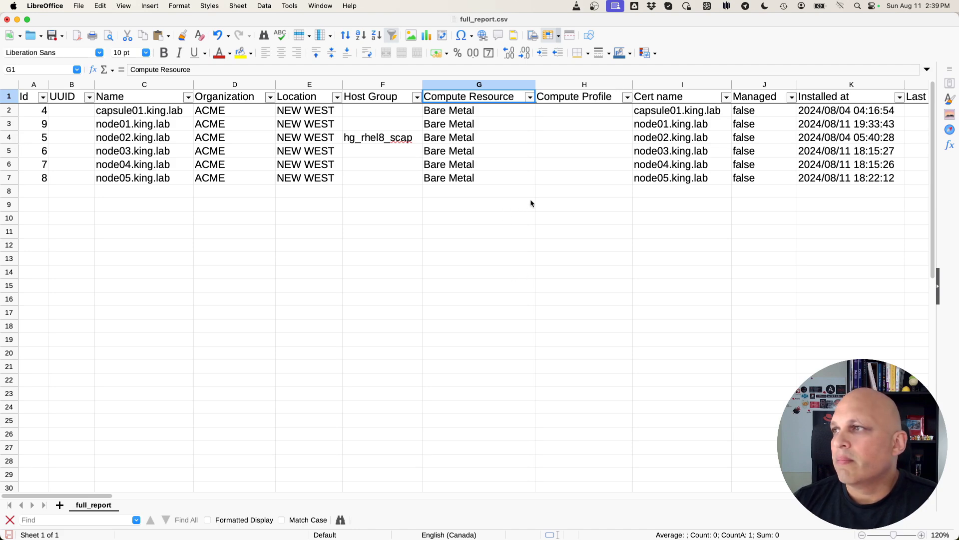
pyautogui.press('Right')
pyautogui.press('Right')
pyautogui.press('Right')
pyautogui.press('Right')
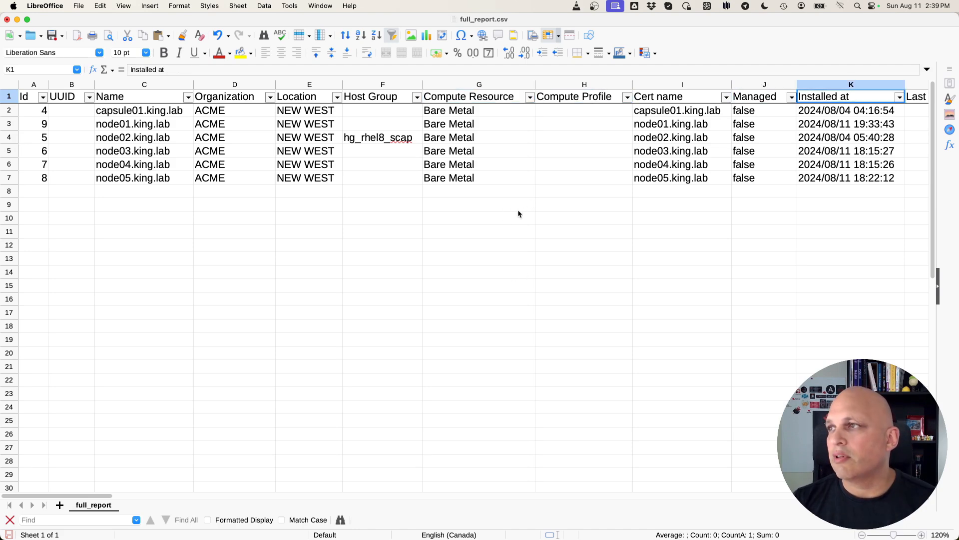
pyautogui.press('Right')
pyautogui.press('Right')
pyautogui.press('Right')
pyautogui.press('Right')
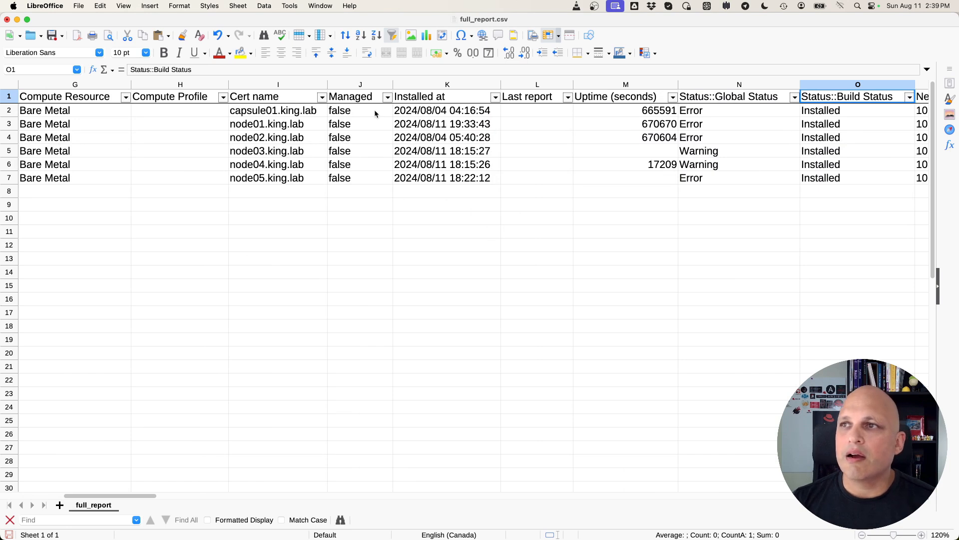
pyautogui.click(375, 112)
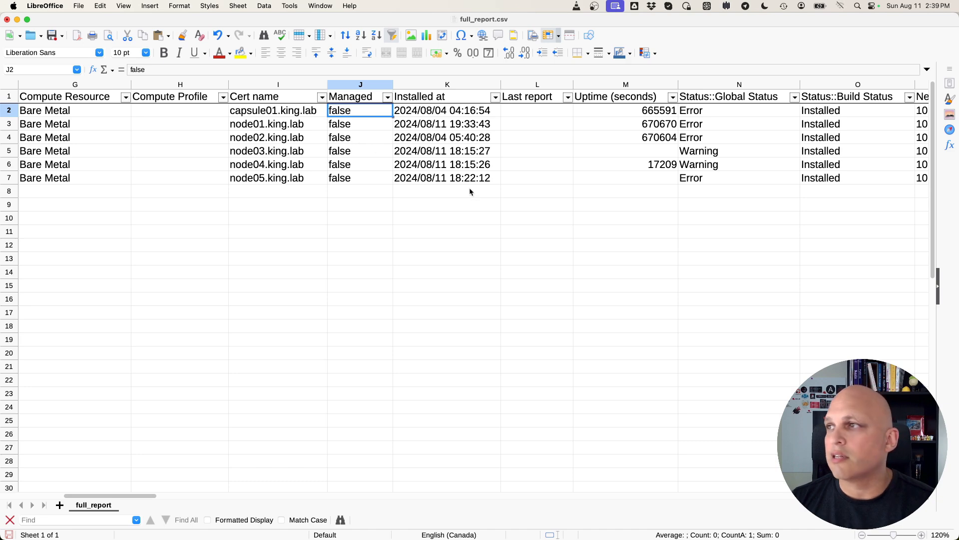
# Return to the first columns and examine the Organization and Location values of all hosts in rows 2 to 7.
pyautogui.press('Left')
pyautogui.press('Left')
pyautogui.press('Left')
pyautogui.press('Left')
pyautogui.press('Left')
pyautogui.press('Left')
pyautogui.press('Left')
pyautogui.press('Left')
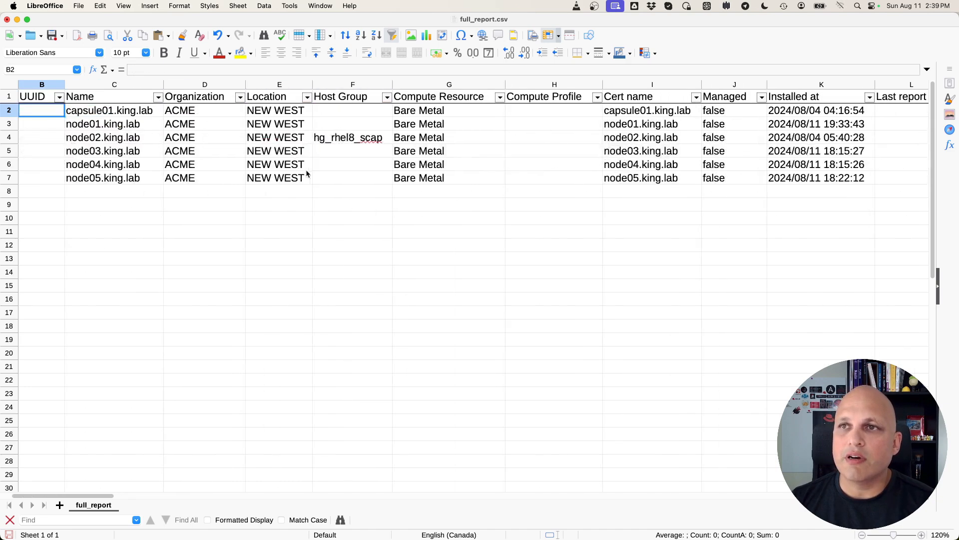
pyautogui.moveTo(215, 111); pyautogui.dragTo(216, 176)
pyautogui.moveTo(276, 113); pyautogui.dragTo(272, 177)
pyautogui.moveTo(200, 113); pyautogui.dragTo(201, 167)
pyautogui.moveTo(282, 111); pyautogui.dragTo(282, 181)
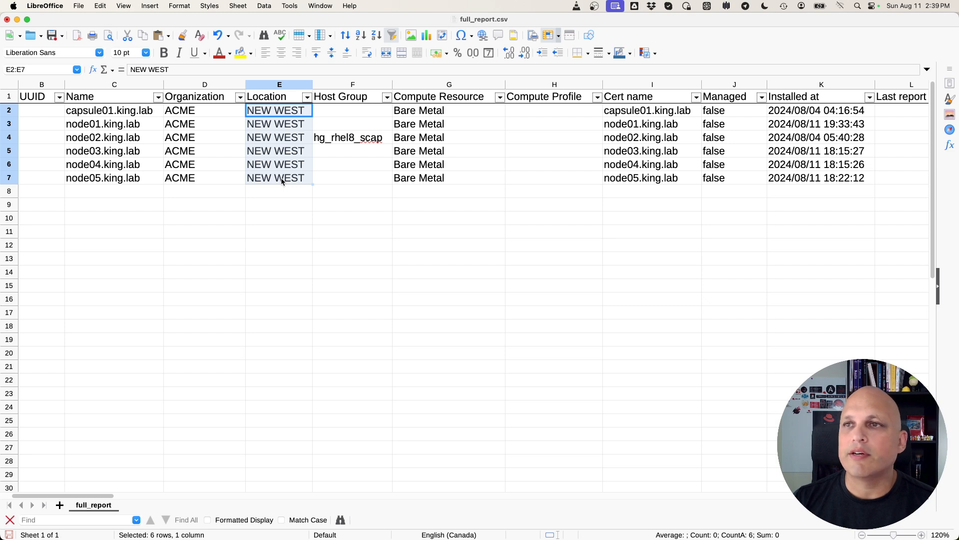
pyautogui.click(295, 219)
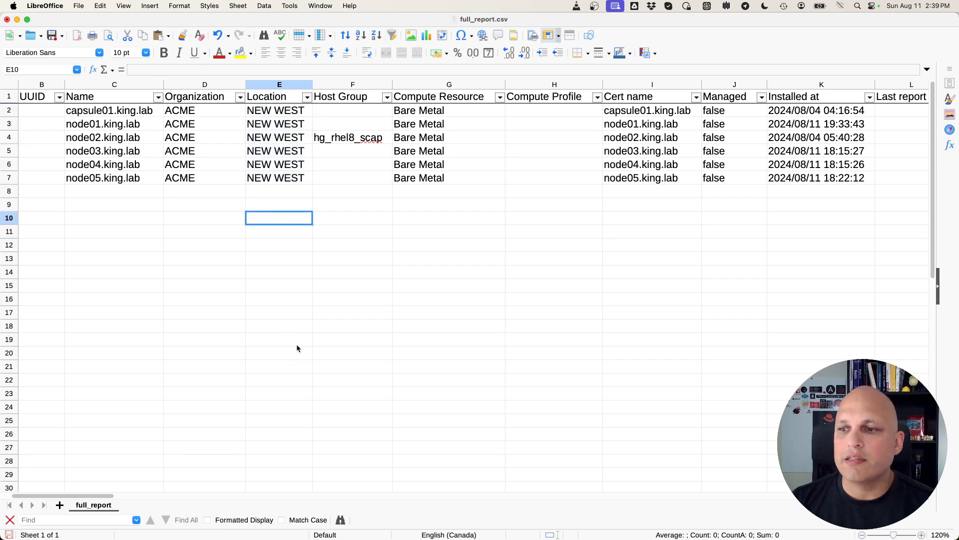
# Examine the Name, Last report and Uptime (seconds) values of the hosts.
pyautogui.moveTo(131, 116); pyautogui.dragTo(120, 164)
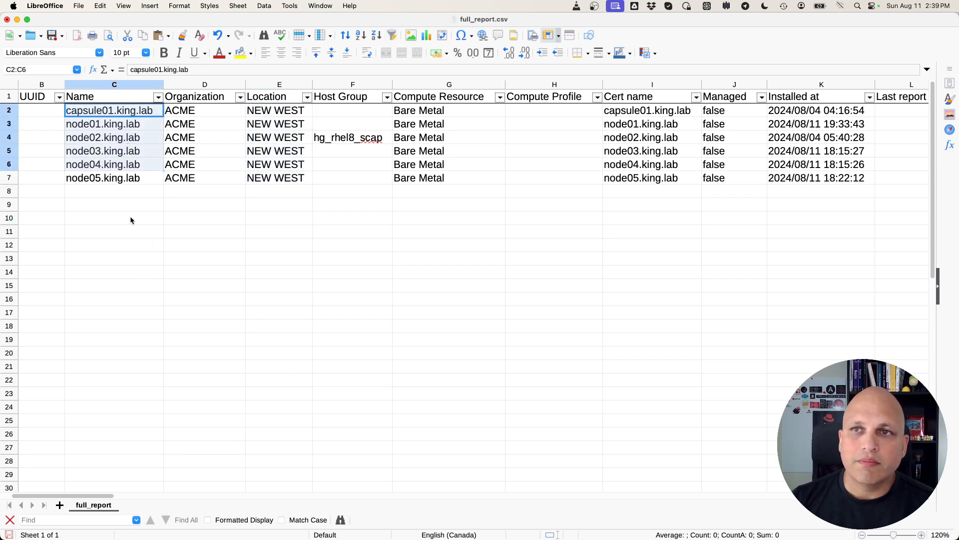
pyautogui.moveTo(93, 499); pyautogui.dragTo(171, 498)
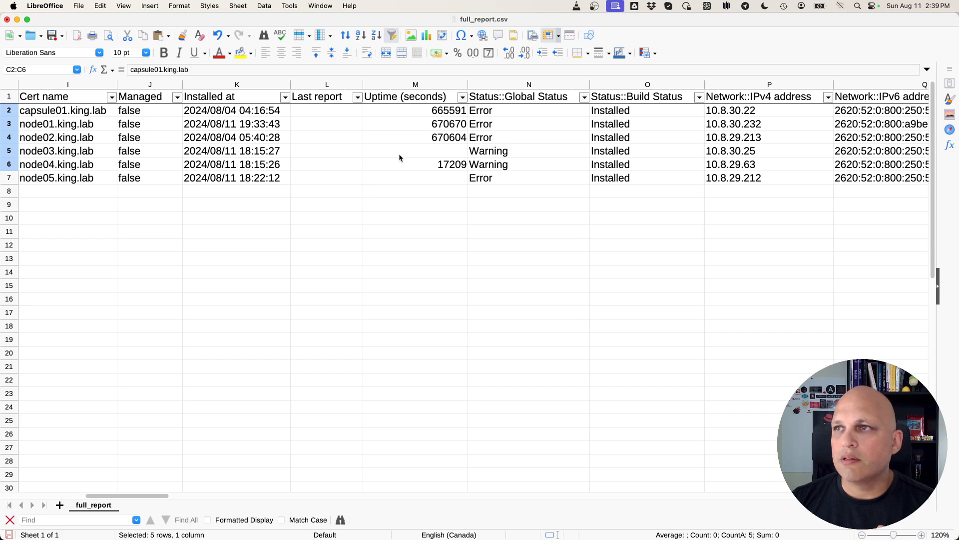
pyautogui.moveTo(326, 113); pyautogui.dragTo(323, 182)
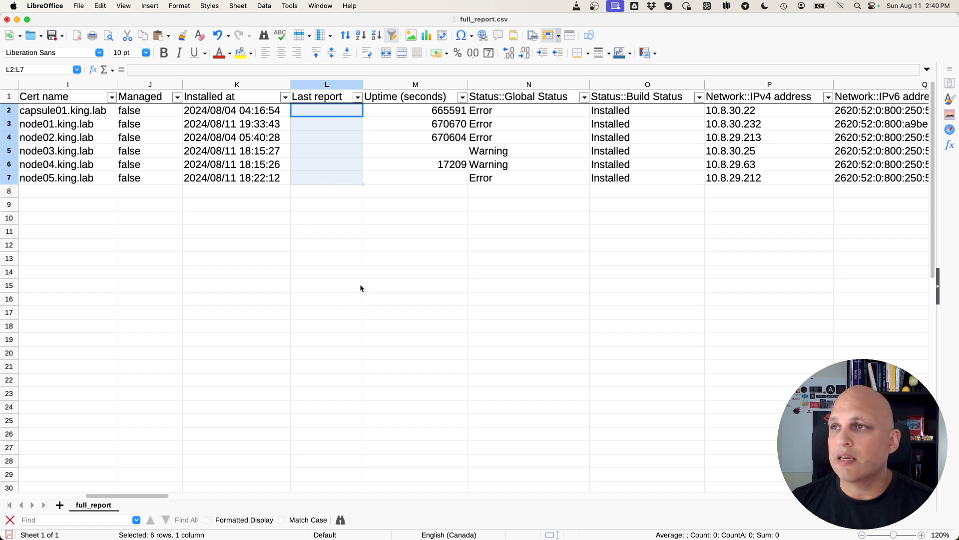
pyautogui.moveTo(415, 111); pyautogui.dragTo(414, 181)
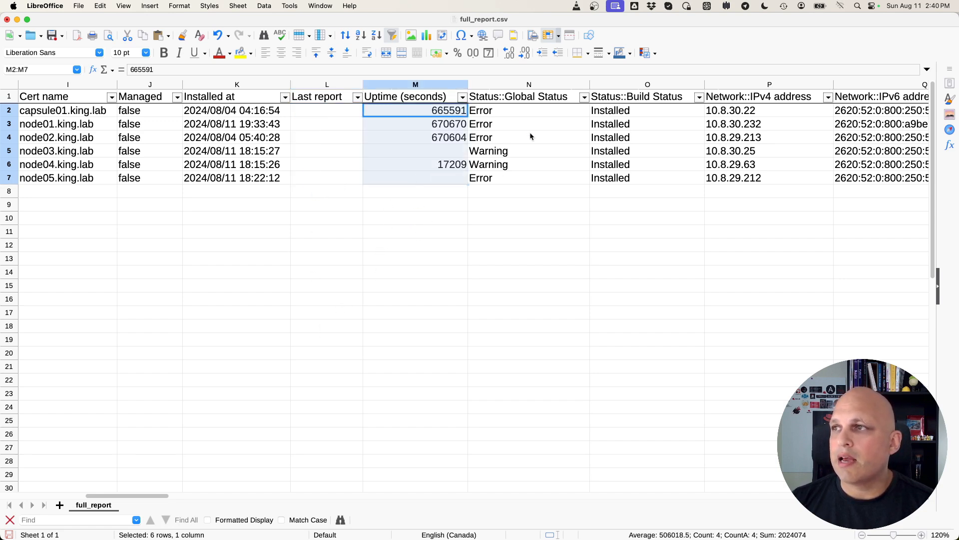
# Examine the Status::Global Status and Status::Build Status values of all hosts in rows 2 to 7.
pyautogui.moveTo(542, 112); pyautogui.dragTo(531, 181)
pyautogui.click(482, 227)
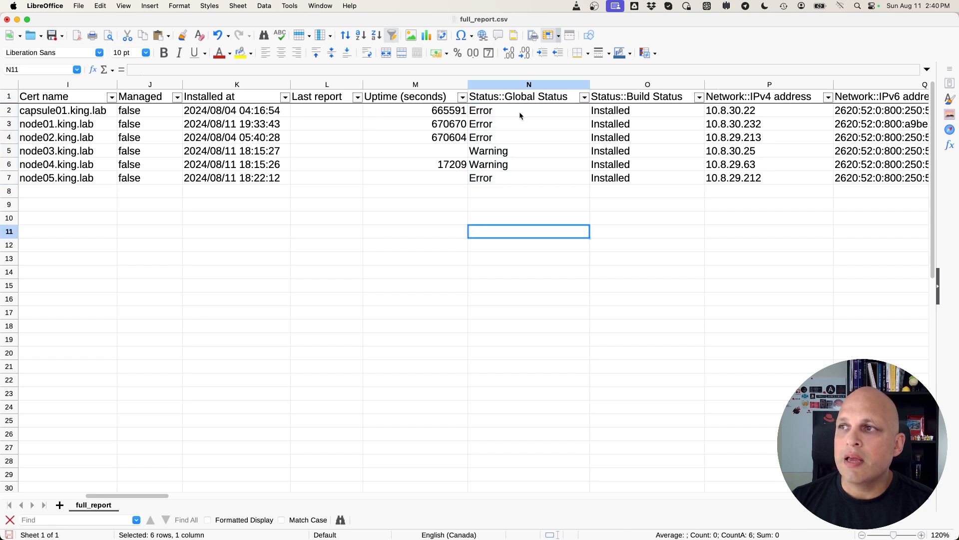
pyautogui.moveTo(518, 111); pyautogui.dragTo(514, 182)
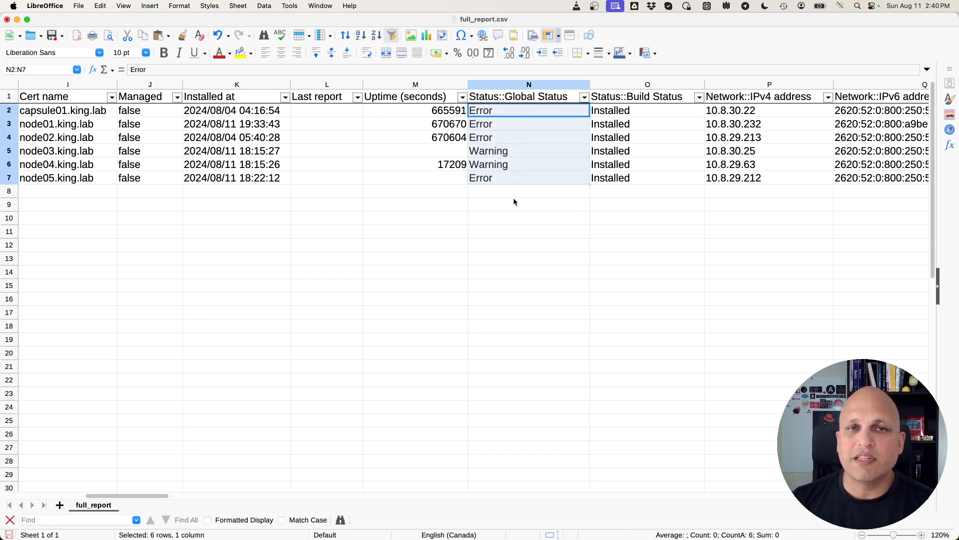
pyautogui.click(521, 154)
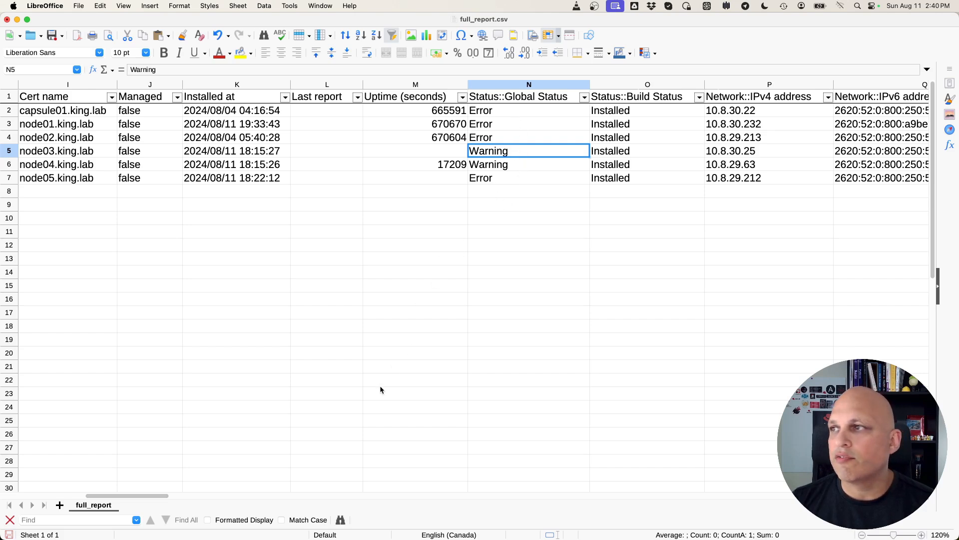
pyautogui.moveTo(659, 111); pyautogui.dragTo(656, 178)
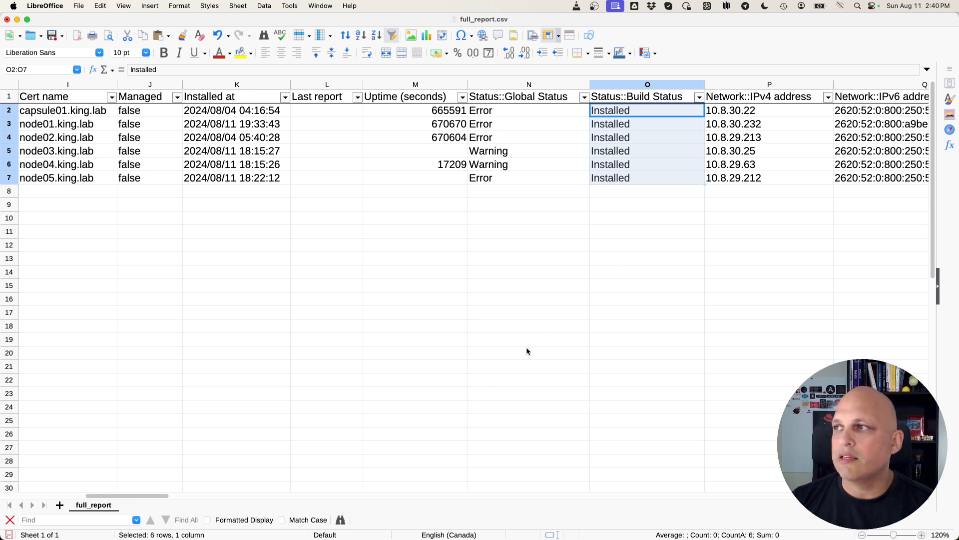
# Review the Network columns from IPv4 address and IPv6 address onward, and check the Network::Domain values of all hosts.
pyautogui.moveTo(769, 112); pyautogui.dragTo(767, 162)
pyautogui.moveTo(870, 139); pyautogui.dragTo(871, 162)
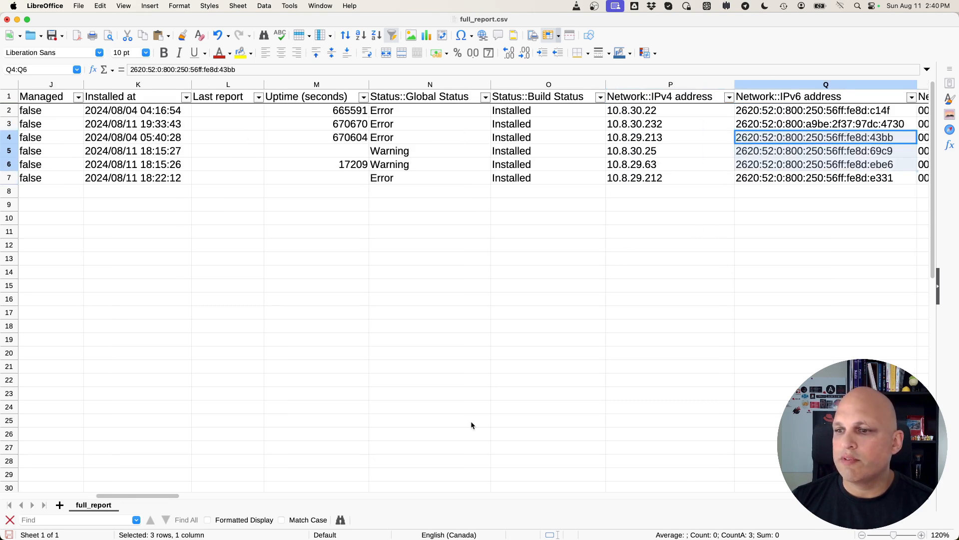
pyautogui.click(477, 392)
pyautogui.press('Right')
pyautogui.press('Right')
pyautogui.press('Right')
pyautogui.press('Right')
pyautogui.press('Right')
pyautogui.press('Right')
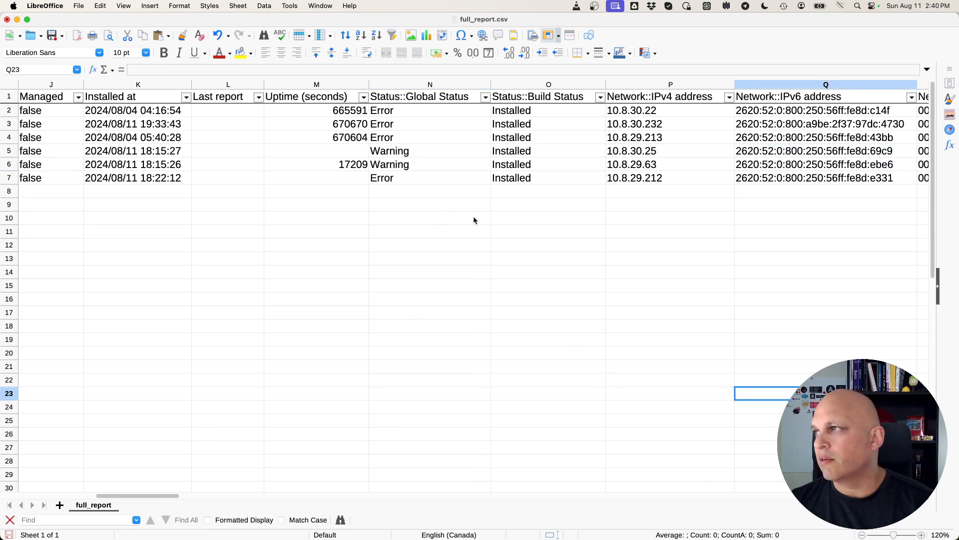
pyautogui.press('Right')
pyautogui.press('Right')
pyautogui.press('Right')
pyautogui.press('Right')
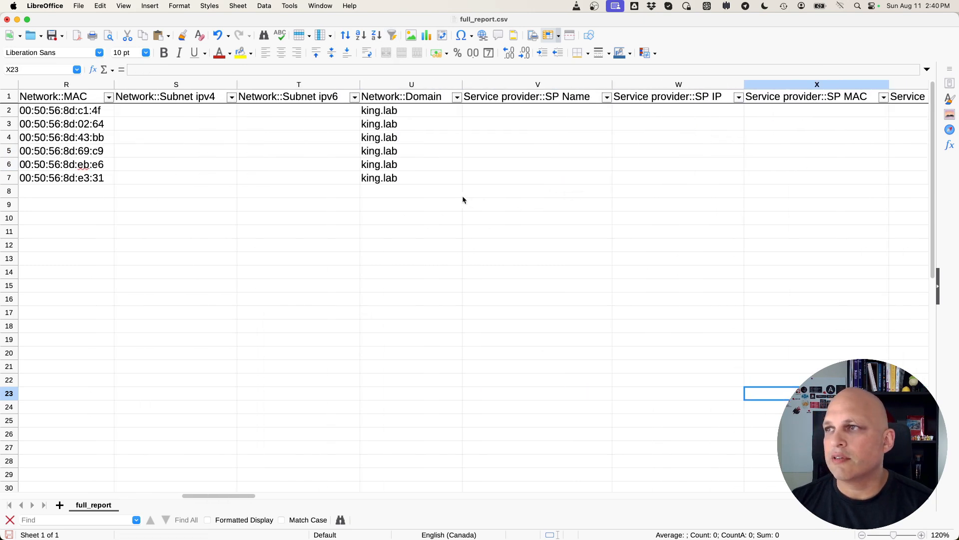
pyautogui.moveTo(407, 111); pyautogui.dragTo(404, 178)
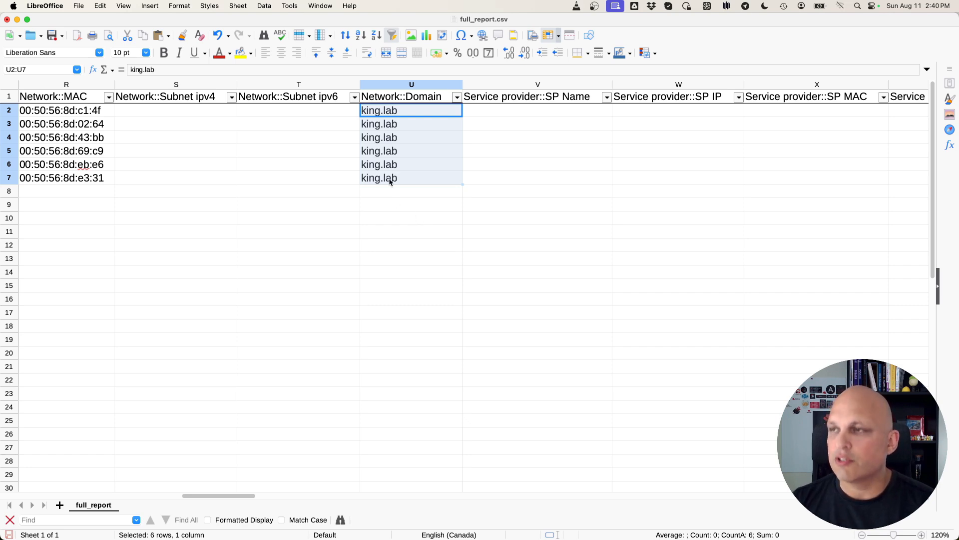
# Review the Service provider columns and the Network interfaces columns through Network interfaces::IPv4 address::1.
pyautogui.press('Right')
pyautogui.press('Right')
pyautogui.press('Right')
pyautogui.press('Right')
pyautogui.press('Right')
pyautogui.press('Right')
pyautogui.press('Right')
pyautogui.press('Right')
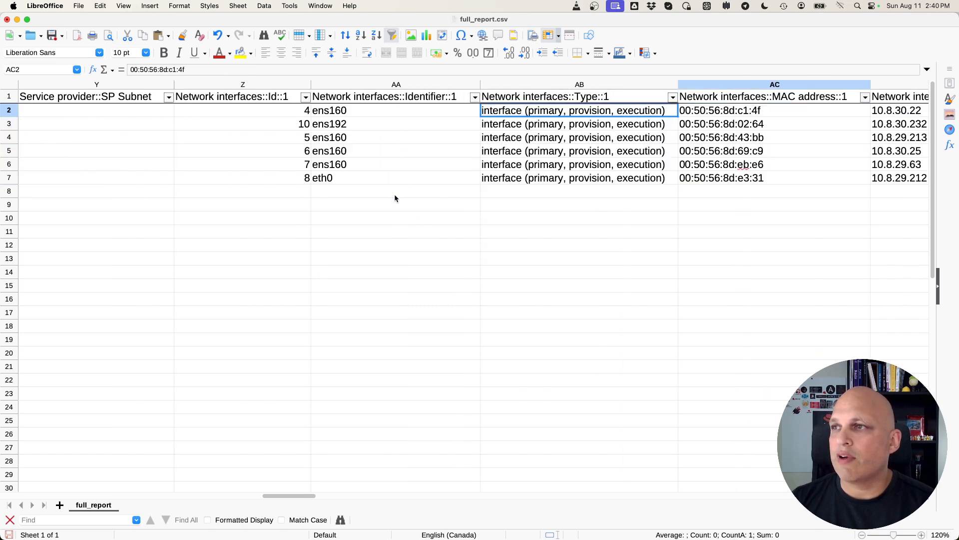
pyautogui.press('Right')
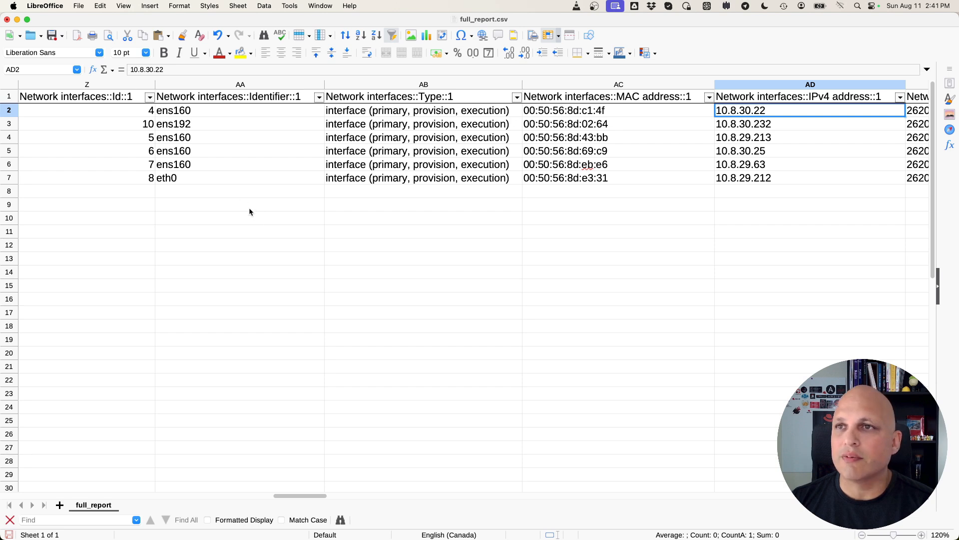
# Compare the Network interfaces::Identifier::1 values in rows 2 to 6 with the one for node05.king.lab.
pyautogui.moveTo(220, 111); pyautogui.dragTo(211, 167)
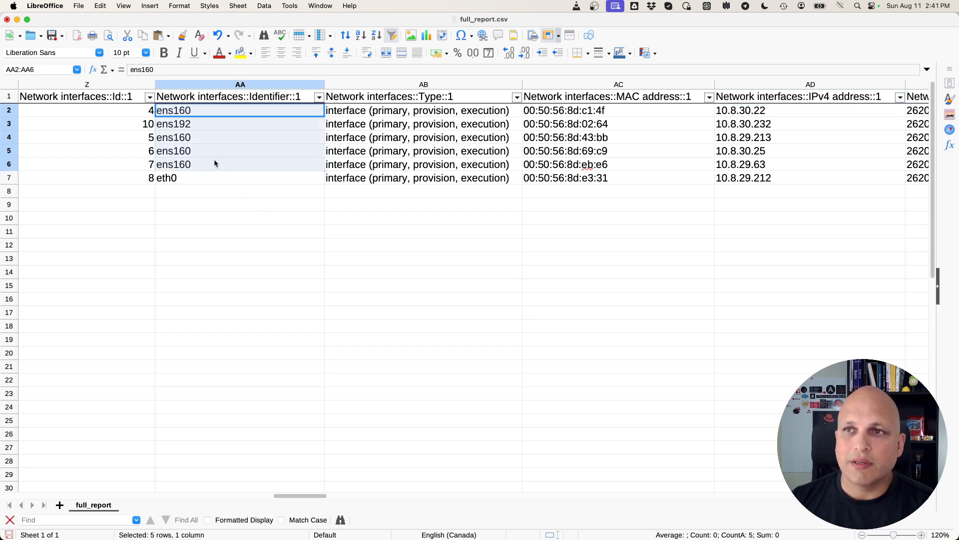
pyautogui.click(194, 179)
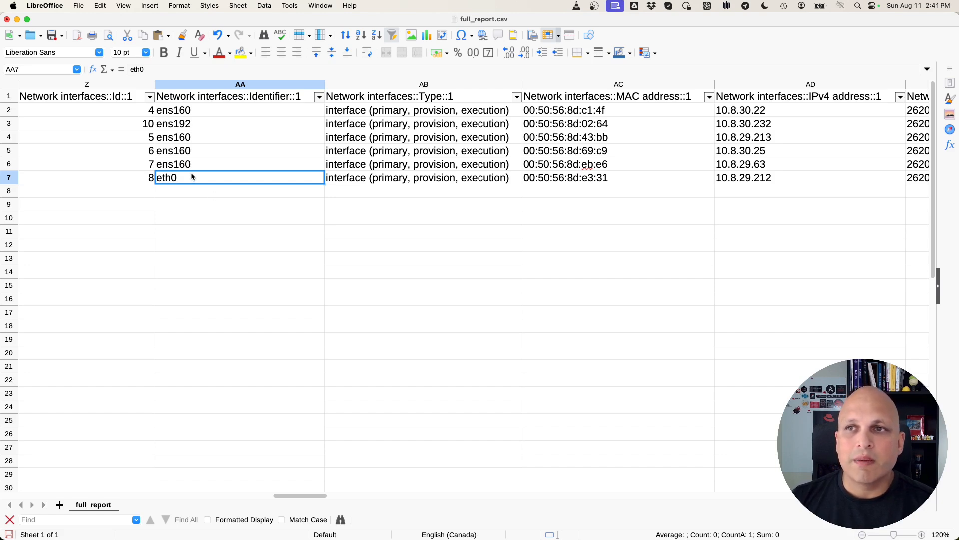
pyautogui.click(217, 167)
pyautogui.moveTo(188, 110); pyautogui.dragTo(202, 168)
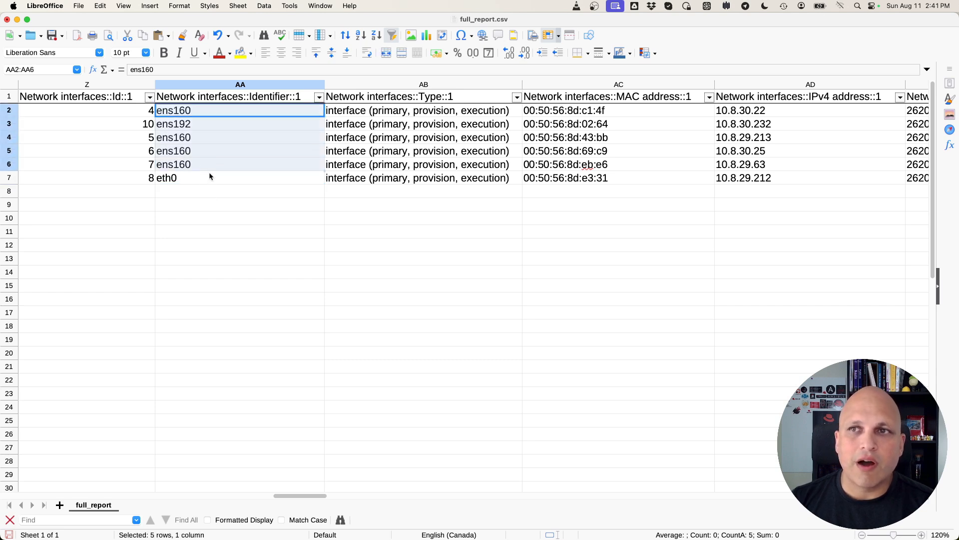
pyautogui.click(209, 176)
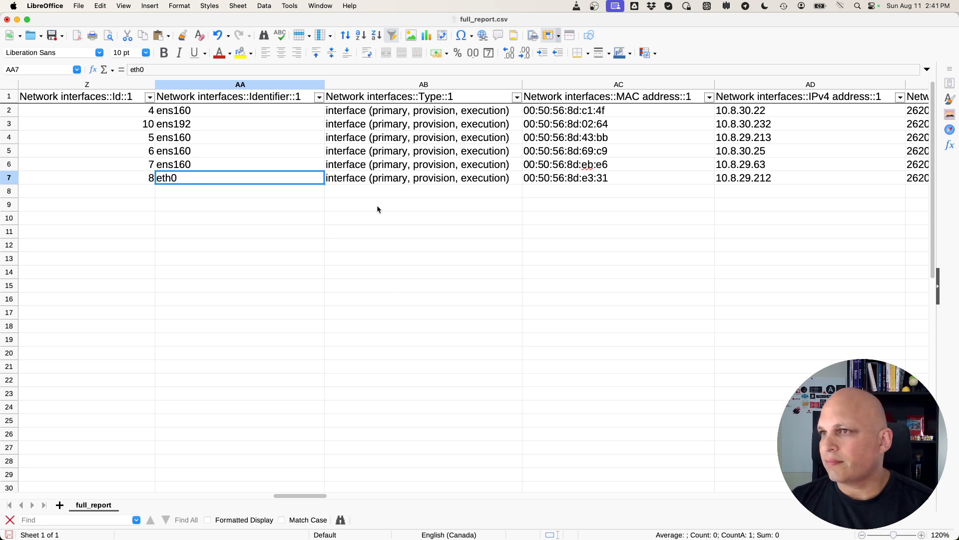
# Review the remaining Network interfaces columns, and examine the Operating system::Operating System values of all hosts.
pyautogui.press('Right')
pyautogui.press('Right')
pyautogui.press('Right')
pyautogui.press('Right')
pyautogui.press('Right')
pyautogui.press('Right')
pyautogui.press('Right')
pyautogui.press('Right')
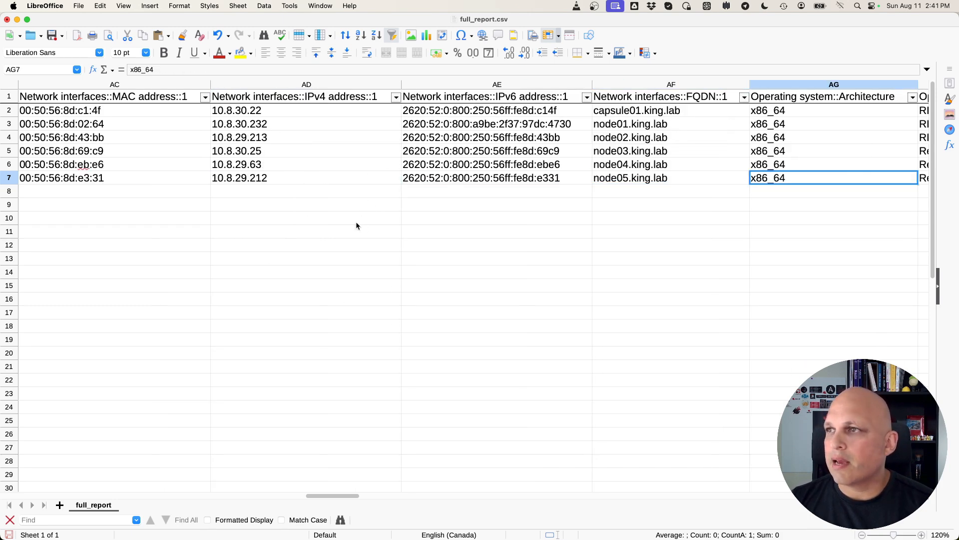
pyautogui.press('Right')
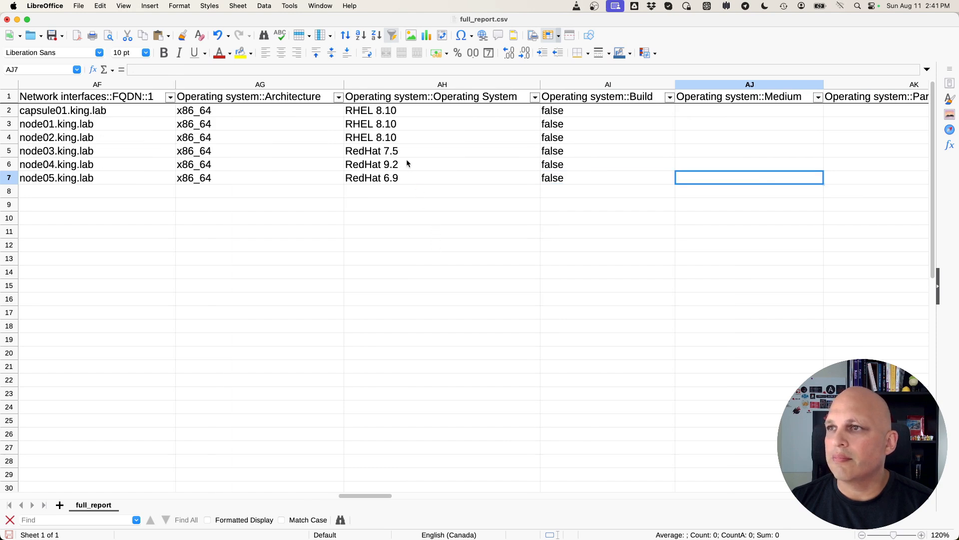
pyautogui.moveTo(407, 109); pyautogui.dragTo(405, 179)
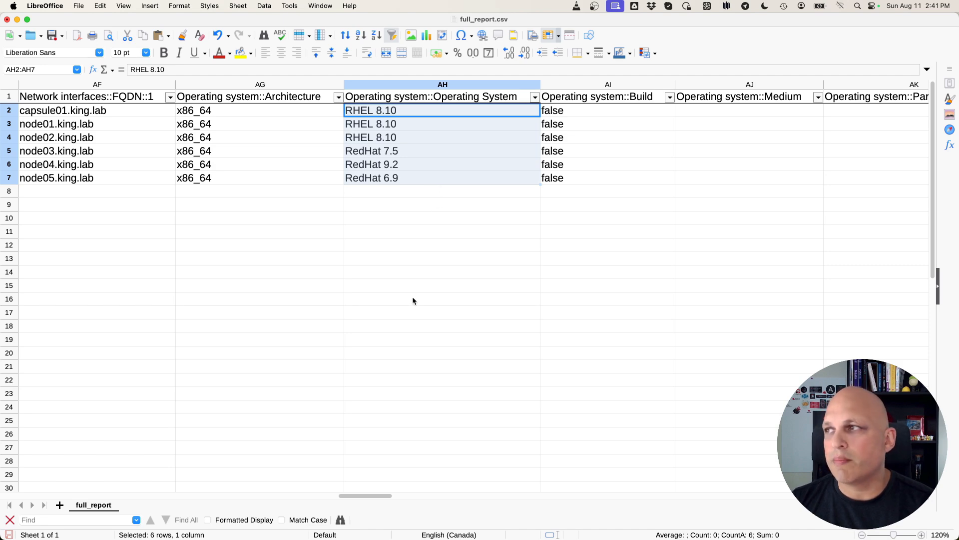
# Go to the Parameters::1 column and read the full cell content for capsule01.king.lab without changing it.
pyautogui.press('Right')
pyautogui.press('Right')
pyautogui.press('Right')
pyautogui.press('Right')
pyautogui.press('Right')
pyautogui.press('Right')
pyautogui.press('Right')
pyautogui.press('Right')
pyautogui.press('Right')
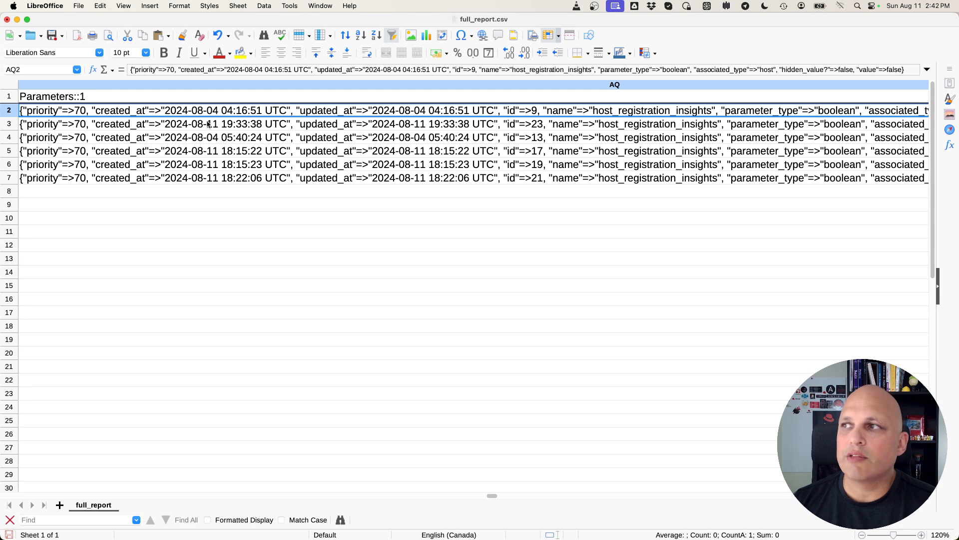
pyautogui.doubleClick(559, 115)
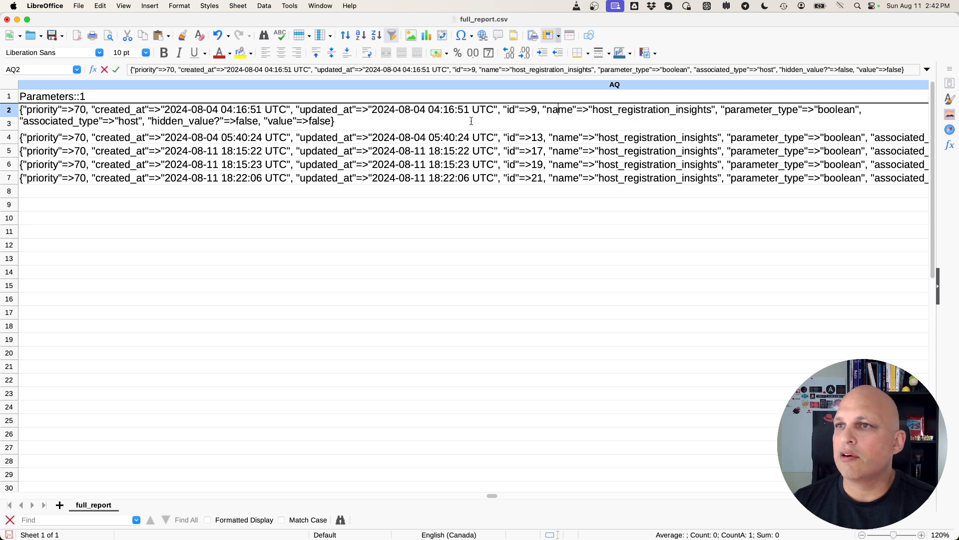
pyautogui.moveTo(335, 121); pyautogui.dragTo(18, 110)
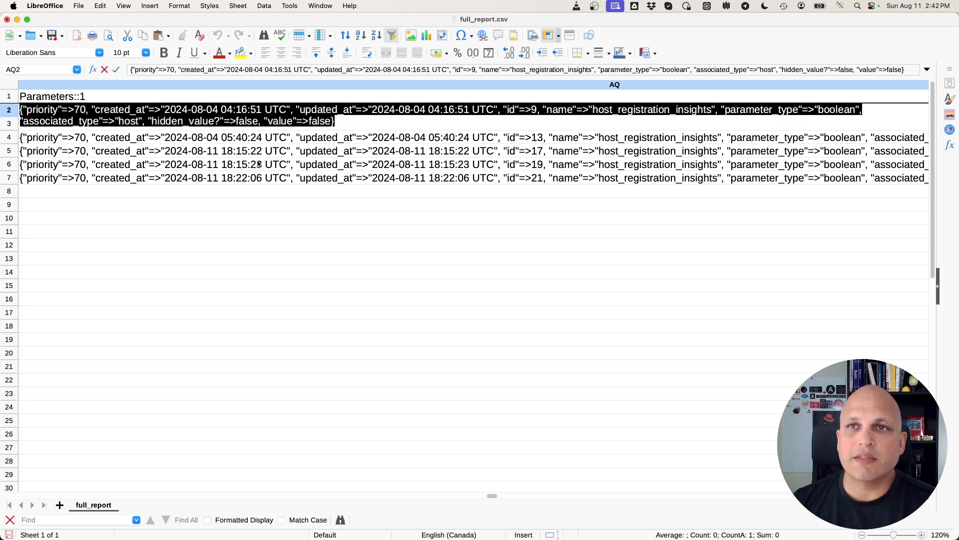
pyautogui.click(350, 122)
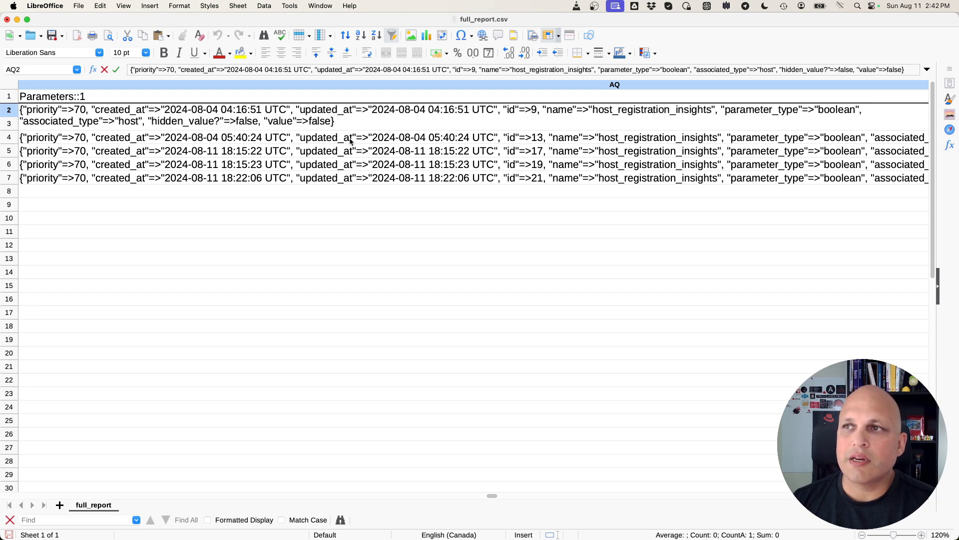
pyautogui.click(350, 142)
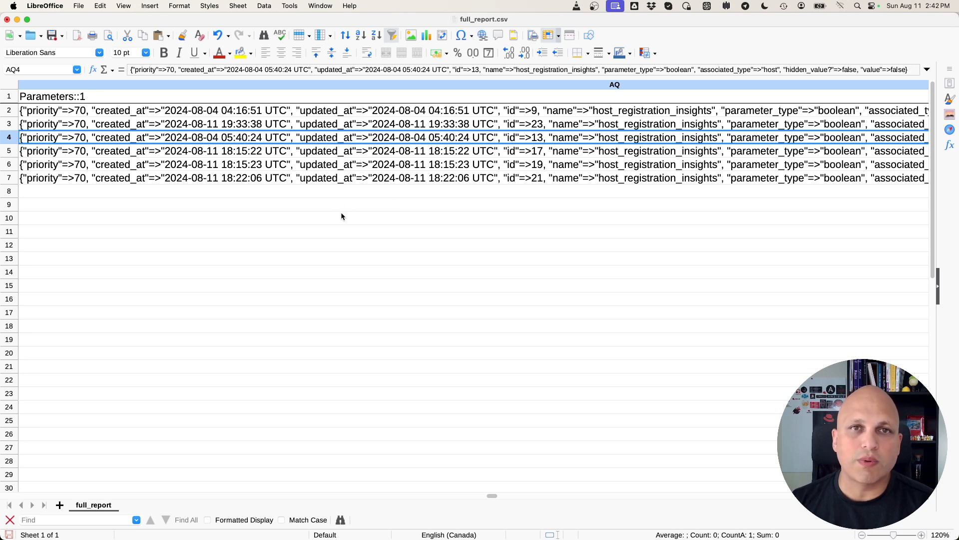
# Review the columns from Parameters::2 through the All parameters group up to Additional info::Owner for node02.king.lab.
pyautogui.press('Right')
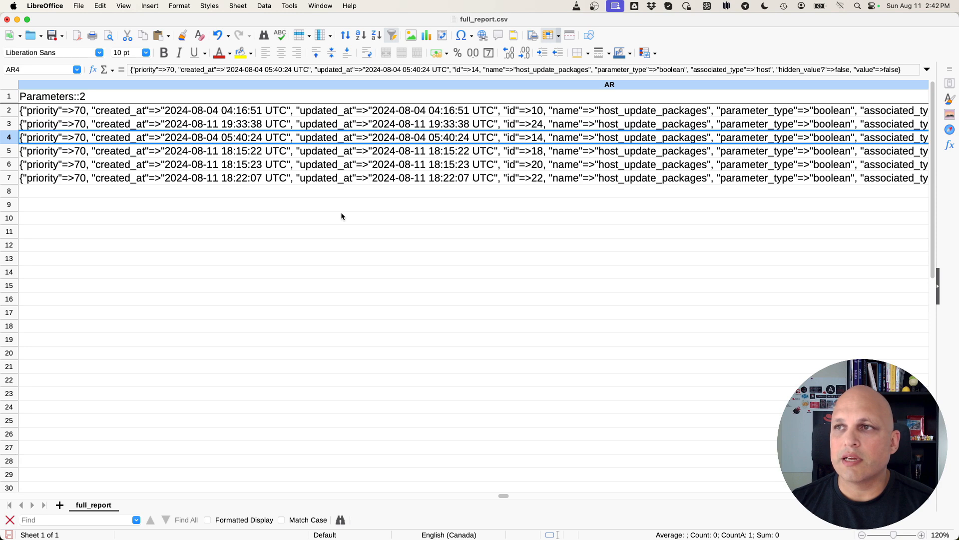
pyautogui.press('Right')
pyautogui.press('Right')
pyautogui.press('Right')
pyautogui.press('Right')
pyautogui.press('Right')
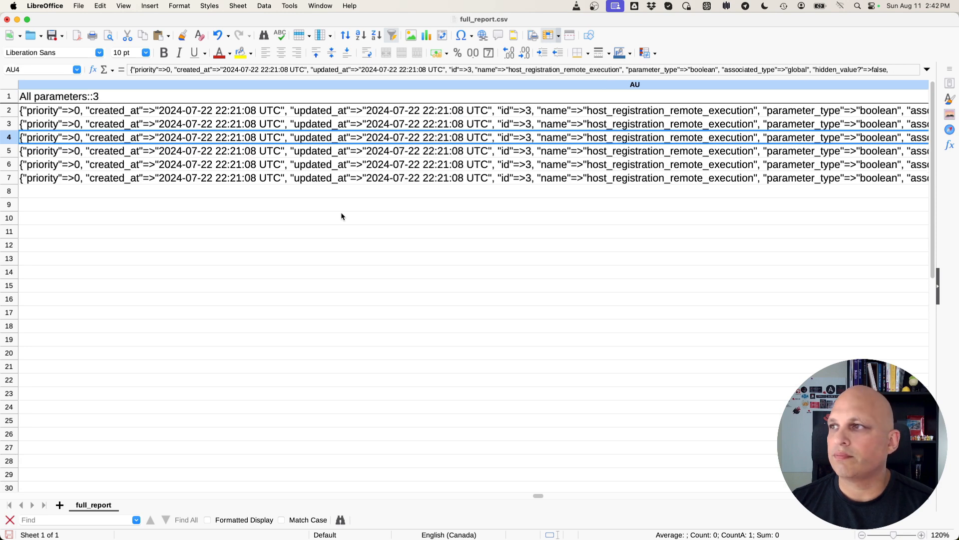
pyautogui.press('Right')
pyautogui.press('Right')
pyautogui.press('Right')
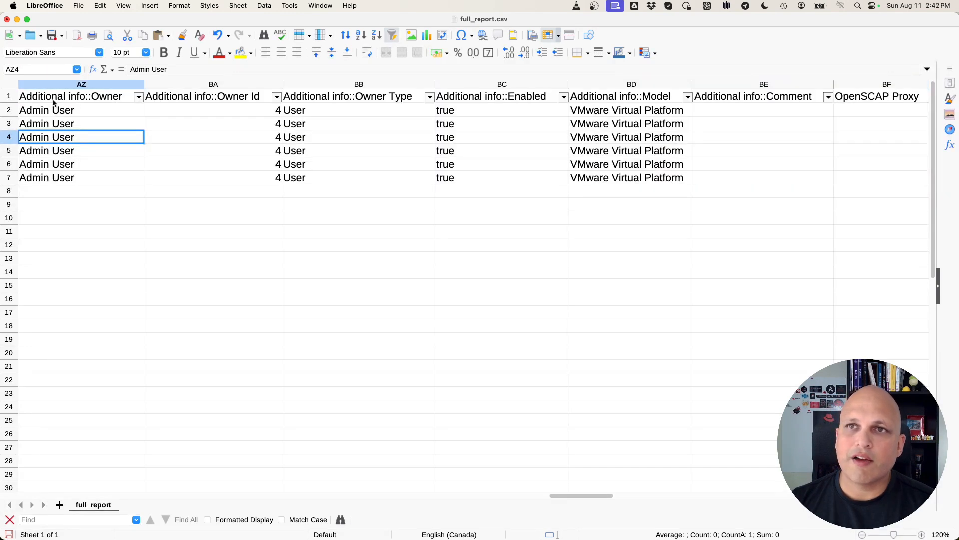
# Go back over the All parameters columns for node02.king.lab and return to the Additional info::Owner column.
pyautogui.press('Left')
pyautogui.press('Left')
pyautogui.press('Left')
pyautogui.press('Left')
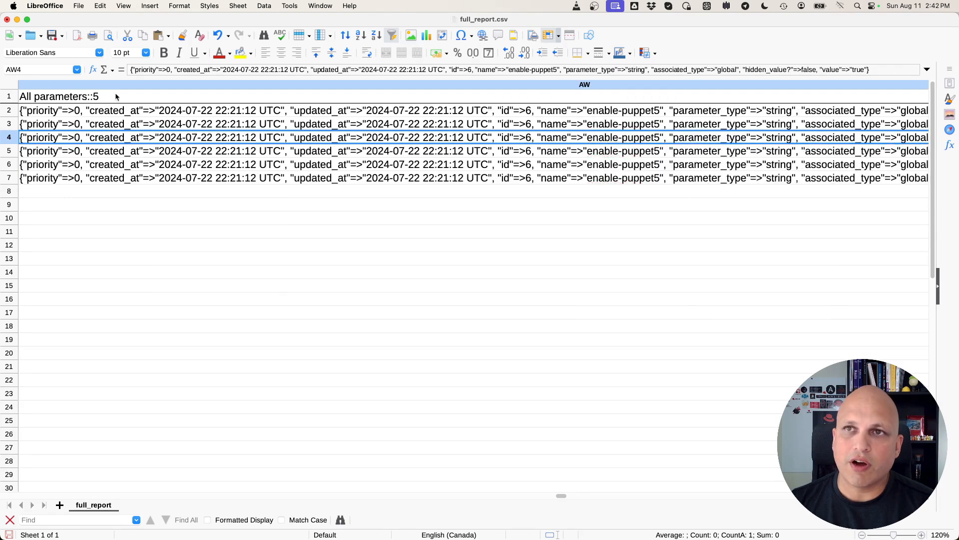
pyautogui.press('Left')
pyautogui.press('Left')
pyautogui.press('Left')
pyautogui.press('Right')
pyautogui.press('Right')
pyautogui.press('Right')
pyautogui.press('Right')
pyautogui.press('Right')
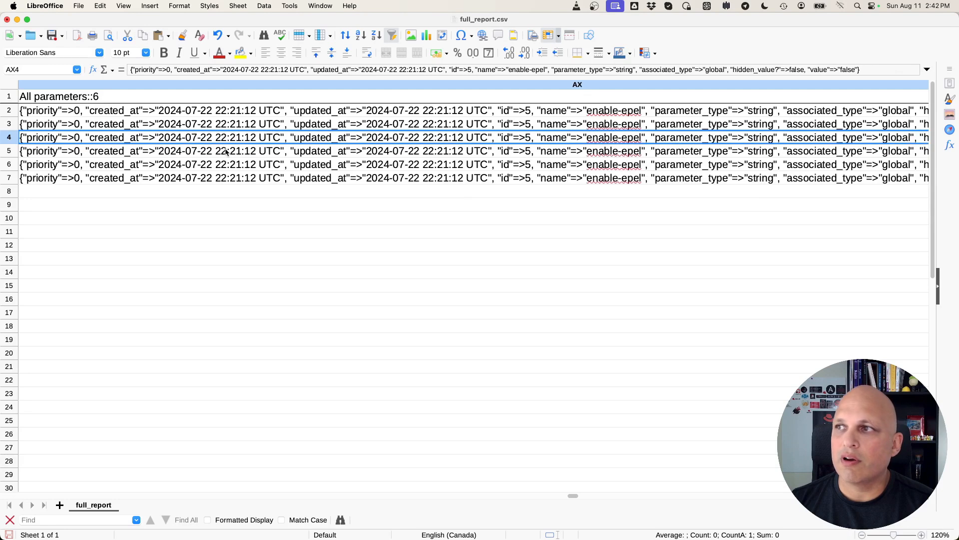
pyautogui.press('Right')
pyautogui.press('Right')
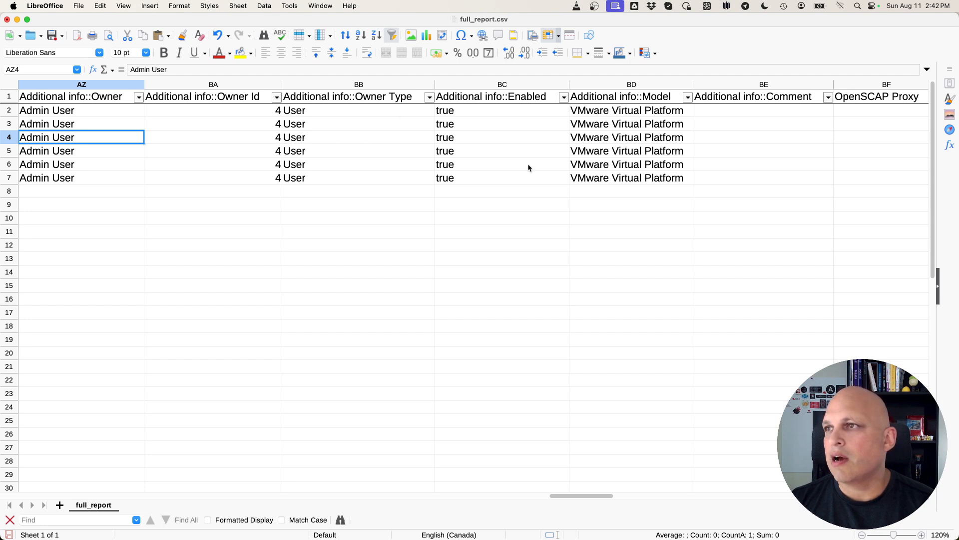
# Review the Additional info columns, including Model and Comment, and the content view columns through Content Source::Name for node02.king.lab.
pyautogui.press('Right')
pyautogui.press('Right')
pyautogui.press('Right')
pyautogui.press('Right')
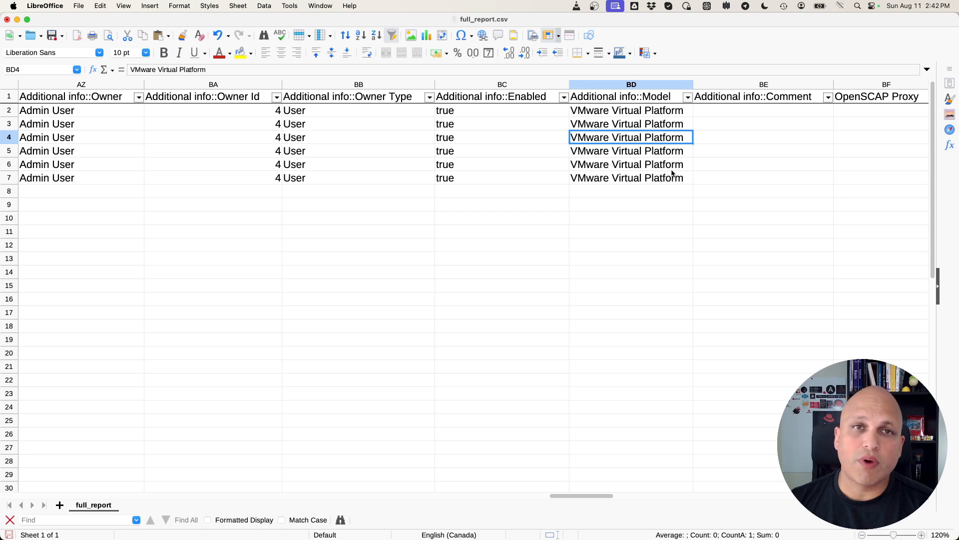
pyautogui.press('Right')
pyautogui.press('Right')
pyautogui.press('Right')
pyautogui.press('Right')
pyautogui.press('Right')
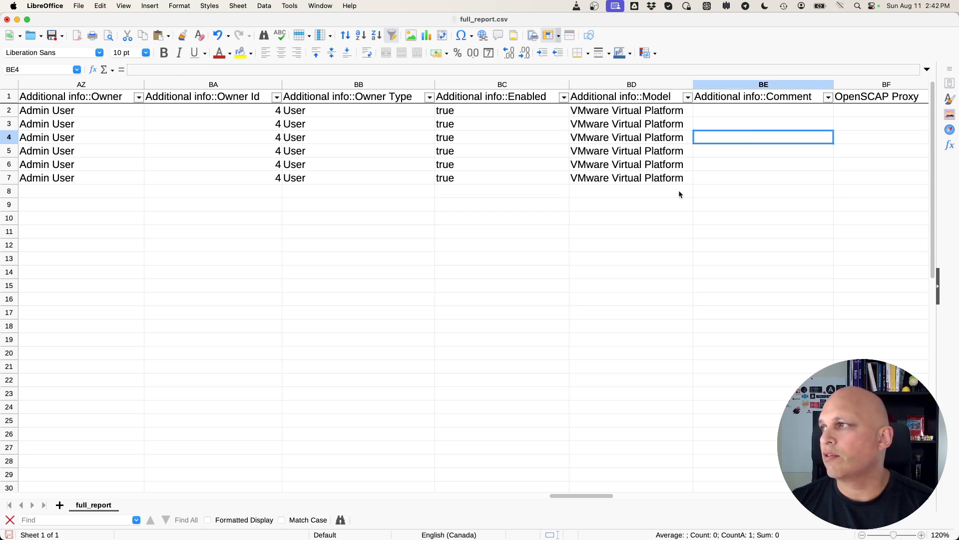
pyautogui.press('Right')
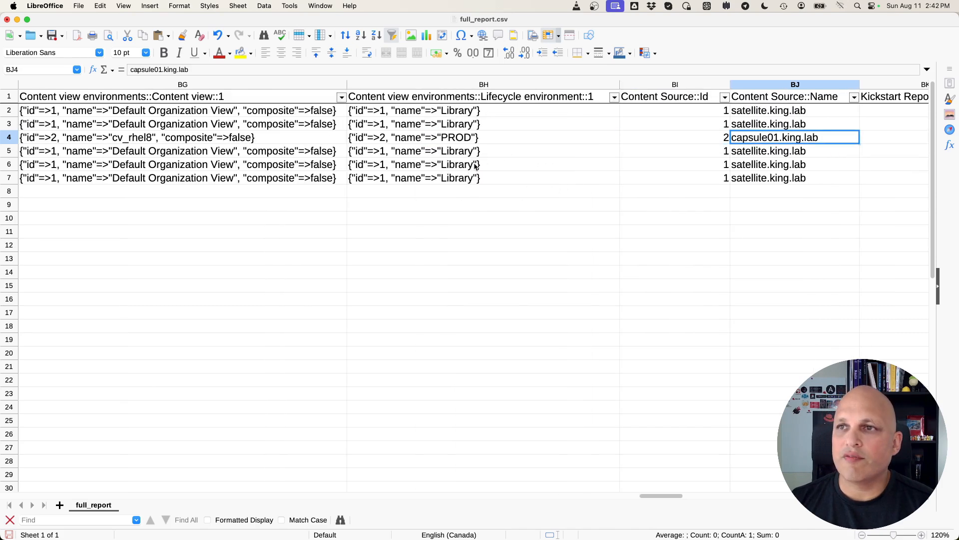
# Compare the lifecycle environment and content view entries of the capsule01 and node02 rows, then review node02's Content Source and Kickstart Repository columns.
pyautogui.click(495, 111)
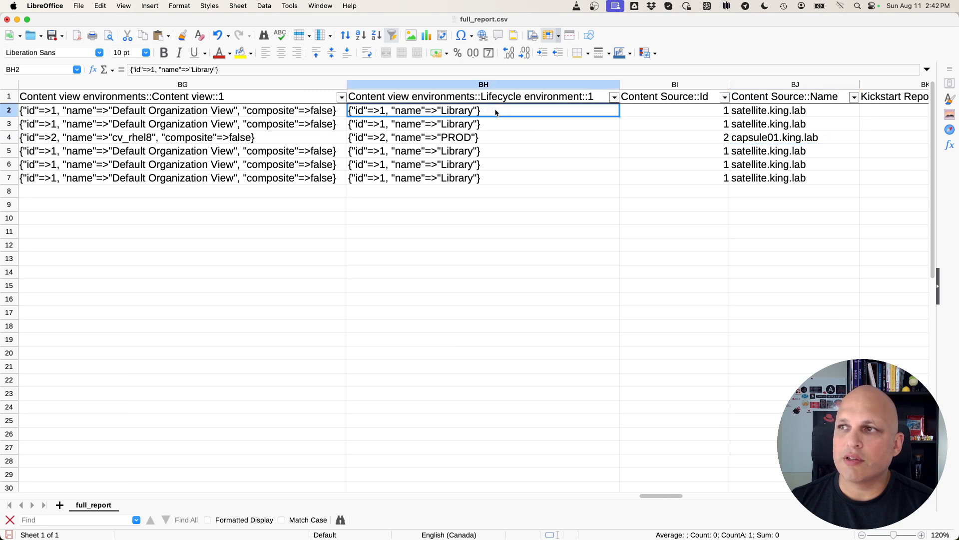
pyautogui.click(481, 138)
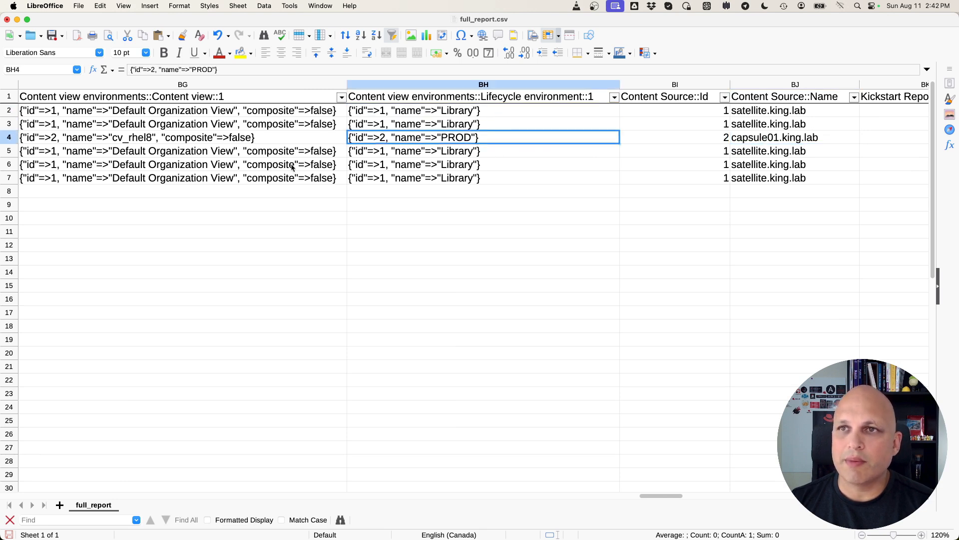
pyautogui.click(163, 142)
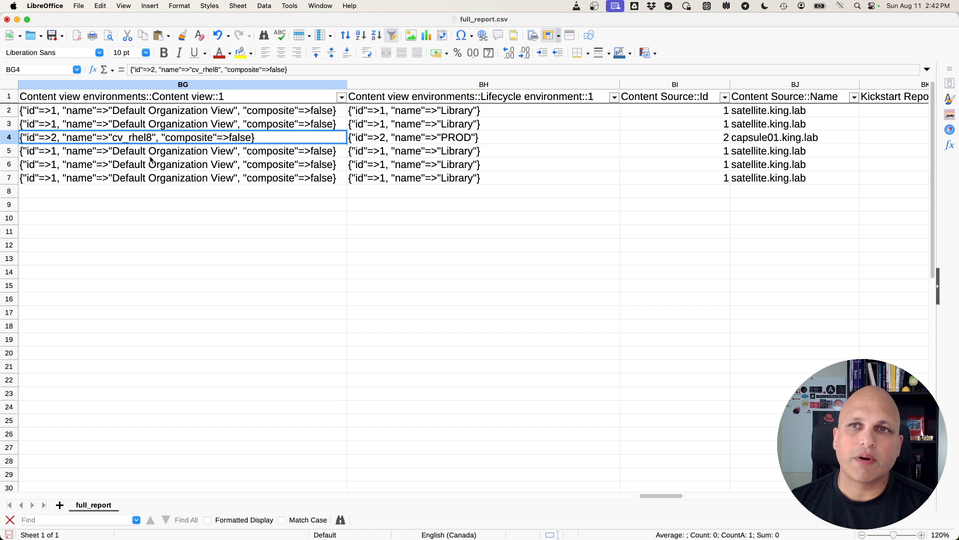
pyautogui.press('Right')
pyautogui.press('Right')
pyautogui.press('Right')
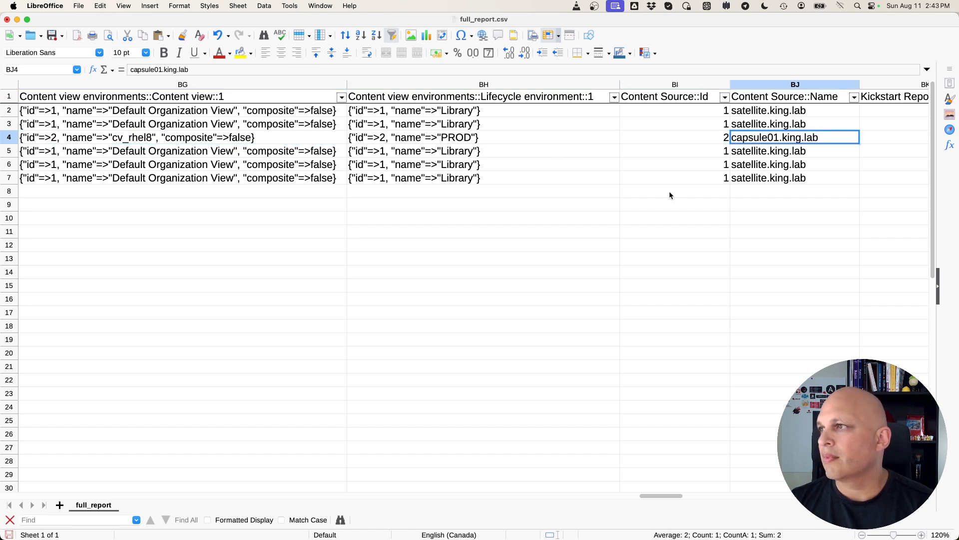
pyautogui.press('Right')
pyautogui.press('Right')
# Review the columns from Content Source::Name through Content Information to Applicable Errata::Security for capsule01.king.lab.
pyautogui.click(487, 114)
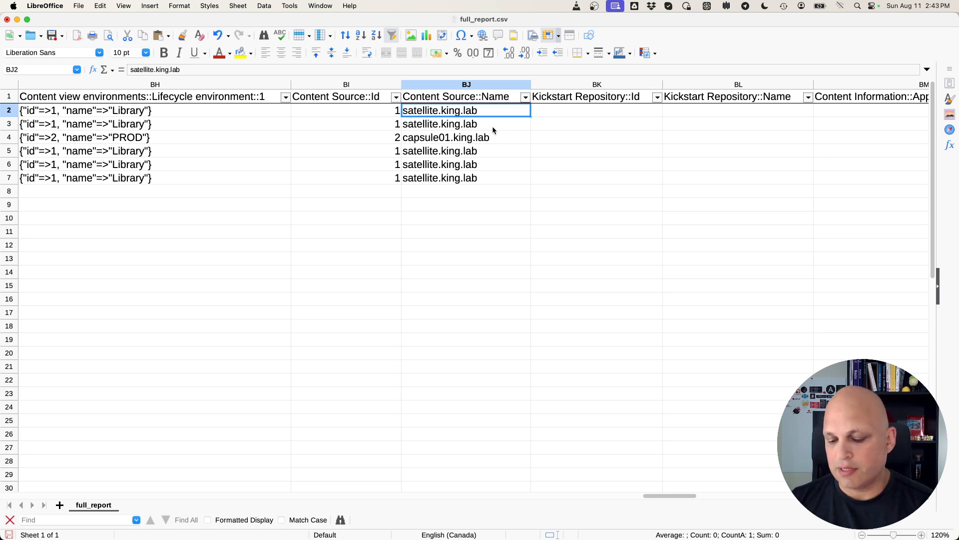
pyautogui.press('Right')
pyautogui.press('Right')
pyautogui.press('Right')
pyautogui.press('Right')
pyautogui.press('Right')
pyautogui.press('Right')
pyautogui.press('Right')
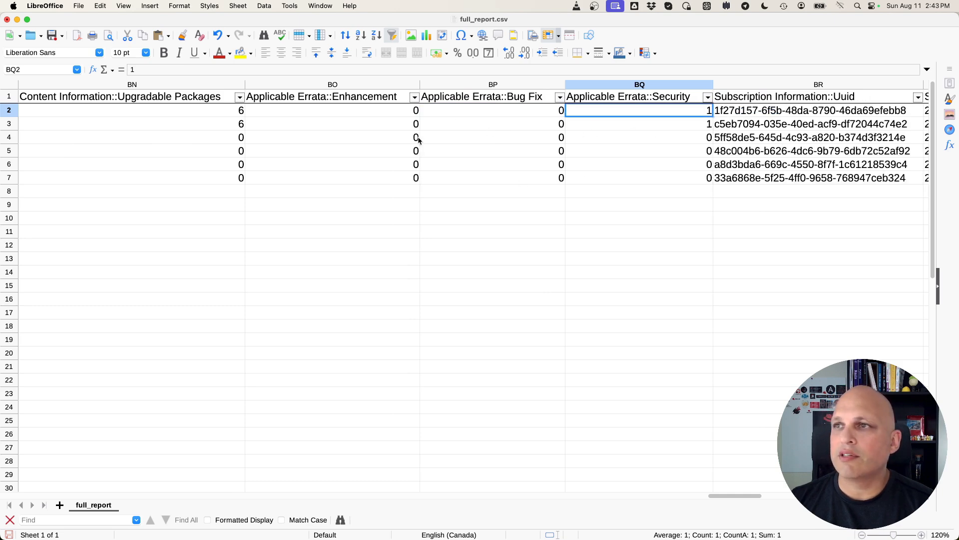
# Review the Subscription Information, activation key and System Purpose columns up to Purpose Role for capsule01.king.lab.
pyautogui.press('Right')
pyautogui.press('Right')
pyautogui.press('Right')
pyautogui.press('Right')
pyautogui.press('Right')
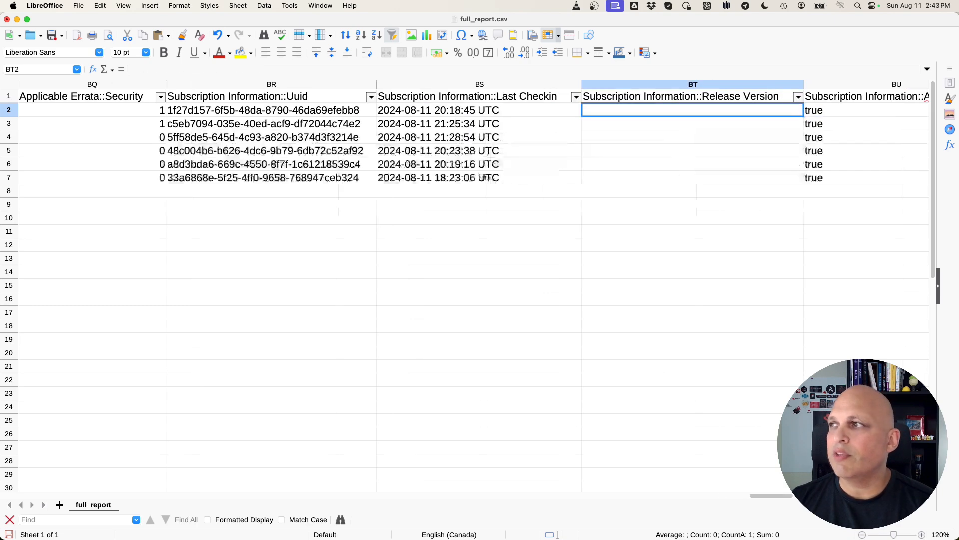
pyautogui.press('Right')
pyautogui.press('Right')
pyautogui.press('Right')
pyautogui.press('Right')
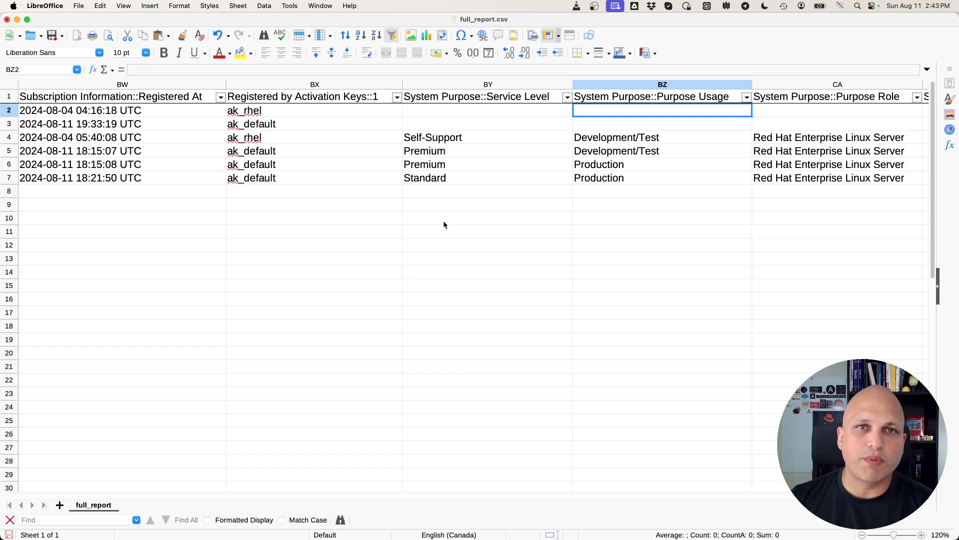
pyautogui.press('Right')
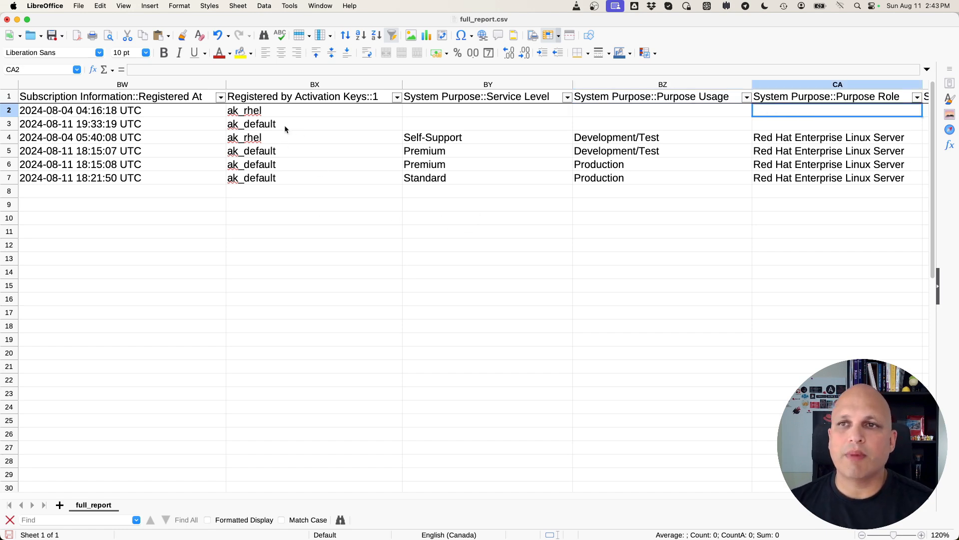
# Check the activation keys used by the first two hosts and go through the System Purpose columns to Purpose Addons.
pyautogui.click(260, 113)
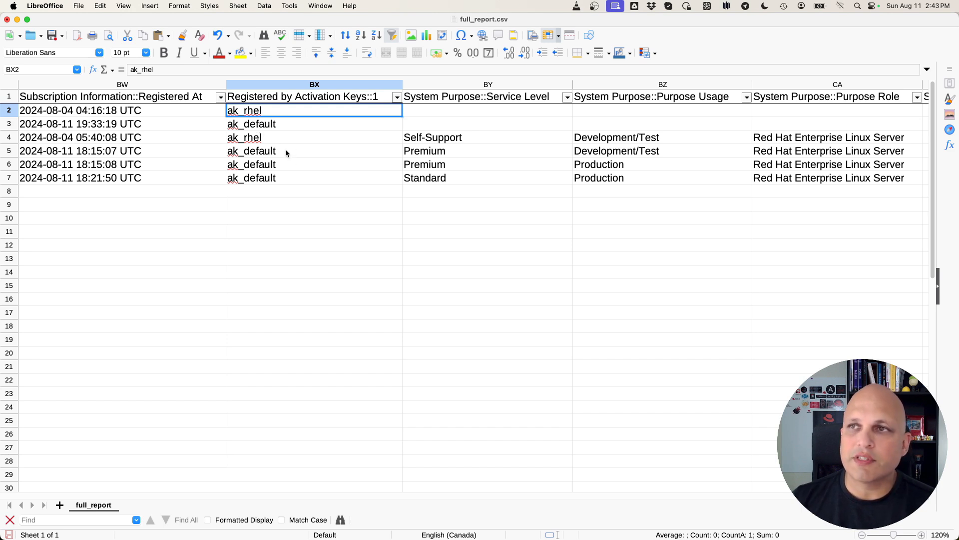
pyautogui.click(262, 128)
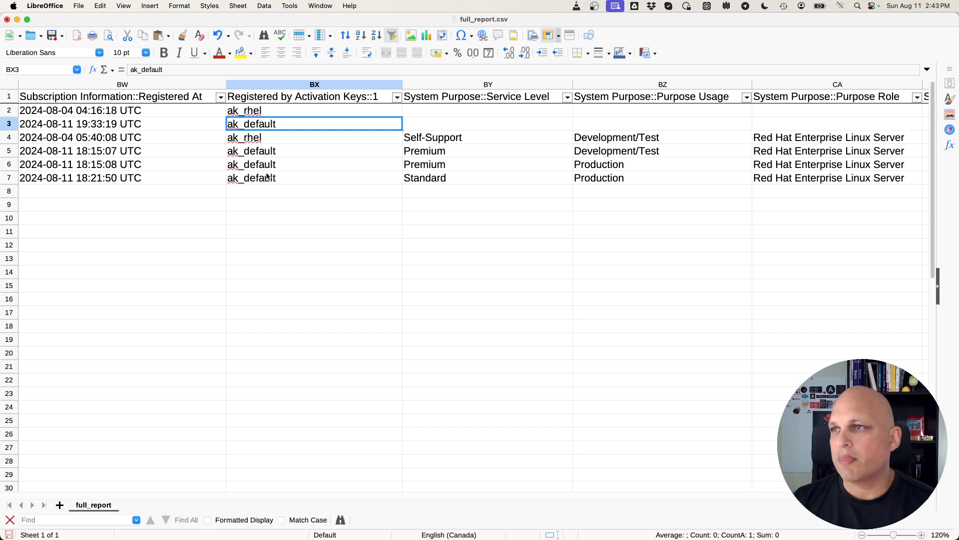
pyautogui.press('Right')
pyautogui.press('Right')
pyautogui.press('Right')
pyautogui.press('Right')
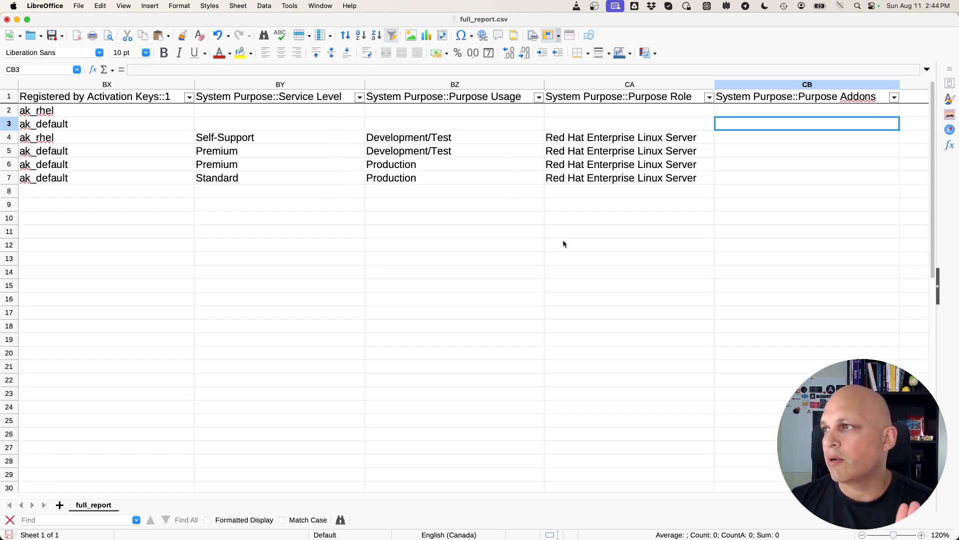
# Examine the System Purpose::Service Level values of the hosts, including the blank cells of the first two.
pyautogui.click(294, 143)
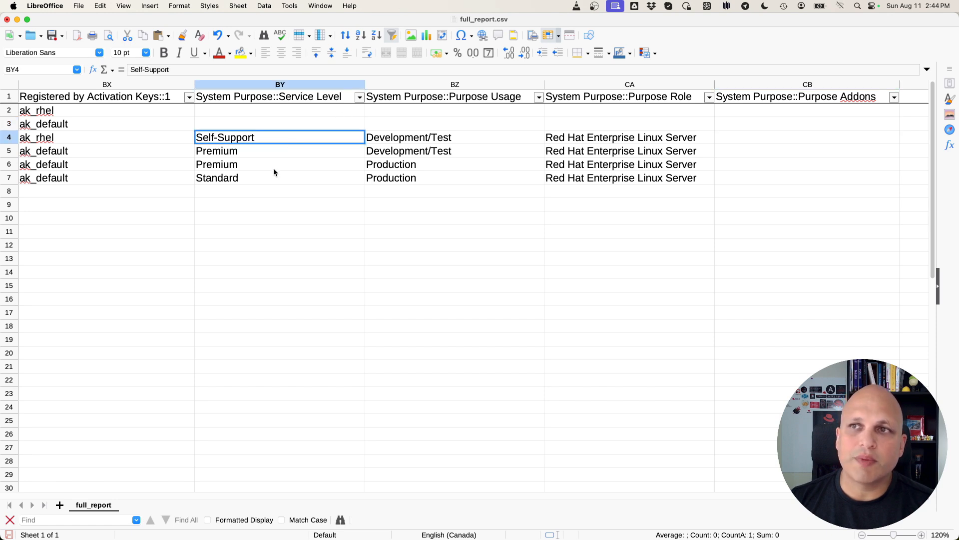
pyautogui.click(267, 152)
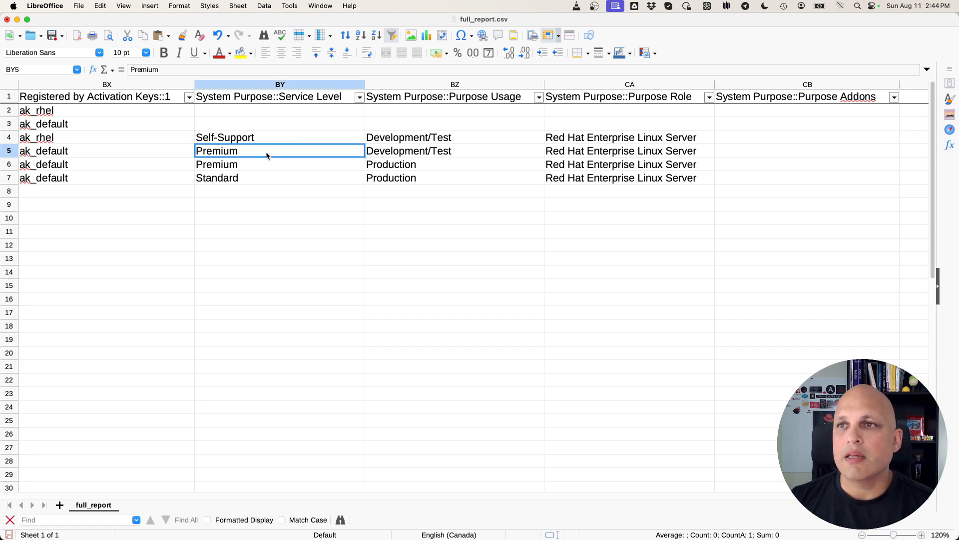
pyautogui.click(257, 178)
pyautogui.moveTo(259, 111); pyautogui.dragTo(258, 127)
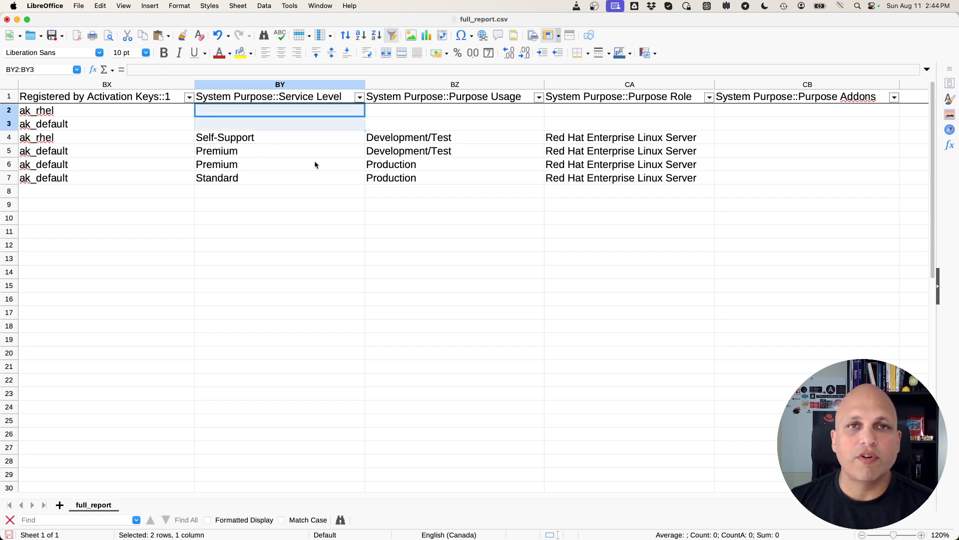
# Examine the System Purpose::Purpose Usage values of the hosts, including the blank cells of the first two.
pyautogui.click(439, 163)
pyautogui.click(434, 177)
pyautogui.click(451, 151)
pyautogui.moveTo(452, 113); pyautogui.dragTo(451, 126)
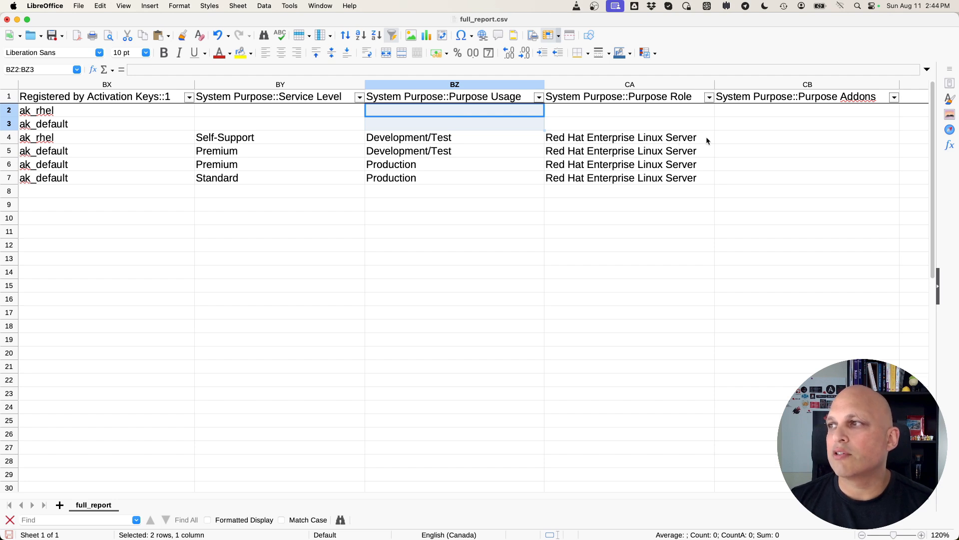
# Examine the System Purpose::Purpose Role and Purpose Addons values across all hosts.
pyautogui.moveTo(706, 140); pyautogui.dragTo(709, 180)
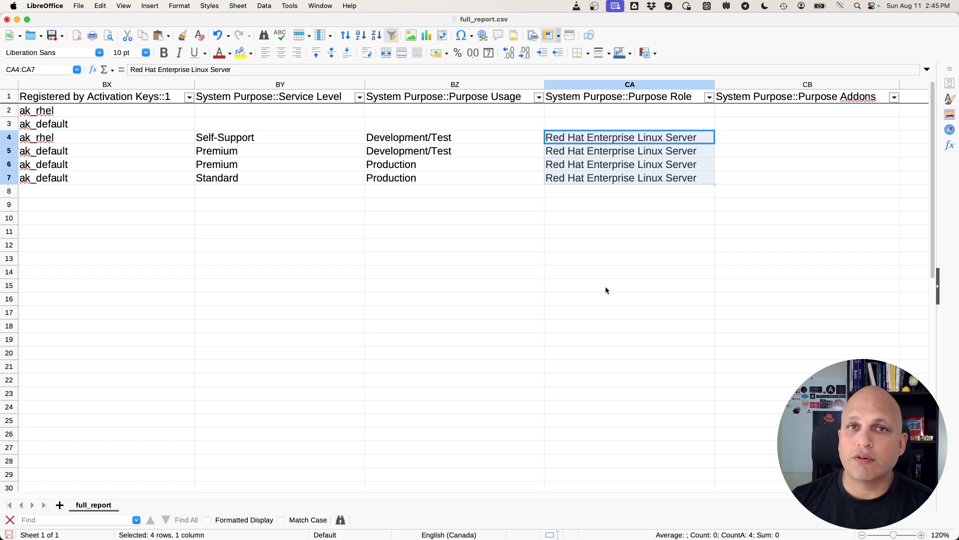
pyautogui.click(661, 232)
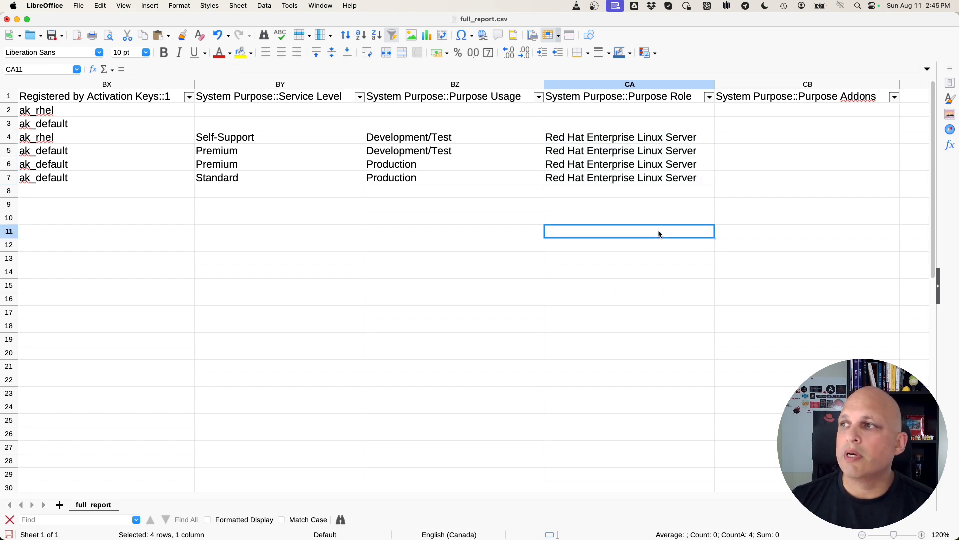
pyautogui.moveTo(695, 139); pyautogui.dragTo(696, 179)
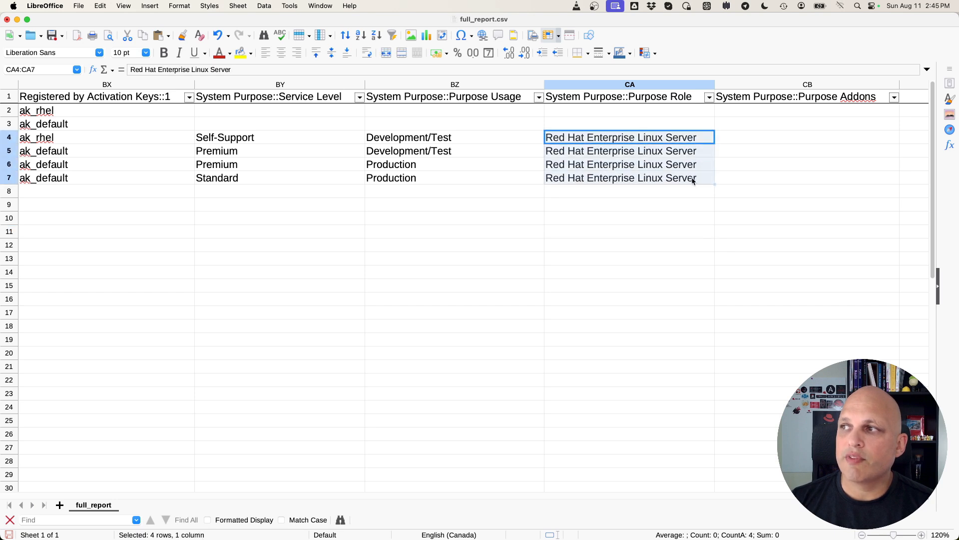
pyautogui.moveTo(679, 113); pyautogui.dragTo(679, 125)
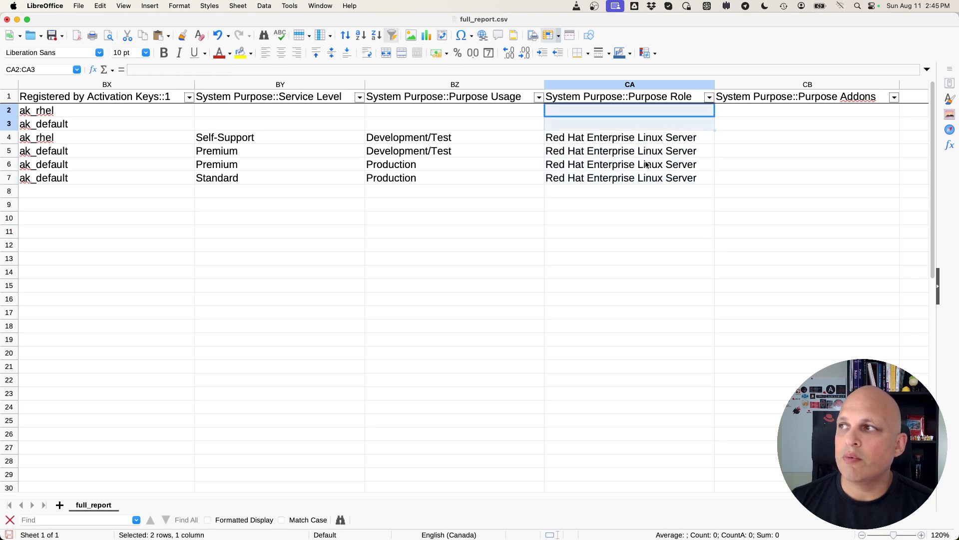
pyautogui.moveTo(814, 111); pyautogui.dragTo(824, 181)
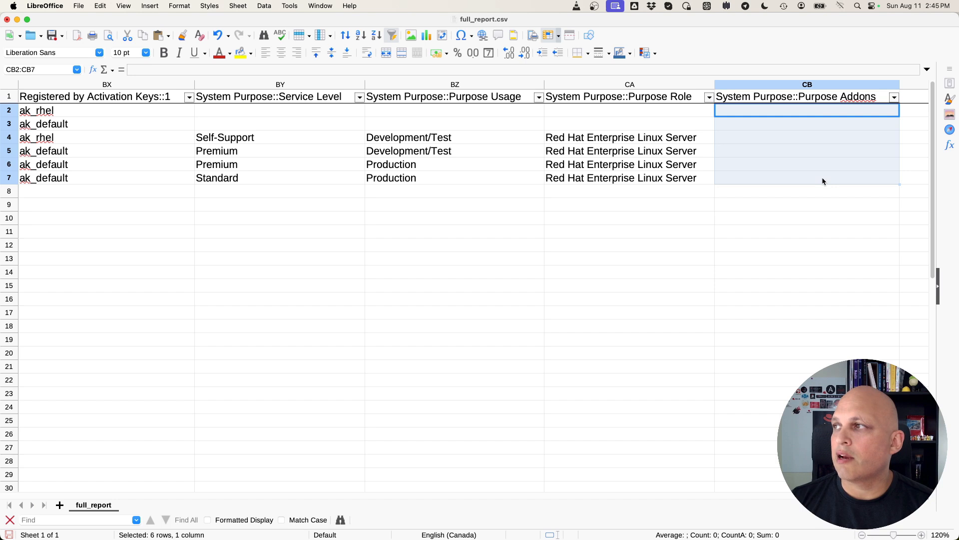
pyautogui.click(743, 230)
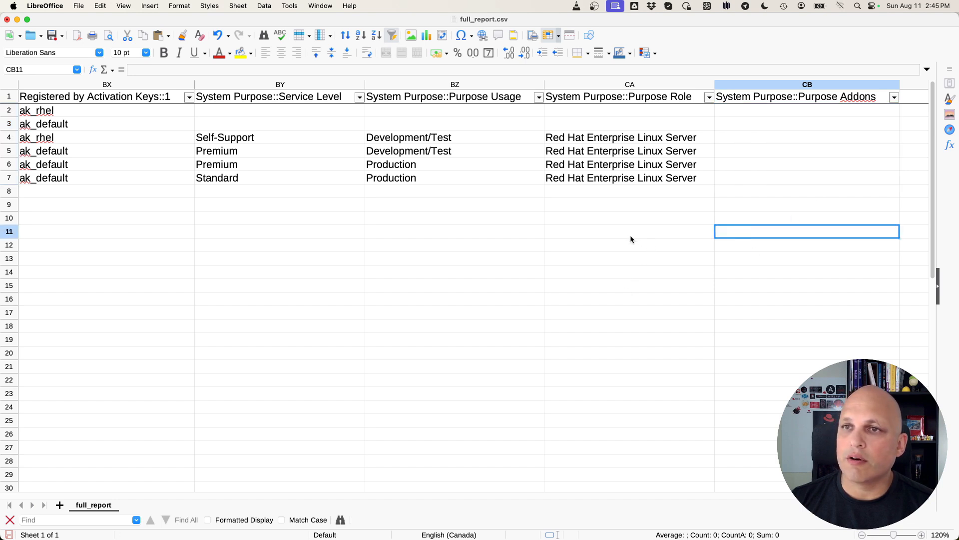
# Switch to the Geany notes with the report questions and arrange the full_report.csv window so the notes stay partly visible beside it.
pyautogui.press('super+Tab')
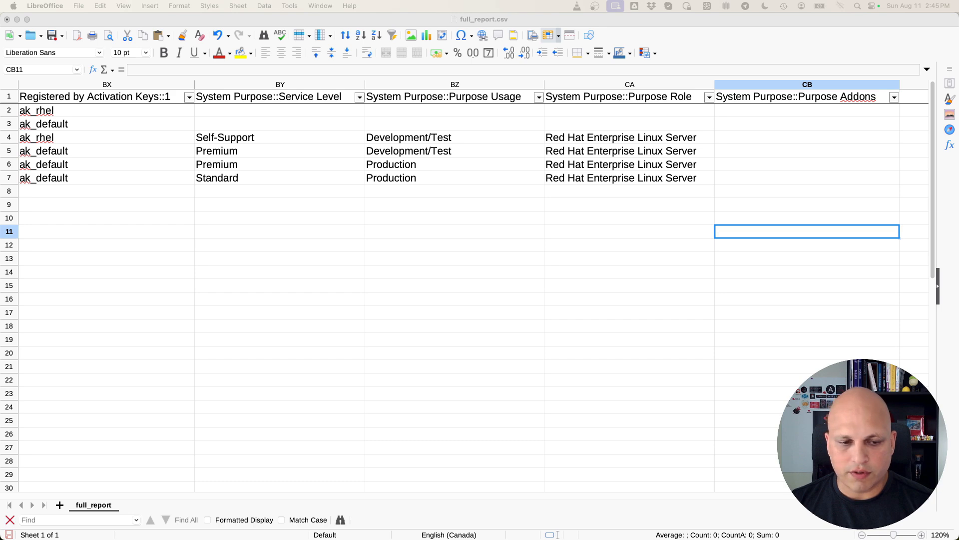
pyautogui.press('super+Tab')
pyautogui.moveTo(478, 127); pyautogui.dragTo(211, 227)
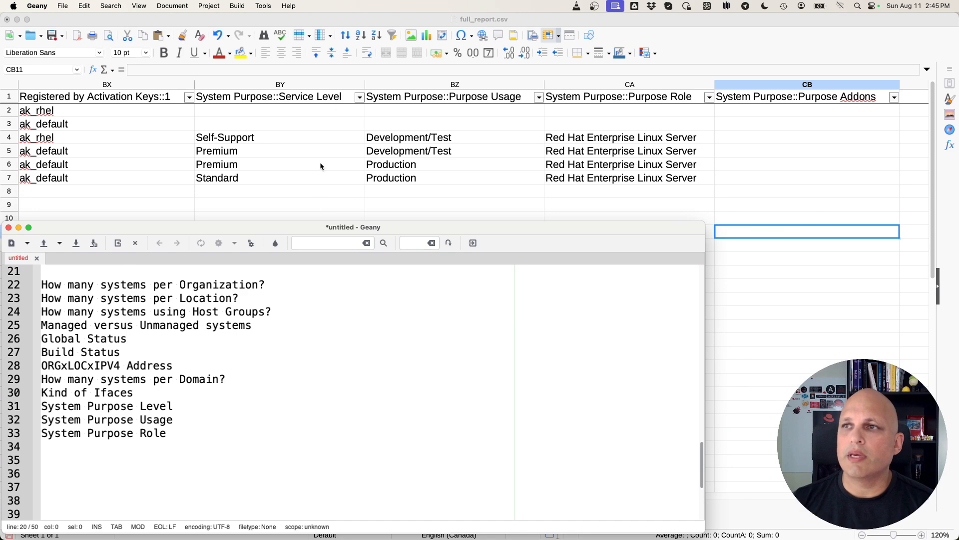
pyautogui.click(337, 22)
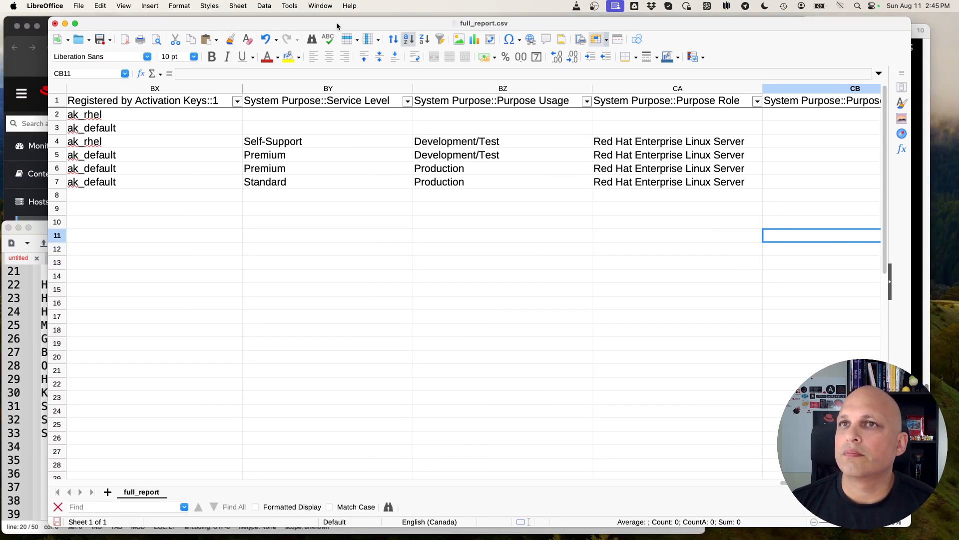
pyautogui.doubleClick(337, 22)
pyautogui.moveTo(322, 15); pyautogui.dragTo(385, 12)
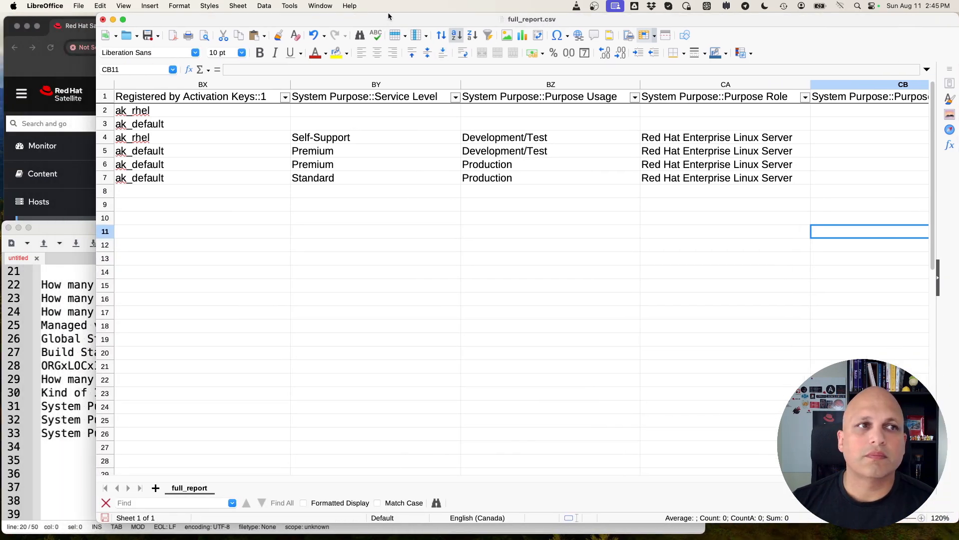
# Insert a blank line below "How many systems per Organization?" in the Geany notes.
pyautogui.click(79, 506)
pyautogui.click(284, 284)
pyautogui.press('Return')
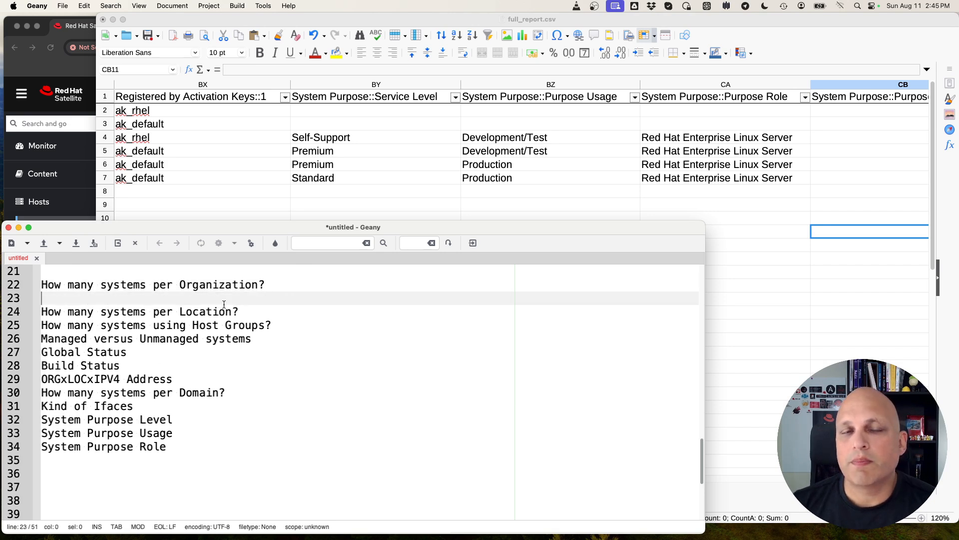
# Return to the first columns of full_report.csv and check the Organization filter against the first question in the notes.
pyautogui.click(533, 21)
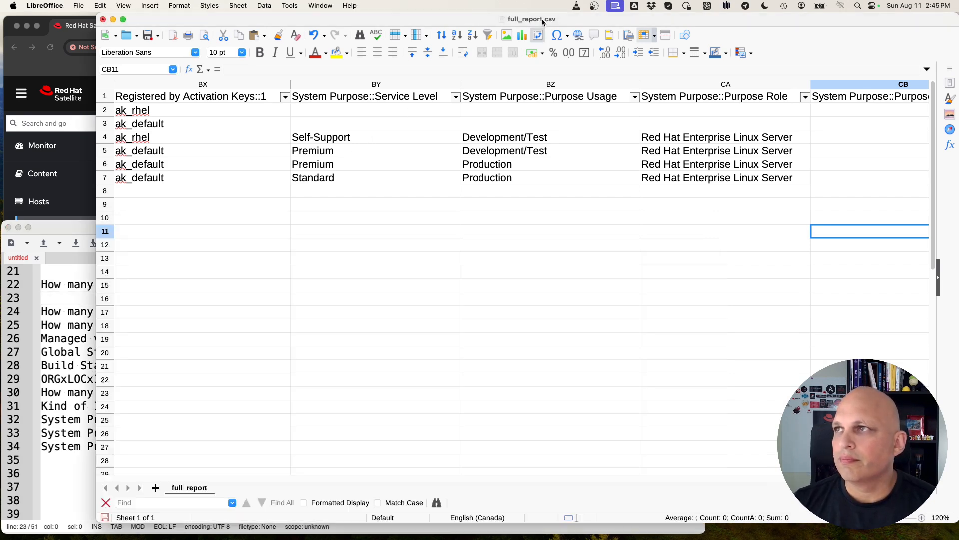
pyautogui.moveTo(826, 479); pyautogui.dragTo(120, 487)
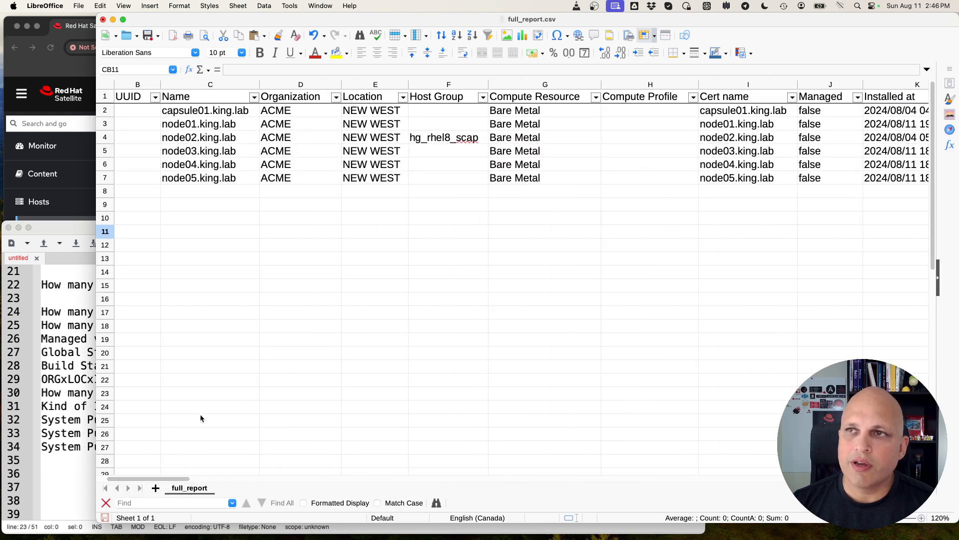
pyautogui.click(66, 309)
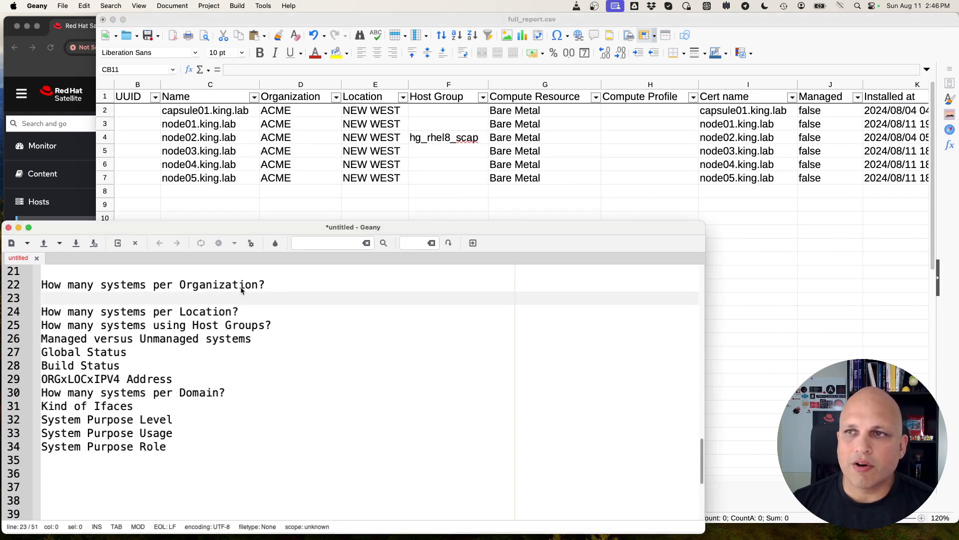
pyautogui.click(323, 114)
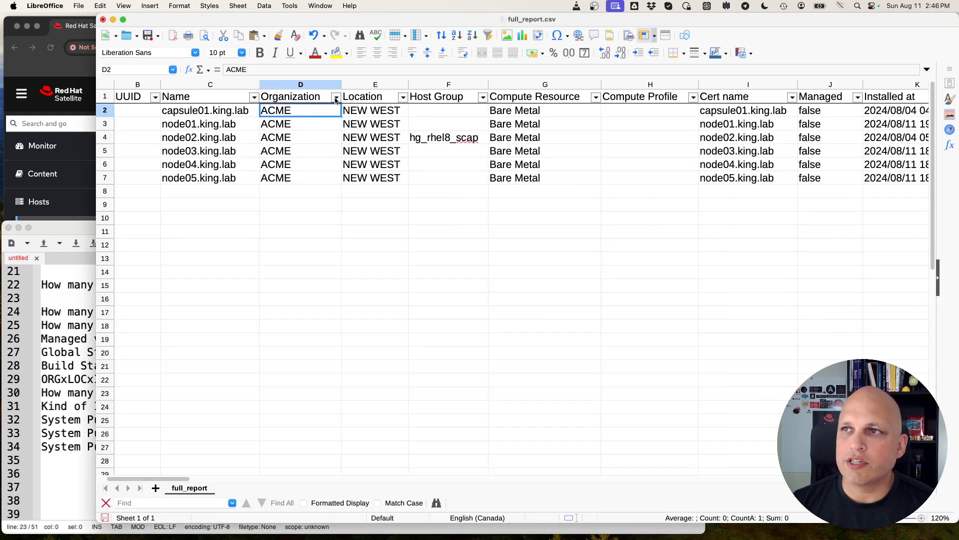
pyautogui.click(336, 98)
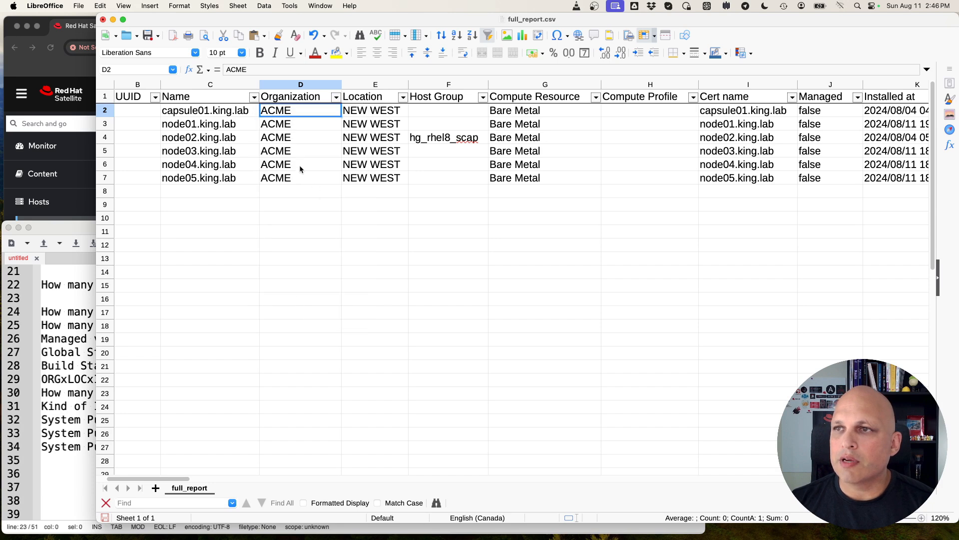
# Clear the Organization value of node04.king.lab and filter the Organization column to exclude empty entries.
pyautogui.click(300, 169)
pyautogui.press('BackSpace')
pyautogui.click(573, 317)
pyautogui.click(299, 218)
pyautogui.click(336, 96)
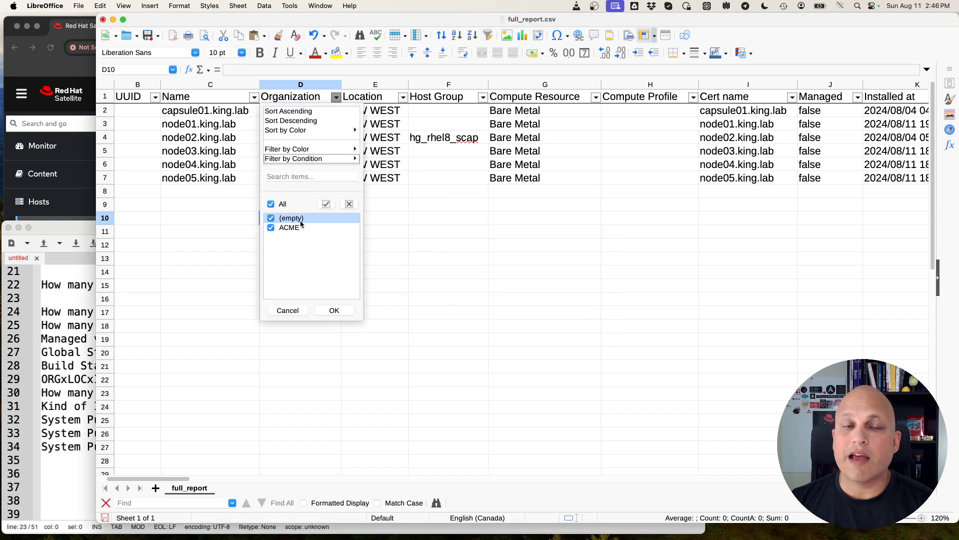
pyautogui.click(270, 218)
pyautogui.click(335, 310)
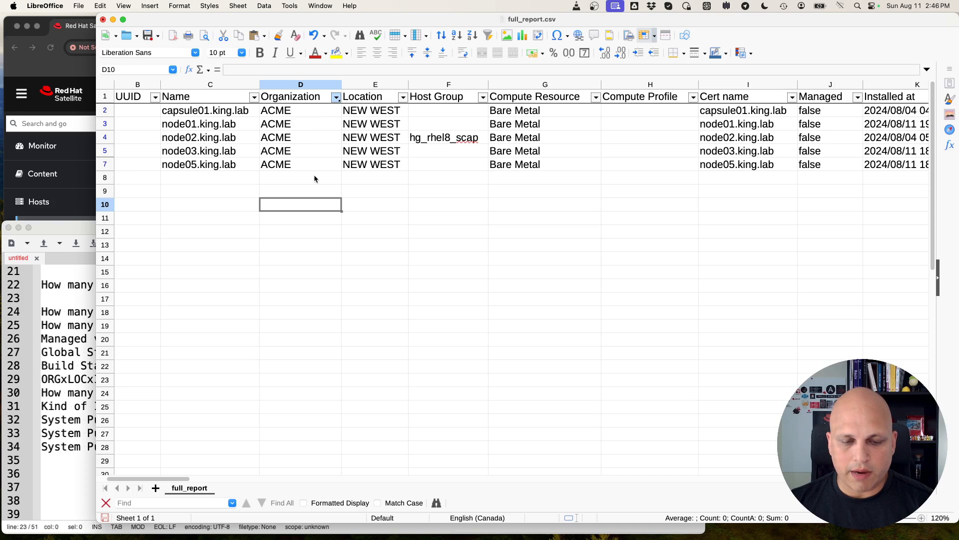
# Change the Organization filter again, then undo the filter changes and the clearing of node04.king.lab's Organization value.
pyautogui.click(336, 97)
pyautogui.click(270, 213)
pyautogui.click(334, 319)
pyautogui.press('super+z')
pyautogui.press('super+z')
pyautogui.press('super+z')
pyautogui.click(323, 194)
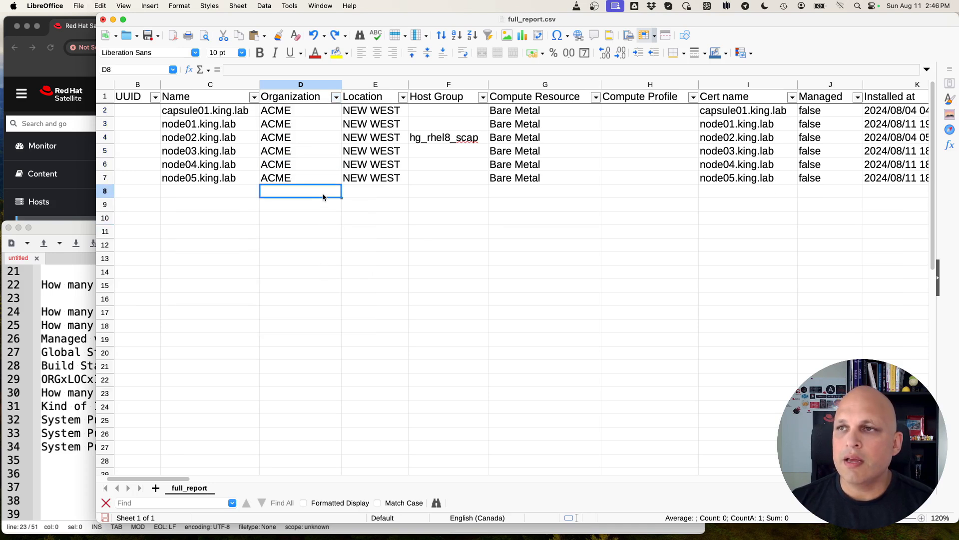
# Apply the Organization filter with ACME included, and select the Organization values in D2:D7 to count the systems.
pyautogui.click(335, 97)
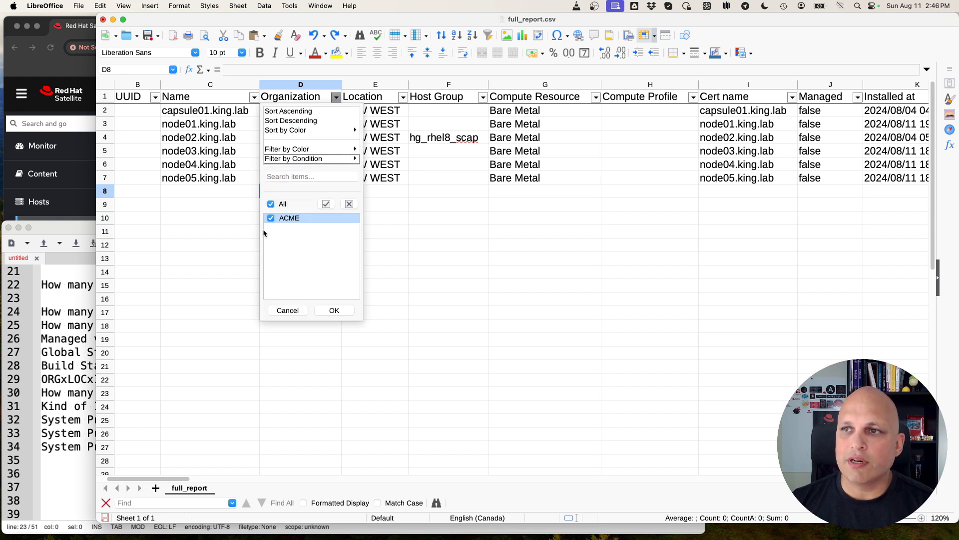
pyautogui.click(270, 218)
pyautogui.click(270, 218)
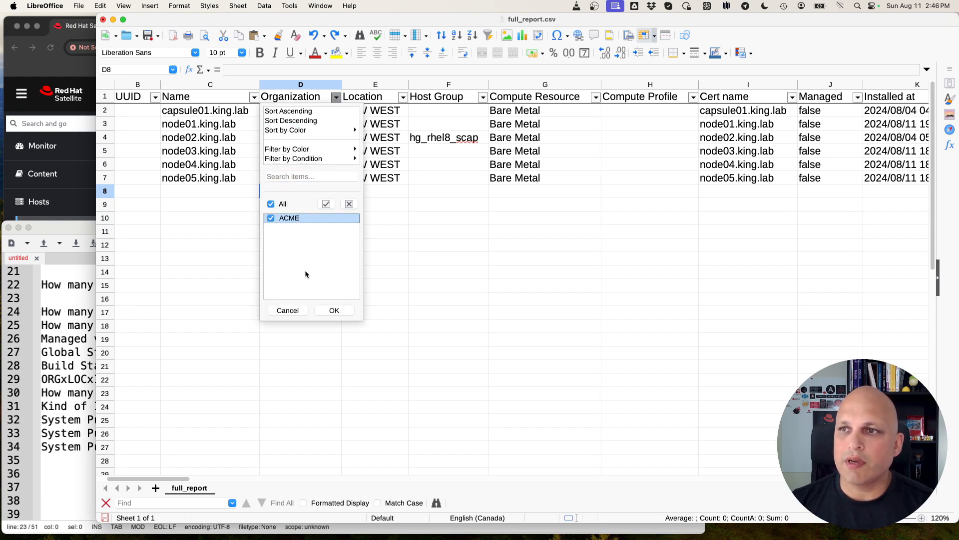
pyautogui.click(333, 310)
pyautogui.moveTo(307, 108); pyautogui.dragTo(299, 179)
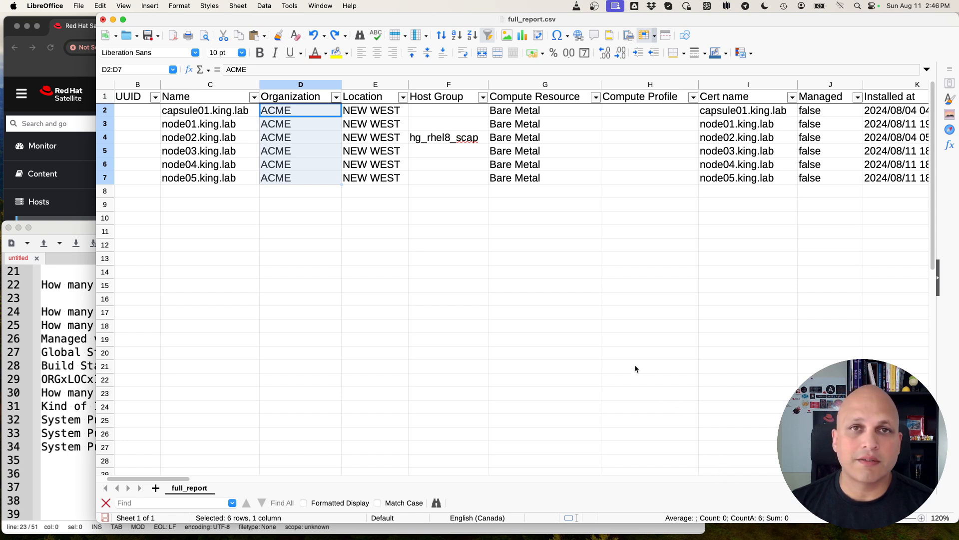
pyautogui.click(382, 269)
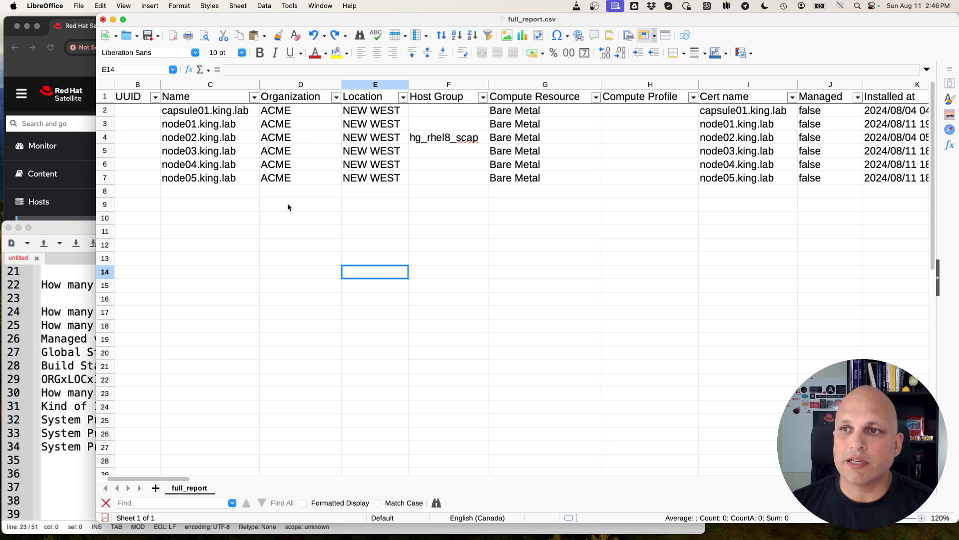
pyautogui.click(180, 367)
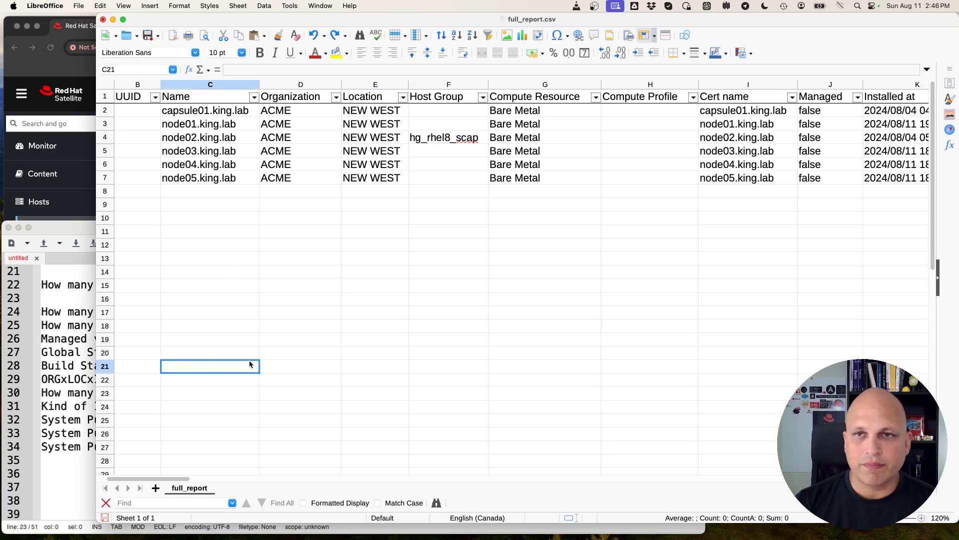
# Switch to the Geany notes and enter 6 below "How many systems per Organization?", followed by a blank line.
pyautogui.click(78, 235)
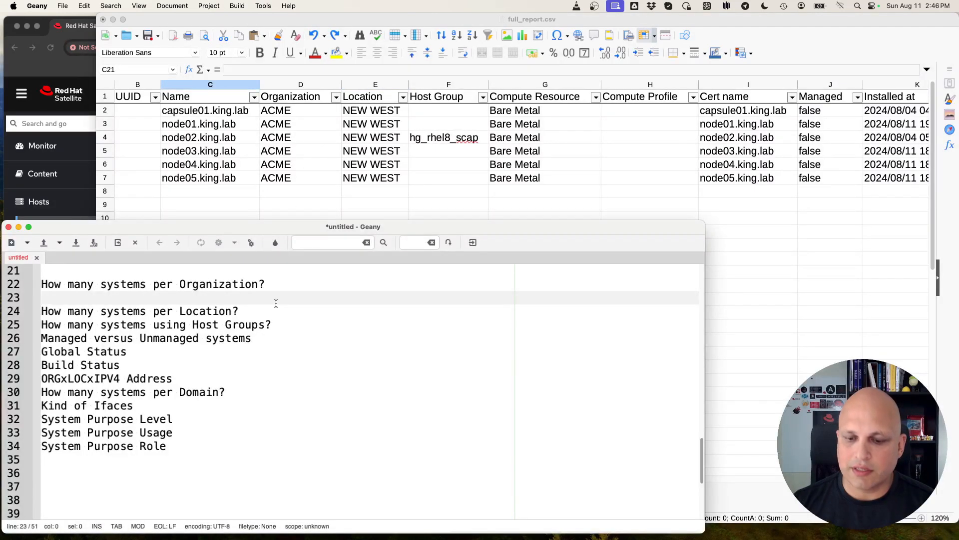
pyautogui.press('Return')
pyautogui.press('Up')
pyautogui.write('6')
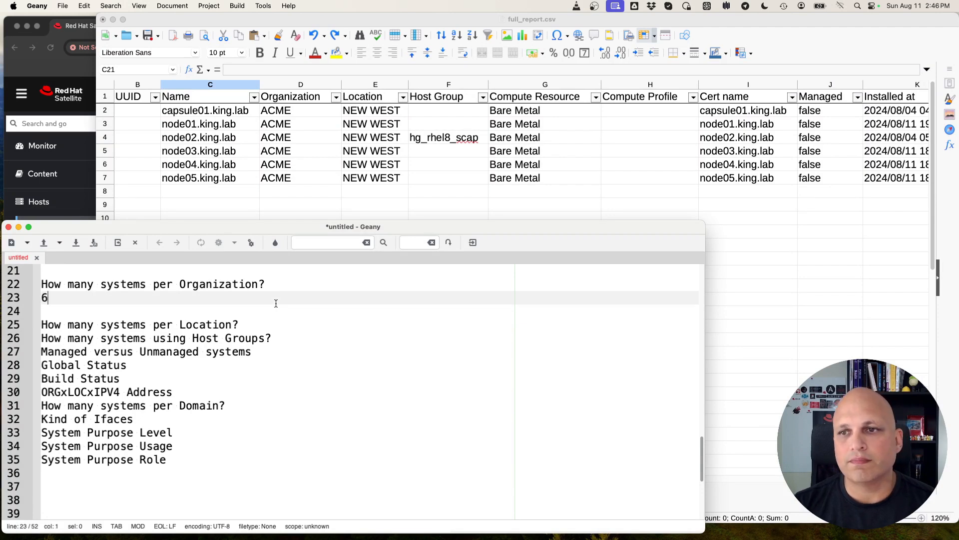
# Insert two blank lines below "How many systems per Location?" in the notes.
pyautogui.press('Down')
pyautogui.press('Down')
pyautogui.press('Down')
pyautogui.press('Right')
pyautogui.press('Return')
pyautogui.press('Return')
pyautogui.press('Up')
pyautogui.press('Up')
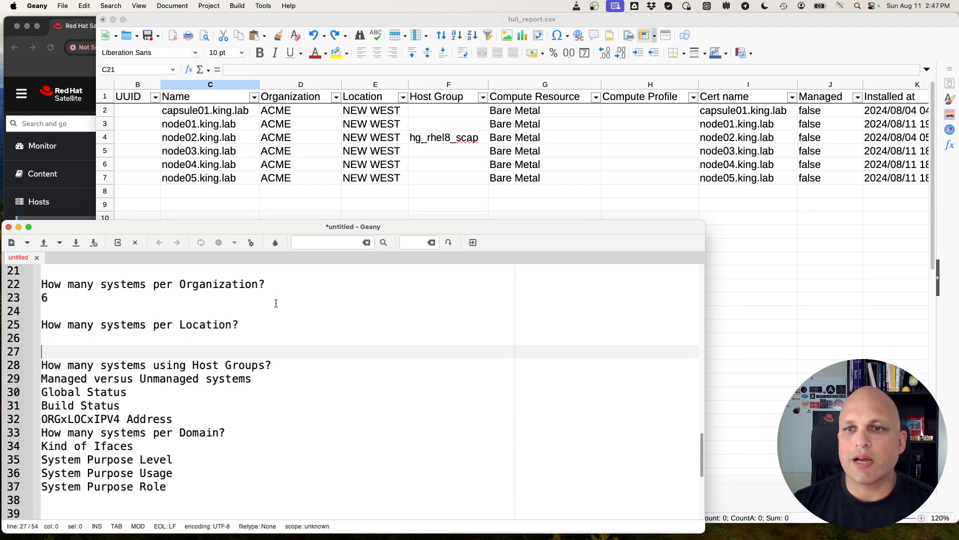
# Return to full_report.csv and recheck the entries of the Organization filter, keeping ACME included.
pyautogui.click(321, 183)
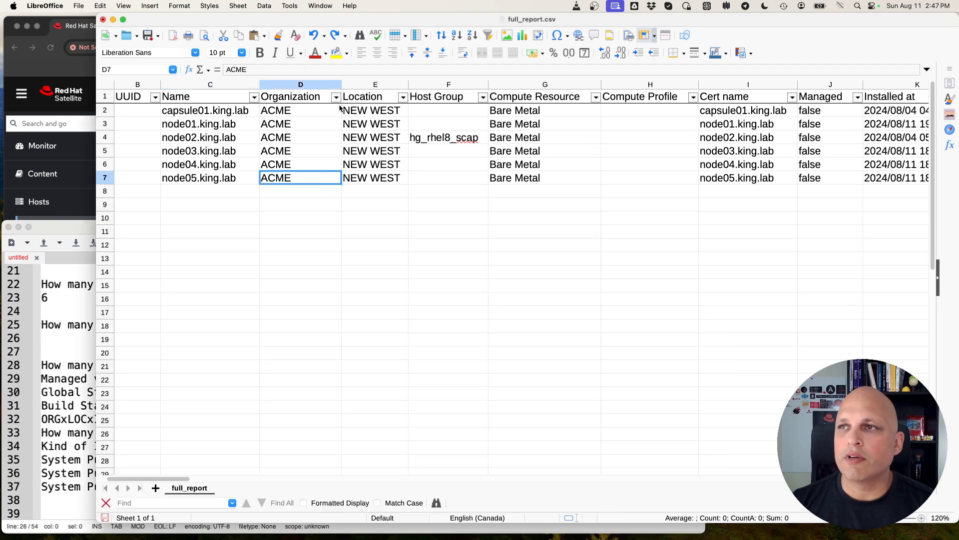
pyautogui.click(336, 96)
pyautogui.click(271, 204)
pyautogui.click(270, 204)
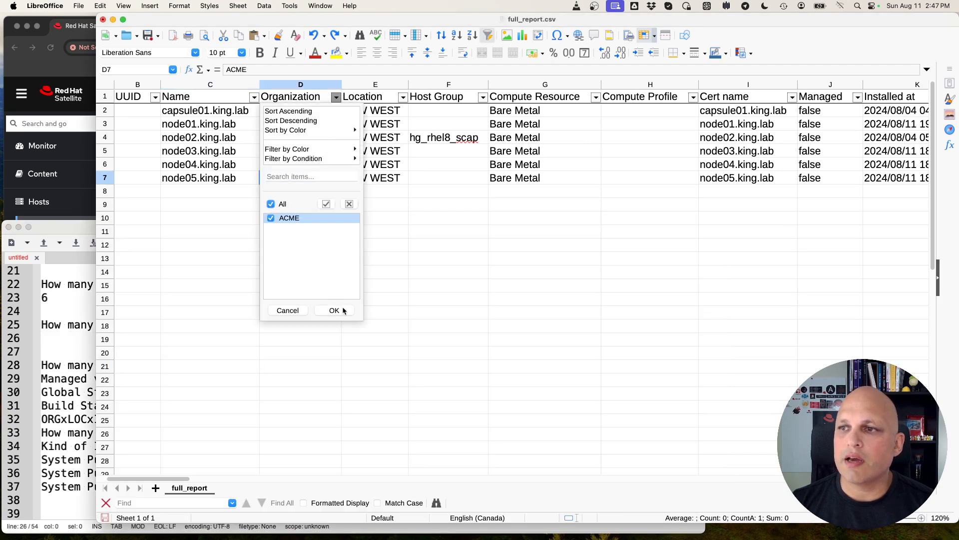
pyautogui.click(335, 310)
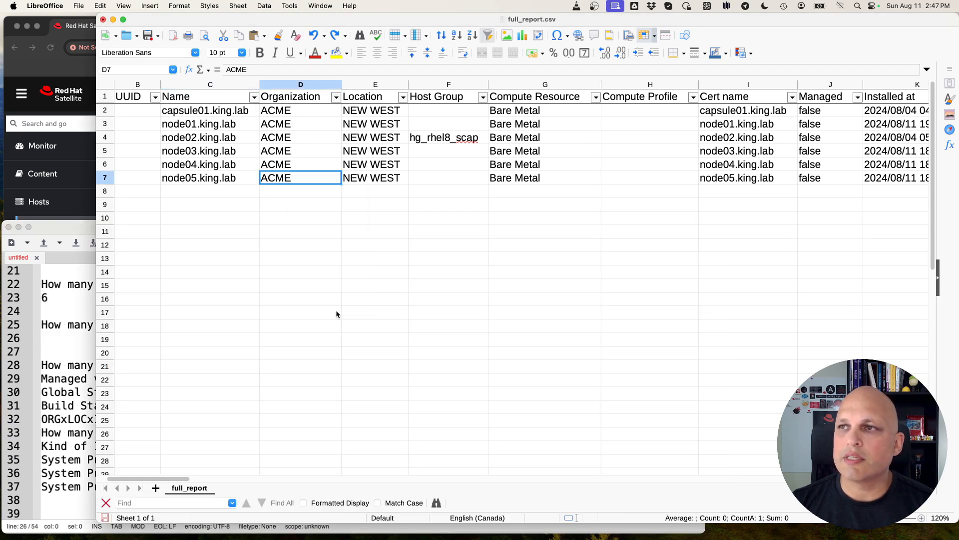
pyautogui.click(306, 101)
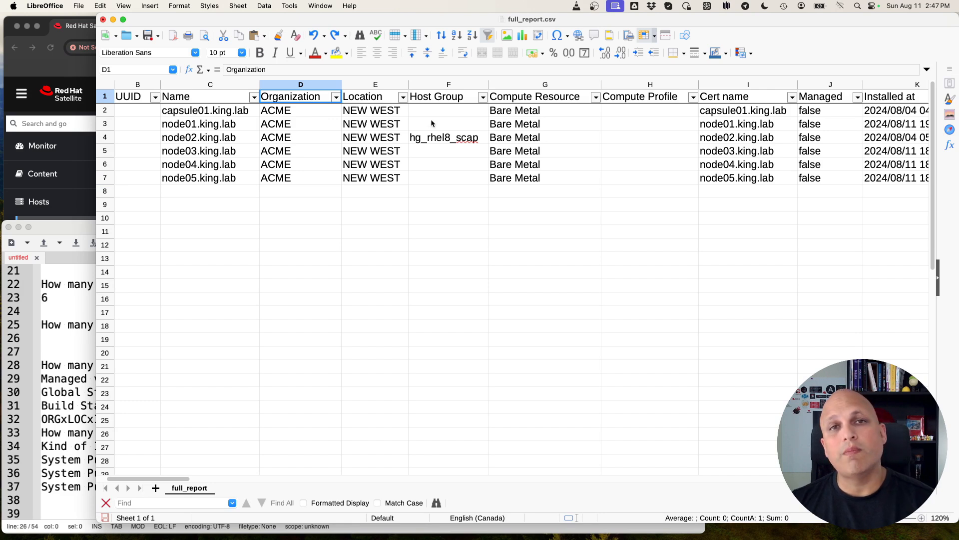
pyautogui.click(335, 97)
pyautogui.click(273, 218)
pyautogui.click(272, 218)
pyautogui.click(334, 310)
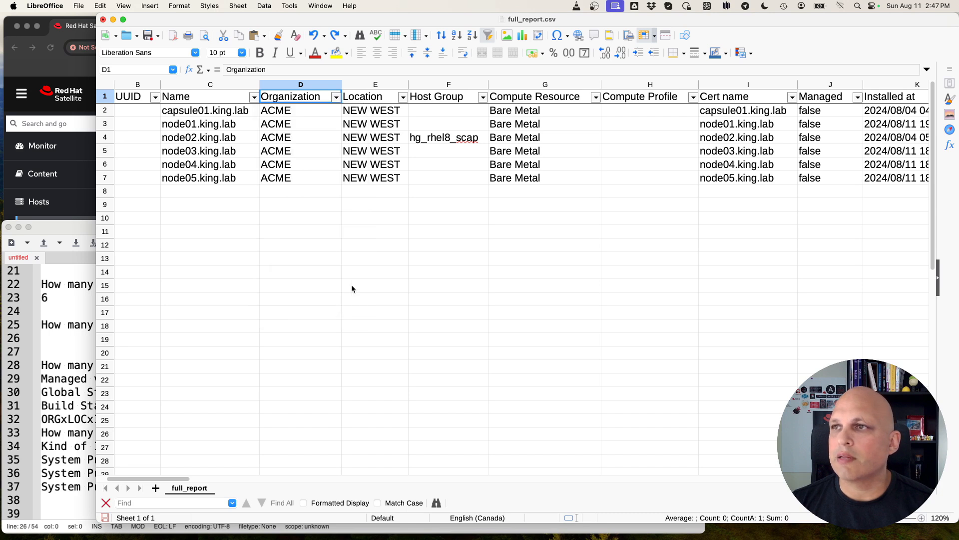
# Filter the Host Group column to exclude hg_rhel8_scap.
pyautogui.click(483, 97)
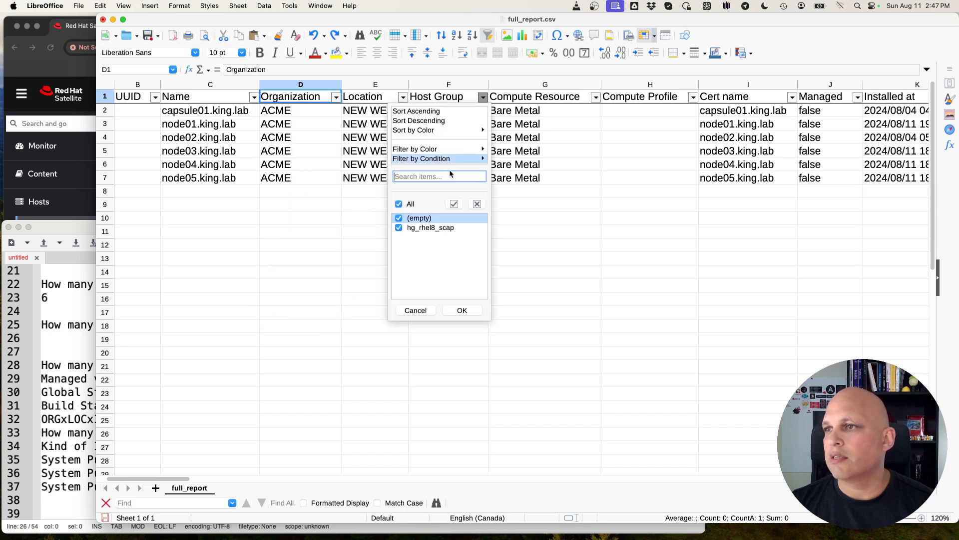
pyautogui.click(399, 228)
pyautogui.click(465, 311)
pyautogui.click(596, 98)
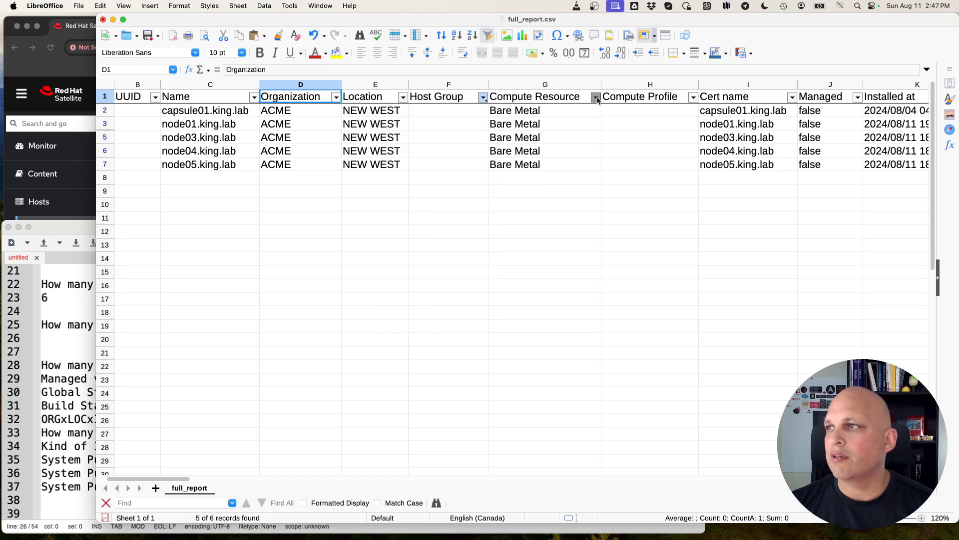
pyautogui.click(461, 108)
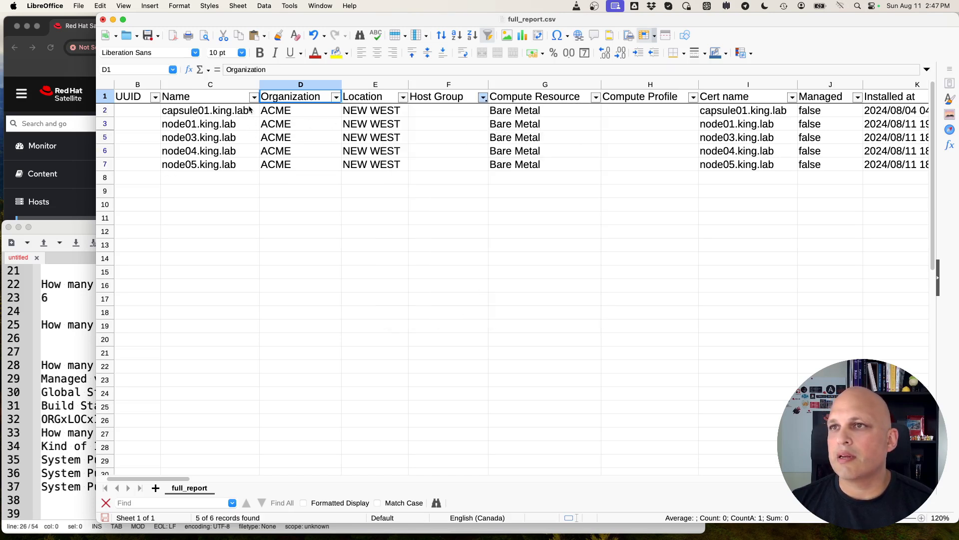
# Filter the Name column to exclude node01.king.lab and node03.king.lab.
pyautogui.click(254, 97)
pyautogui.click(170, 227)
pyautogui.click(171, 237)
pyautogui.click(239, 310)
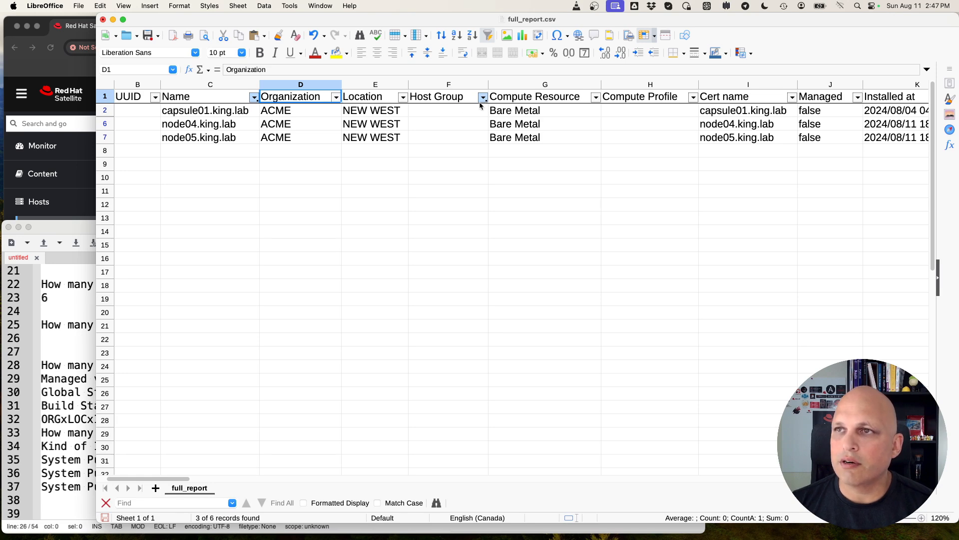
# Clear all column filters by turning AutoFilter off and on again.
pyautogui.moveTo(169, 483); pyautogui.dragTo(147, 479)
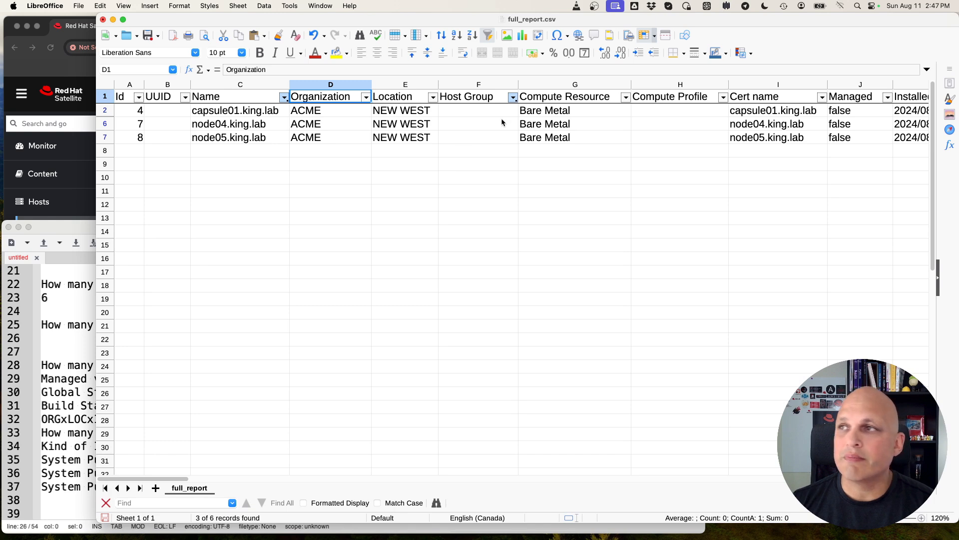
pyautogui.click(488, 36)
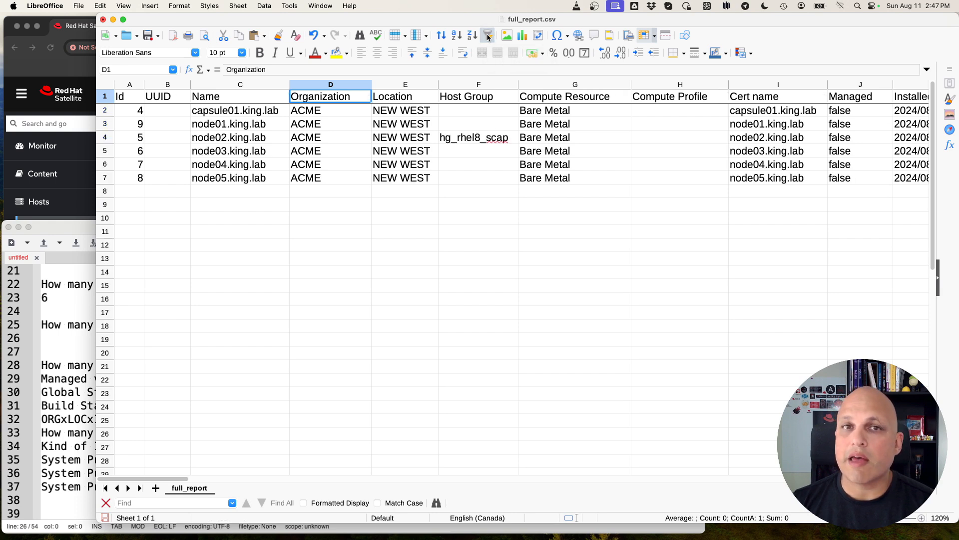
pyautogui.click(488, 36)
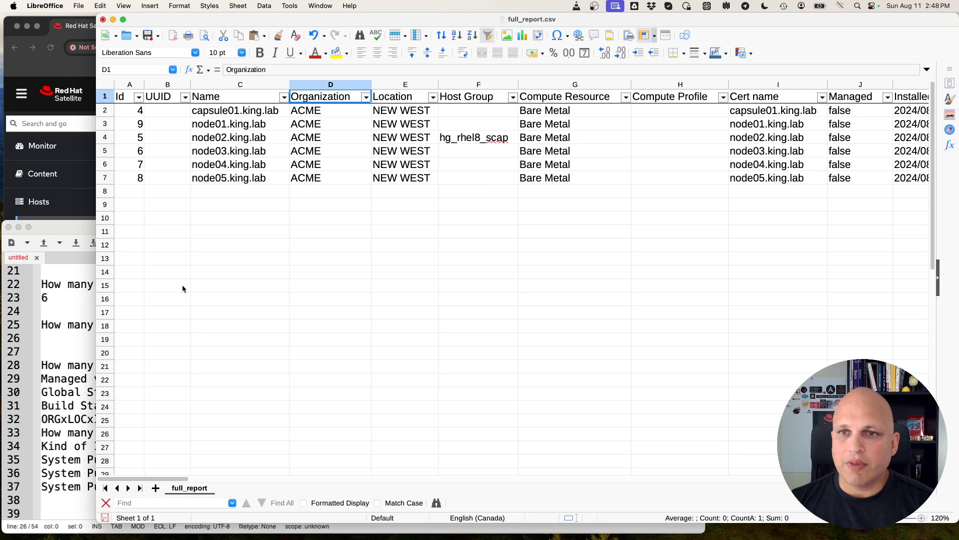
# Check the Location filter against the second question and select the Location values in E2:E7 to count the systems.
pyautogui.click(57, 340)
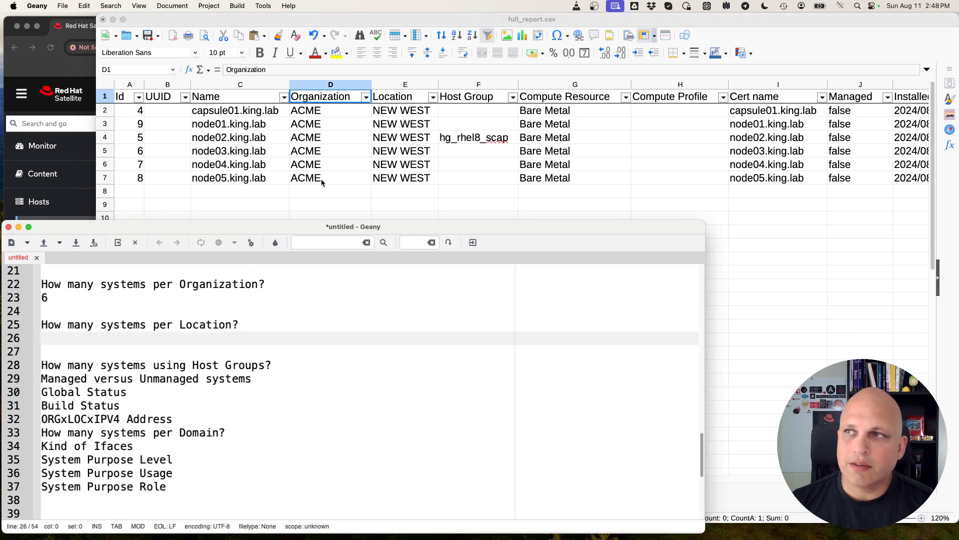
pyautogui.click(411, 151)
pyautogui.click(433, 97)
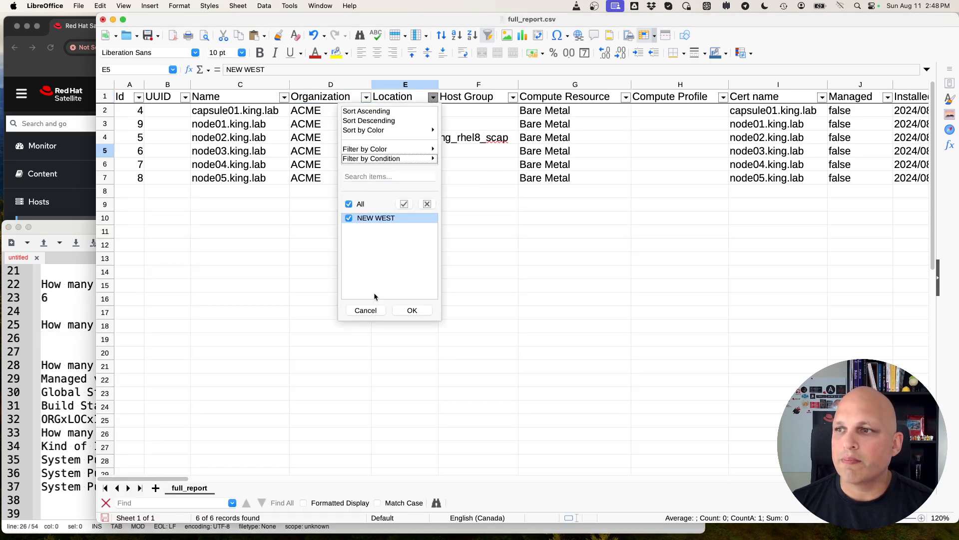
pyautogui.click(407, 310)
pyautogui.moveTo(411, 111); pyautogui.dragTo(407, 181)
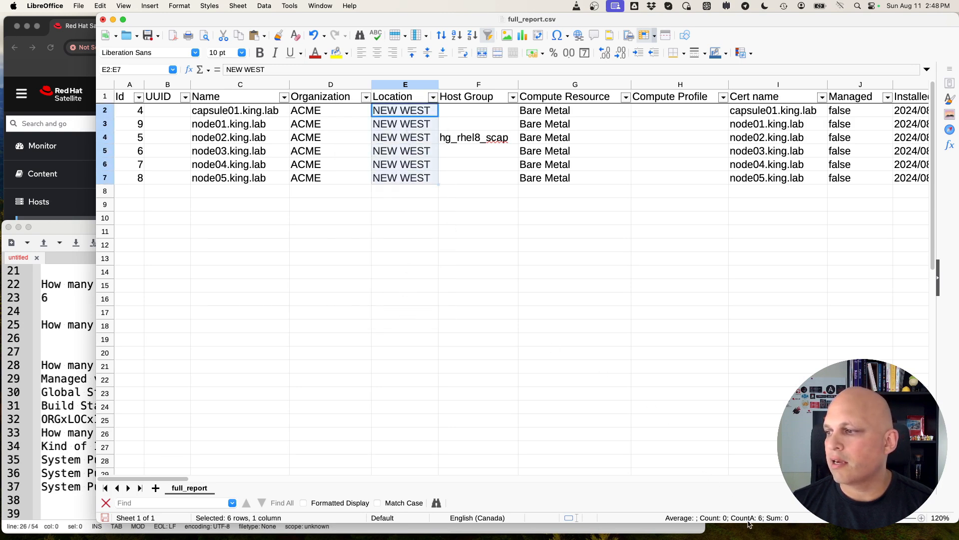
pyautogui.click(395, 230)
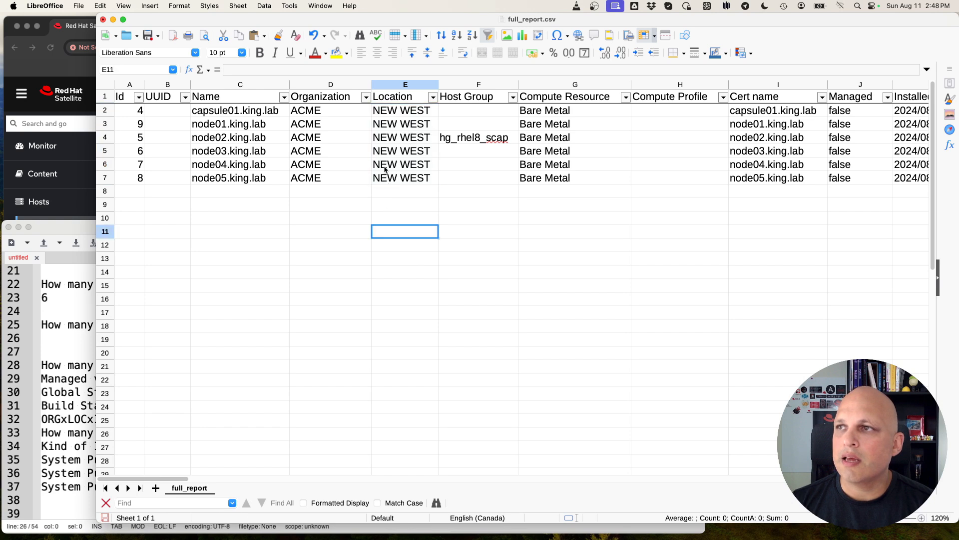
# In the Geany notes, enter 6 below the Location question and insert two blank lines below "How many systems using Host Groups?".
pyautogui.click(64, 337)
pyautogui.write('6')
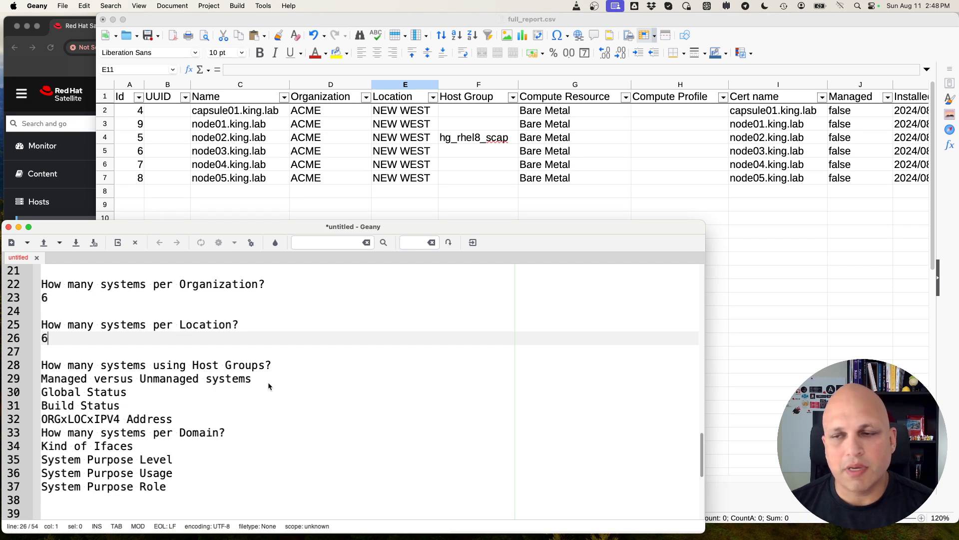
pyautogui.click(288, 363)
pyautogui.press('Return')
pyautogui.press('Return')
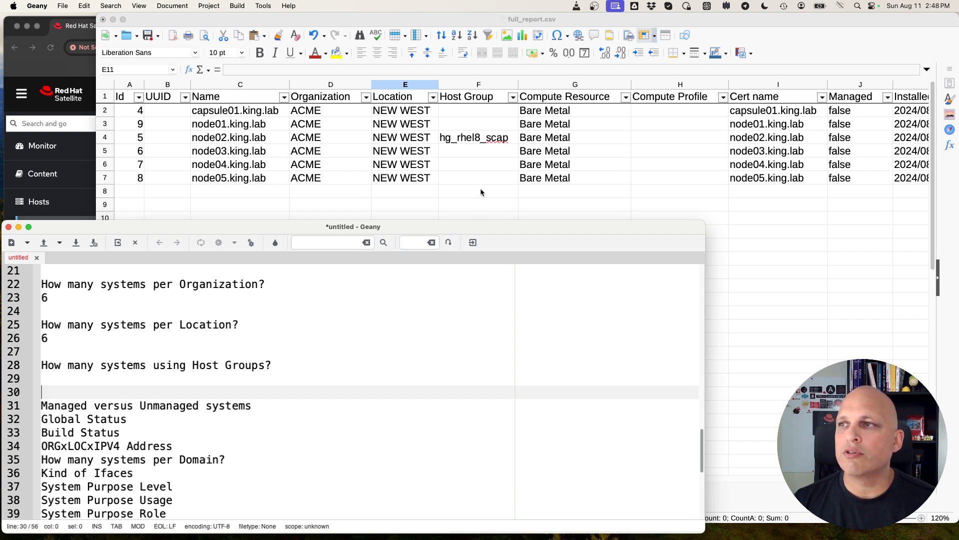
# Filter the Host Group column of full_report.csv to exclude empty entries and count the matching systems.
pyautogui.click(475, 149)
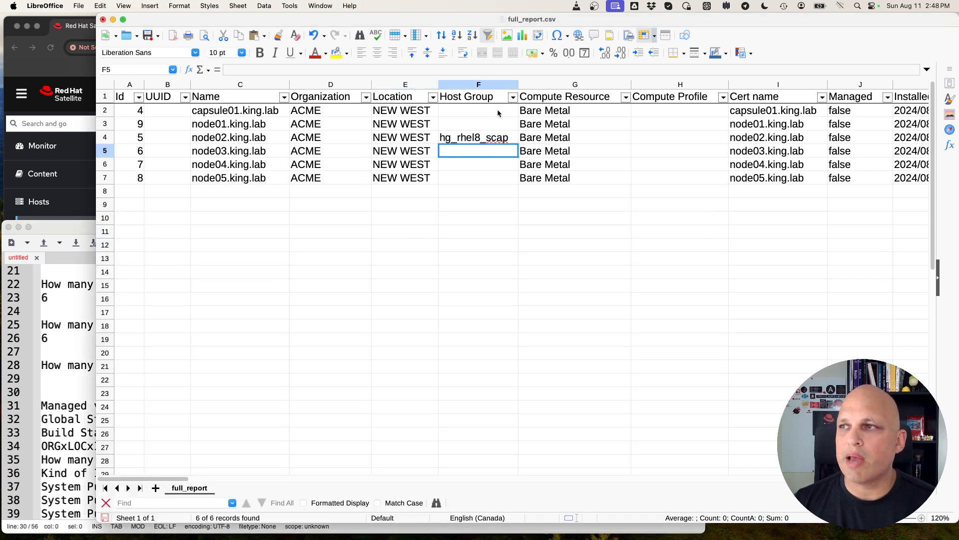
pyautogui.click(513, 97)
pyautogui.click(429, 219)
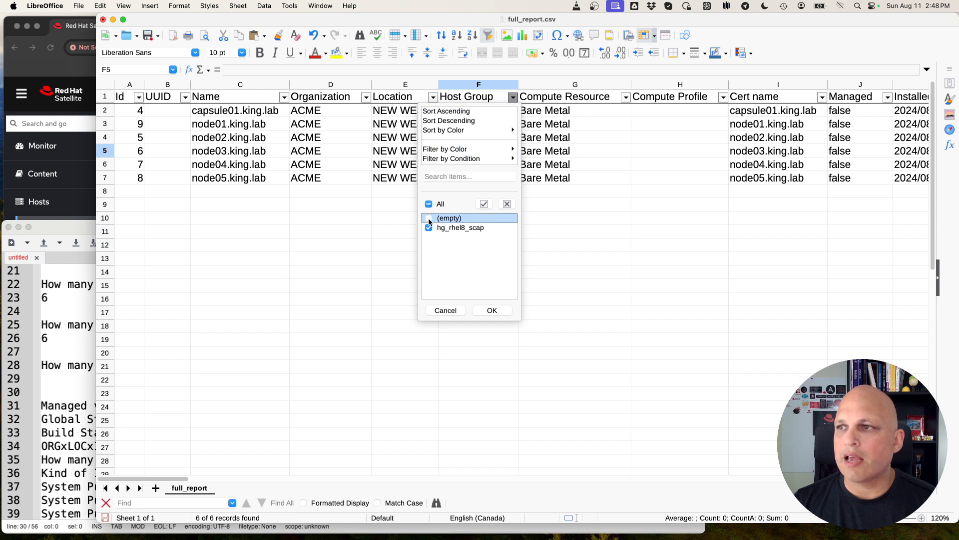
pyautogui.click(500, 310)
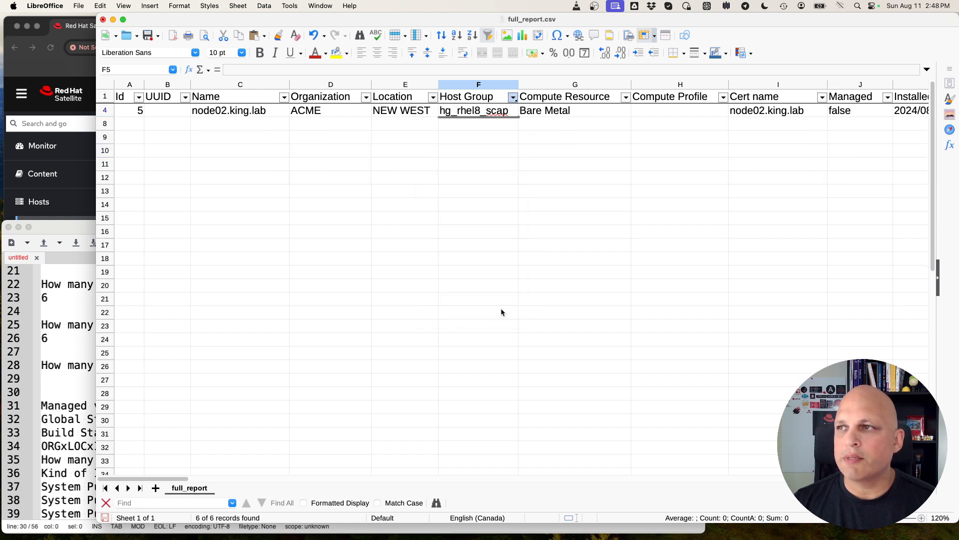
pyautogui.click(330, 113)
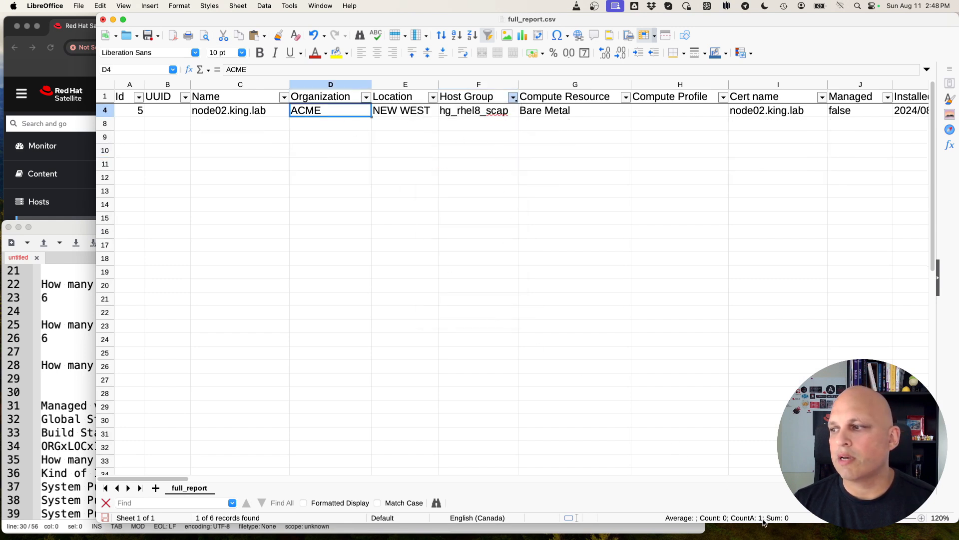
# Enter 1 below "How many systems using Host Groups?" in the Geany notes and return to the spreadsheet.
pyautogui.click(70, 378)
pyautogui.write('1')
pyautogui.click(487, 162)
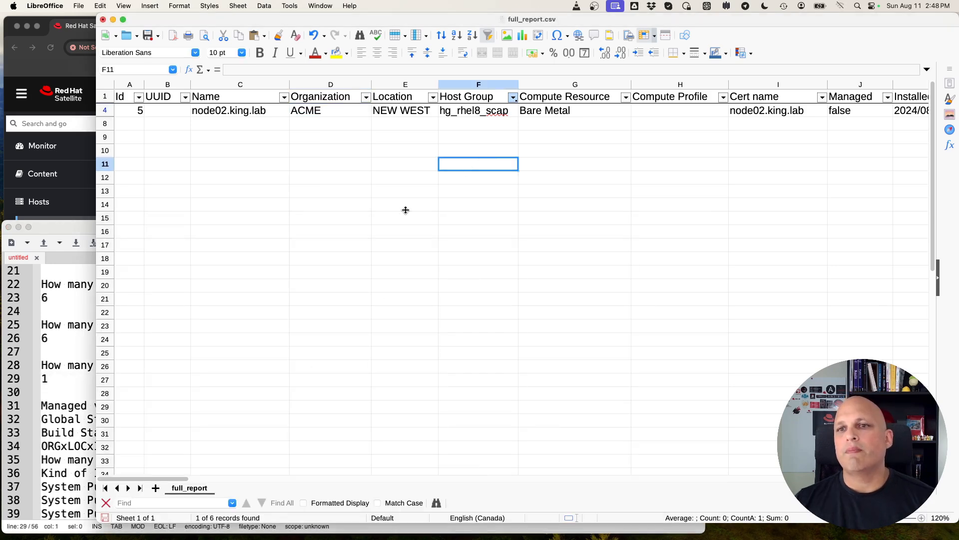
# Review the remaining reporting questions in the Geany notes, and return to full_report.csv.
pyautogui.click(75, 232)
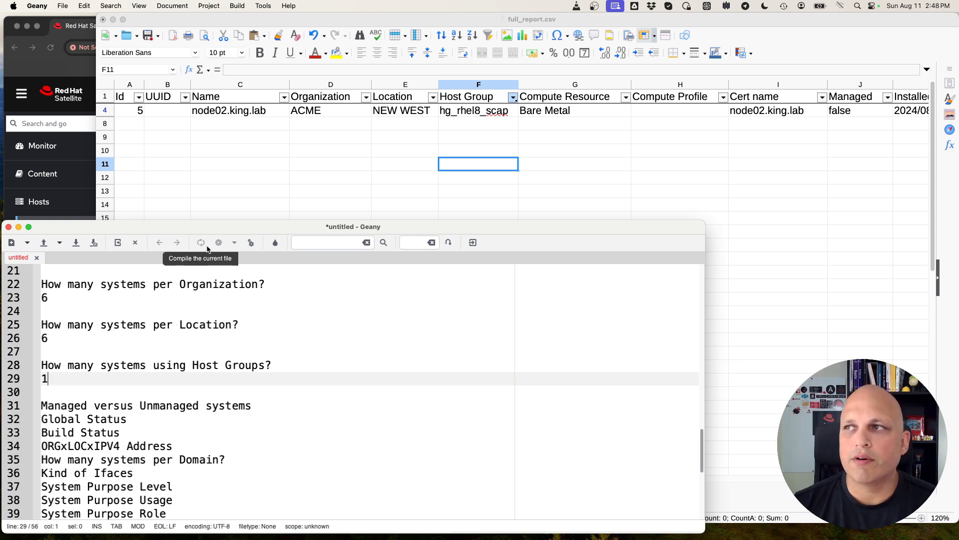
pyautogui.click(312, 160)
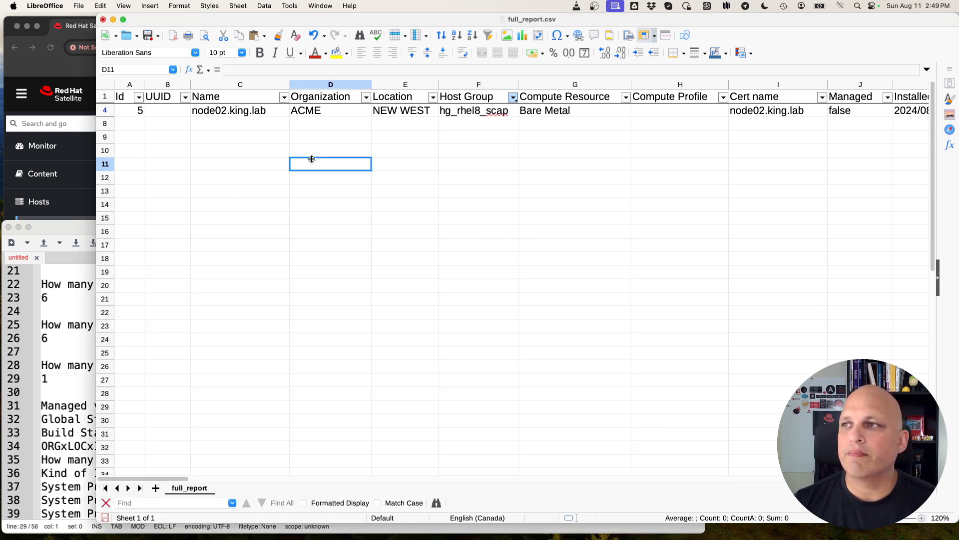
pyautogui.click(70, 316)
pyautogui.scroll(-6, 71, 316)
pyautogui.scroll(7, 71, 316)
pyautogui.scroll(-5, 70, 315)
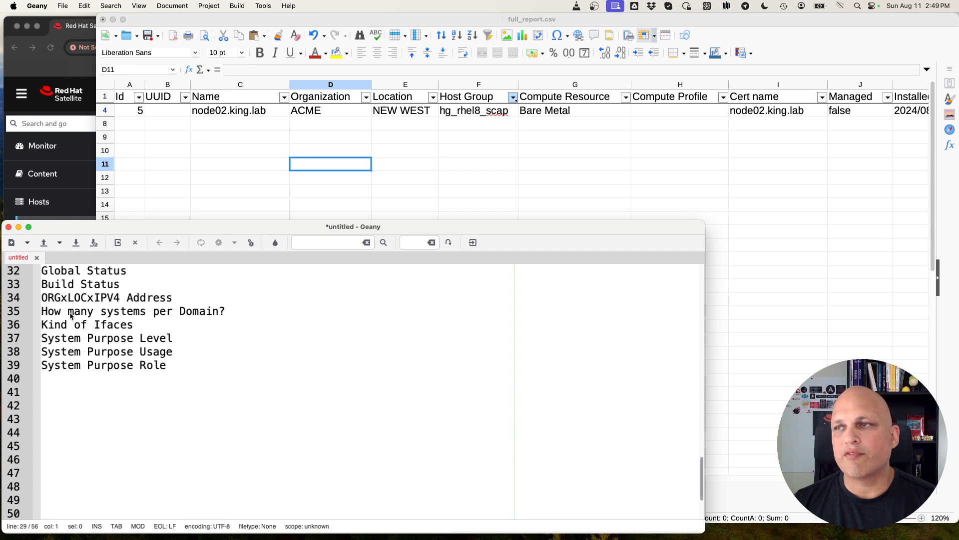
pyautogui.click(402, 152)
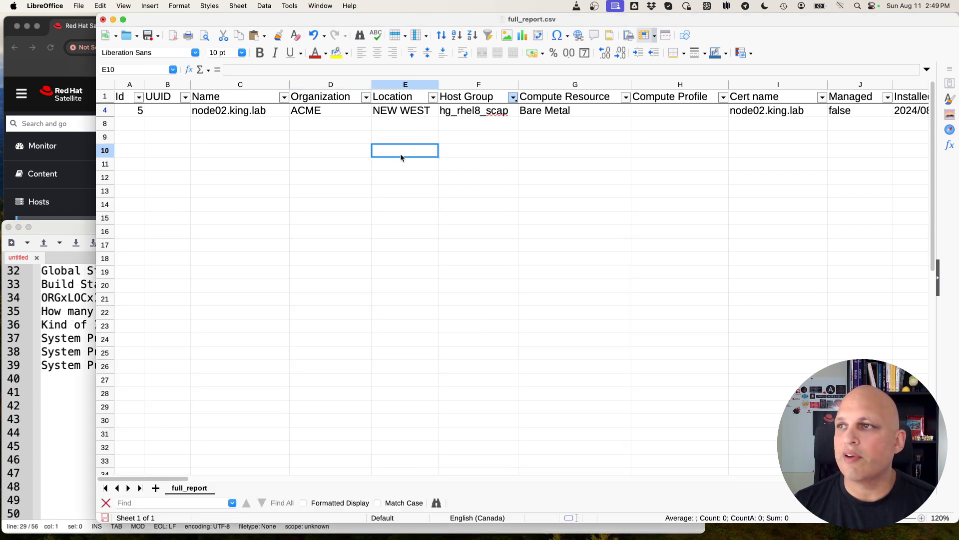
# Remove the AutoFilter from full_report.csv and select the six Id values in A2:A7 to count the systems.
pyautogui.click(471, 98)
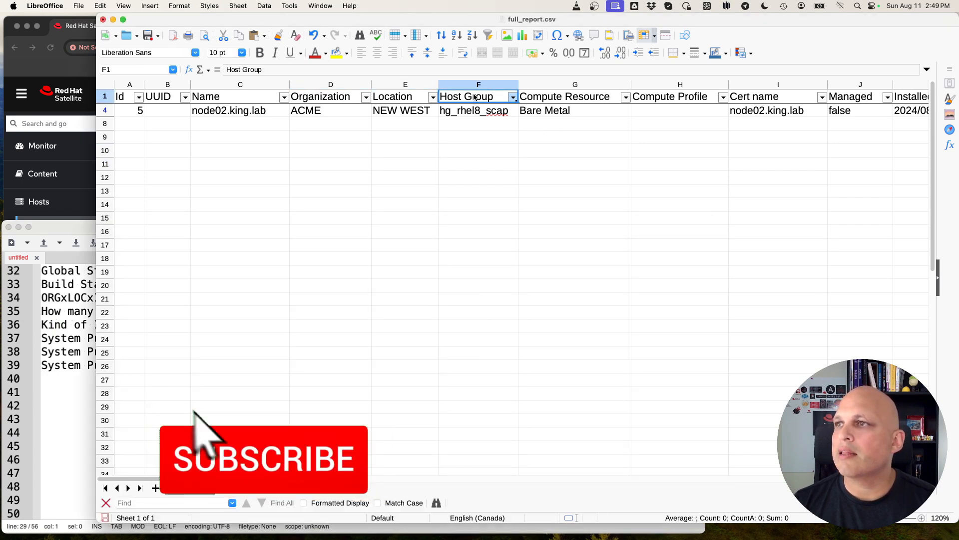
pyautogui.click(487, 36)
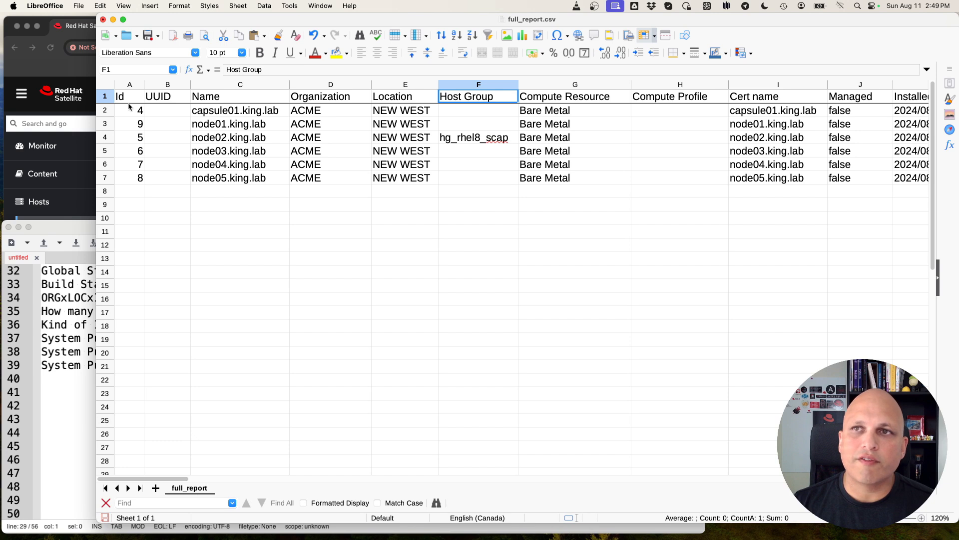
pyautogui.moveTo(130, 108); pyautogui.dragTo(121, 174)
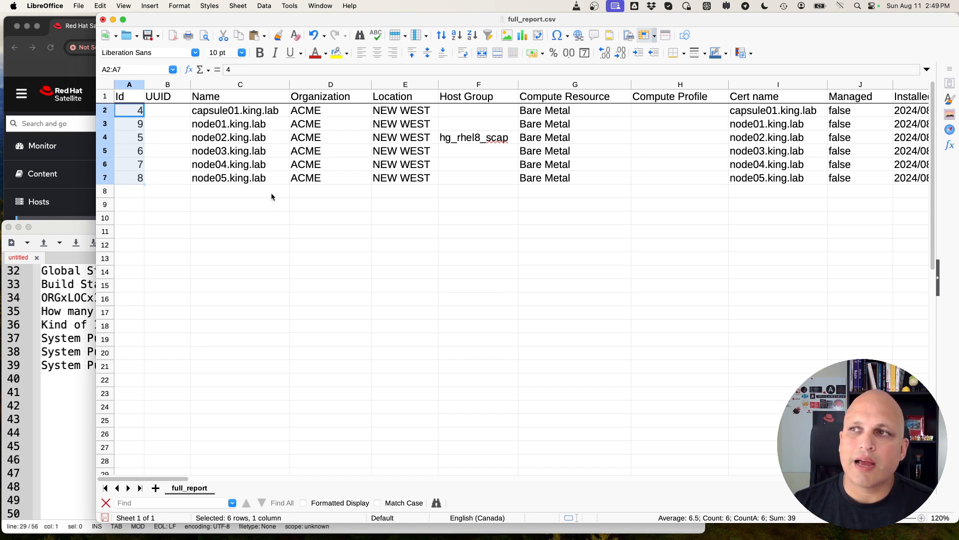
# Review the answered and remaining reporting questions in the Geany notes, and return to full_report.csv.
pyautogui.click(62, 364)
pyautogui.scroll(7, 119, 359)
pyautogui.scroll(-5, 122, 359)
pyautogui.scroll(2, 122, 358)
pyautogui.scroll(-4, 144, 393)
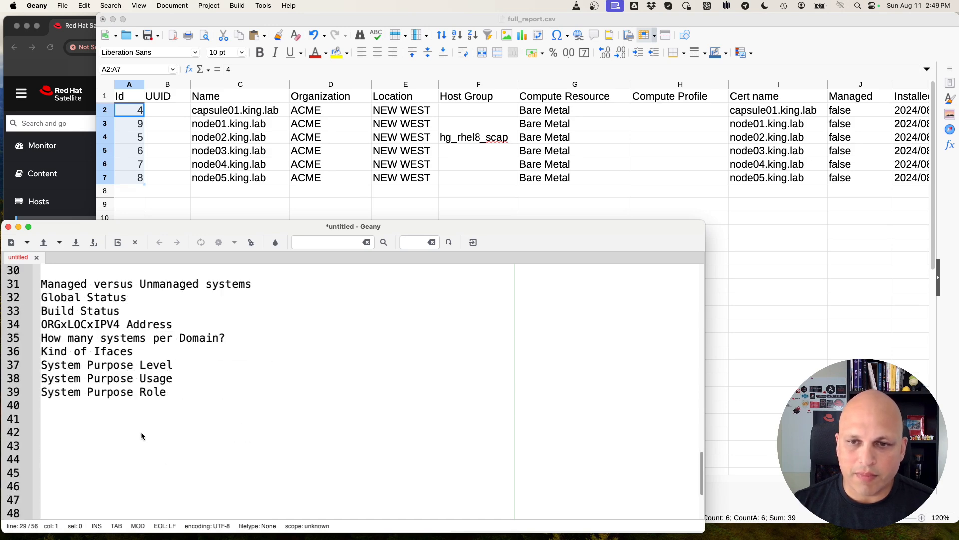
pyautogui.scroll(4, 142, 388)
pyautogui.scroll(-2, 140, 383)
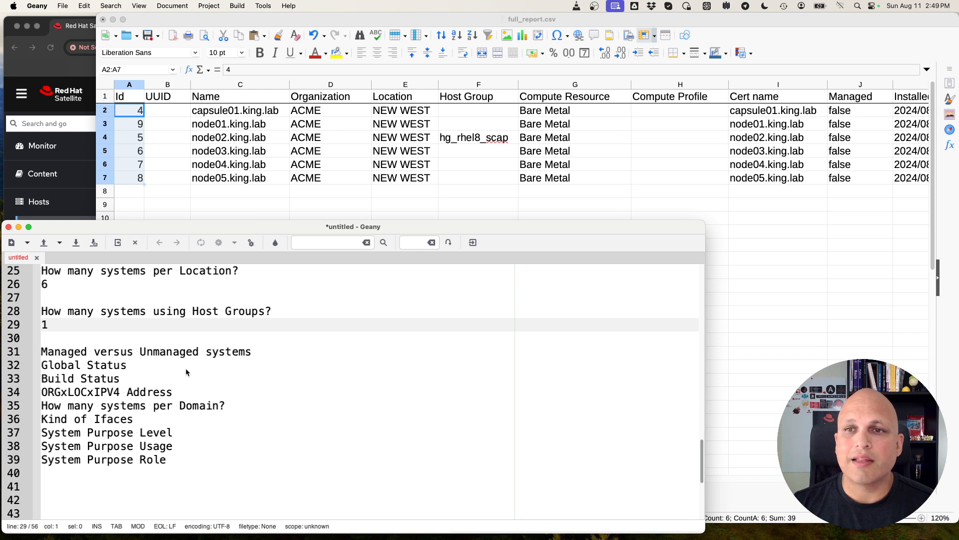
pyautogui.scroll(2, 185, 374)
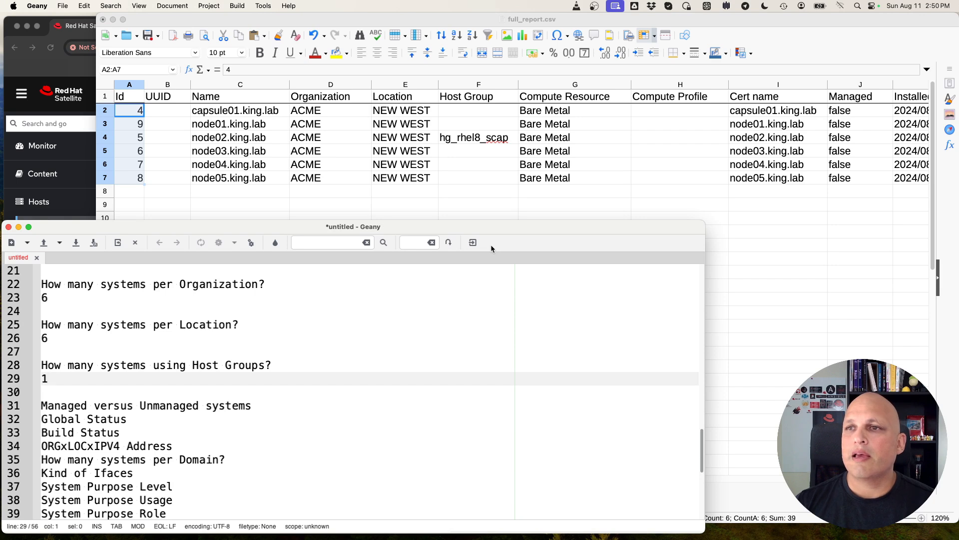
pyautogui.click(796, 48)
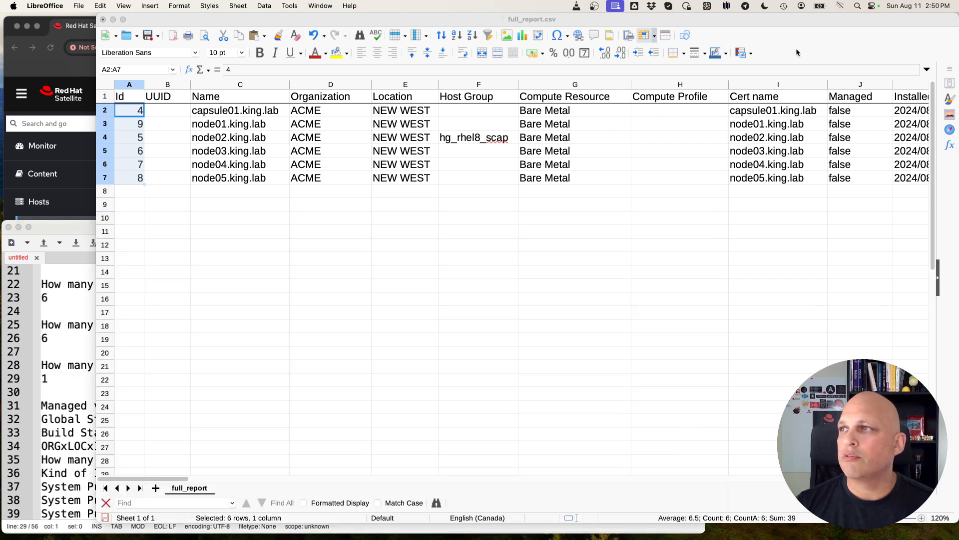
# Turn on the AutoFilter for the header row and filter the Host Group column to exclude empty entries.
pyautogui.click(506, 202)
pyautogui.click(394, 111)
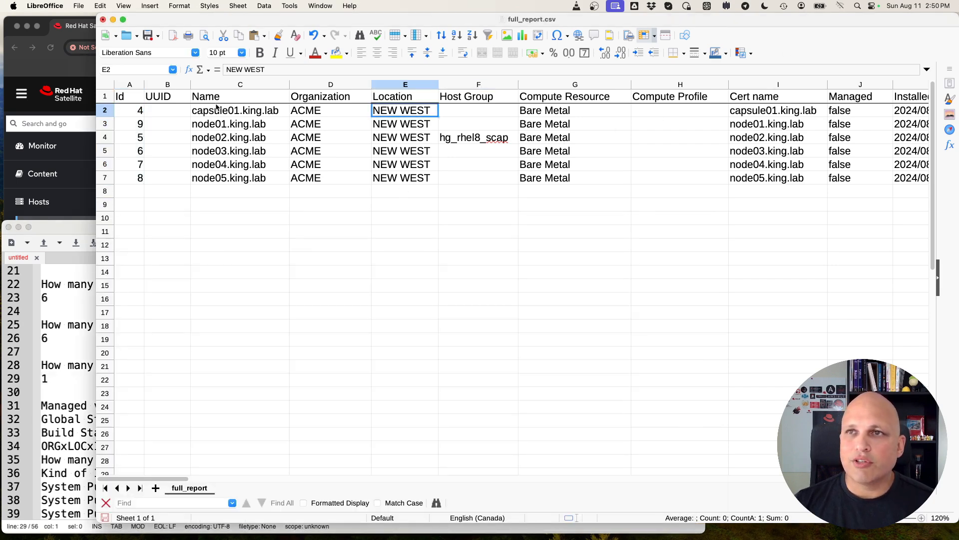
pyautogui.click(221, 98)
pyautogui.click(487, 35)
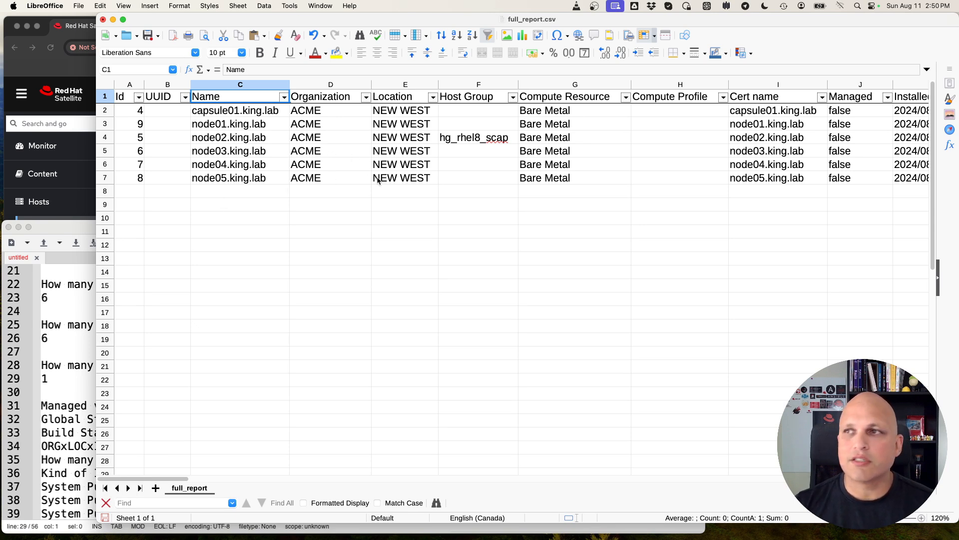
pyautogui.click(513, 98)
pyautogui.click(429, 218)
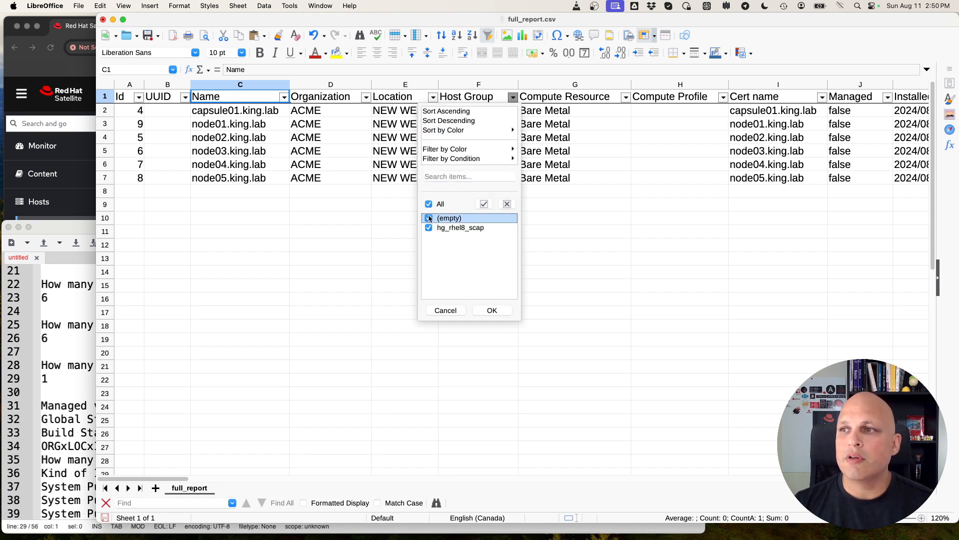
pyautogui.click(492, 310)
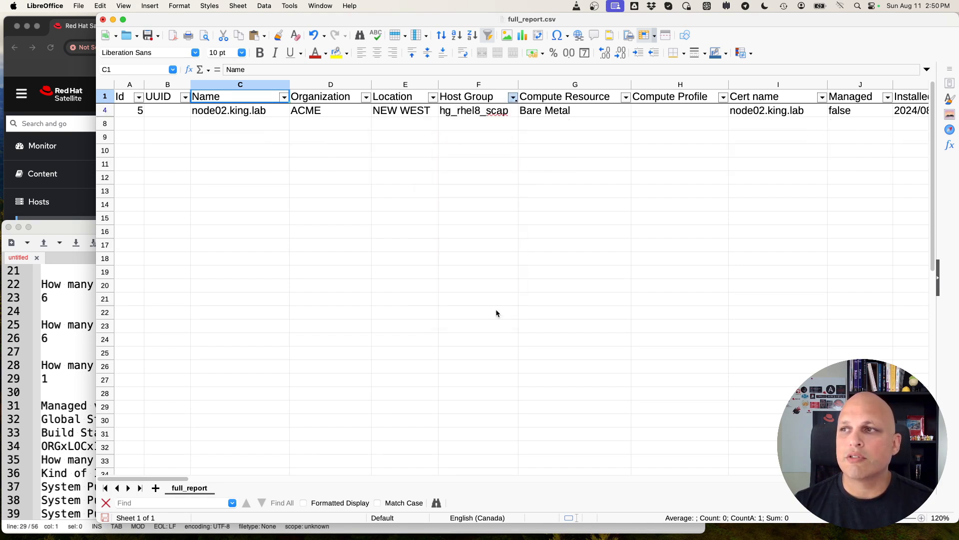
# Clear the Host Group filter by switching the AutoFilter off and on again for the header row.
pyautogui.click(512, 97)
pyautogui.click(495, 98)
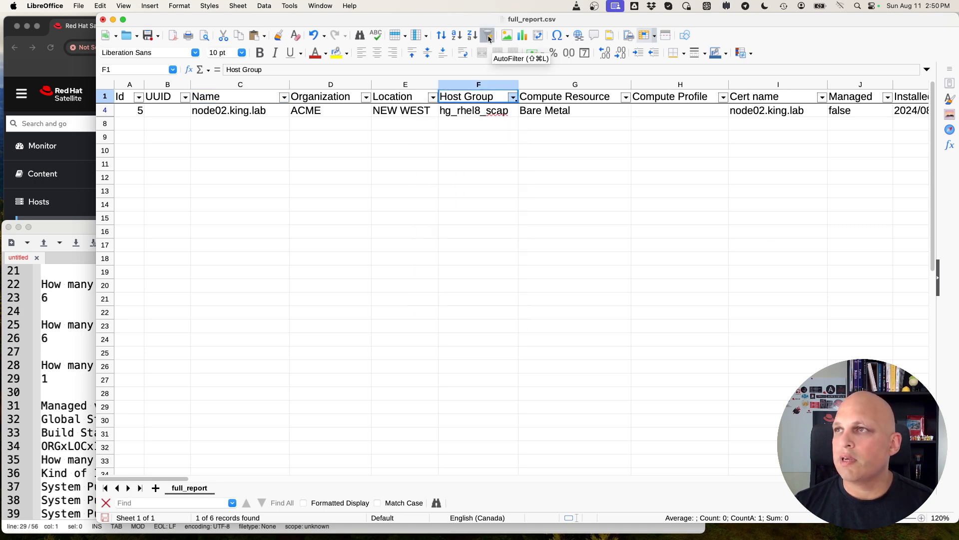
pyautogui.click(488, 35)
pyautogui.click(488, 36)
pyautogui.click(465, 271)
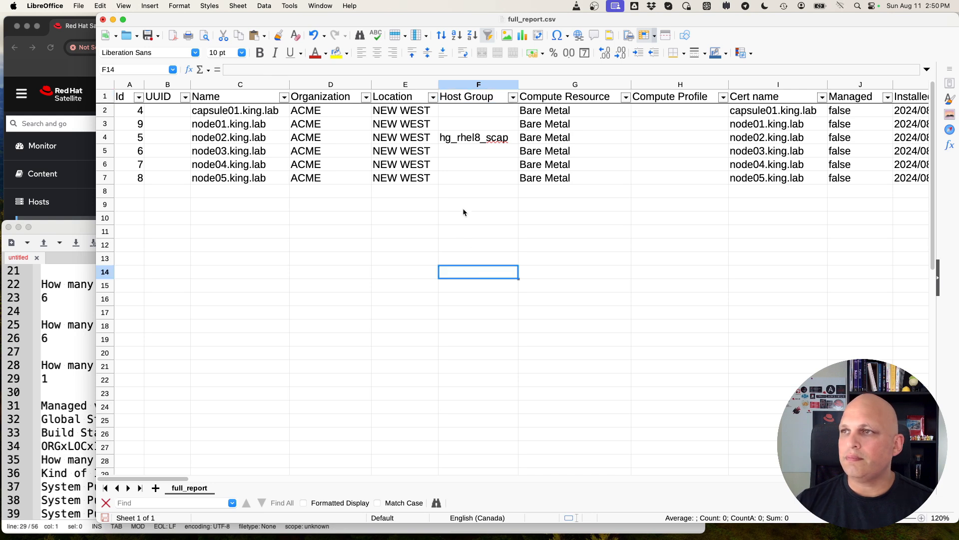
# Start a pivot table from the current selection of report data and move its layout dialog clear of the data.
pyautogui.click(405, 124)
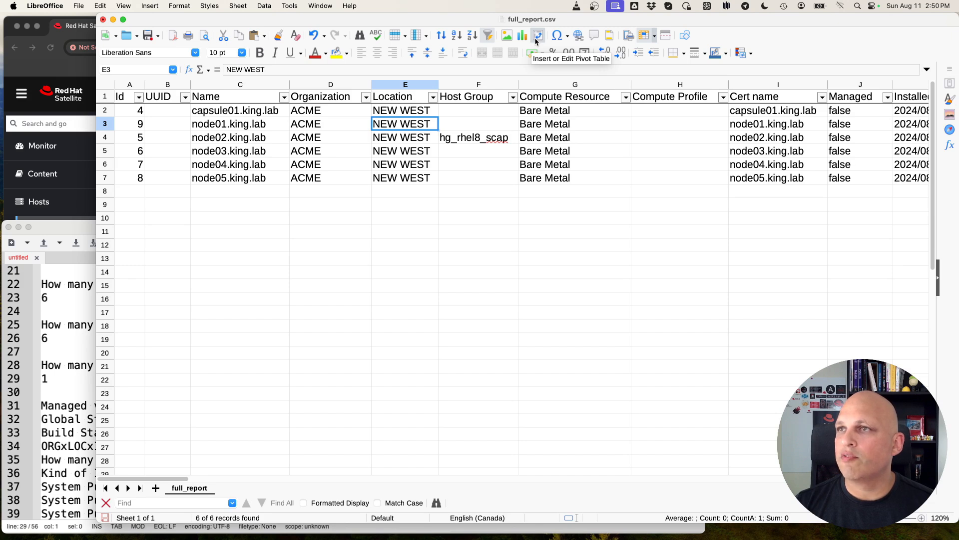
pyautogui.click(265, 6)
pyautogui.moveTo(285, 126)
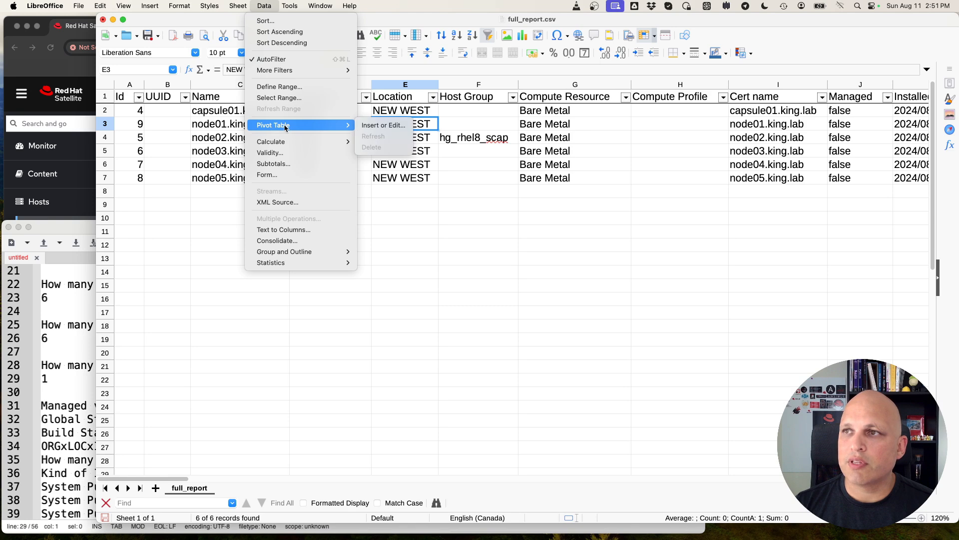
pyautogui.click(396, 126)
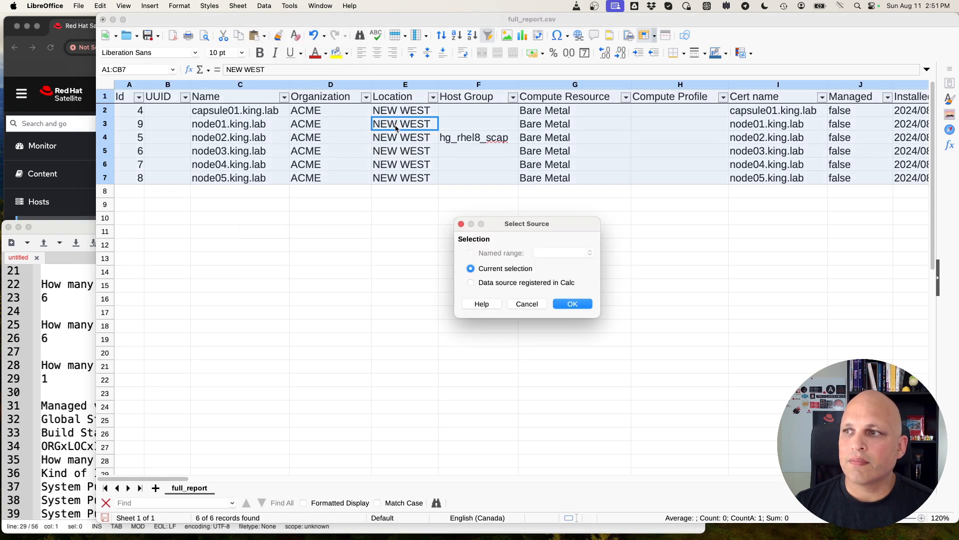
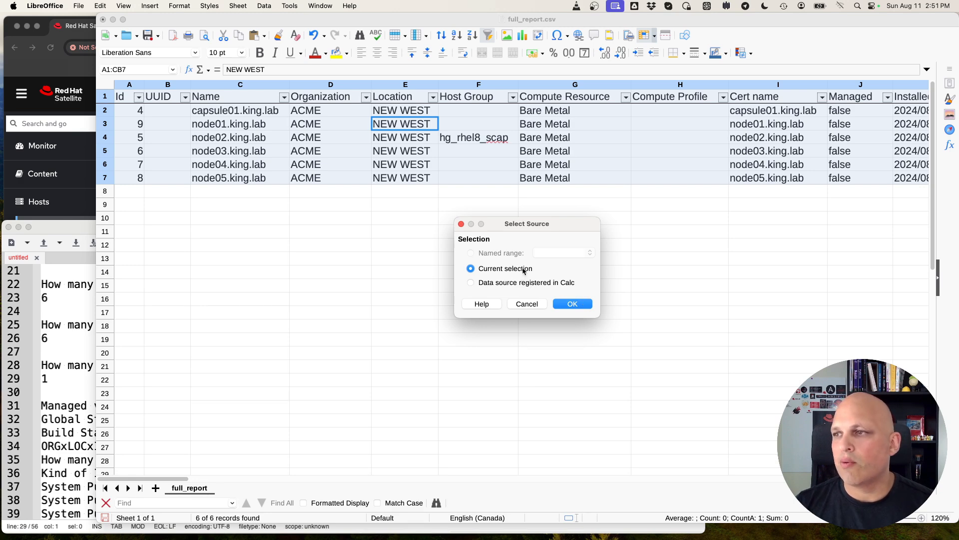
pyautogui.click(573, 303)
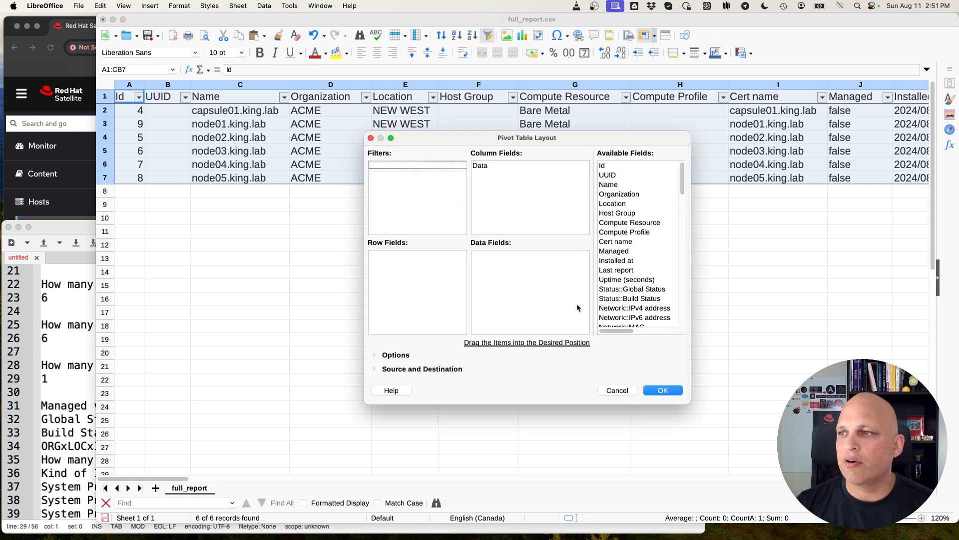
pyautogui.moveTo(579, 142); pyautogui.dragTo(424, 158)
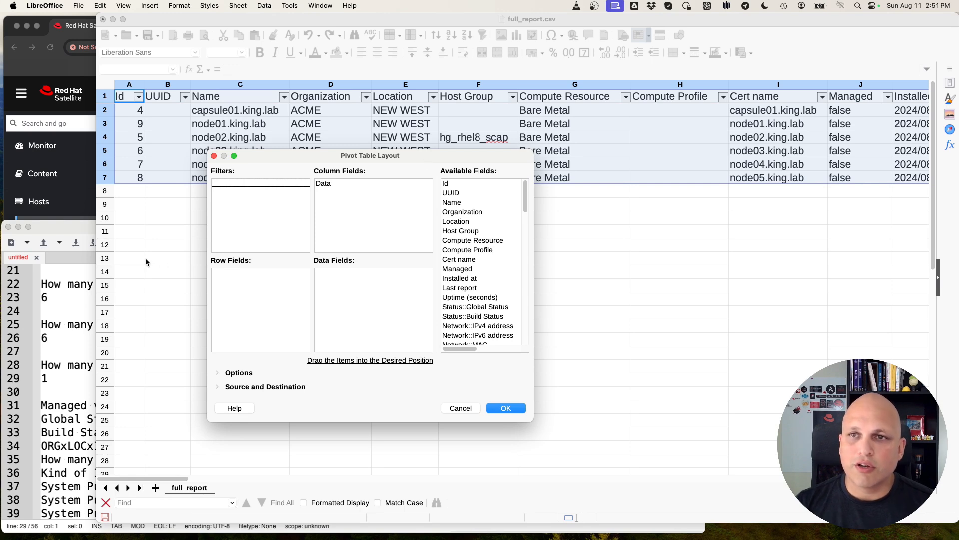
# Check the "How many systems per Organization?" question in Geany and examine the fields available for the pivot table.
pyautogui.click(71, 228)
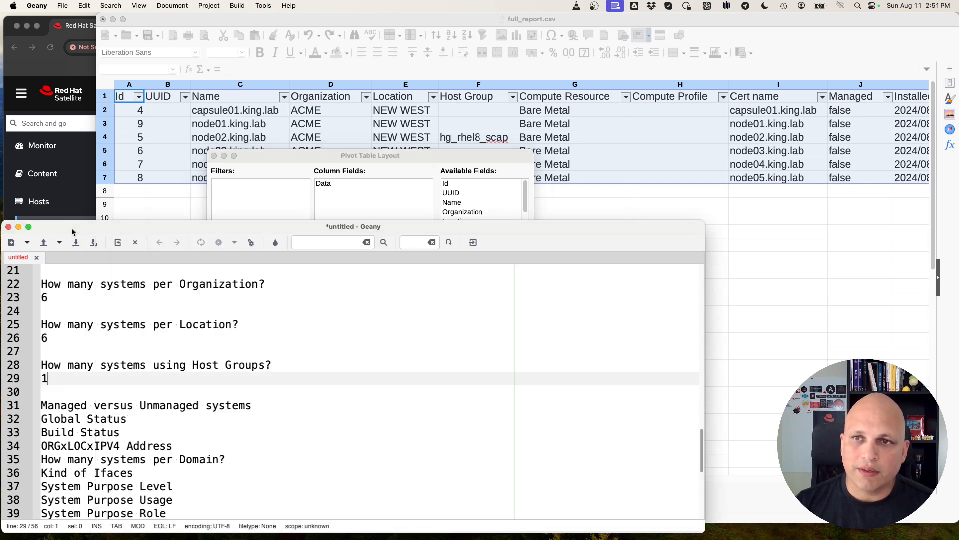
pyautogui.tripleClick(134, 284)
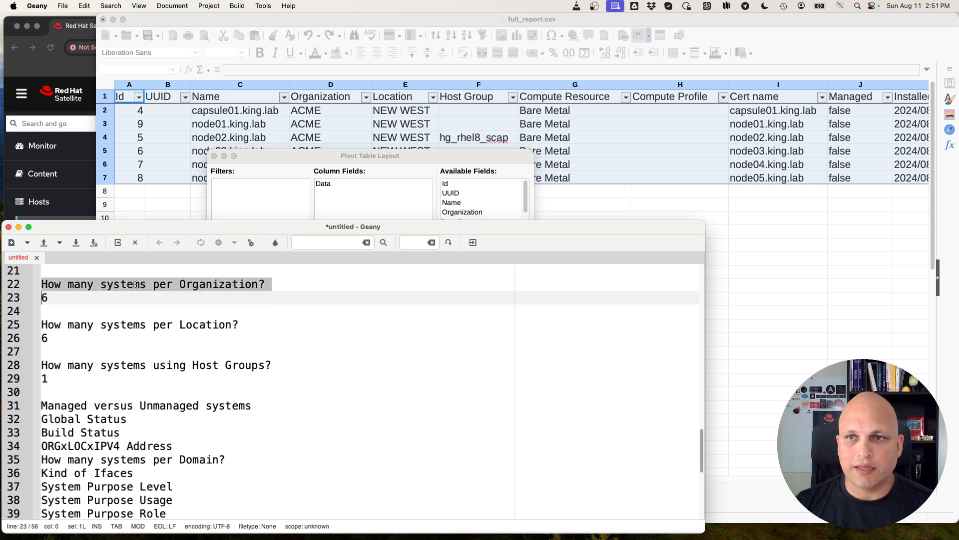
pyautogui.click(284, 157)
pyautogui.scroll(-3, 469, 196)
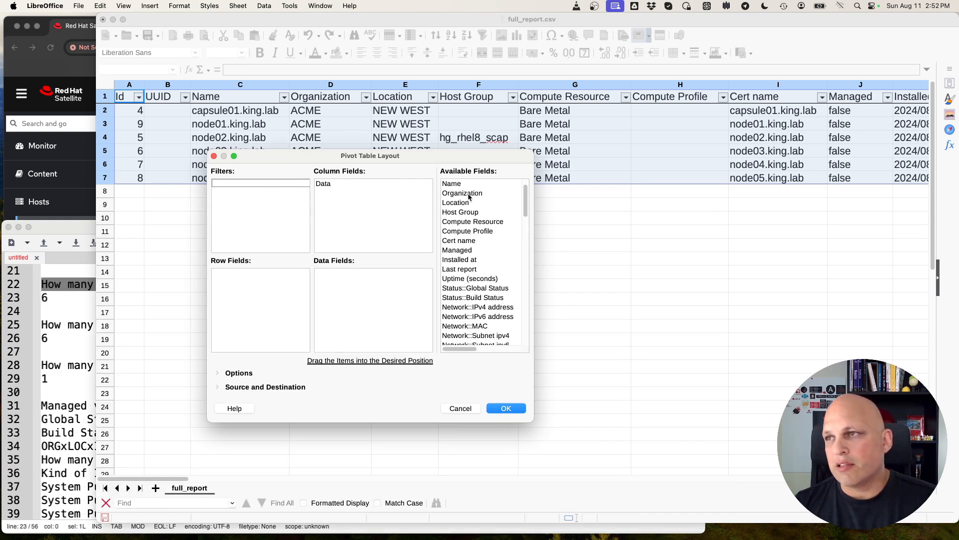
pyautogui.scroll(3, 469, 196)
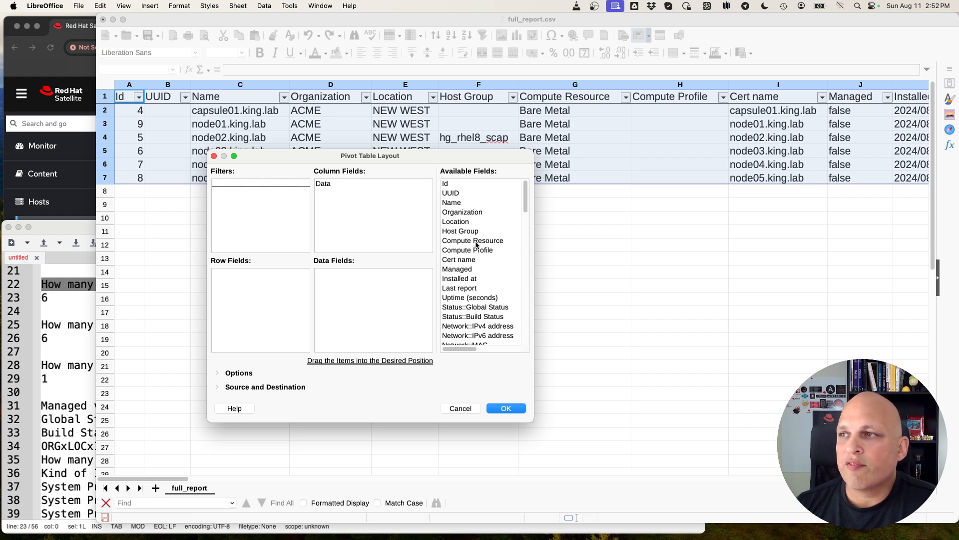
pyautogui.scroll(-1, 475, 214)
pyautogui.scroll(1, 475, 216)
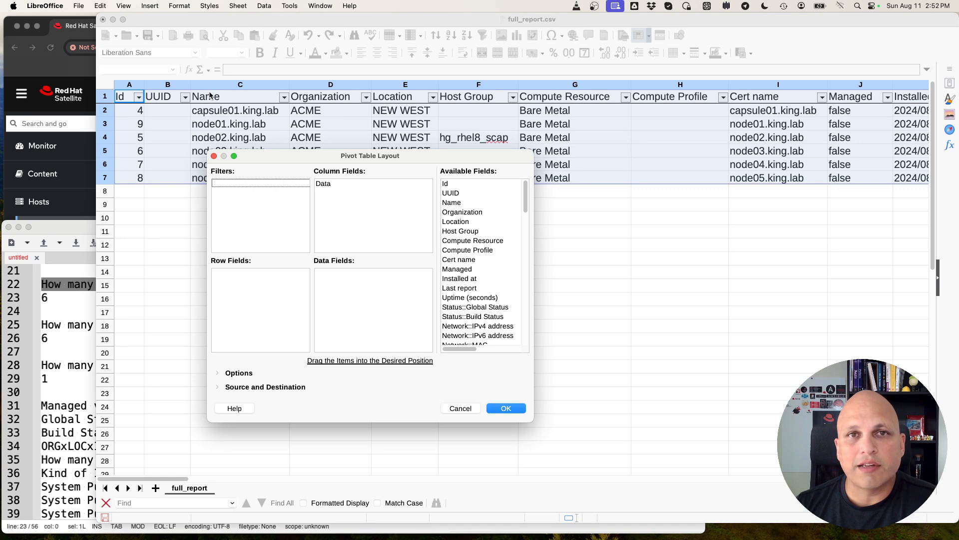
pyautogui.scroll(-5, 491, 202)
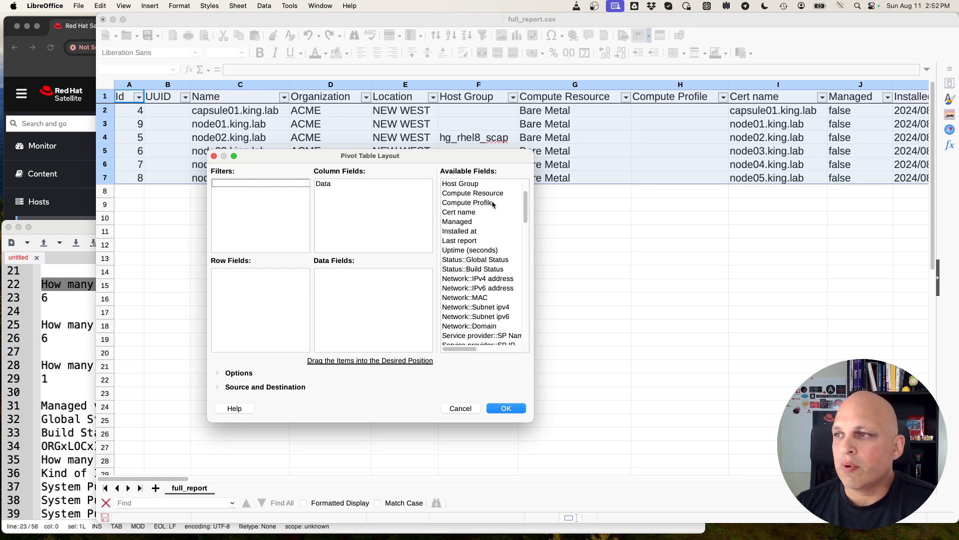
pyautogui.scroll(-10, 492, 203)
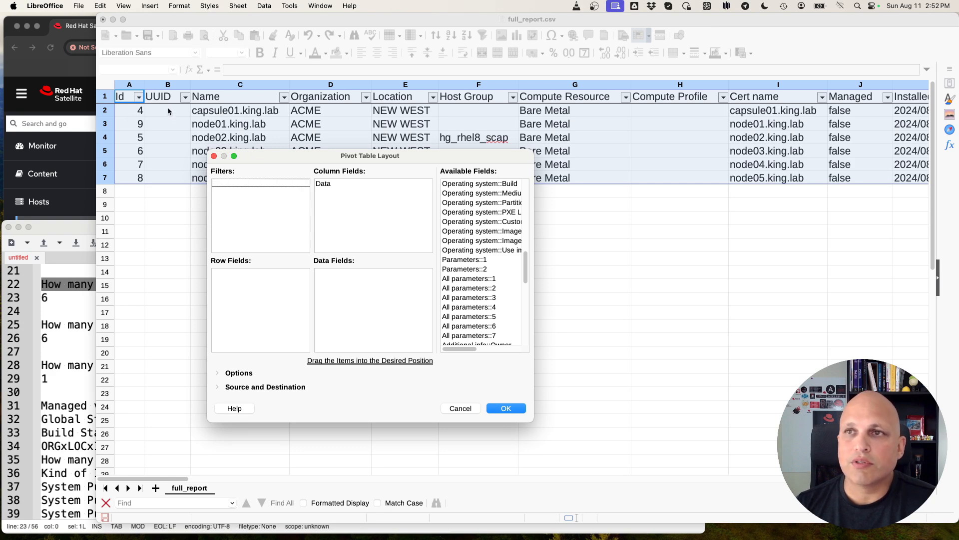
pyautogui.scroll(10, 478, 235)
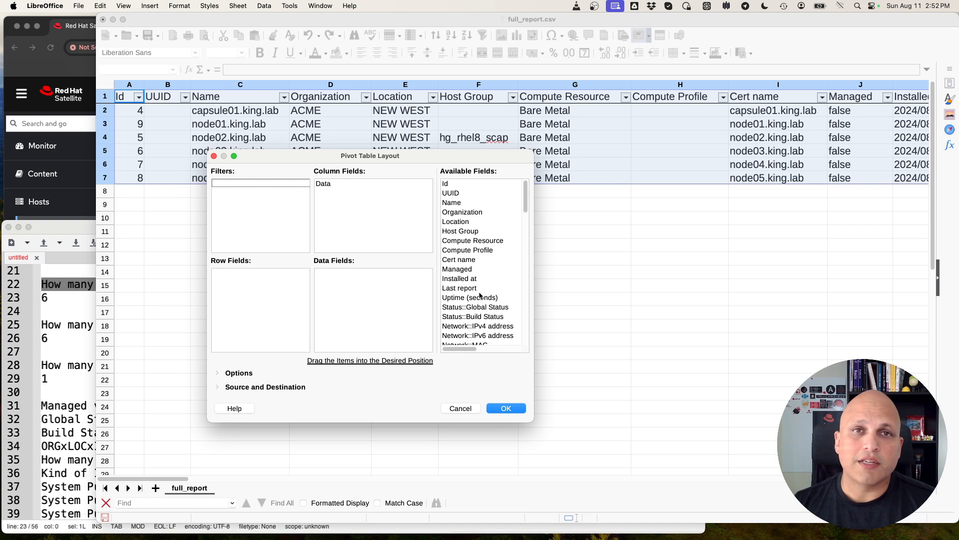
# Add Organization as a row field and create the pivot table.
pyautogui.click(472, 213)
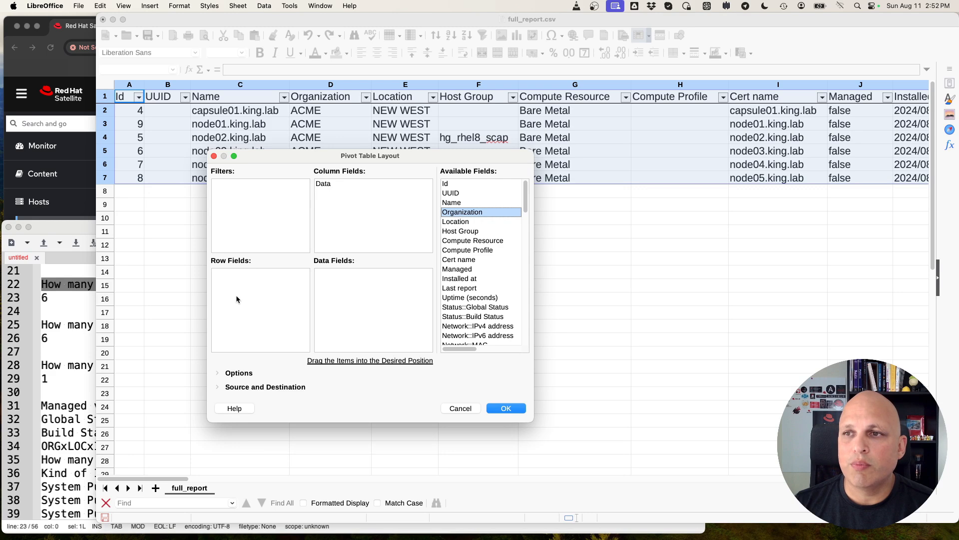
pyautogui.moveTo(466, 214); pyautogui.dragTo(277, 297)
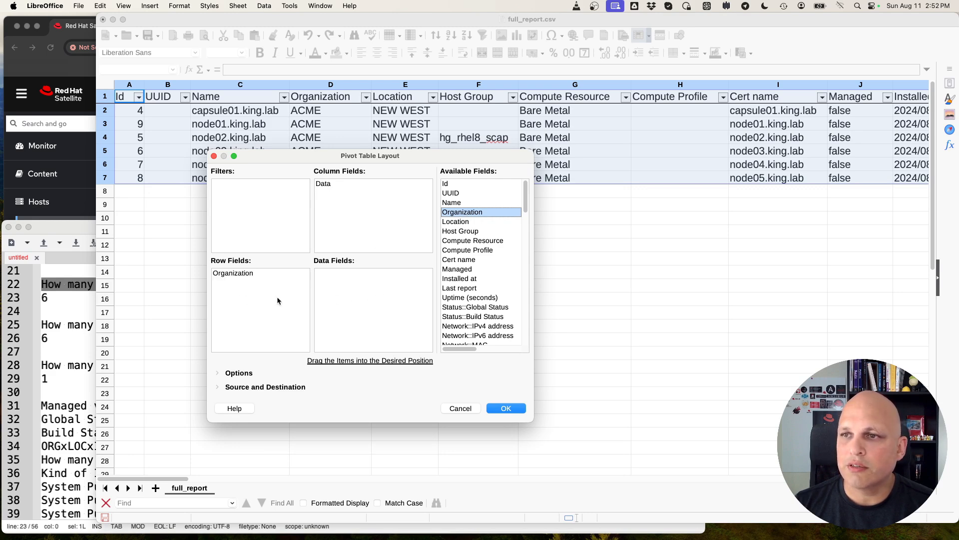
pyautogui.click(506, 408)
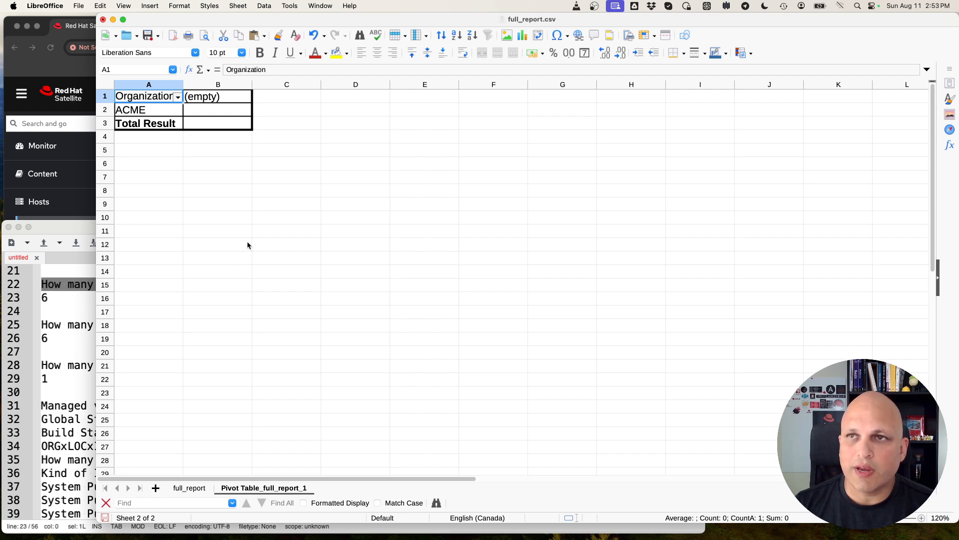
# Widen column A of the pivot table sheet to fit the Organization header and inspect the cell beside ACME.
pyautogui.moveTo(182, 83); pyautogui.dragTo(220, 83)
pyautogui.click(246, 166)
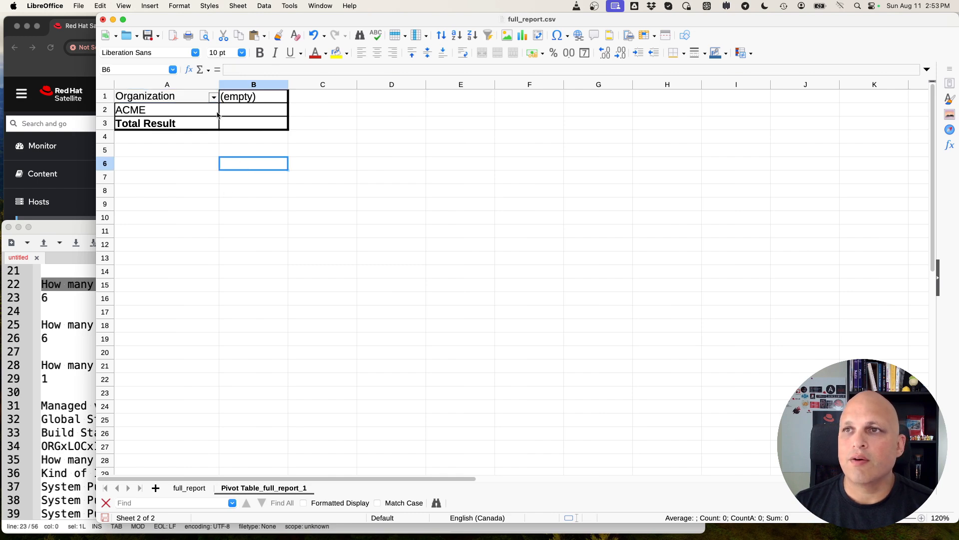
pyautogui.click(218, 112)
pyautogui.click(253, 109)
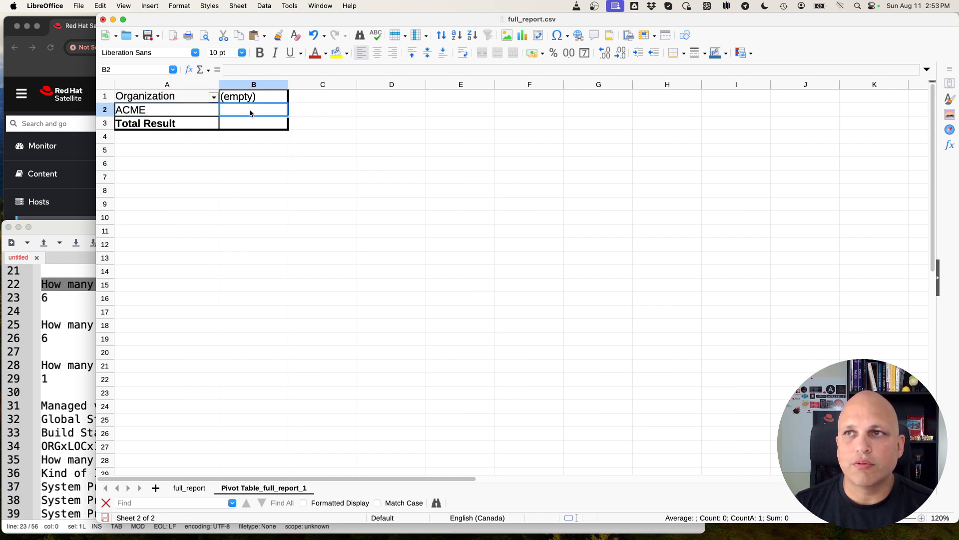
pyautogui.rightClick(194, 110)
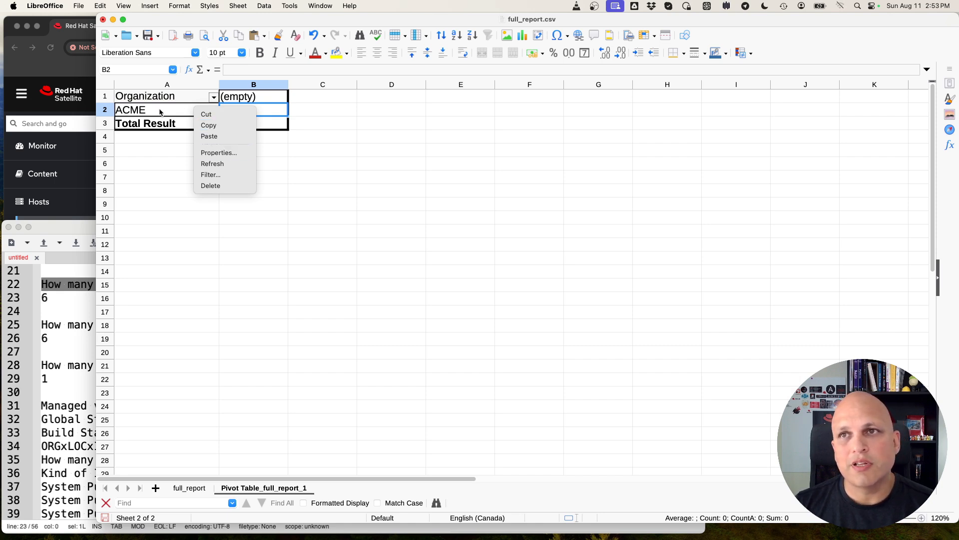
pyautogui.click(240, 152)
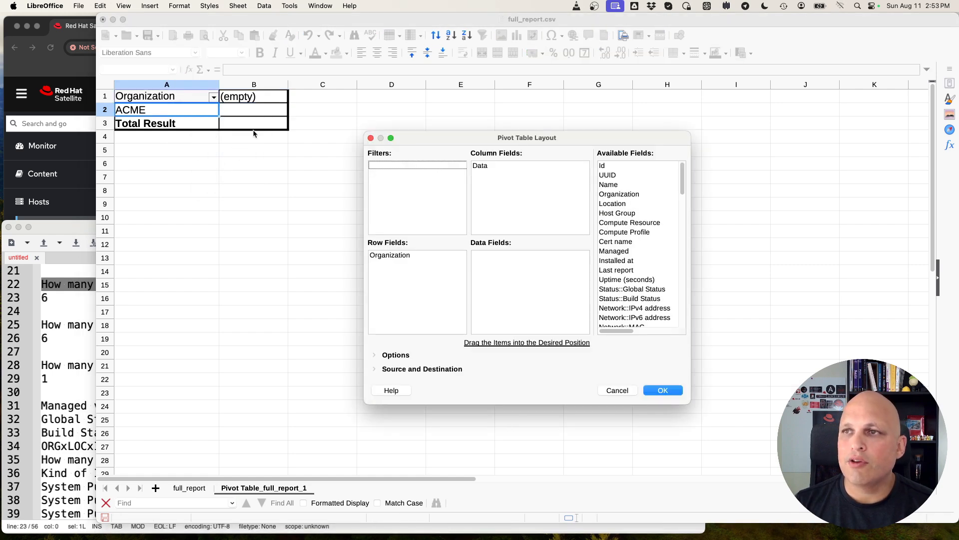
pyautogui.click(370, 137)
# Reopen the pivot table's layout, check the Organization question in Geany, and add Name as a data field.
pyautogui.rightClick(248, 112)
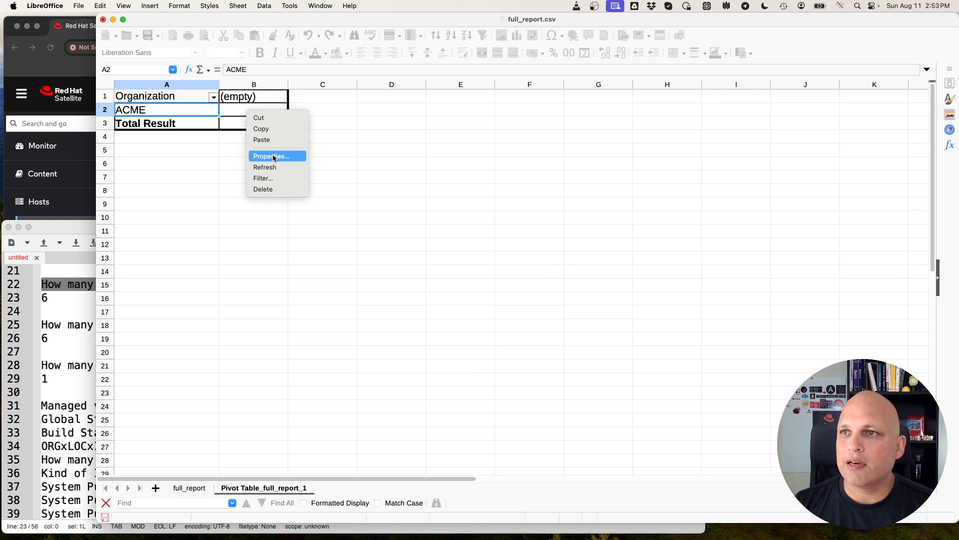
pyautogui.click(295, 160)
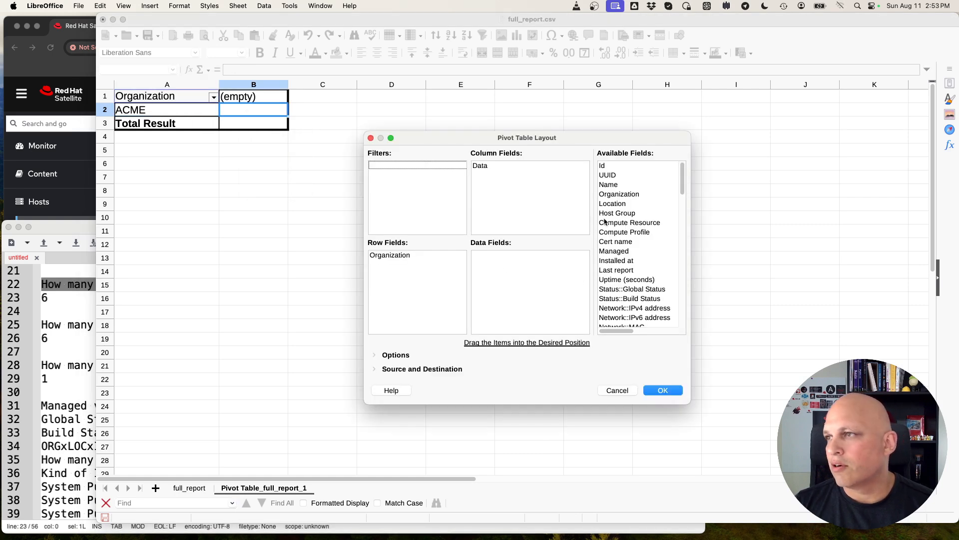
pyautogui.click(190, 492)
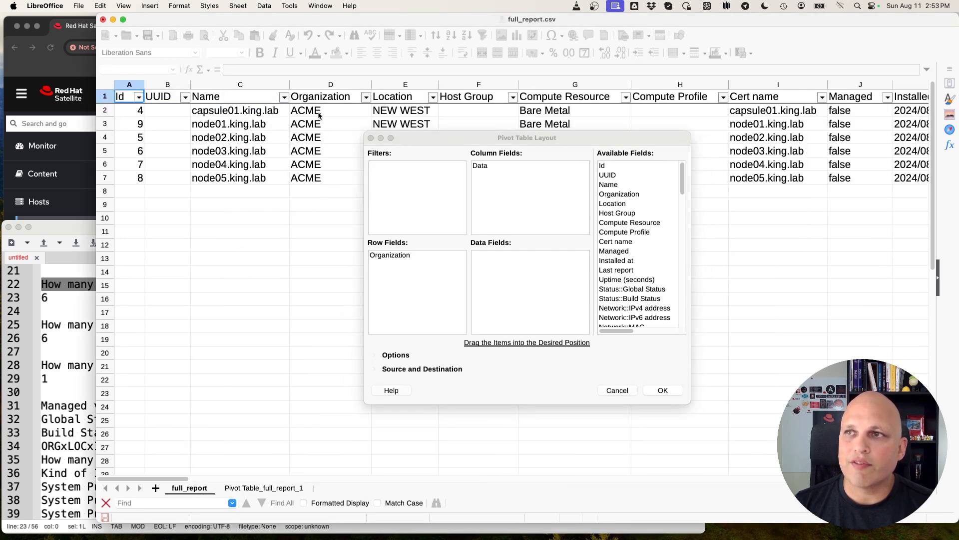
pyautogui.click(83, 227)
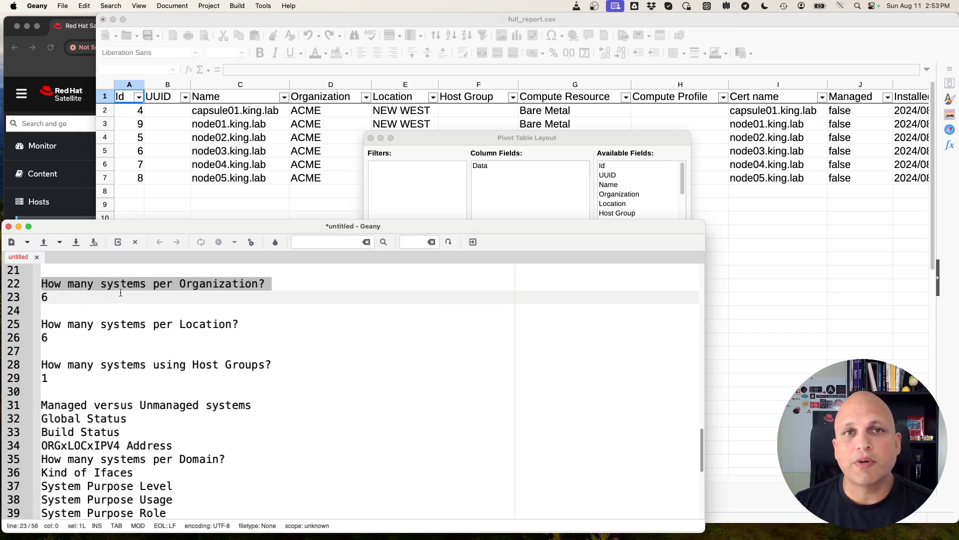
pyautogui.click(439, 137)
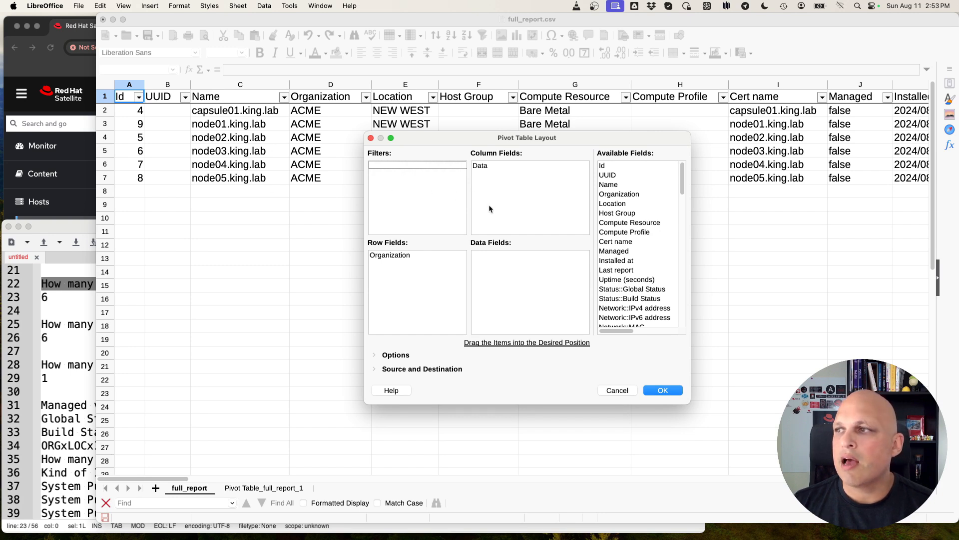
pyautogui.moveTo(615, 189); pyautogui.dragTo(504, 270)
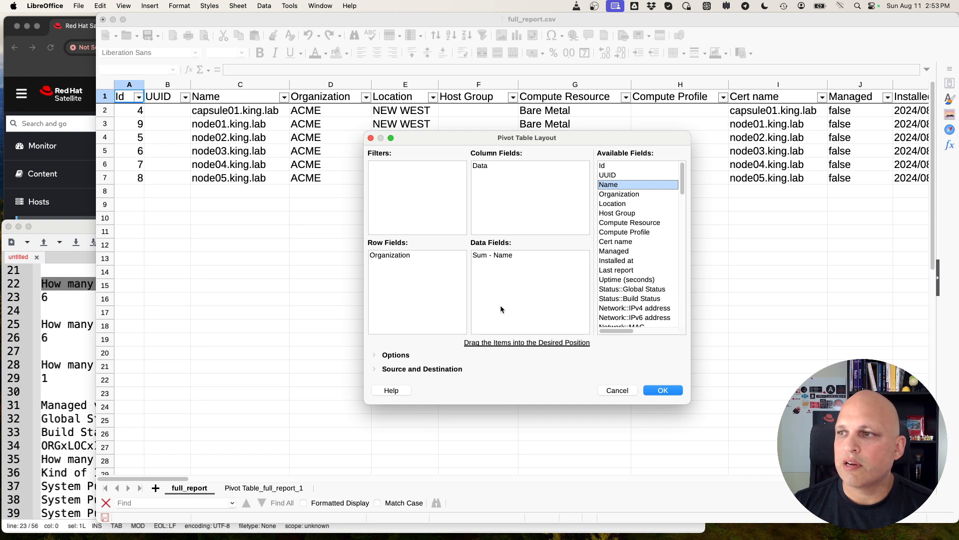
# Set the Name data field's function to Count, apply the layout and view the updated pivot table.
pyautogui.doubleClick(495, 256)
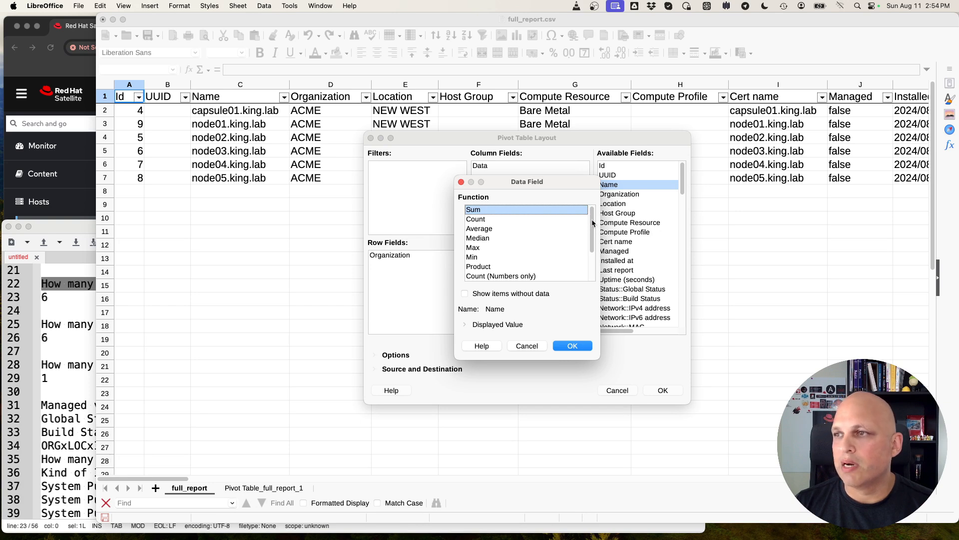
pyautogui.click(491, 219)
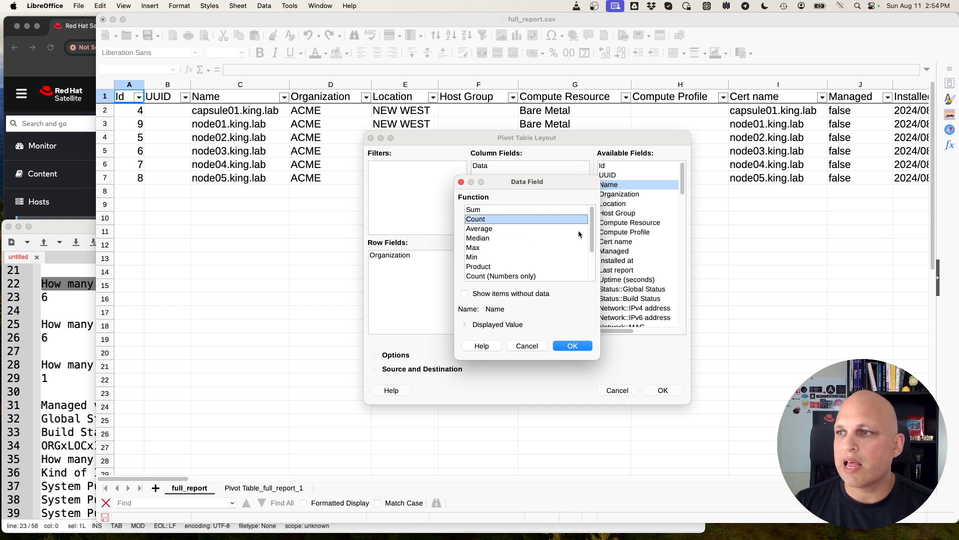
pyautogui.moveTo(593, 227); pyautogui.dragTo(591, 267)
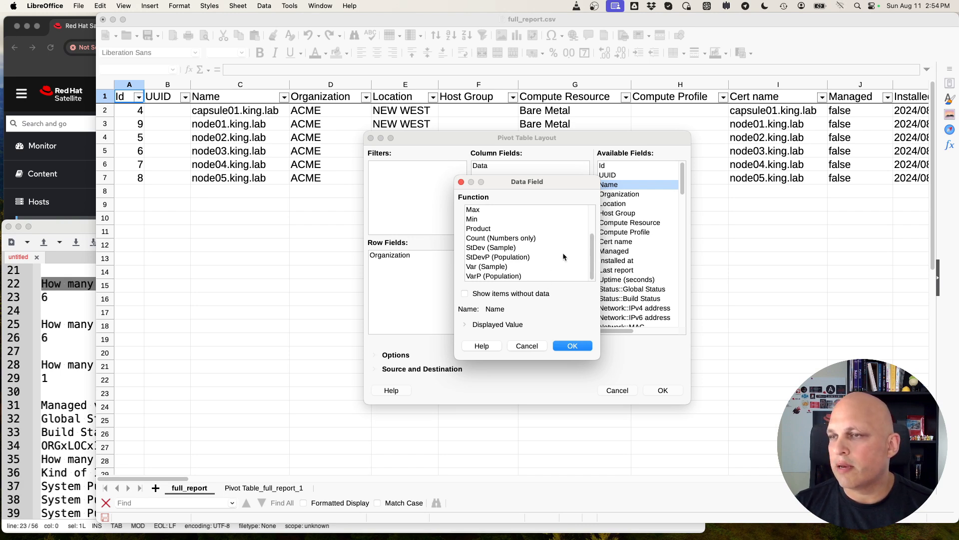
pyautogui.scroll(4, 559, 241)
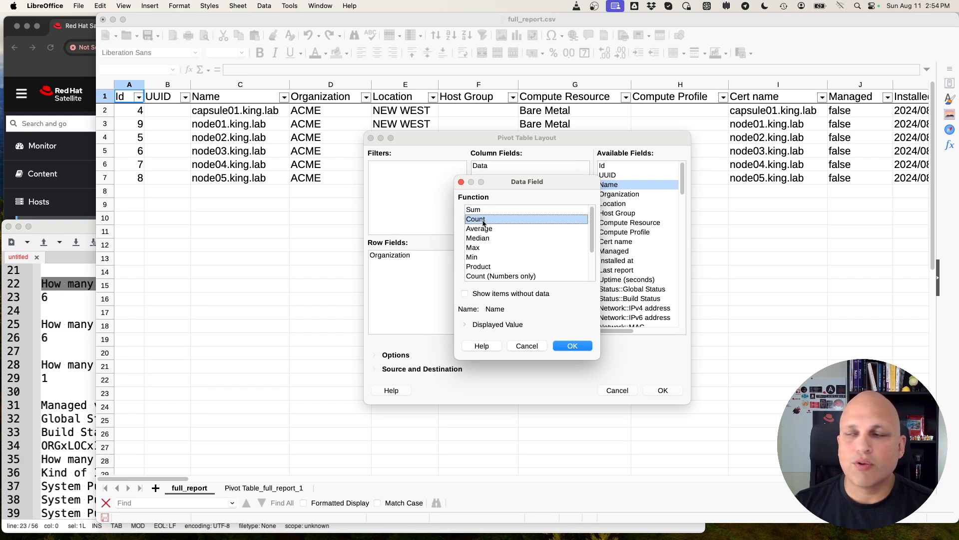
pyautogui.click(580, 348)
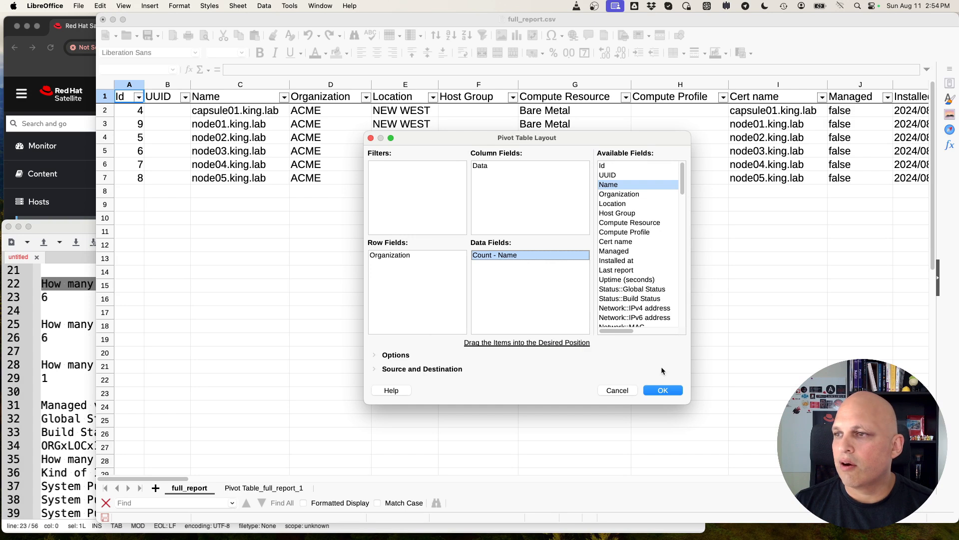
pyautogui.click(661, 390)
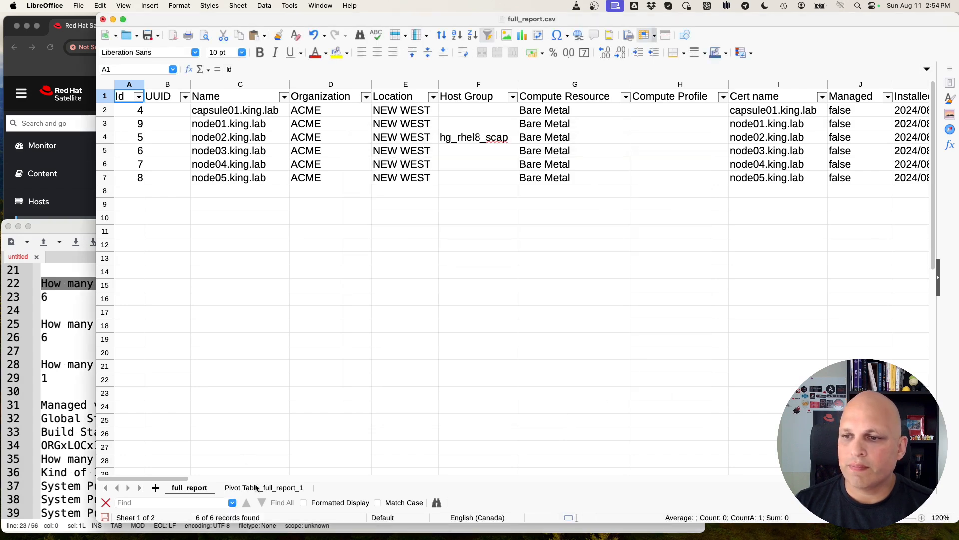
pyautogui.click(256, 489)
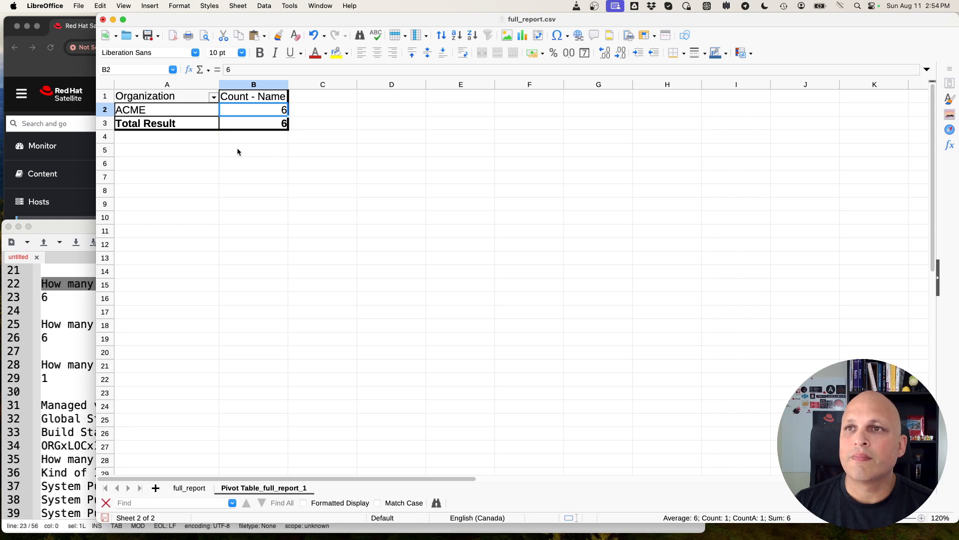
# Cross-check the pivot count on the full_report sheet using the Organization filter's values and the Name entries in C2:C7.
pyautogui.click(190, 488)
pyautogui.click(366, 97)
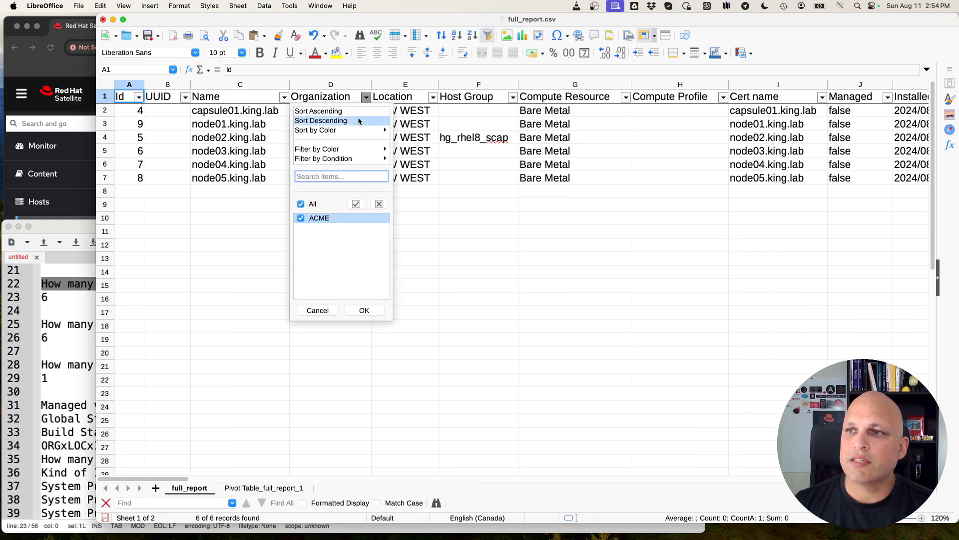
pyautogui.click(323, 311)
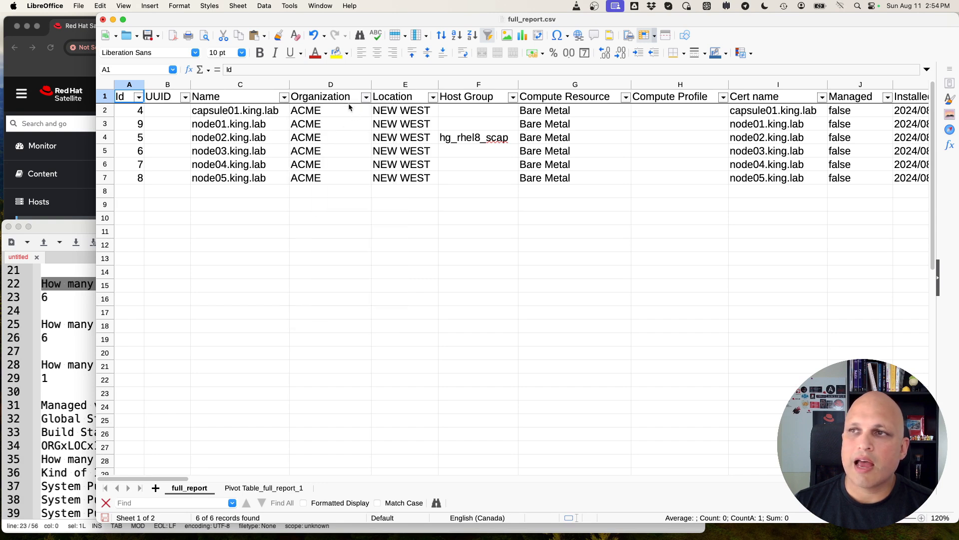
pyautogui.moveTo(264, 113); pyautogui.dragTo(260, 180)
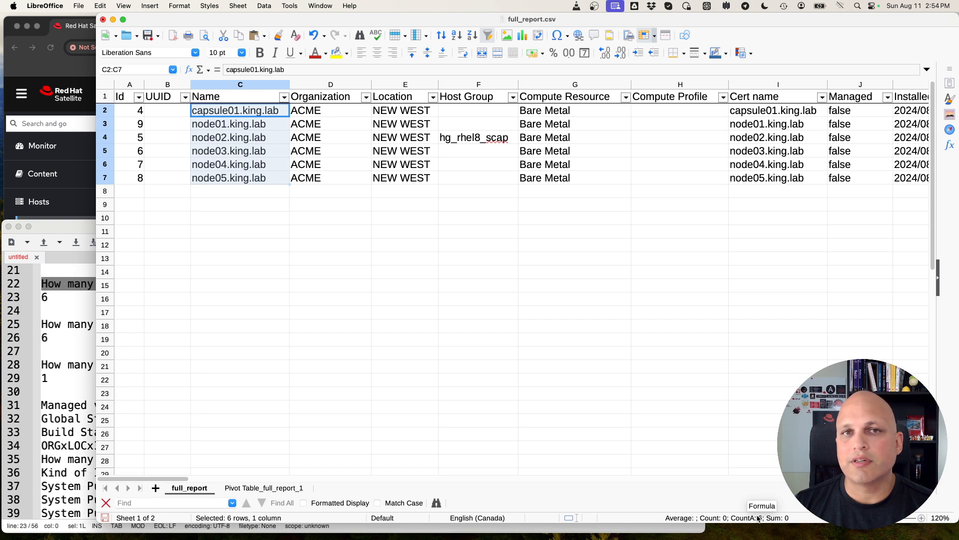
pyautogui.click(435, 272)
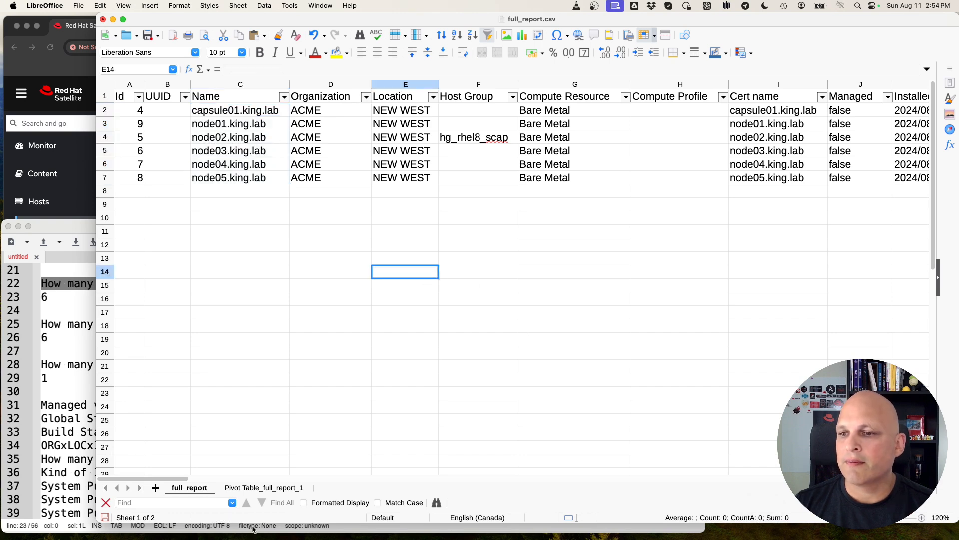
# Add Name as a second row field below Organization in the pivot table and widen column B to fit the host names.
pyautogui.click(262, 489)
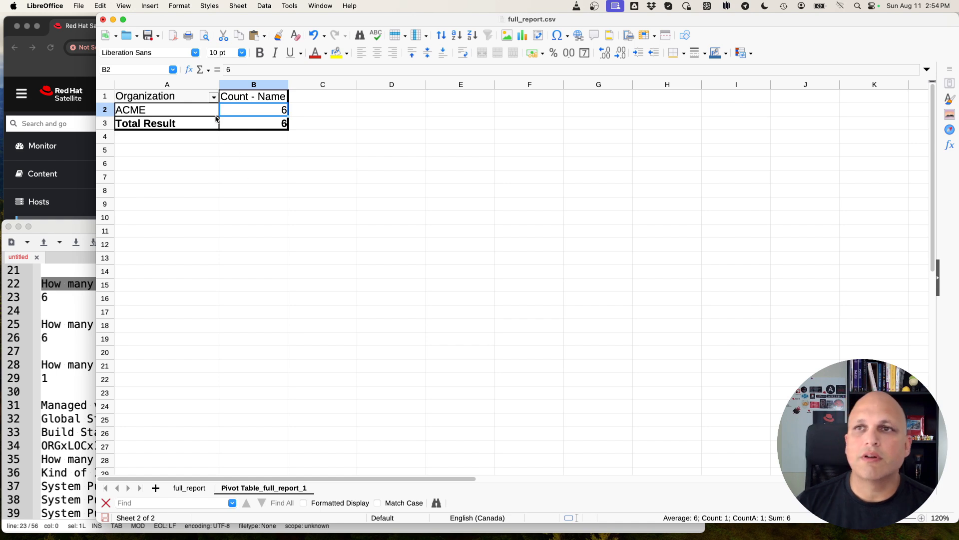
pyautogui.rightClick(186, 114)
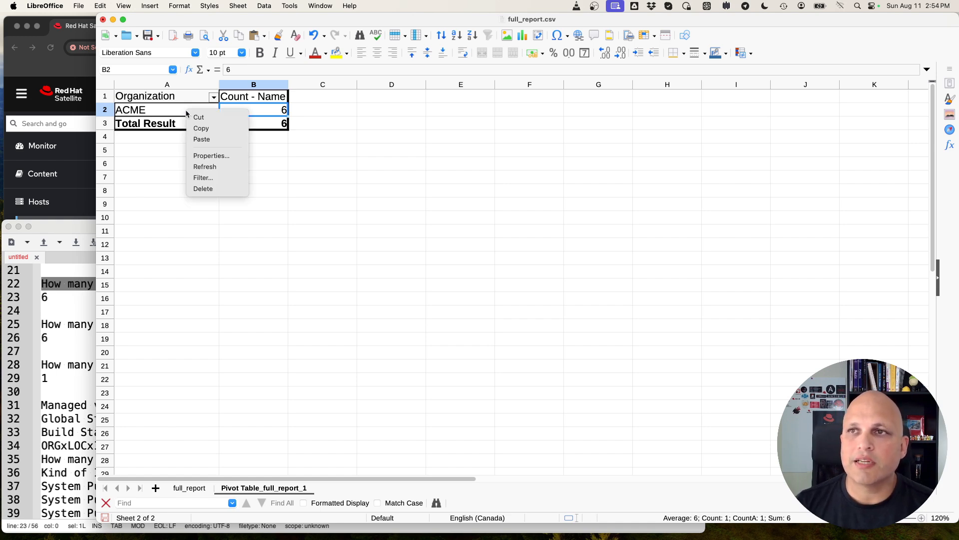
pyautogui.click(218, 157)
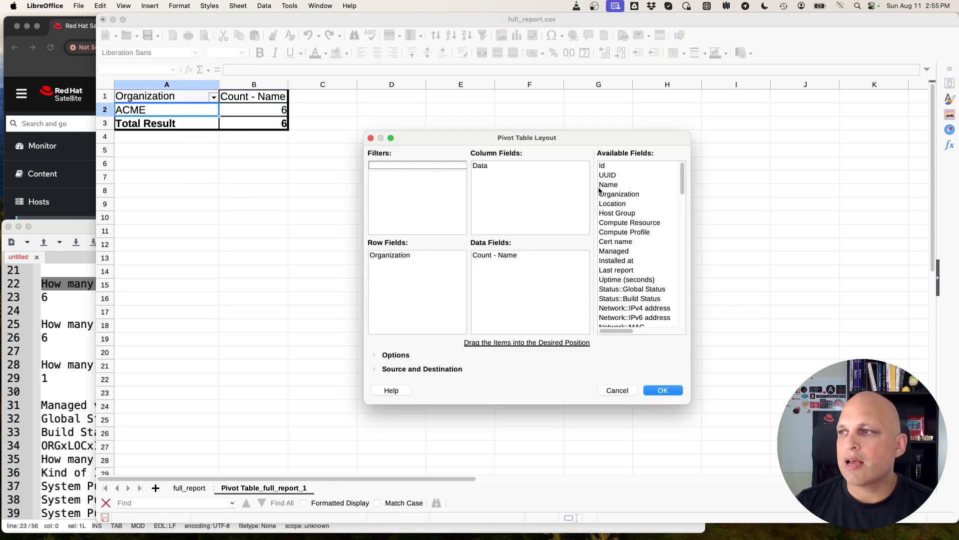
pyautogui.click(609, 185)
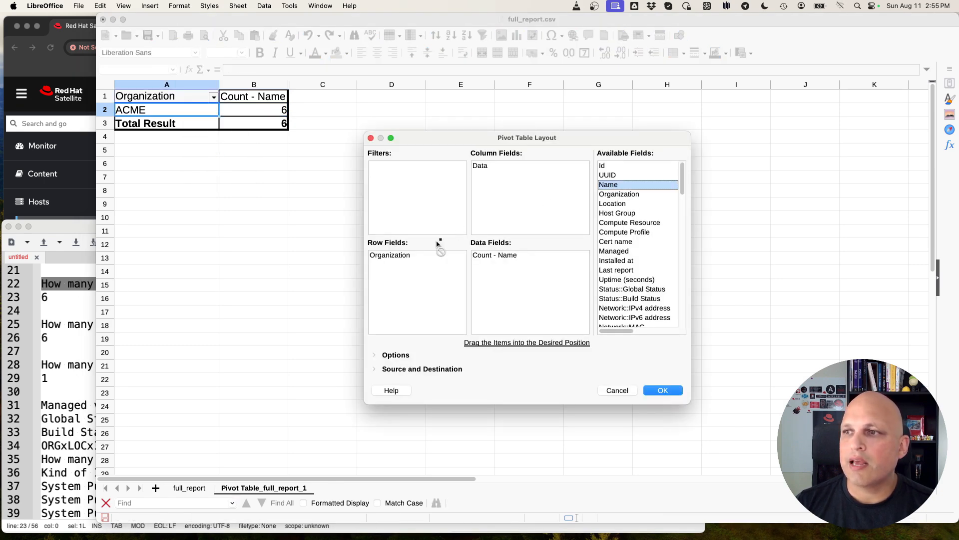
pyautogui.moveTo(411, 276); pyautogui.dragTo(412, 274)
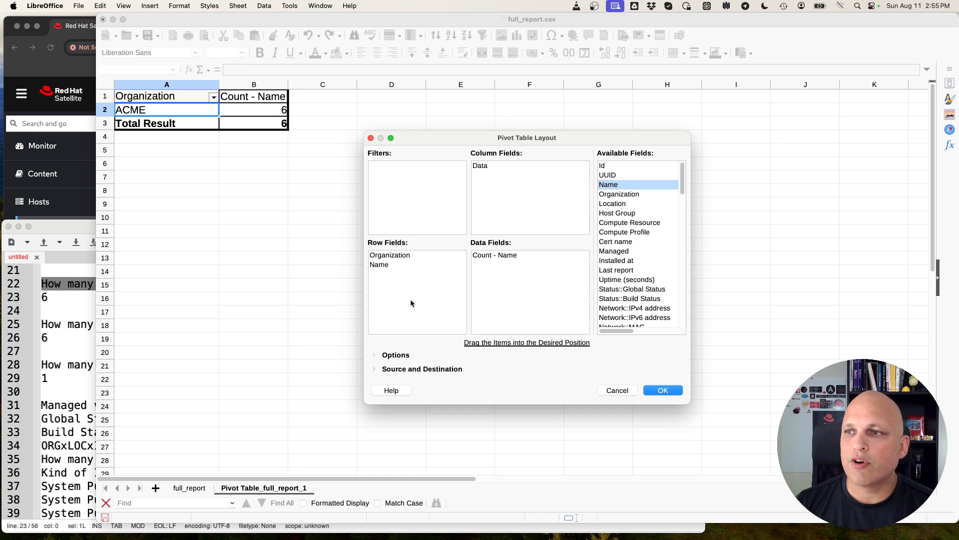
pyautogui.click(405, 257)
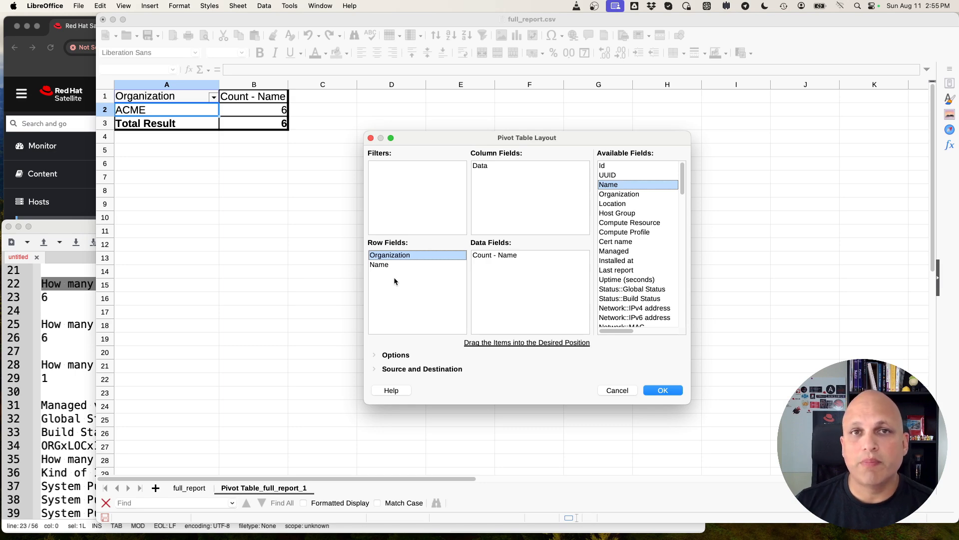
pyautogui.click(670, 391)
pyautogui.moveTo(289, 83); pyautogui.dragTo(340, 84)
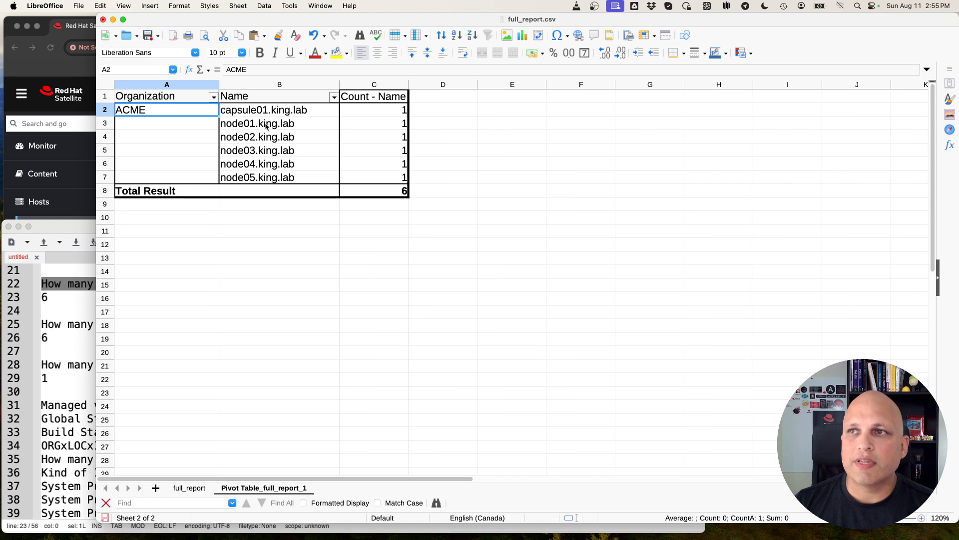
# Inspect the count beside each host name in the pivot table, including the whole range C2:C7.
pyautogui.click(385, 113)
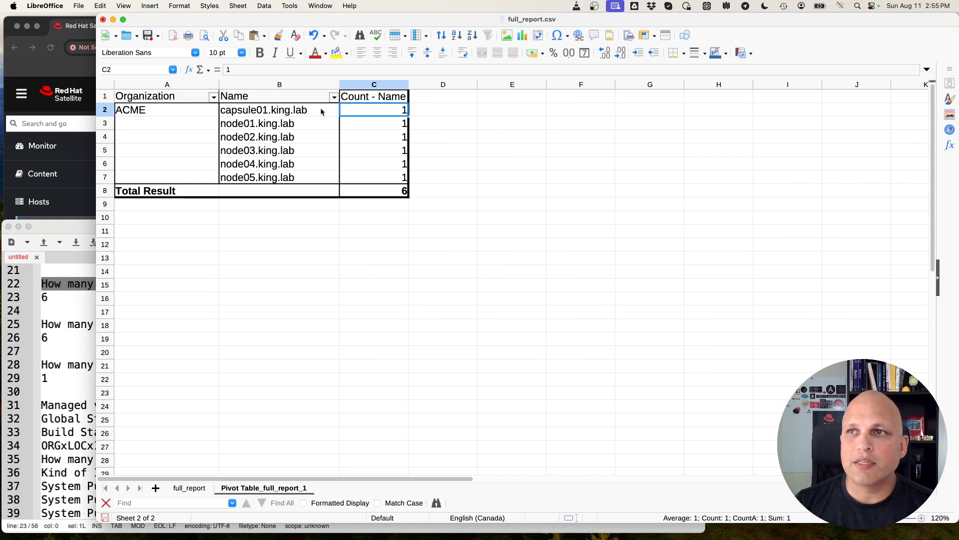
pyautogui.press('Left')
pyautogui.click(390, 126)
pyautogui.click(322, 124)
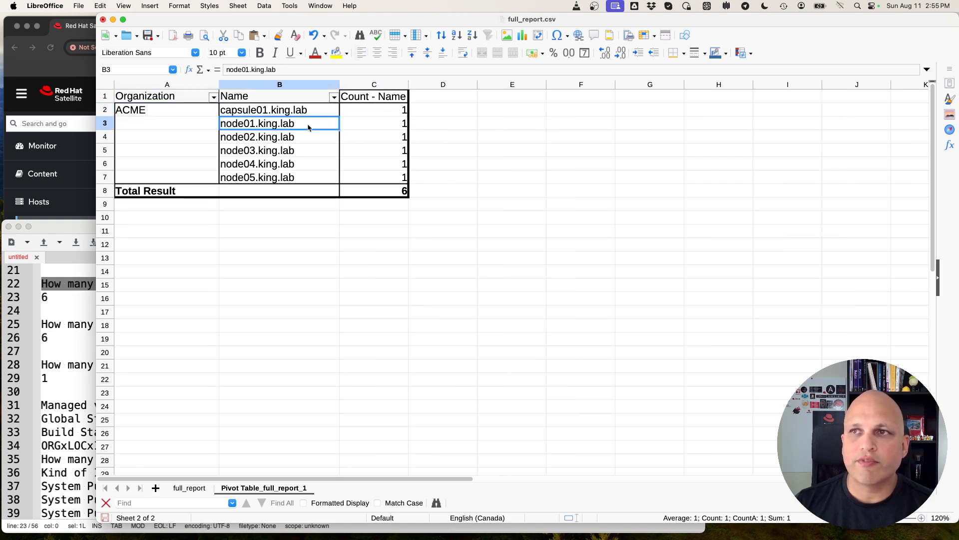
pyautogui.click(382, 134)
pyautogui.click(316, 138)
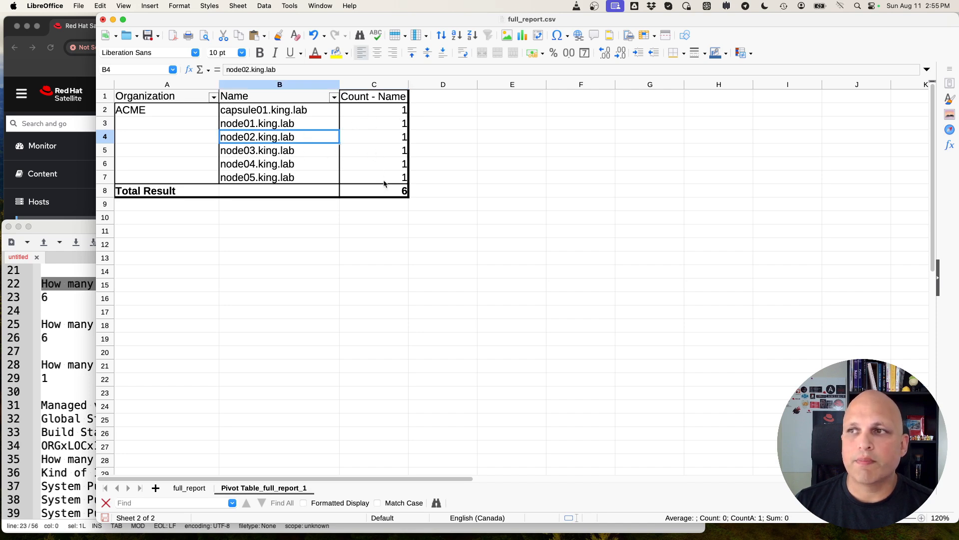
pyautogui.moveTo(364, 110); pyautogui.dragTo(354, 179)
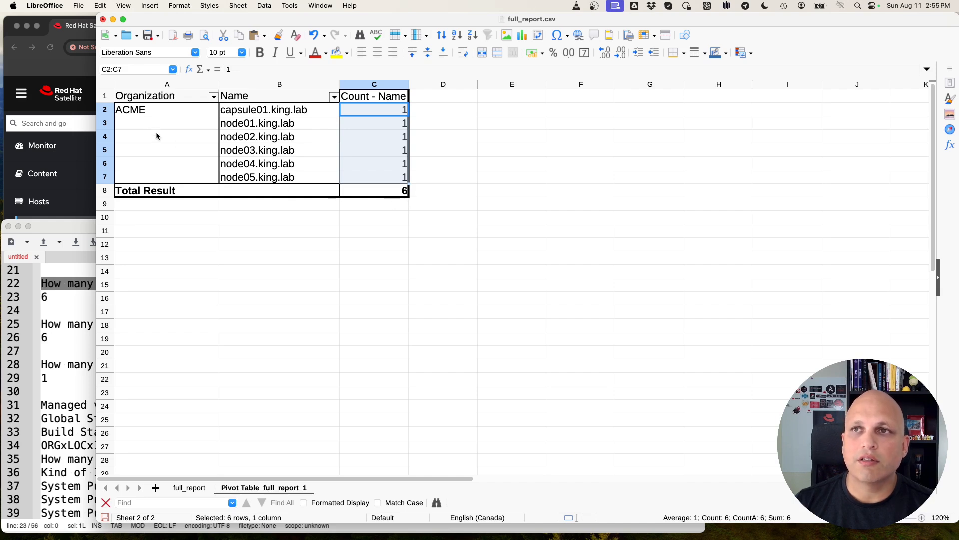
pyautogui.click(191, 147)
pyautogui.rightClick(198, 149)
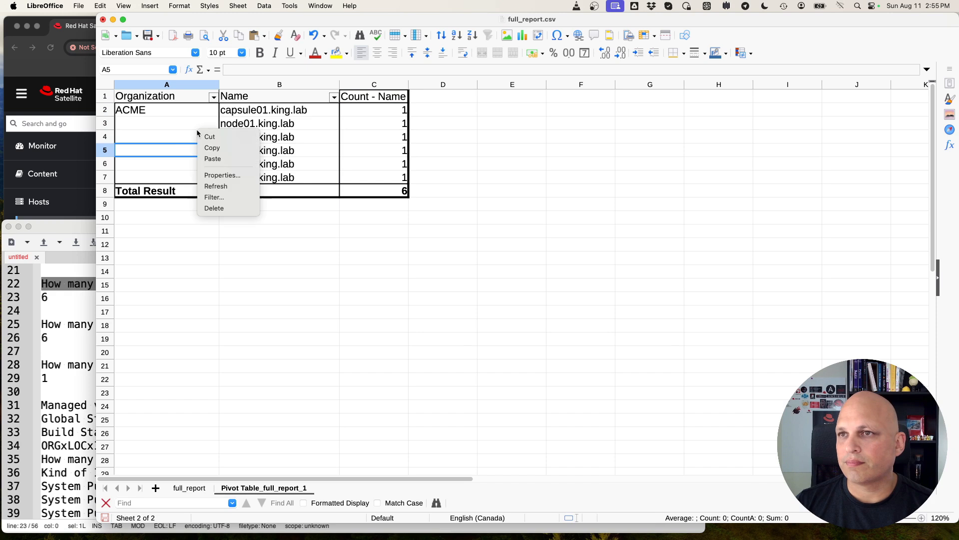
pyautogui.click(233, 175)
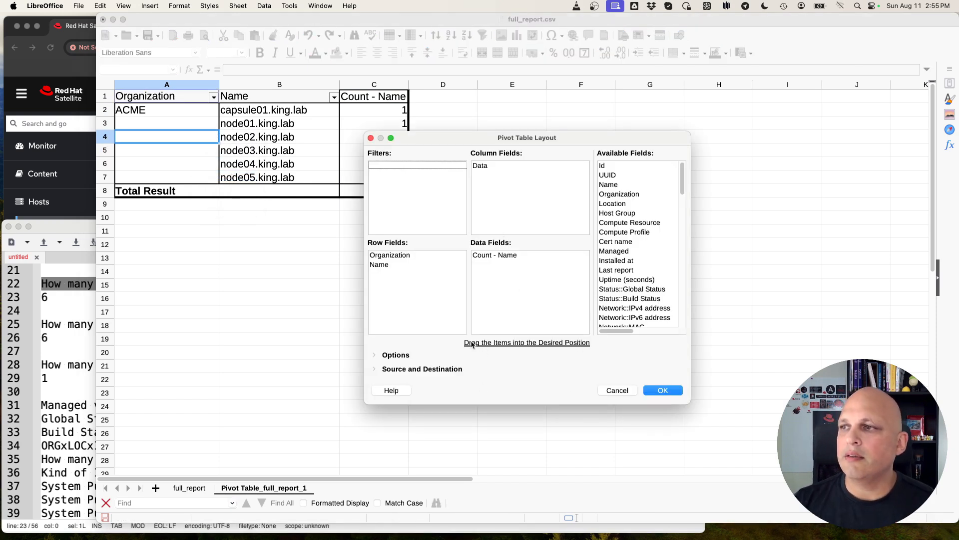
pyautogui.click(622, 392)
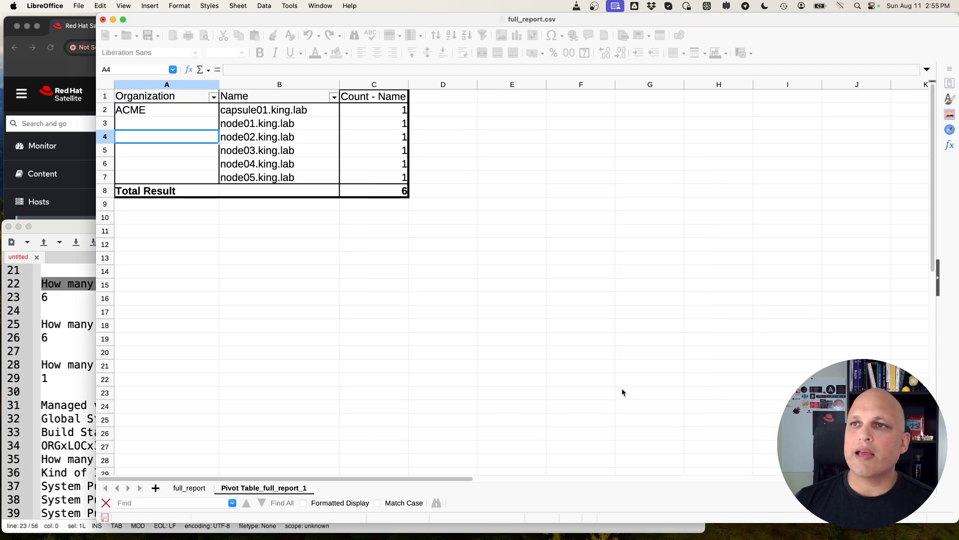
# Duplicate row 7 of the full_report sheet into row 8 and rename the copied host as node06.king.lab.
pyautogui.click(195, 487)
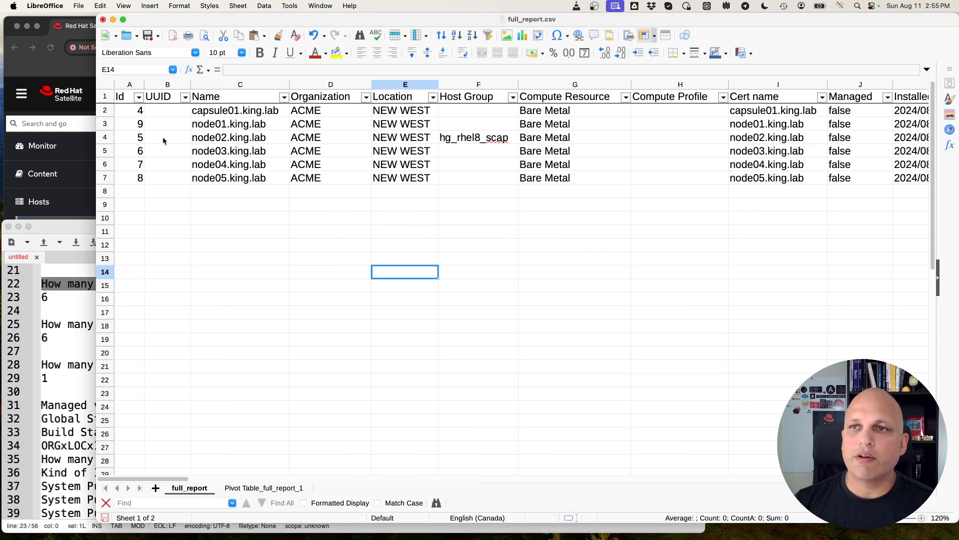
pyautogui.click(104, 178)
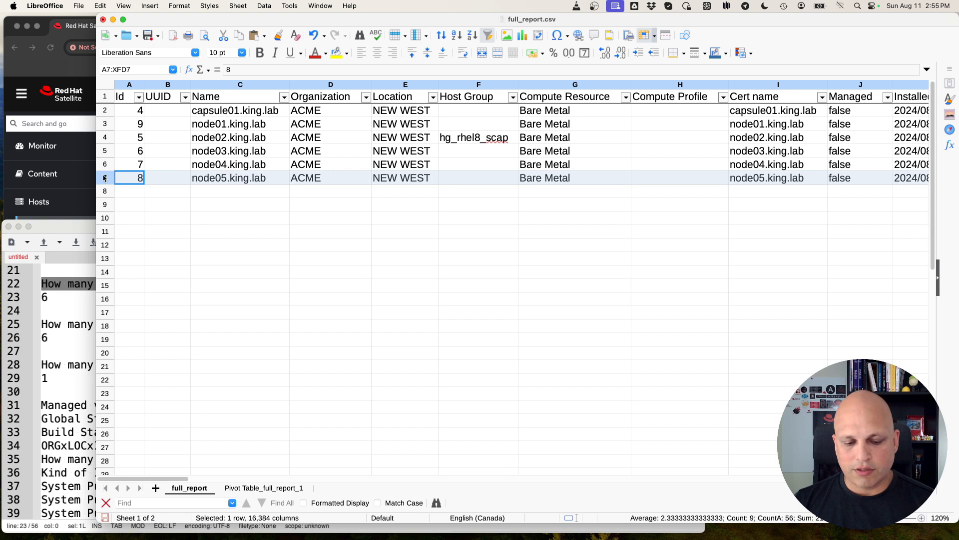
pyautogui.press('super+c')
pyautogui.click(105, 192)
pyautogui.press('super+v')
pyautogui.doubleClick(228, 191)
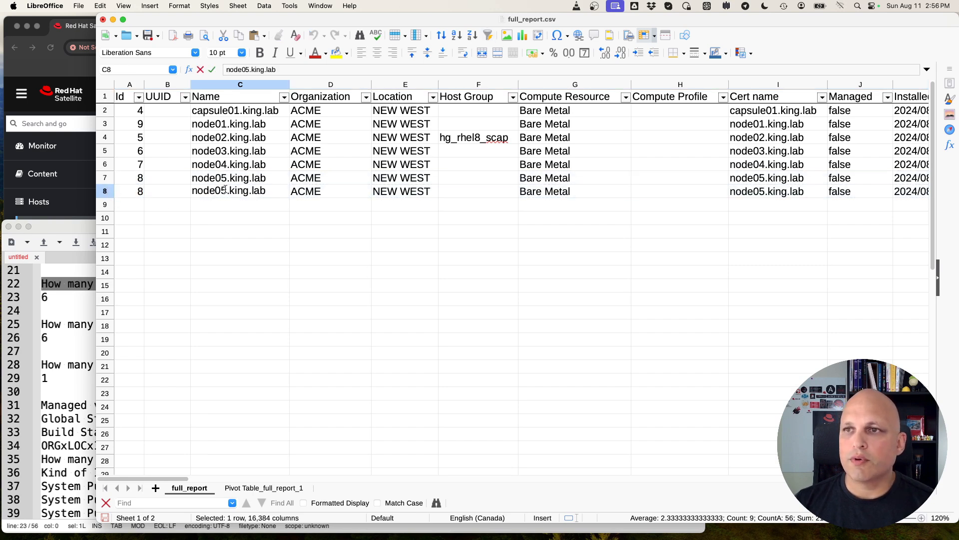
pyautogui.press('Return')
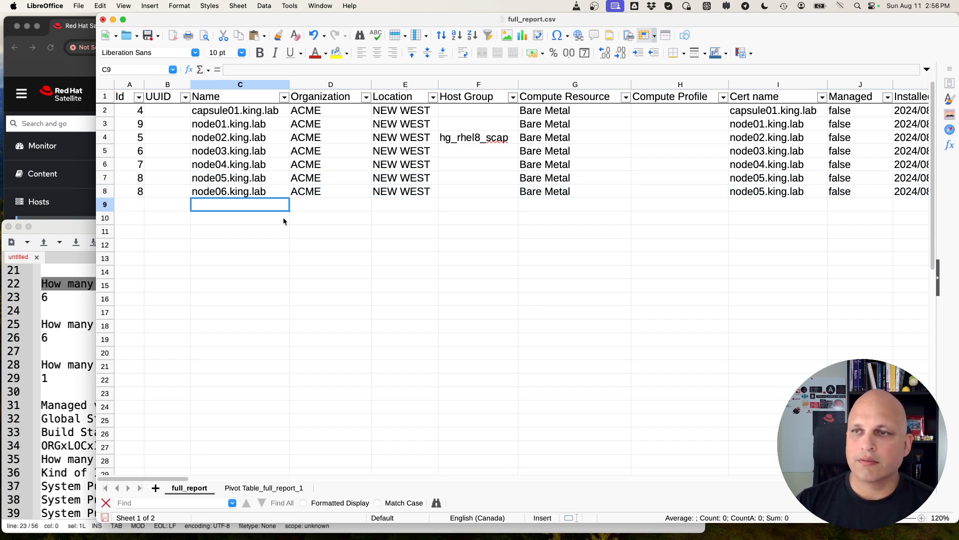
# Refresh the pivot table on the Pivot Table_full_report_1 sheet after the new host row.
pyautogui.click(253, 488)
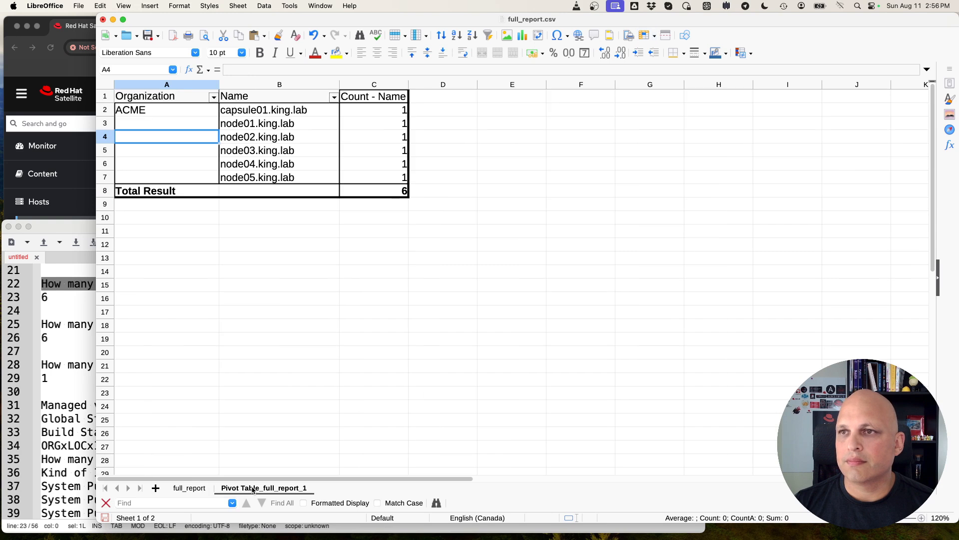
pyautogui.rightClick(199, 138)
pyautogui.click(238, 196)
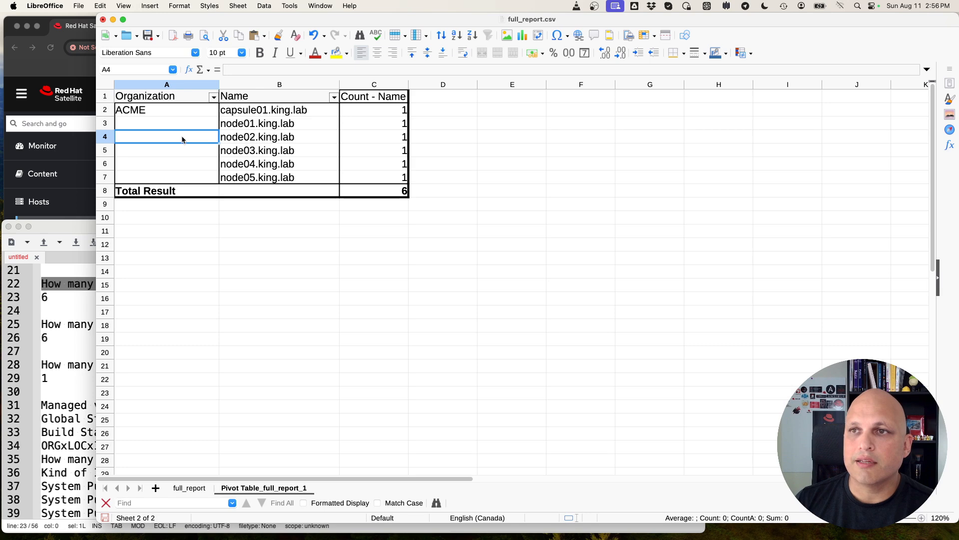
# Extend the pivot table's source selection to $full_report.$A$1:$CB$700, checking the last data column on full_report, and view the updated table.
pyautogui.rightClick(174, 158)
pyautogui.click(217, 204)
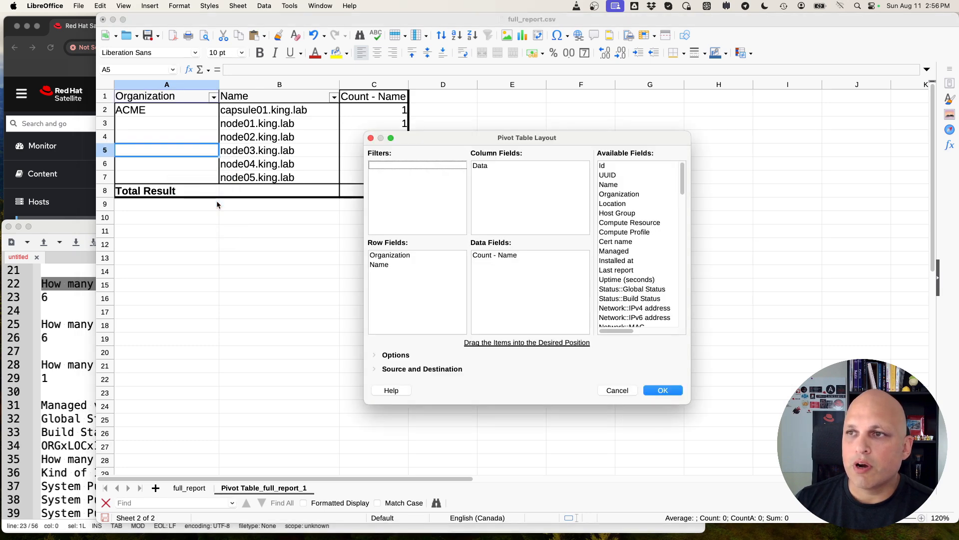
pyautogui.click(373, 369)
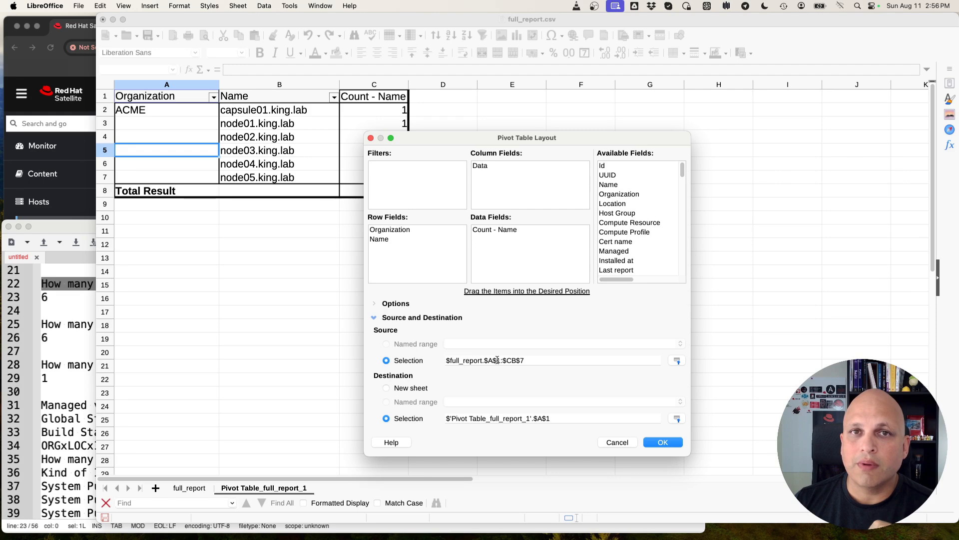
pyautogui.click(175, 485)
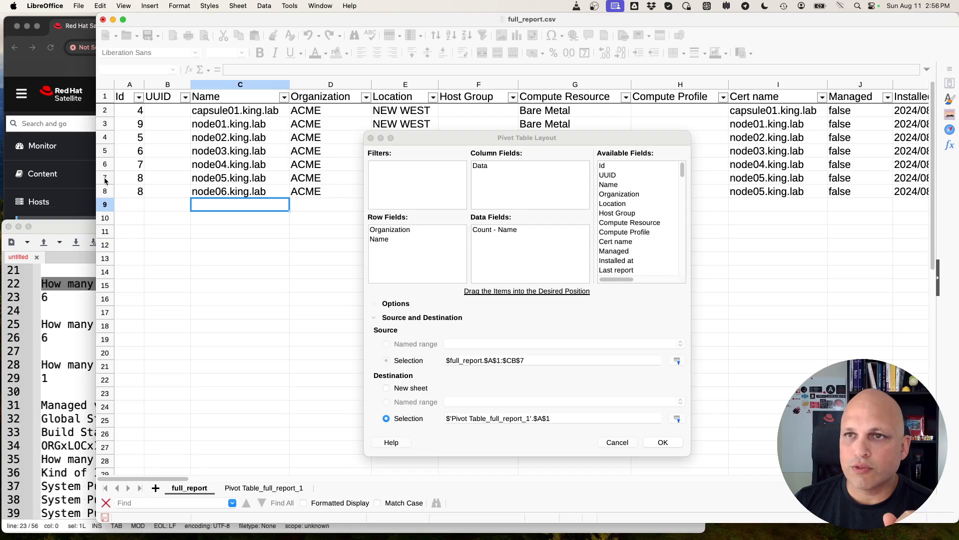
pyautogui.moveTo(154, 478); pyautogui.dragTo(850, 514)
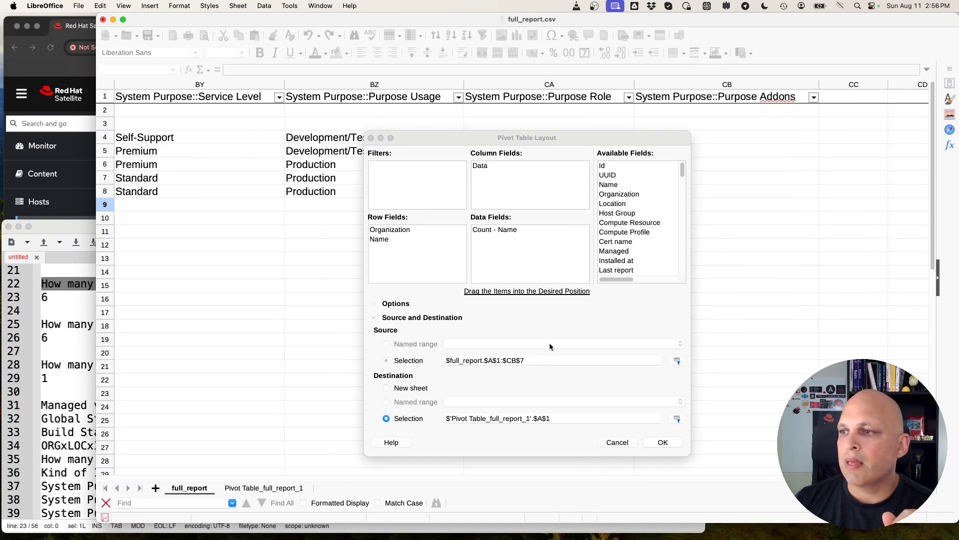
pyautogui.moveTo(851, 480); pyautogui.dragTo(122, 474)
pyautogui.click(540, 359)
pyautogui.click(546, 358)
pyautogui.write('00')
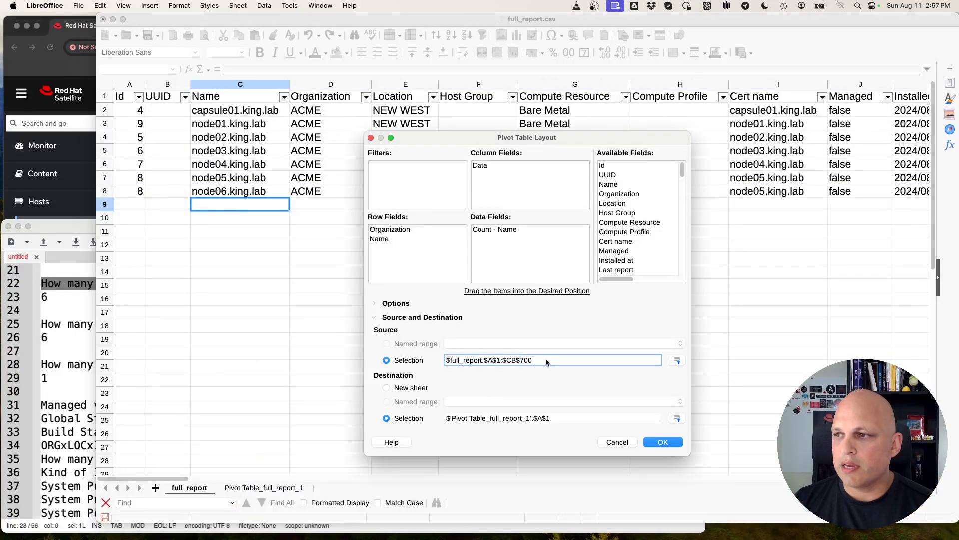
pyautogui.click(664, 442)
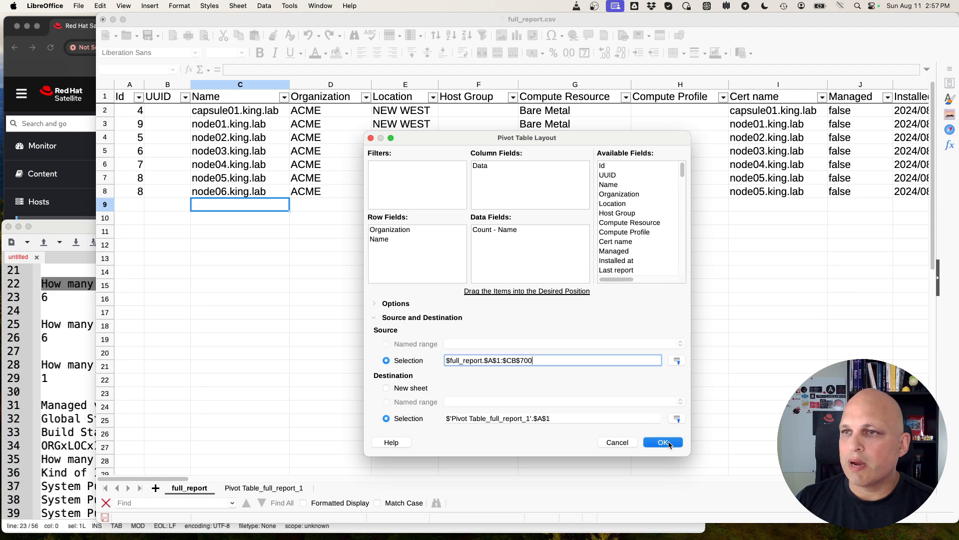
pyautogui.click(253, 489)
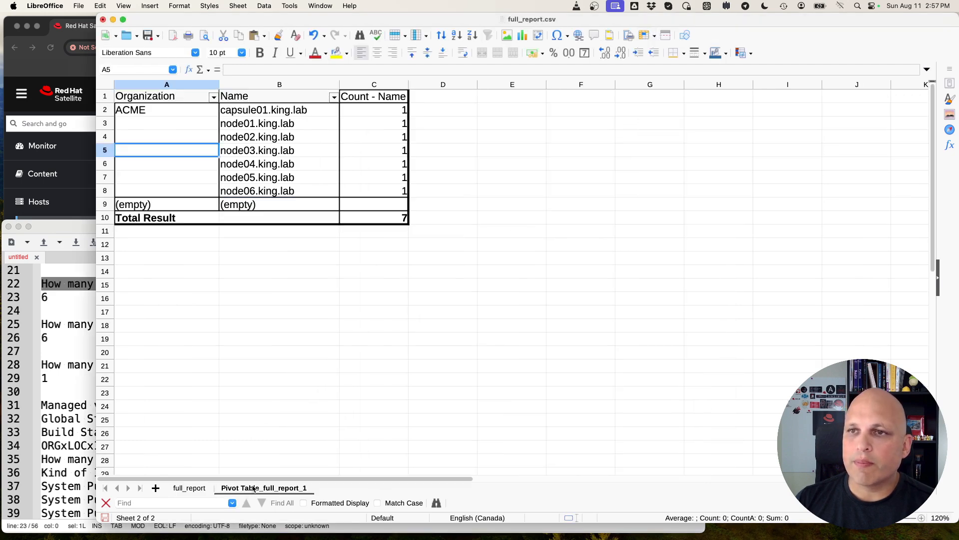
# Compare the host rows on the full_report sheet with the pivot table and refresh the table.
pyautogui.click(195, 492)
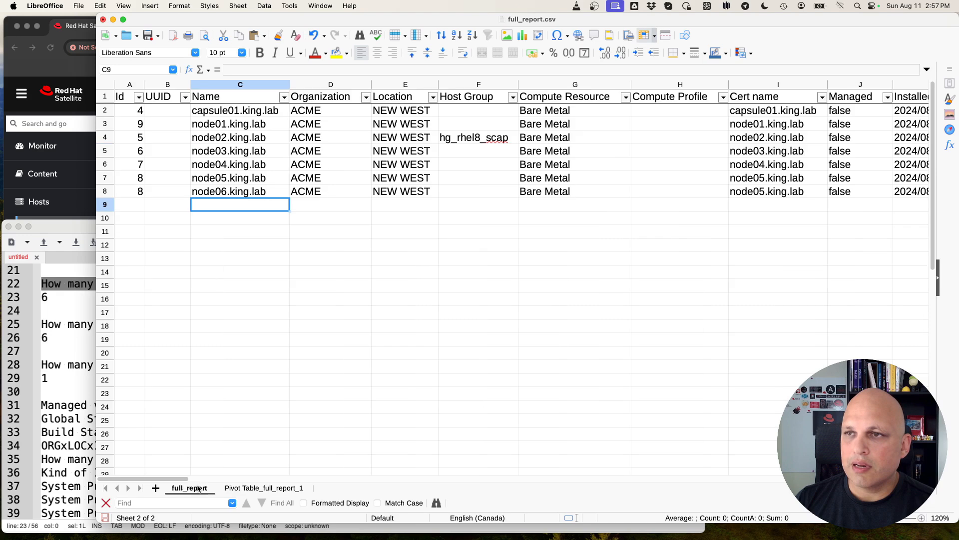
pyautogui.click(255, 489)
pyautogui.rightClick(152, 168)
pyautogui.click(170, 222)
pyautogui.press('Down')
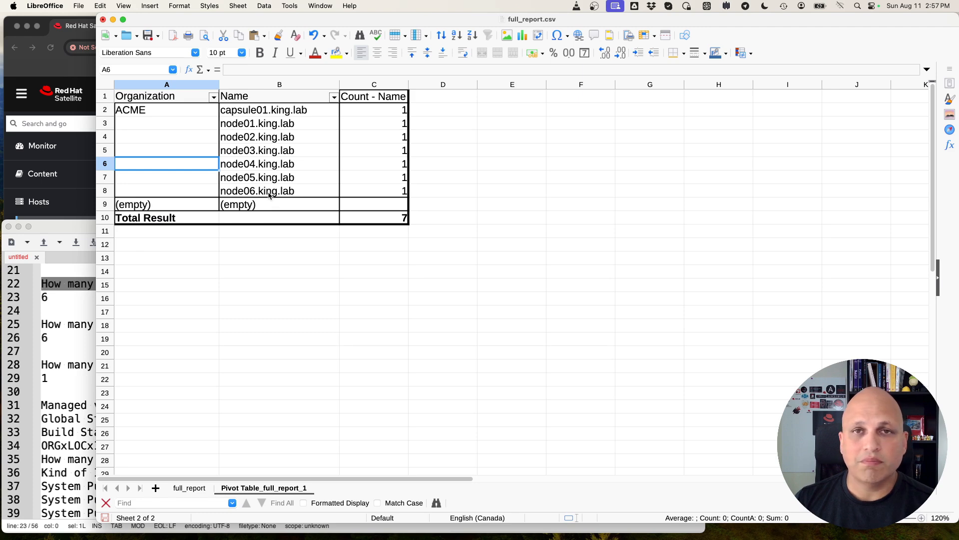
# Copy row 8 of the full_report sheet into row 9 and rename the copied host as node07.king.lab.
pyautogui.click(194, 489)
pyautogui.click(104, 190)
pyautogui.rightClick(106, 192)
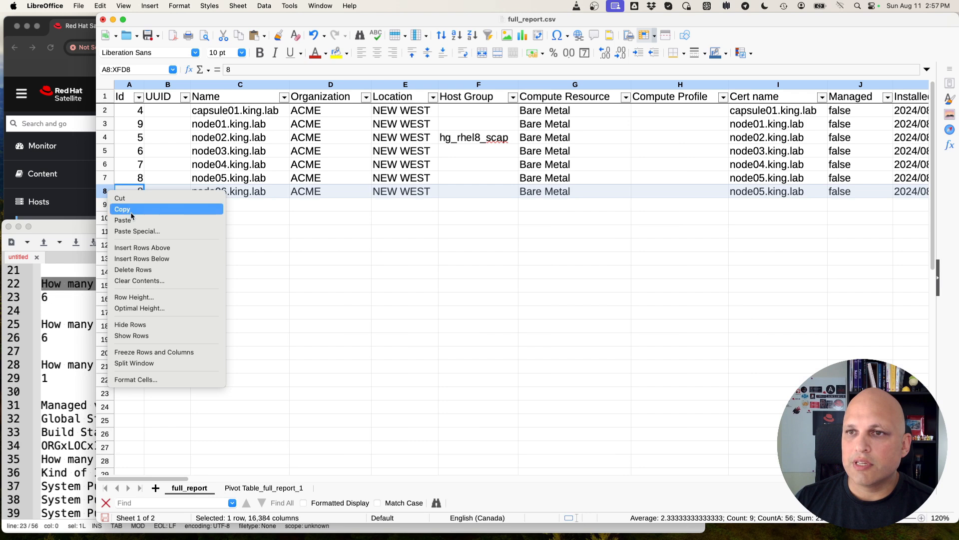
pyautogui.click(132, 209)
pyautogui.click(139, 203)
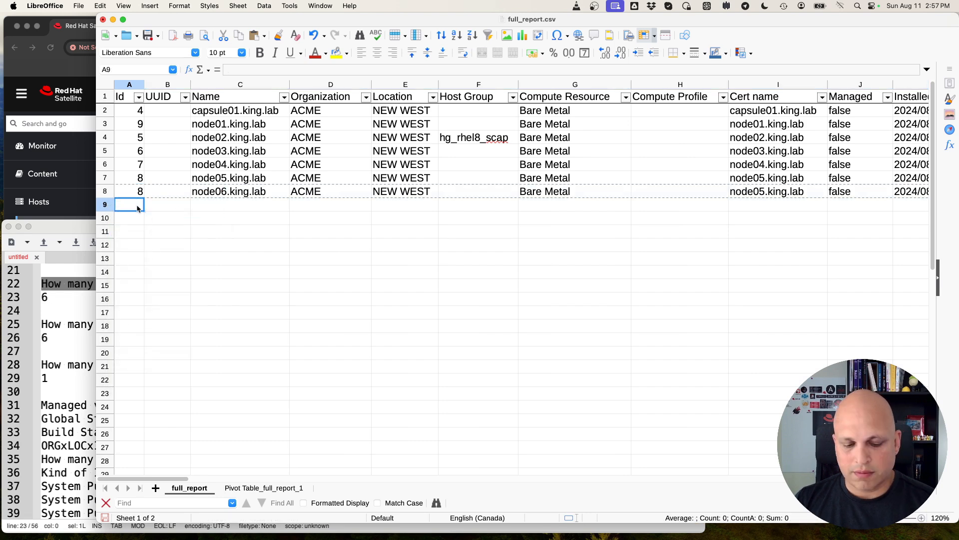
pyautogui.press('super+v')
pyautogui.doubleClick(225, 206)
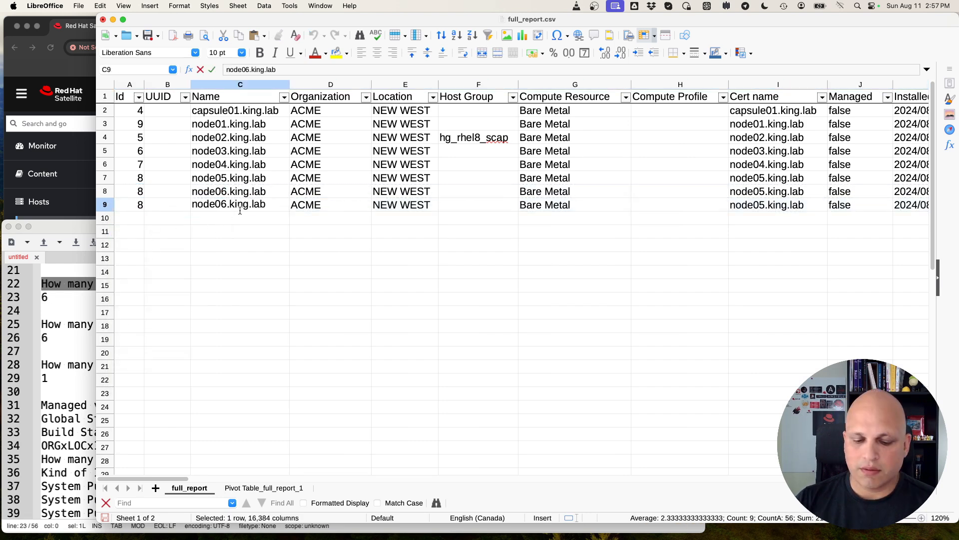
pyautogui.press('BackSpace')
pyautogui.write('7')
pyautogui.press('Return')
# Refresh the pivot table to include the node07.king.lab row and compare it with the full_report sheet.
pyautogui.click(244, 488)
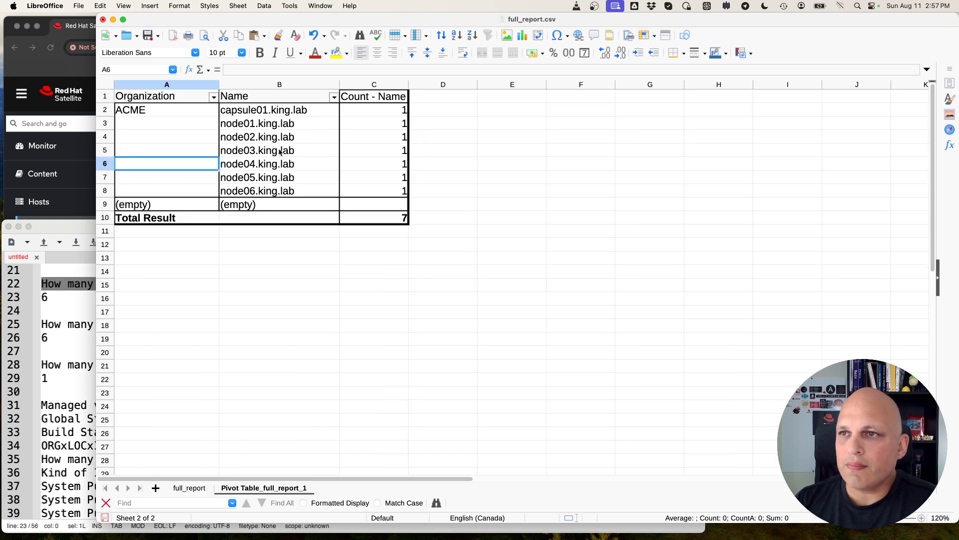
pyautogui.rightClick(160, 155)
pyautogui.click(194, 207)
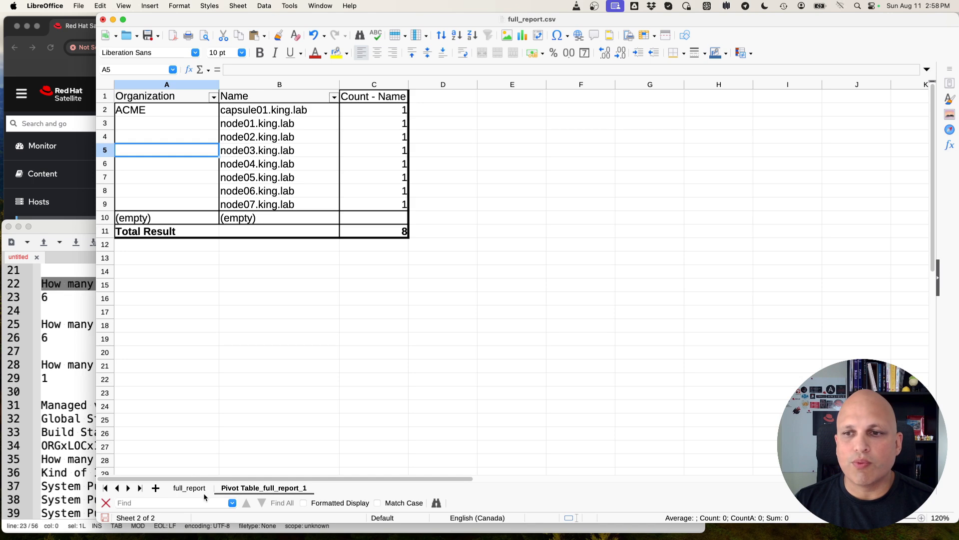
pyautogui.click(199, 488)
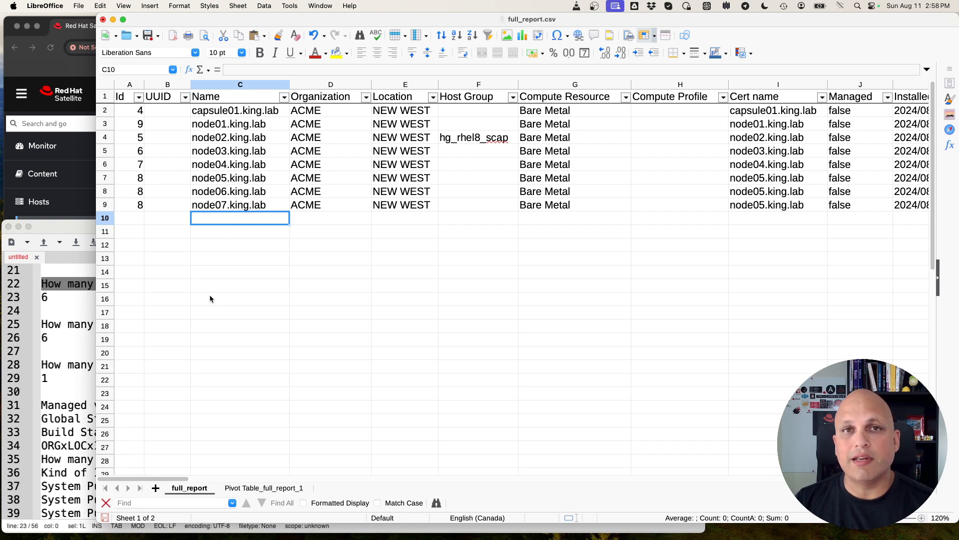
pyautogui.click(265, 488)
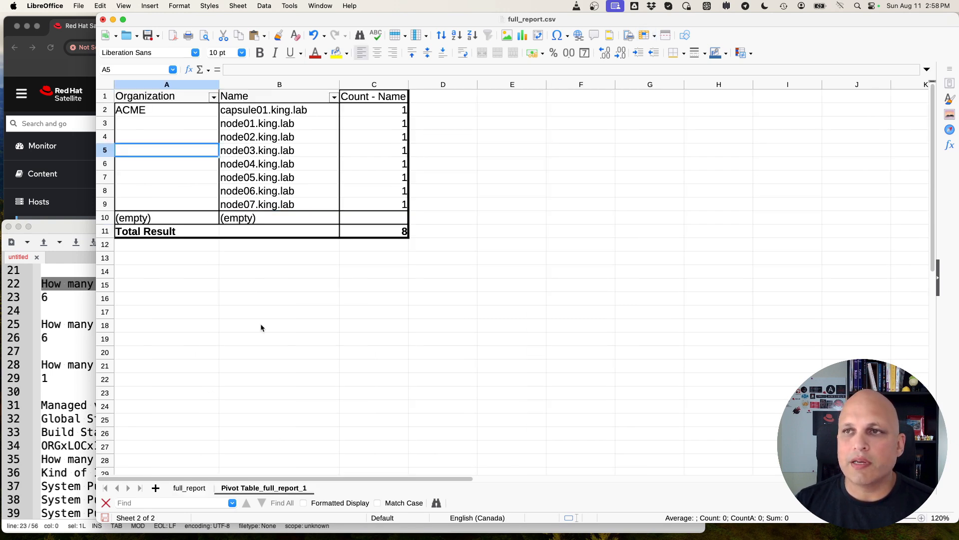
pyautogui.rightClick(168, 139)
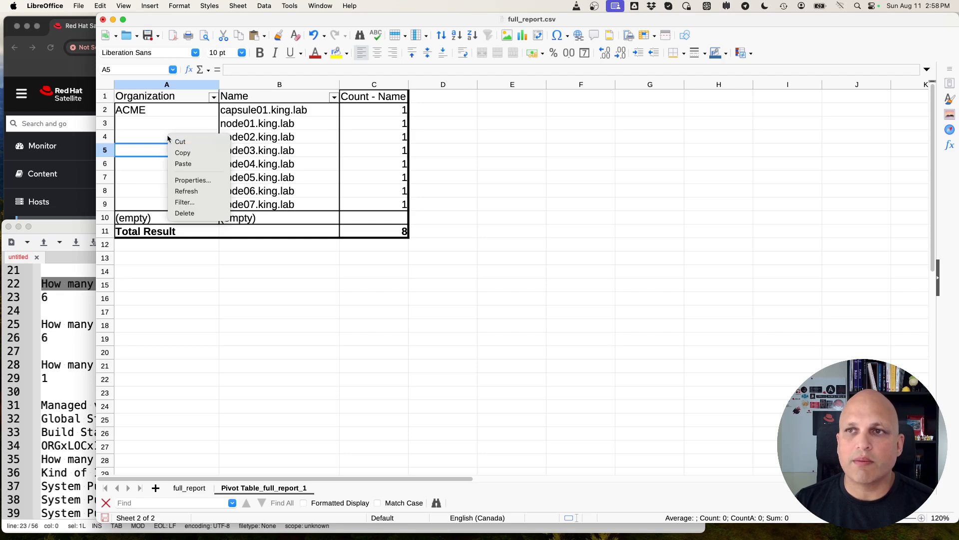
pyautogui.click(195, 191)
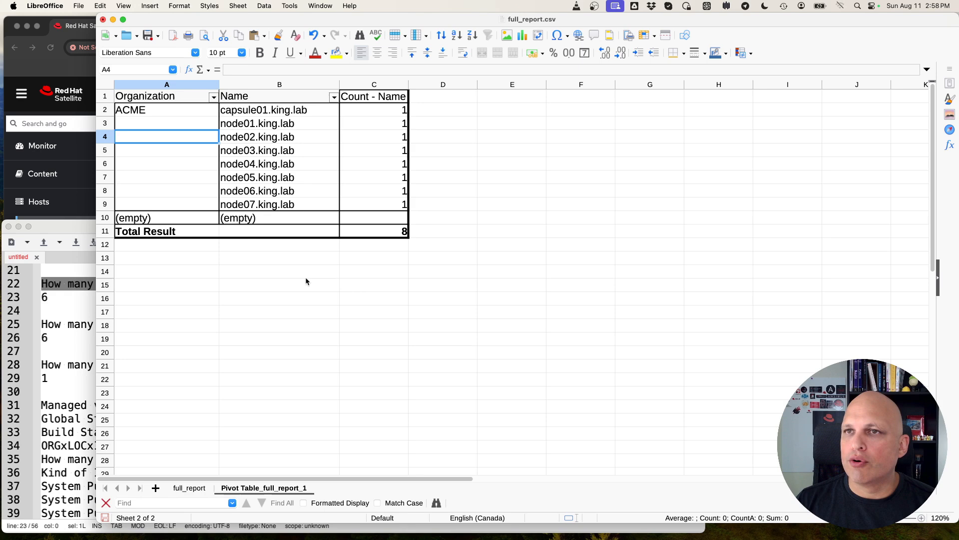
# Set the pivot table's options to ignore empty rows and apply the layout.
pyautogui.rightClick(173, 158)
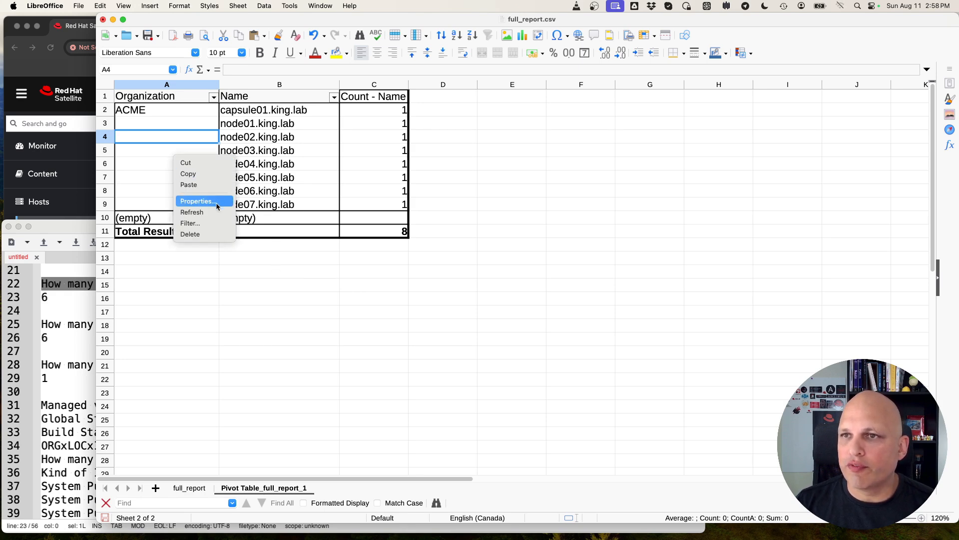
pyautogui.click(198, 201)
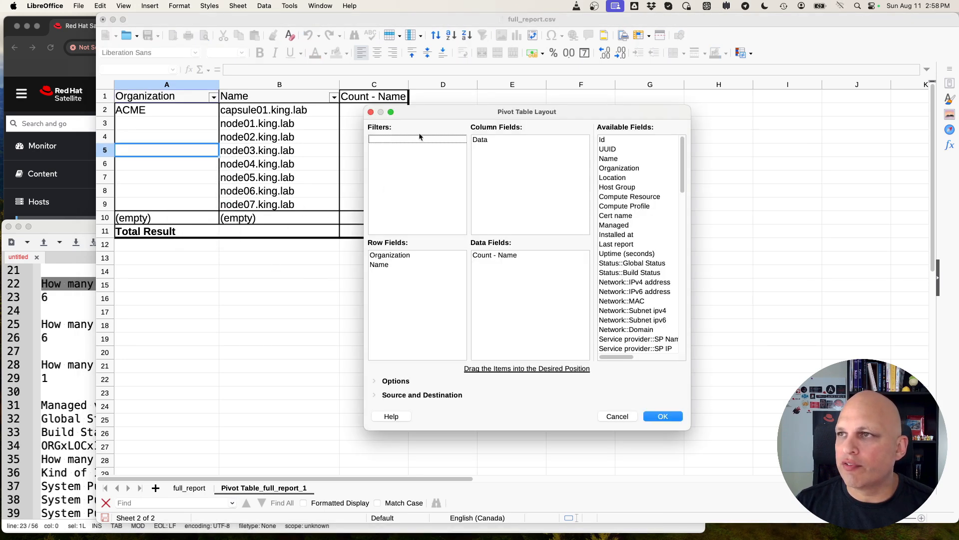
pyautogui.click(444, 382)
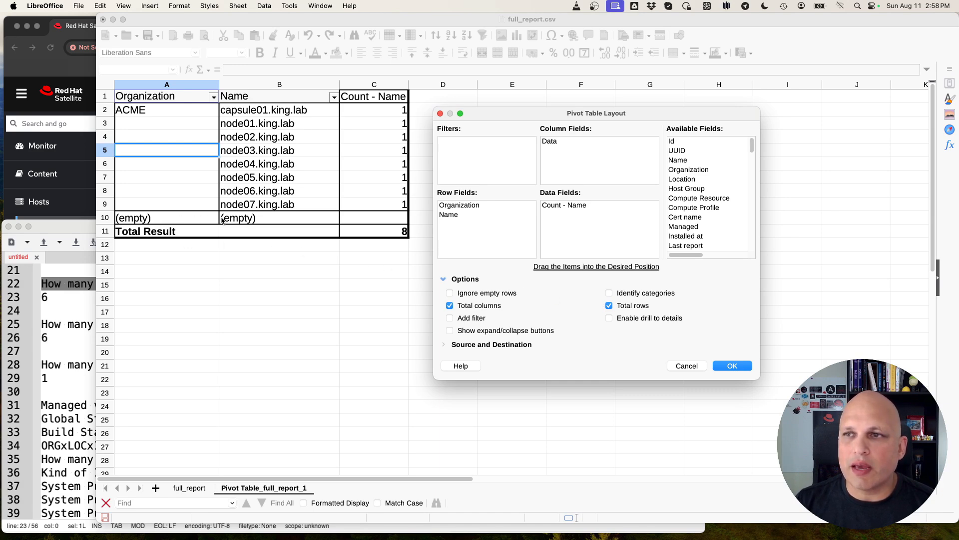
pyautogui.click(449, 293)
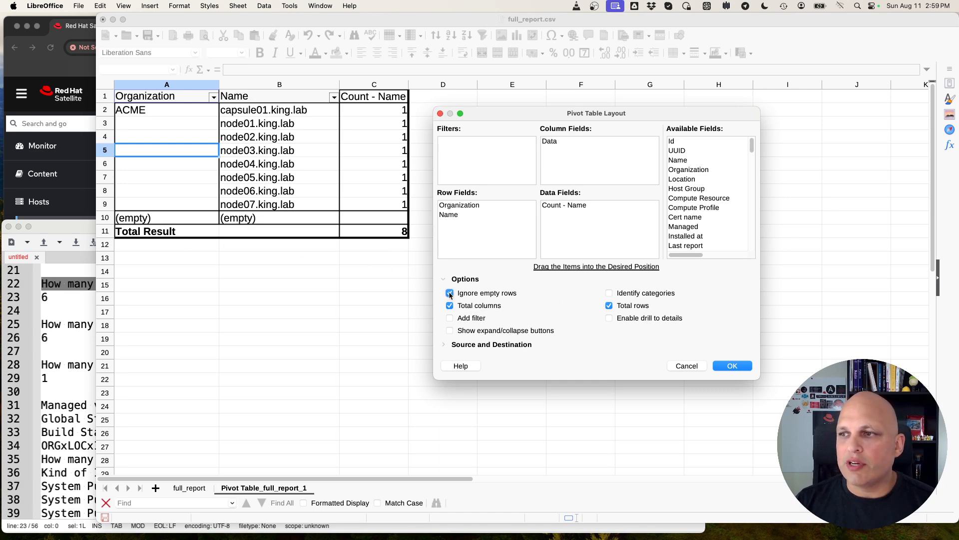
pyautogui.click(732, 365)
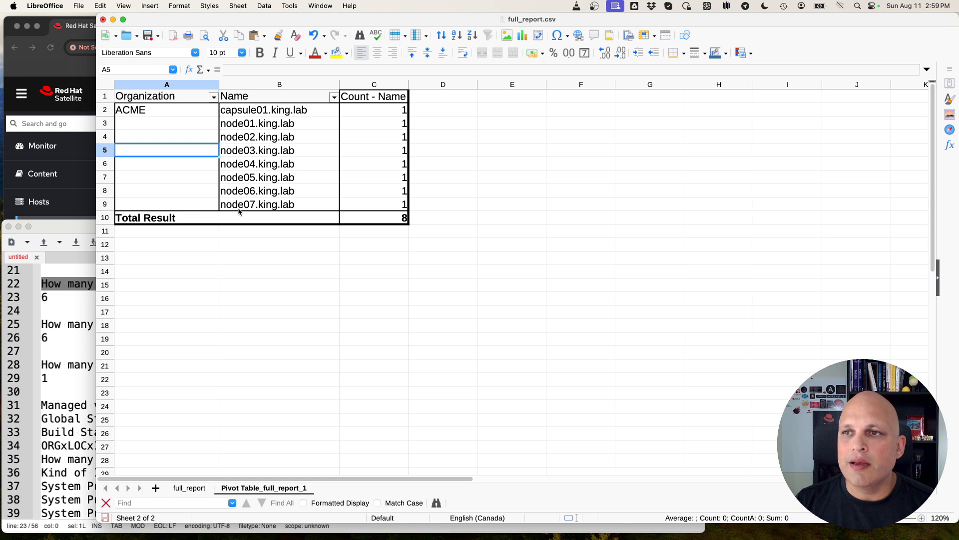
# Turn on the expand/collapse buttons and drill to details for the pivot table and apply the layout.
pyautogui.rightClick(195, 159)
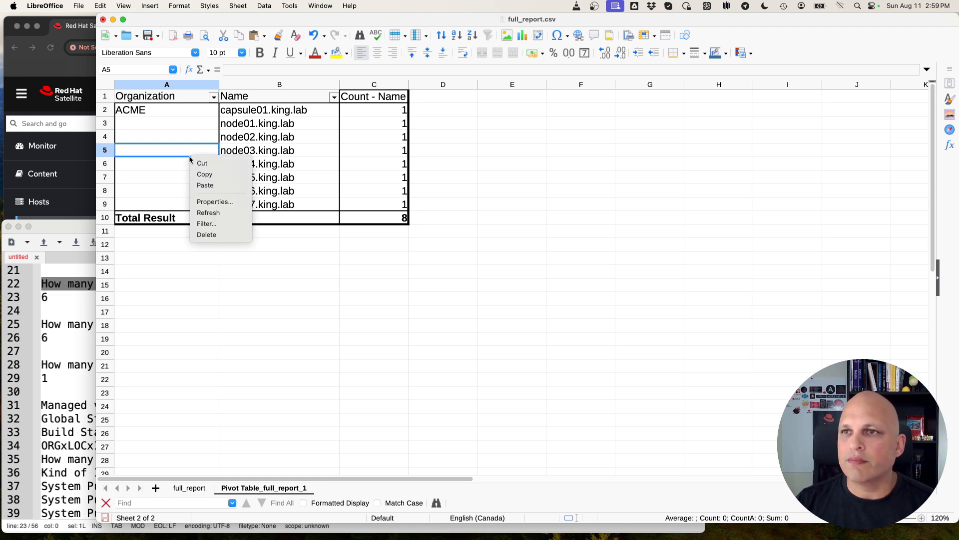
pyautogui.click(215, 201)
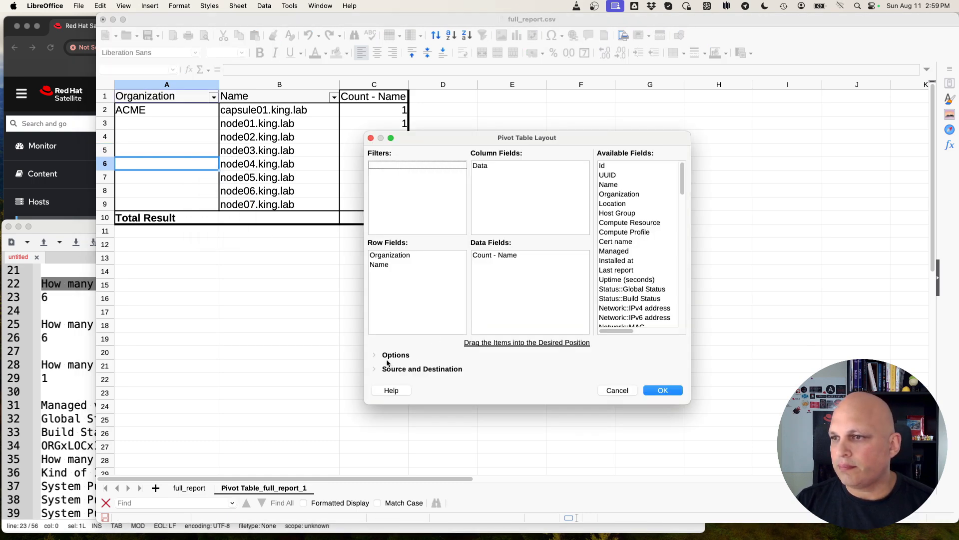
pyautogui.click(393, 355)
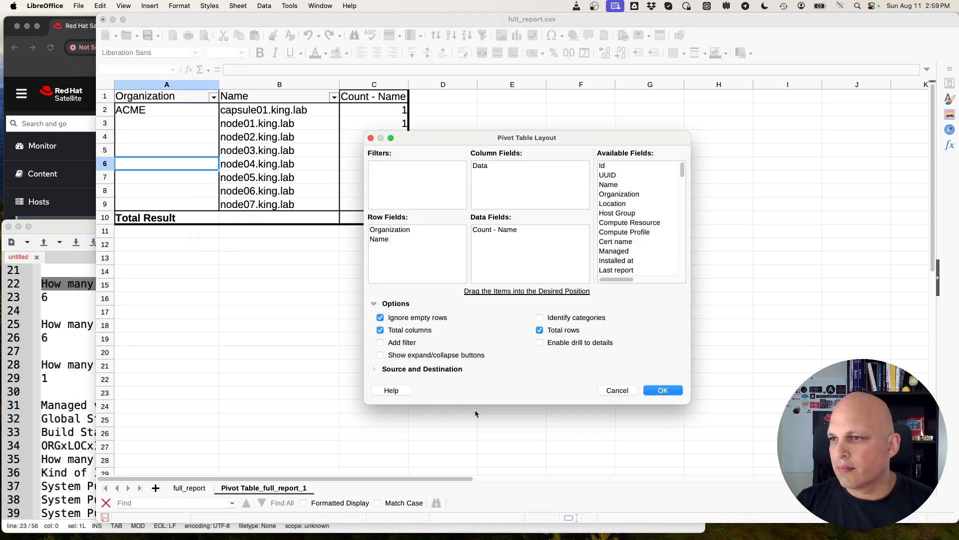
pyautogui.click(415, 356)
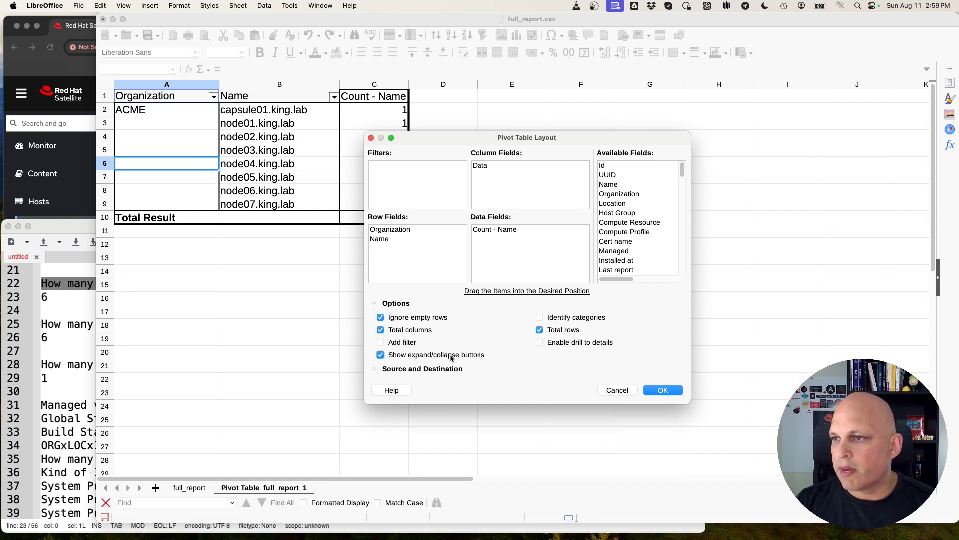
pyautogui.click(583, 345)
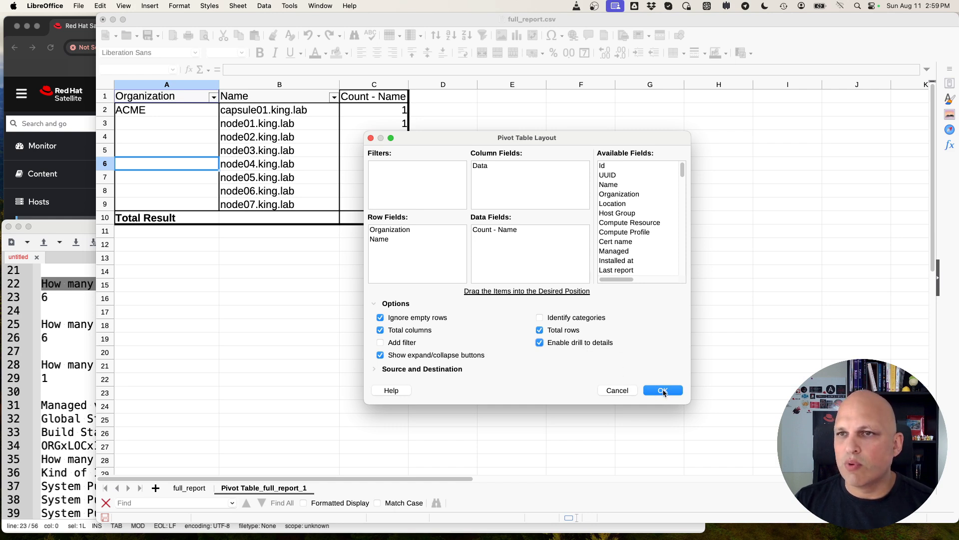
pyautogui.click(663, 392)
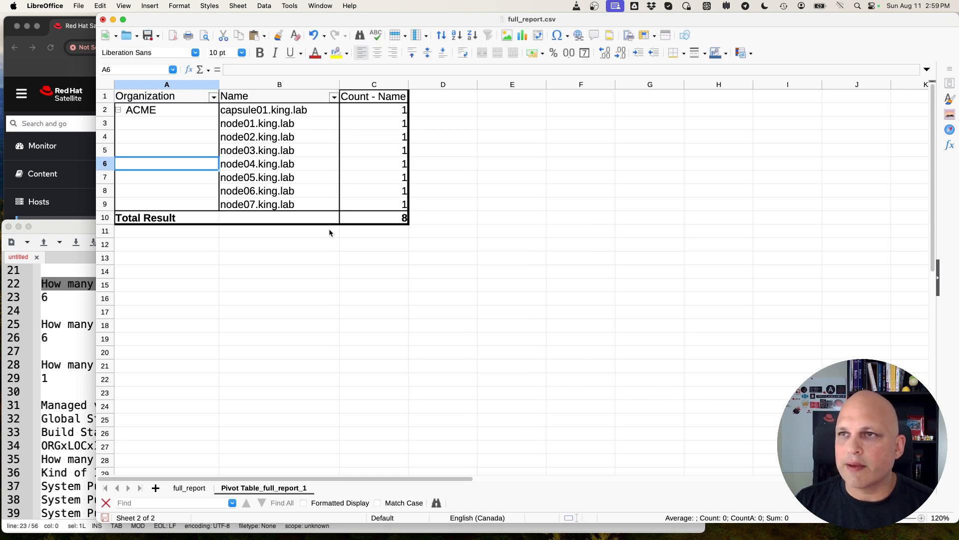
# Collapse the ACME group in the pivot table to view its count and expand it again.
pyautogui.click(119, 111)
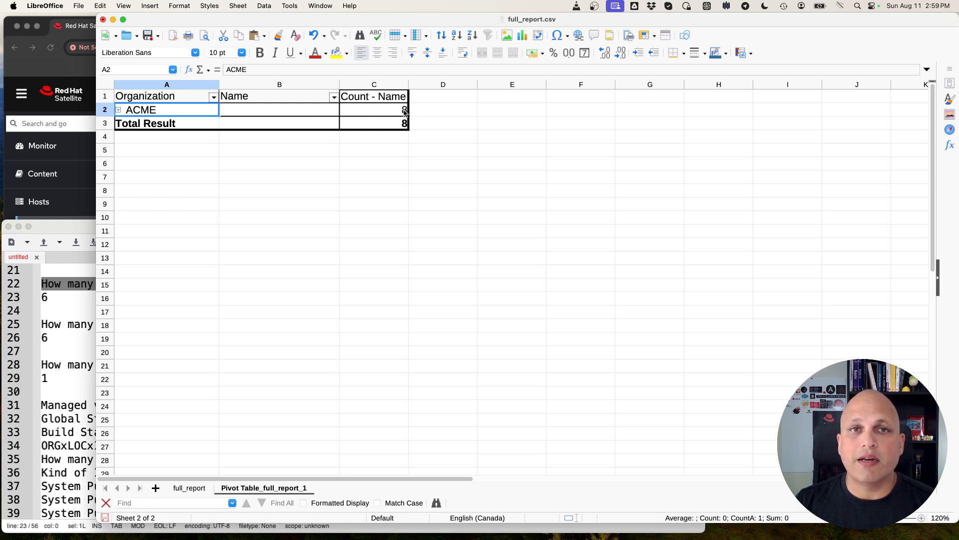
pyautogui.click(119, 111)
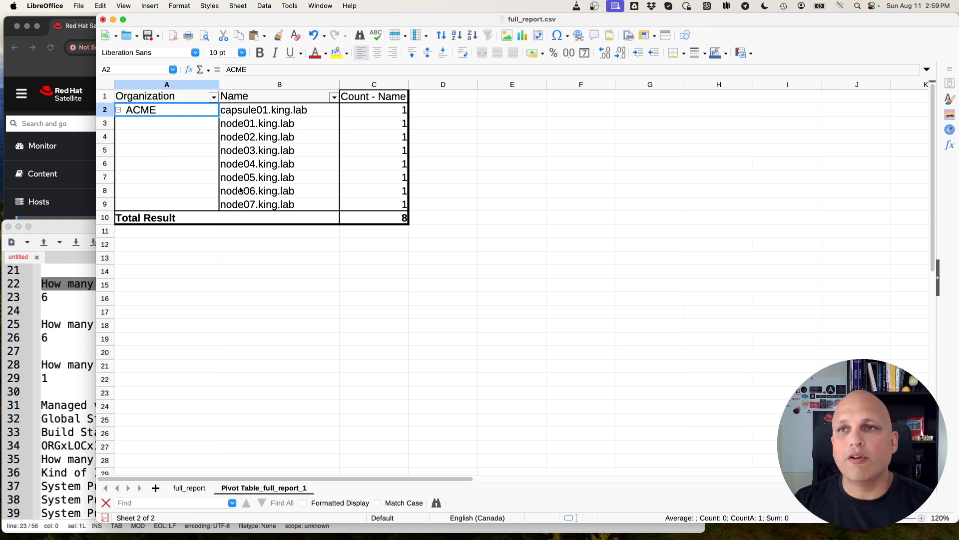
# Set the Location of the node04.king.lab and node07.king.lab rows in the full_report sheet to NC.
pyautogui.click(189, 489)
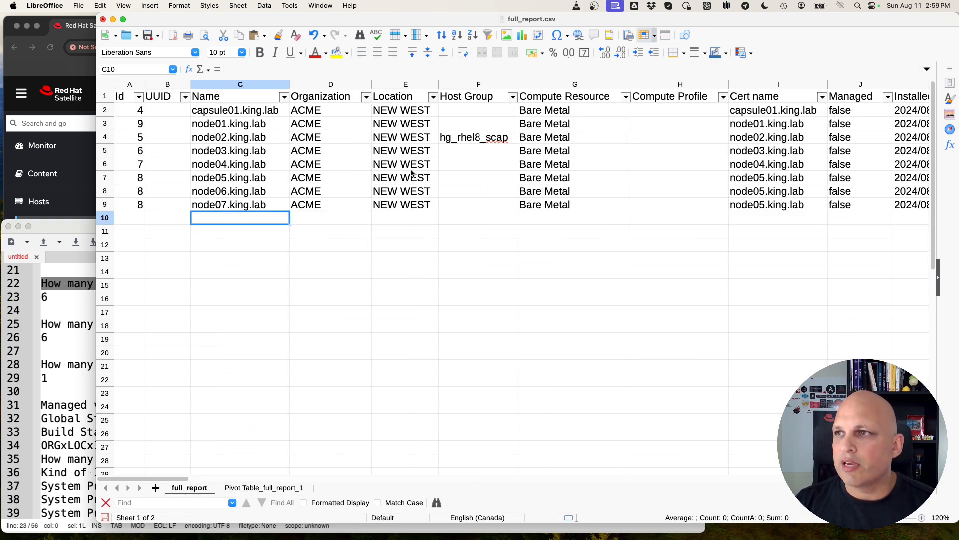
pyautogui.click(402, 125)
pyautogui.click(398, 143)
pyautogui.click(395, 168)
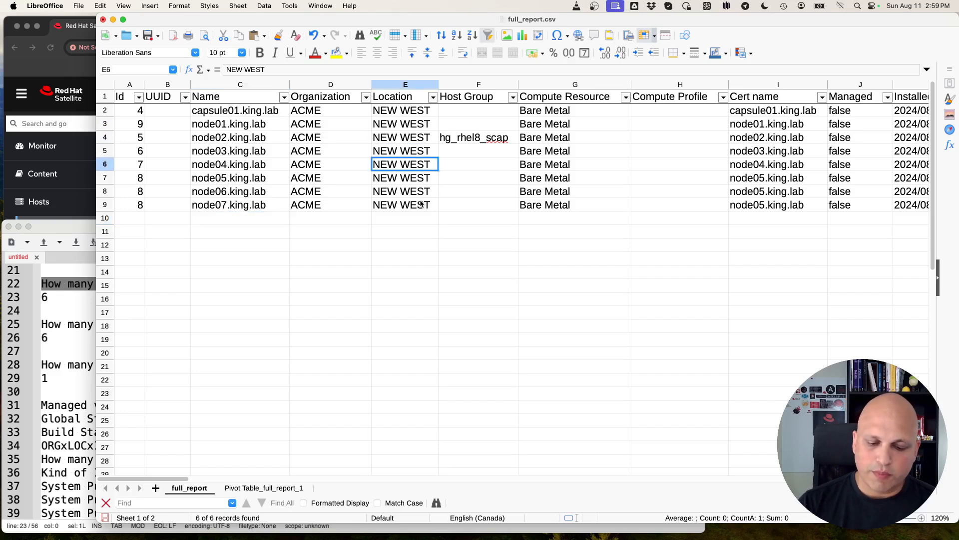
pyautogui.write('NC')
pyautogui.press('Return')
pyautogui.press('Down')
pyautogui.press('Down')
pyautogui.write('NC')
pyautogui.press('Return')
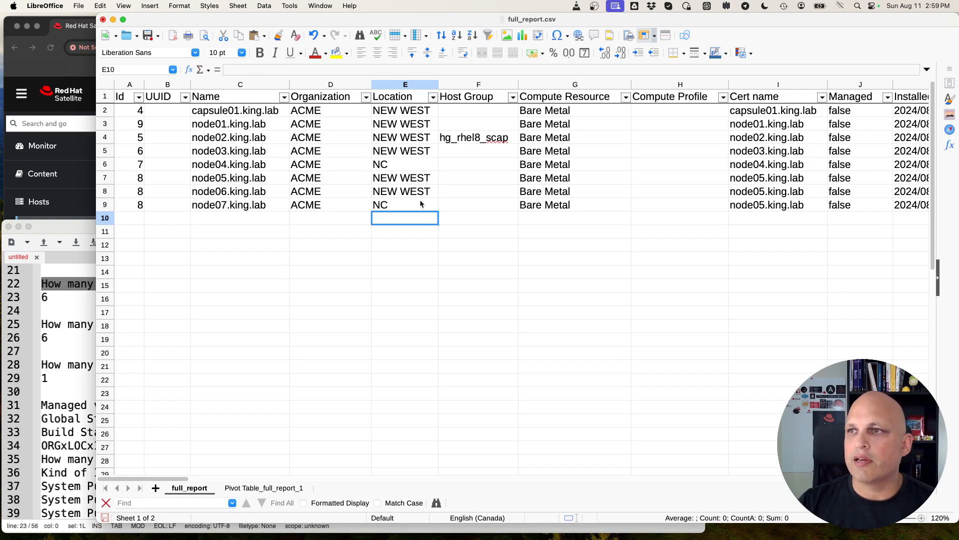
# Add Location to the pivot table's row fields between Organization and Name and apply the layout.
pyautogui.click(263, 489)
pyautogui.rightClick(189, 145)
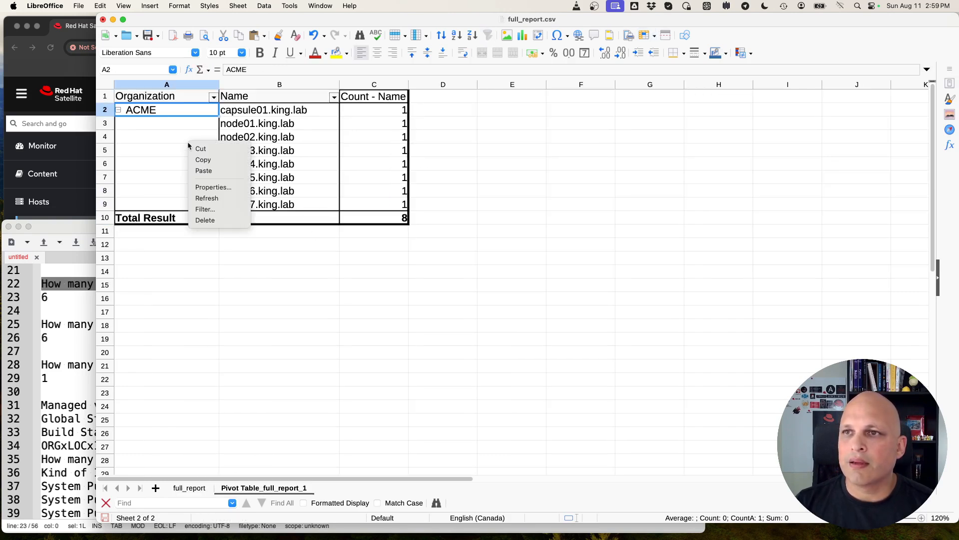
pyautogui.click(214, 187)
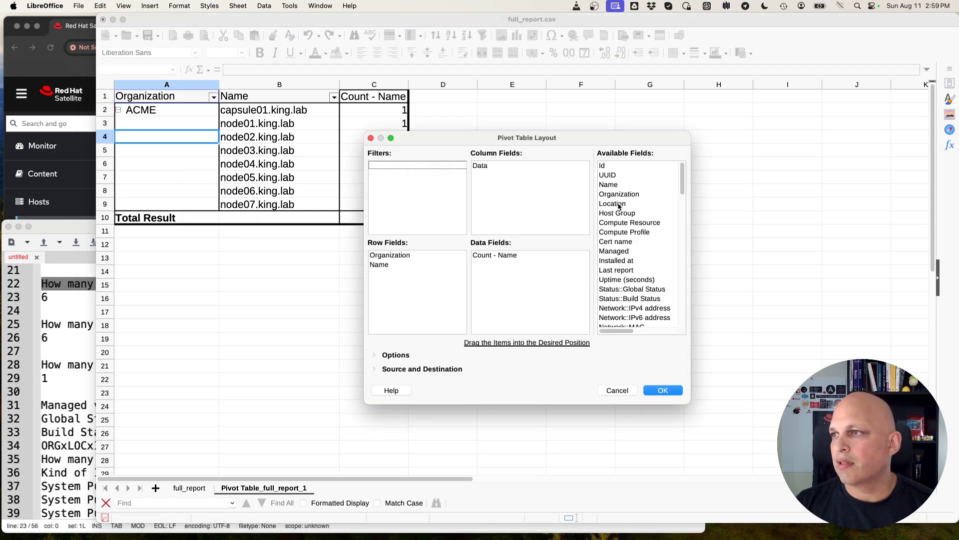
pyautogui.moveTo(619, 205); pyautogui.dragTo(405, 300)
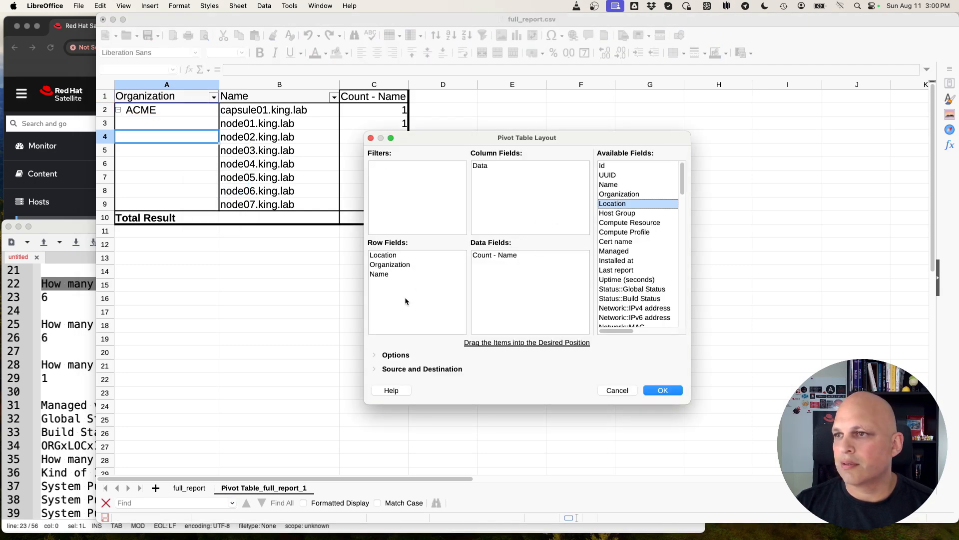
pyautogui.moveTo(393, 268); pyautogui.dragTo(395, 255)
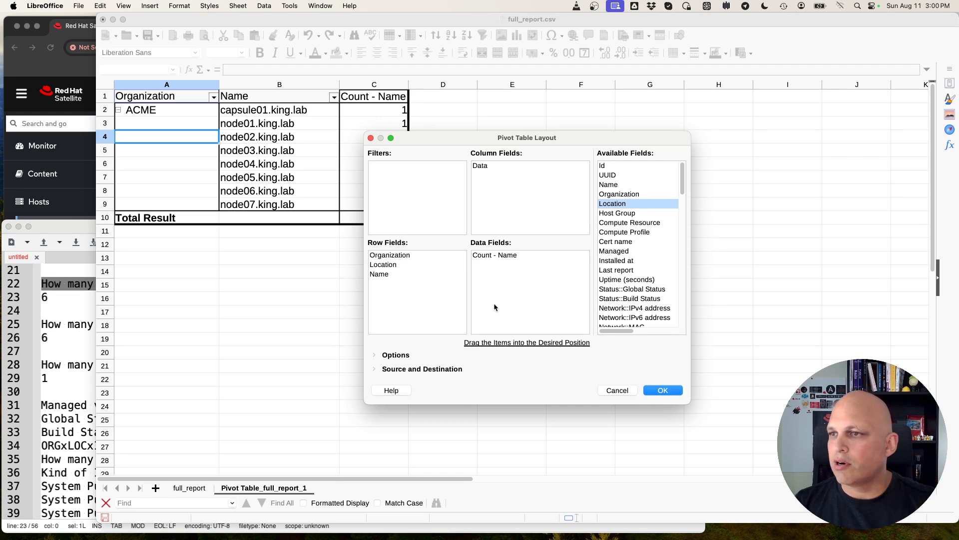
pyautogui.click(668, 391)
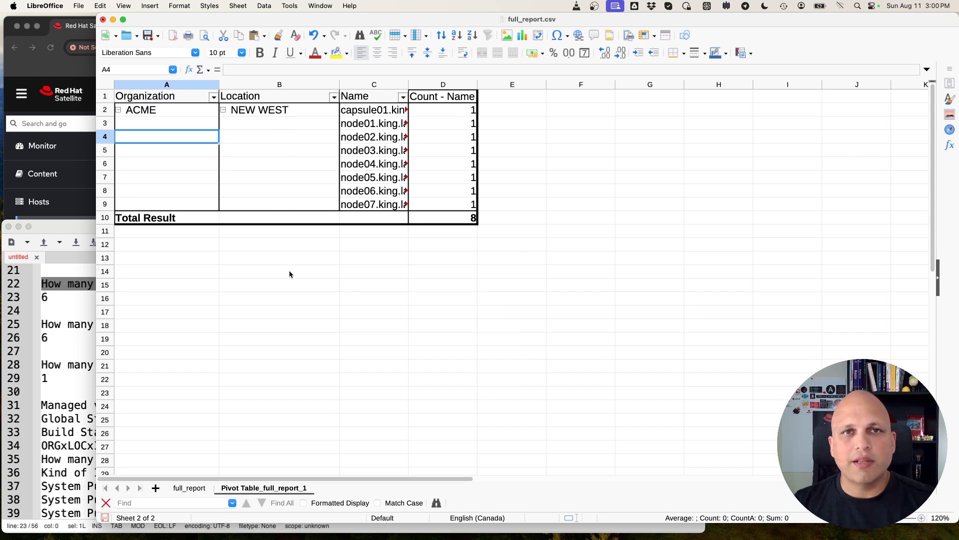
# Refresh the pivot table to pick up the changed locations and widen the Name column to fit the host names.
pyautogui.click(199, 489)
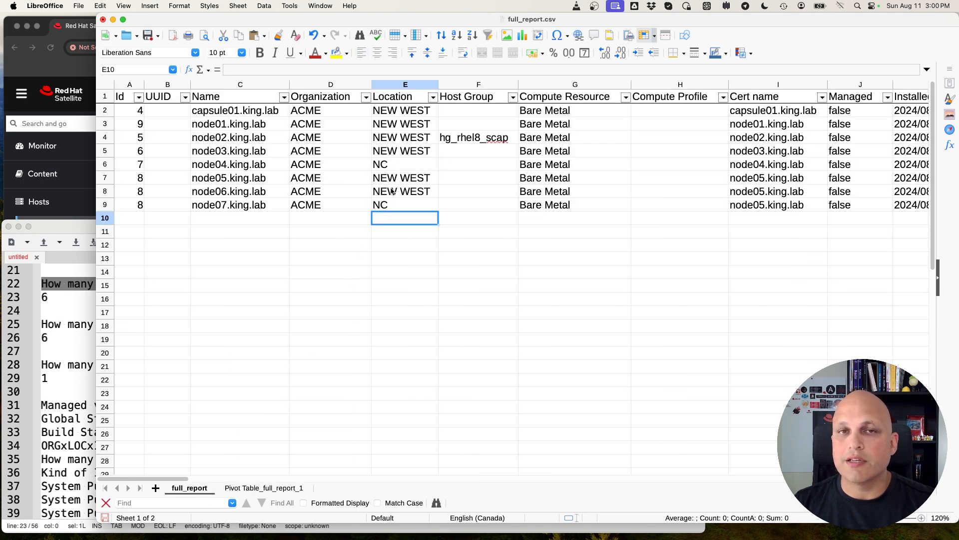
pyautogui.click(272, 488)
pyautogui.rightClick(259, 149)
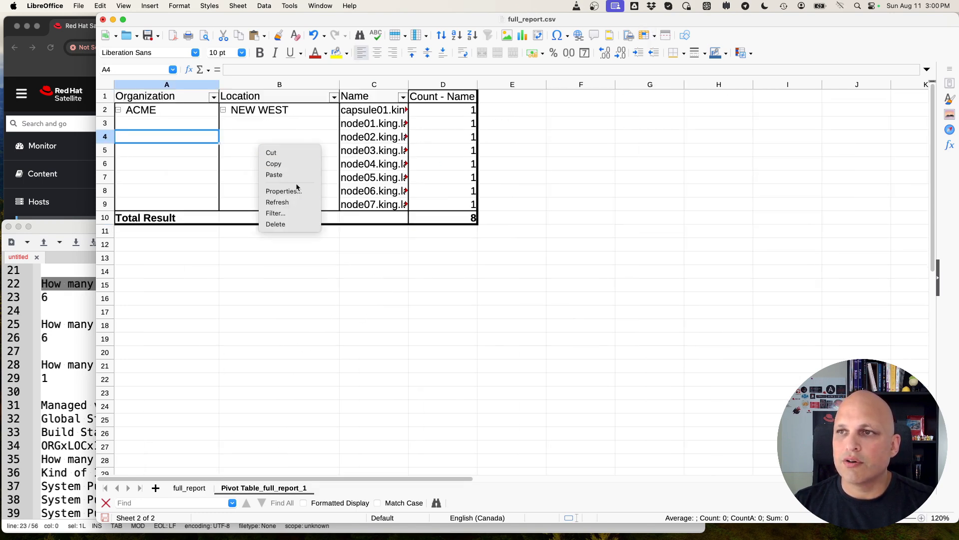
pyautogui.click(296, 202)
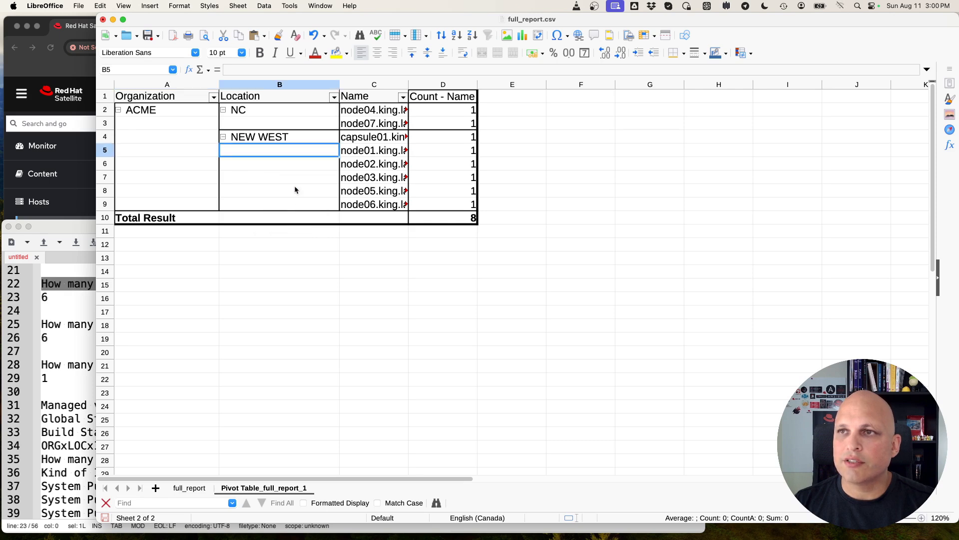
pyautogui.moveTo(408, 85); pyautogui.dragTo(448, 85)
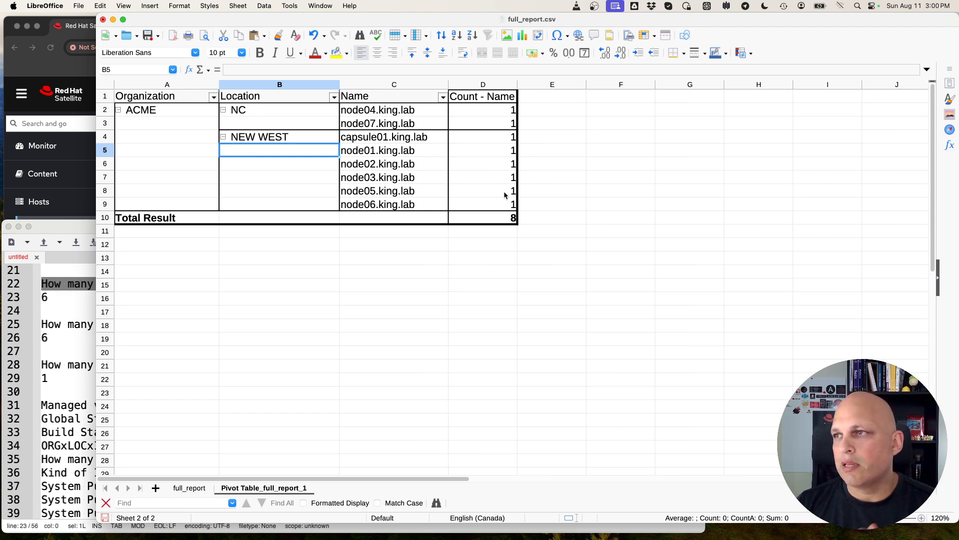
# Collapse and re-expand the NEW WEST, NC and ACME groups in the pivot table to check the counts per group.
pyautogui.click(223, 137)
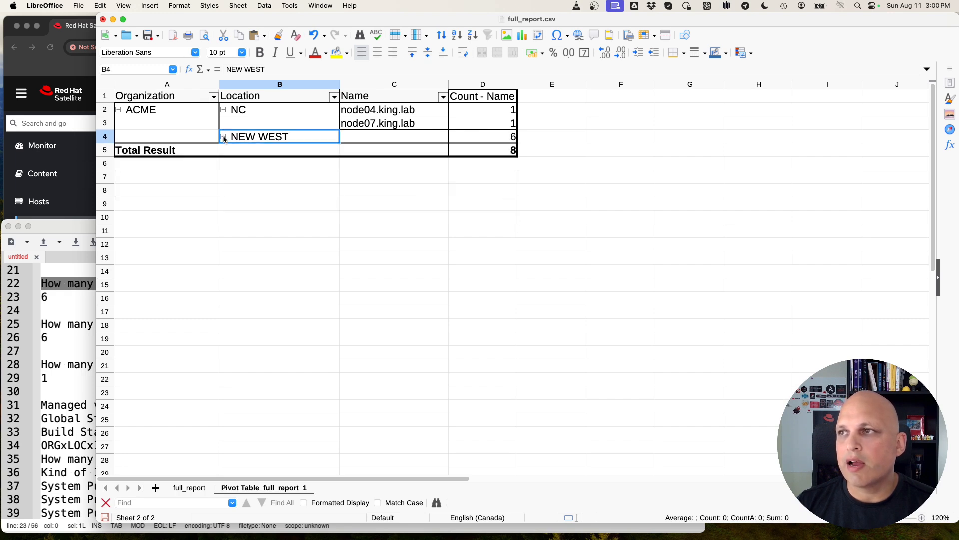
pyautogui.click(224, 110)
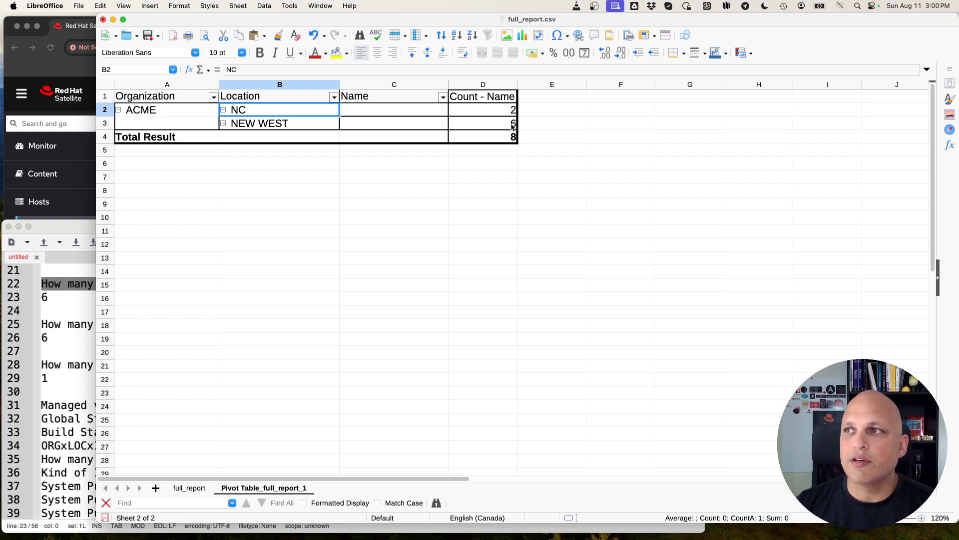
pyautogui.click(224, 125)
pyautogui.click(223, 110)
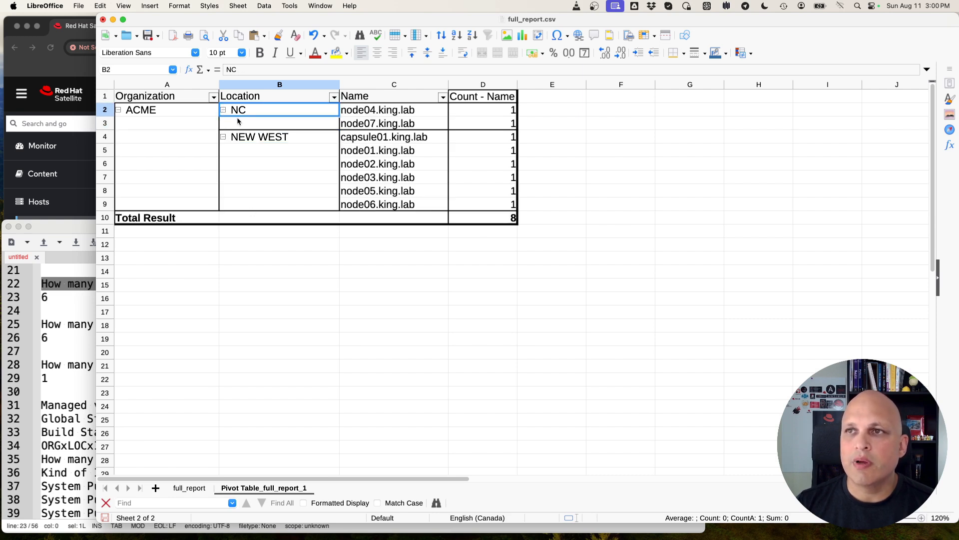
pyautogui.click(119, 111)
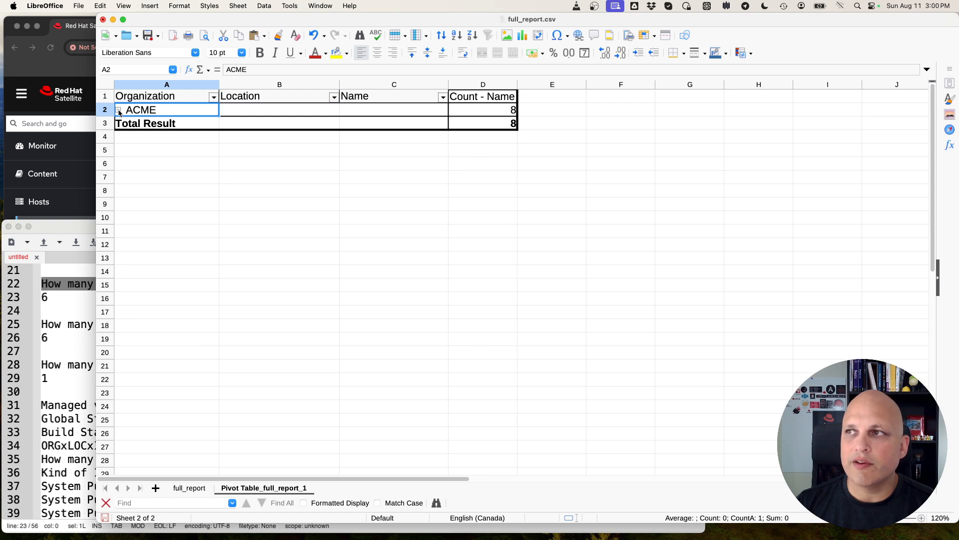
pyautogui.click(119, 110)
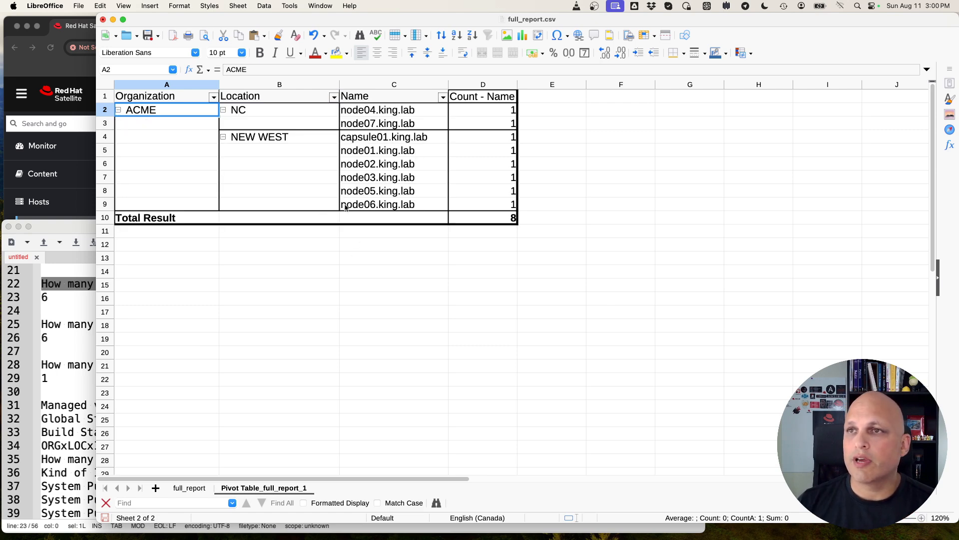
# Review the options in the pivot table's layout properties, keeping them as set, and close the dialog.
pyautogui.rightClick(293, 178)
pyautogui.click(331, 222)
pyautogui.moveTo(526, 138); pyautogui.dragTo(699, 165)
pyautogui.click(571, 382)
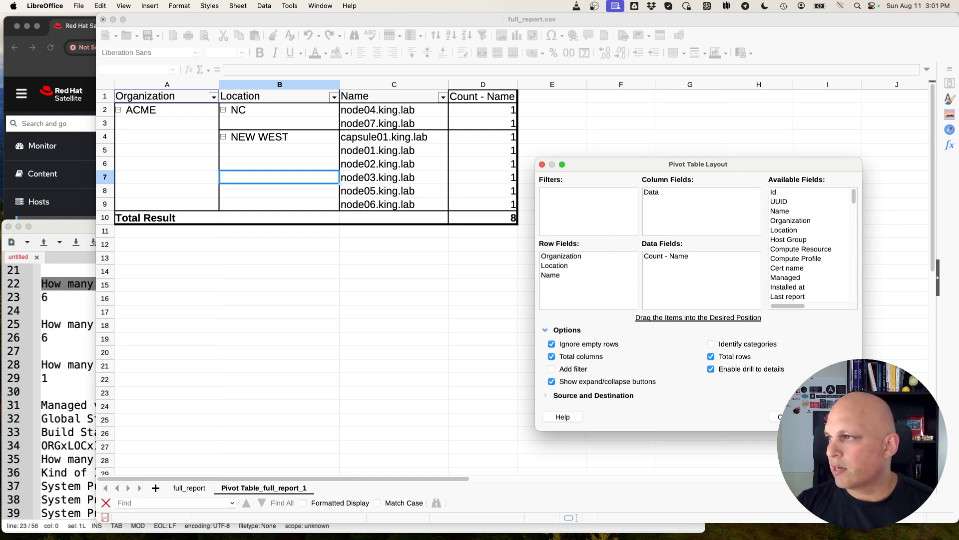
pyautogui.click(790, 417)
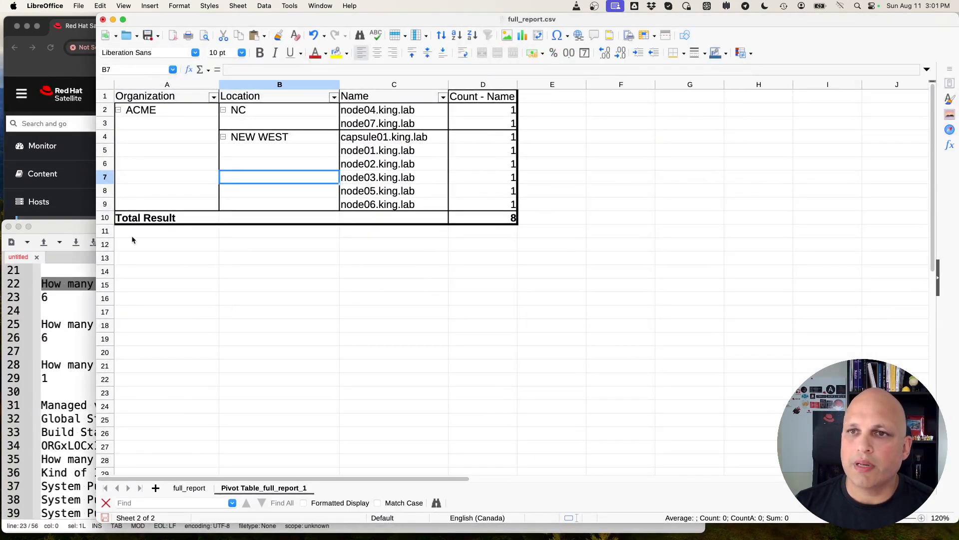
# Switch to Geany to reread the systems-per-Organization and per-Location questions, and return to the pivot table in LibreOffice Calc.
pyautogui.click(77, 227)
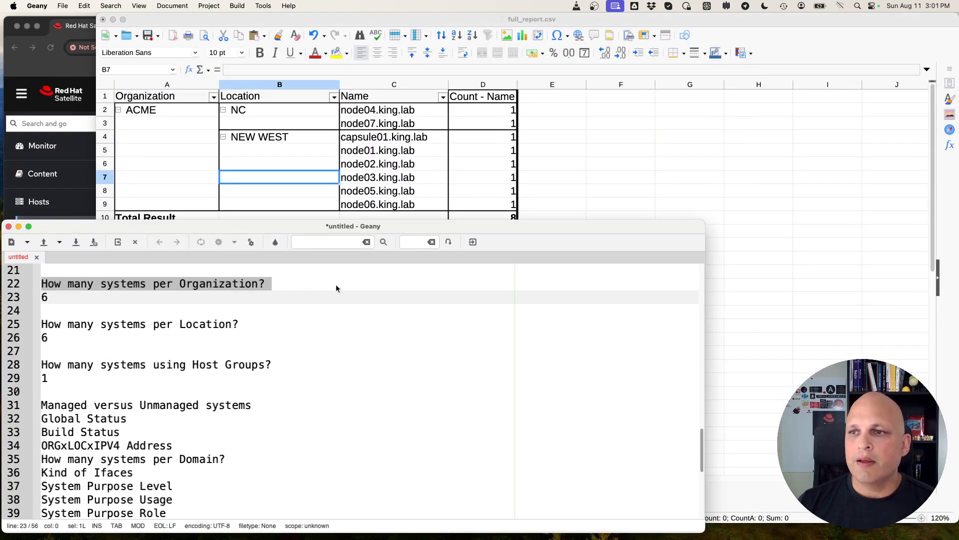
pyautogui.click(235, 293)
pyautogui.click(620, 137)
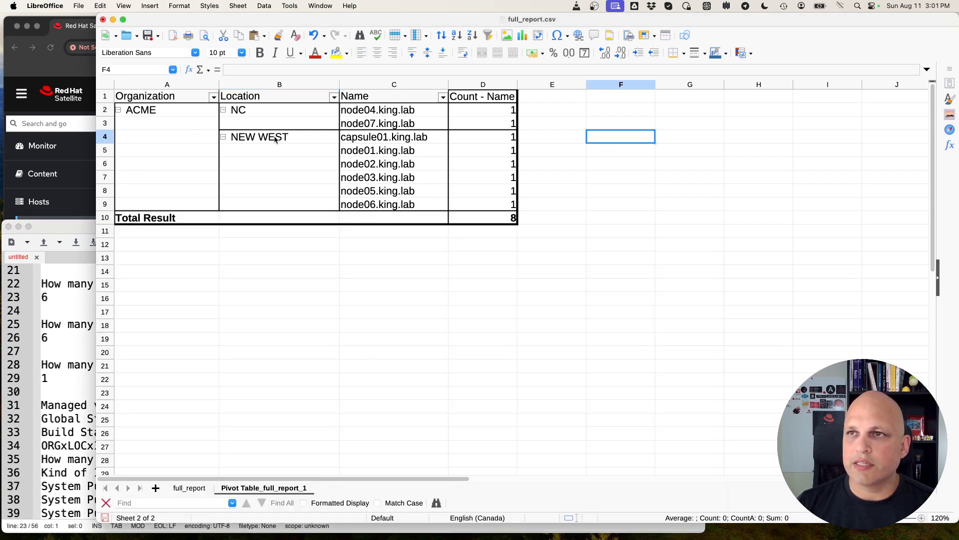
# Examine the Id values of the node04 to node07 rows in the full_report sheet.
pyautogui.click(189, 488)
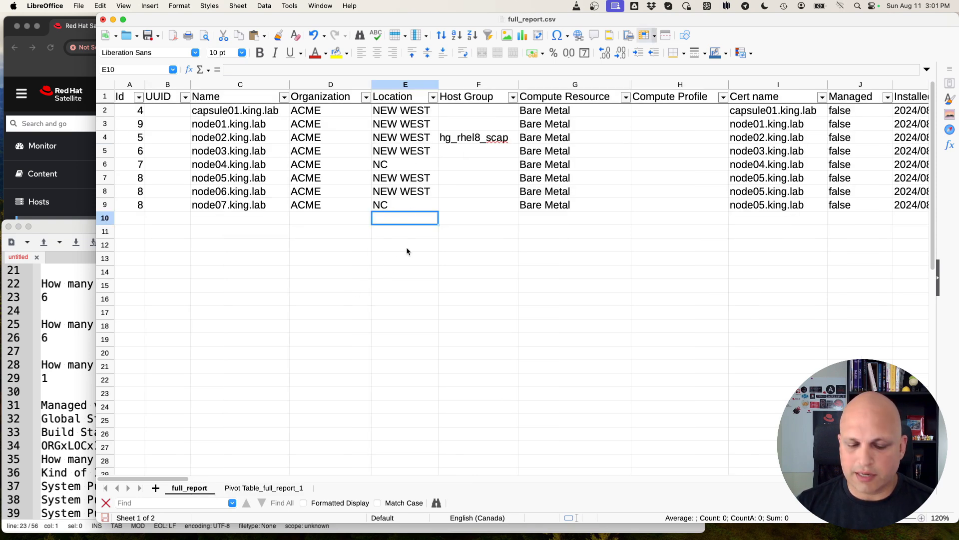
pyautogui.press('Down')
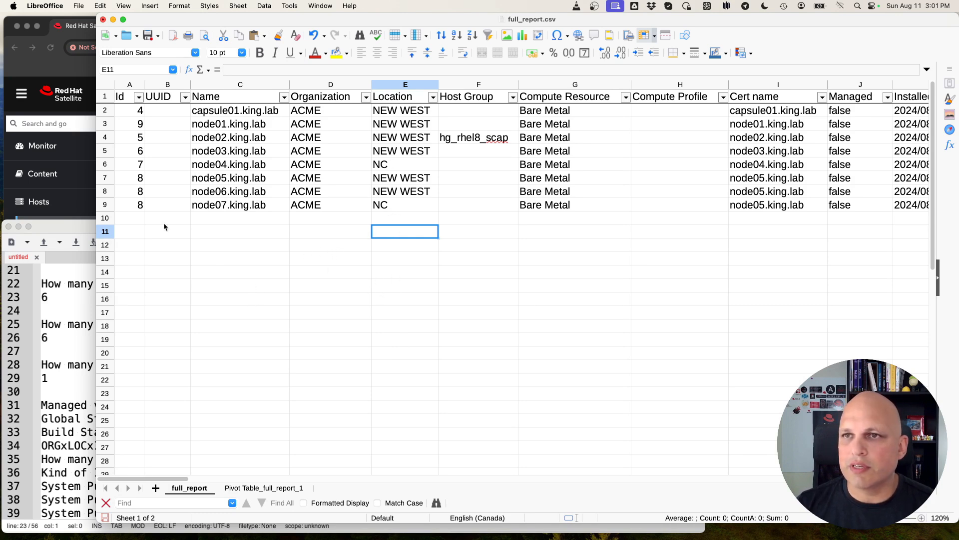
pyautogui.click(138, 195)
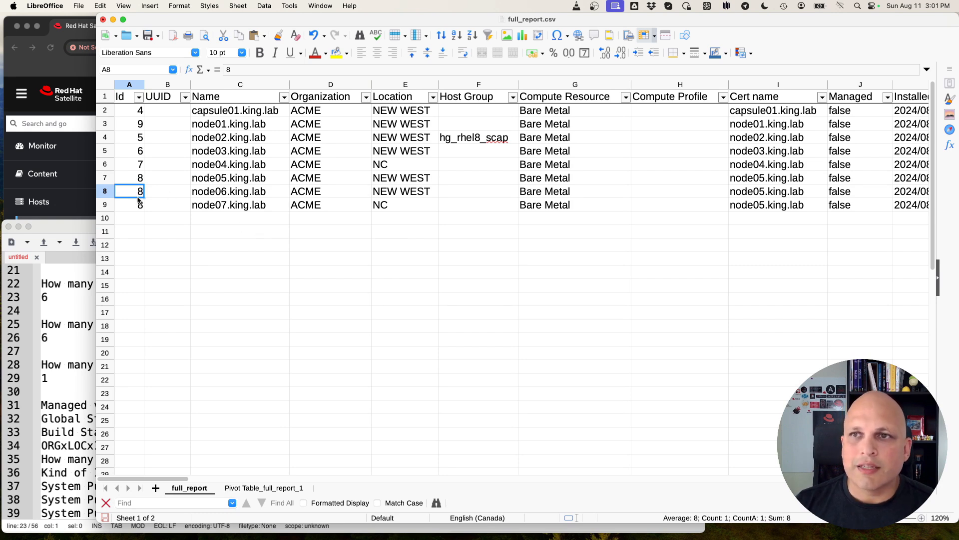
pyautogui.moveTo(136, 167); pyautogui.dragTo(139, 205)
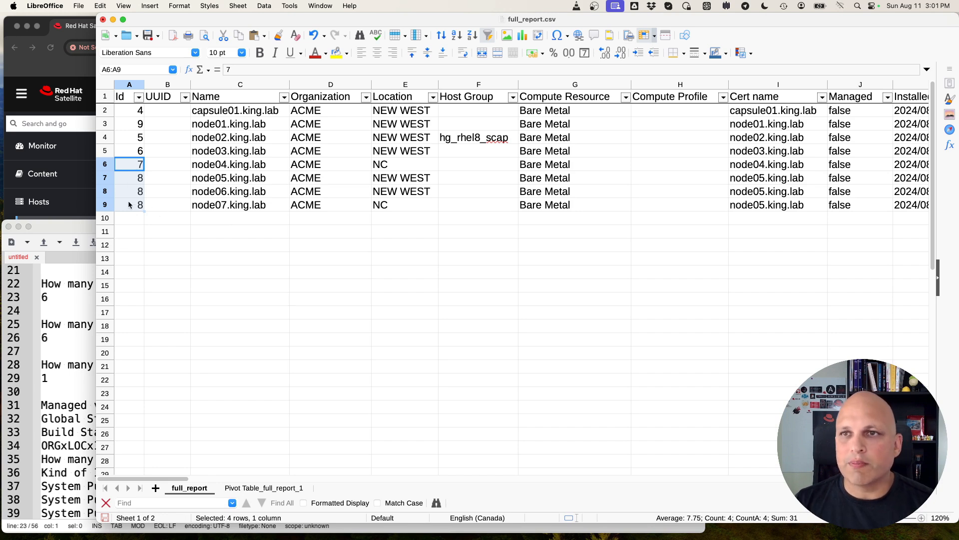
pyautogui.click(220, 246)
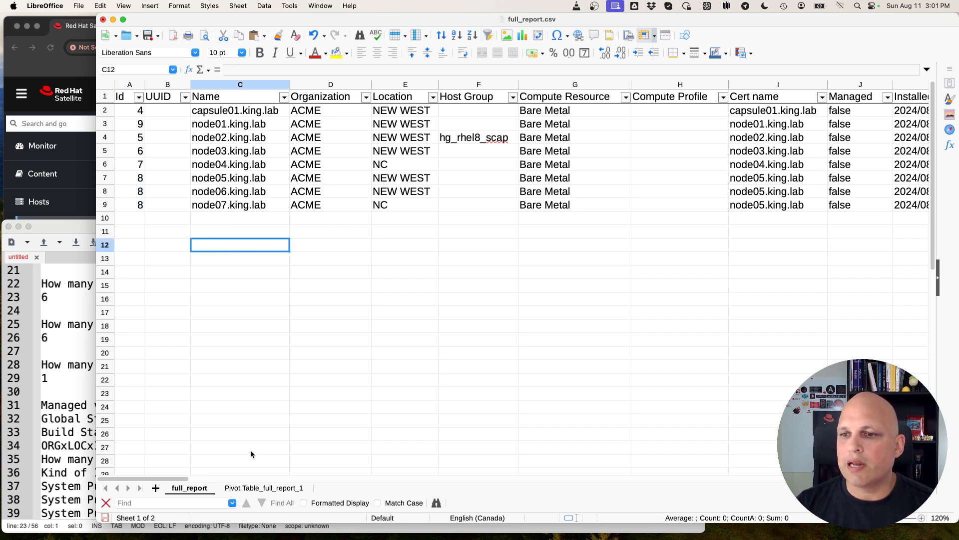
# Compare the pivot table with the question list in Geany and return to the Calc sheet.
pyautogui.click(255, 488)
pyautogui.click(59, 273)
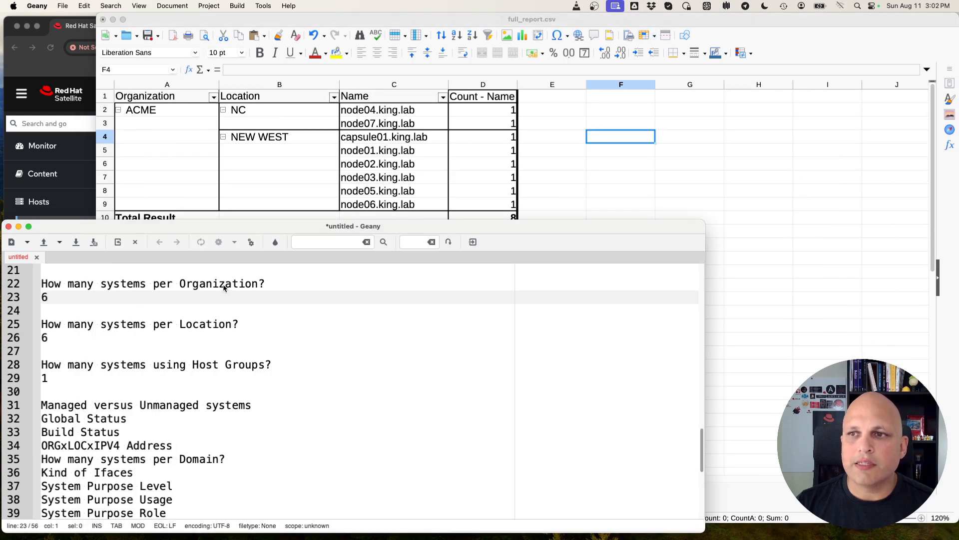
pyautogui.click(588, 193)
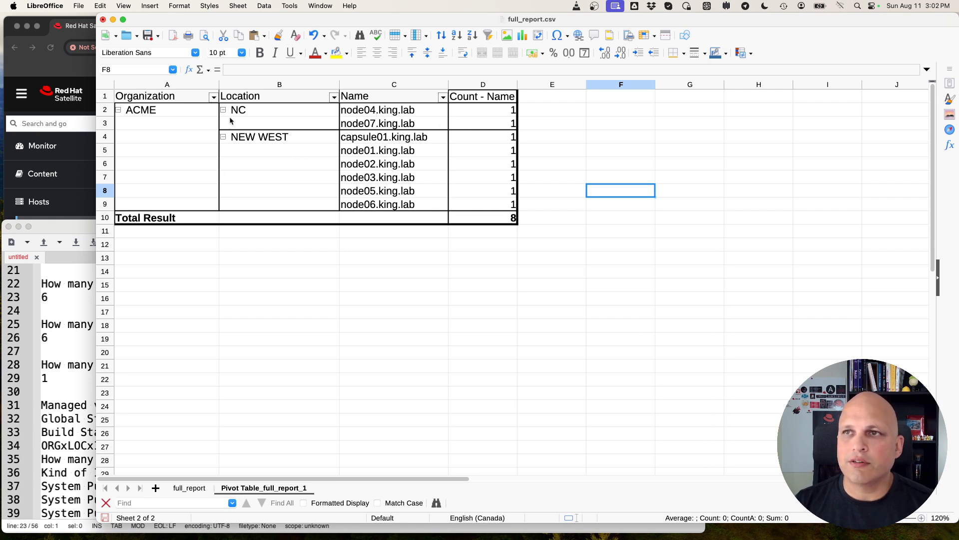
# Reorder the pivot table's row fields to Organization, Name, Location and apply the layout.
pyautogui.rightClick(179, 138)
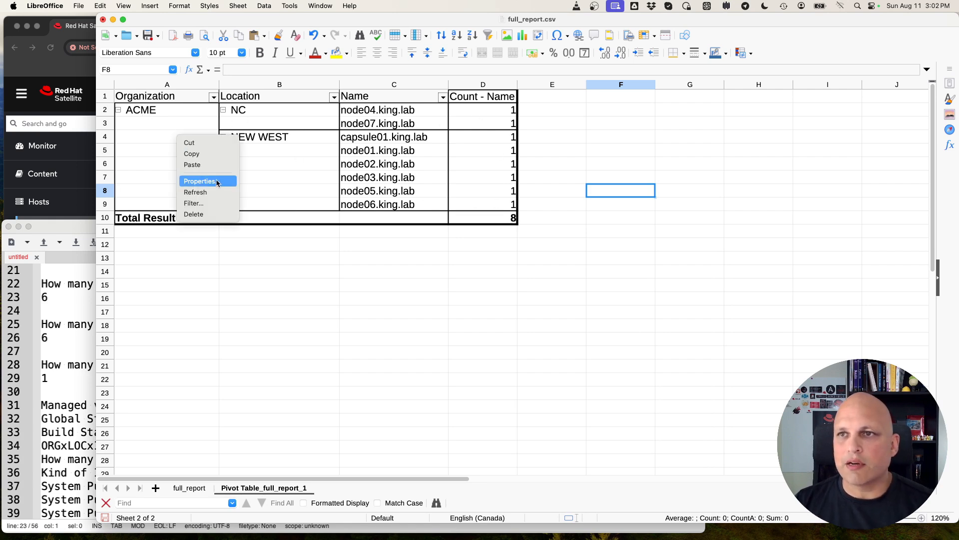
pyautogui.click(308, 173)
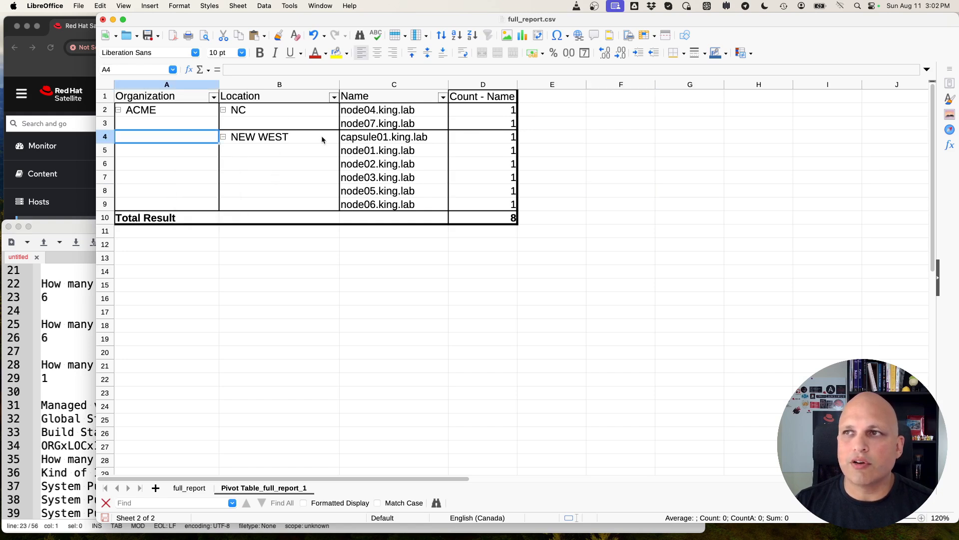
pyautogui.rightClick(273, 169)
pyautogui.click(300, 215)
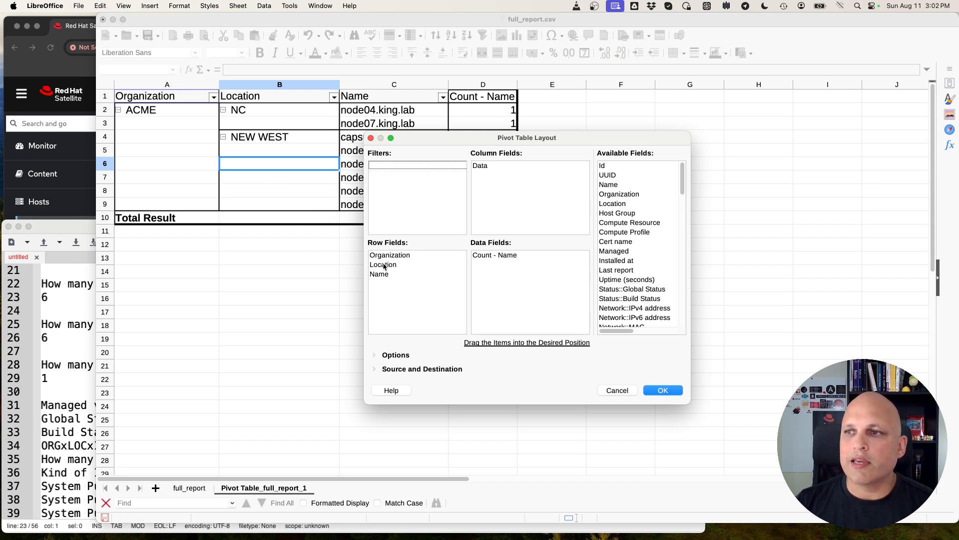
pyautogui.click(384, 265)
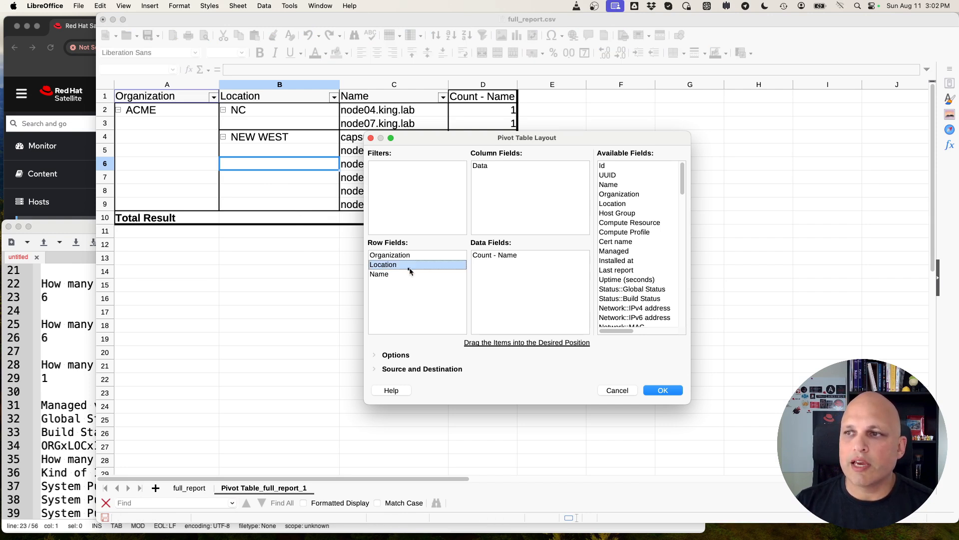
pyautogui.click(409, 274)
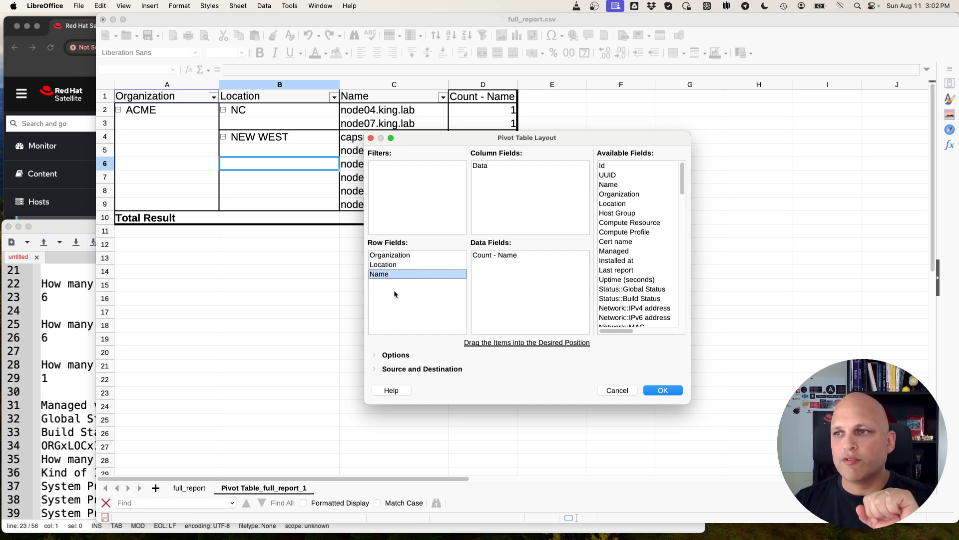
pyautogui.moveTo(383, 274); pyautogui.dragTo(383, 263)
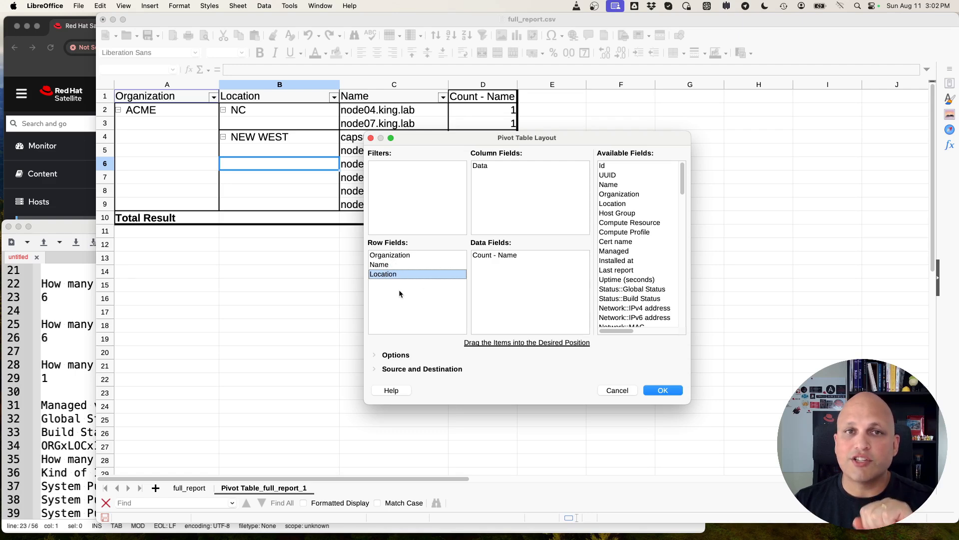
pyautogui.click(665, 390)
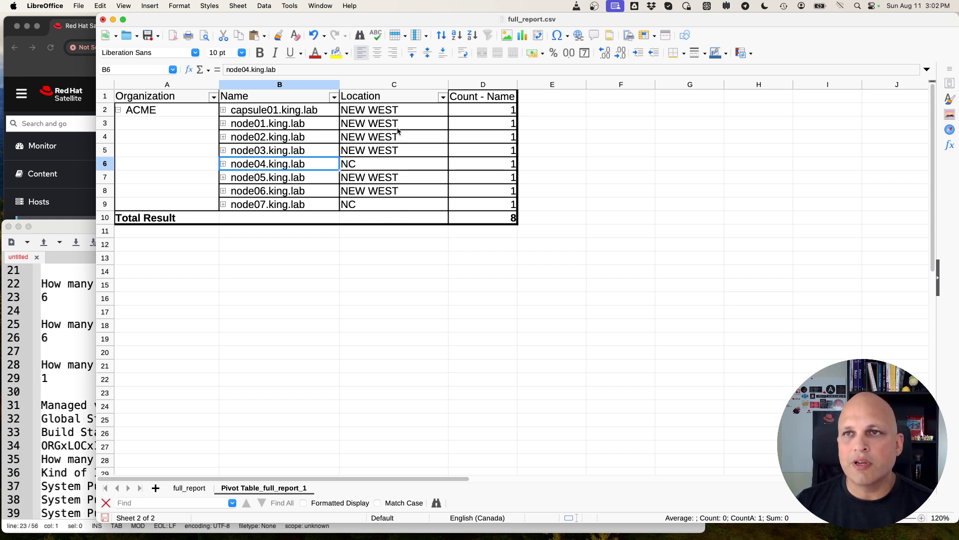
# Set the pivot table's row fields back to Organization, Location, Name, and collapse and re-expand the NC group.
pyautogui.rightClick(162, 149)
pyautogui.click(187, 192)
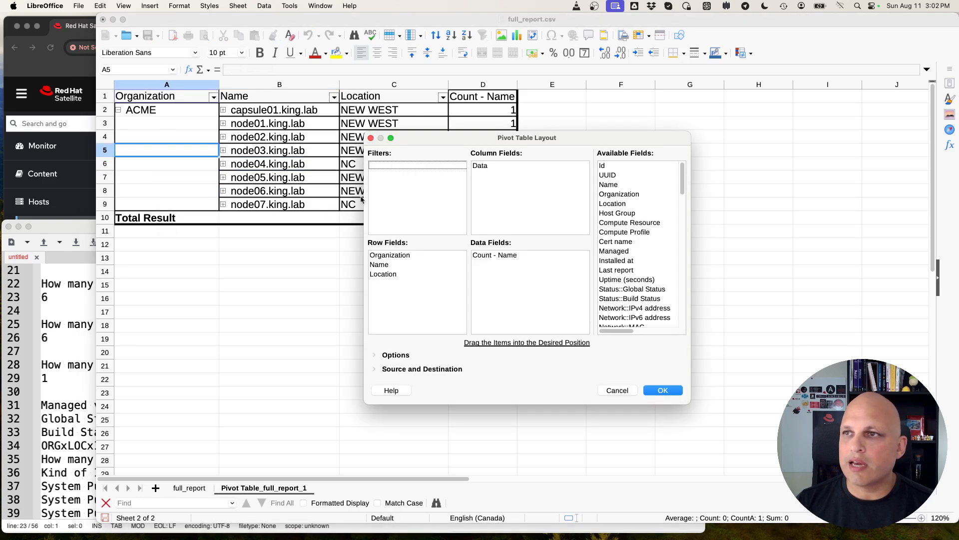
pyautogui.moveTo(446, 139); pyautogui.dragTo(527, 128)
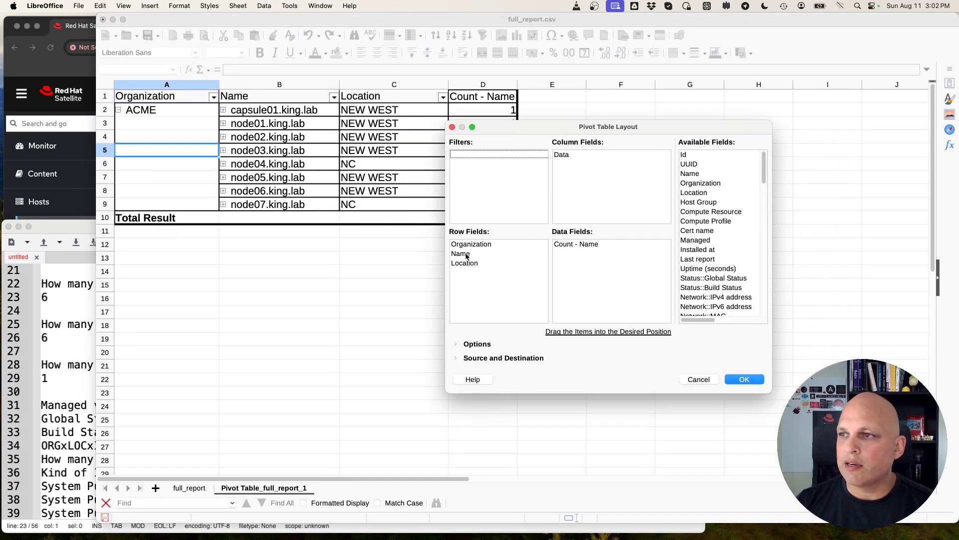
pyautogui.moveTo(466, 253); pyautogui.dragTo(467, 268)
pyautogui.click(747, 381)
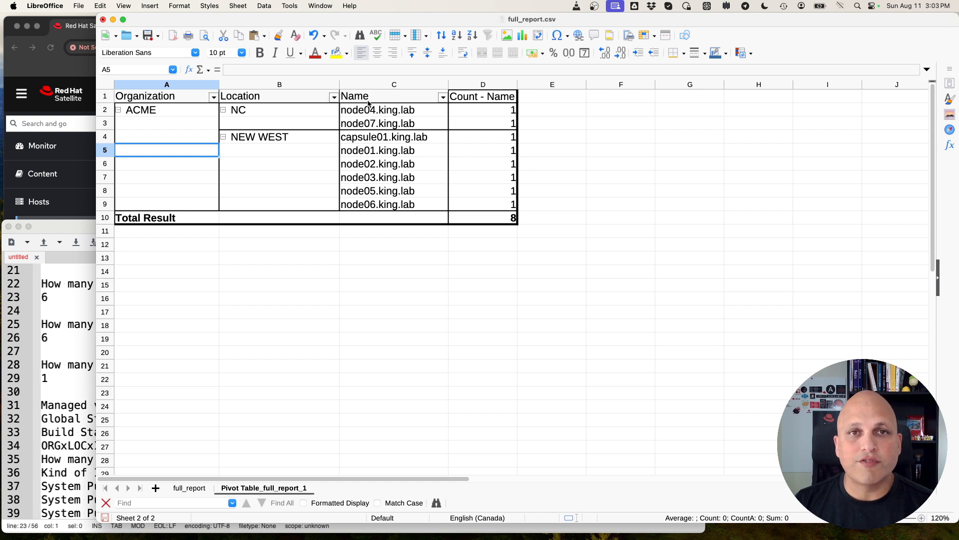
pyautogui.click(223, 110)
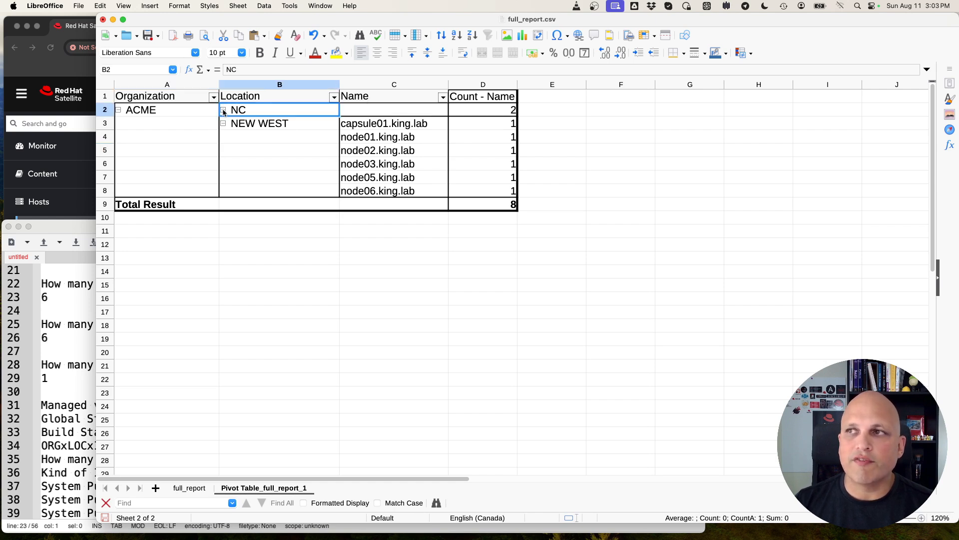
pyautogui.click(223, 111)
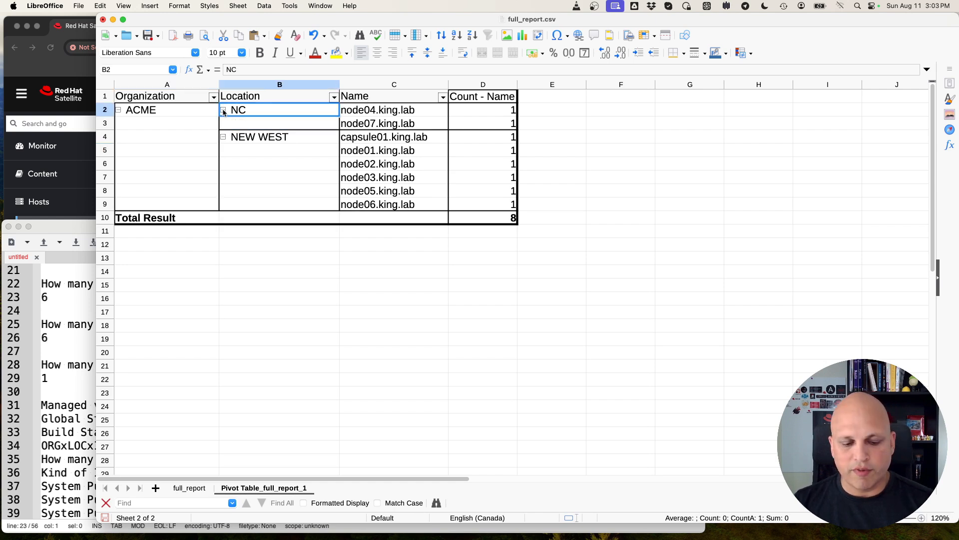
# Undo the last three pivot table changes, and try the detail toggles of the first two hosts and the Location filter.
pyautogui.press('super+z')
pyautogui.press('super+z')
pyautogui.press('super+z')
pyautogui.click(225, 111)
pyautogui.click(224, 124)
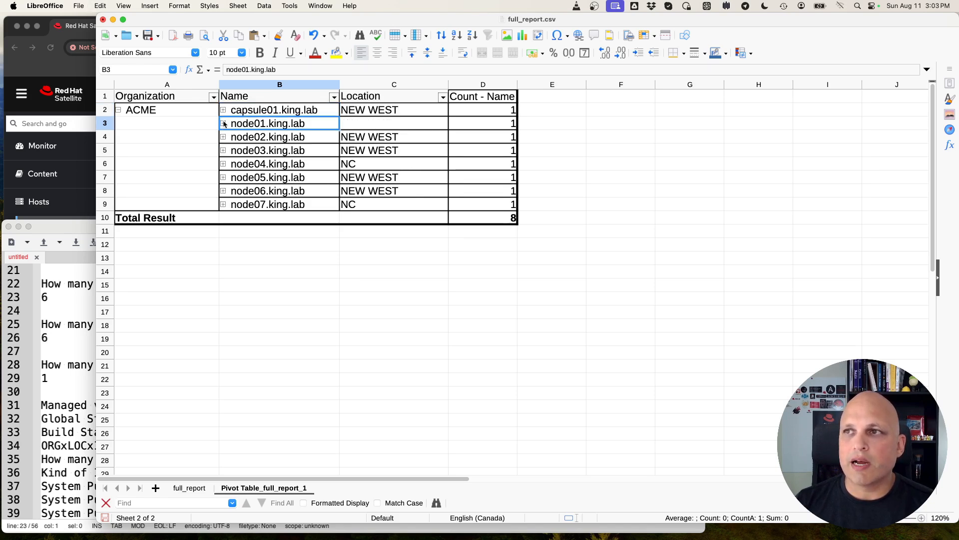
pyautogui.click(443, 98)
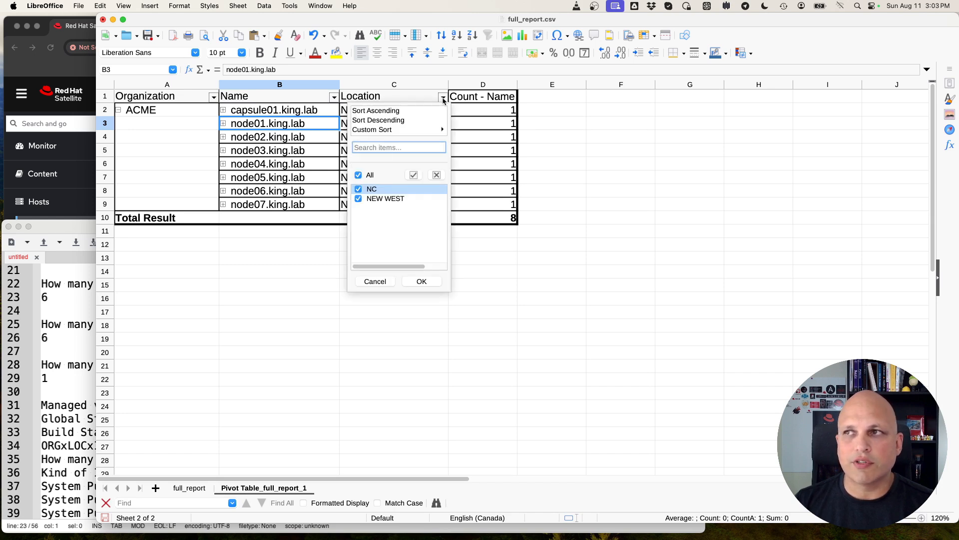
pyautogui.click(443, 100)
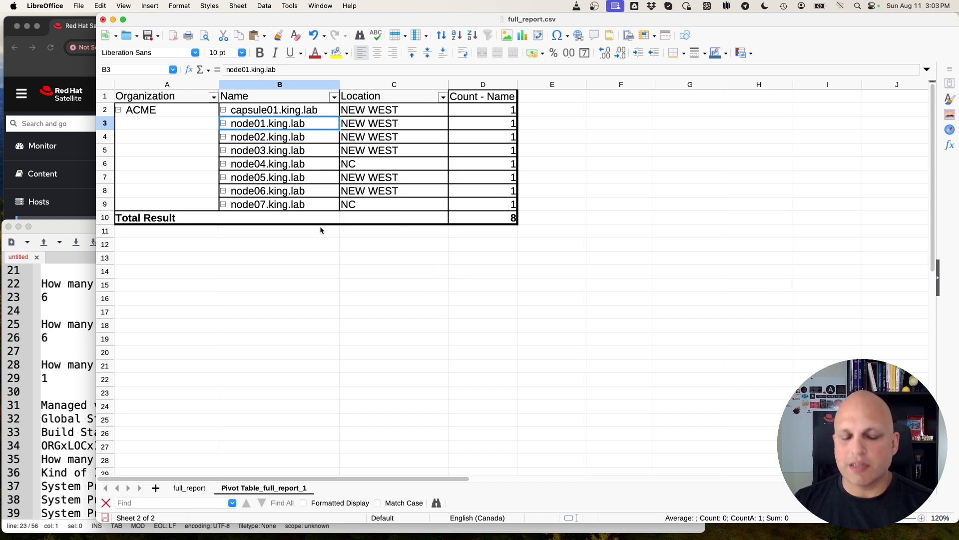
# Move Location above Name in the pivot table's row fields, giving the order Organization, Location, Name.
pyautogui.rightClick(311, 147)
pyautogui.click(347, 195)
pyautogui.moveTo(390, 266); pyautogui.dragTo(387, 284)
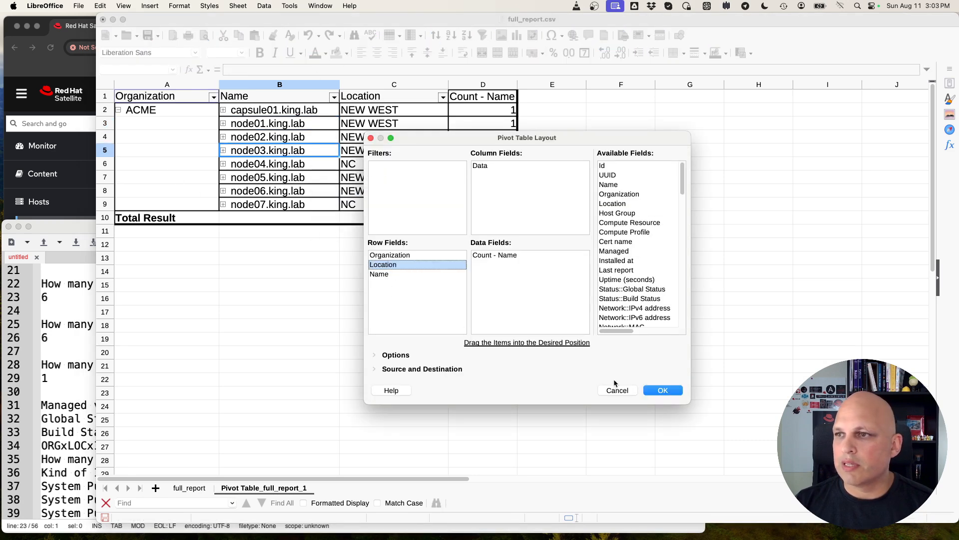
pyautogui.click(674, 392)
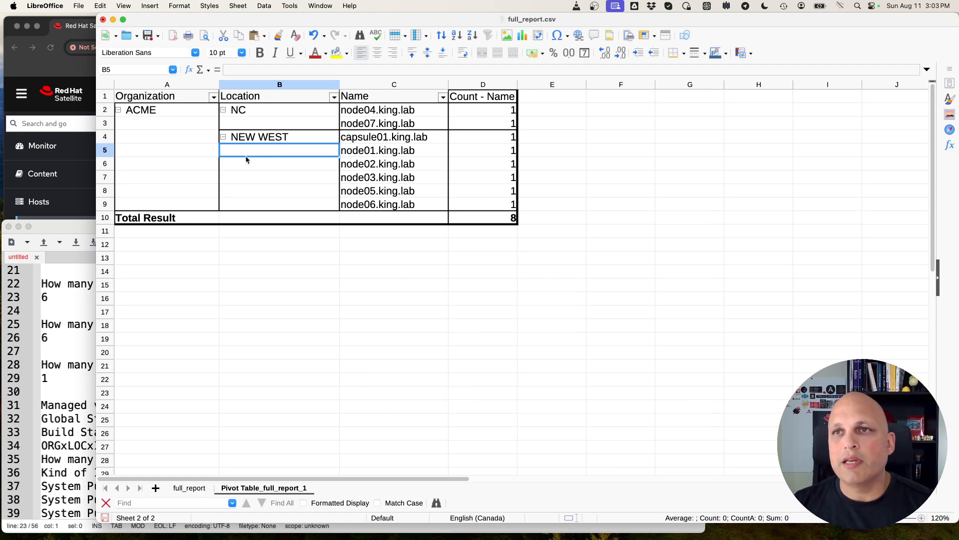
# Move Name to the first position in the pivot table's row fields, ahead of Organization and Location.
pyautogui.rightClick(281, 157)
pyautogui.click(319, 204)
pyautogui.moveTo(386, 273); pyautogui.dragTo(388, 255)
pyautogui.click(673, 393)
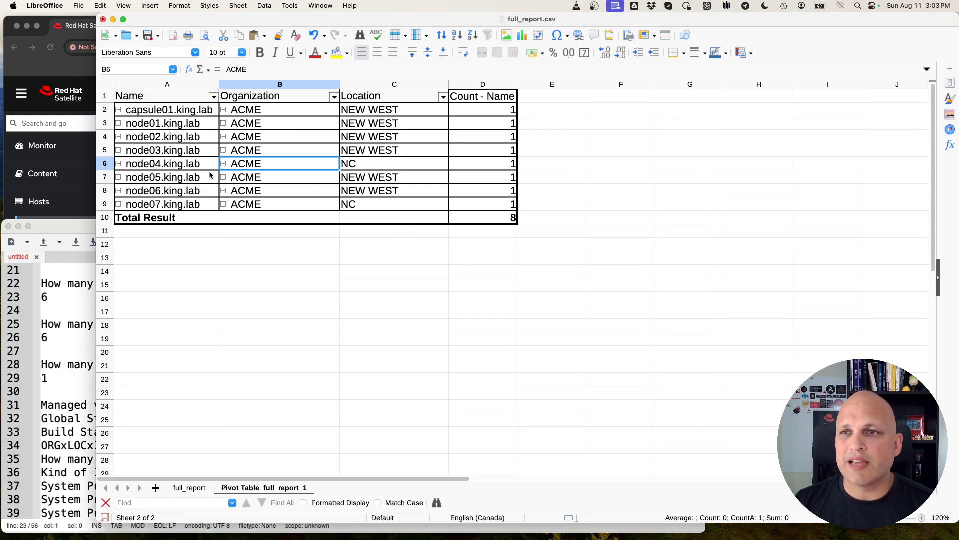
# Open the layout properties of the pivot table.
pyautogui.rightClick(163, 147)
pyautogui.click(184, 188)
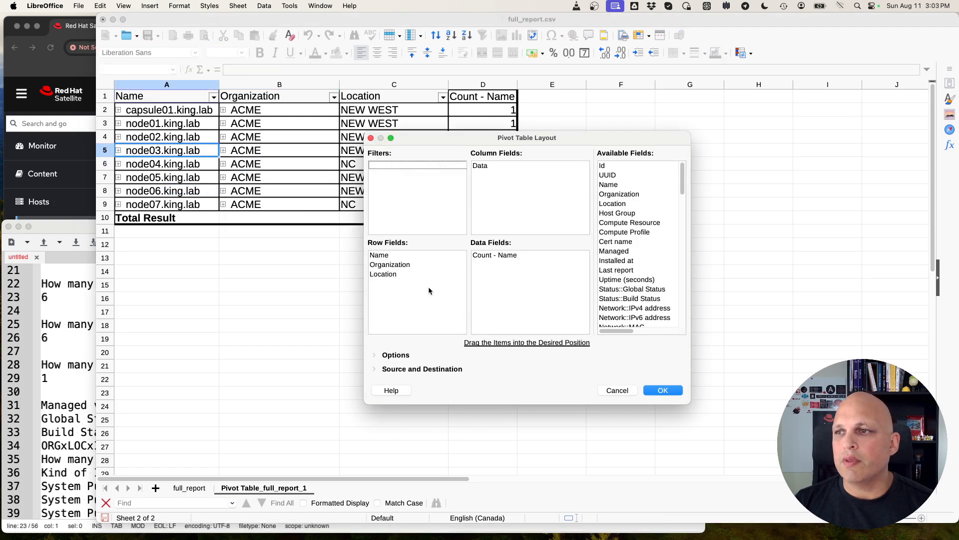
# Move Name below Organization and Location in the pivot table's row fields, and collapse and re-expand the NEW WEST group.
pyautogui.moveTo(385, 255); pyautogui.dragTo(400, 281)
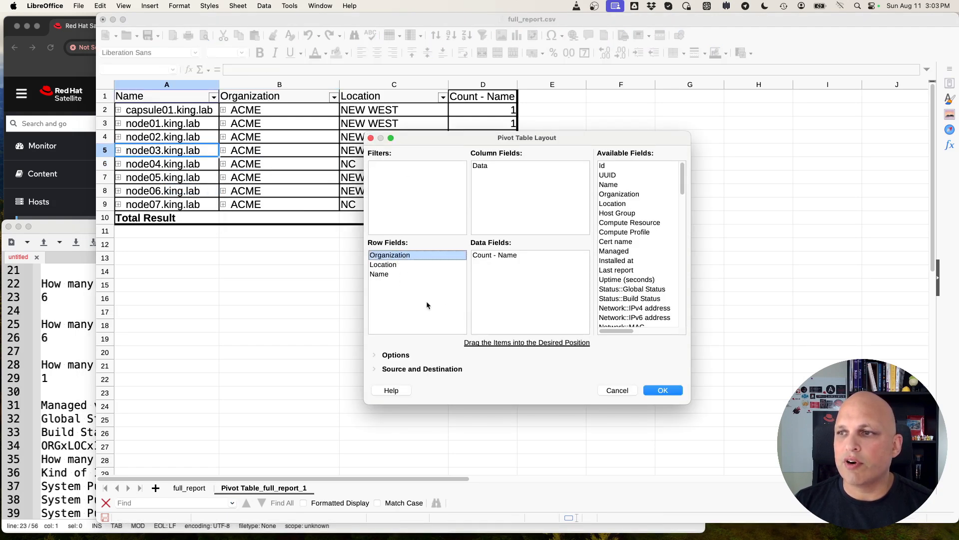
pyautogui.click(663, 390)
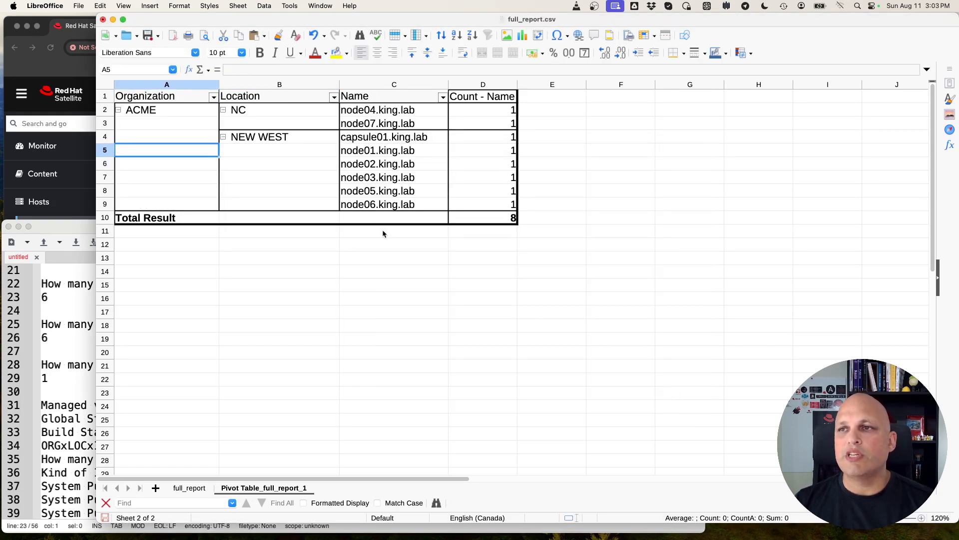
pyautogui.click(224, 138)
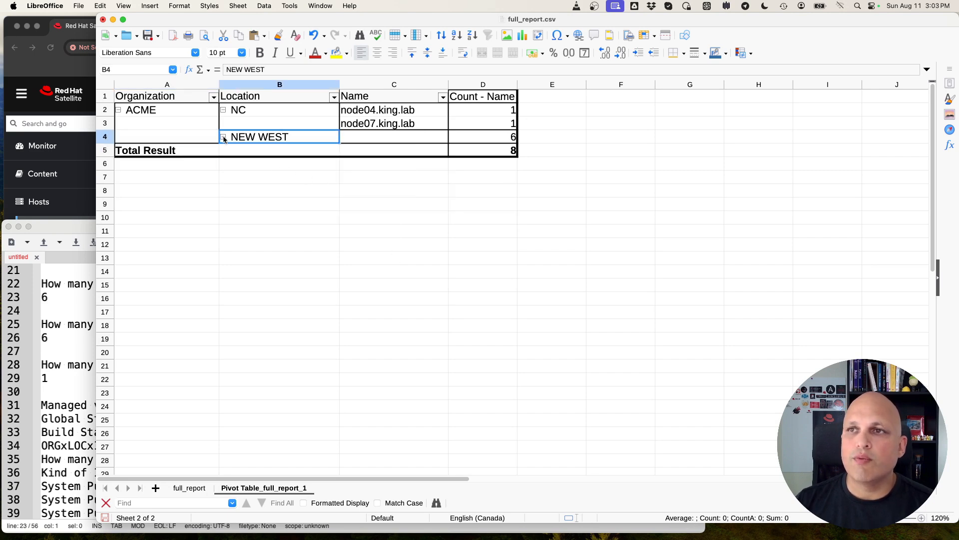
pyautogui.click(224, 137)
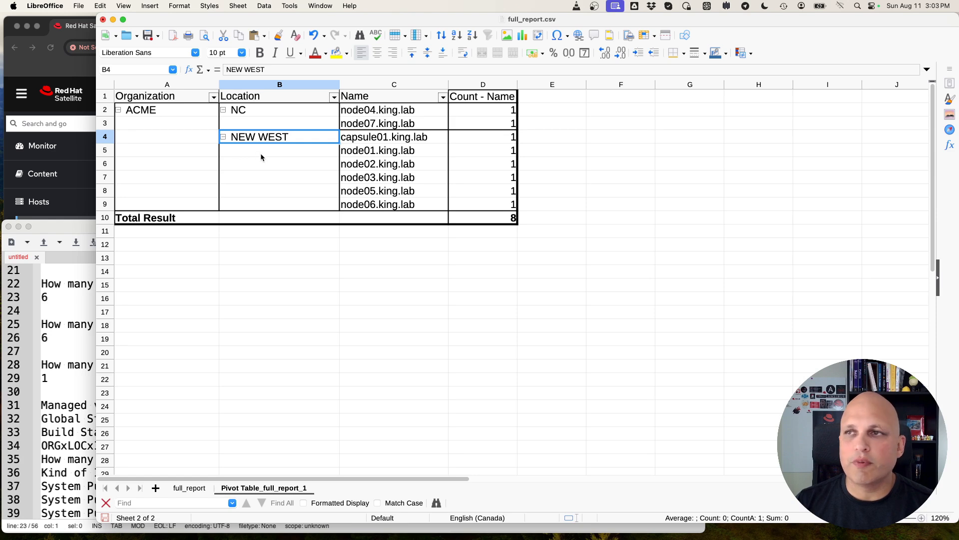
# Remove Location and Name from the pivot table's row fields, keeping only Organization.
pyautogui.rightClick(169, 153)
pyautogui.click(210, 202)
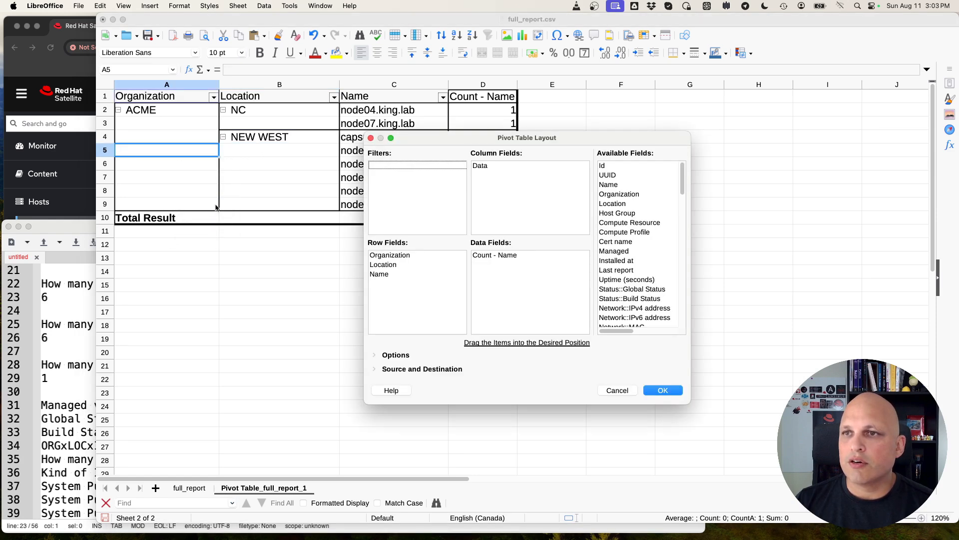
pyautogui.moveTo(392, 265); pyautogui.dragTo(614, 260)
pyautogui.click(672, 391)
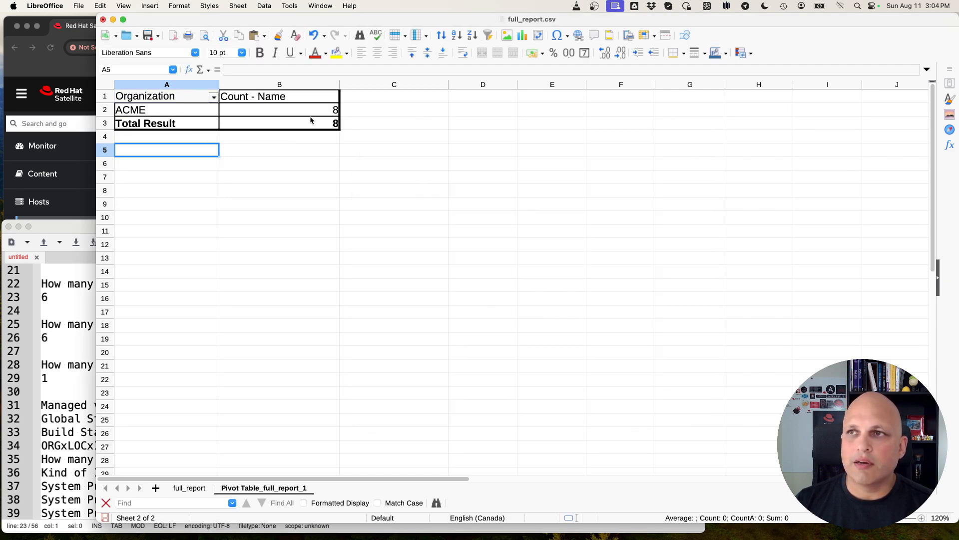
# Copy the question "How many systems per Organization" from the Geany notes and use it as the pivot table sheet's name in LibreOffice Calc.
pyautogui.click(70, 300)
pyautogui.moveTo(258, 283); pyautogui.dragTo(40, 283)
pyautogui.press('cmd+c')
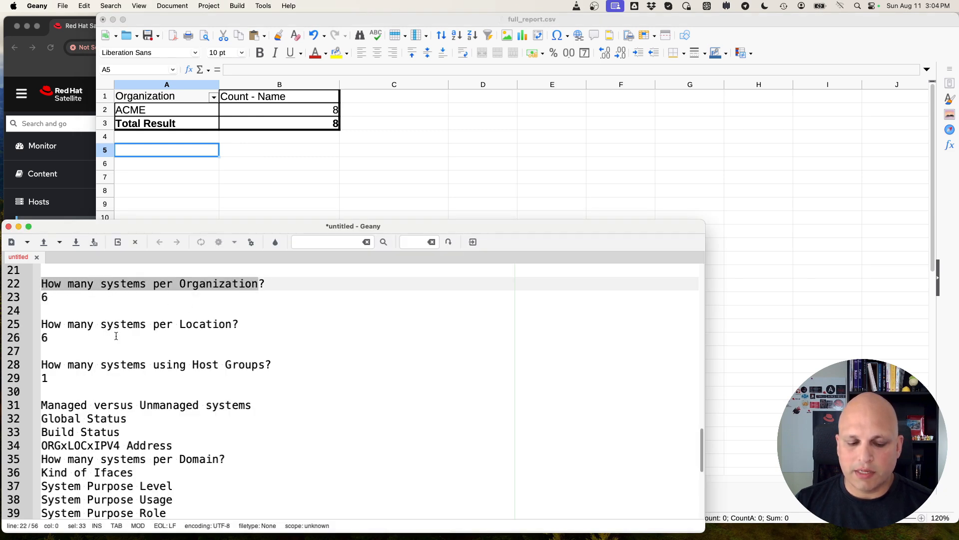
pyautogui.click(485, 19)
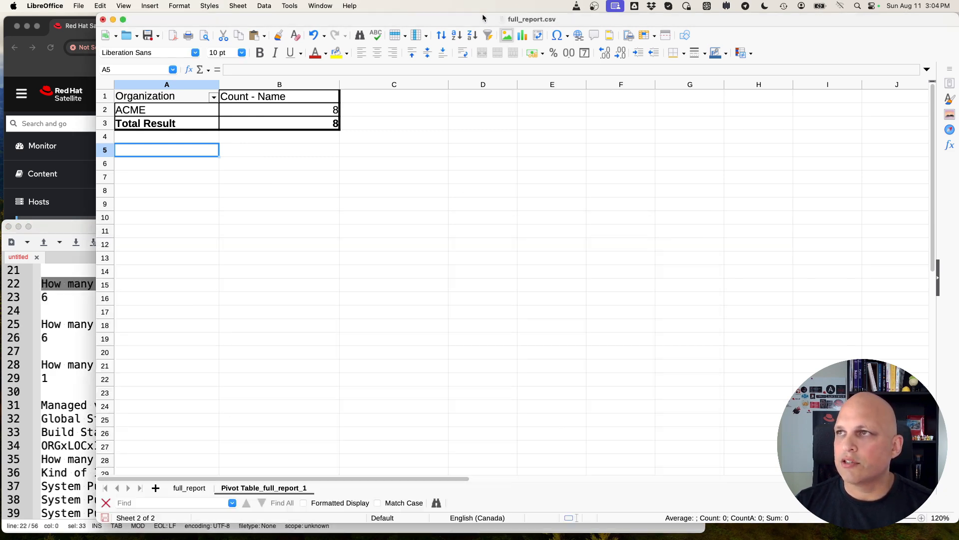
pyautogui.doubleClick(295, 487)
pyautogui.press('cmd+v')
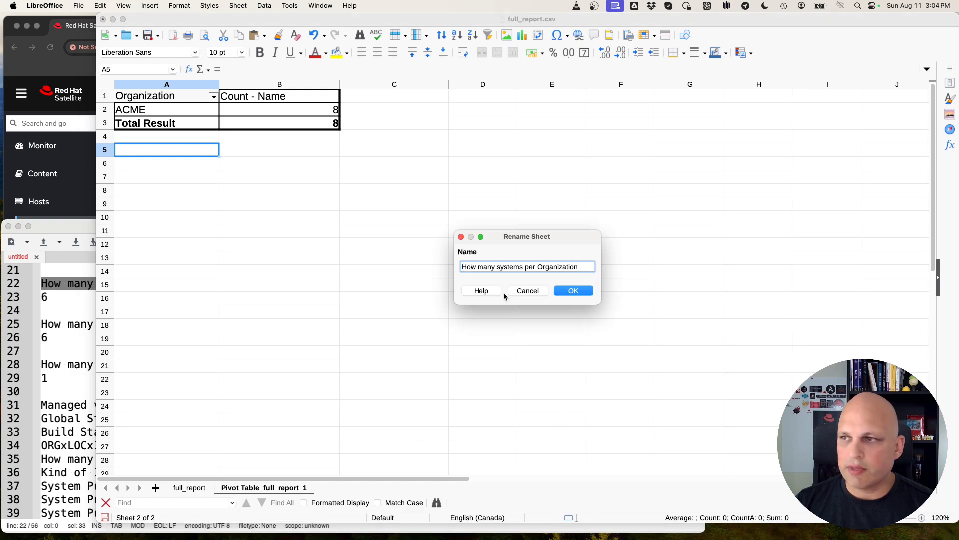
pyautogui.click(579, 291)
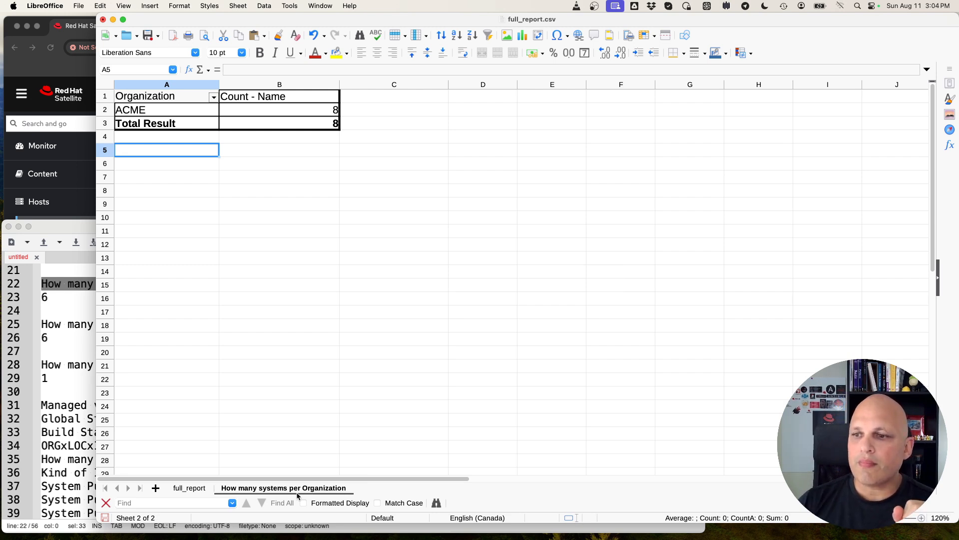
# Duplicate the "How many systems per Organization" sheet.
pyautogui.click(190, 488)
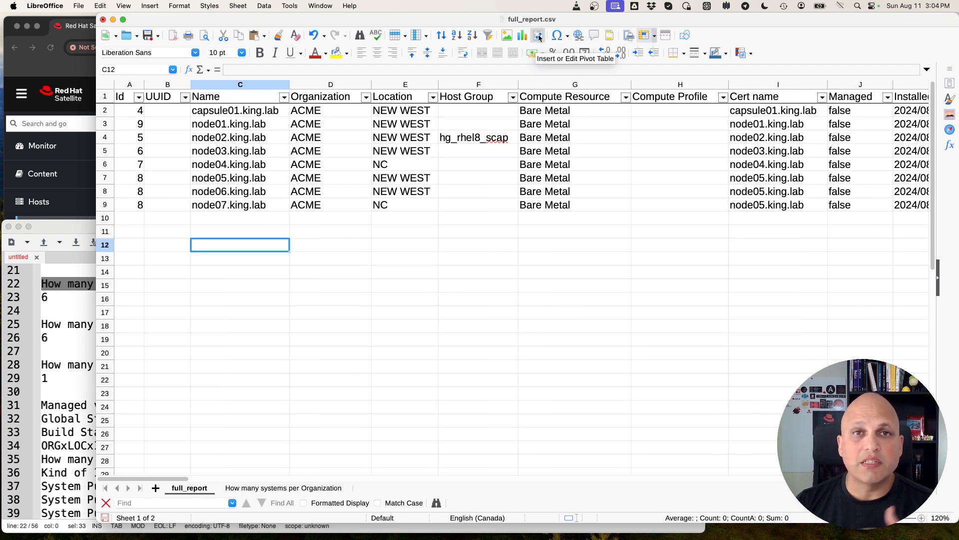
pyautogui.click(282, 489)
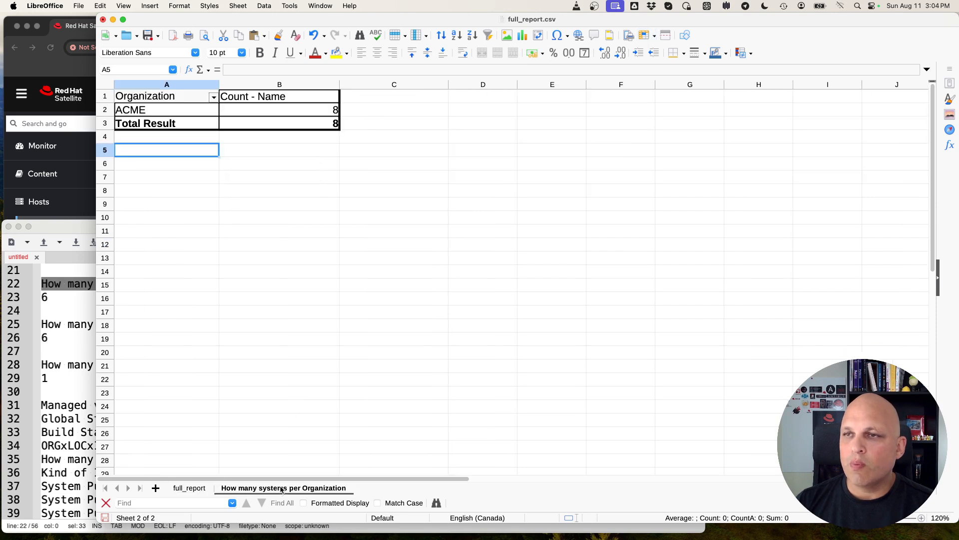
pyautogui.rightClick(281, 490)
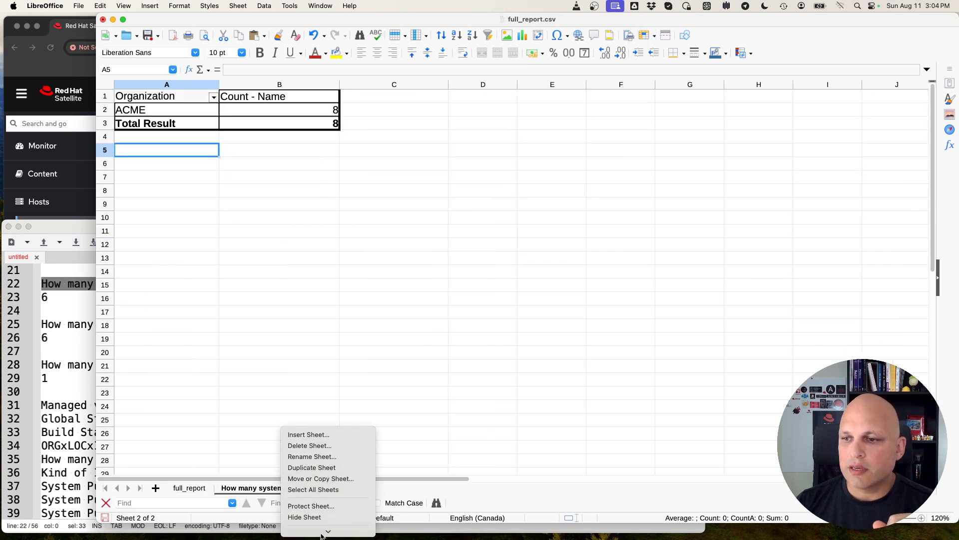
pyautogui.click(348, 435)
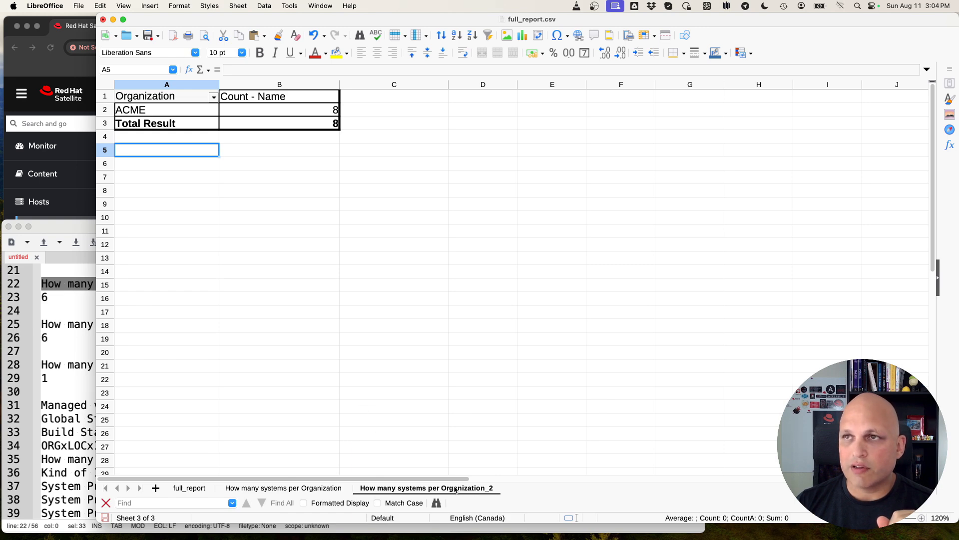
# Change the answer under "How many systems per Organization?" in the Geany notes to 8.
pyautogui.click(74, 327)
pyautogui.moveTo(75, 296); pyautogui.dragTo(42, 297)
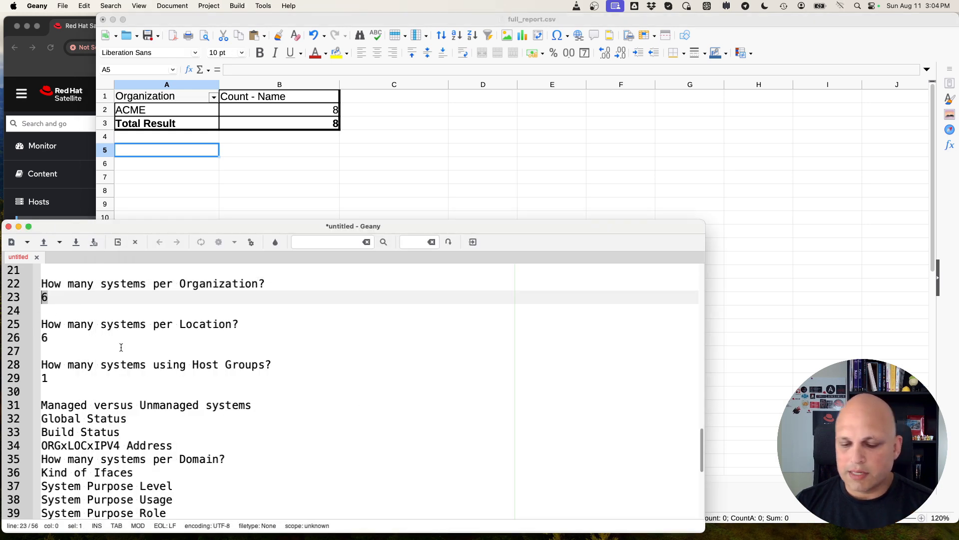
pyautogui.press('BackSpace')
pyautogui.write('8')
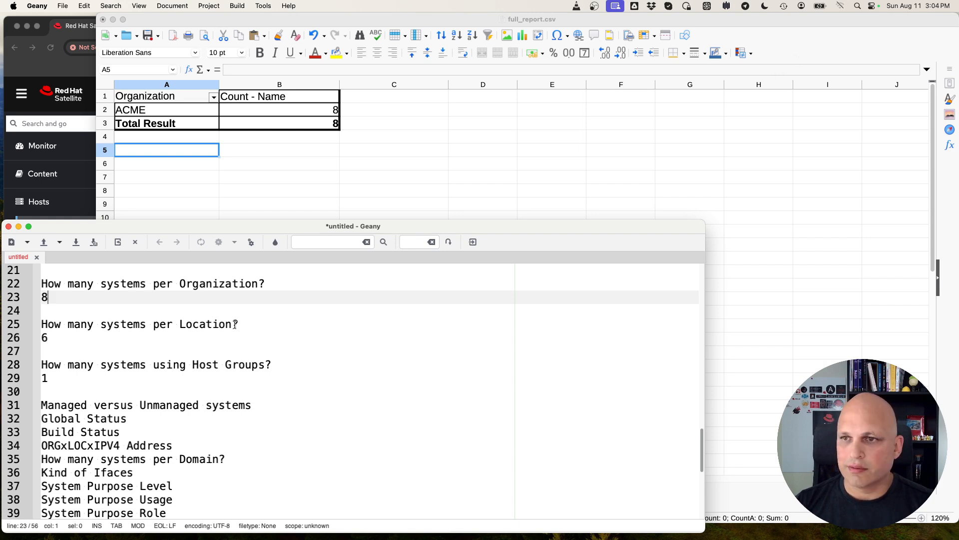
# Copy "How many systems per Location" from the notes and rename the duplicated sheet in LibreOffice Calc with it.
pyautogui.moveTo(235, 325); pyautogui.dragTo(25, 329)
pyautogui.press('super+c')
pyautogui.press('super+Tab')
pyautogui.doubleClick(418, 488)
pyautogui.press('super+v')
pyautogui.click(573, 291)
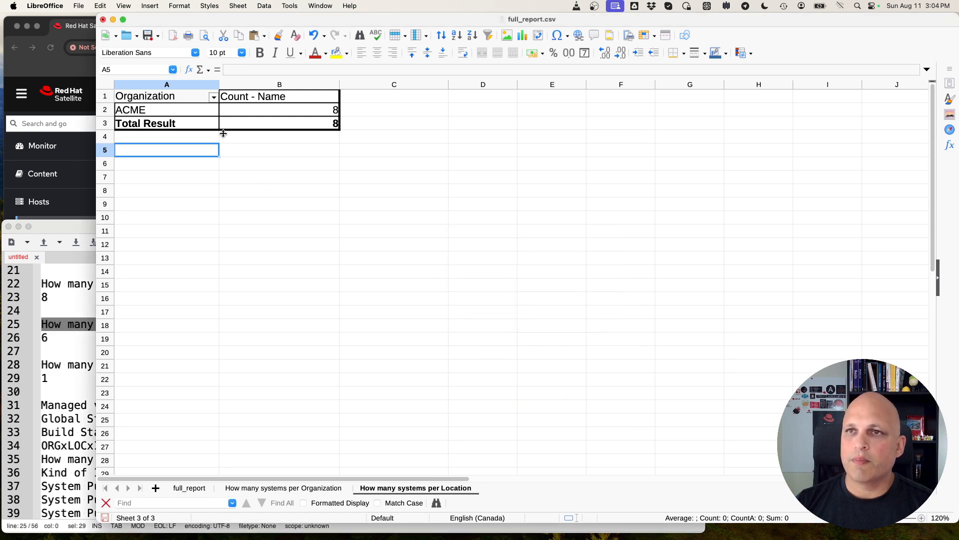
# Examine the row range of the pivot table's source selection on the Location sheet, leaving the layout unsaved, and check the question in the notes.
pyautogui.rightClick(200, 111)
pyautogui.click(227, 156)
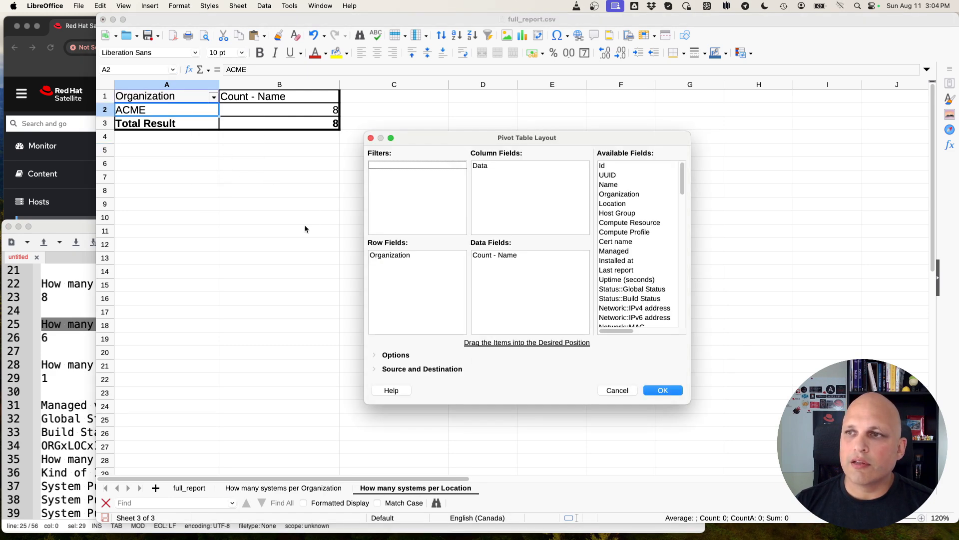
pyautogui.click(381, 369)
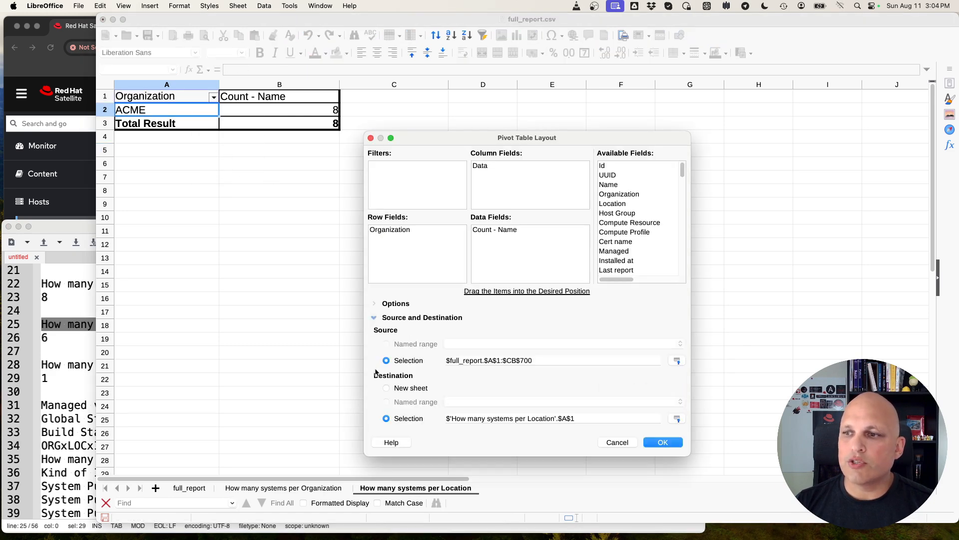
pyautogui.click(536, 360)
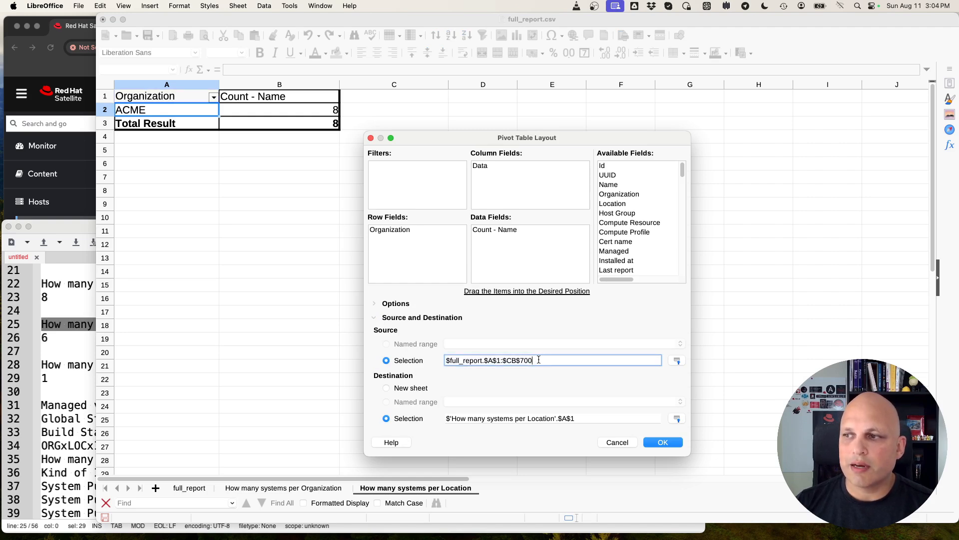
pyautogui.moveTo(546, 360); pyautogui.dragTo(521, 360)
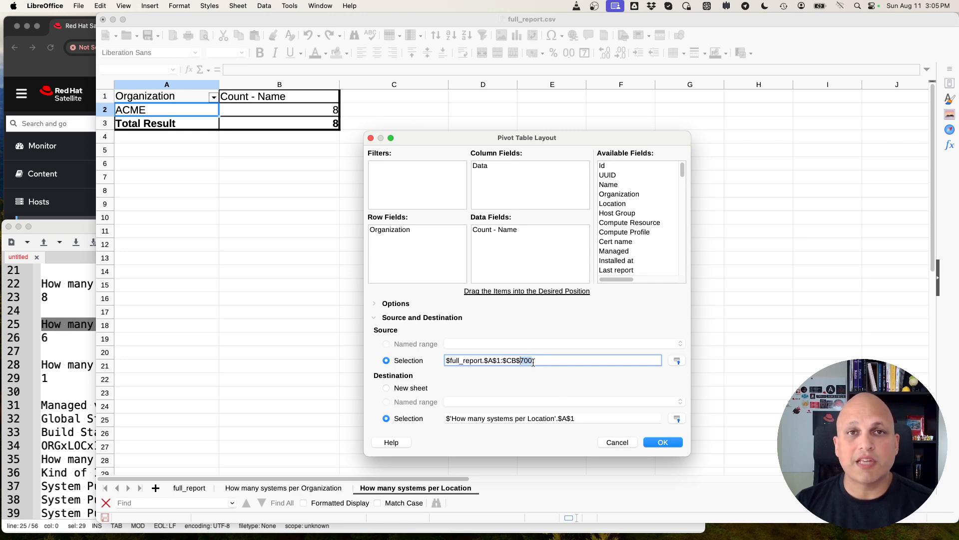
pyautogui.click(625, 445)
pyautogui.click(63, 315)
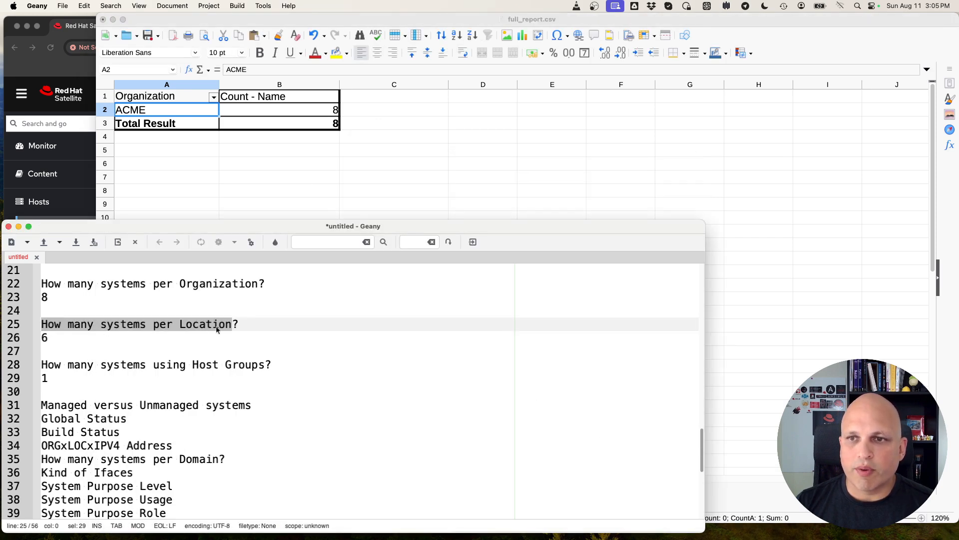
# Replace Organization with Location as the row field of the pivot table on the "How many systems per Location" sheet.
pyautogui.rightClick(228, 107)
pyautogui.click(269, 151)
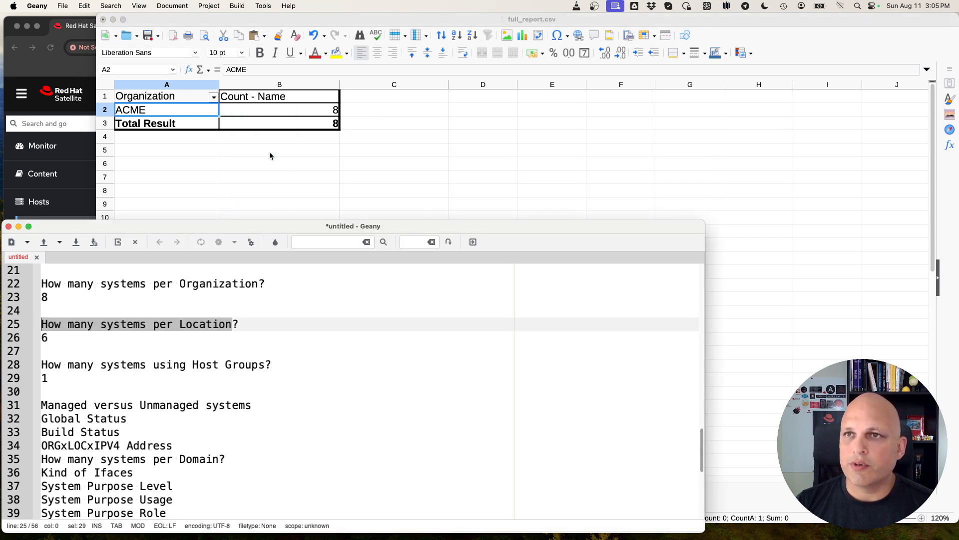
pyautogui.click(484, 112)
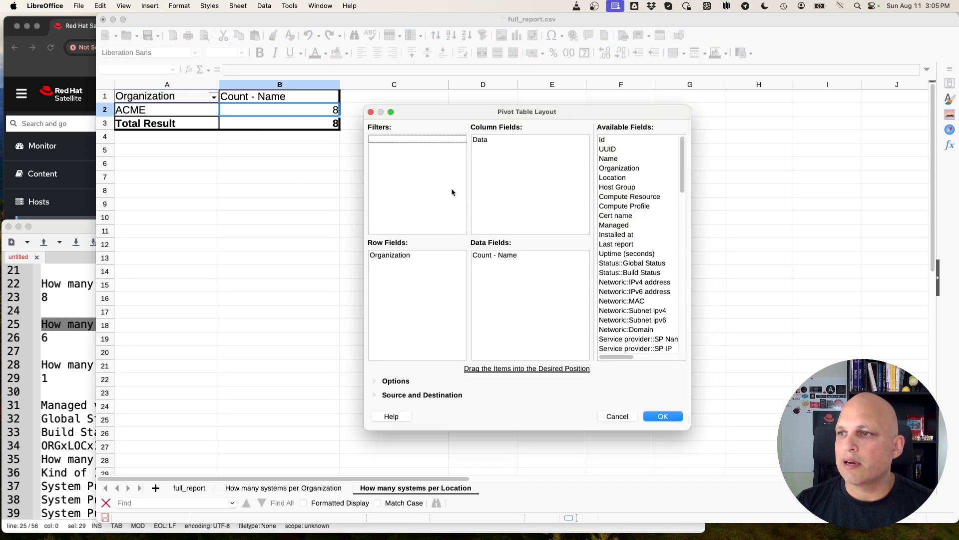
pyautogui.click(406, 256)
pyautogui.moveTo(407, 256); pyautogui.dragTo(640, 250)
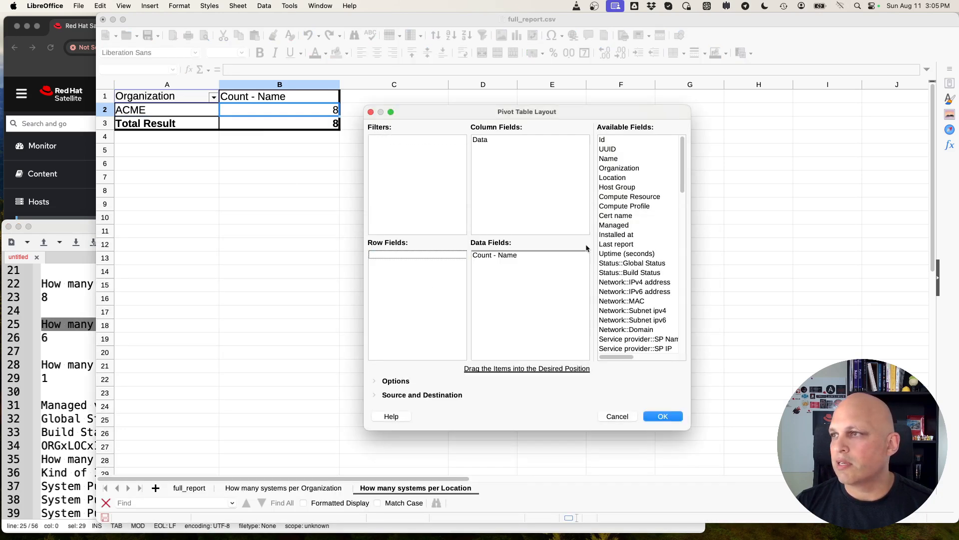
pyautogui.moveTo(617, 178); pyautogui.dragTo(415, 280)
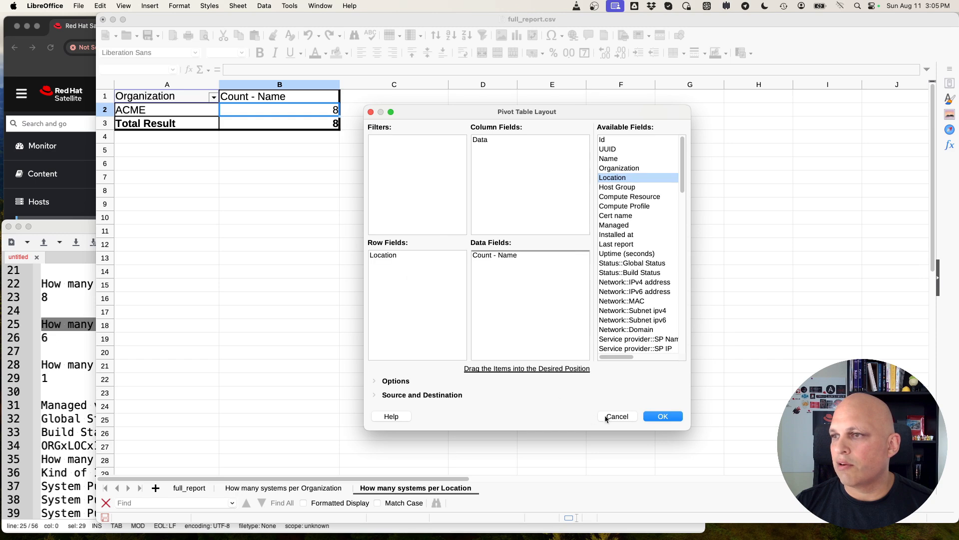
pyautogui.click(666, 417)
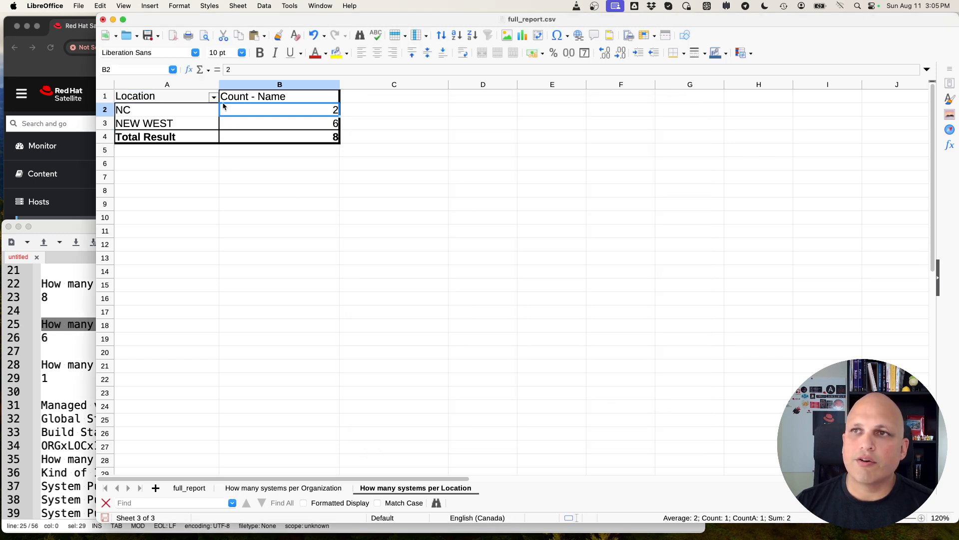
# Replace the answer under "How many systems per Location?" in the Geany notes with 8, adding the indented lines "NC - 2" and "NW - 6".
pyautogui.click(172, 110)
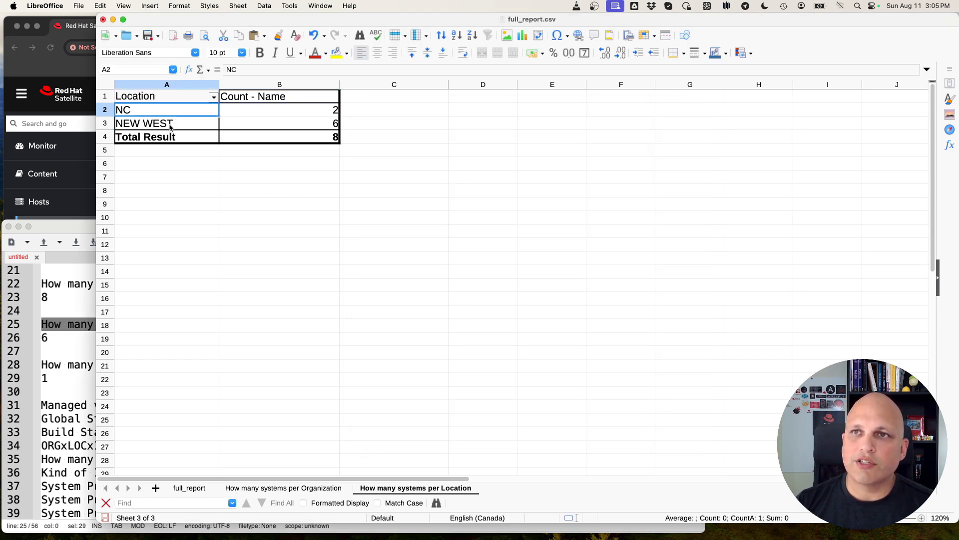
pyautogui.click(280, 122)
pyautogui.click(176, 125)
pyautogui.click(287, 129)
pyautogui.click(186, 112)
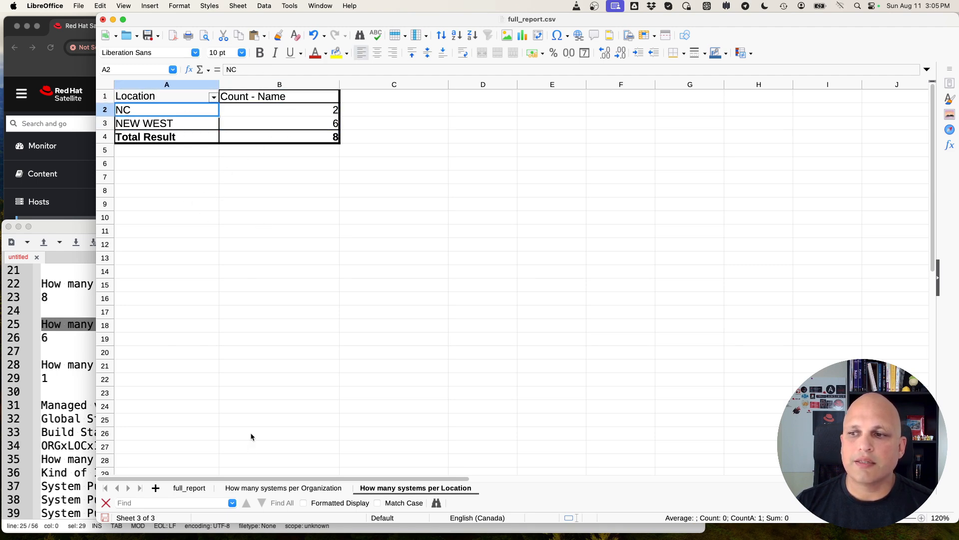
pyautogui.click(59, 337)
pyautogui.press('BackSpace')
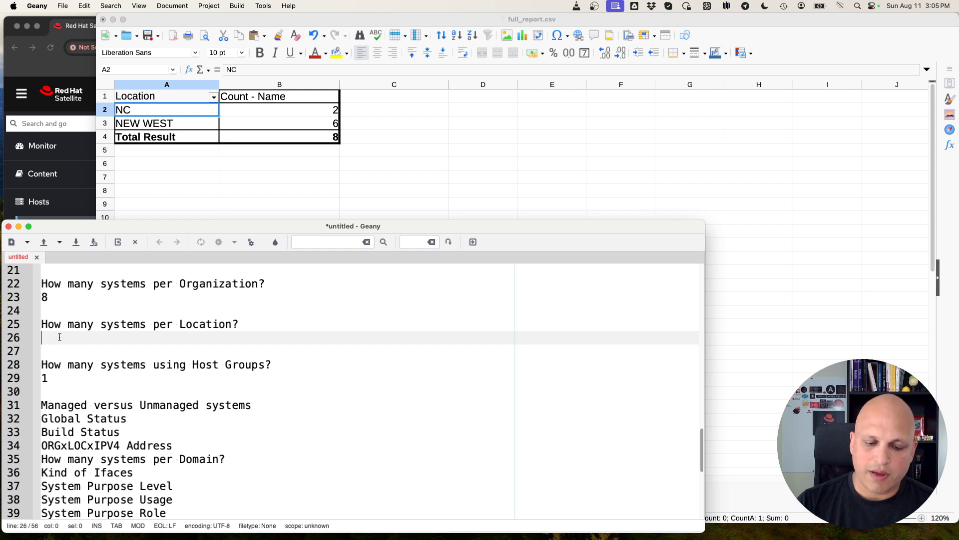
pyautogui.write('8')
pyautogui.press('Return')
pyautogui.press('Tab')
pyautogui.write('NC - 2')
pyautogui.press('Return')
pyautogui.write('NW - 6')
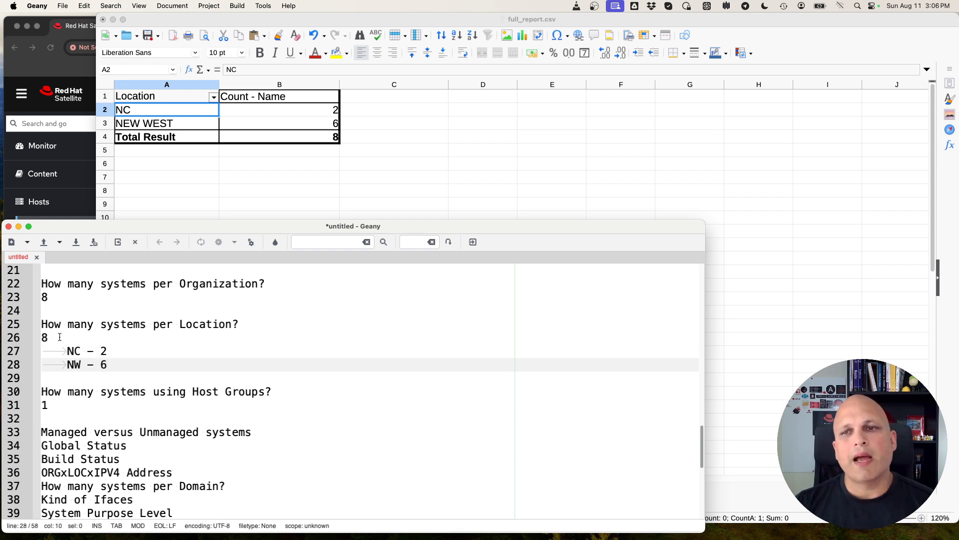
# Review the Organization and Location answers, look at the full_report sheet in LibreOffice Calc, and return to the Geany notes.
pyautogui.moveTo(119, 365); pyautogui.dragTo(31, 331)
pyautogui.moveTo(68, 300); pyautogui.dragTo(31, 293)
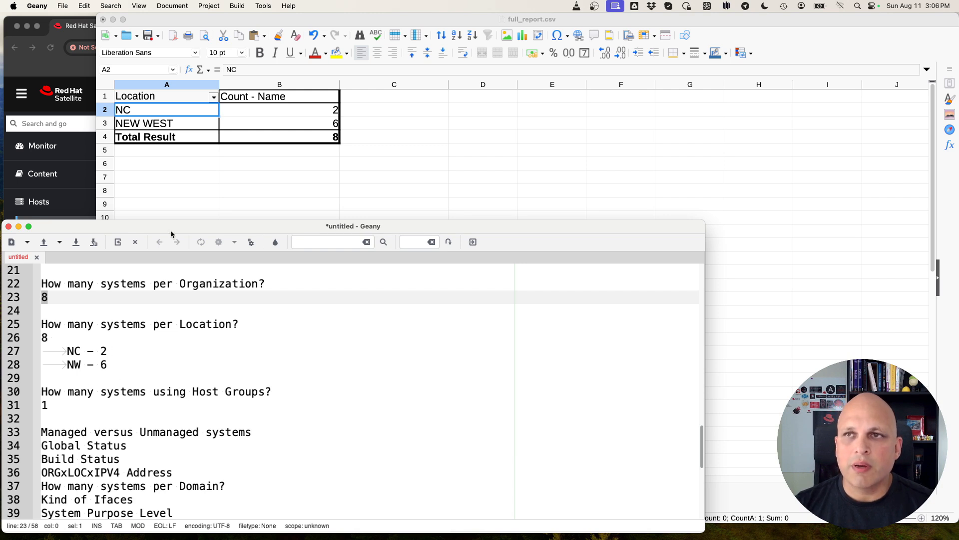
pyautogui.click(373, 19)
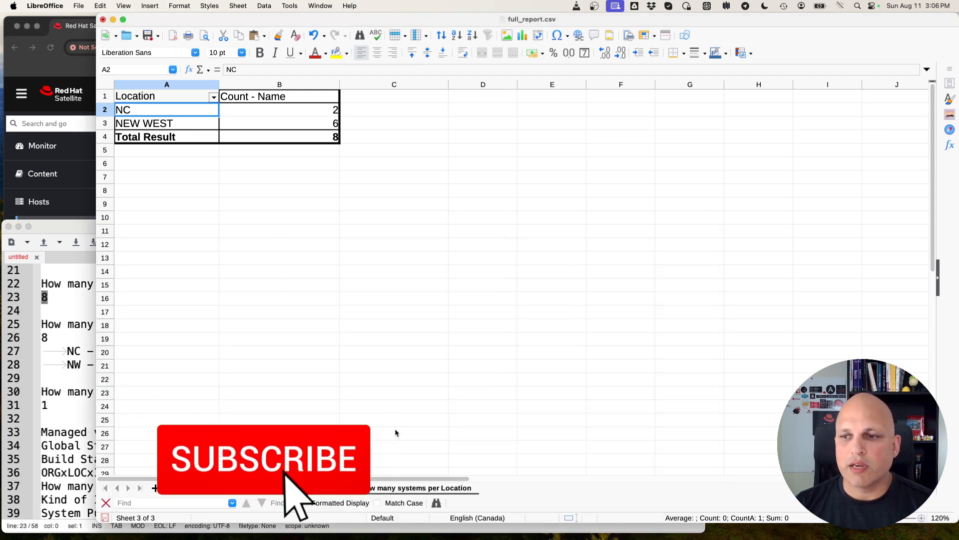
pyautogui.click(190, 487)
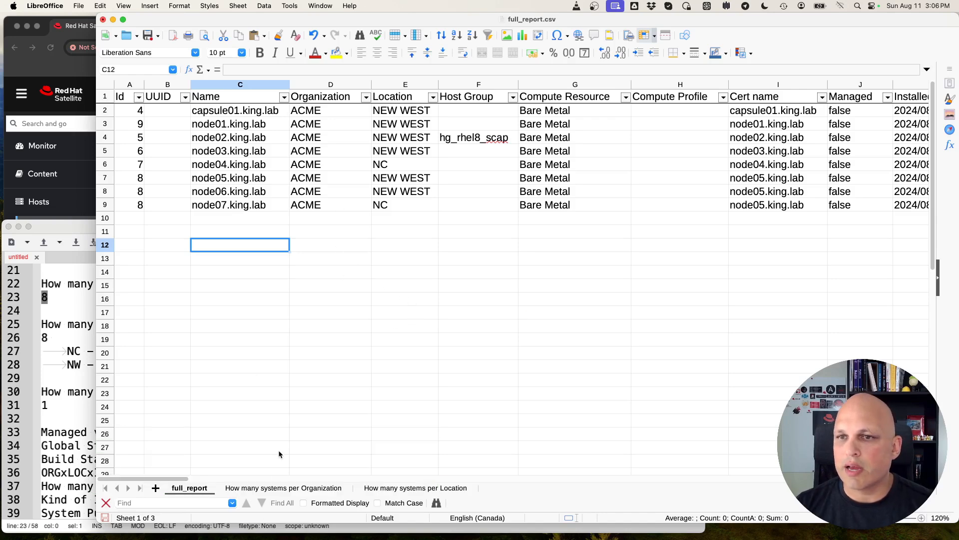
pyautogui.click(72, 227)
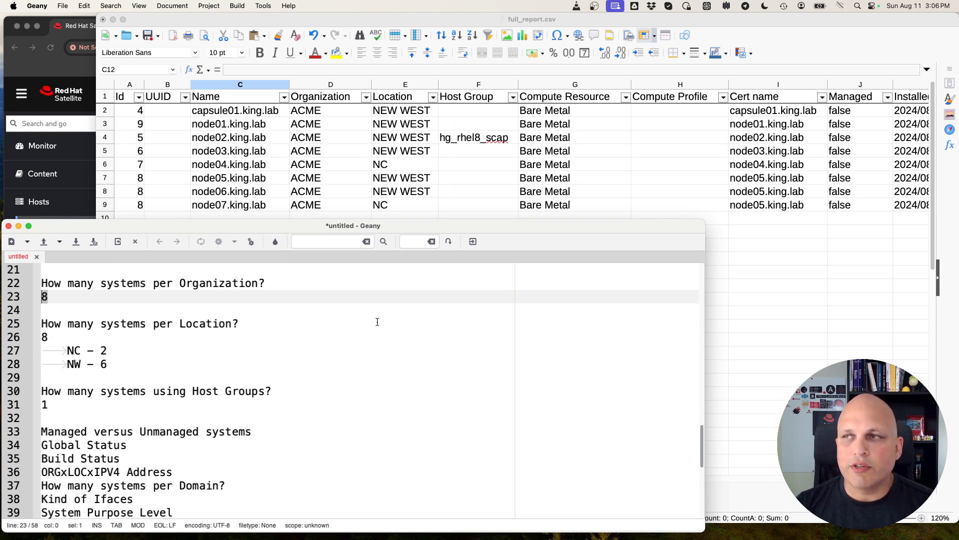
# Switch to LibreOffice Calc and duplicate the "How many systems per Location" sheet.
pyautogui.click(748, 21)
pyautogui.click(406, 486)
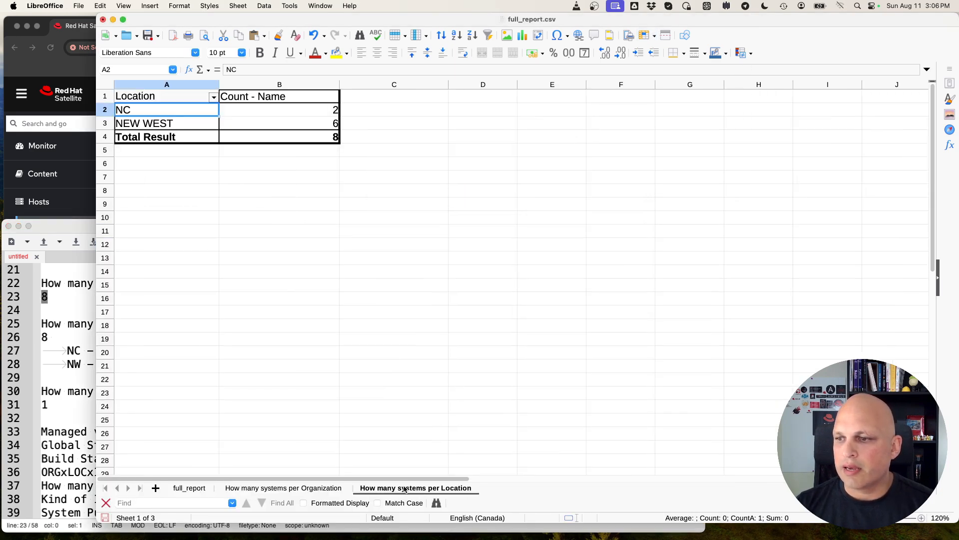
pyautogui.rightClick(406, 487)
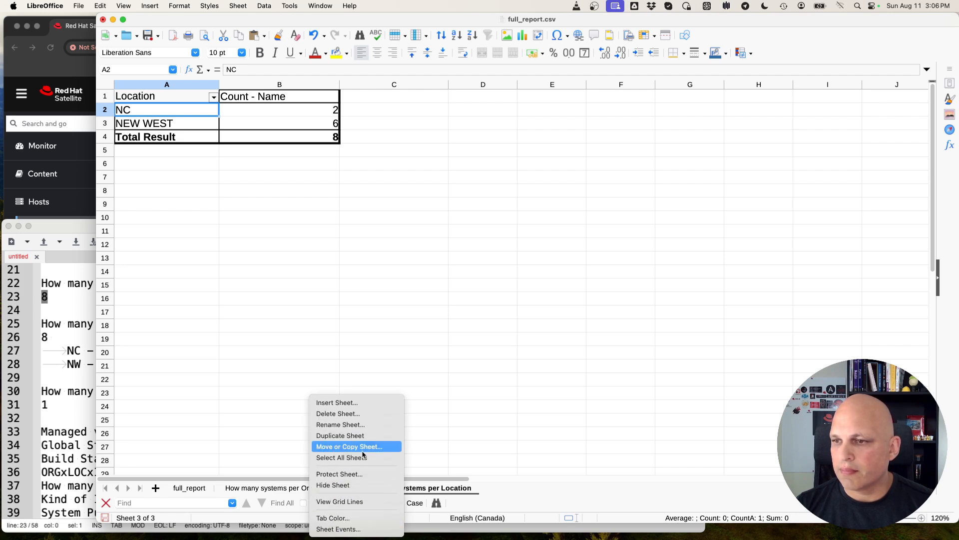
pyautogui.click(366, 436)
# Rename the duplicated sheet "How many systems using Host Groups", copying the question text from the Geany notes.
pyautogui.click(64, 396)
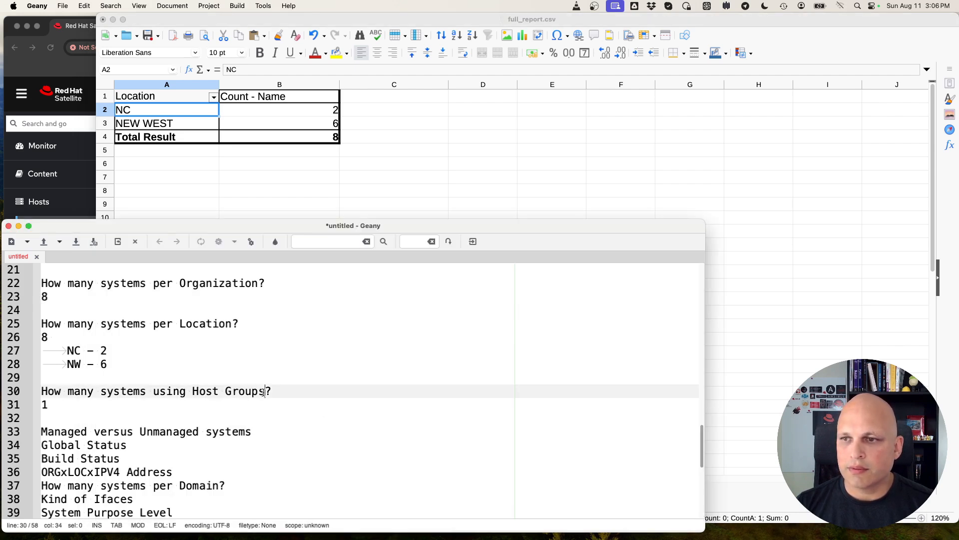
pyautogui.moveTo(267, 390); pyautogui.dragTo(60, 388)
pyautogui.press('cmd+c')
pyautogui.click(808, 19)
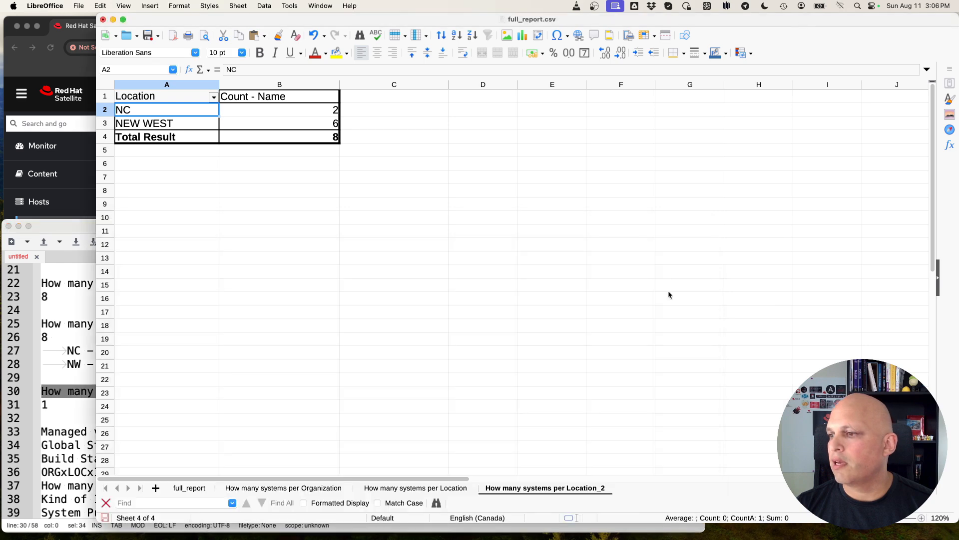
pyautogui.doubleClick(568, 491)
pyautogui.press('cmd+v')
pyautogui.click(574, 288)
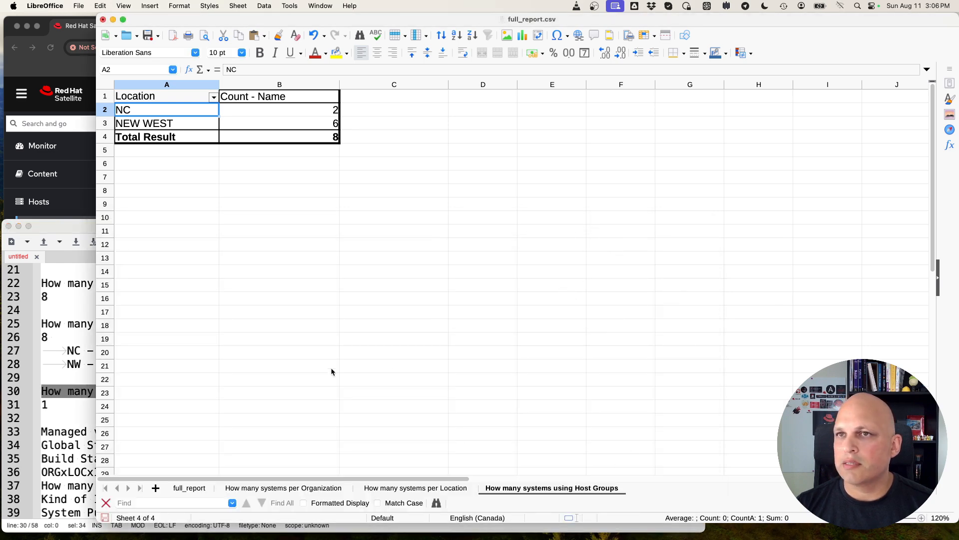
# Try to swap Location for Host Group in the pivot table layout on the Host Groups sheet, and undo the change.
pyautogui.rightClick(244, 111)
pyautogui.click(279, 156)
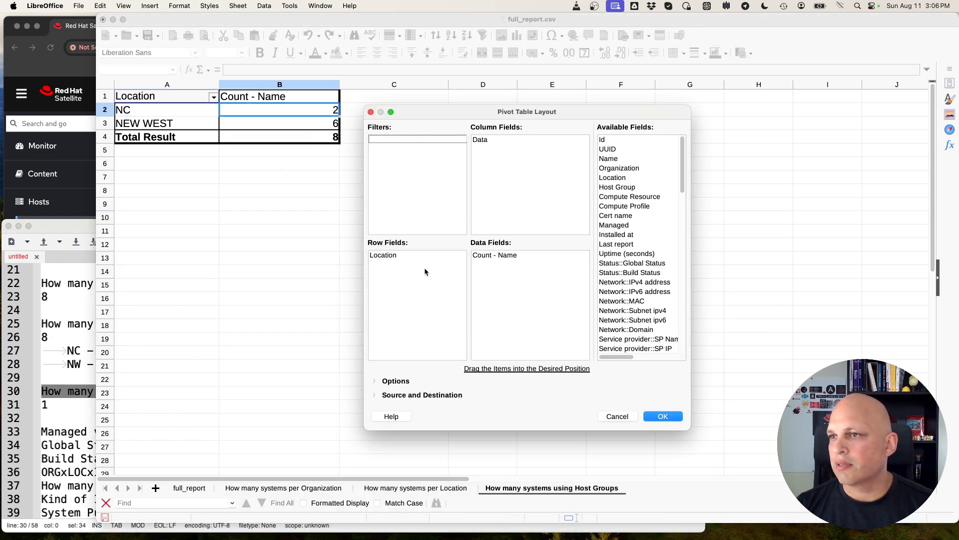
pyautogui.moveTo(383, 258); pyautogui.dragTo(658, 268)
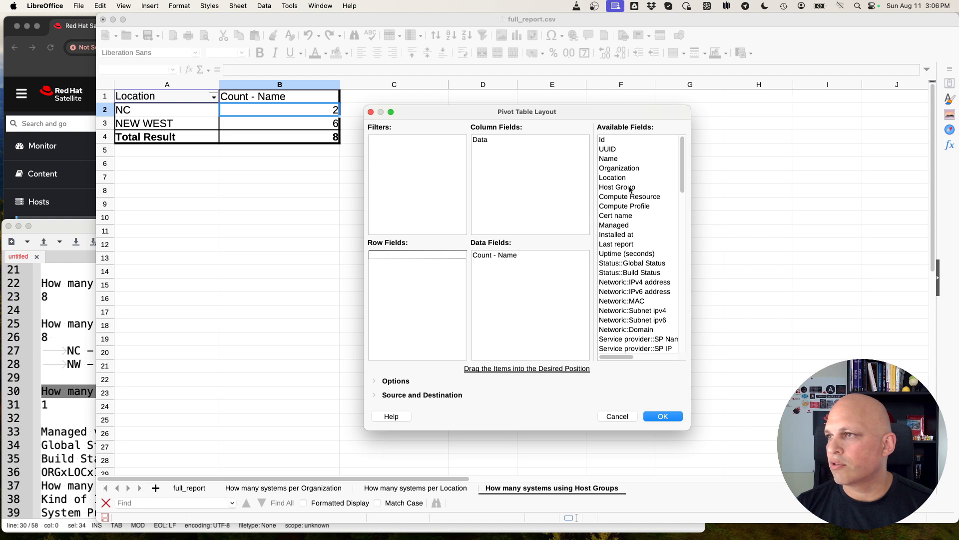
pyautogui.moveTo(631, 189); pyautogui.dragTo(528, 338)
pyautogui.click(663, 417)
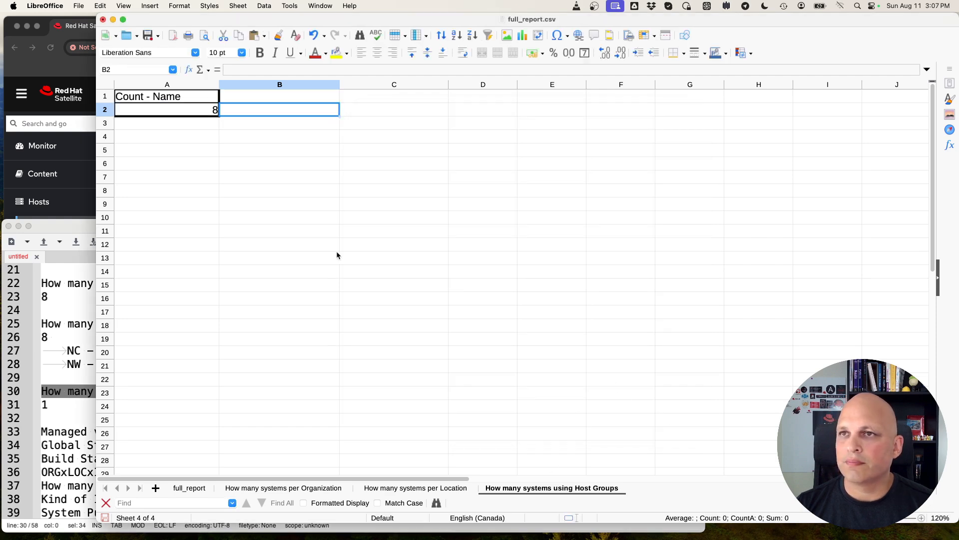
pyautogui.press('super+z')
# Replace Location with Host Group as the row field of the pivot table on the "How many systems using Host Groups" sheet.
pyautogui.rightClick(190, 108)
pyautogui.click(213, 151)
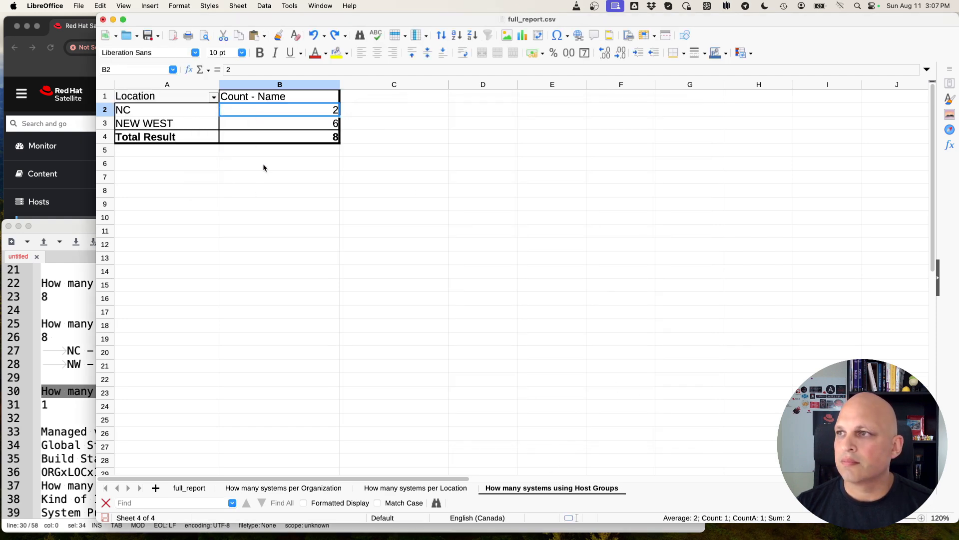
pyautogui.scroll(-2, 637, 225)
pyautogui.scroll(2, 635, 215)
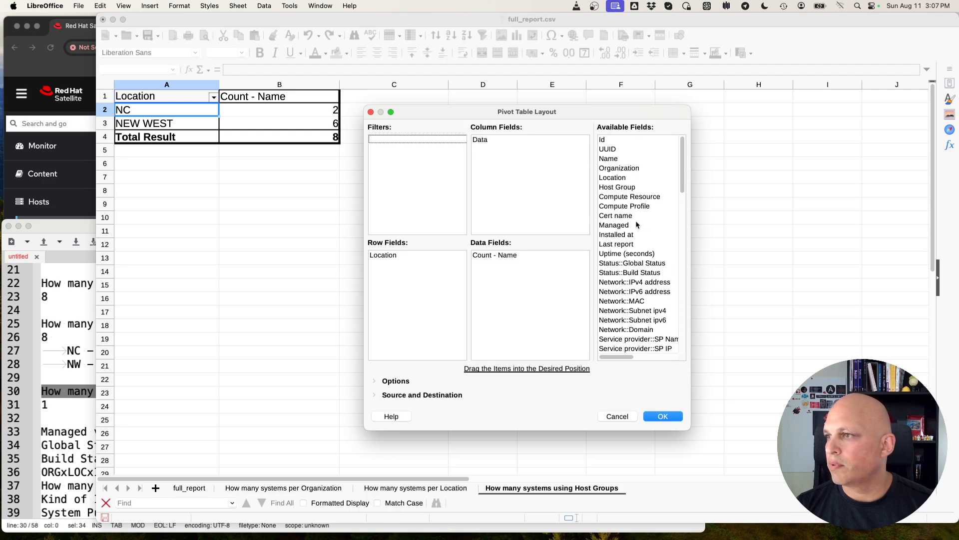
pyautogui.moveTo(629, 187); pyautogui.dragTo(670, 444)
pyautogui.click(663, 416)
pyautogui.click(186, 193)
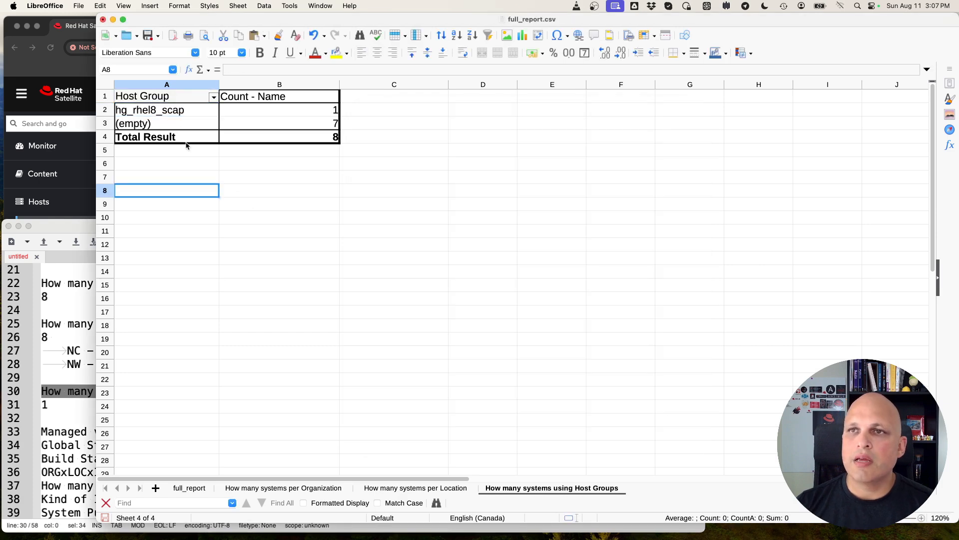
# Examine the hg_rhel8_scap and (empty) rows with their name counts in the Host Group pivot table.
pyautogui.click(189, 107)
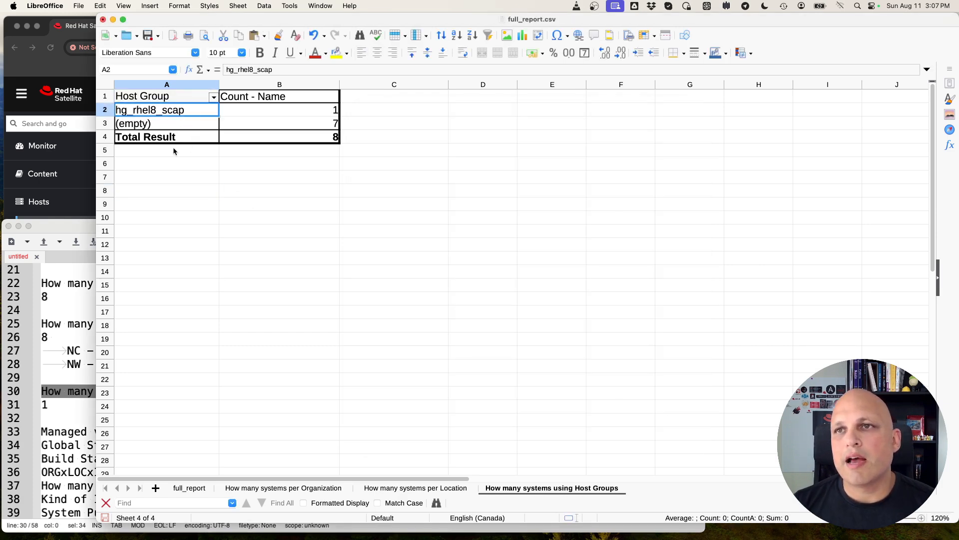
pyautogui.click(227, 112)
pyautogui.click(180, 112)
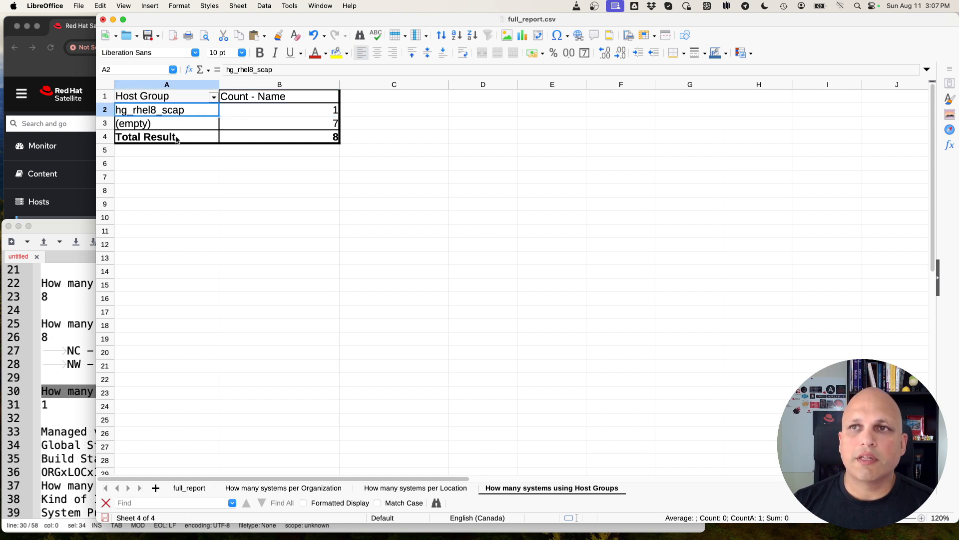
pyautogui.click(257, 122)
pyautogui.click(189, 125)
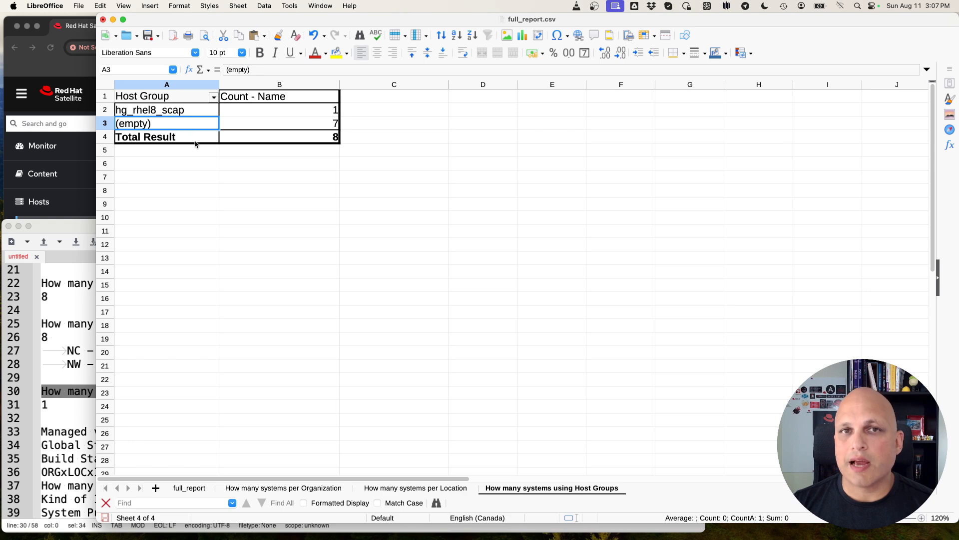
# Filter the Host Group column on the full_report sheet to hg_rhel8_scap only.
pyautogui.click(190, 489)
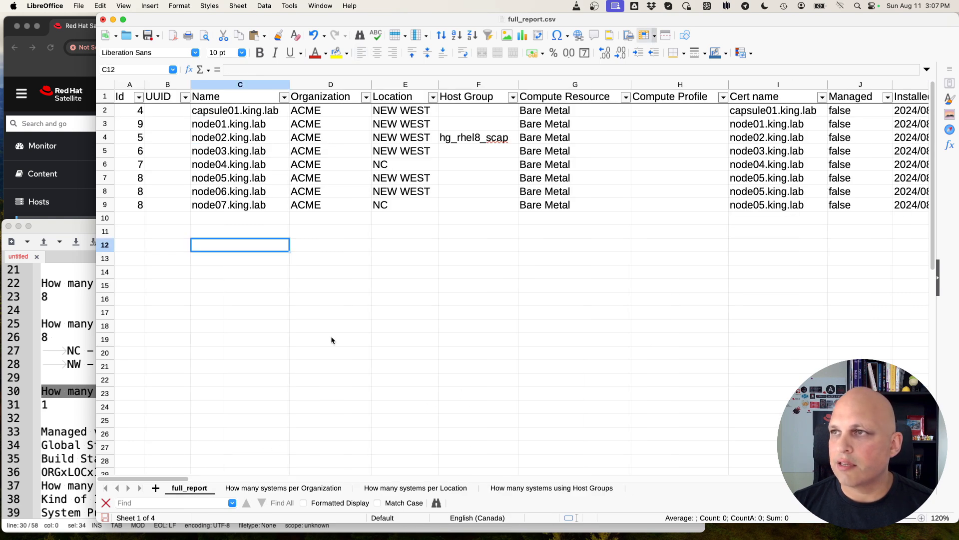
pyautogui.click(513, 97)
pyautogui.click(428, 219)
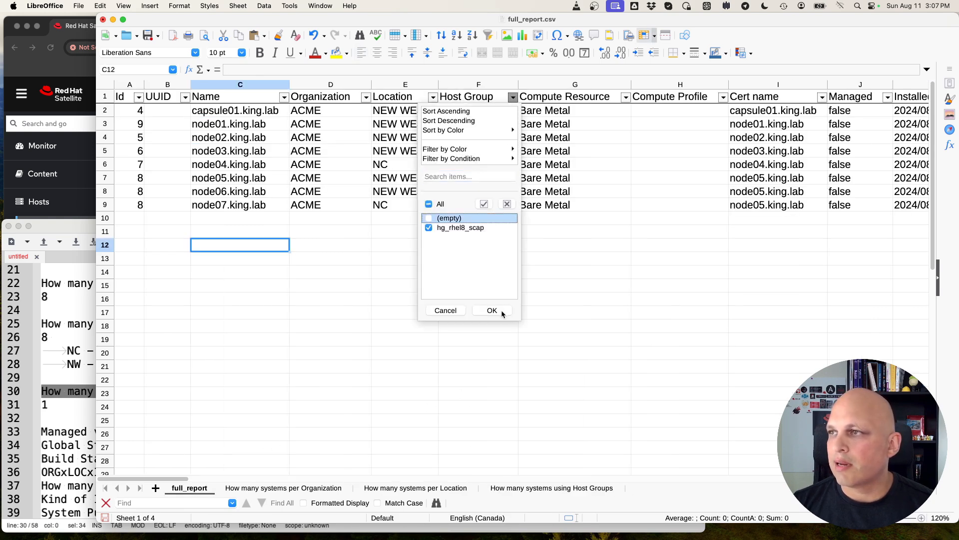
pyautogui.click(499, 310)
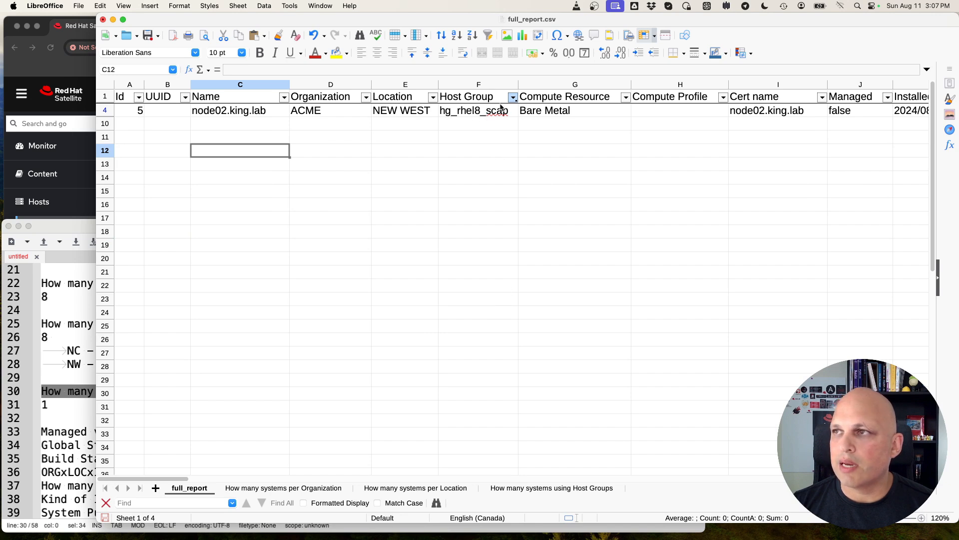
# Change the full_report Host Group filter to (empty) only, and select the filtered rows' Host Group and Compute Resource cells for inspection.
pyautogui.click(512, 97)
pyautogui.click(428, 237)
pyautogui.click(428, 228)
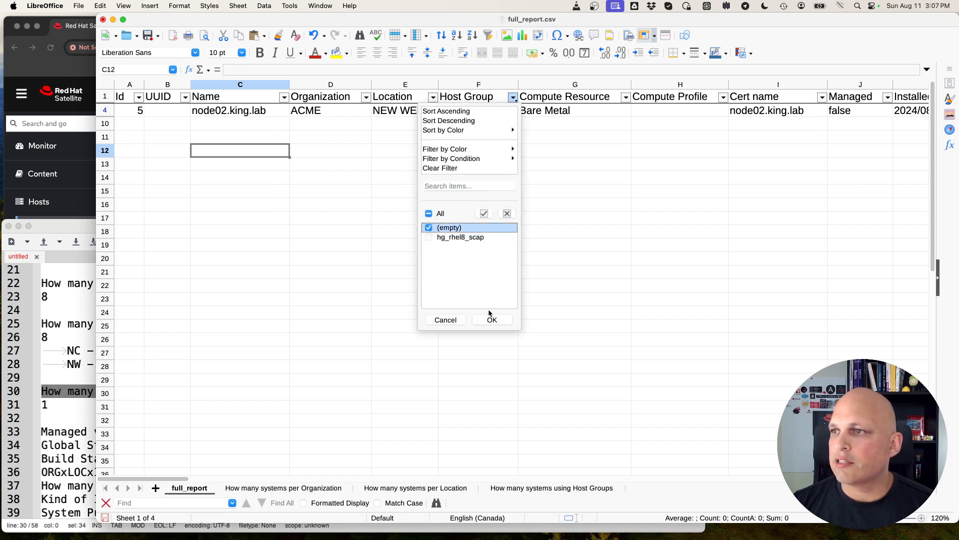
pyautogui.click(492, 320)
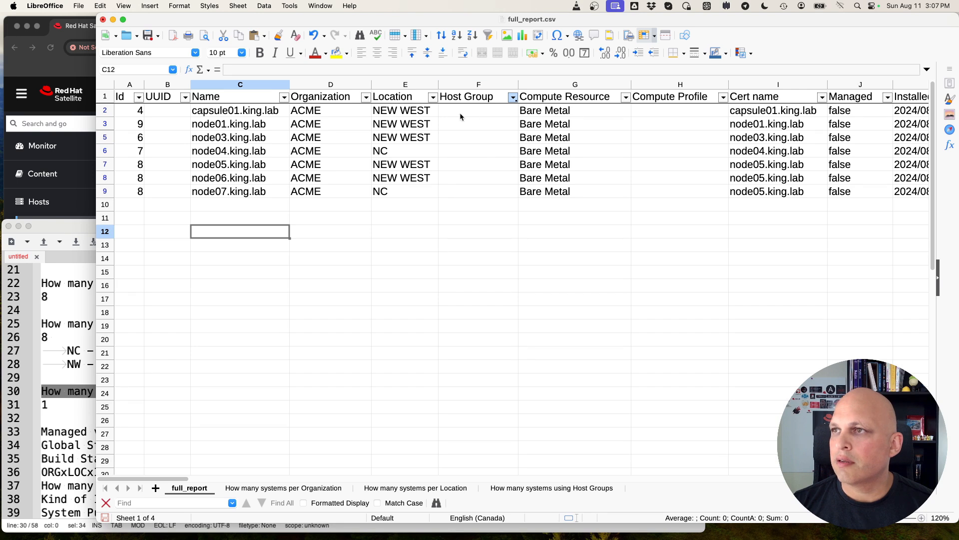
pyautogui.moveTo(460, 112); pyautogui.dragTo(450, 194)
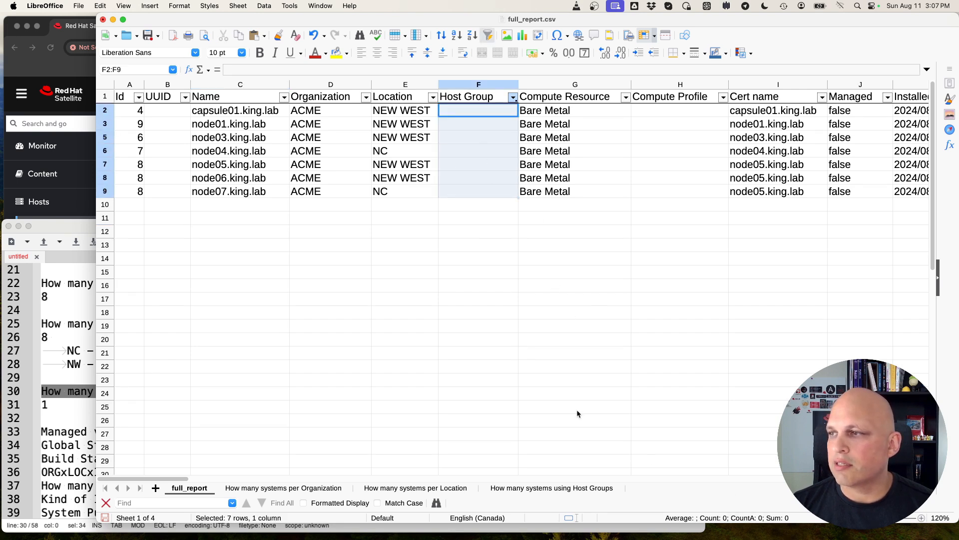
pyautogui.click(476, 288)
pyautogui.moveTo(539, 111); pyautogui.dragTo(529, 194)
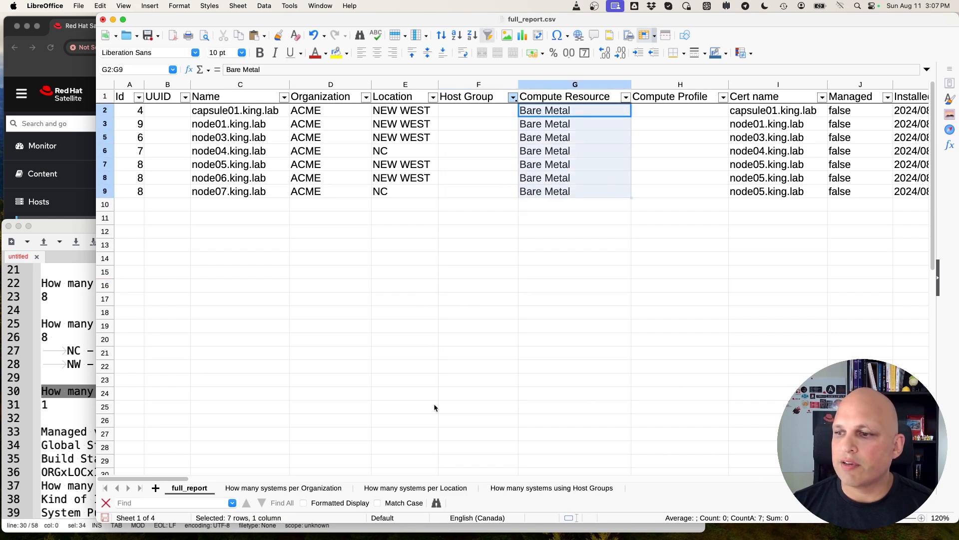
# Add Name as a row field below Host Group in the pivot table on the "How many systems using Host Groups" sheet.
pyautogui.click(577, 488)
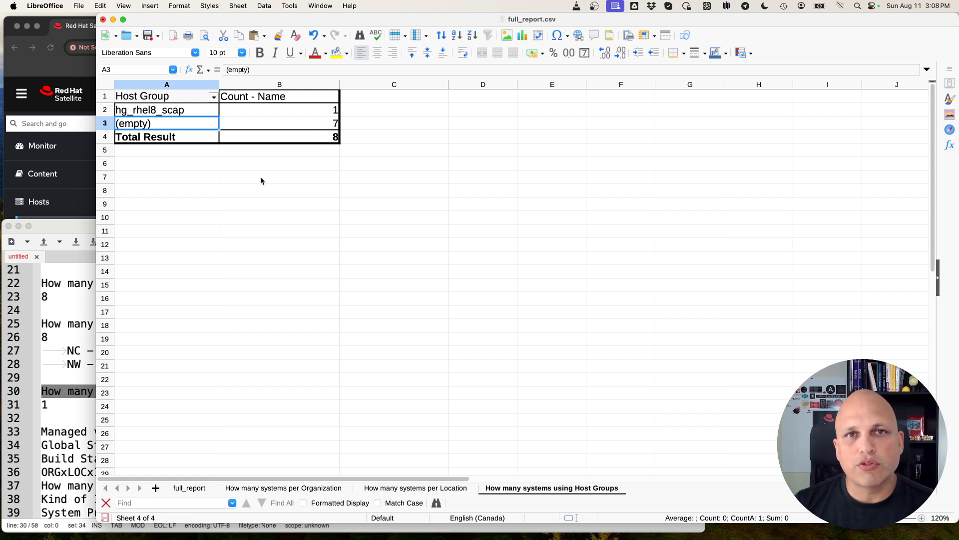
pyautogui.rightClick(241, 113)
pyautogui.click(270, 160)
pyautogui.moveTo(612, 160); pyautogui.dragTo(388, 276)
pyautogui.click(665, 416)
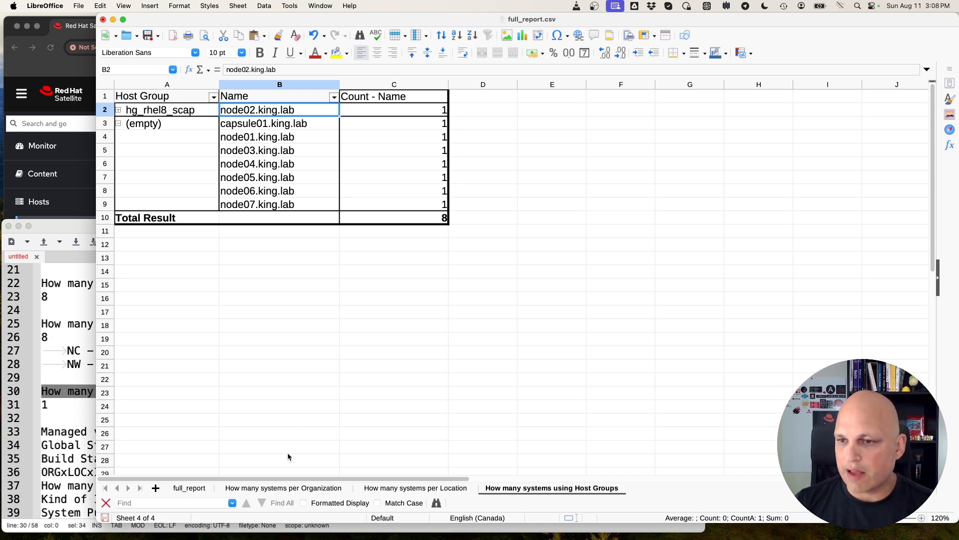
# Check the full_report sheet and add Network::IPv4 address as the third row field of the Host Groups pivot table.
pyautogui.click(192, 488)
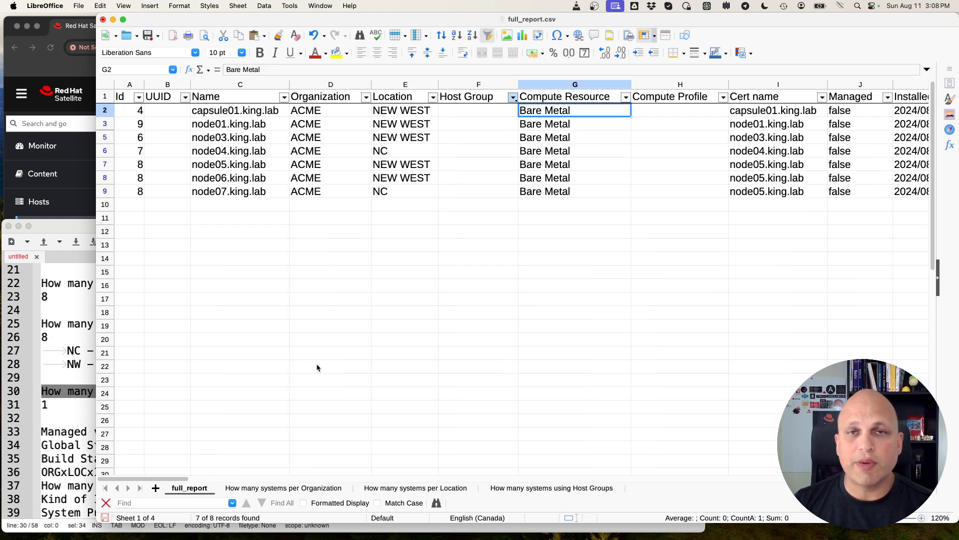
pyautogui.click(552, 489)
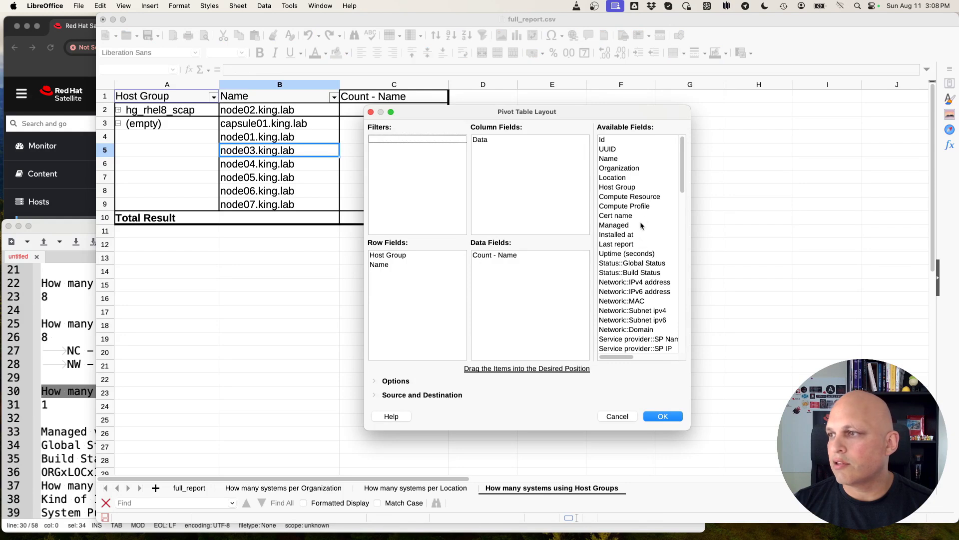
pyautogui.click(649, 284)
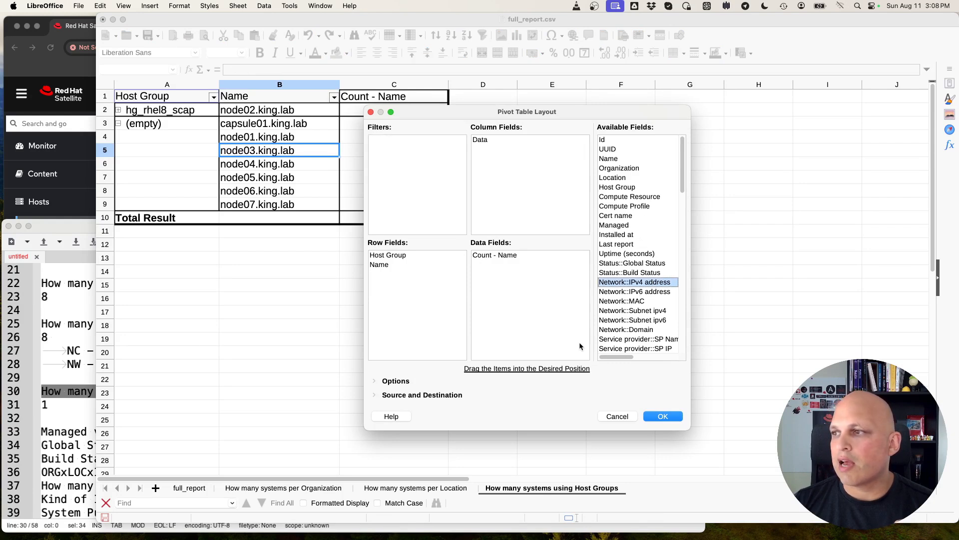
pyautogui.moveTo(645, 285); pyautogui.dragTo(404, 280)
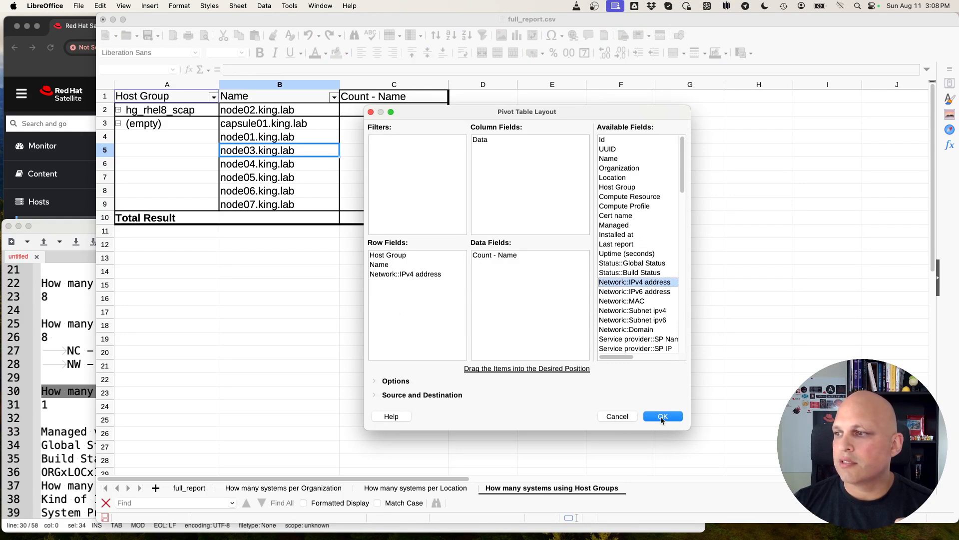
pyautogui.click(662, 417)
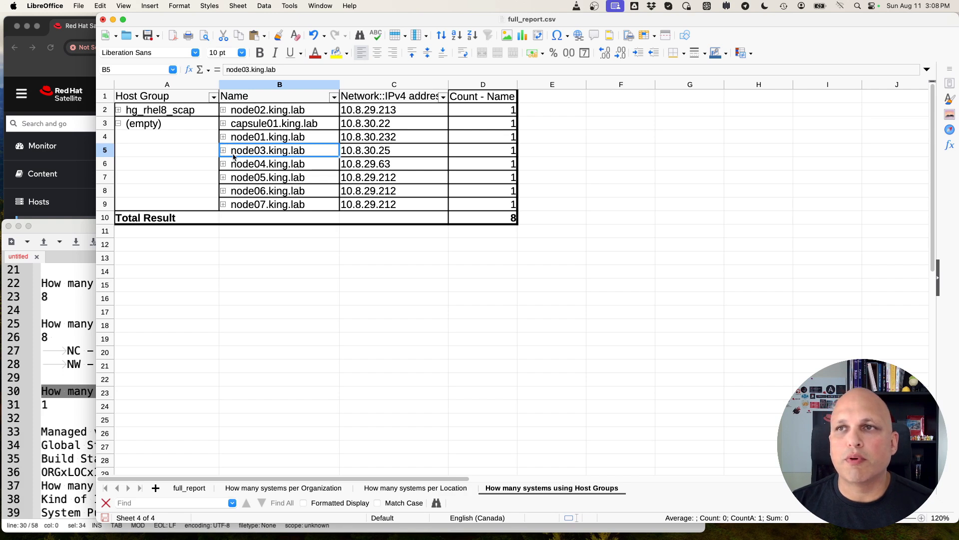
# Limit the pivot table's Host Group filter to hg_rhel8_scap, and restore the (empty) group to the filter.
pyautogui.click(214, 97)
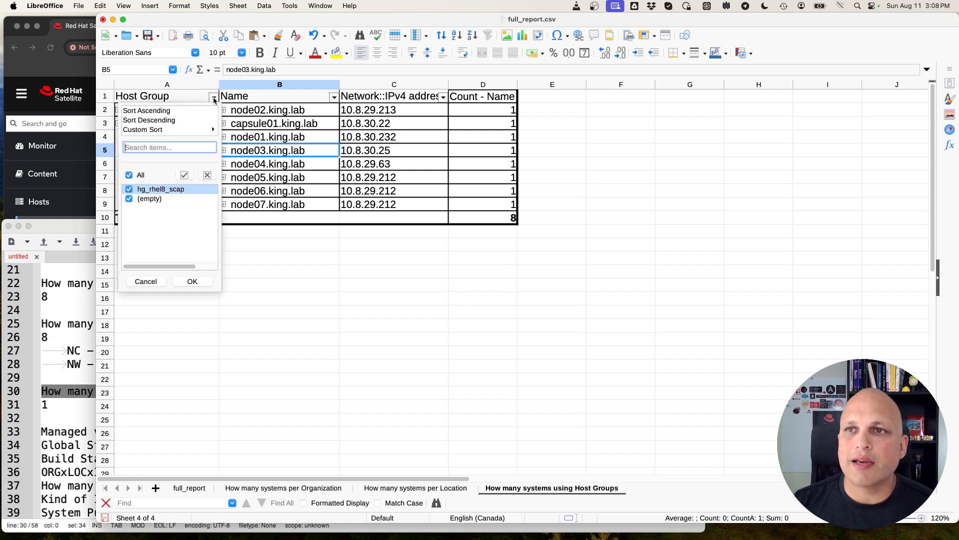
pyautogui.click(129, 199)
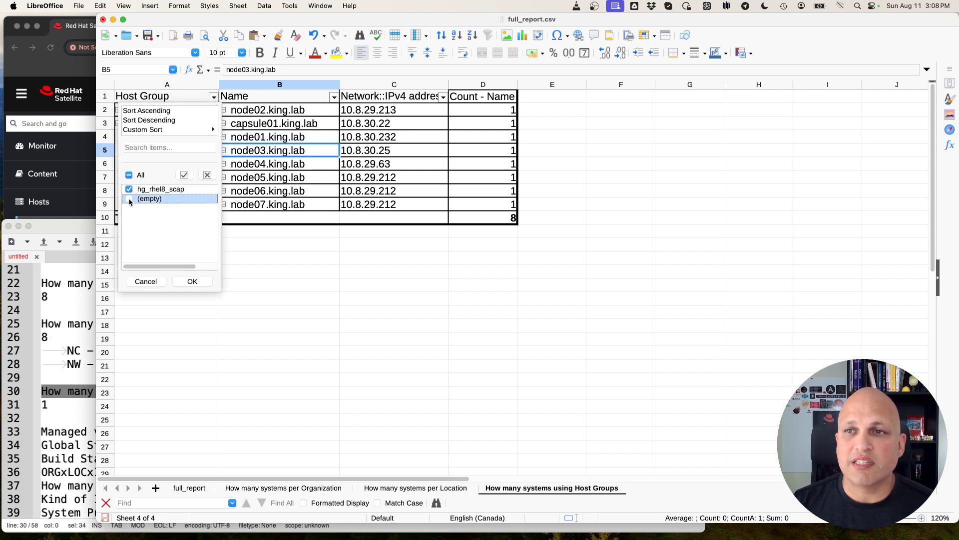
pyautogui.click(199, 284)
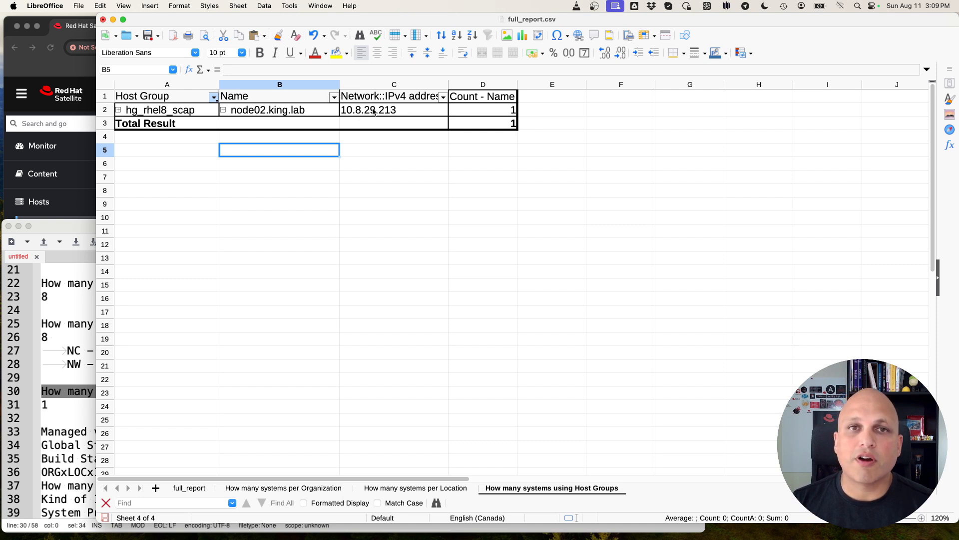
pyautogui.click(214, 97)
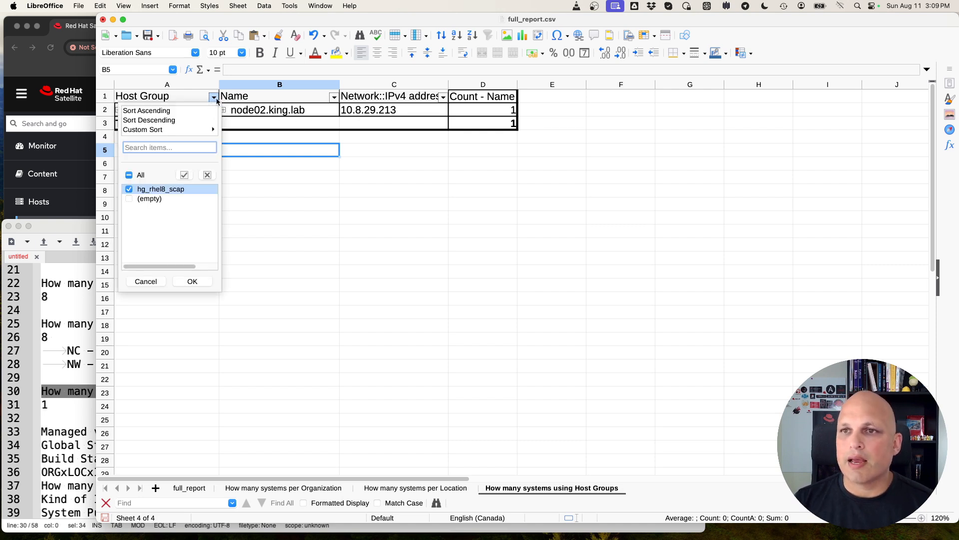
pyautogui.click(129, 199)
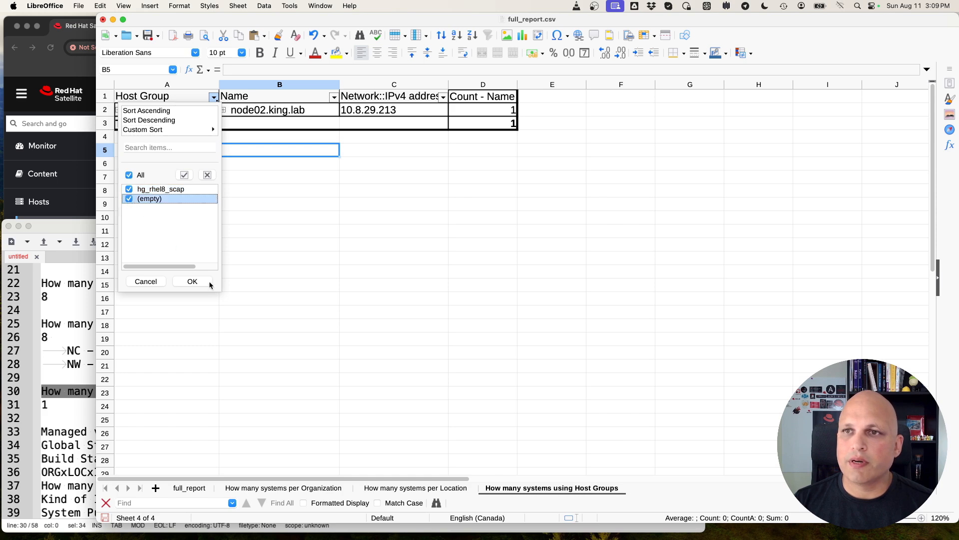
pyautogui.click(192, 281)
pyautogui.click(416, 289)
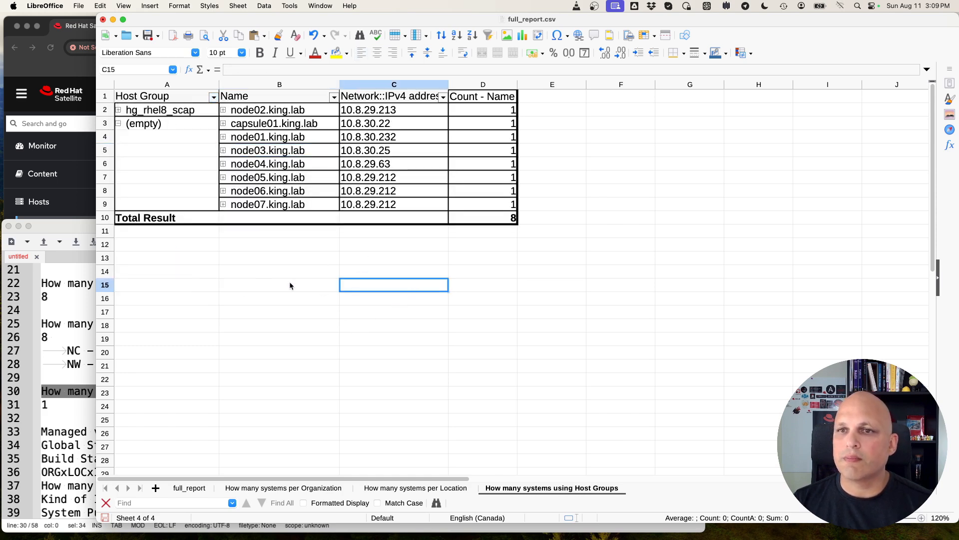
# Check the remaining questions in the Geany notes and duplicate the "How many systems using Host Groups" sheet.
pyautogui.click(74, 234)
pyautogui.scroll(-5, 133, 413)
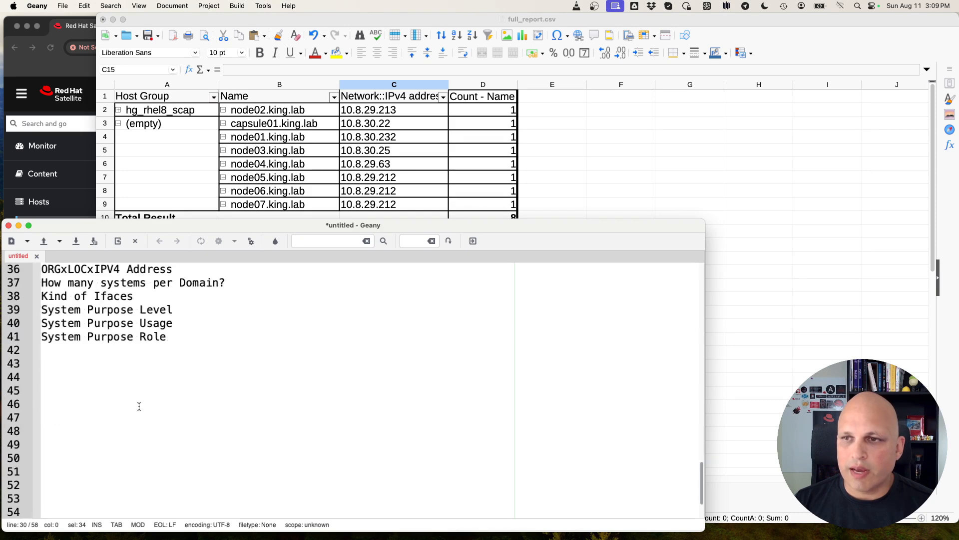
pyautogui.scroll(3, 142, 342)
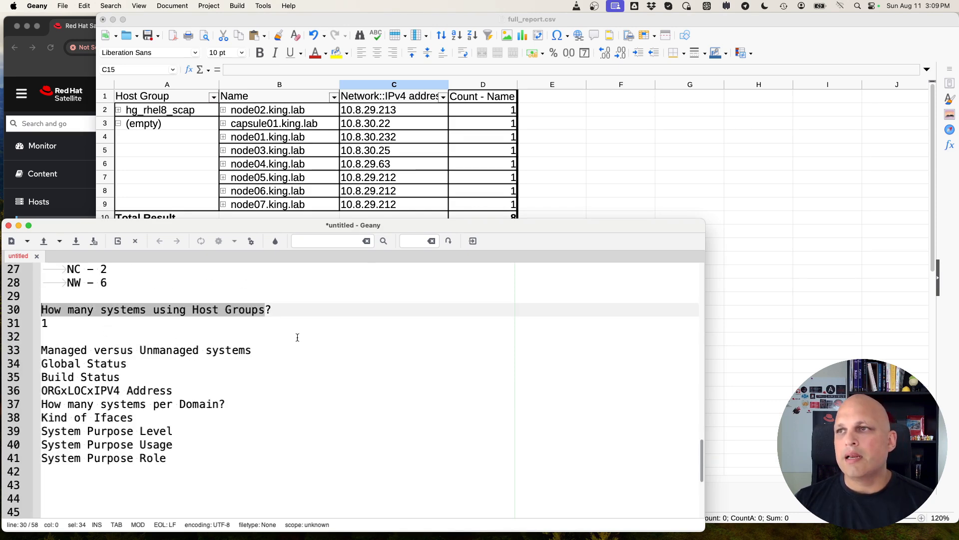
pyautogui.click(794, 58)
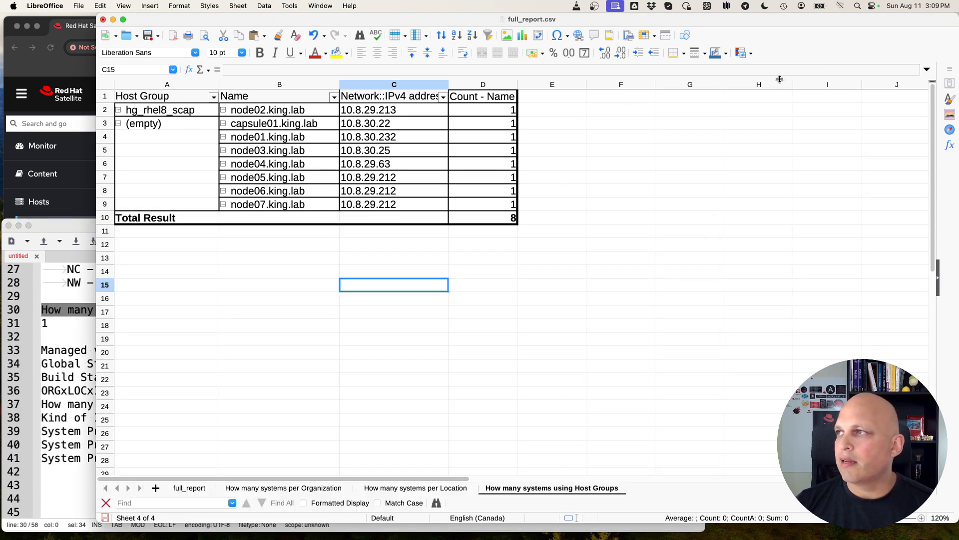
pyautogui.rightClick(528, 488)
pyautogui.moveTo(478, 530)
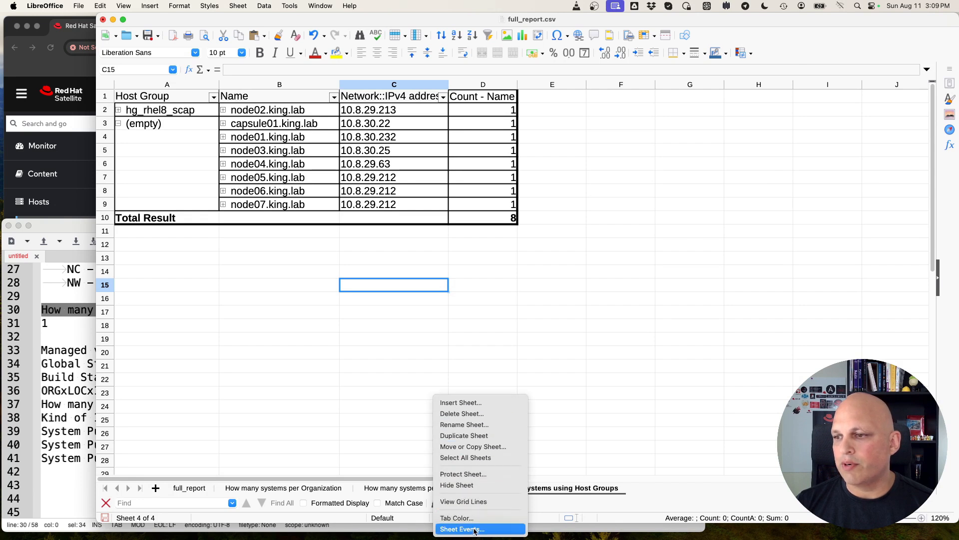
pyautogui.click(497, 438)
# Copy the "Managed versus Unmanaged systems" line from the Geany notes and rename the duplicated sheet with it.
pyautogui.click(53, 224)
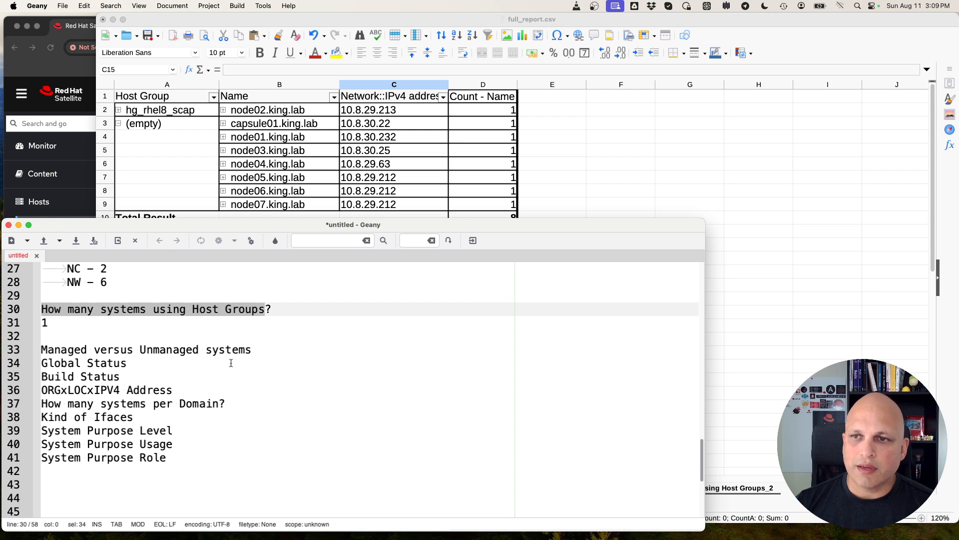
pyautogui.moveTo(249, 350); pyautogui.dragTo(28, 350)
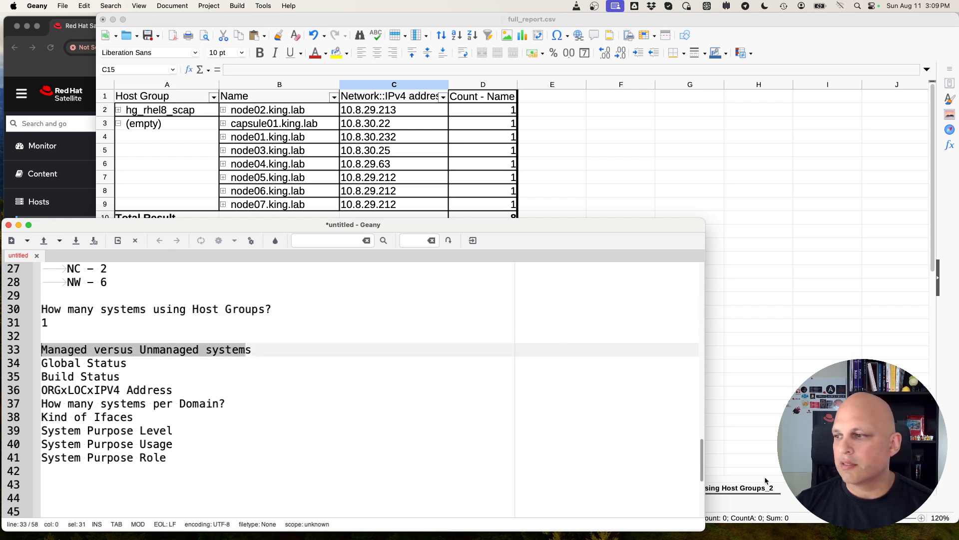
pyautogui.doubleClick(746, 488)
pyautogui.write('Managed versus Unmanaged systems')
pyautogui.click(581, 289)
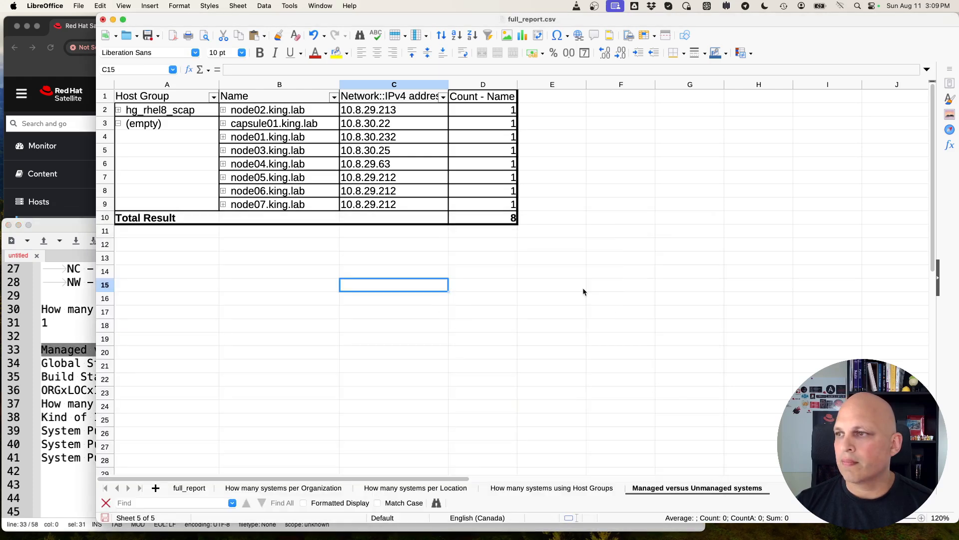
# Search the full_report sheet for "manage" to locate the column describing managed systems.
pyautogui.click(195, 492)
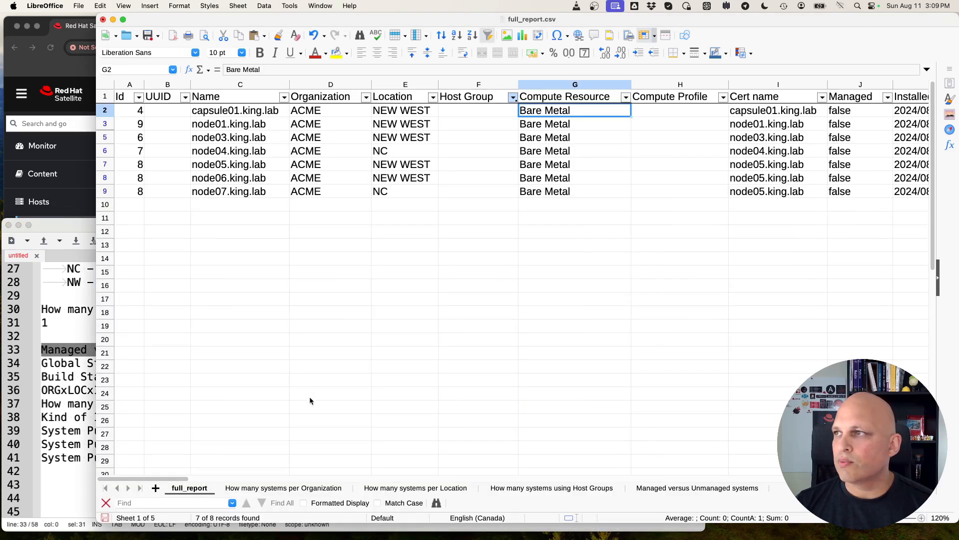
pyautogui.click(312, 339)
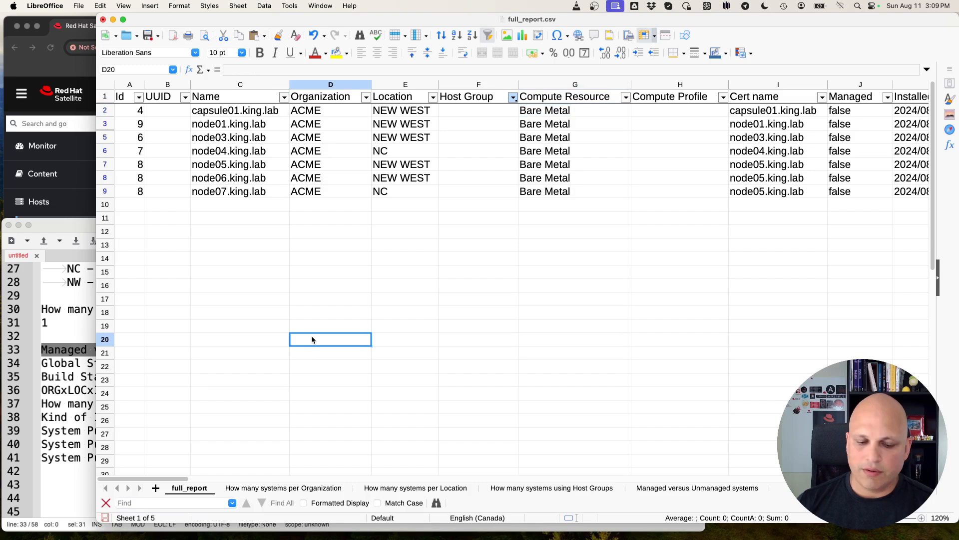
pyautogui.press('super+f')
pyautogui.write('manage')
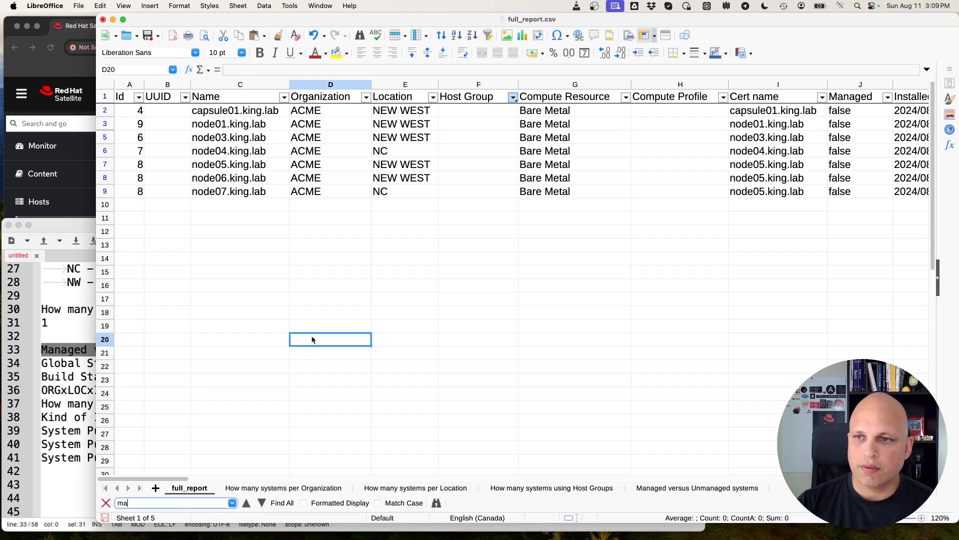
pyautogui.press('Return')
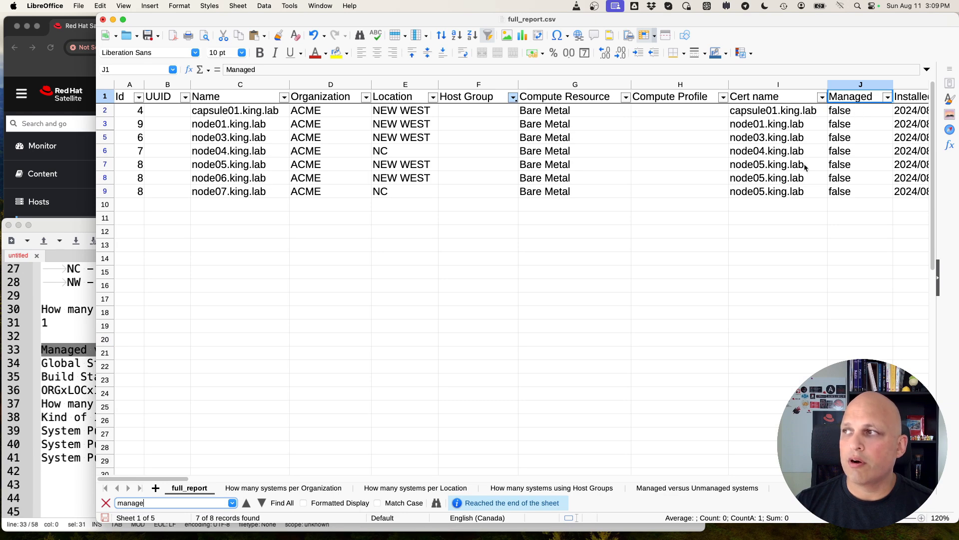
# Replace all row fields of the pivot table on the "Managed versus Unmanaged systems" sheet with Managed, keeping Count - Name as data.
pyautogui.click(697, 487)
pyautogui.rightClick(192, 163)
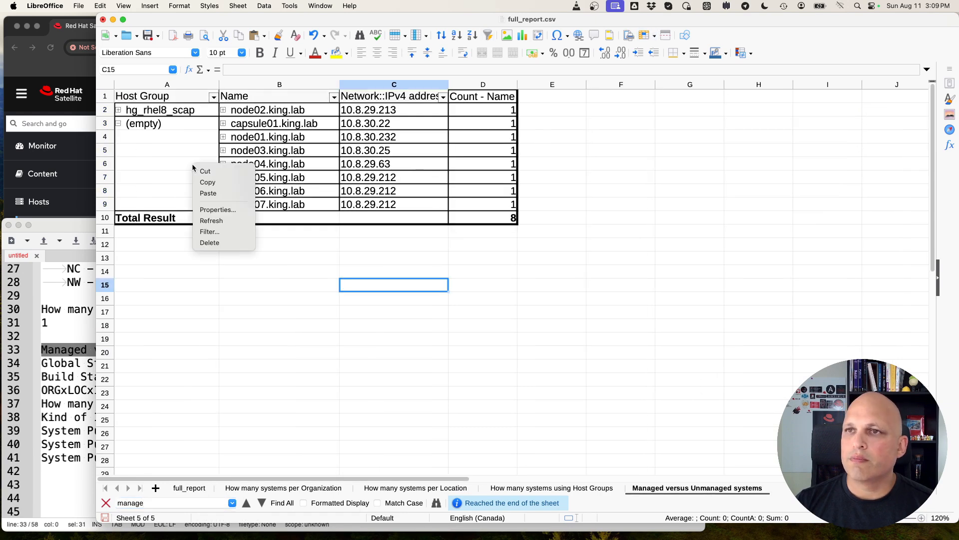
pyautogui.click(233, 209)
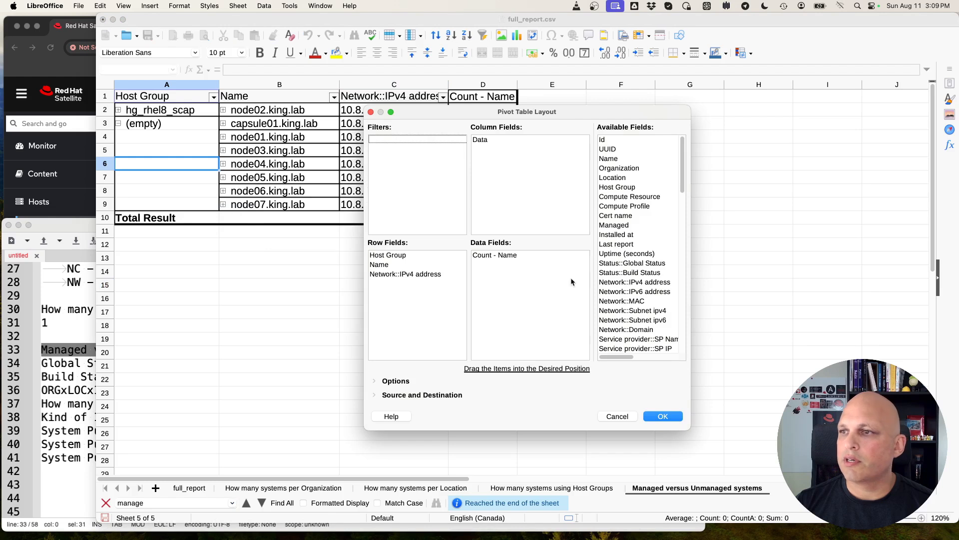
pyautogui.moveTo(388, 254); pyautogui.dragTo(648, 258)
pyautogui.press('Delete')
pyautogui.press('Delete')
pyautogui.moveTo(618, 229); pyautogui.dragTo(458, 281)
pyautogui.click(669, 419)
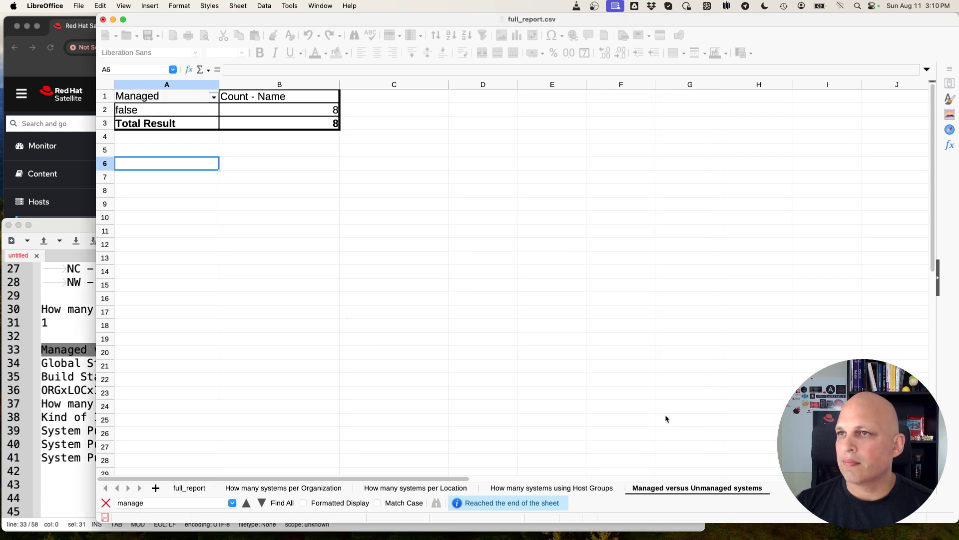
pyautogui.click(167, 110)
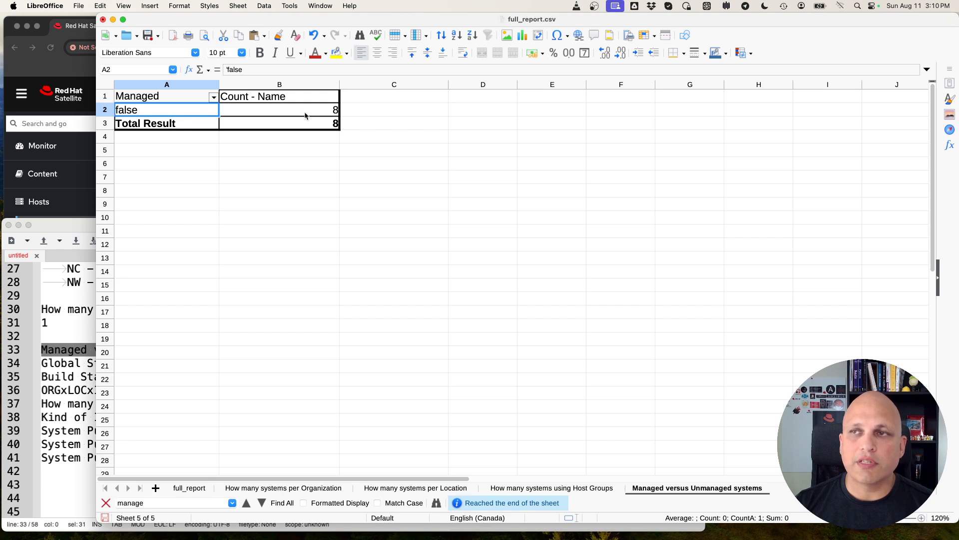
# Copy the "Global Status" line from the Geany notes and return to the full_report.csv workbook.
pyautogui.click(63, 226)
pyautogui.press('Down')
pyautogui.hotkey('shift', 'Home')
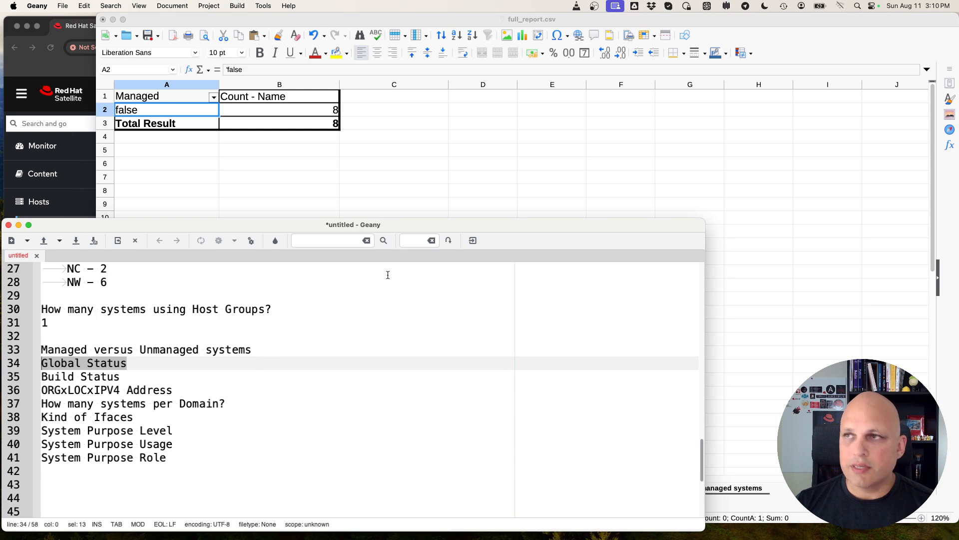
pyautogui.click(745, 32)
pyautogui.rightClick(640, 487)
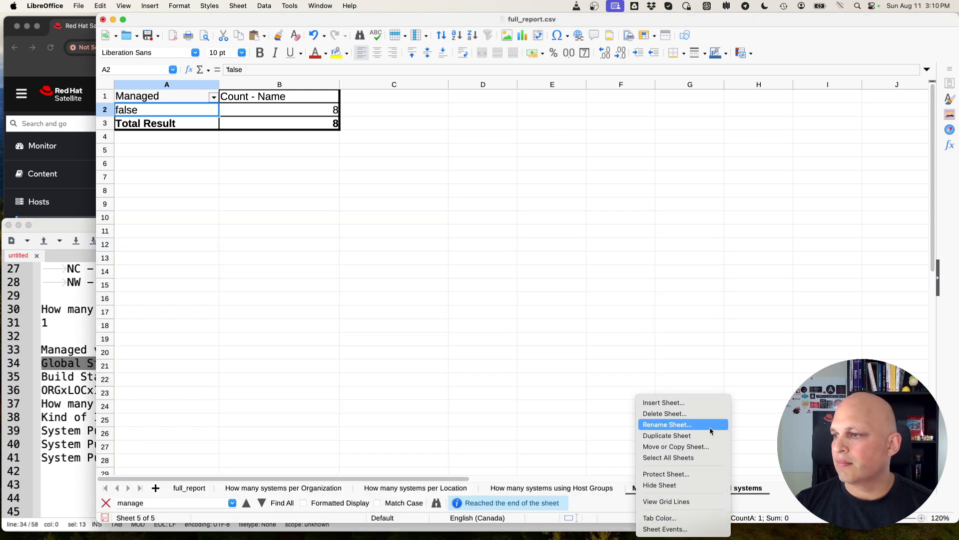
pyautogui.click(541, 306)
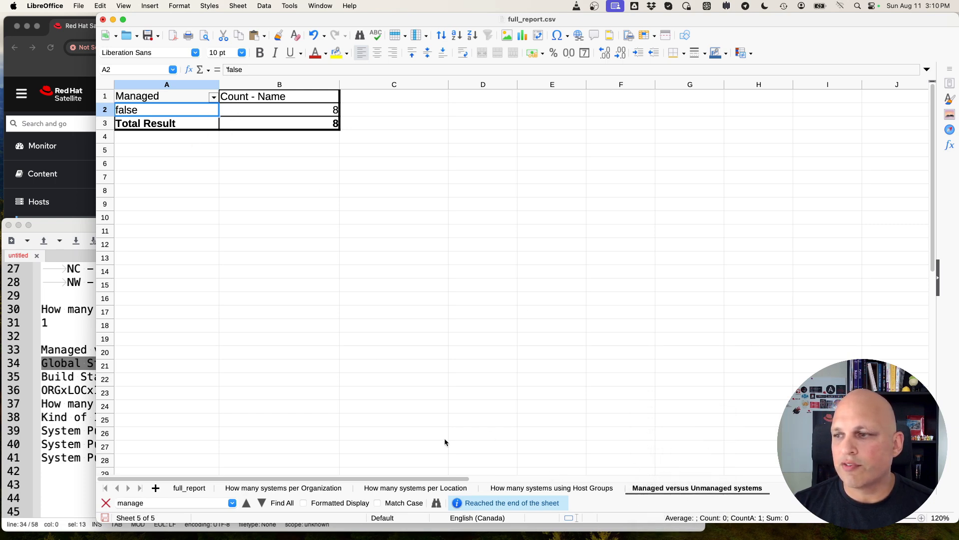
# Refresh the pivot tables on the "How many systems using Host Groups" and "How many systems per Location" sheets.
pyautogui.click(554, 492)
pyautogui.rightClick(161, 148)
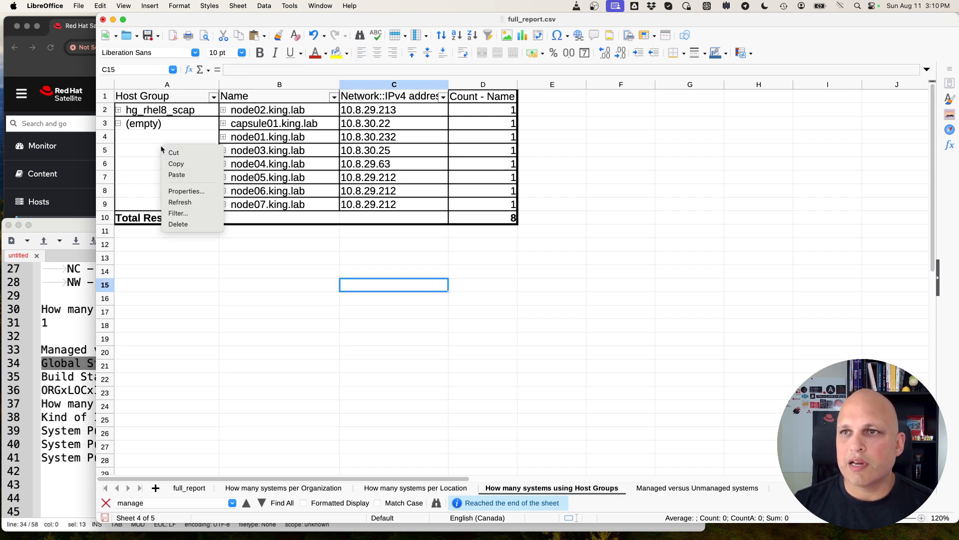
pyautogui.click(200, 202)
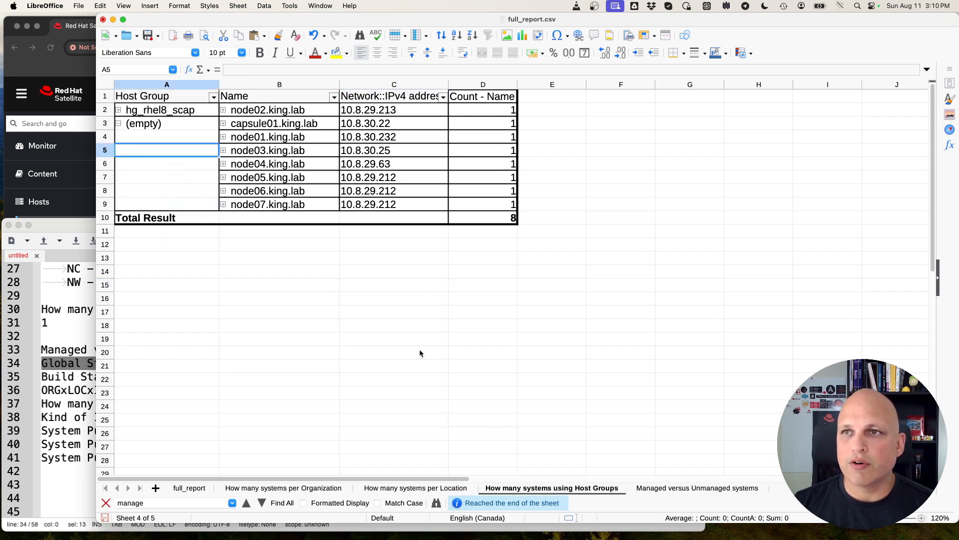
pyautogui.click(433, 489)
pyautogui.rightClick(248, 115)
pyautogui.click(273, 169)
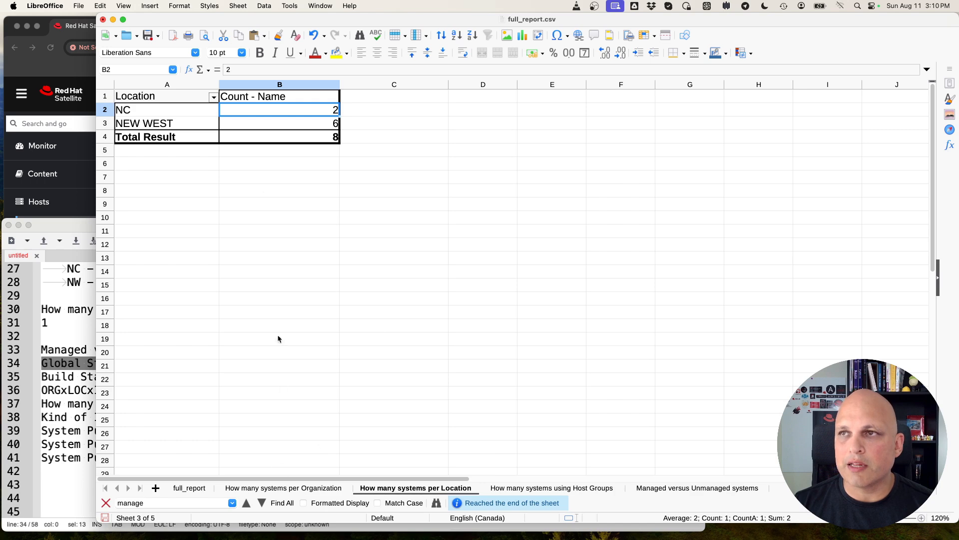
# Set the Location of node01.king.lab to AB on the full_report sheet.
pyautogui.click(192, 490)
pyautogui.click(400, 125)
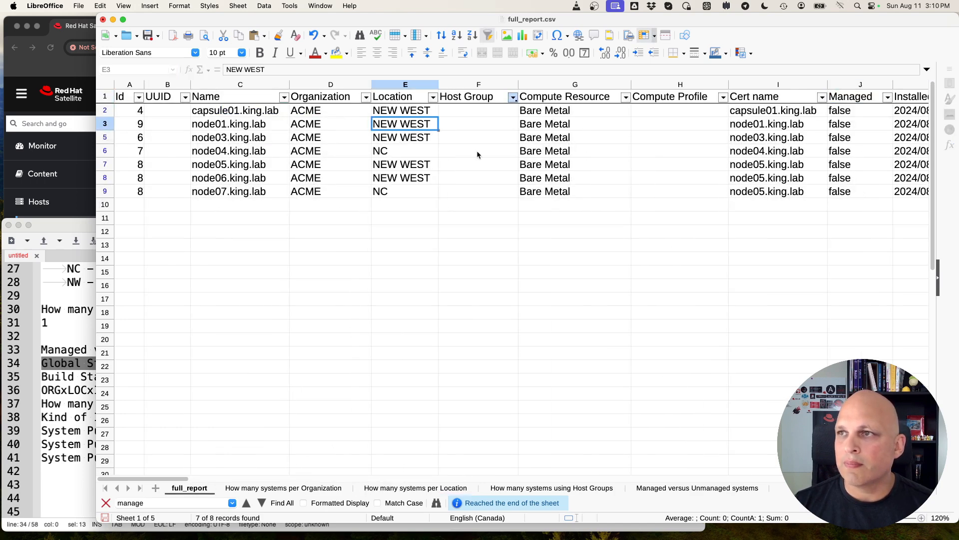
pyautogui.write('AB')
pyautogui.press('Return')
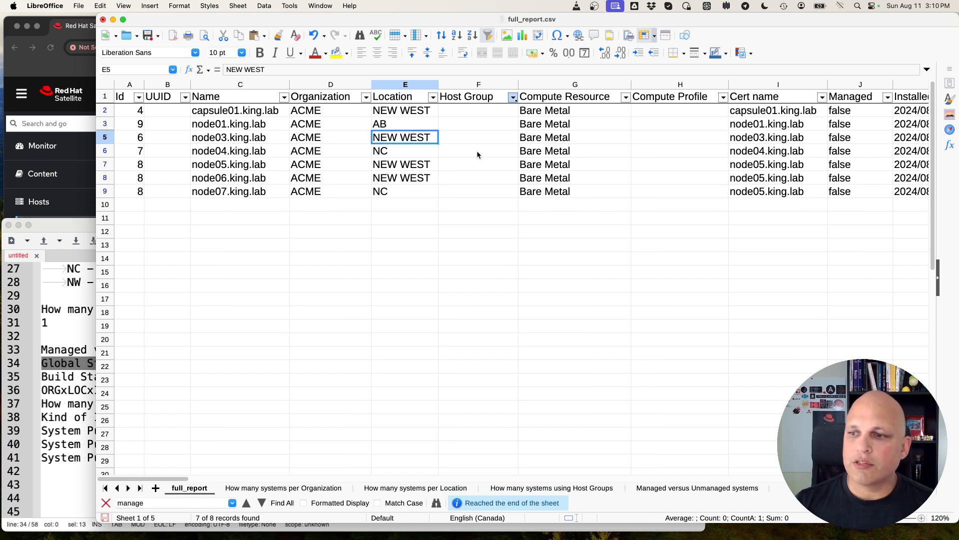
# Refresh the "How many systems per Location" pivot table to include the changed source data.
pyautogui.click(415, 488)
pyautogui.rightClick(263, 121)
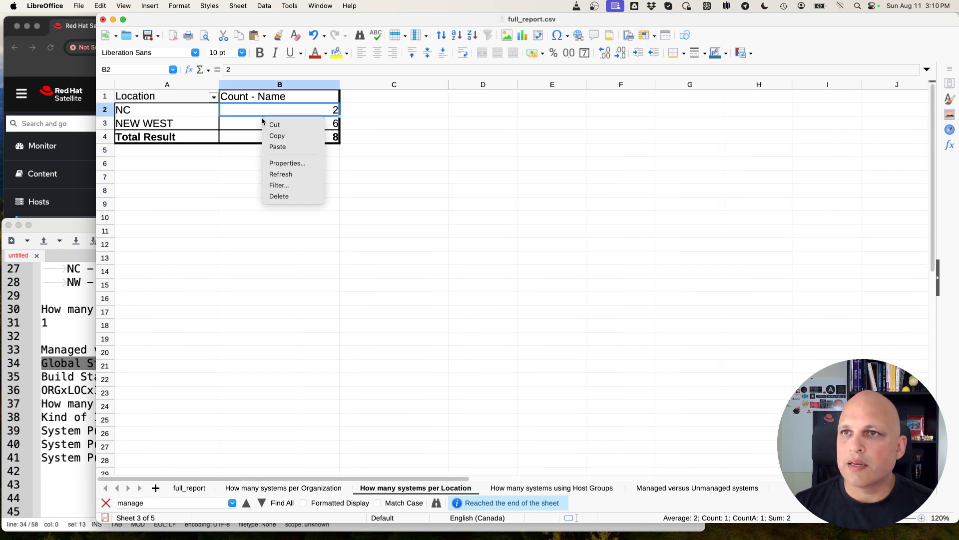
pyautogui.click(297, 174)
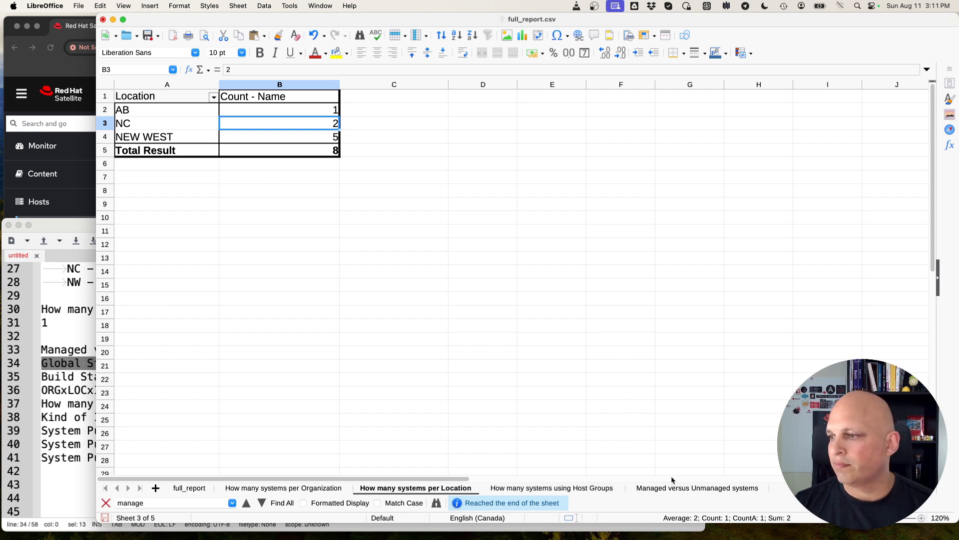
# Duplicate the "Managed versus Unmanaged systems" sheet and name the copy "Global Status".
pyautogui.click(720, 487)
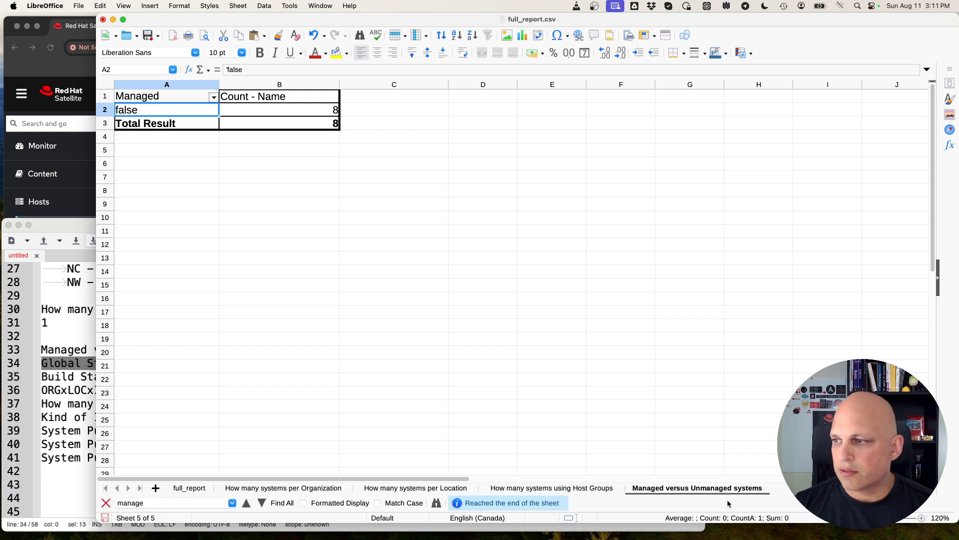
pyautogui.rightClick(690, 487)
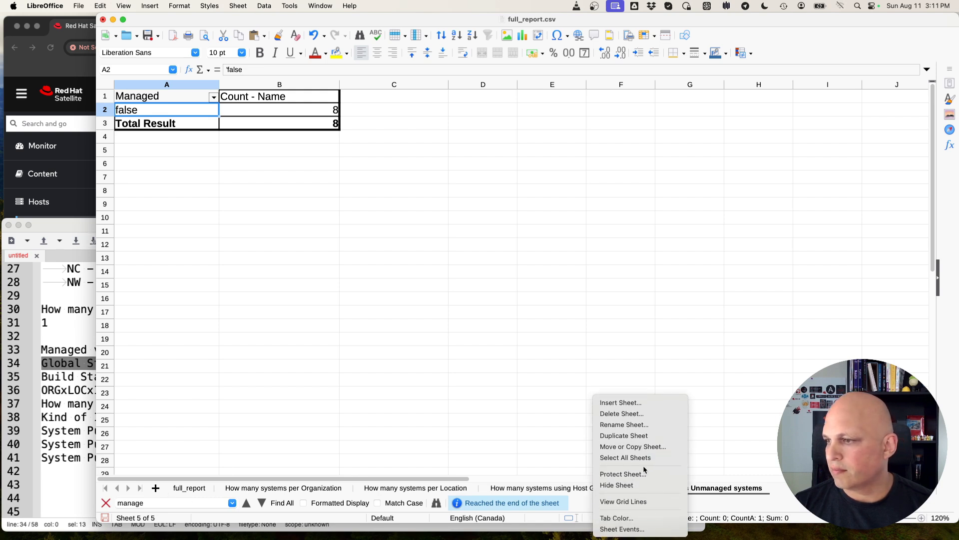
pyautogui.click(650, 435)
pyautogui.write('Global Status')
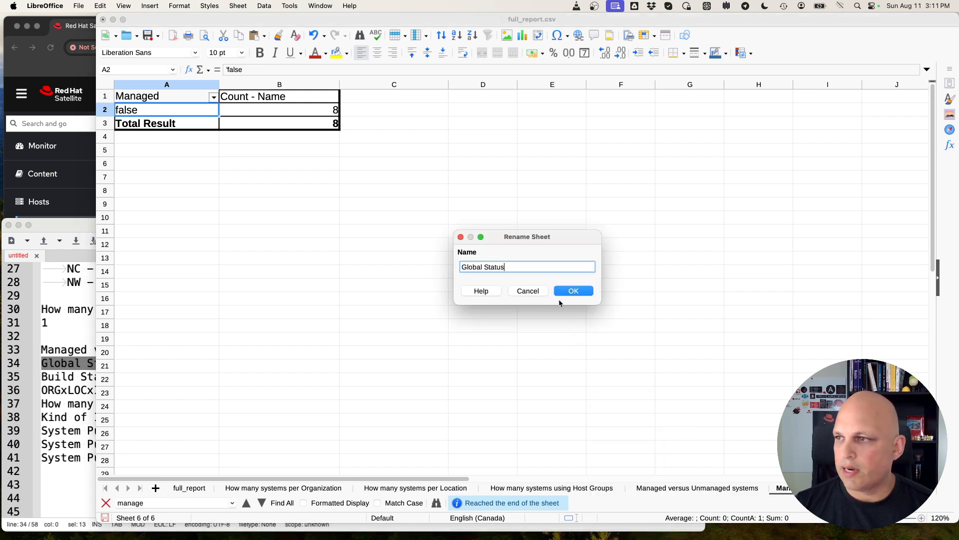
pyautogui.click(590, 294)
# Replace the Managed row field with Status::Global Status in the pivot table on the "Global Status" sheet.
pyautogui.rightClick(195, 102)
pyautogui.click(240, 150)
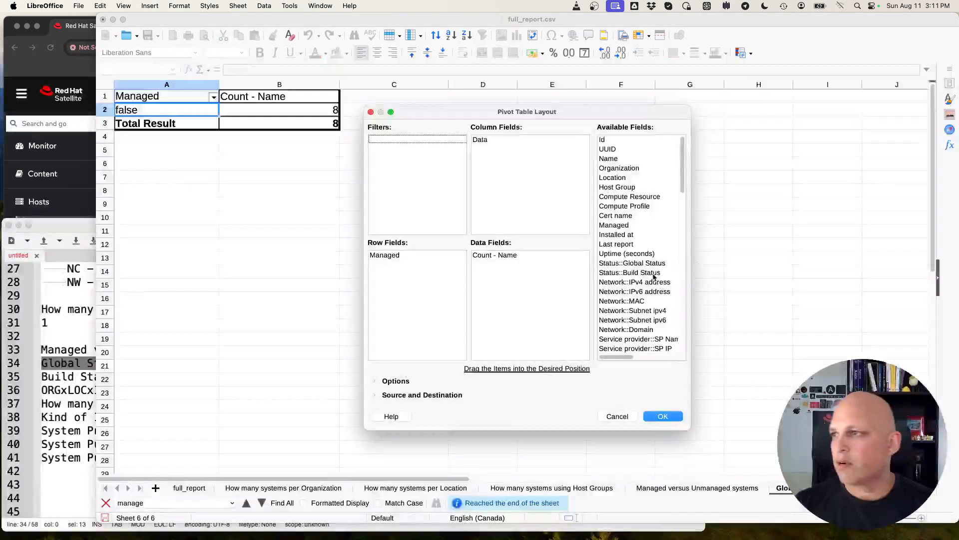
pyautogui.moveTo(409, 254); pyautogui.dragTo(644, 258)
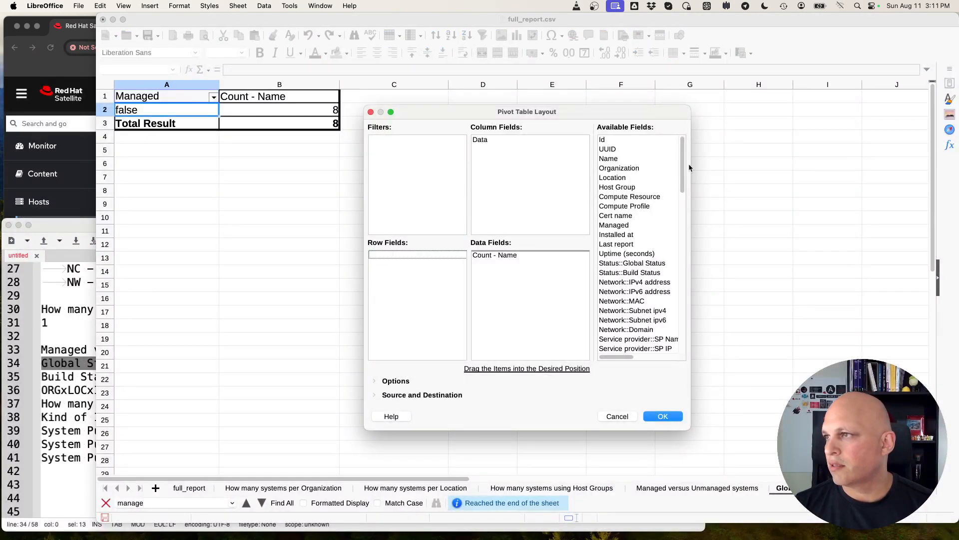
pyautogui.click(632, 263)
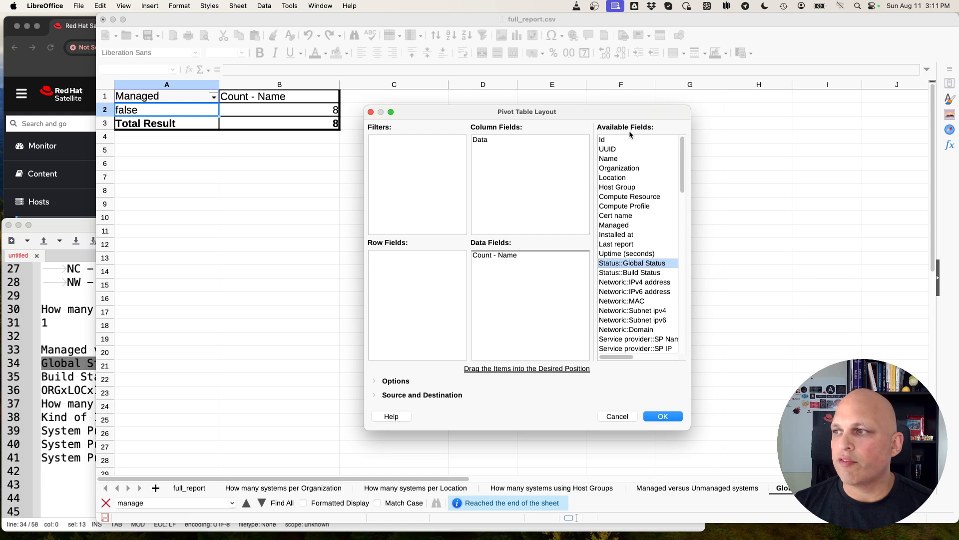
pyautogui.scroll(-6, 648, 245)
pyautogui.scroll(-13, 649, 245)
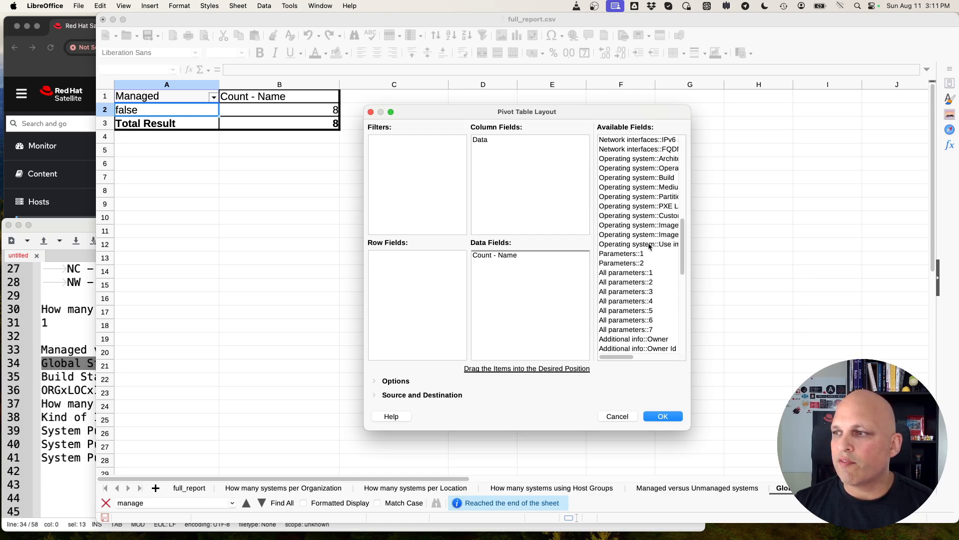
pyautogui.scroll(7, 649, 245)
pyautogui.scroll(15, 648, 245)
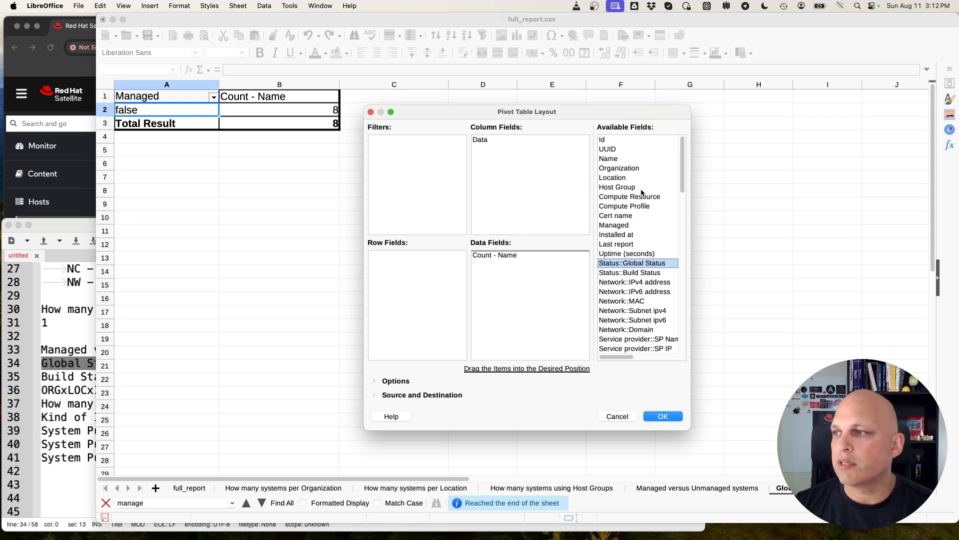
pyautogui.moveTo(630, 266); pyautogui.dragTo(417, 274)
pyautogui.click(666, 418)
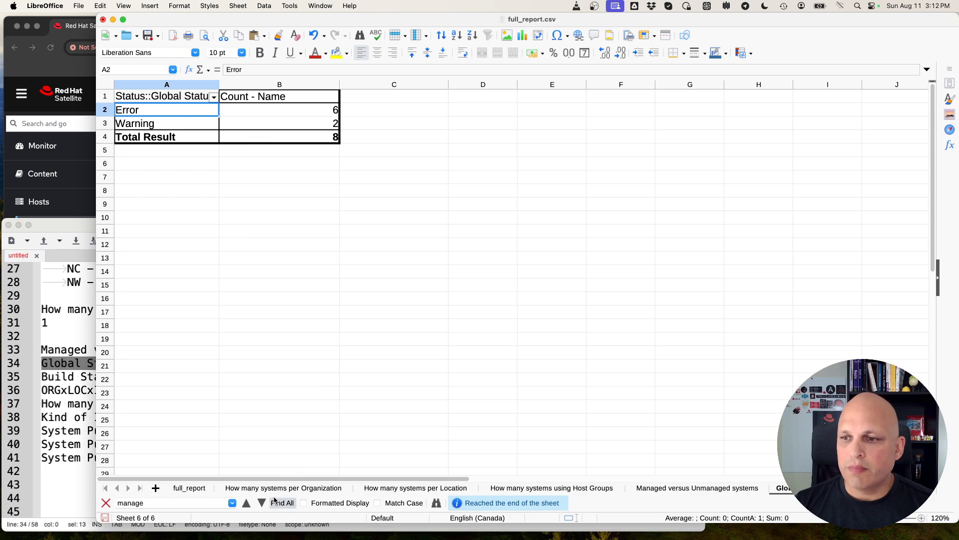
# Examine the Error and Warning entries in the Status::Global Status column of full_report and return to the "Global Status" sheet.
pyautogui.click(193, 489)
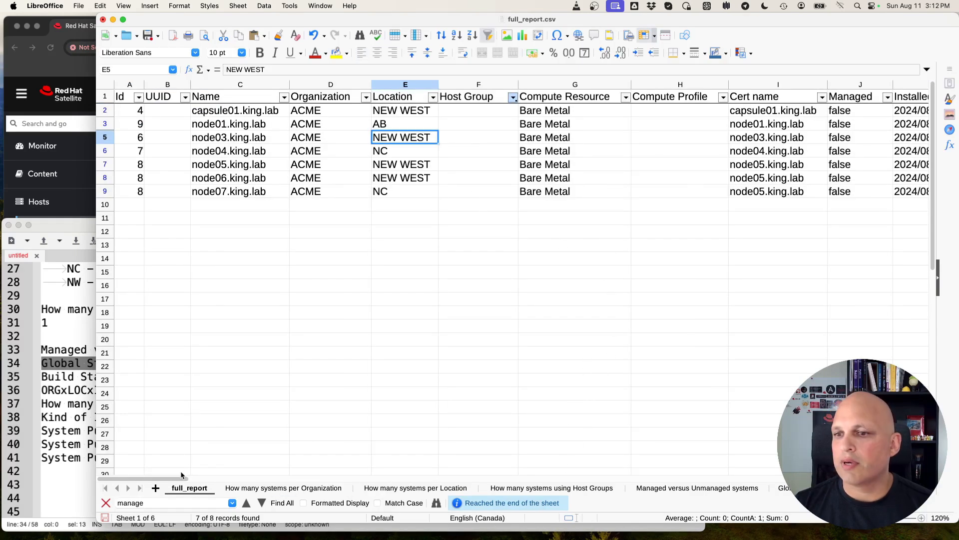
pyautogui.moveTo(169, 479); pyautogui.dragTo(255, 477)
pyautogui.click(680, 97)
pyautogui.click(617, 230)
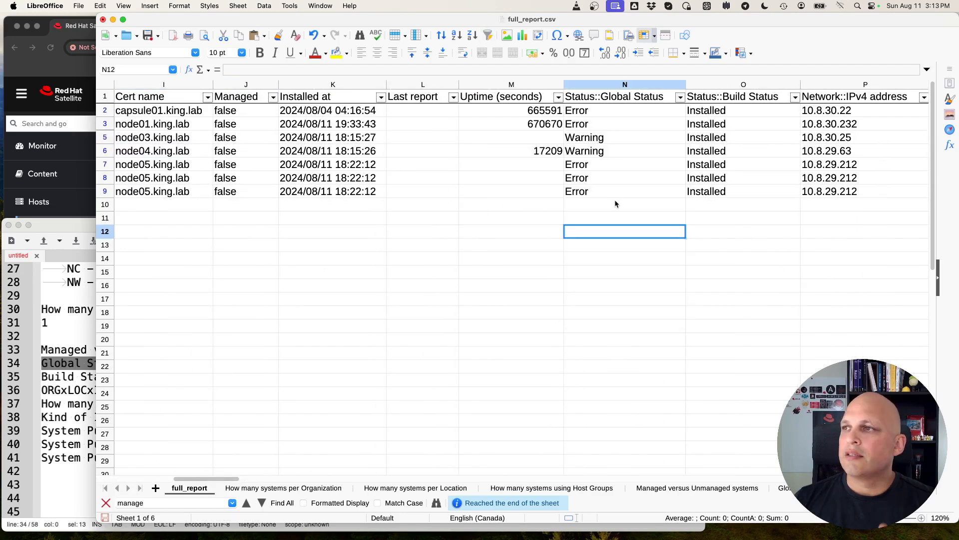
pyautogui.moveTo(598, 111); pyautogui.dragTo(598, 125)
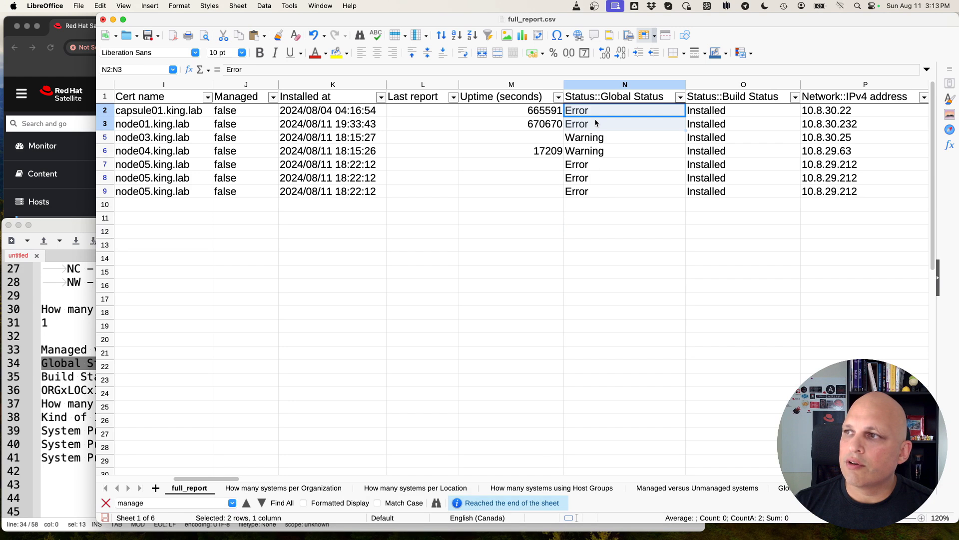
pyautogui.moveTo(597, 165); pyautogui.dragTo(600, 191)
pyautogui.moveTo(630, 140); pyautogui.dragTo(629, 152)
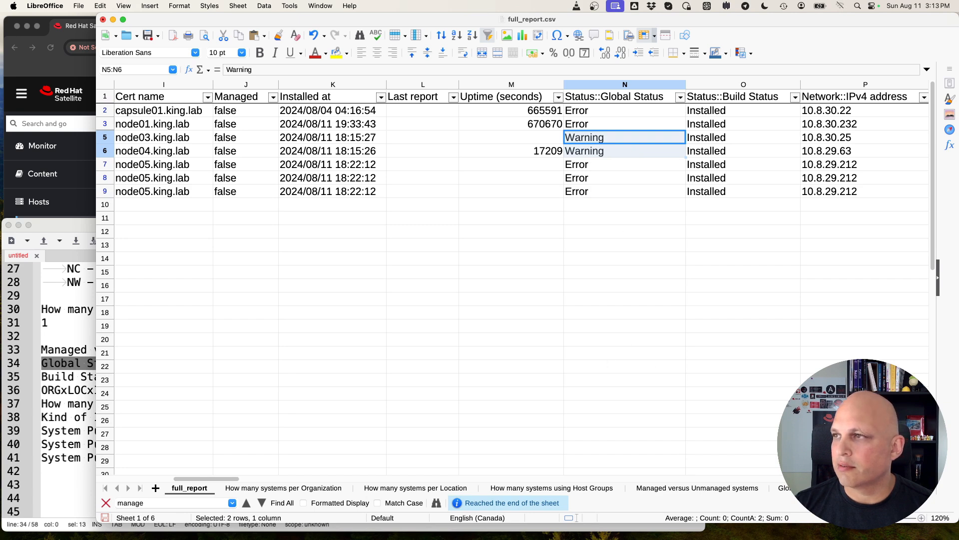
pyautogui.click(782, 487)
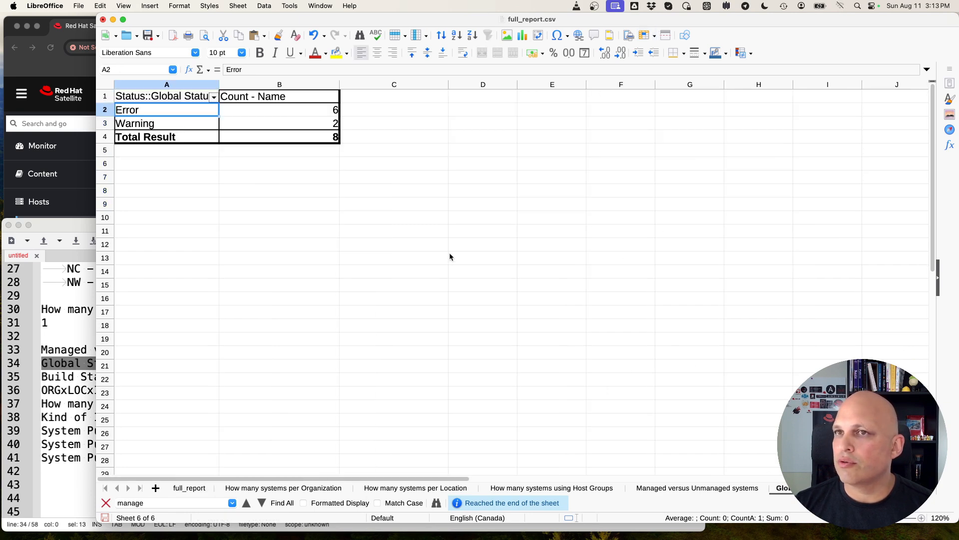
# Replace the Name data field of the "Global Status" pivot table with Status::Global Status, using the Count function.
pyautogui.click(332, 111)
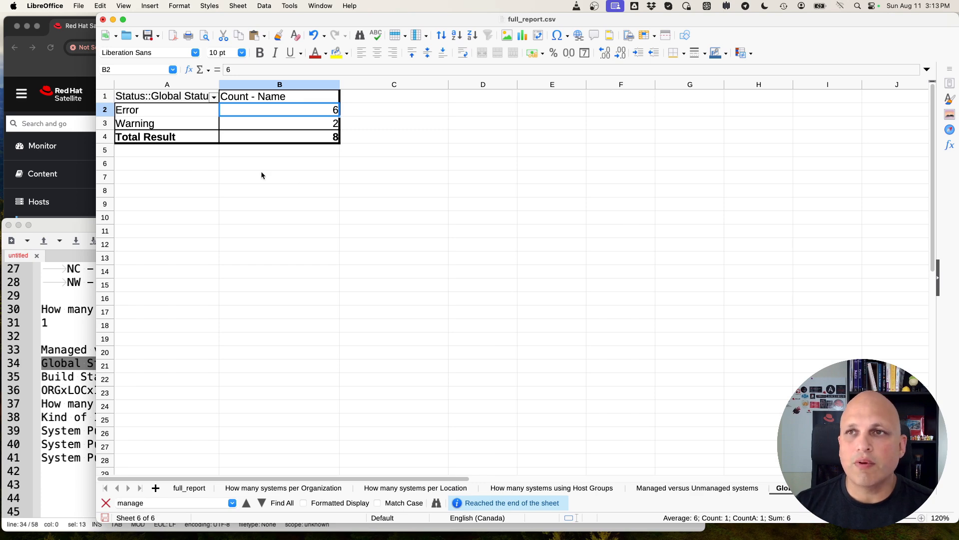
pyautogui.rightClick(251, 108)
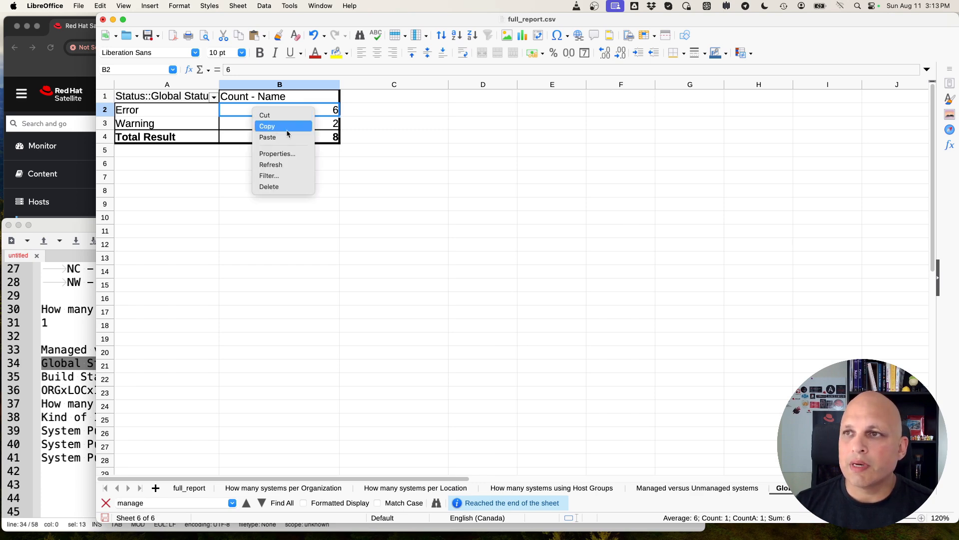
pyautogui.click(284, 154)
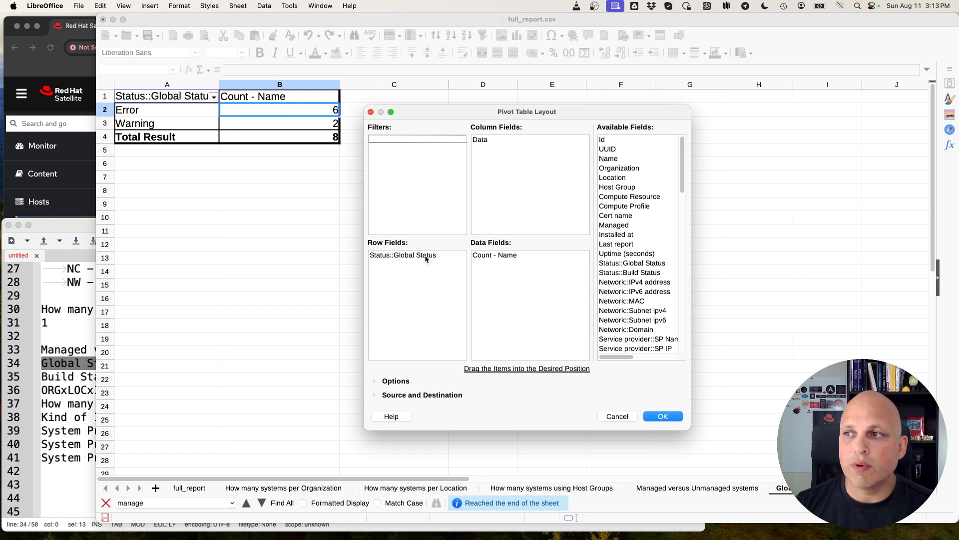
pyautogui.click(500, 257)
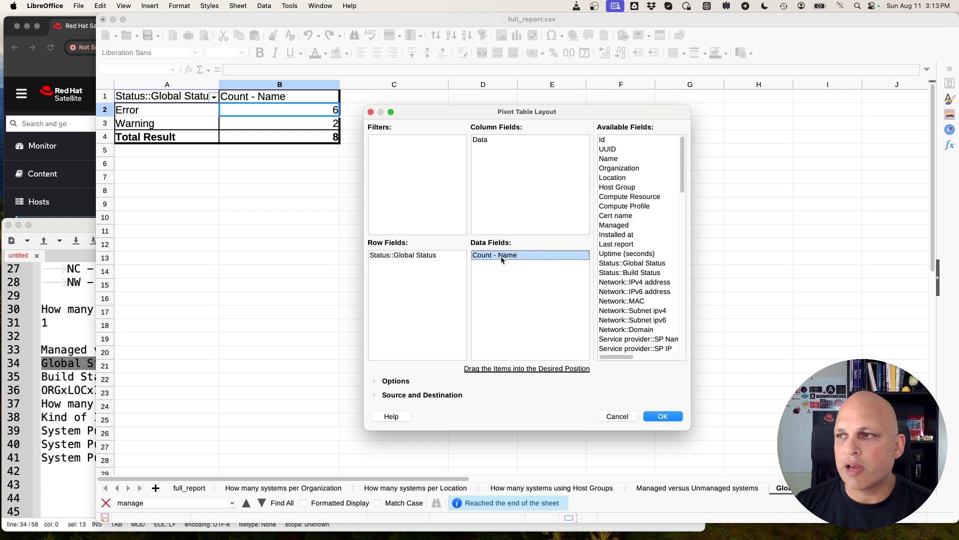
pyautogui.moveTo(510, 257)
pyautogui.mouseDown()
pyautogui.moveTo(628, 251)
pyautogui.moveTo(516, 275)
pyautogui.mouseUp()
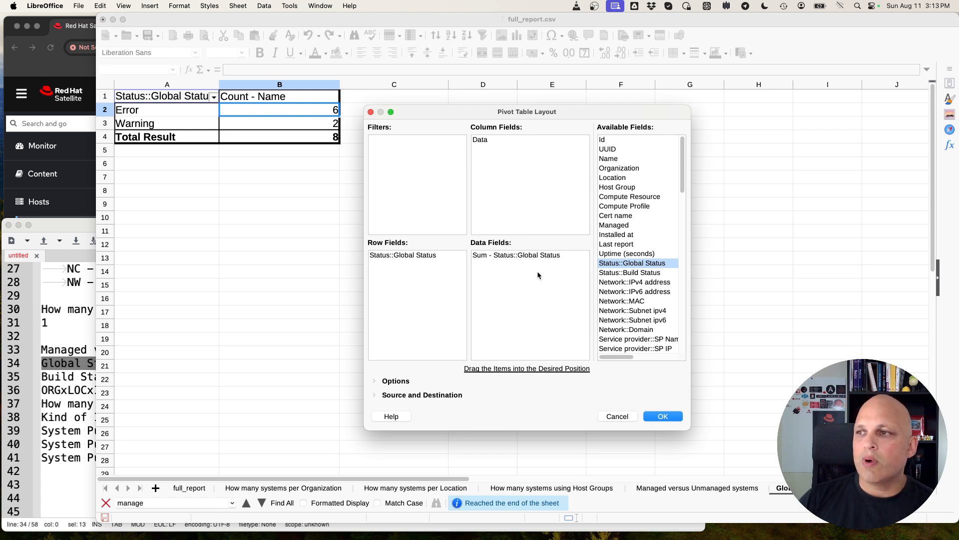
pyautogui.doubleClick(529, 256)
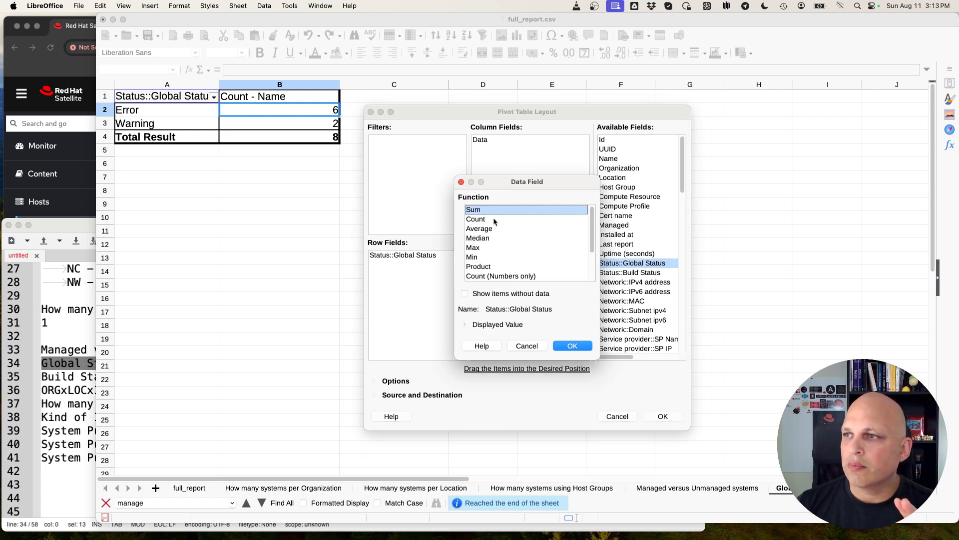
pyautogui.click(494, 219)
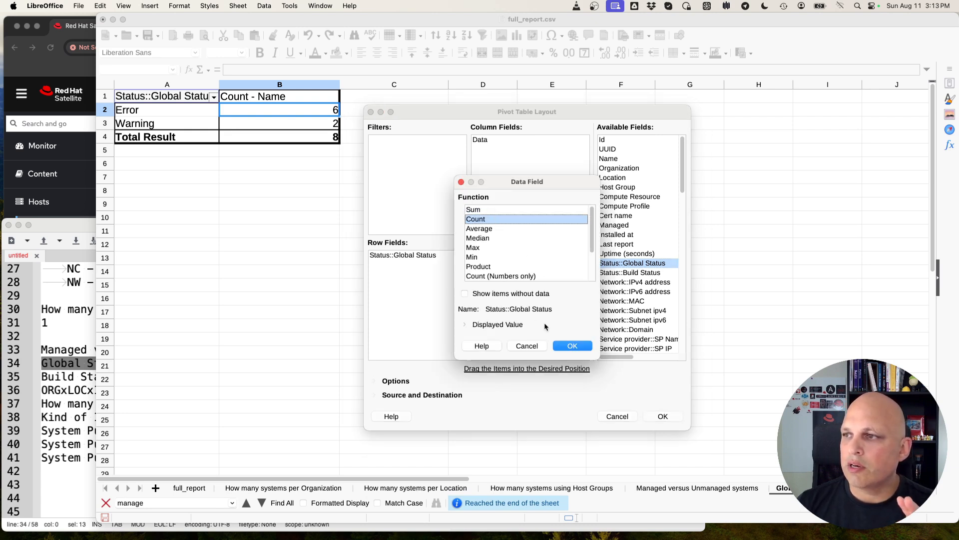
pyautogui.click(572, 345)
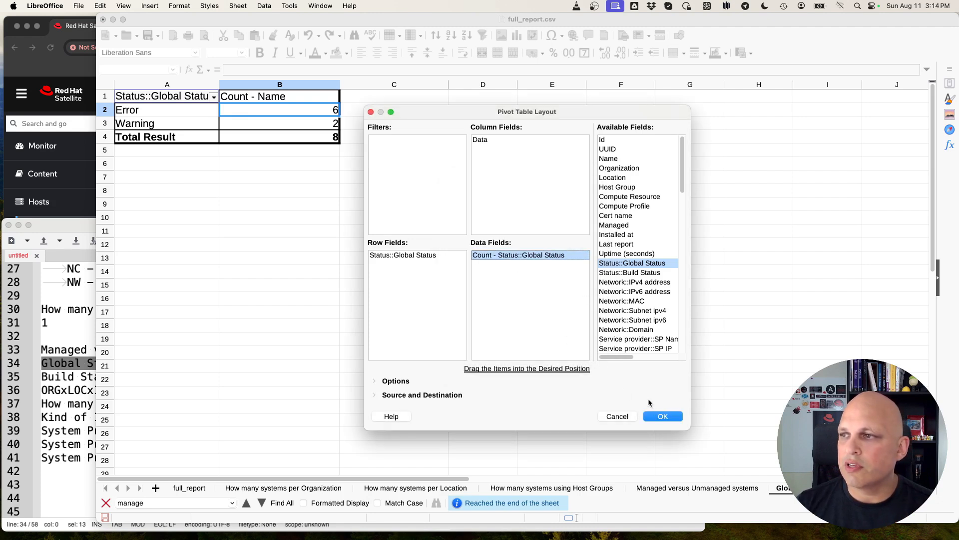
pyautogui.click(667, 417)
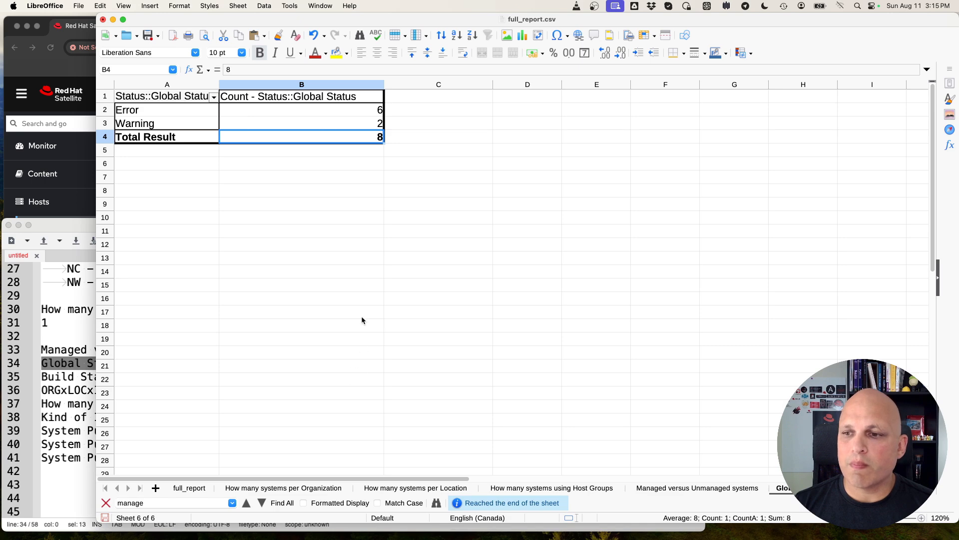
# Compare the Error entries in the Status::Global Status column of full_report with the count in the "Global Status" pivot table.
pyautogui.click(191, 488)
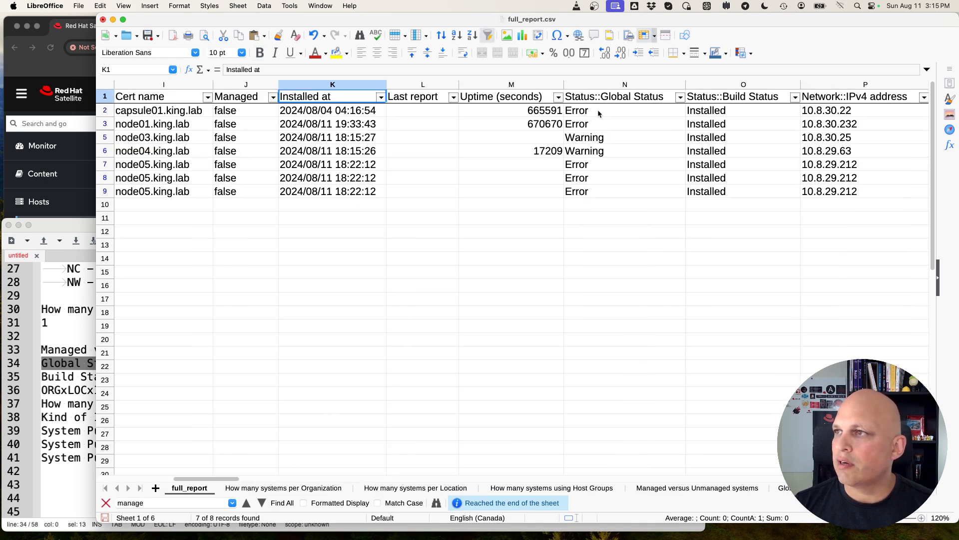
pyautogui.moveTo(597, 109); pyautogui.dragTo(596, 124)
pyautogui.moveTo(595, 169); pyautogui.dragTo(591, 188)
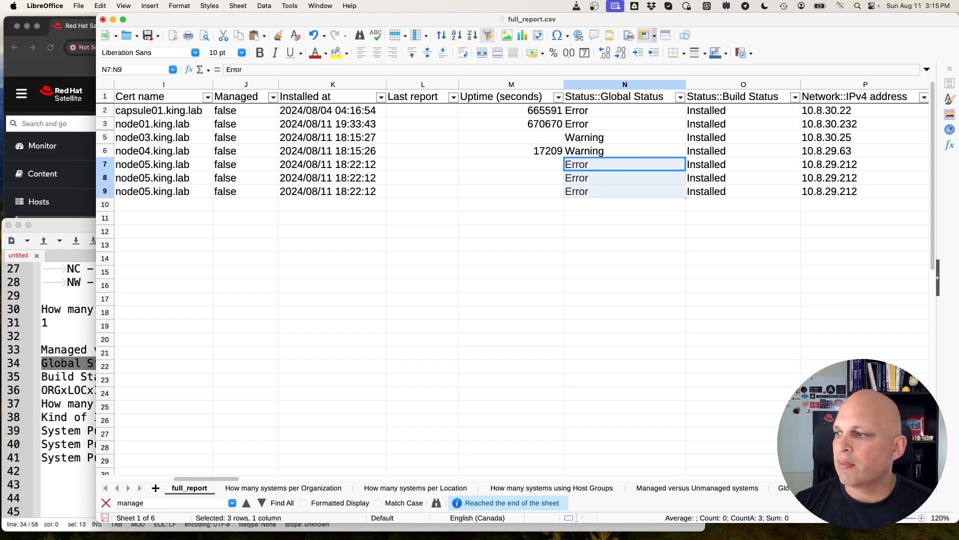
pyautogui.click(801, 489)
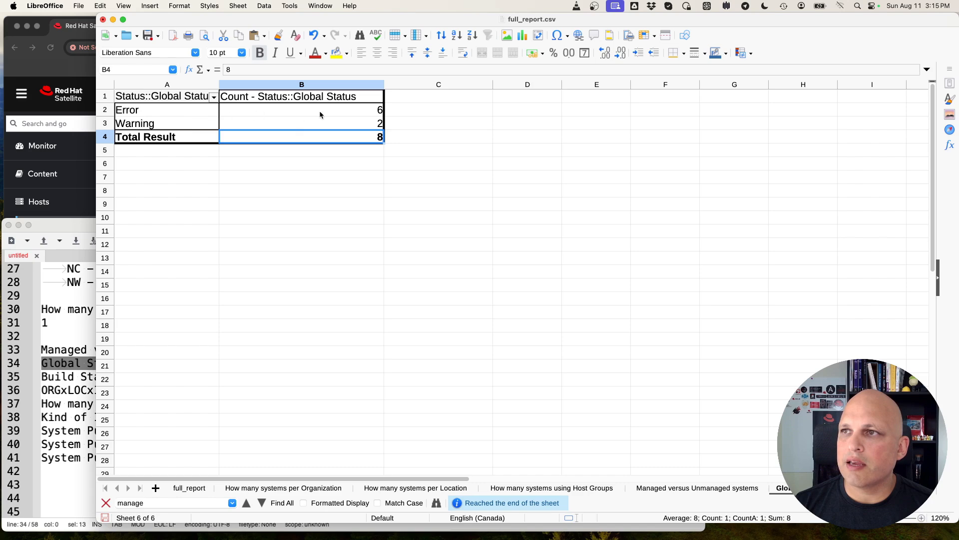
pyautogui.click(332, 111)
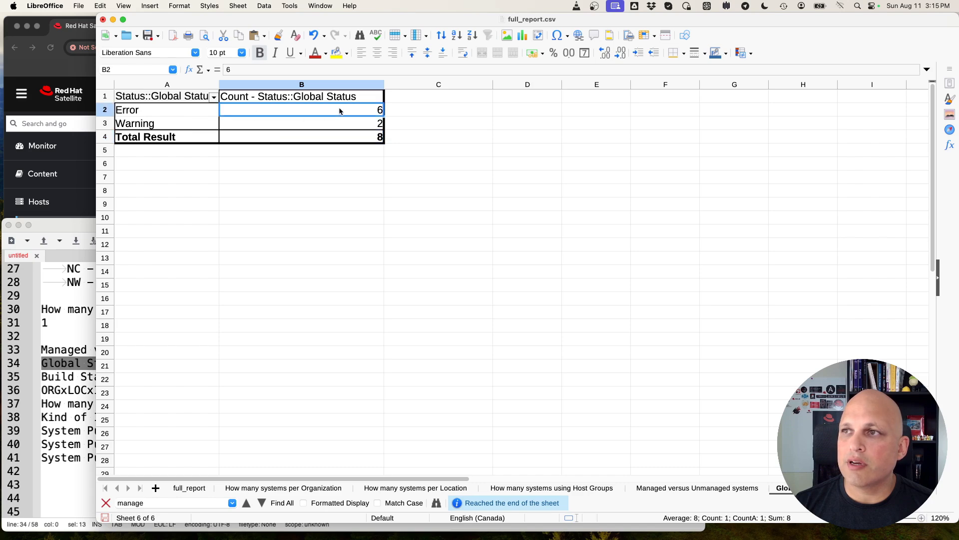
pyautogui.click(190, 488)
pyautogui.moveTo(216, 481); pyautogui.dragTo(168, 480)
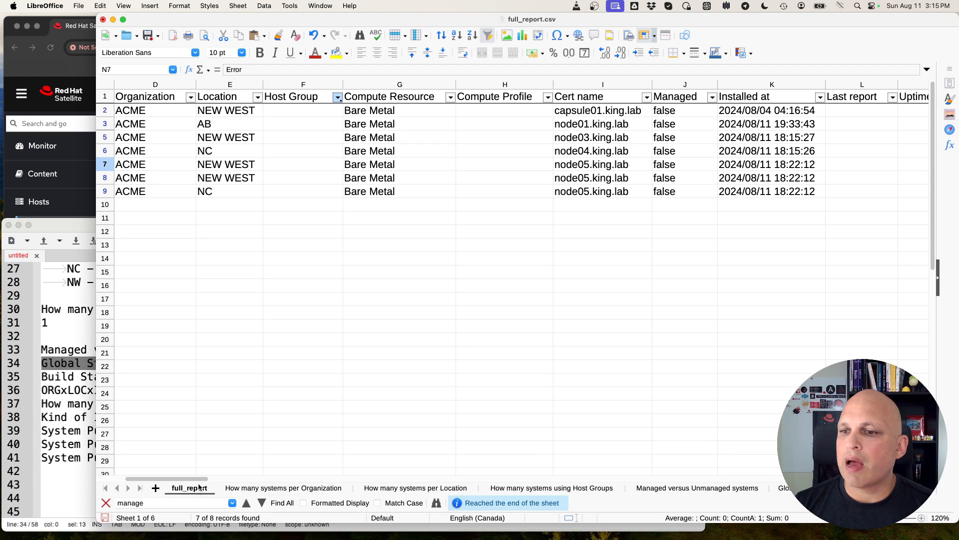
pyautogui.moveTo(201, 480); pyautogui.dragTo(243, 479)
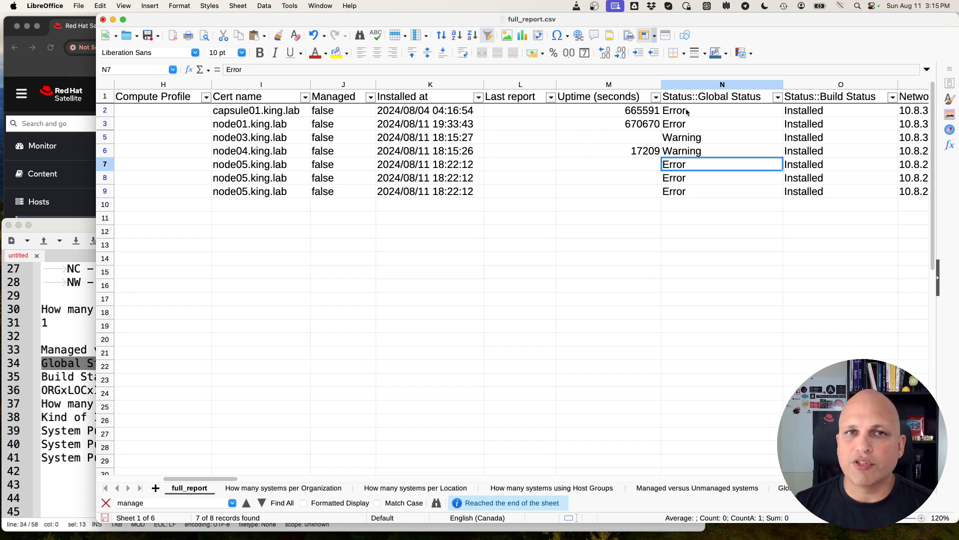
# Turn off AutoFilter on full_report to check every Status::Global Status row for Error, and turn AutoFilter back on.
pyautogui.click(706, 100)
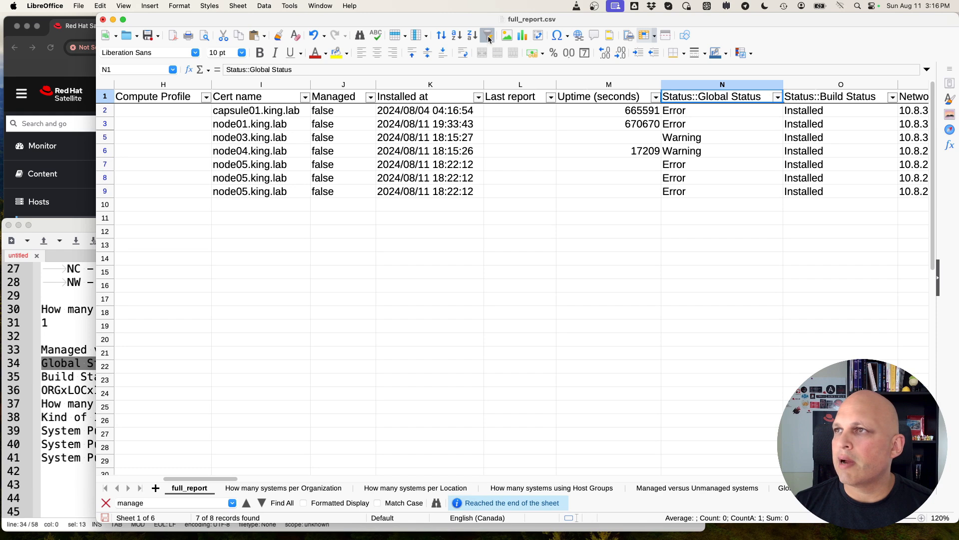
pyautogui.click(489, 36)
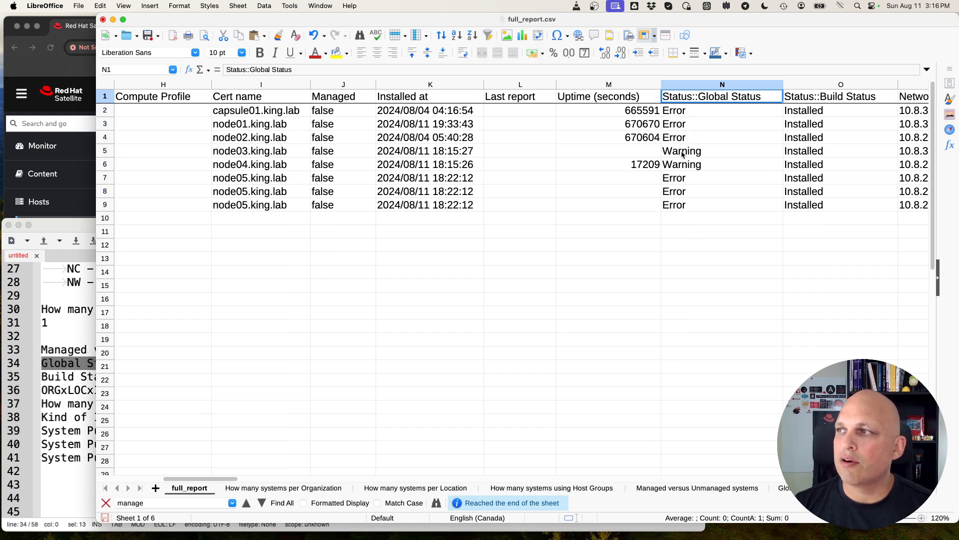
pyautogui.moveTo(695, 112); pyautogui.dragTo(692, 139)
pyautogui.moveTo(694, 181); pyautogui.dragTo(693, 201)
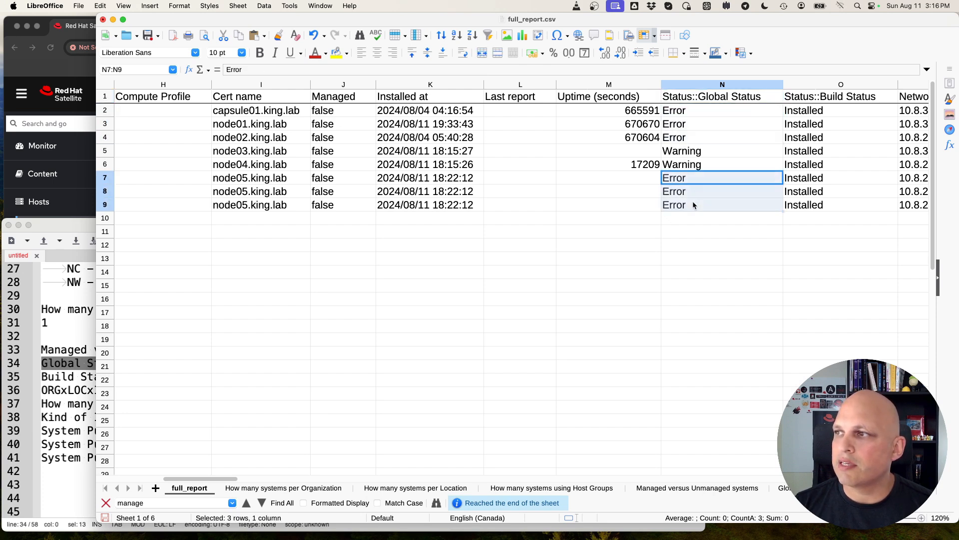
pyautogui.click(718, 97)
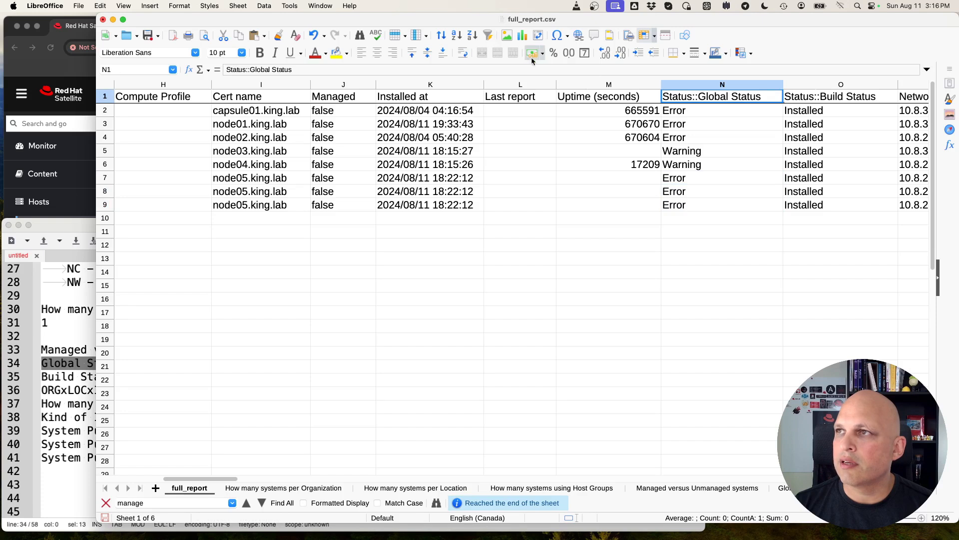
pyautogui.click(488, 35)
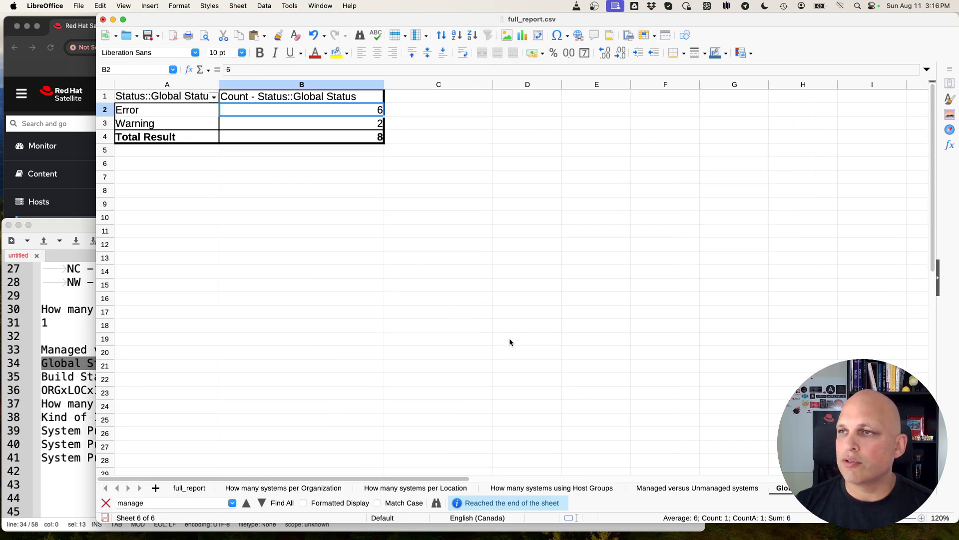
# Add Name as a second row field below Status::Global Status in the "Global Status" pivot table.
pyautogui.rightClick(191, 110)
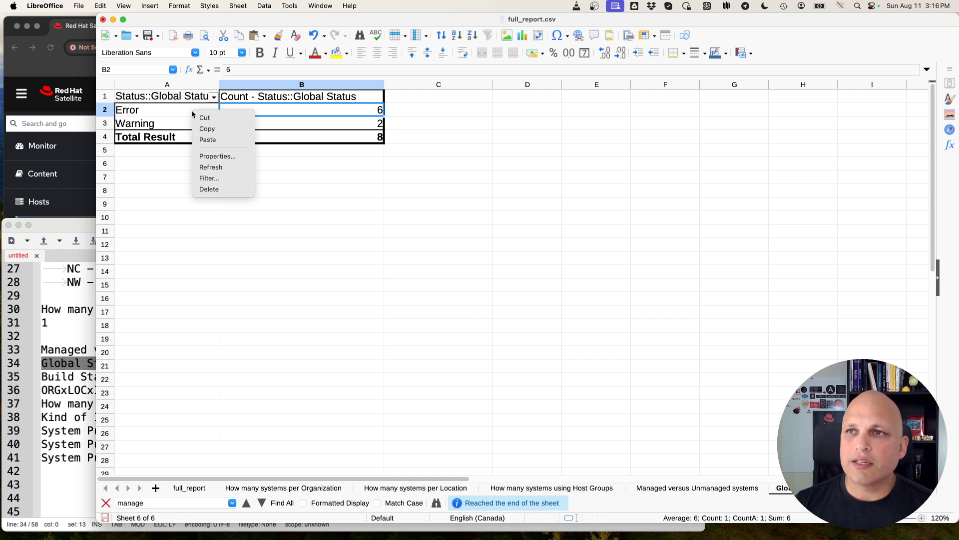
pyautogui.click(233, 157)
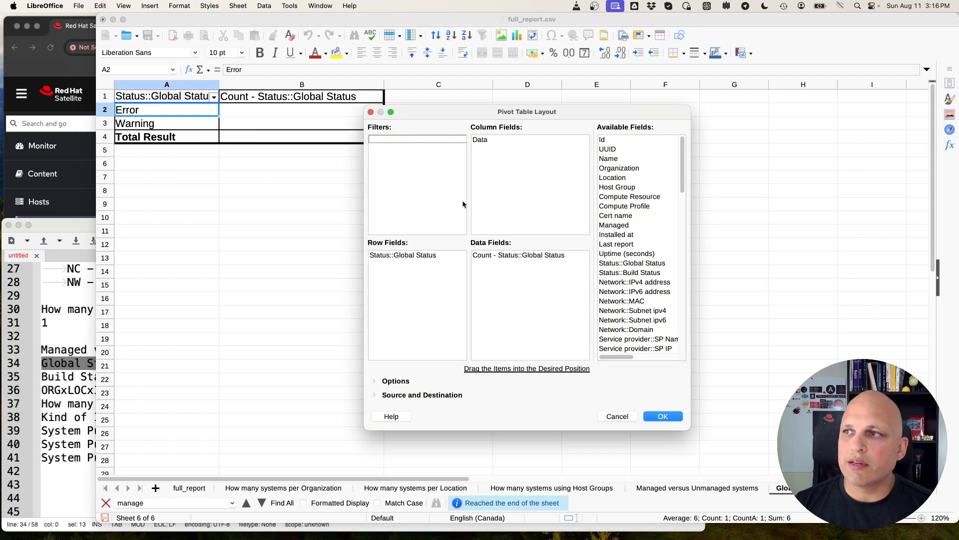
pyautogui.click(612, 160)
pyautogui.moveTo(612, 161); pyautogui.dragTo(411, 284)
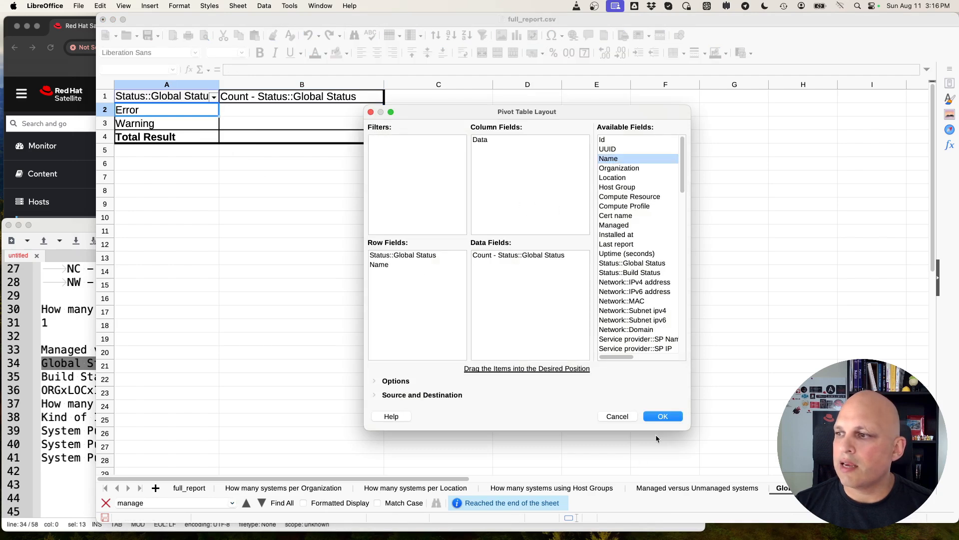
pyautogui.click(662, 417)
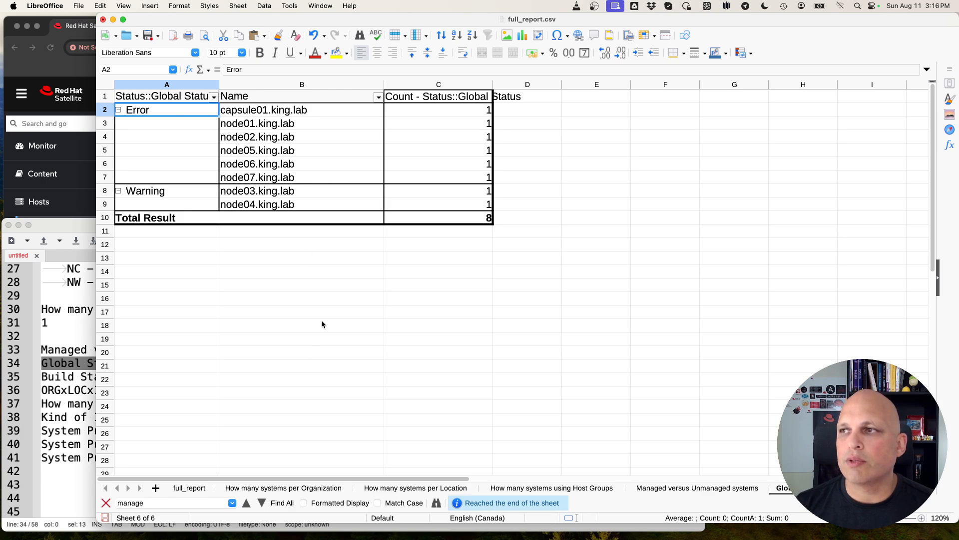
# Remove the Name row field from the "Global Status" pivot table.
pyautogui.rightClick(210, 152)
pyautogui.click(227, 197)
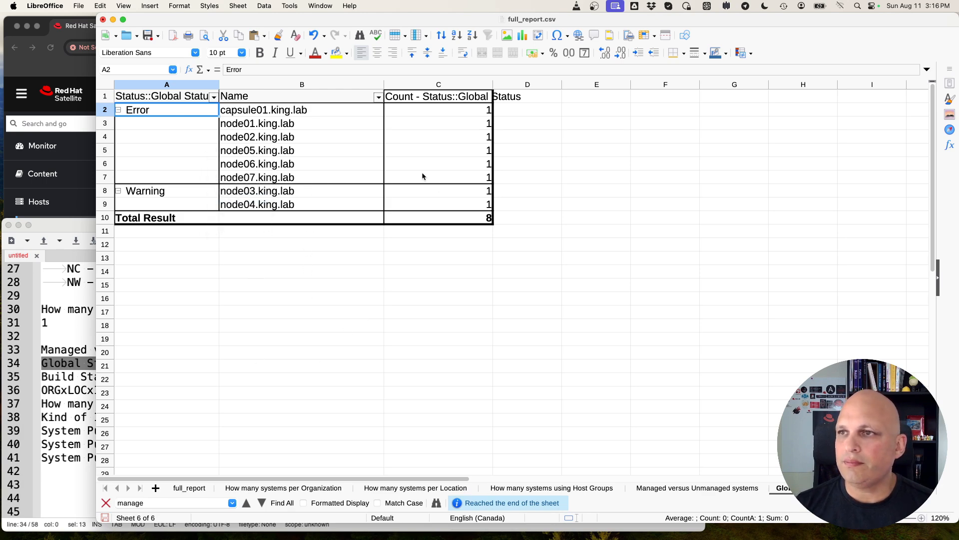
pyautogui.moveTo(390, 266); pyautogui.dragTo(642, 227)
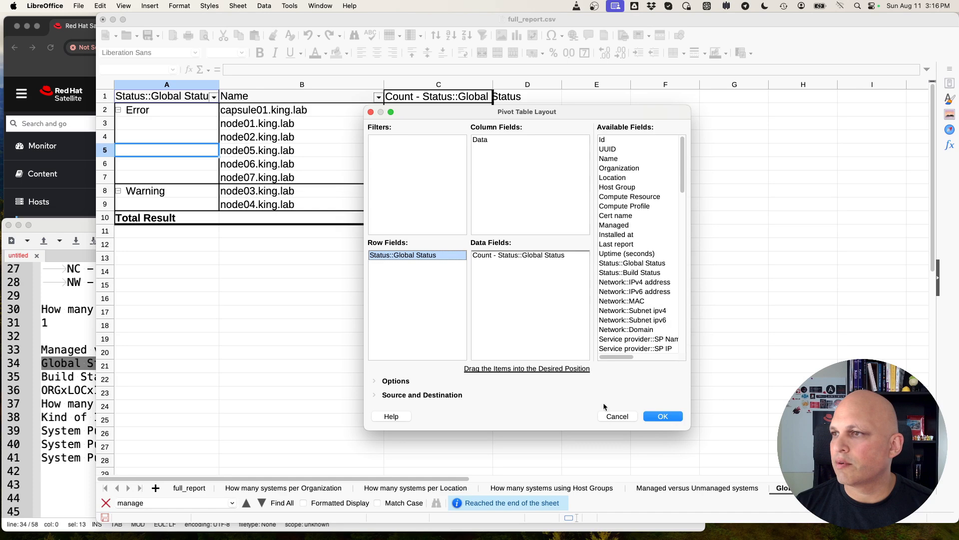
pyautogui.click(668, 418)
pyautogui.click(287, 180)
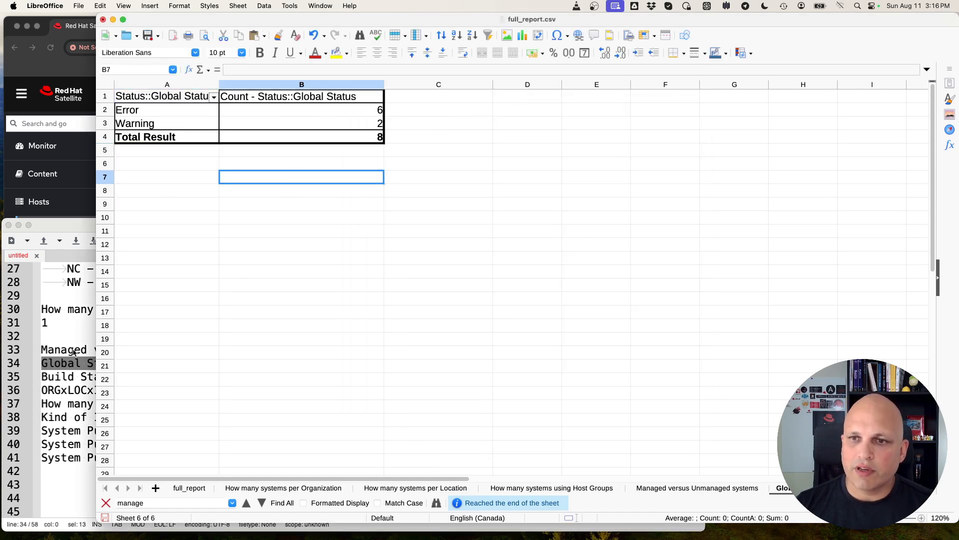
# Switch to the Geany notes and copy the "Build Status" line.
pyautogui.click(75, 353)
pyautogui.press('Right')
pyautogui.click(131, 378)
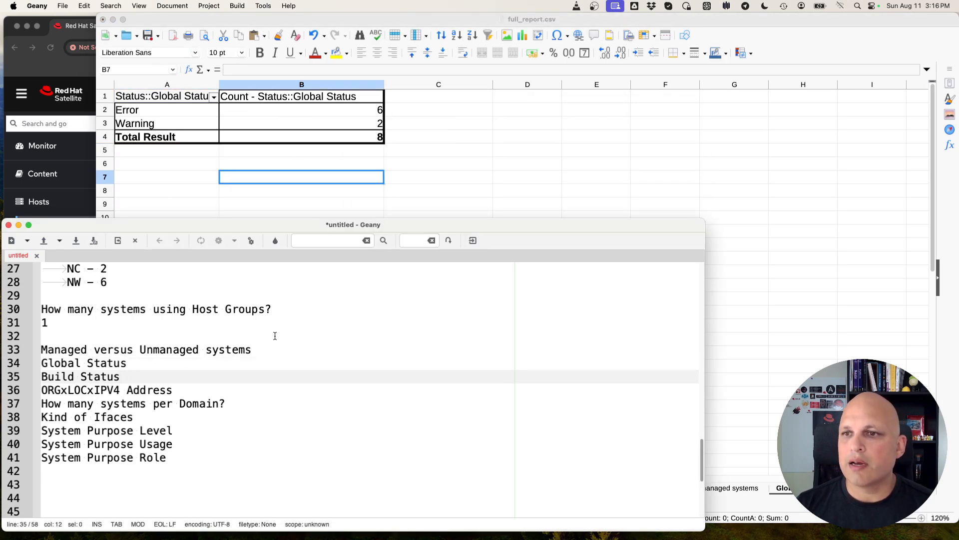
pyautogui.click(498, 100)
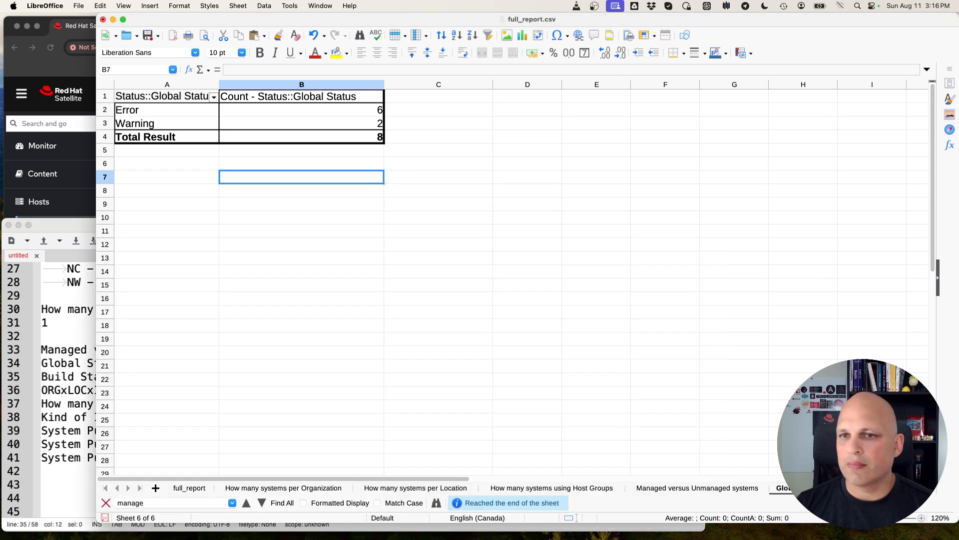
pyautogui.click(67, 349)
pyautogui.moveTo(124, 379); pyautogui.dragTo(25, 373)
pyautogui.press('super+c')
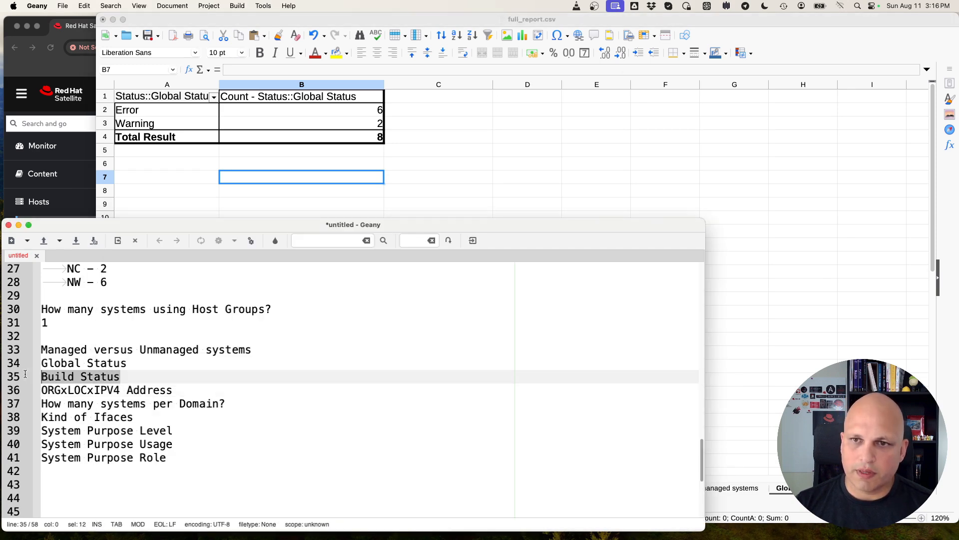
# Switch to LibreOffice Calc, duplicate the "Global Status" sheet and rename the copy "Build Status".
pyautogui.press('super+Tab')
pyautogui.rightClick(779, 488)
pyautogui.click(751, 431)
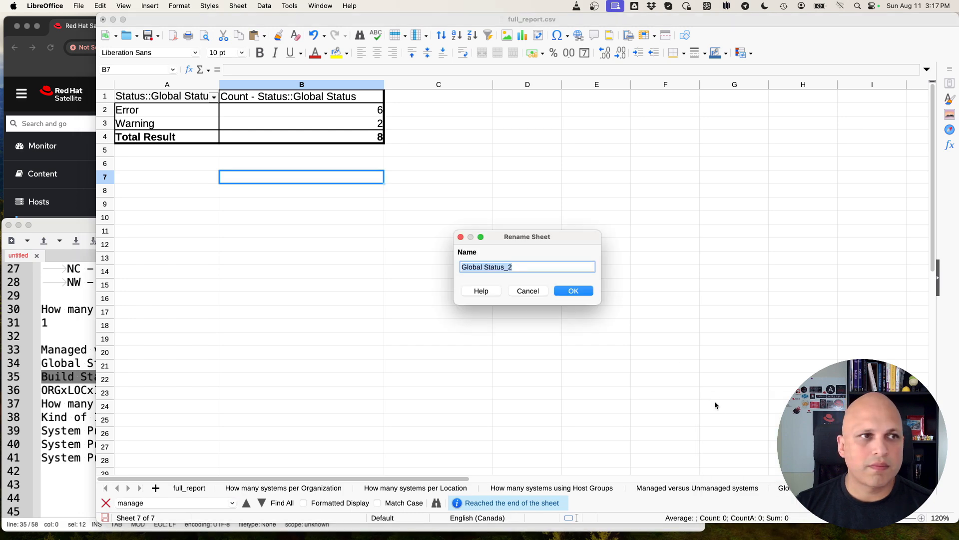
pyautogui.press('super+v')
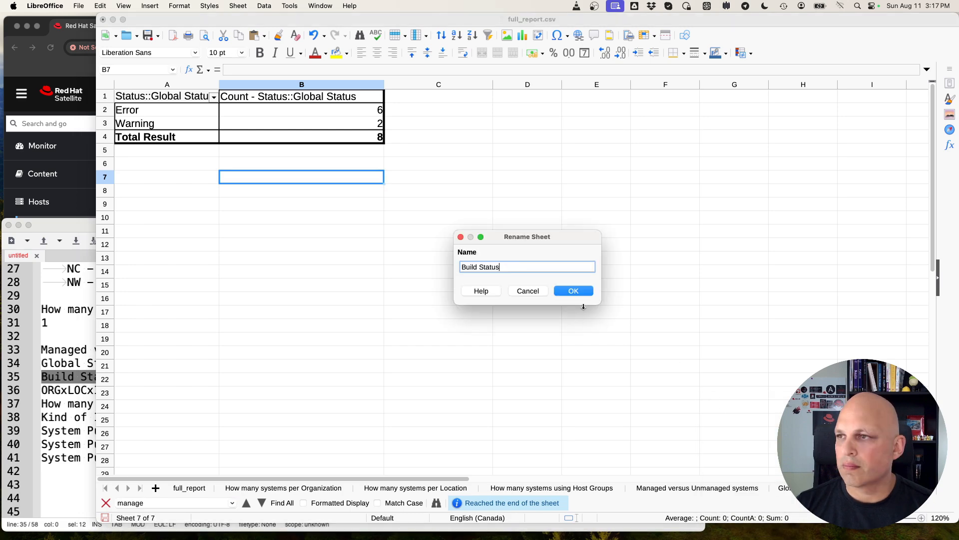
pyautogui.press('Return')
# Change the "Build Status" pivot table to use Status::Build Status as its row field and Count of Status::Build Status as its data field.
pyautogui.rightClick(175, 121)
pyautogui.click(225, 164)
pyautogui.moveTo(433, 257); pyautogui.dragTo(645, 256)
pyautogui.moveTo(512, 258); pyautogui.dragTo(449, 265)
pyautogui.moveTo(630, 277); pyautogui.dragTo(514, 260)
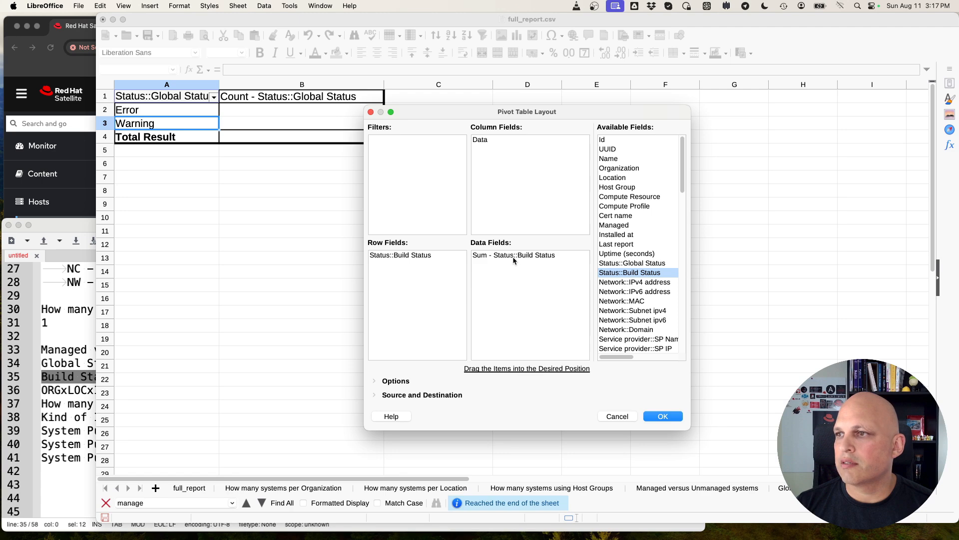
pyautogui.doubleClick(513, 256)
pyautogui.click(488, 221)
pyautogui.click(572, 345)
pyautogui.press('Return')
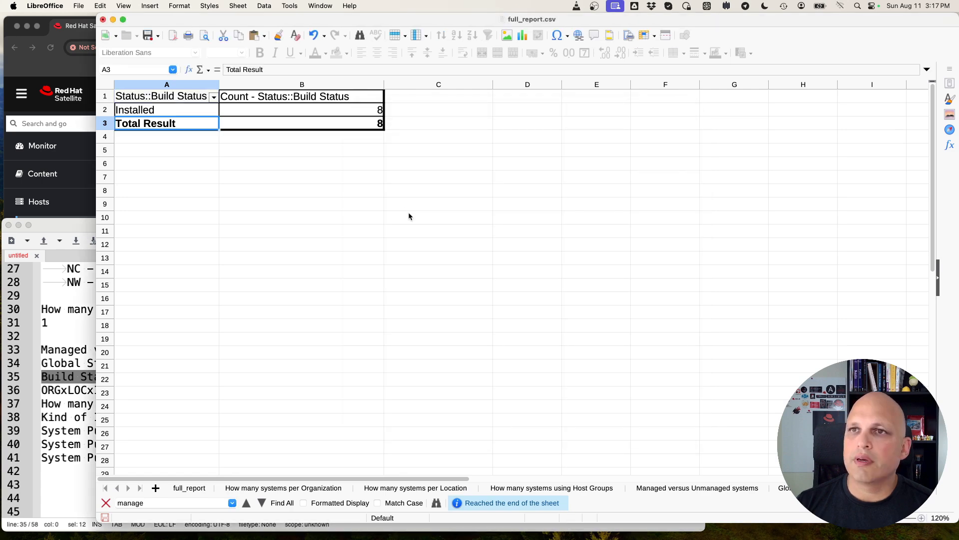
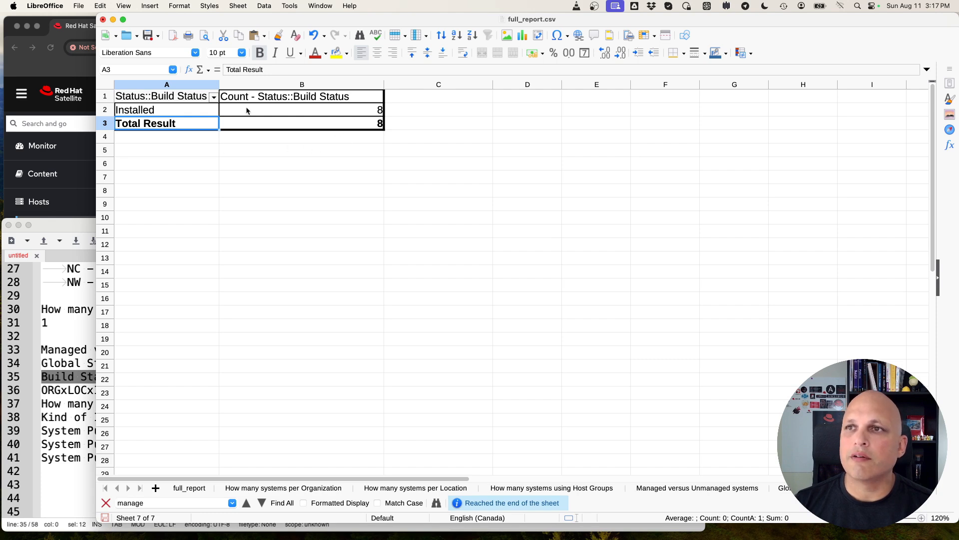
# Try Name as a second row field below Status::Build Status in the pivot table, and undo the addition.
pyautogui.rightClick(189, 108)
pyautogui.click(225, 153)
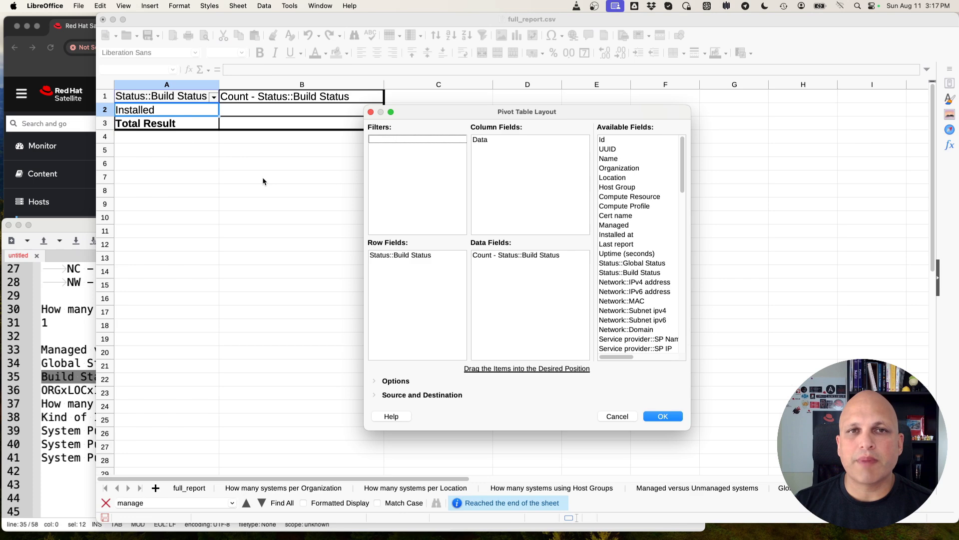
pyautogui.moveTo(607, 159); pyautogui.dragTo(391, 276)
pyautogui.click(664, 416)
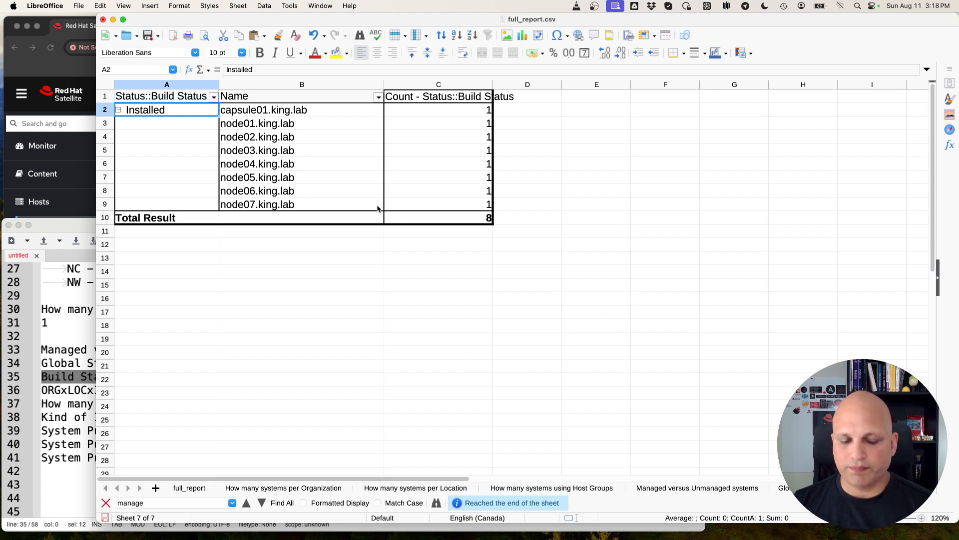
pyautogui.press('super+z')
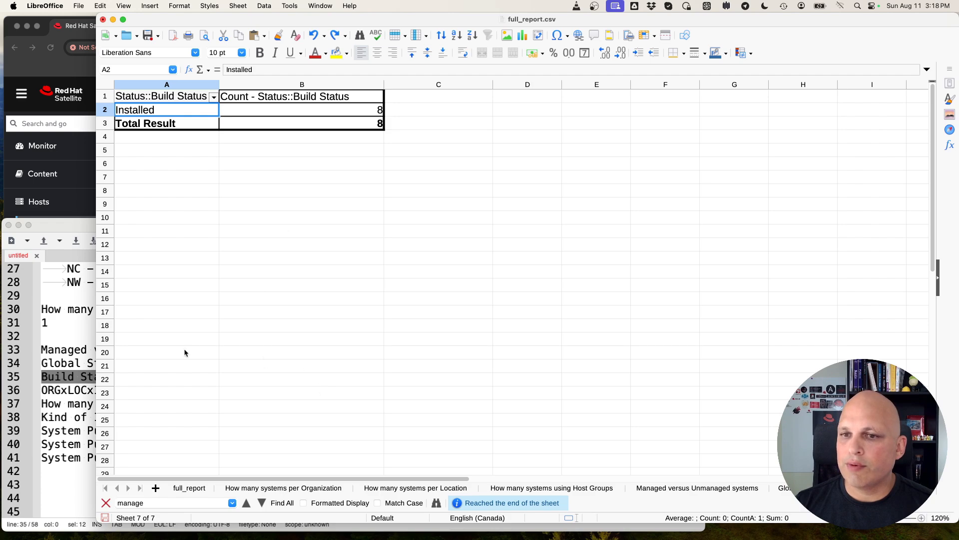
# Copy the "ORGxLOCxIPV4 Address" line from the Geany notes and use it to name a duplicate of the "Build Status" sheet in Calc.
pyautogui.click(75, 376)
pyautogui.tripleClick(110, 390)
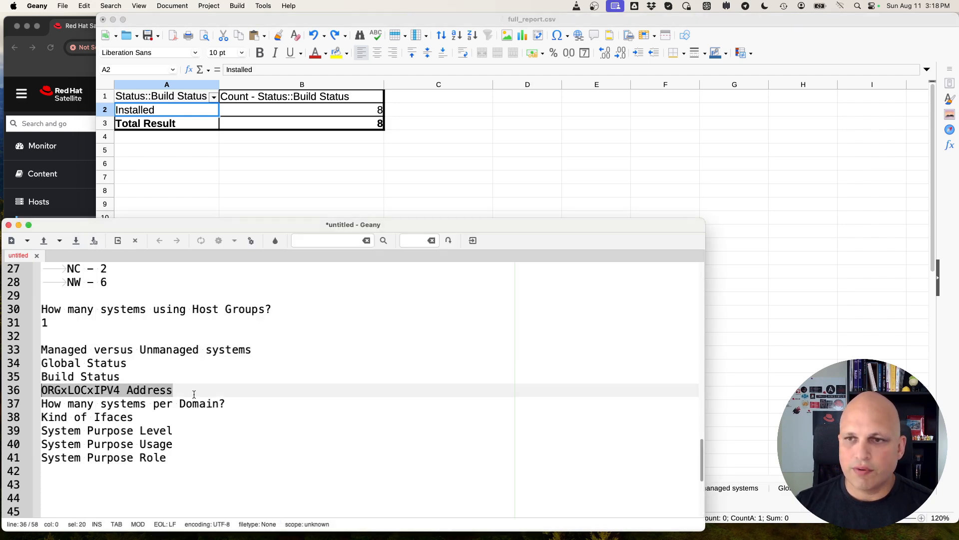
pyautogui.rightClick(856, 488)
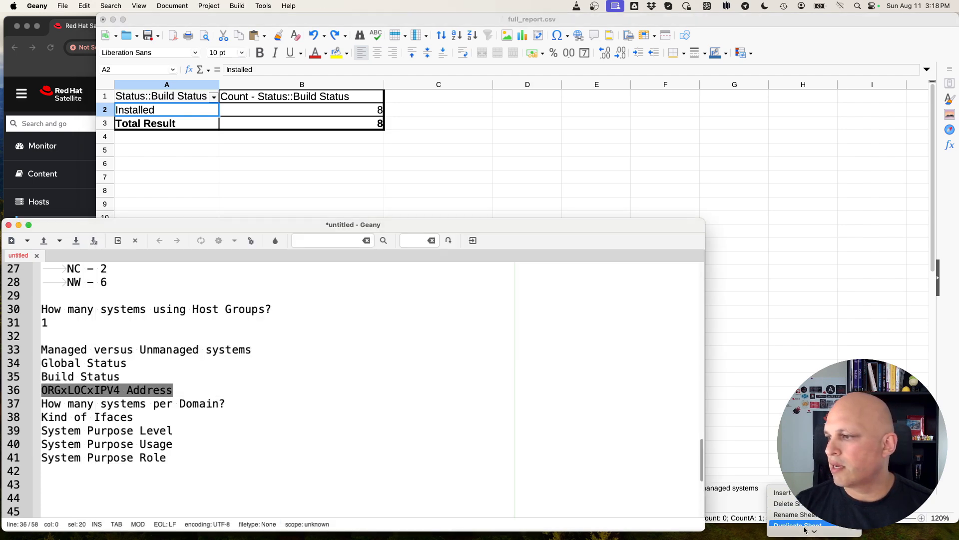
pyautogui.click(830, 448)
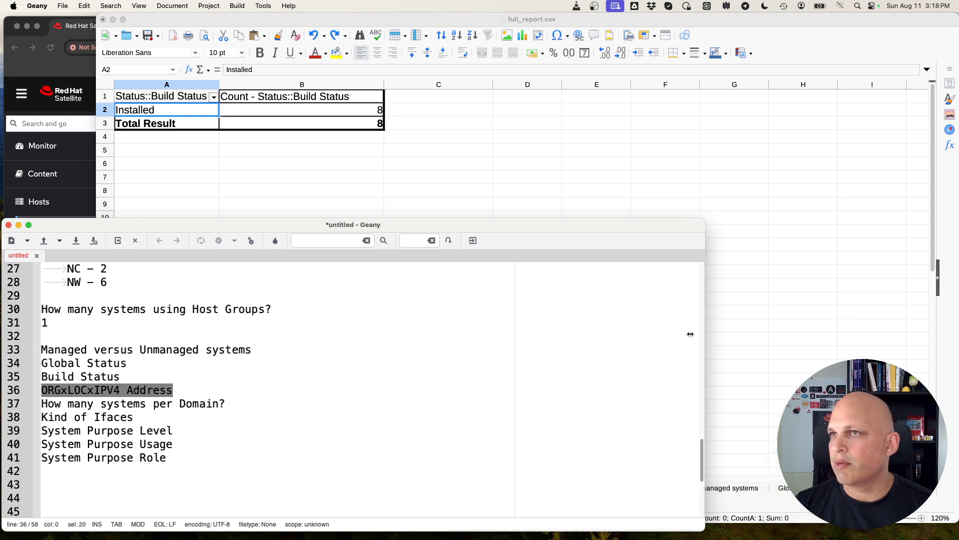
pyautogui.click(804, 53)
pyautogui.doubleClick(872, 488)
pyautogui.write('ORGxLOCxIPV4 Address')
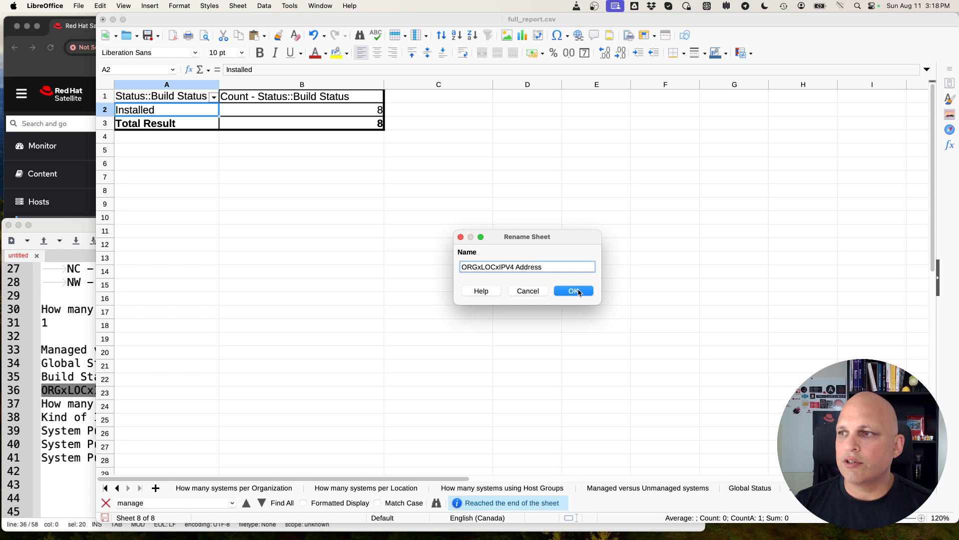
pyautogui.click(574, 290)
# Replace the copied pivot table's fields with Organization, Location and Network::IPv4 address as row fields, leaving no data field.
pyautogui.rightClick(165, 106)
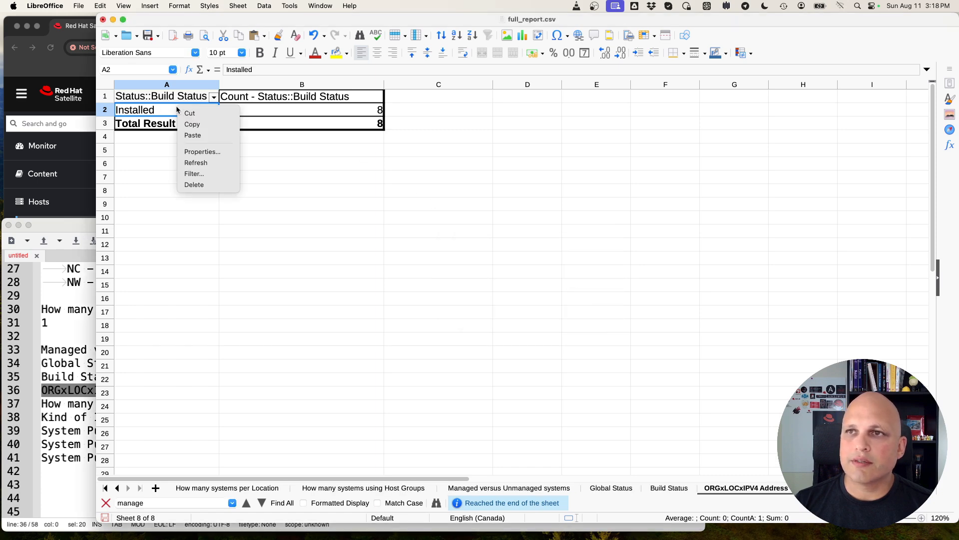
pyautogui.click(195, 150)
pyautogui.moveTo(395, 255); pyautogui.dragTo(625, 247)
pyautogui.moveTo(632, 170); pyautogui.dragTo(433, 273)
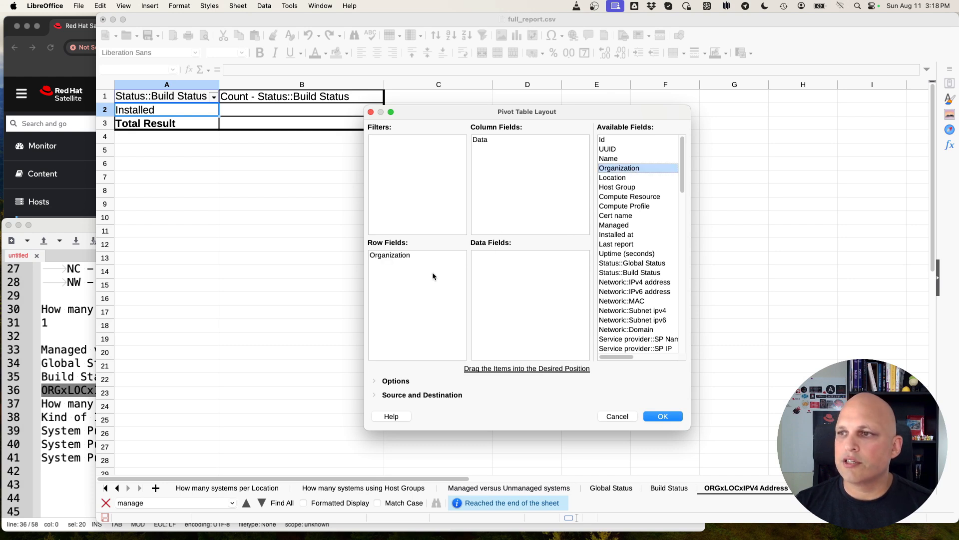
pyautogui.moveTo(620, 179); pyautogui.dragTo(430, 280)
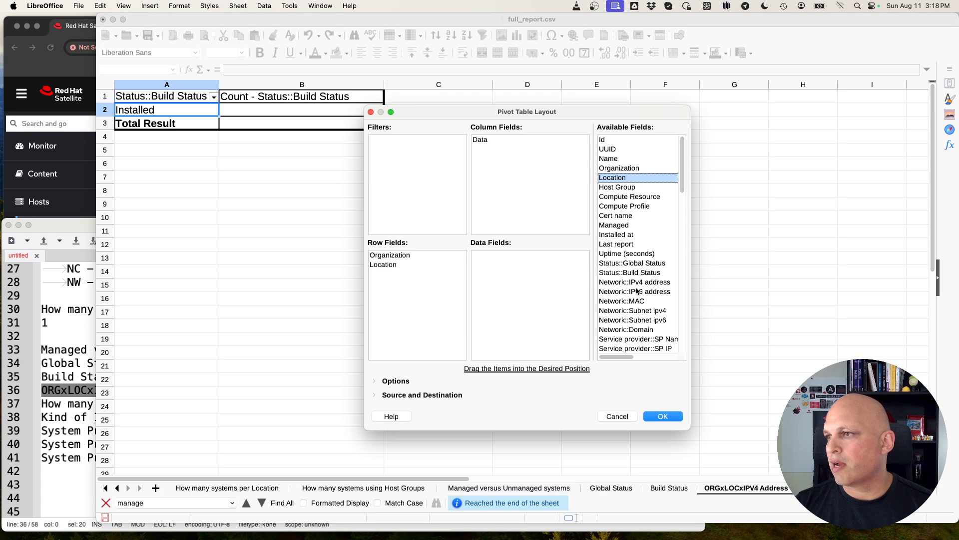
pyautogui.moveTo(653, 283); pyautogui.dragTo(419, 294)
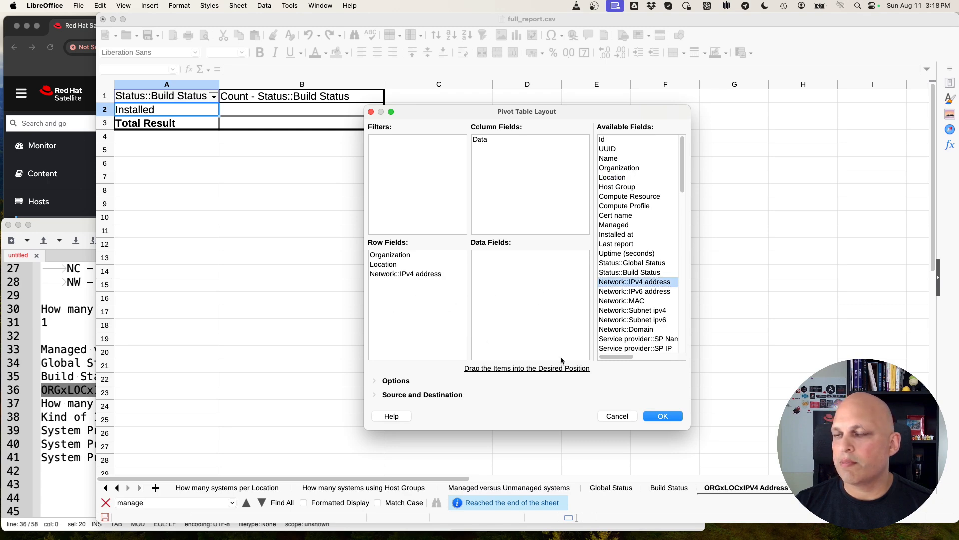
pyautogui.click(664, 416)
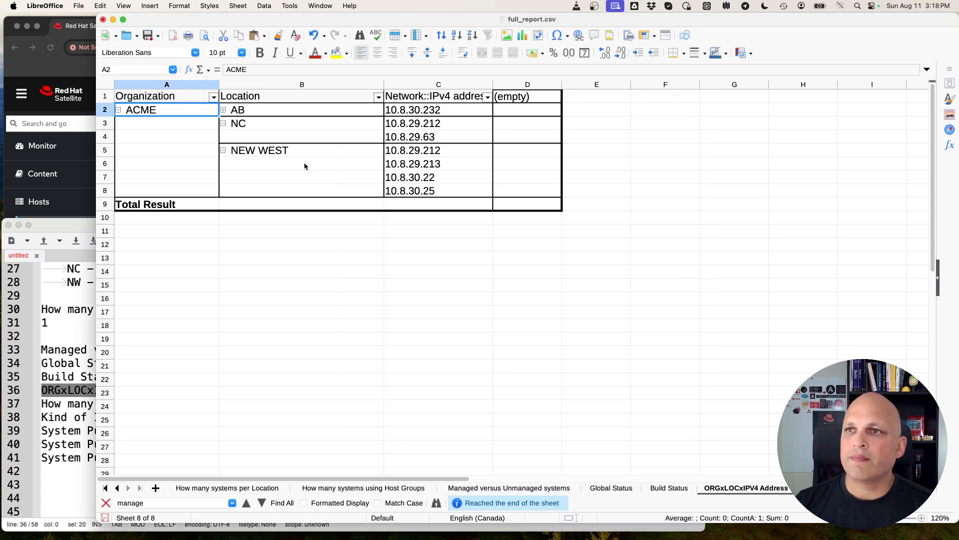
# Check the IPv4 addresses per location by collapsing and re-expanding the NC and NEW WEST groups.
pyautogui.click(222, 113)
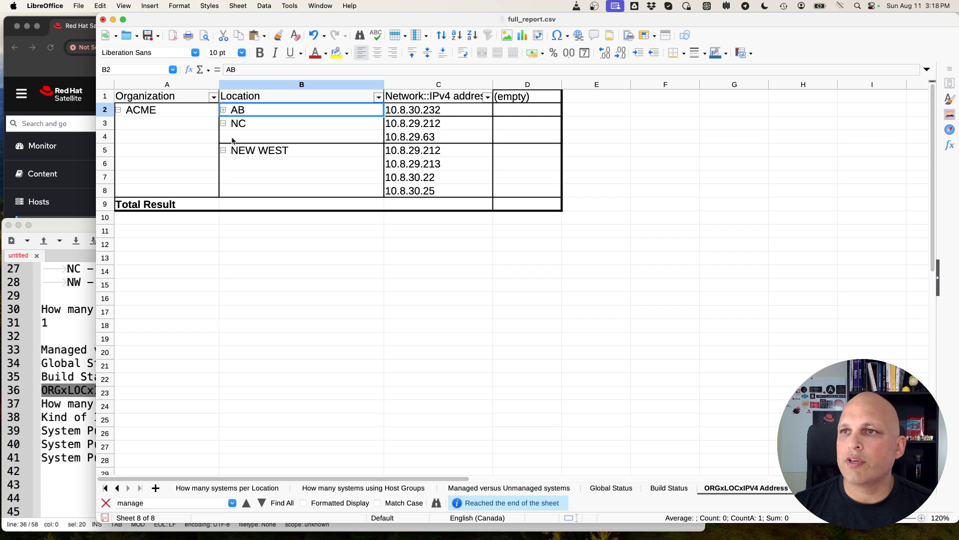
pyautogui.click(223, 123)
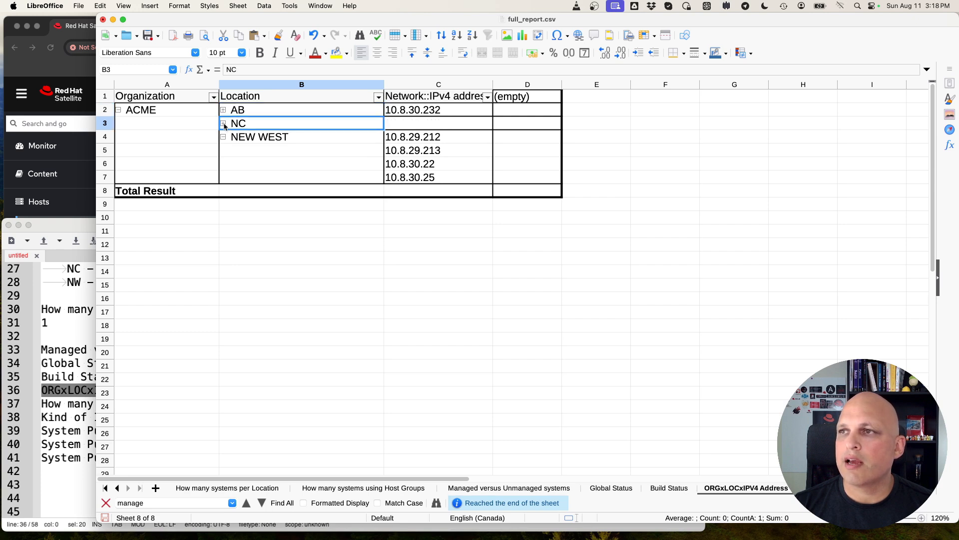
pyautogui.click(224, 124)
pyautogui.click(224, 151)
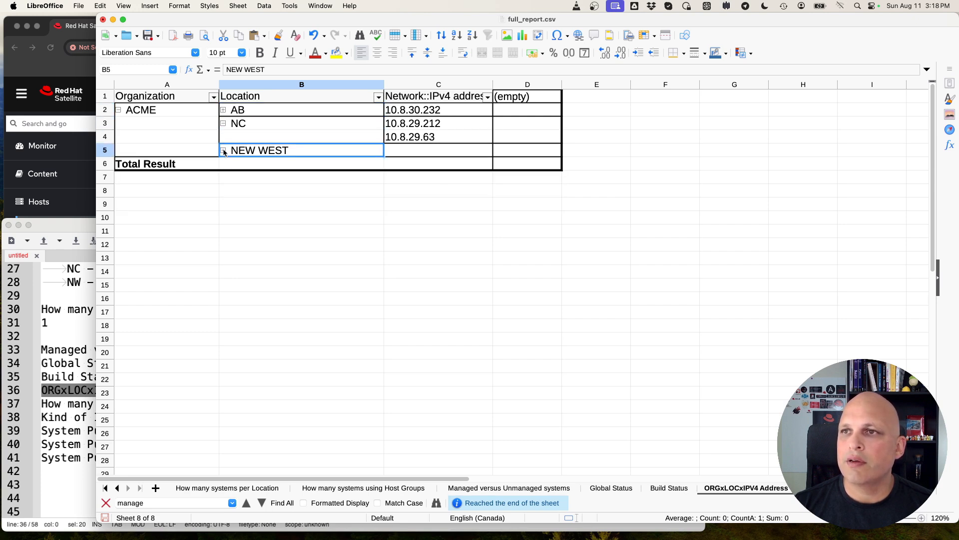
pyautogui.click(223, 151)
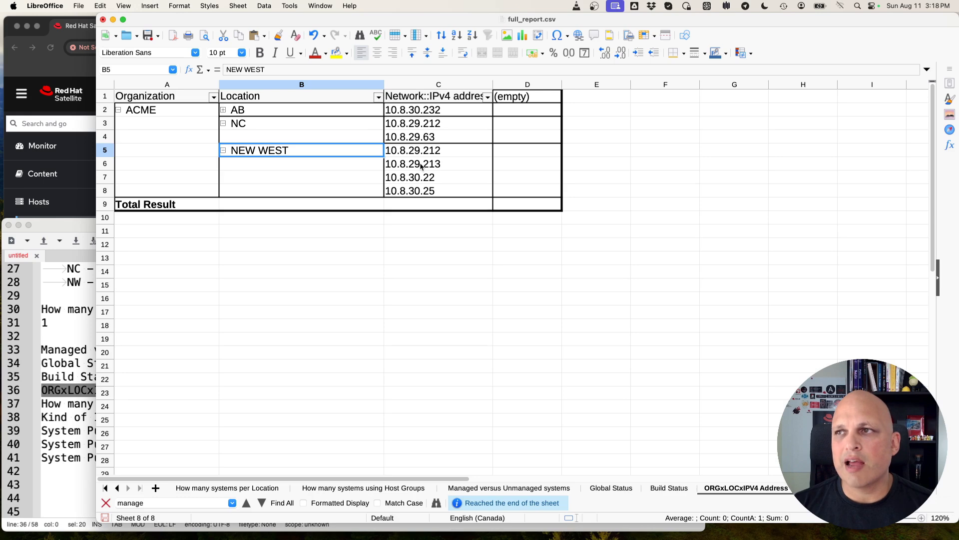
# Add Network::IPv4 address as a data field with the Count function to the "ORGxLOCxIPV4 Address" pivot table.
pyautogui.rightClick(178, 153)
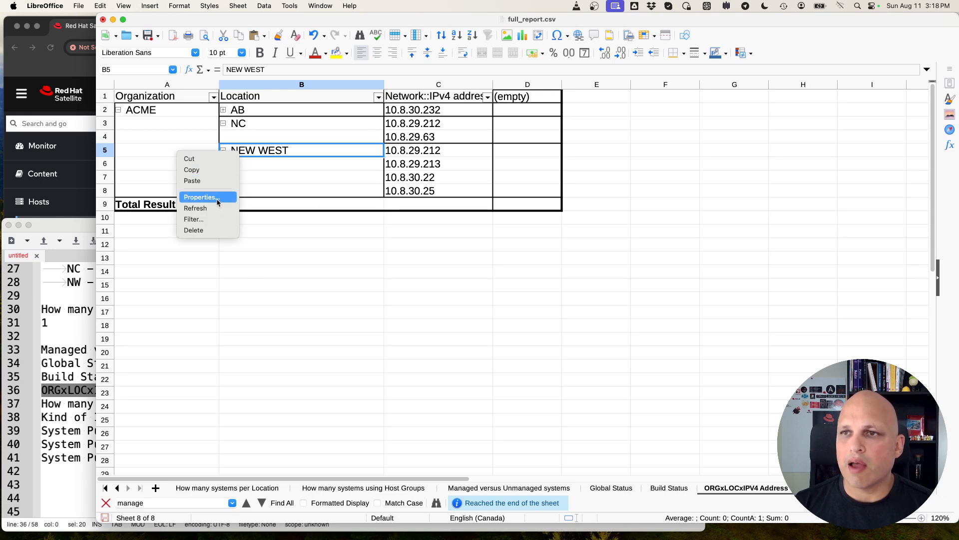
pyautogui.click(217, 198)
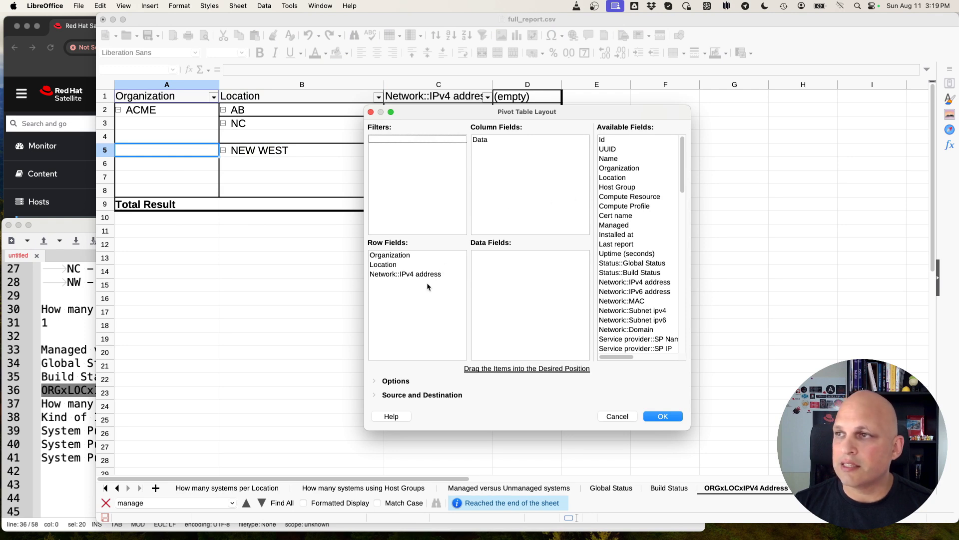
pyautogui.click(656, 282)
pyautogui.moveTo(656, 283); pyautogui.dragTo(502, 267)
pyautogui.doubleClick(505, 255)
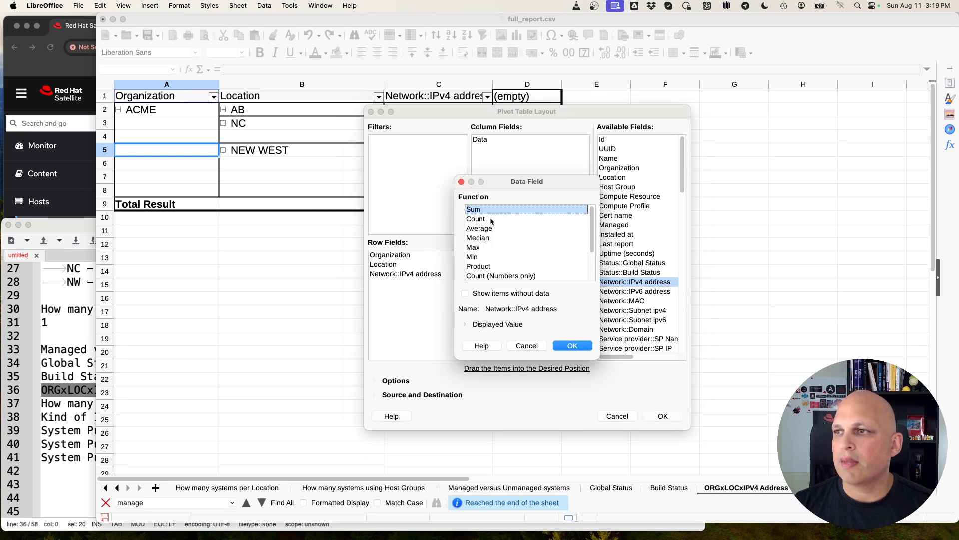
pyautogui.click(475, 219)
pyautogui.click(573, 346)
pyautogui.click(663, 416)
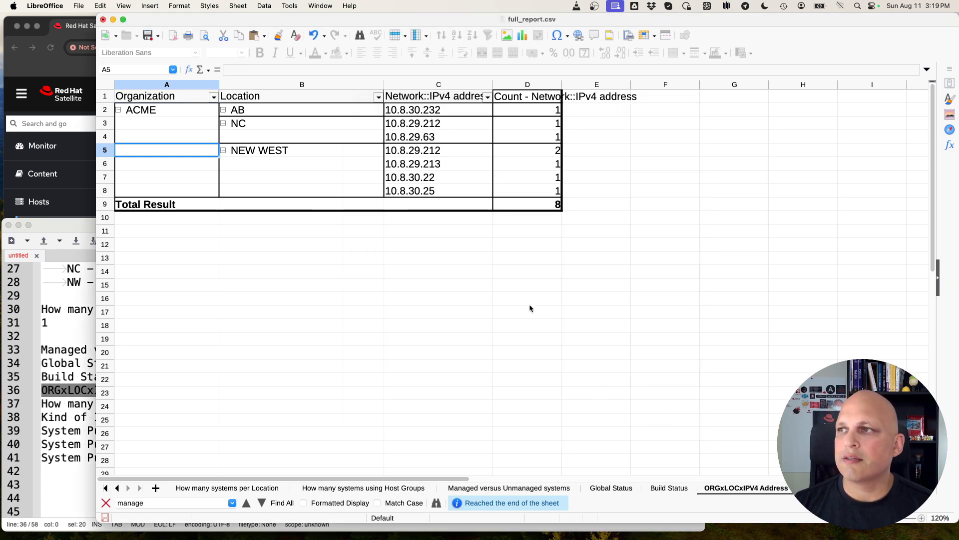
# Collapse the AB, NC and NEW WEST groups to review the address count per location, and expand them again.
pyautogui.click(223, 150)
pyautogui.click(223, 124)
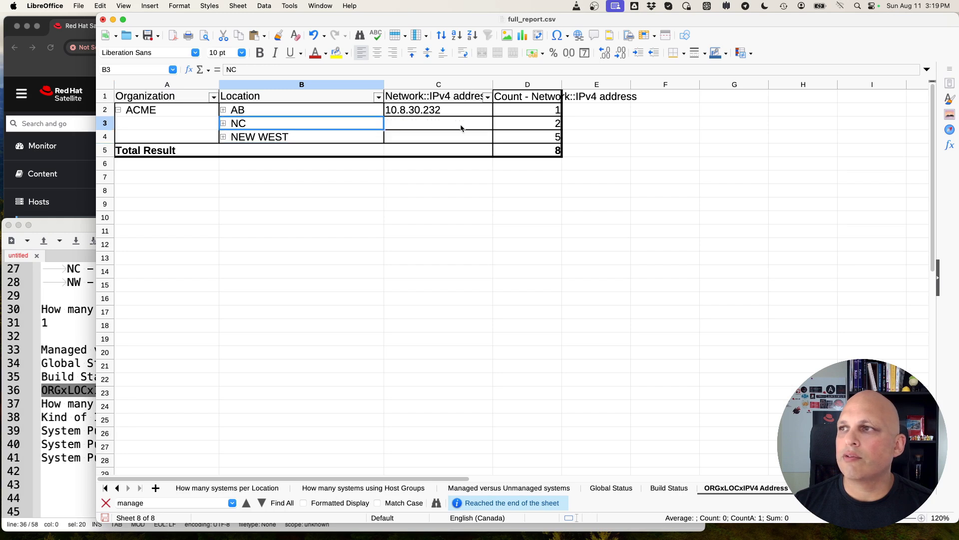
pyautogui.click(223, 111)
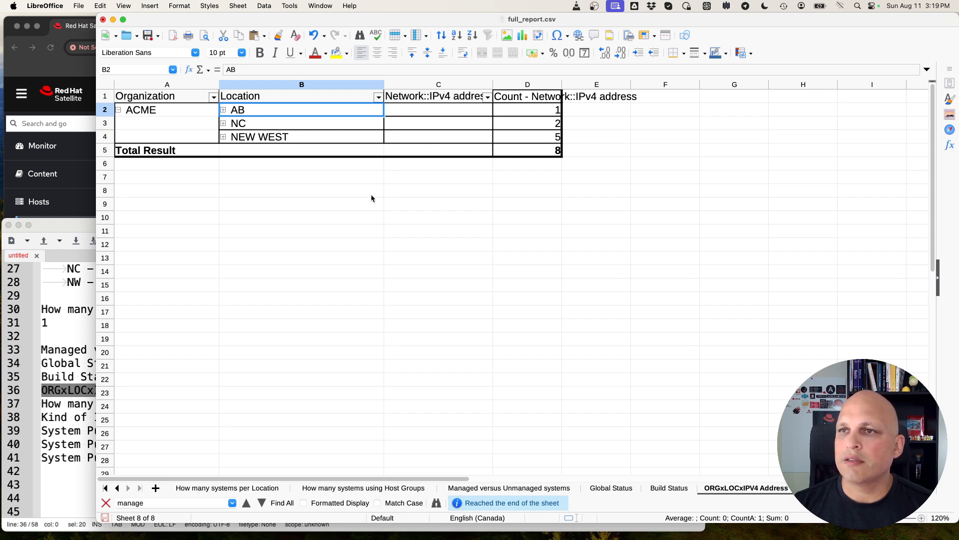
pyautogui.click(223, 136)
pyautogui.click(223, 123)
pyautogui.click(223, 109)
# Copy "How many systems per Domain?" from the Geany notes and use it to name a duplicate of the "ORGxLOCxIPV4 Address" sheet in Calc.
pyautogui.click(67, 316)
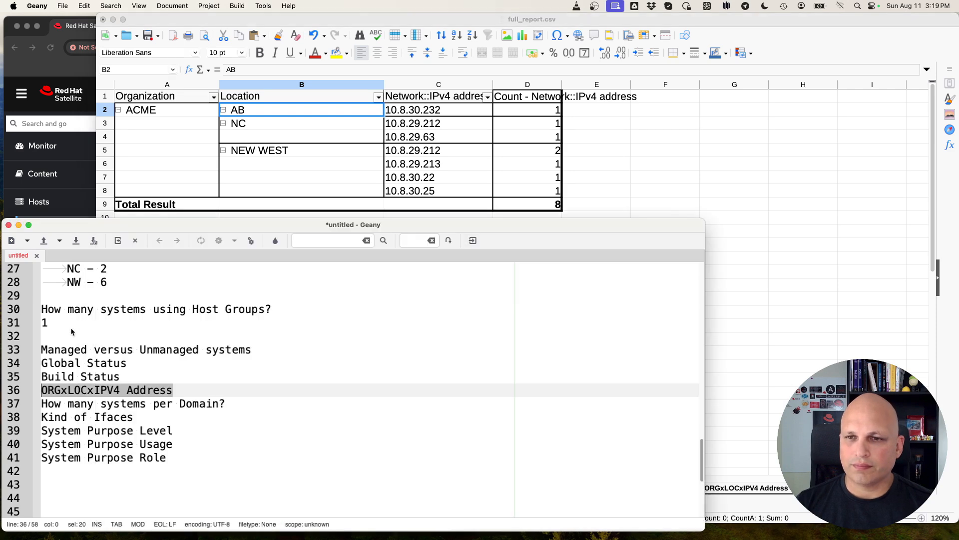
pyautogui.moveTo(233, 409); pyautogui.dragTo(28, 411)
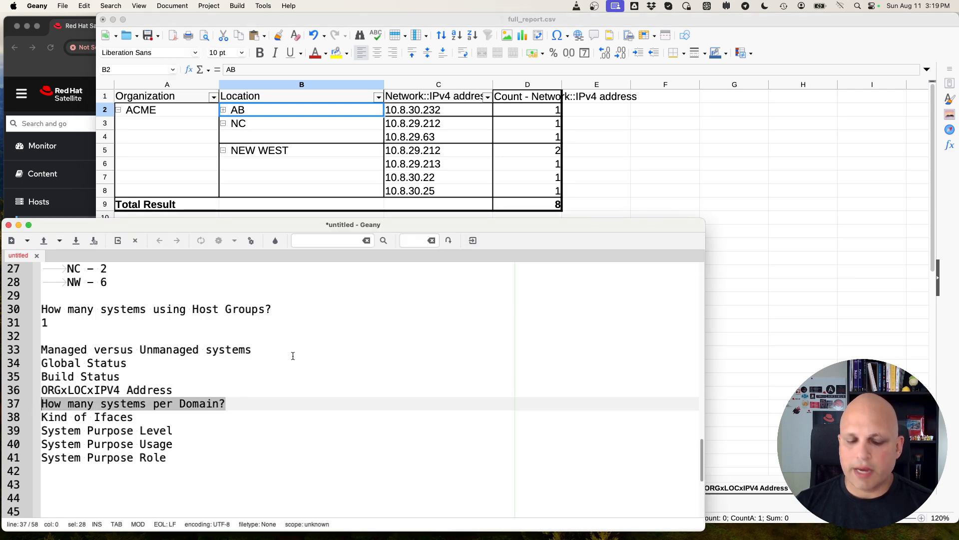
pyautogui.rightClick(777, 492)
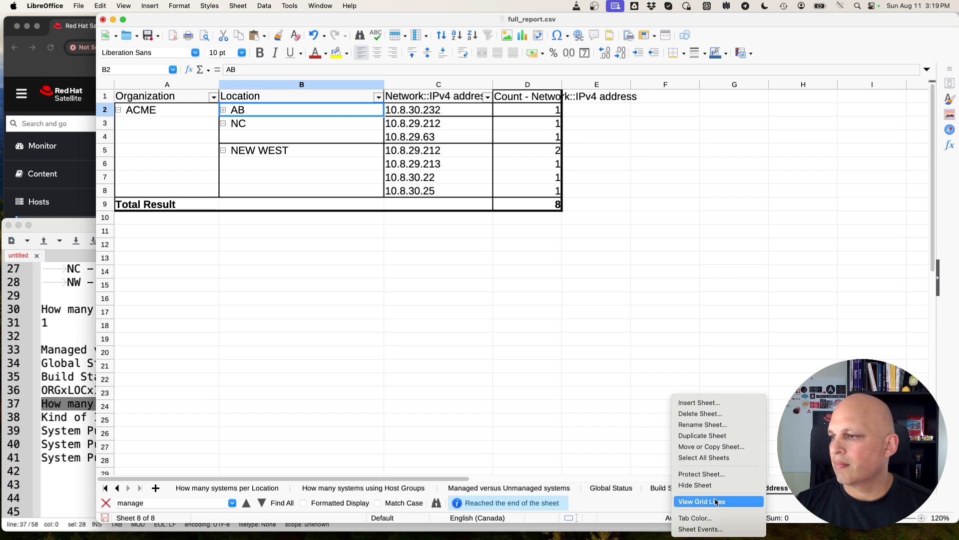
pyautogui.click(505, 272)
pyautogui.write('How many systems per Domain?')
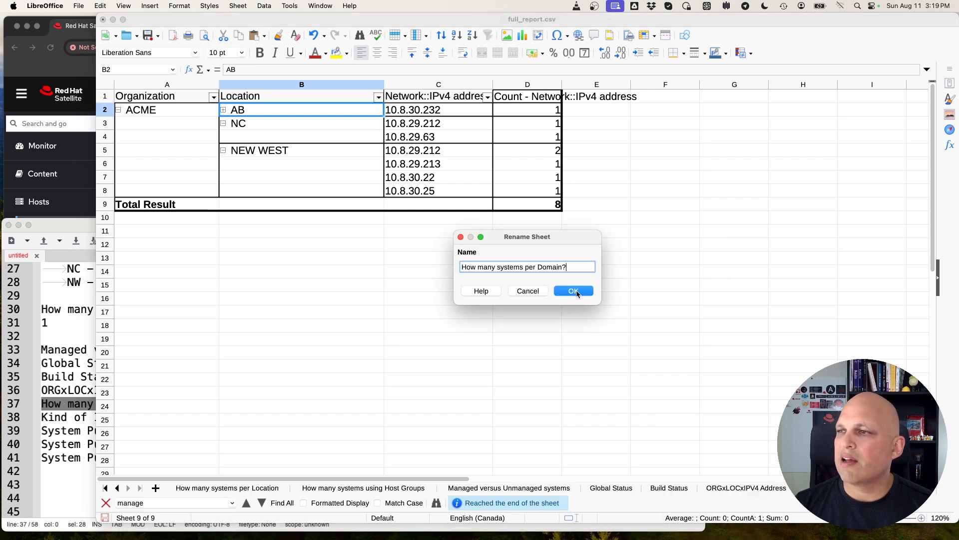
pyautogui.click(574, 291)
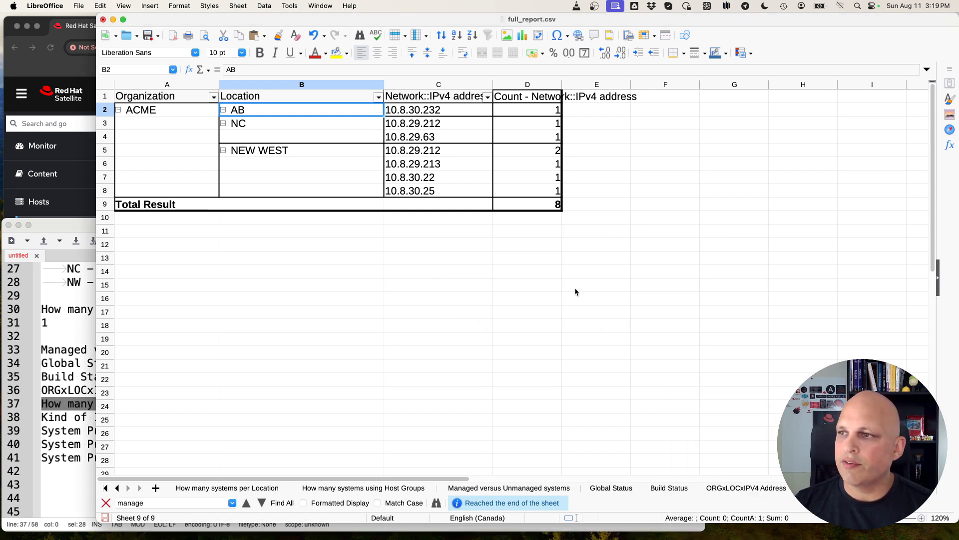
# Remove the Organization, Location and Network::IPv4 address row fields and the IPv4 address count from the duplicated sheet's pivot table layout.
pyautogui.rightClick(166, 159)
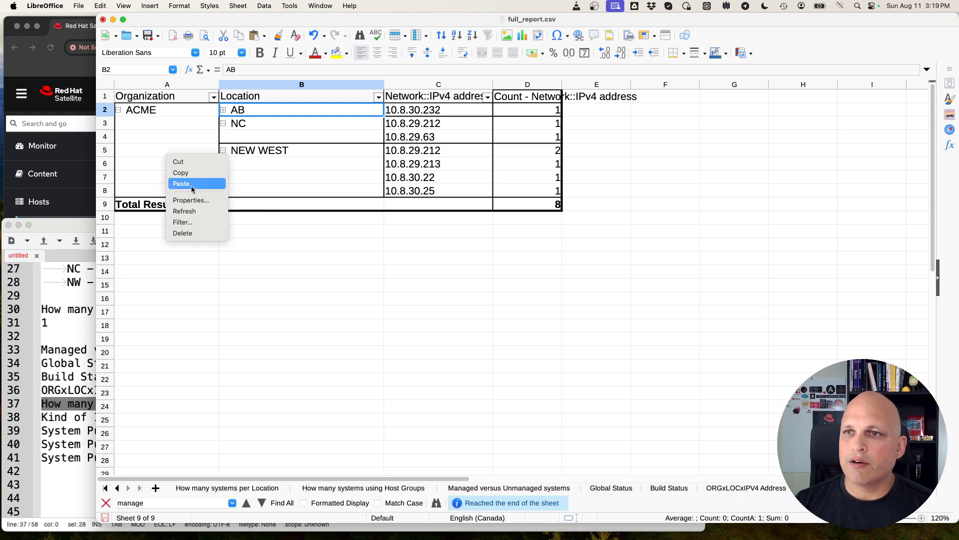
pyautogui.click(193, 202)
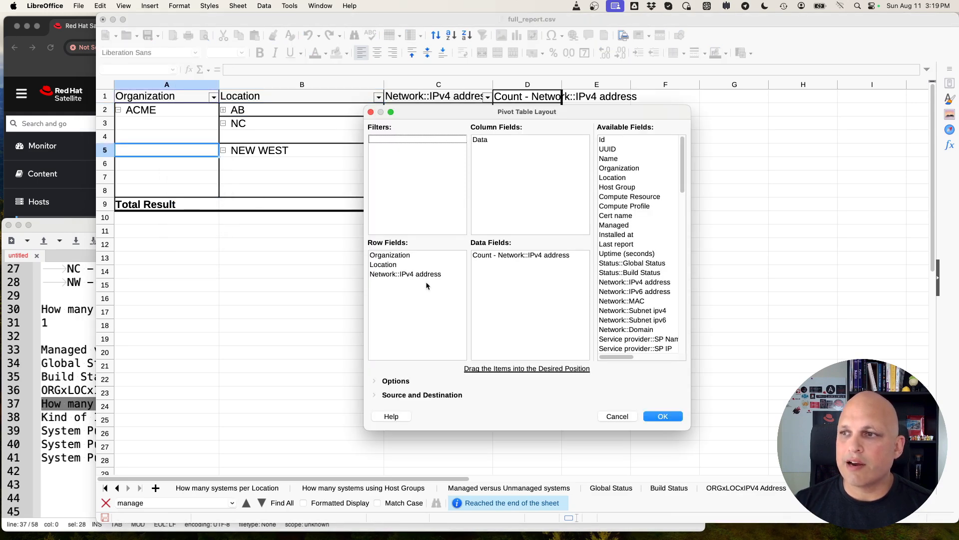
pyautogui.moveTo(527, 260); pyautogui.dragTo(639, 258)
pyautogui.moveTo(409, 277); pyautogui.dragTo(621, 276)
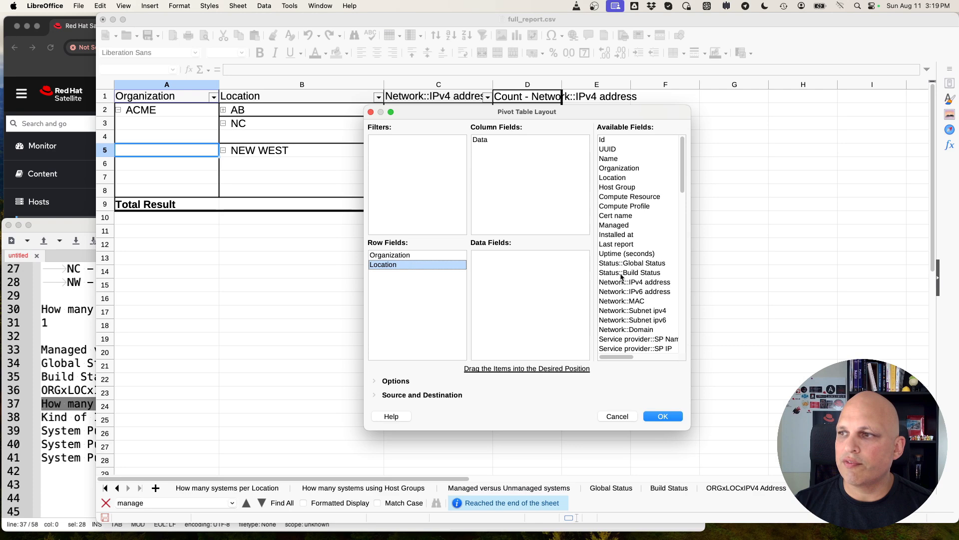
pyautogui.moveTo(439, 263); pyautogui.dragTo(635, 269)
pyautogui.moveTo(441, 261); pyautogui.dragTo(663, 264)
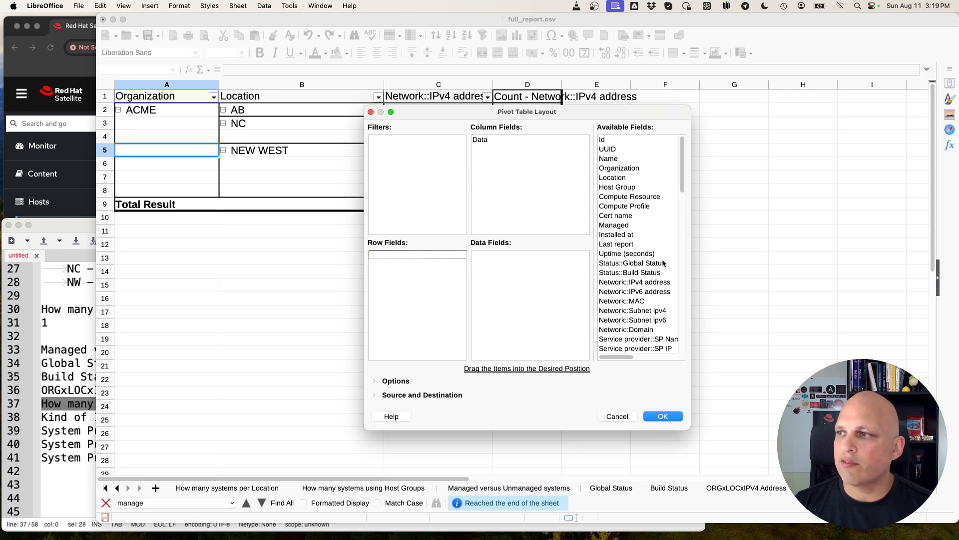
# Set Network::Domain as the pivot table's only row field and apply the layout.
pyautogui.click(78, 227)
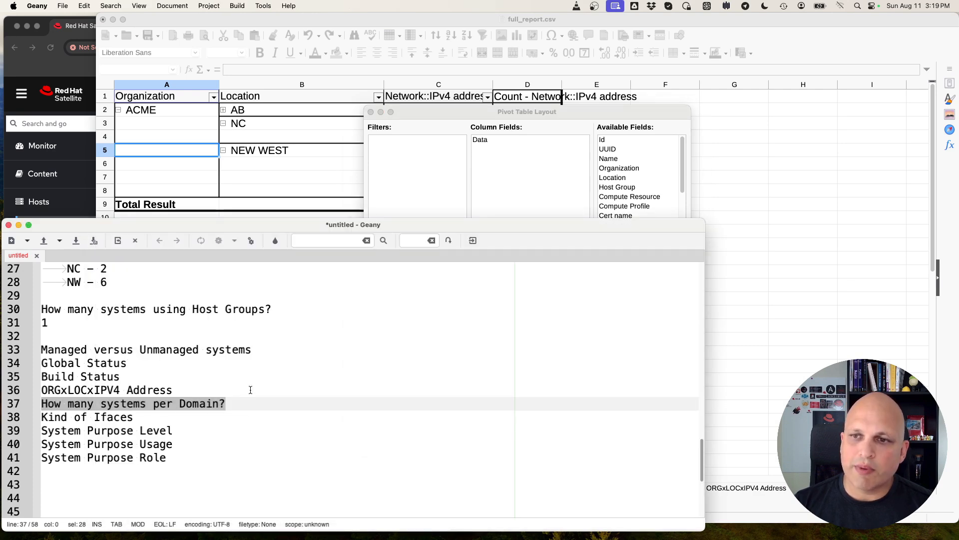
pyautogui.click(559, 111)
pyautogui.scroll(-2, 649, 260)
pyautogui.scroll(-6, 649, 260)
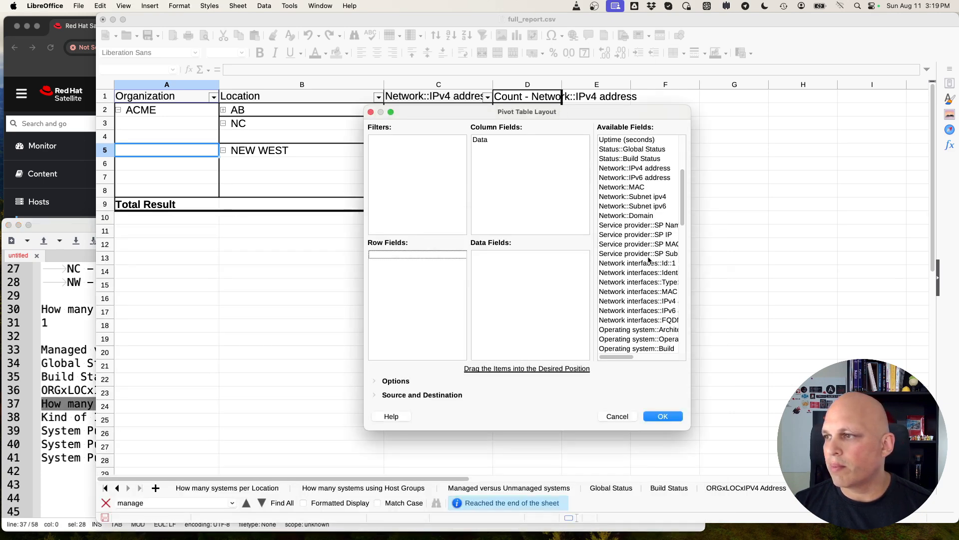
pyautogui.scroll(-10, 649, 260)
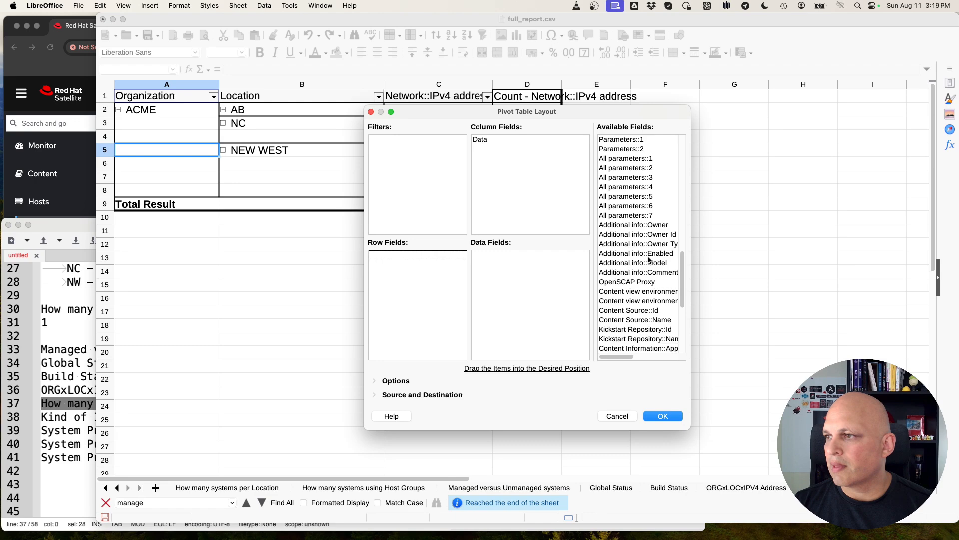
pyautogui.scroll(-5, 649, 260)
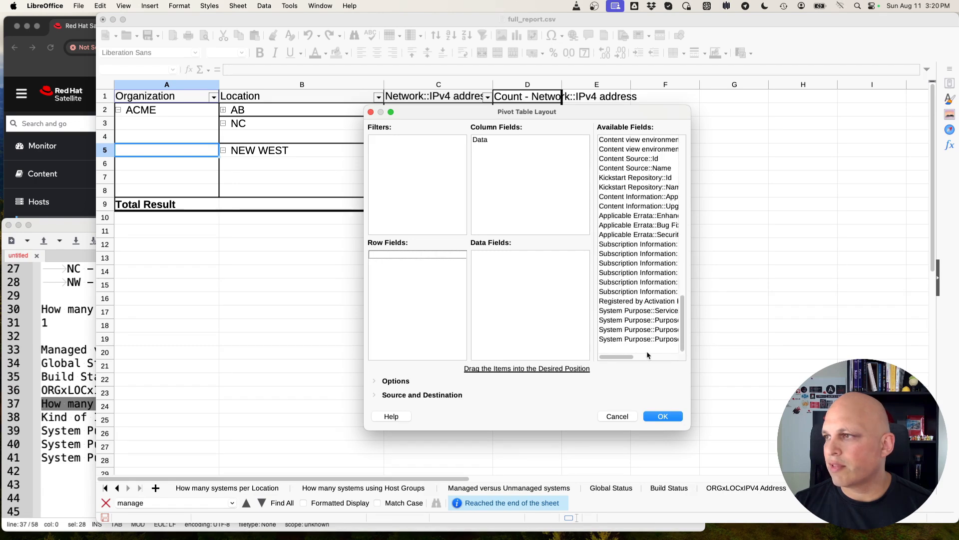
pyautogui.moveTo(619, 358)
pyautogui.mouseDown()
pyautogui.moveTo(646, 358)
pyautogui.moveTo(635, 358)
pyautogui.mouseUp()
pyautogui.scroll(1, 638, 268)
pyautogui.scroll(10, 638, 268)
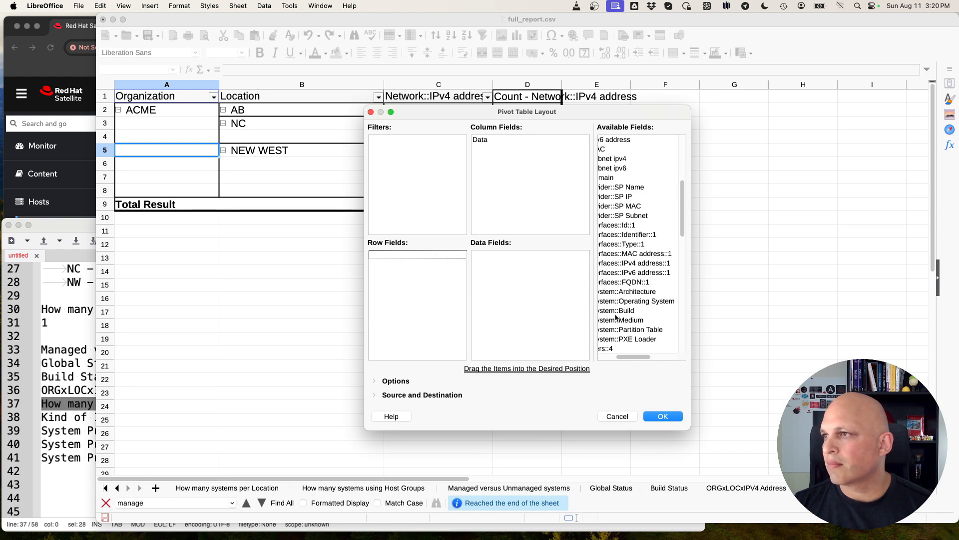
pyautogui.hscroll(-3, 617, 312)
pyautogui.click(643, 178)
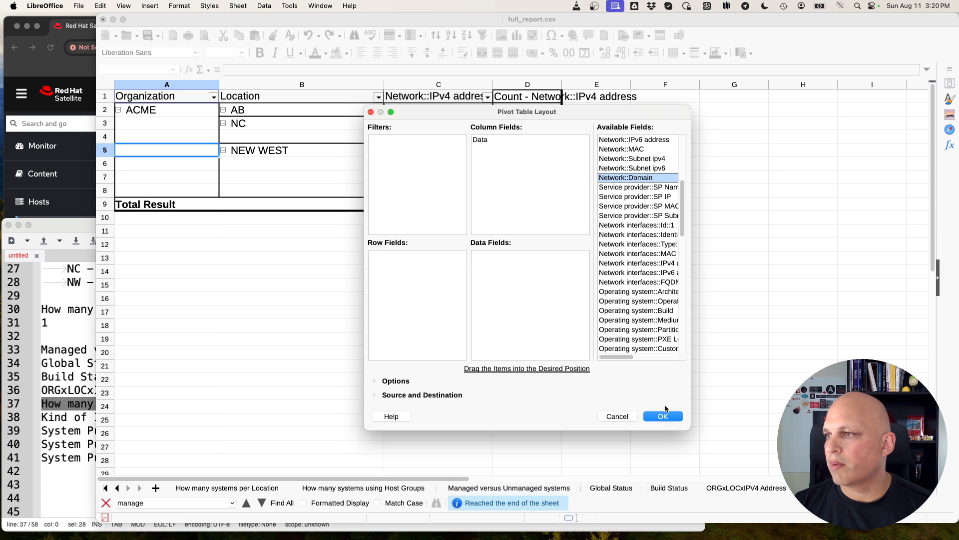
pyautogui.moveTo(626, 179); pyautogui.dragTo(420, 283)
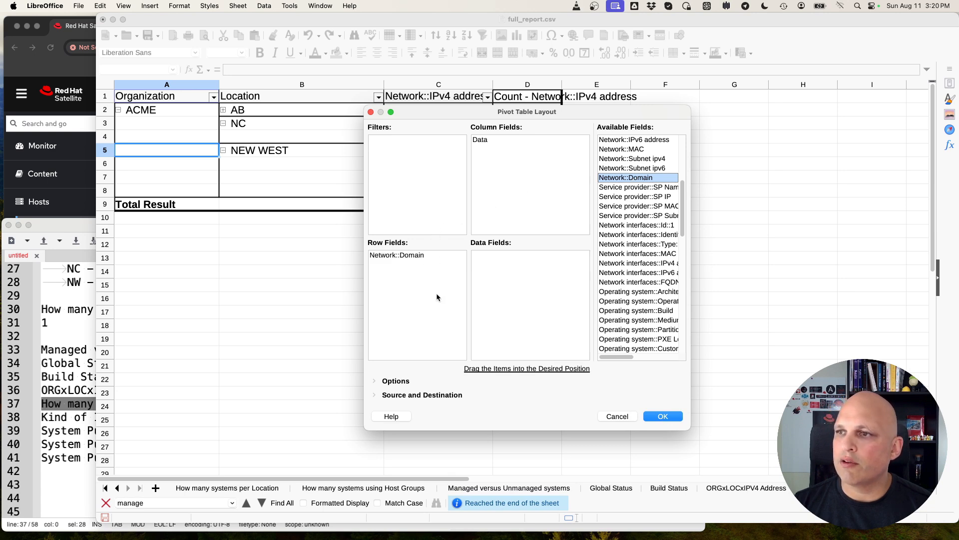
pyautogui.click(668, 417)
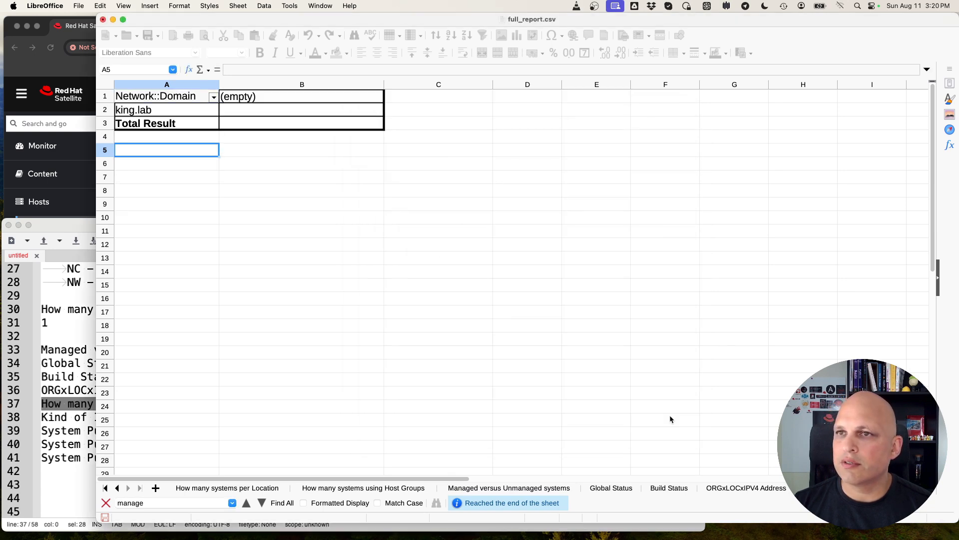
# Add Name as a data field with the Count function to the Network::Domain pivot table.
pyautogui.rightClick(258, 113)
pyautogui.click(298, 157)
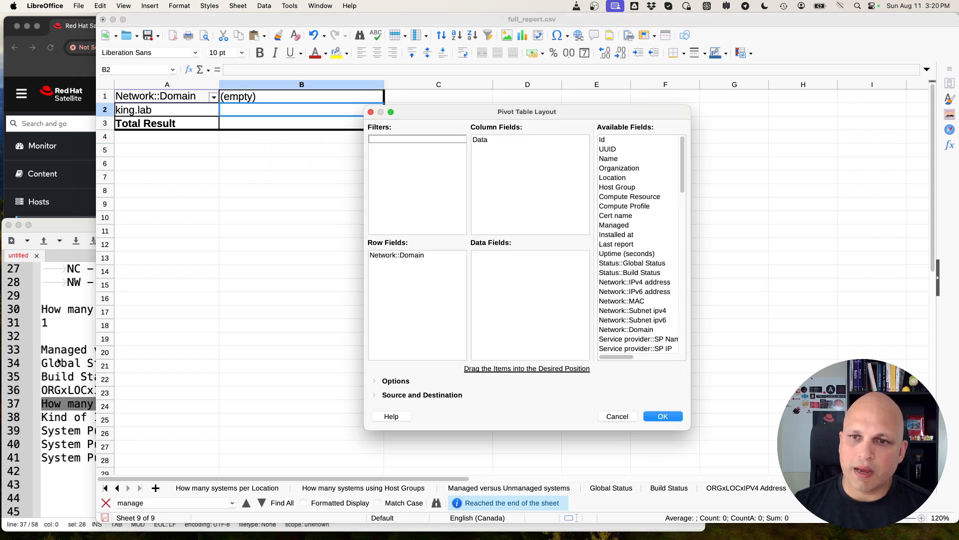
pyautogui.click(59, 361)
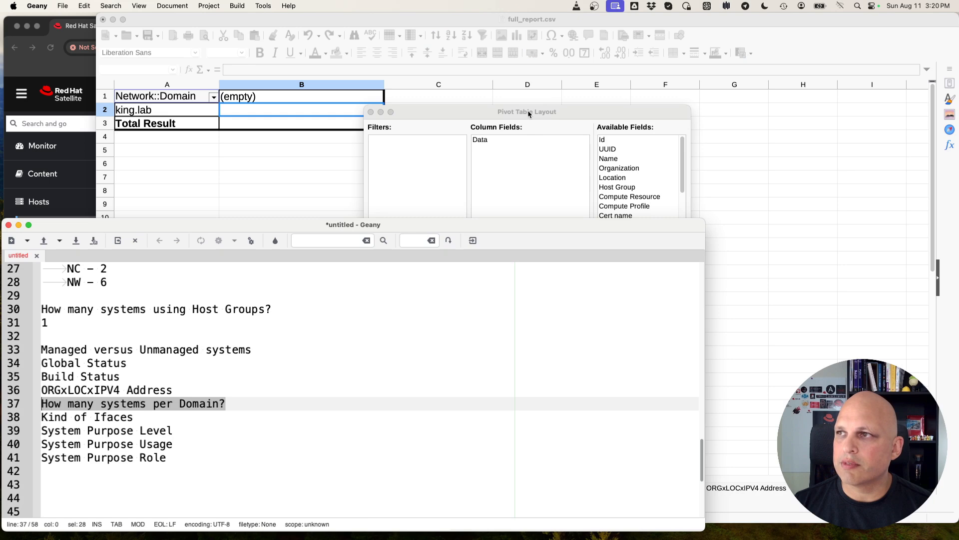
pyautogui.click(528, 113)
pyautogui.moveTo(611, 159); pyautogui.dragTo(513, 275)
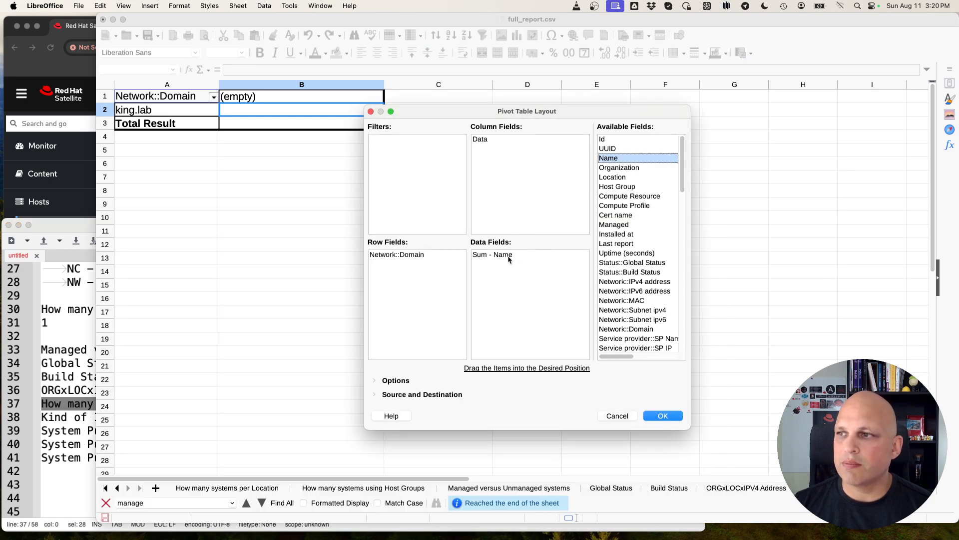
pyautogui.doubleClick(508, 259)
pyautogui.click(488, 221)
pyautogui.click(575, 346)
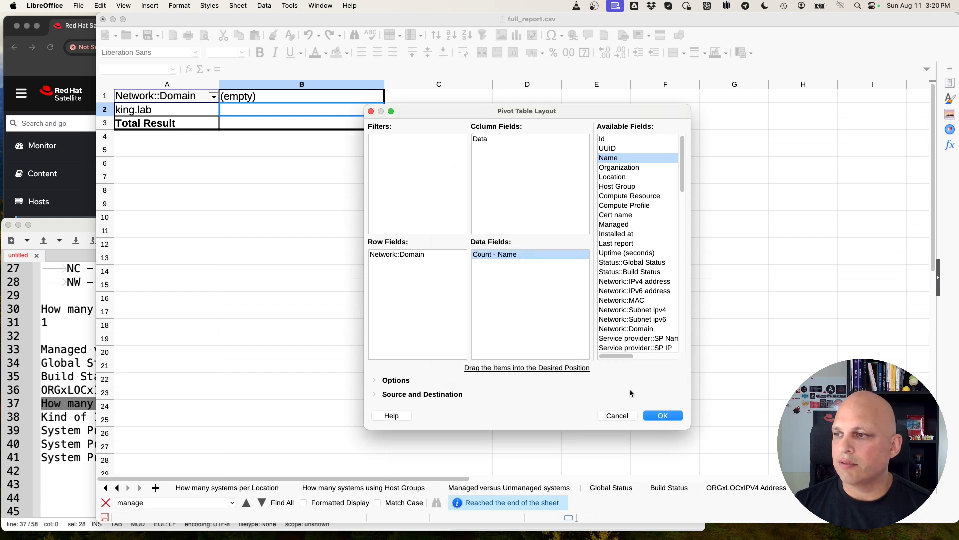
pyautogui.press('Return')
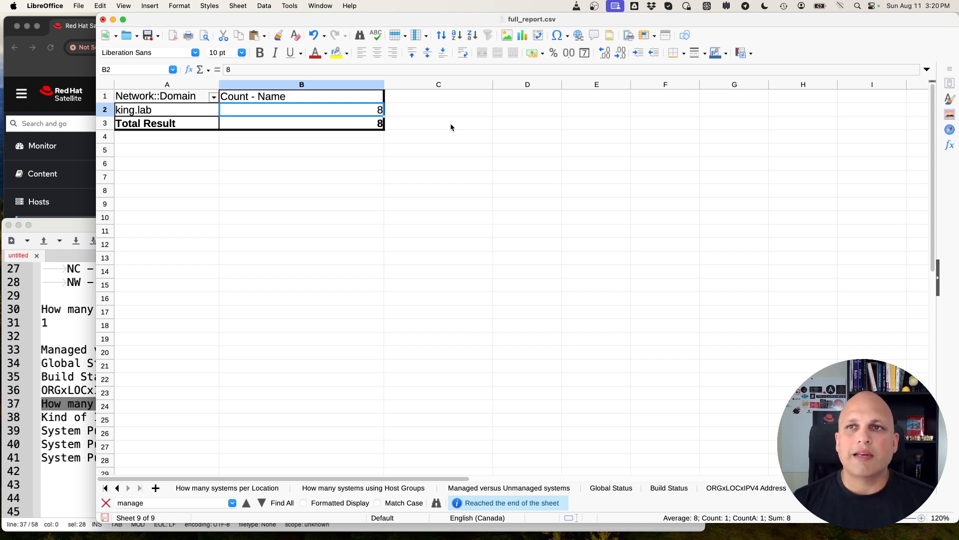
# Switch to Red Hat Satellite in Chrome to examine the organization and location choices on the Hosts page, and return to Calc.
pyautogui.click(74, 70)
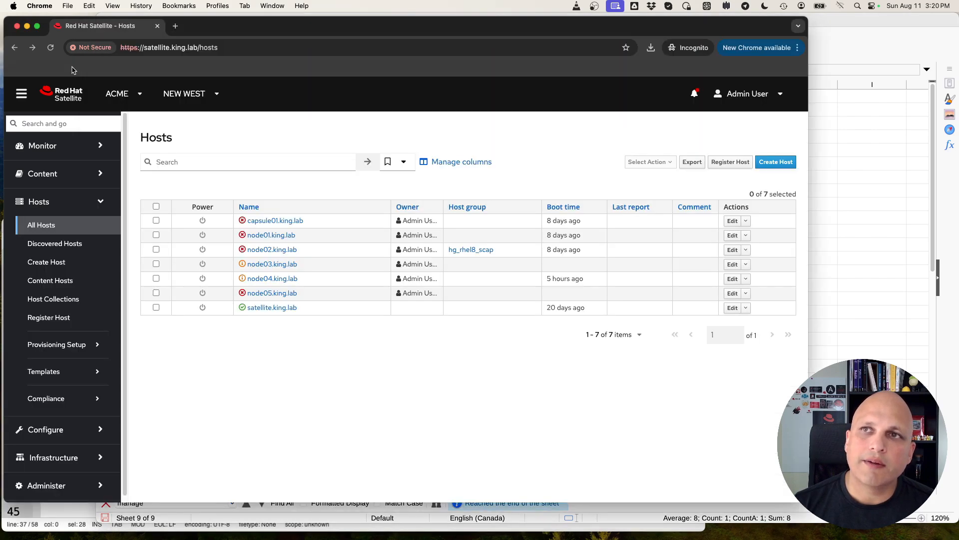
pyautogui.click(141, 99)
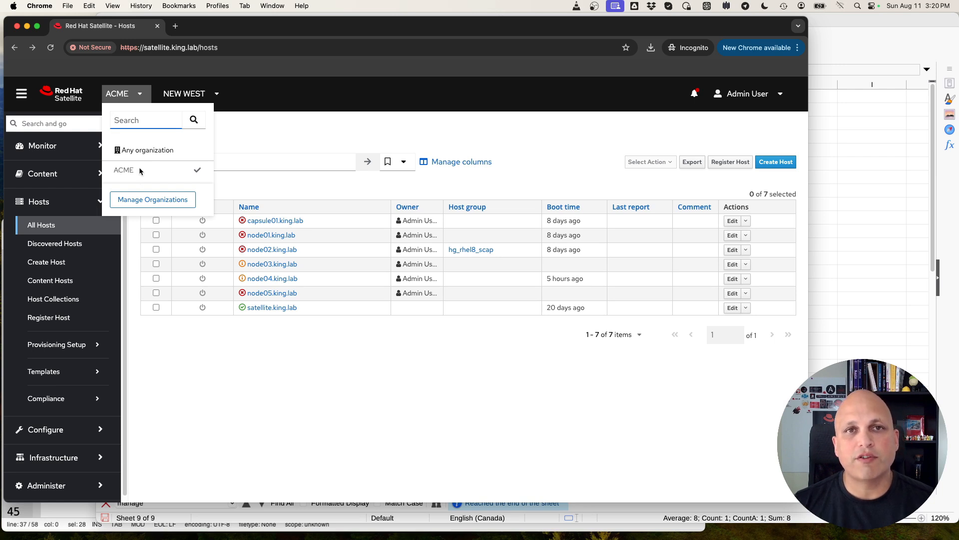
pyautogui.click(328, 144)
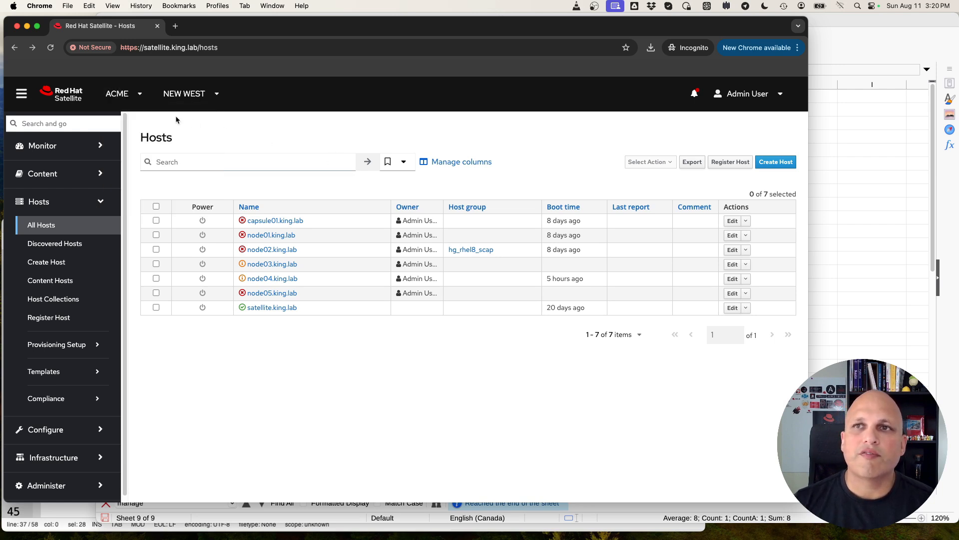
pyautogui.click(192, 94)
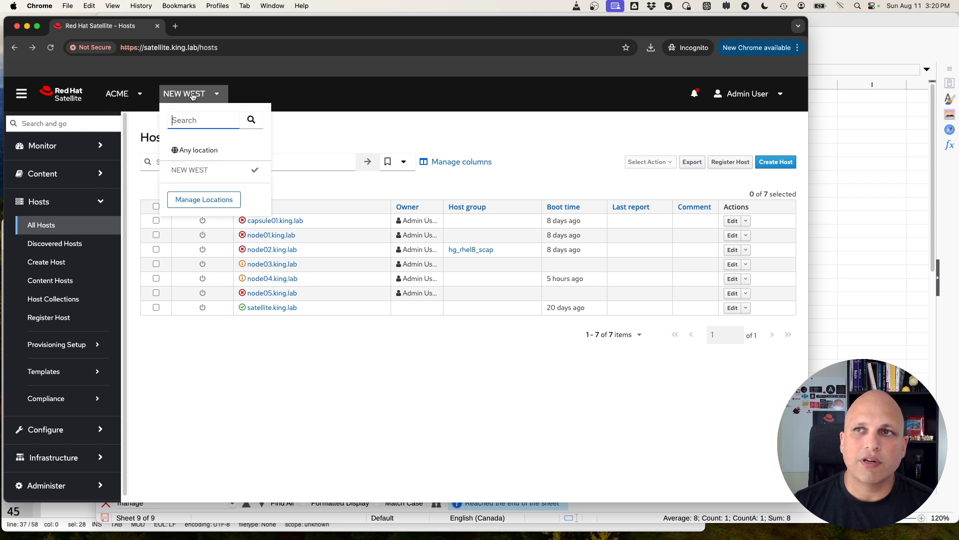
pyautogui.click(291, 89)
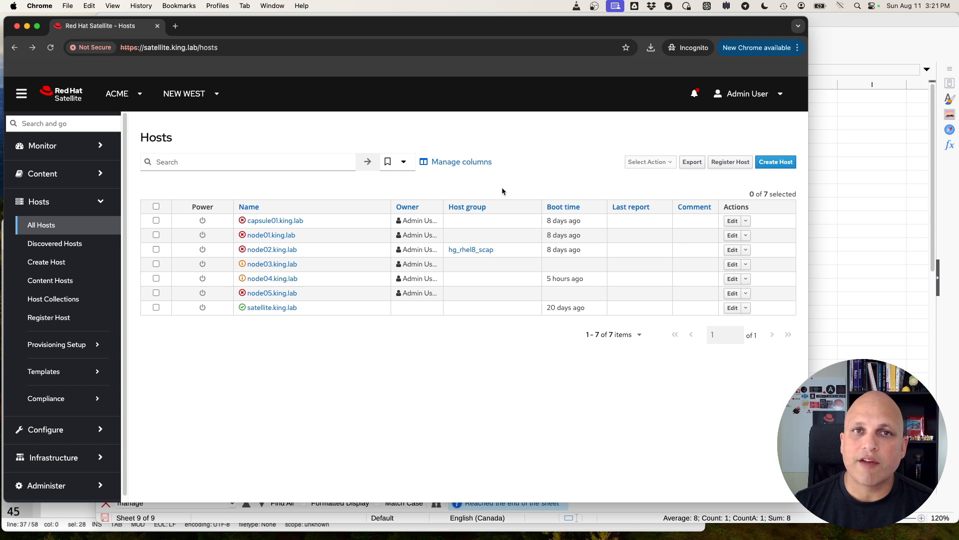
pyautogui.click(826, 28)
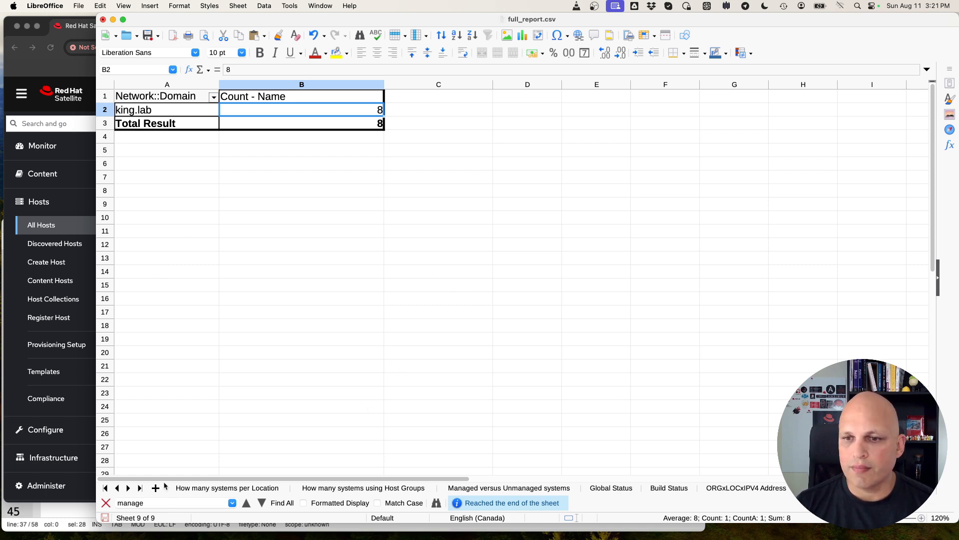
# Copy "Kind of Ifaces" from the Geany notes and use it to name a duplicate of the "How many systems per Domain" sheet in Calc.
pyautogui.press('super+Tab')
pyautogui.tripleClick(218, 411)
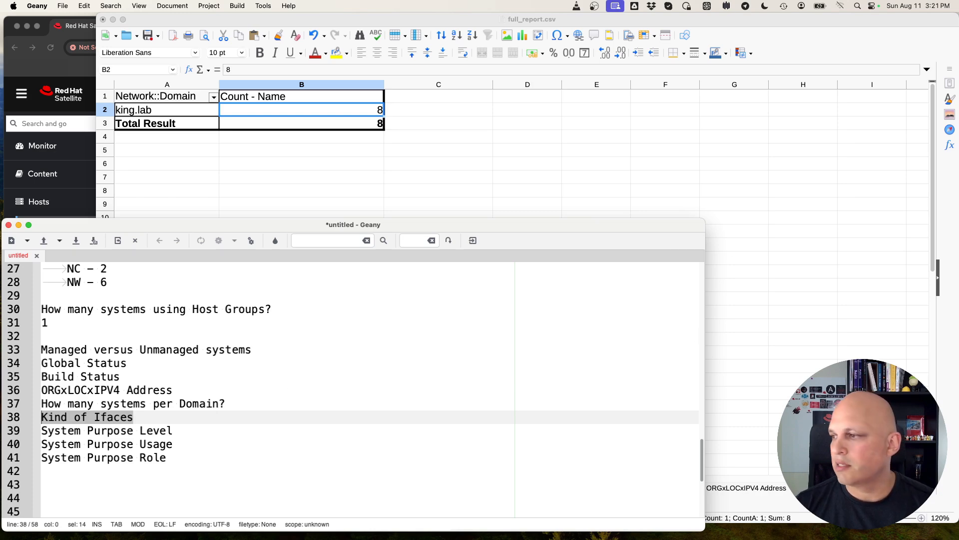
pyautogui.rightClick(765, 487)
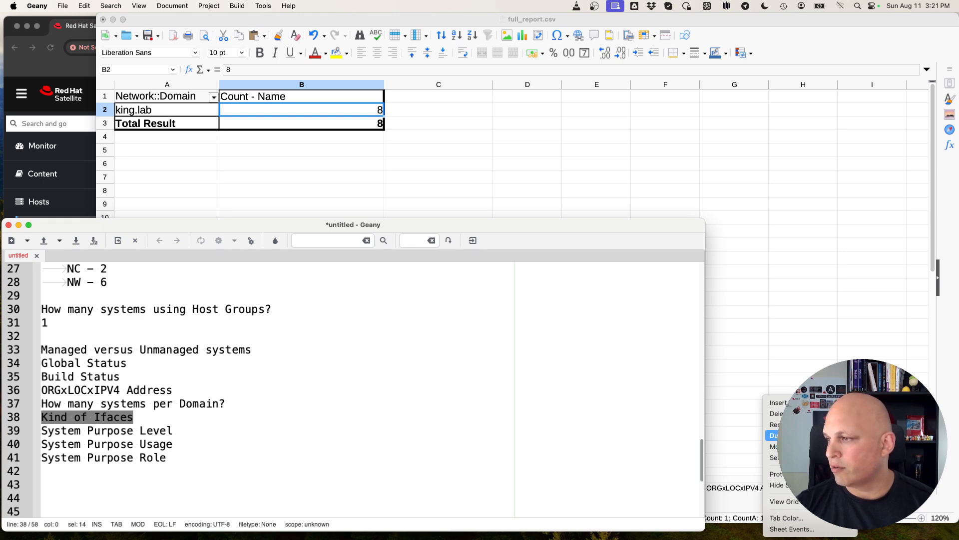
pyautogui.click(786, 435)
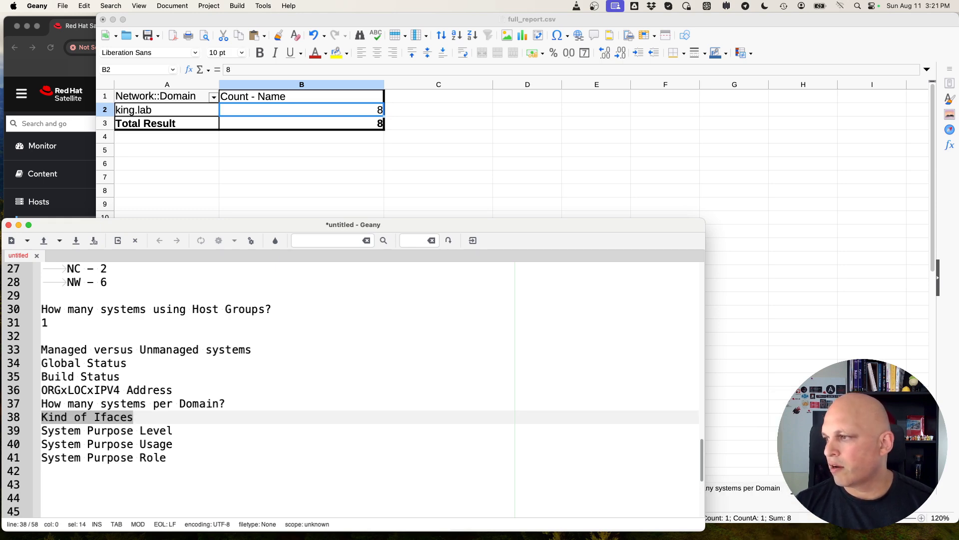
pyautogui.doubleClick(815, 487)
pyautogui.write('Kind of Name')
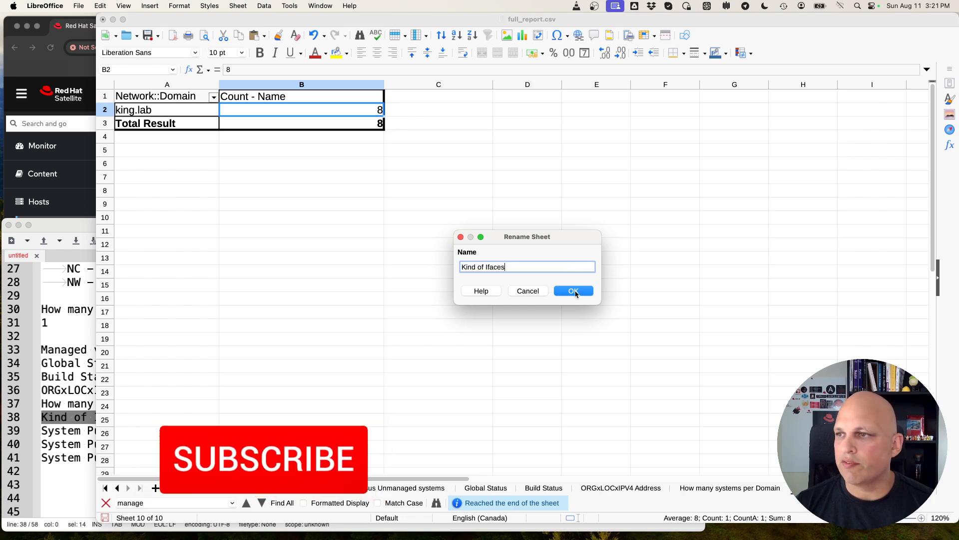
pyautogui.click(575, 291)
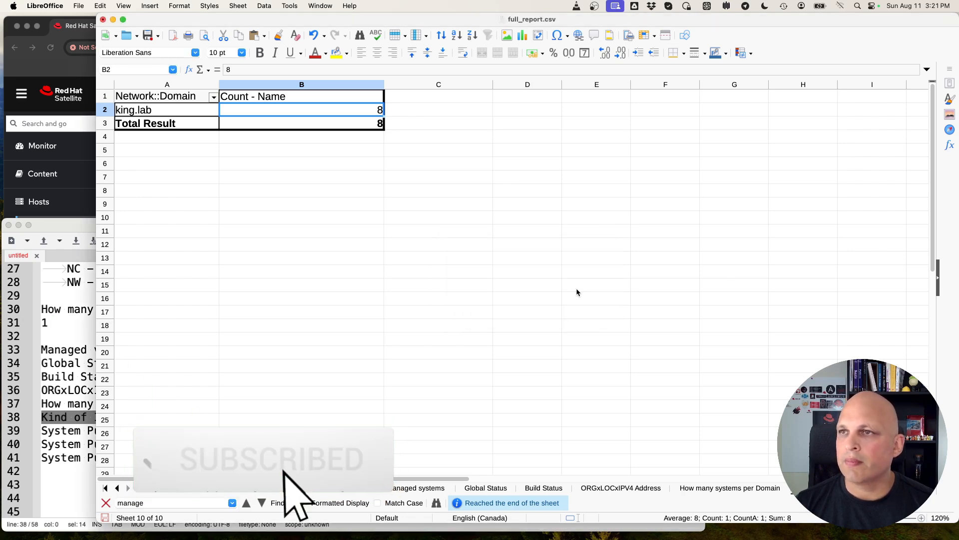
pyautogui.rightClick(200, 112)
pyautogui.click(242, 161)
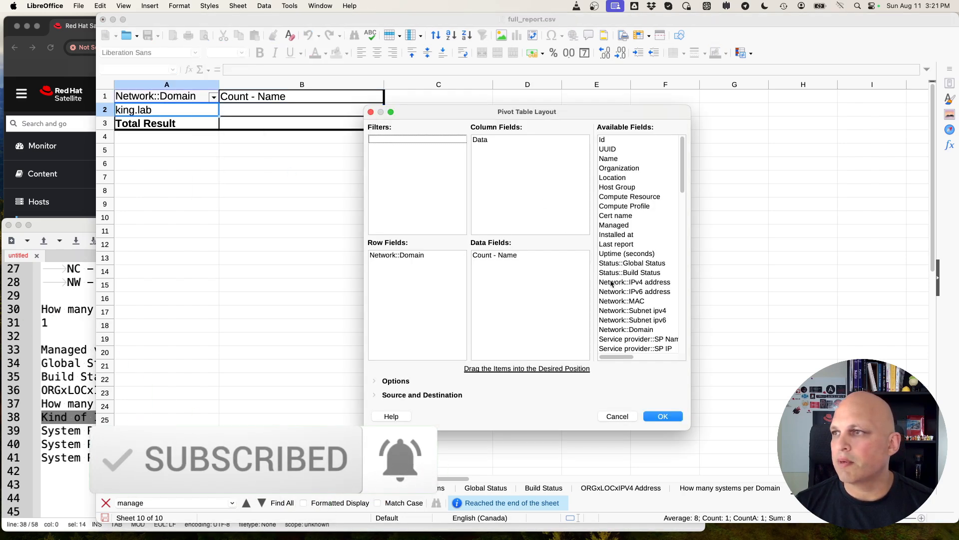
pyautogui.moveTo(397, 255); pyautogui.dragTo(620, 244)
pyautogui.moveTo(500, 255); pyautogui.dragTo(641, 239)
pyautogui.moveTo(683, 166); pyautogui.dragTo(690, 202)
pyautogui.moveTo(629, 357); pyautogui.dragTo(644, 358)
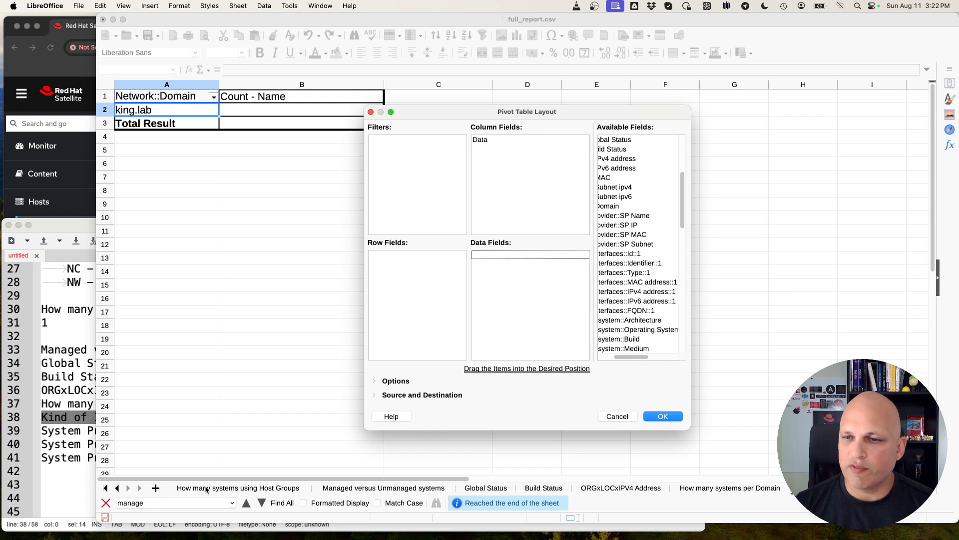
# Go to the full_report sheet, discard the open pivot layout changes, and examine the Network interfaces identifier and type columns.
pyautogui.click(105, 489)
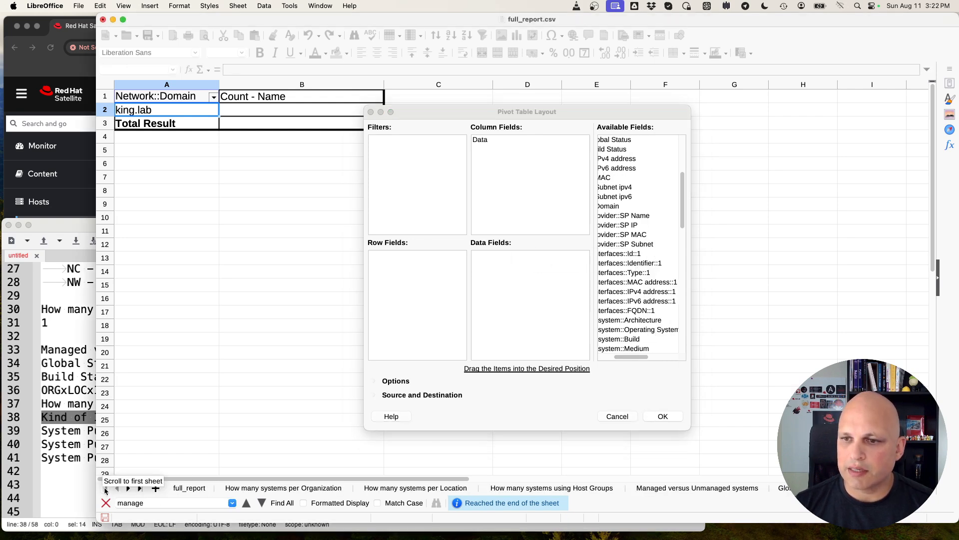
pyautogui.click(190, 488)
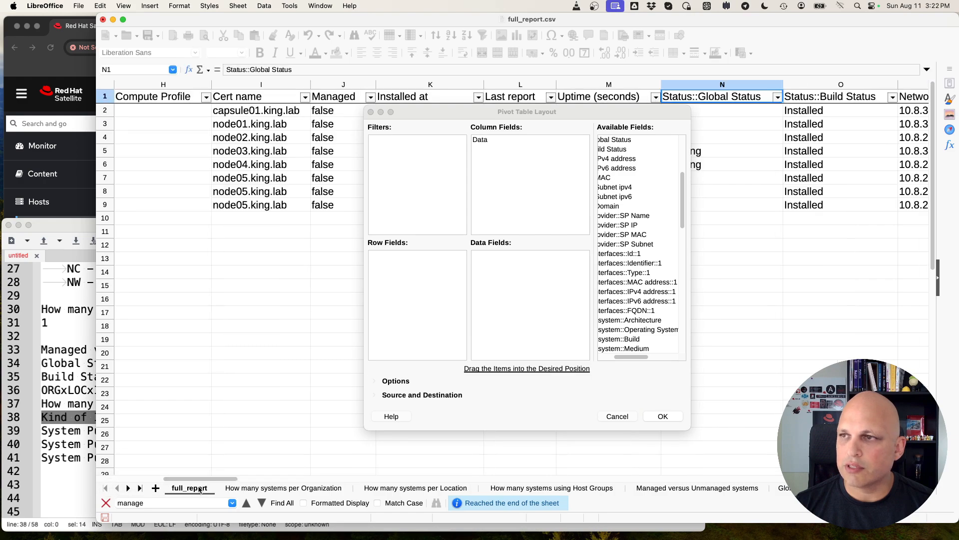
pyautogui.click(624, 417)
pyautogui.moveTo(214, 479); pyautogui.dragTo(394, 475)
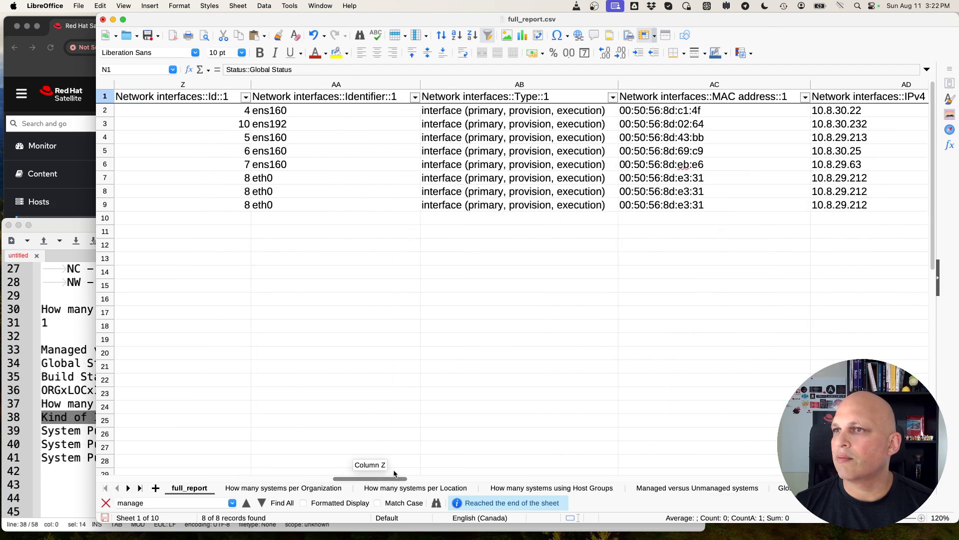
pyautogui.click(296, 107)
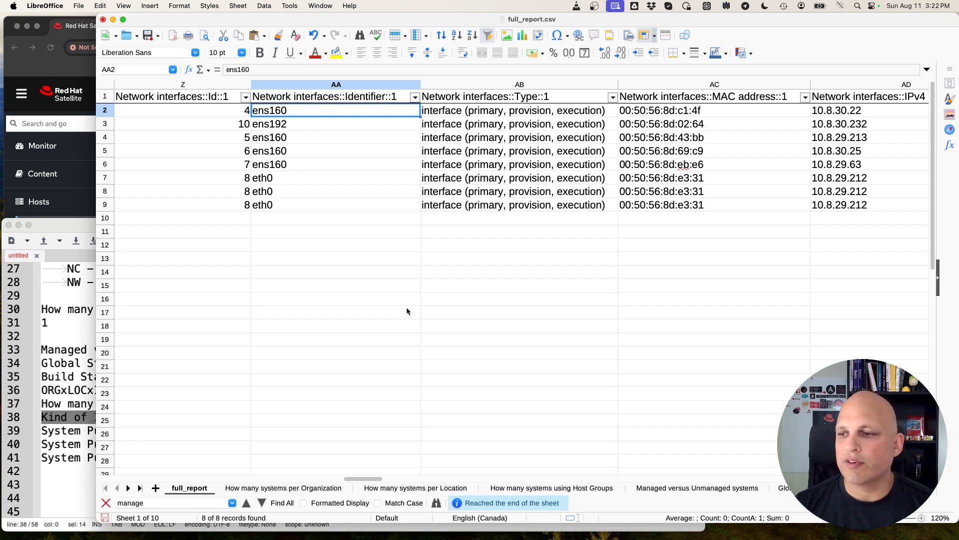
# On the "Kind of Ifaces" sheet, replace the pivot table's row field with Network interfaces::Identifier::1.
pyautogui.click(140, 488)
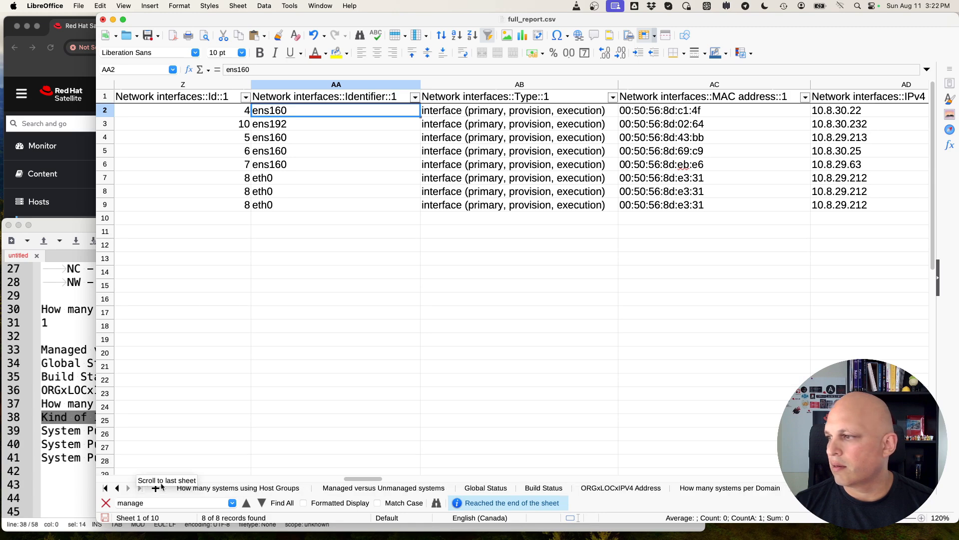
pyautogui.click(729, 488)
pyautogui.rightClick(292, 122)
pyautogui.click(318, 164)
pyautogui.moveTo(402, 256); pyautogui.dragTo(627, 253)
pyautogui.moveTo(682, 160); pyautogui.dragTo(691, 195)
pyautogui.moveTo(632, 357); pyautogui.dragTo(647, 356)
pyautogui.moveTo(645, 274); pyautogui.dragTo(438, 283)
pyautogui.click(667, 417)
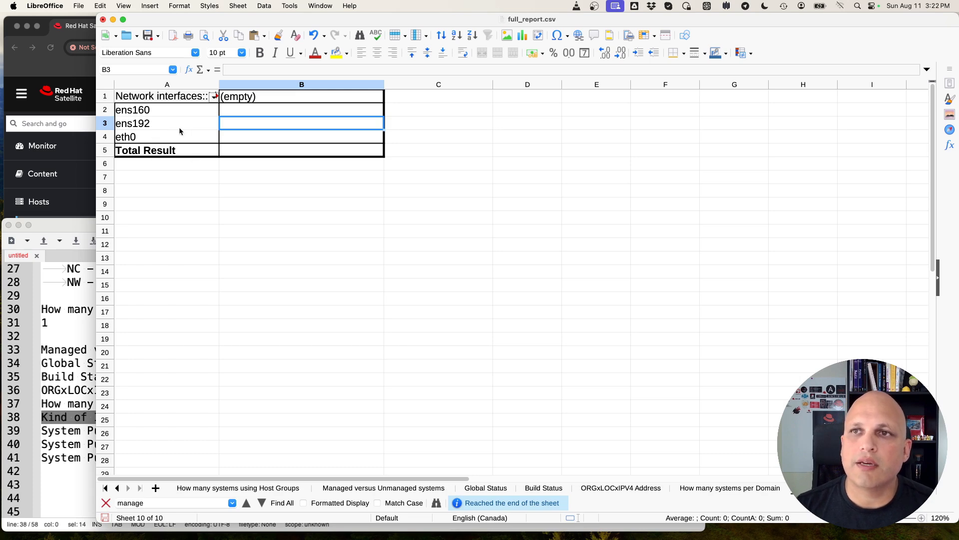
# Add Name as a data field with the Count function to the network interface identifier pivot table.
pyautogui.rightClick(188, 112)
pyautogui.click(216, 157)
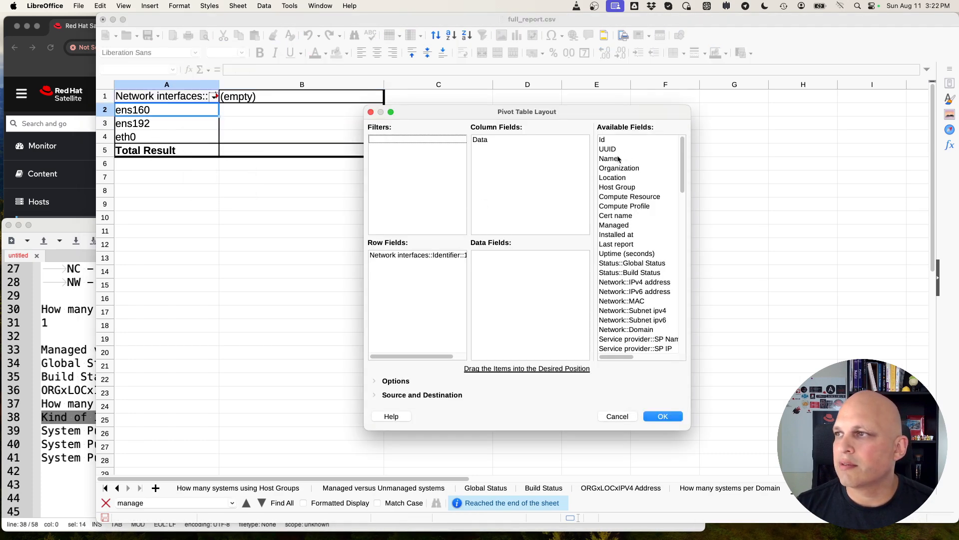
pyautogui.moveTo(619, 159); pyautogui.dragTo(520, 256)
pyautogui.doubleClick(500, 255)
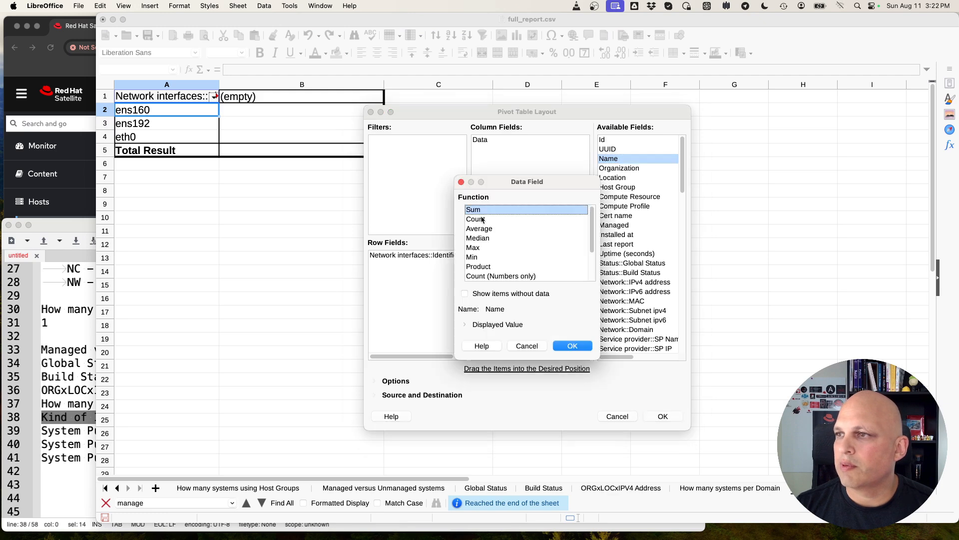
pyautogui.click(476, 220)
pyautogui.click(573, 346)
pyautogui.click(663, 416)
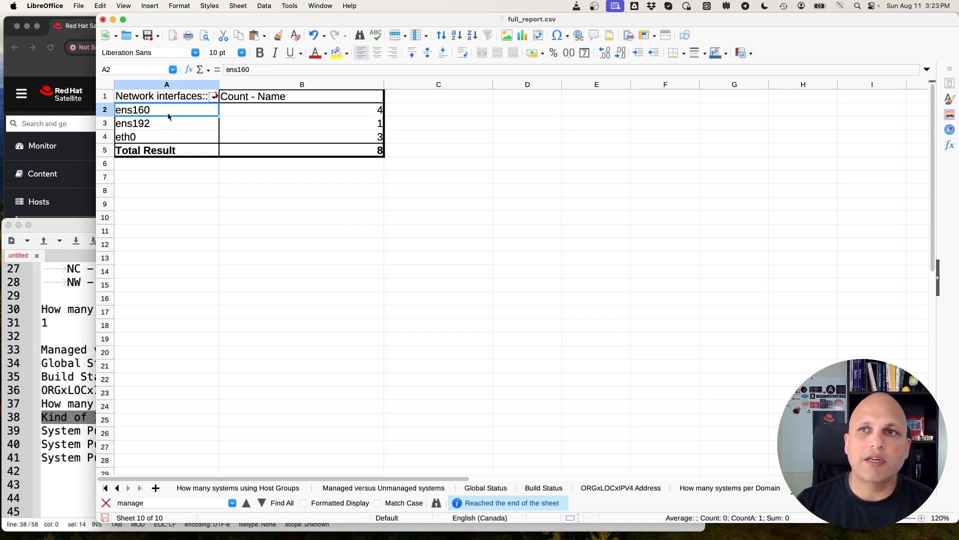
# Add Name as a second row field below Network interfaces::Identifier::1 in the pivot table.
pyautogui.rightClick(251, 121)
pyautogui.click(294, 167)
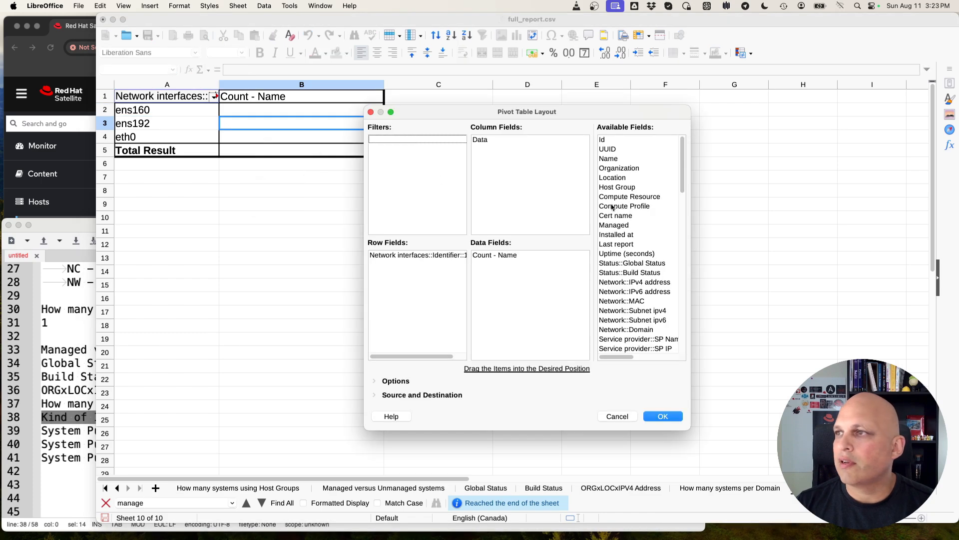
pyautogui.click(608, 158)
pyautogui.click(663, 416)
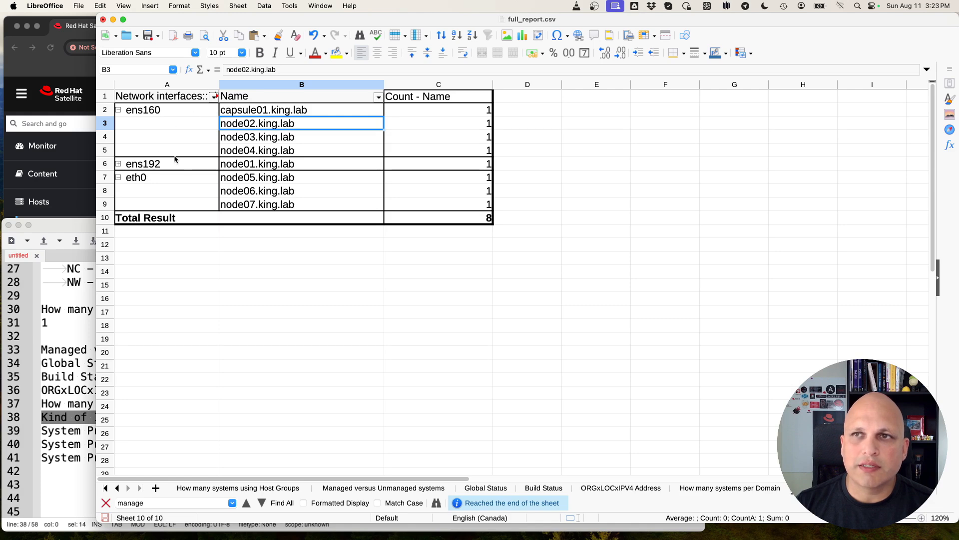
# Filter the pivot table's interface identifiers to eth0 only, excluding ens160 and ens192.
pyautogui.click(213, 97)
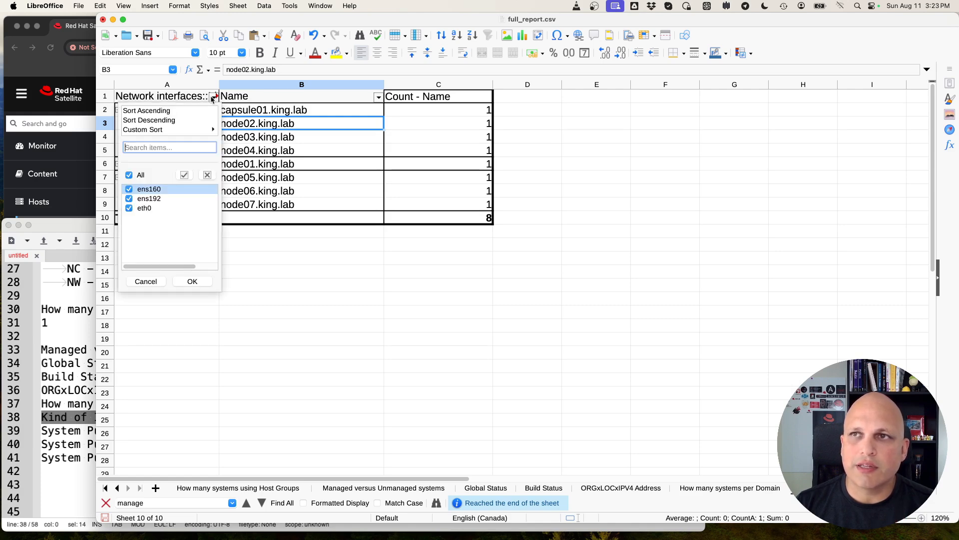
pyautogui.click(128, 189)
pyautogui.click(129, 198)
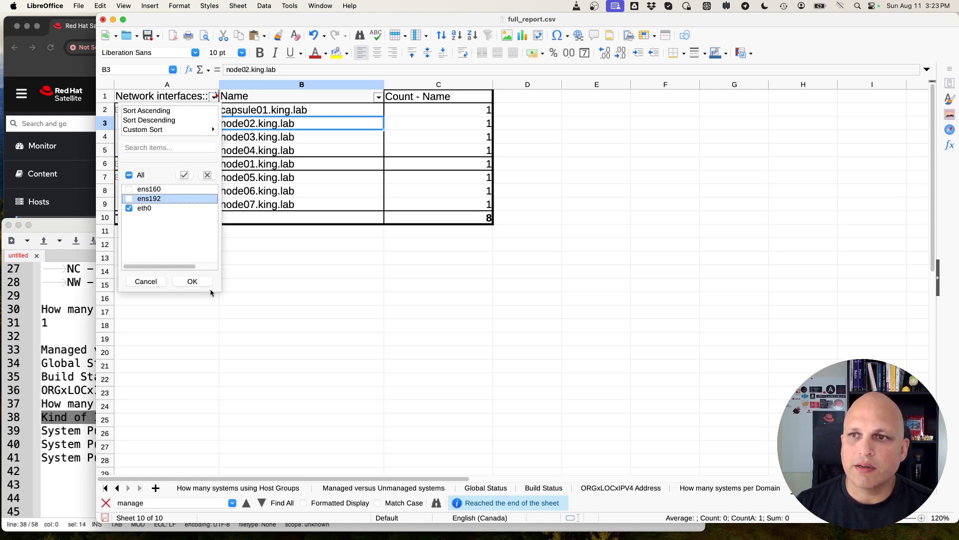
pyautogui.click(195, 282)
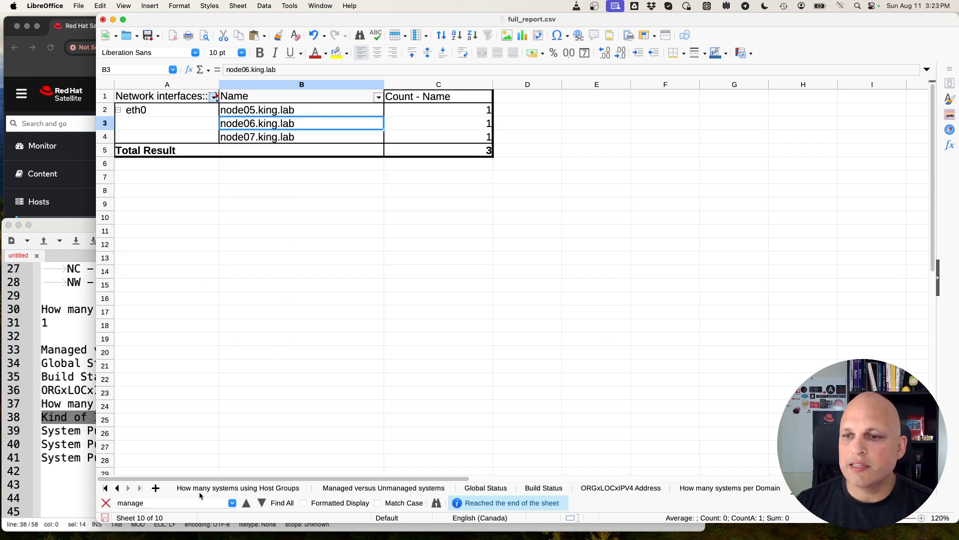
# Go to the full_report sheet and look through the columns after the interface identifier to find the operating system data.
pyautogui.click(107, 489)
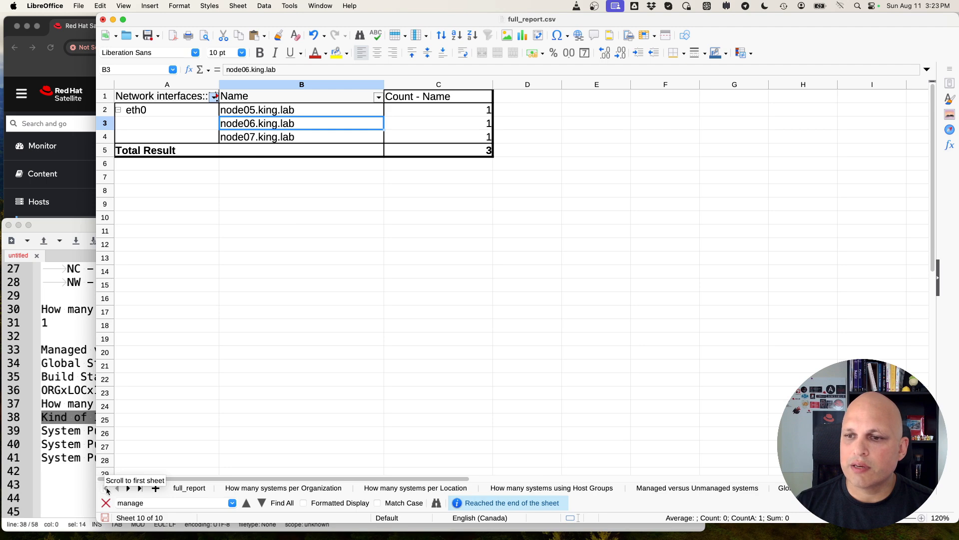
pyautogui.click(189, 488)
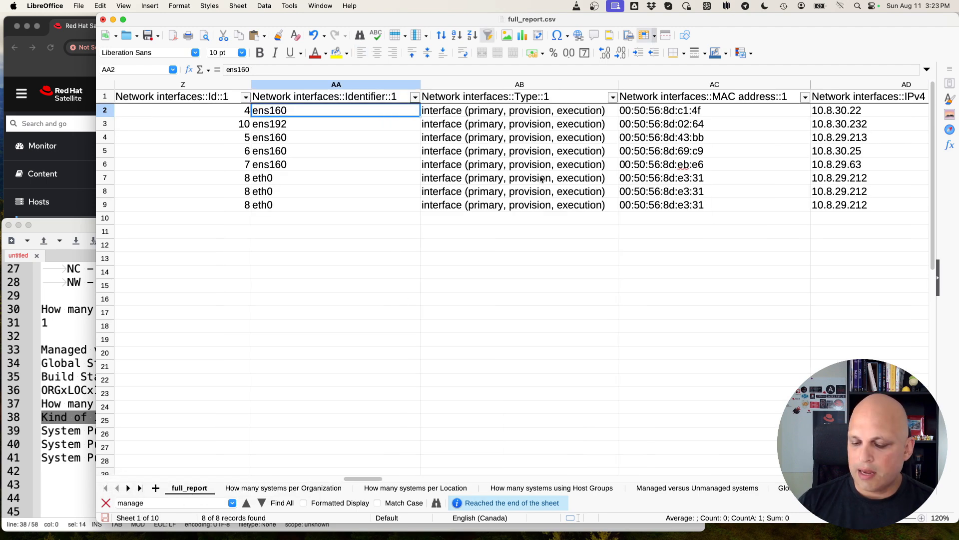
pyautogui.press('Right')
pyautogui.press('Right')
pyautogui.press('Right')
pyautogui.press('Right')
pyautogui.press('Right')
pyautogui.press('Right')
pyautogui.press('Right')
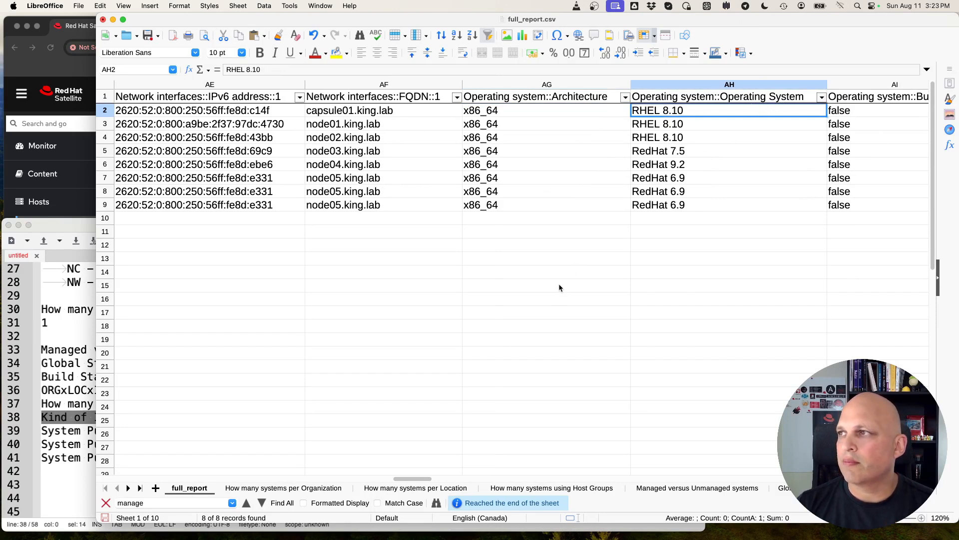
# Add Operating system::Operating System as the third row field of the "Kind of Ifaces" pivot table.
pyautogui.click(141, 488)
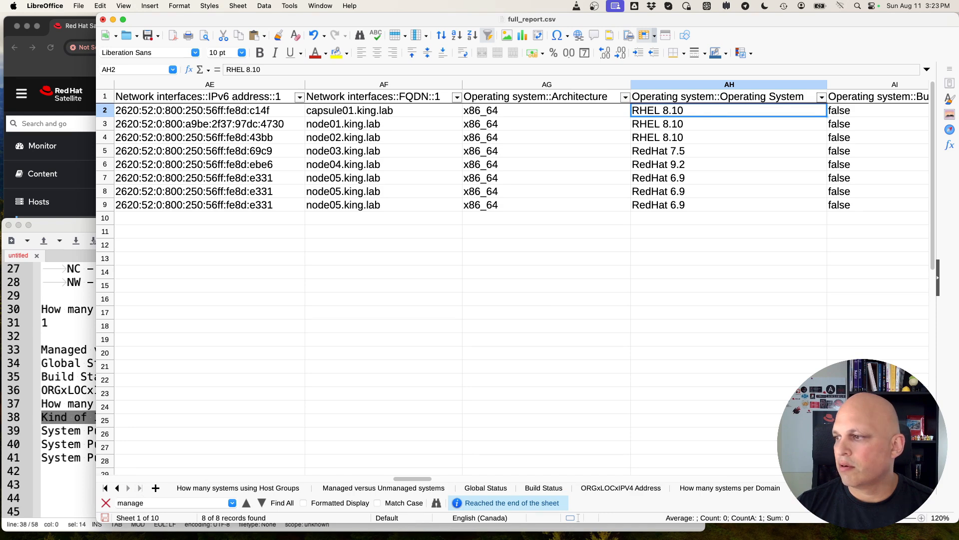
pyautogui.click(825, 488)
pyautogui.rightClick(261, 107)
pyautogui.click(288, 154)
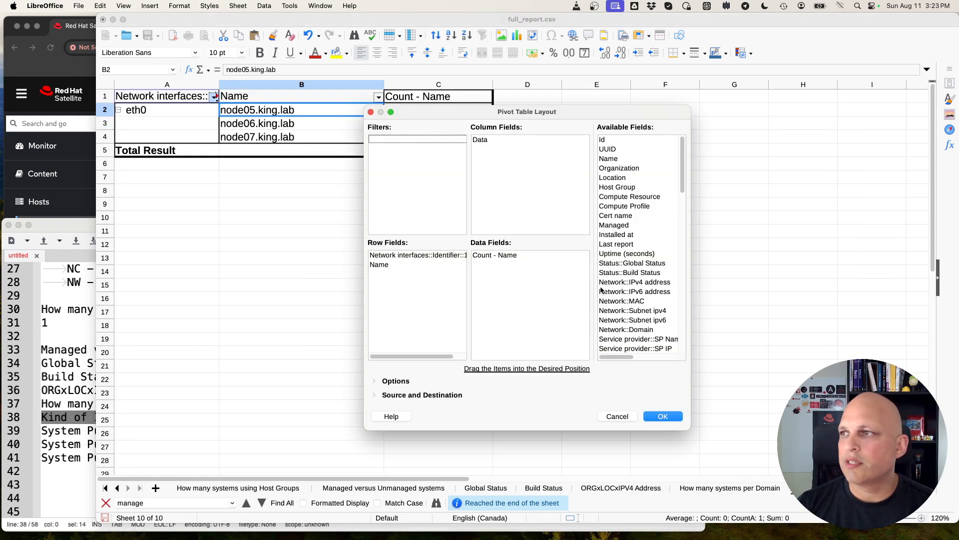
pyautogui.moveTo(684, 162); pyautogui.dragTo(693, 236)
pyautogui.click(106, 488)
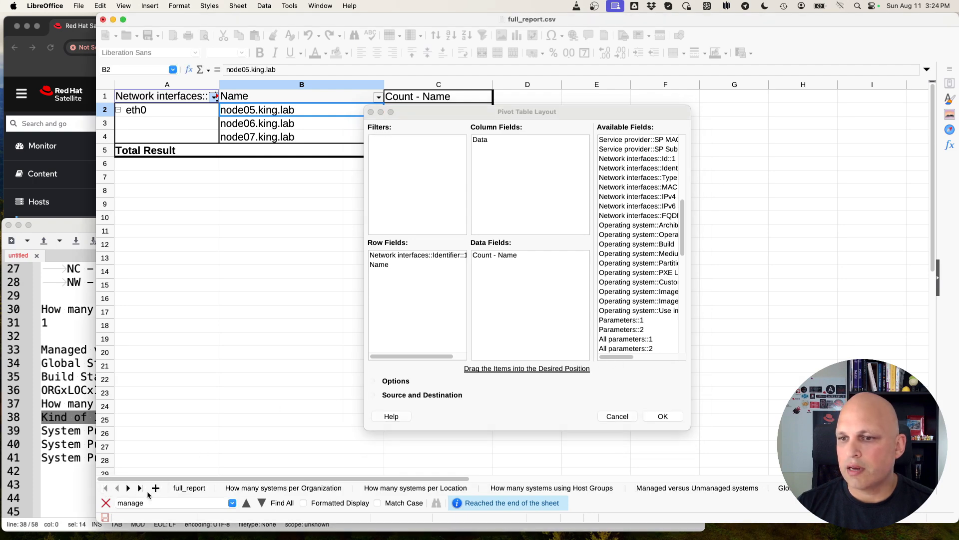
pyautogui.click(193, 489)
pyautogui.moveTo(460, 114); pyautogui.dragTo(360, 117)
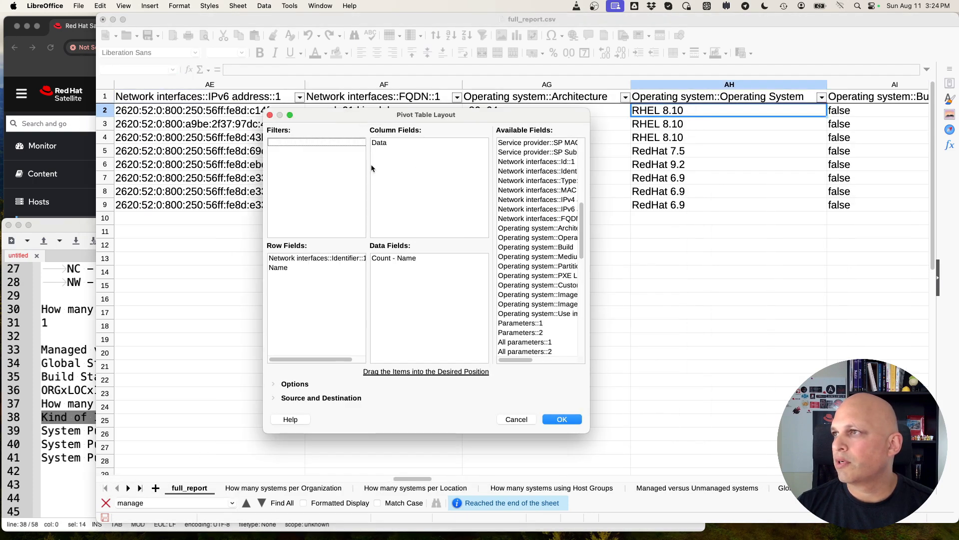
pyautogui.click(141, 489)
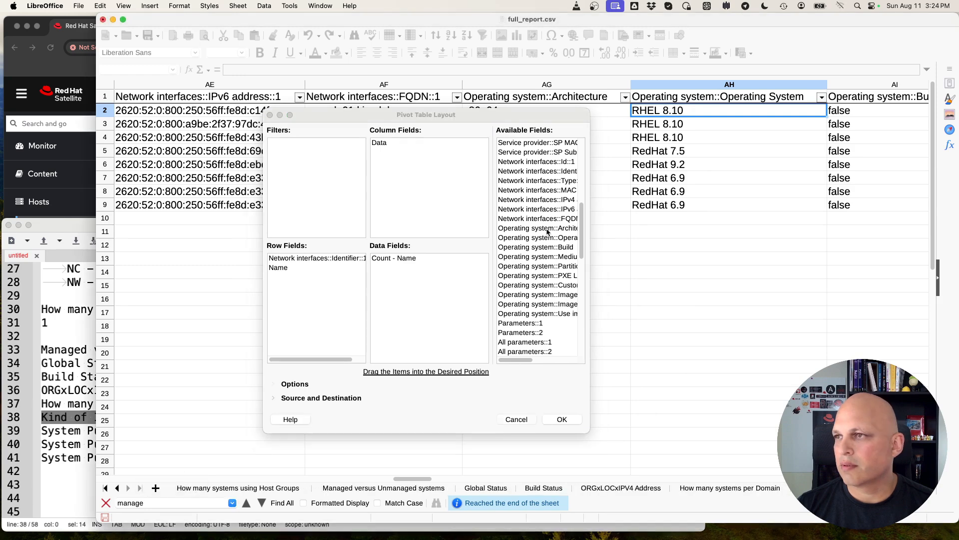
pyautogui.moveTo(584, 236); pyautogui.dragTo(584, 242)
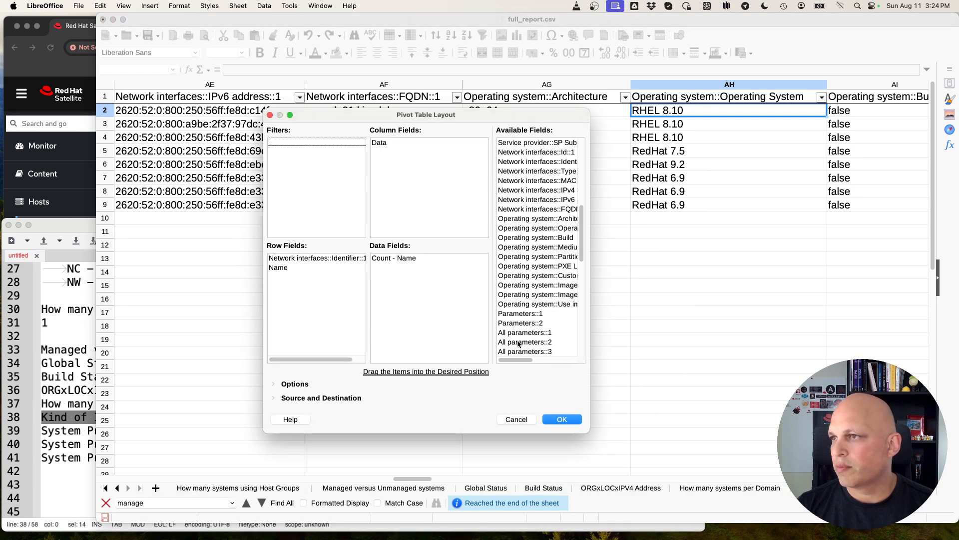
pyautogui.hscroll(3, 540, 279)
pyautogui.moveTo(535, 228); pyautogui.dragTo(293, 292)
pyautogui.click(561, 419)
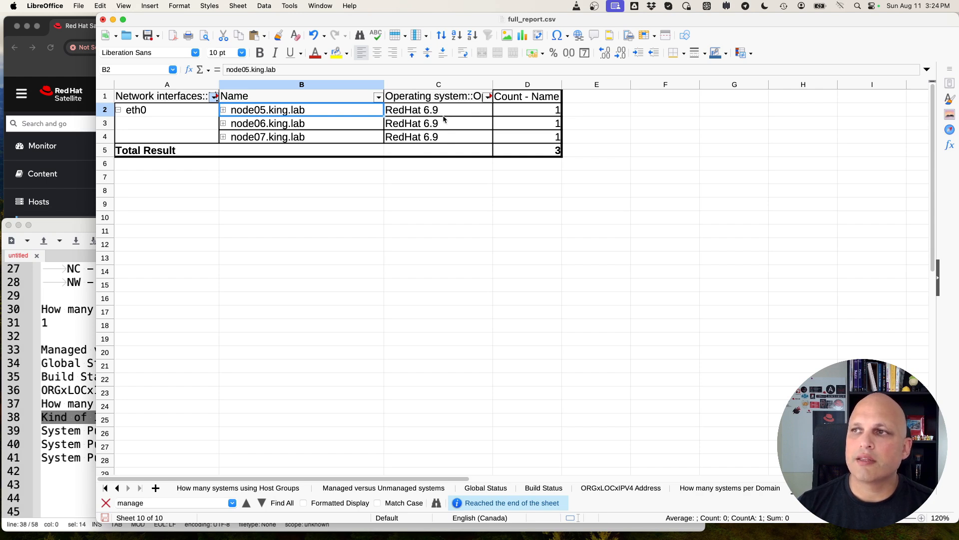
# Try fitting columns C, B and A individually to their contents, and undo the last two width changes.
pyautogui.doubleClick(494, 85)
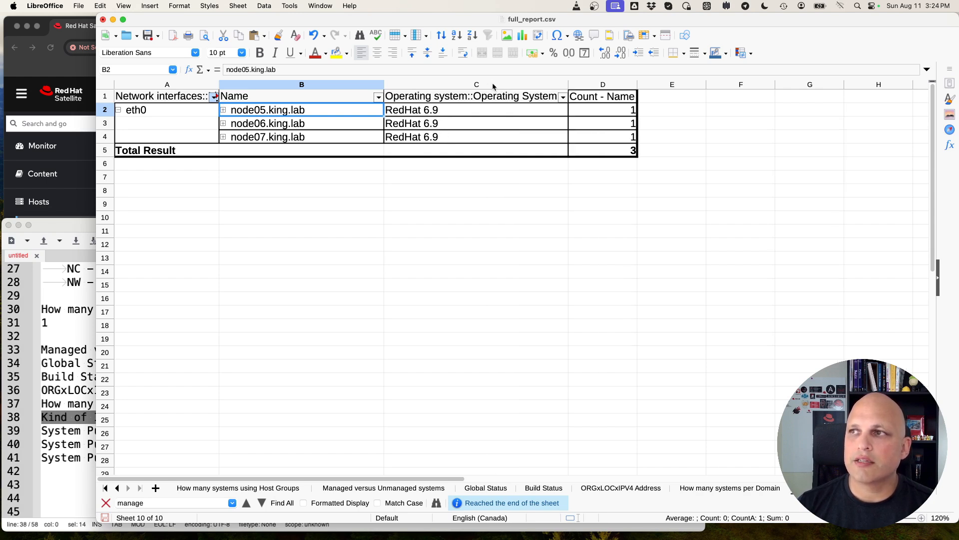
pyautogui.doubleClick(384, 85)
pyautogui.doubleClick(218, 88)
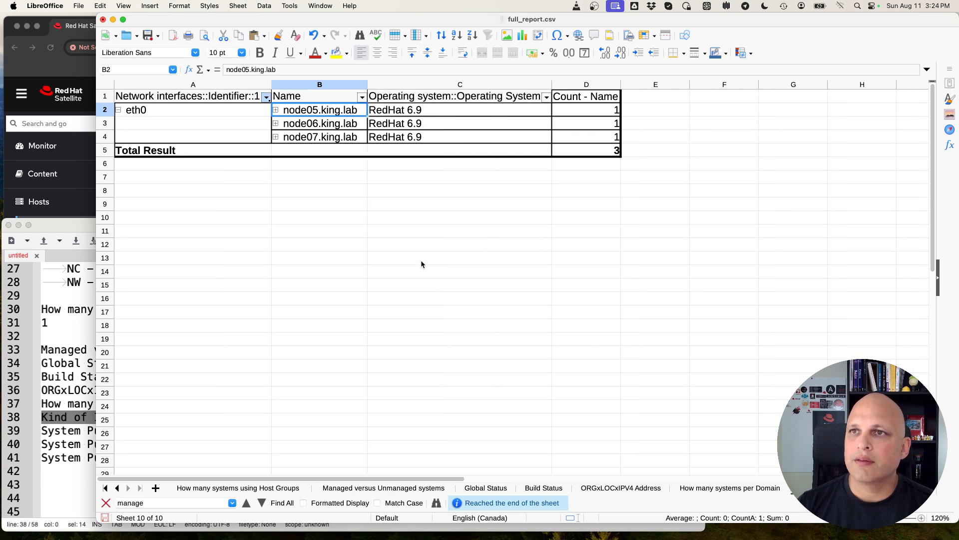
pyautogui.press('super+z')
pyautogui.press('super+z')
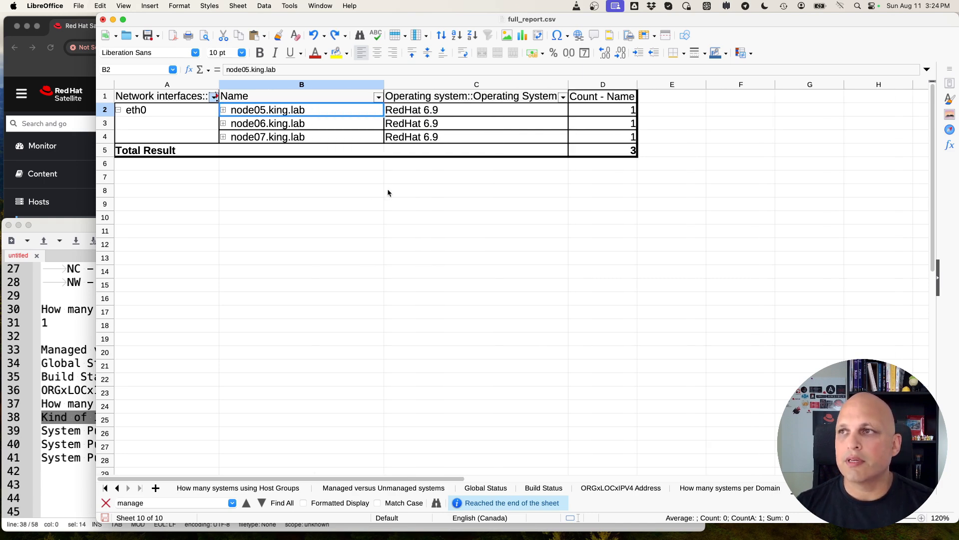
# Fit all columns of the "Kind of Ifaces" sheet to the width of their contents at once.
pyautogui.click(104, 85)
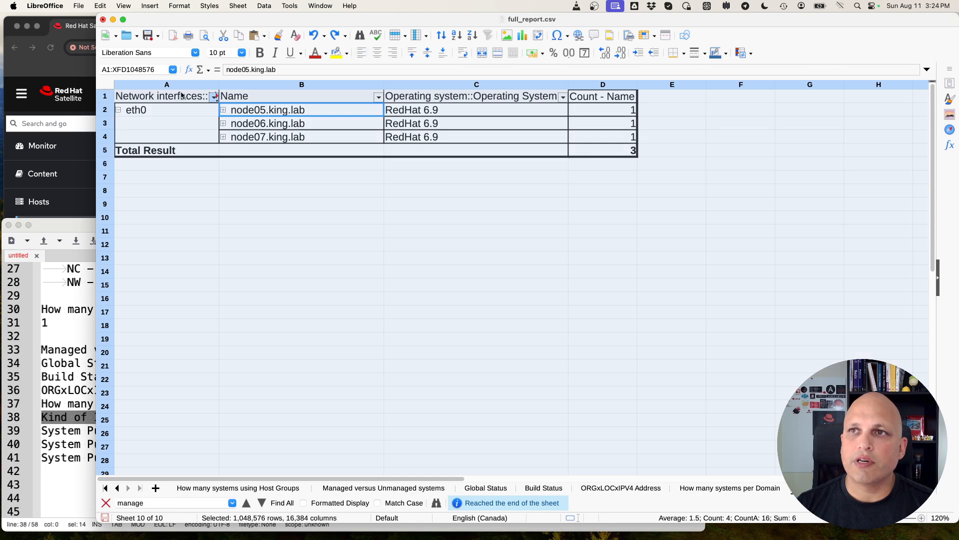
pyautogui.doubleClick(219, 89)
pyautogui.click(367, 217)
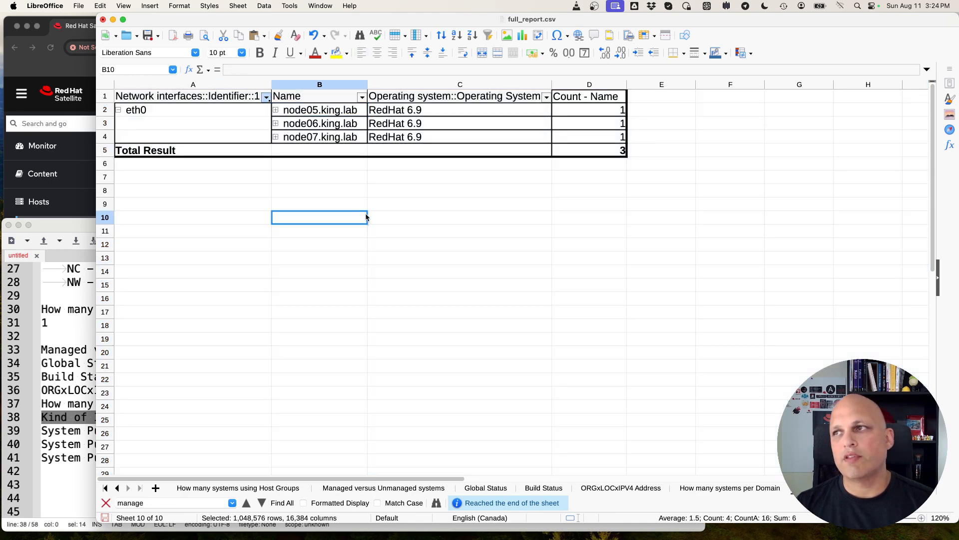
pyautogui.click(409, 221)
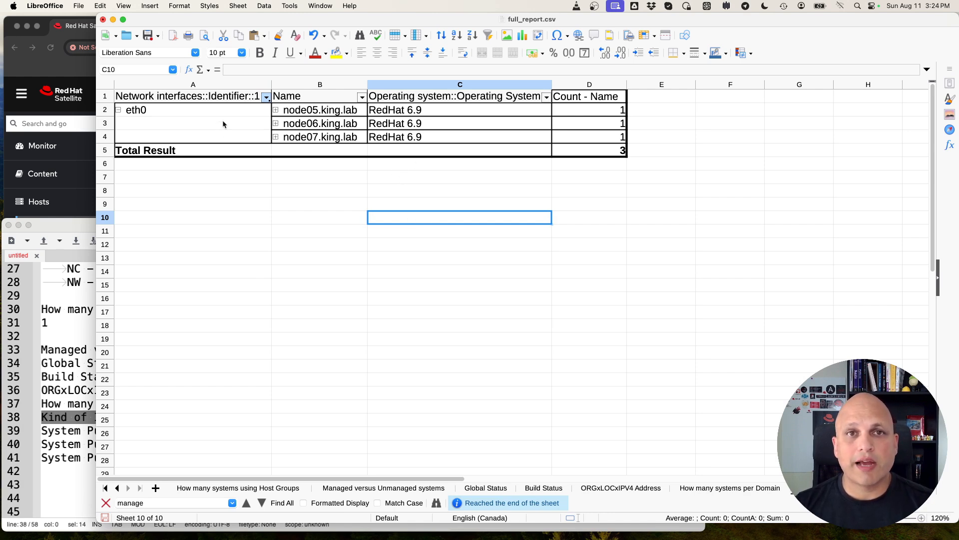
# Add Network::IPv4 address as a row field after Operating system::Operating System in the pivot table.
pyautogui.rightClick(223, 123)
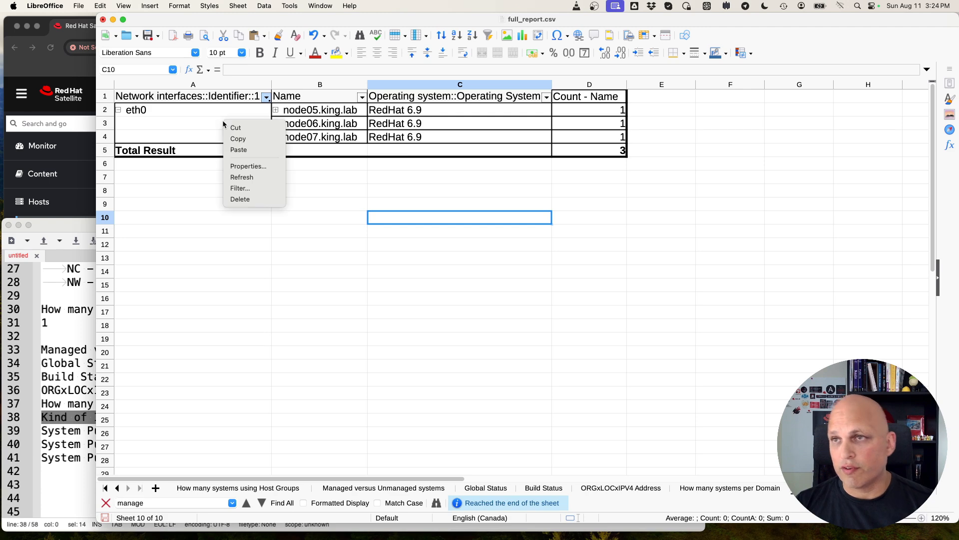
pyautogui.click(260, 166)
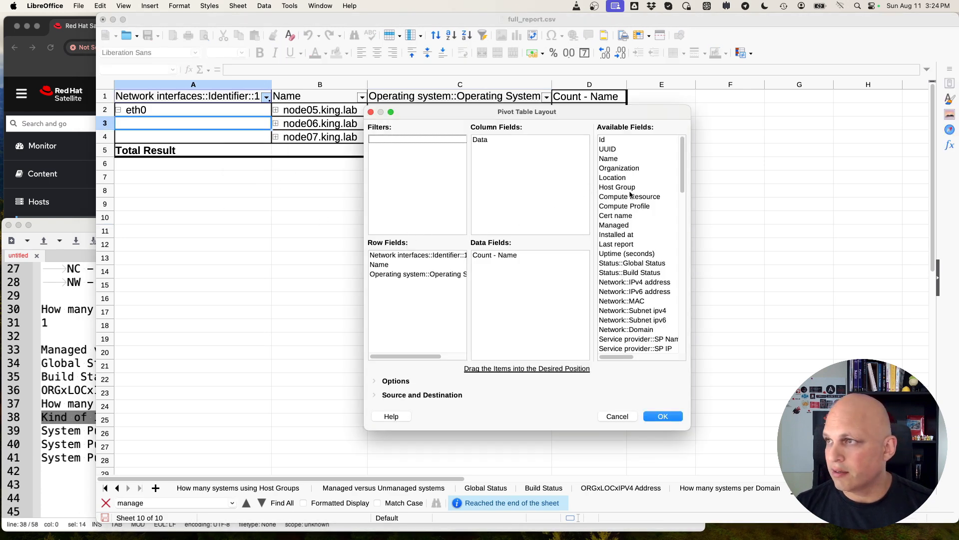
pyautogui.click(651, 282)
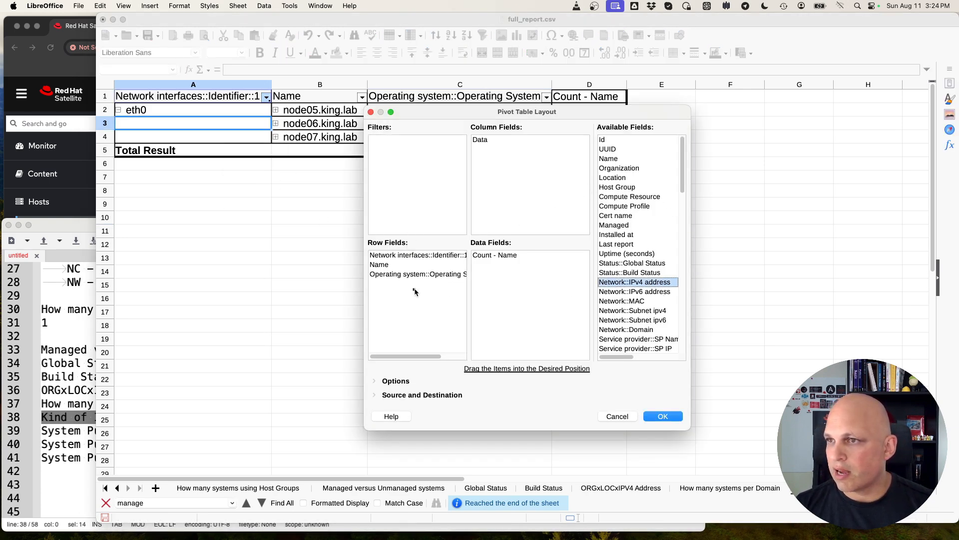
pyautogui.moveTo(414, 291); pyautogui.dragTo(417, 293)
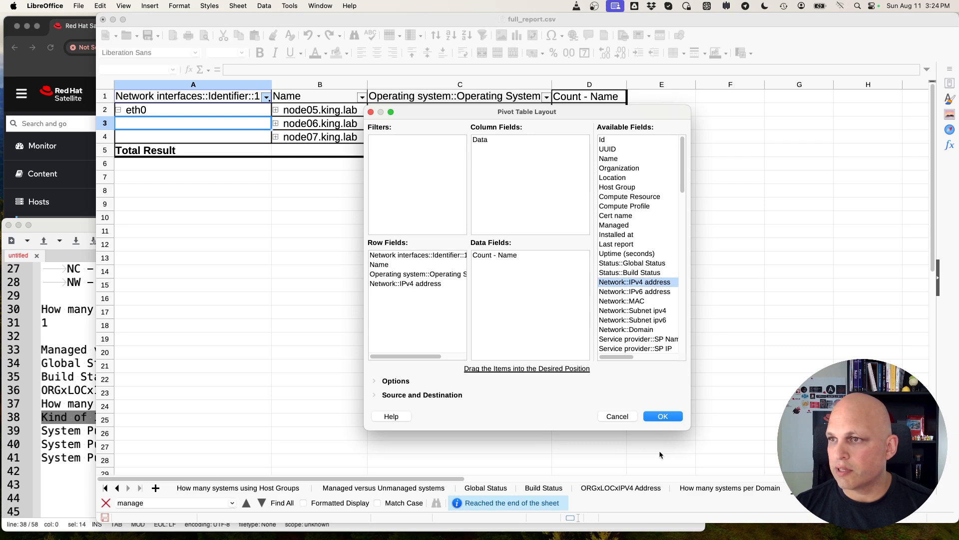
pyautogui.click(666, 416)
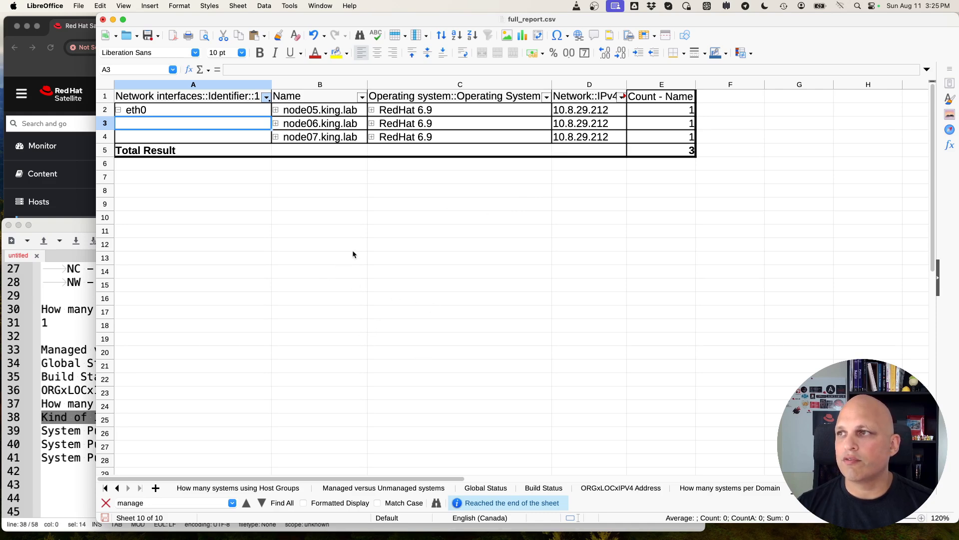
# Highlight the three System Purpose lines in the Geany notes, then duplicate the "Kind of Ifaces" sheet and rename the copy "System Purpose".
pyautogui.click(63, 228)
pyautogui.moveTo(168, 458); pyautogui.dragTo(35, 433)
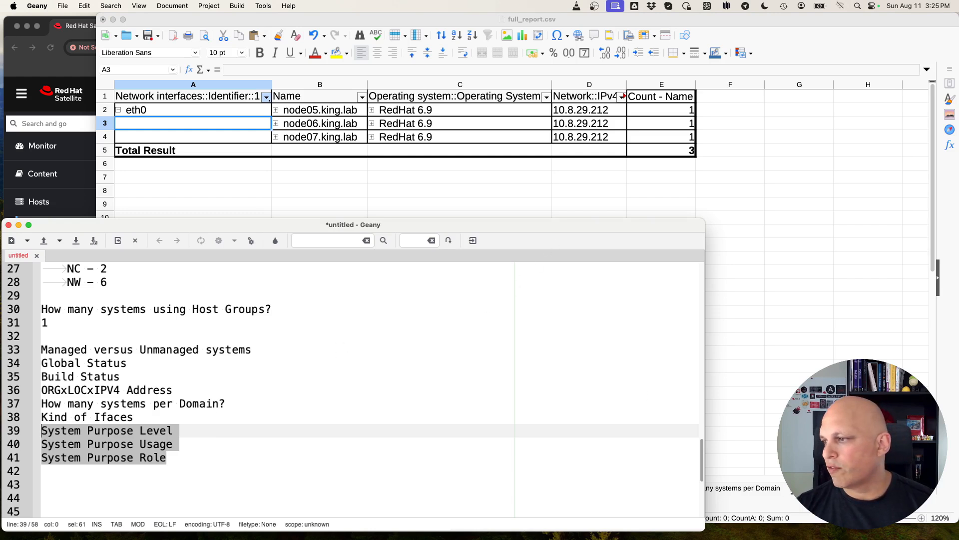
pyautogui.rightClick(725, 487)
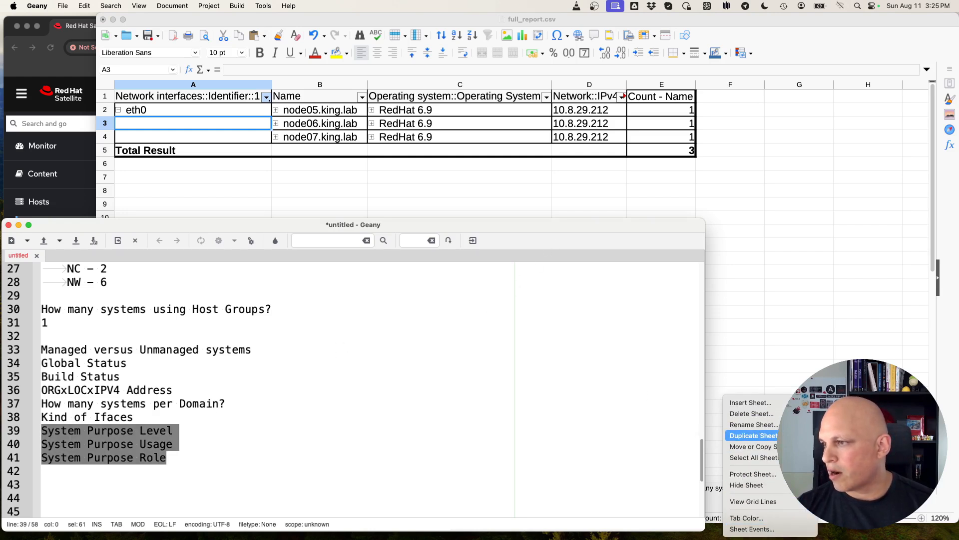
pyautogui.click(786, 435)
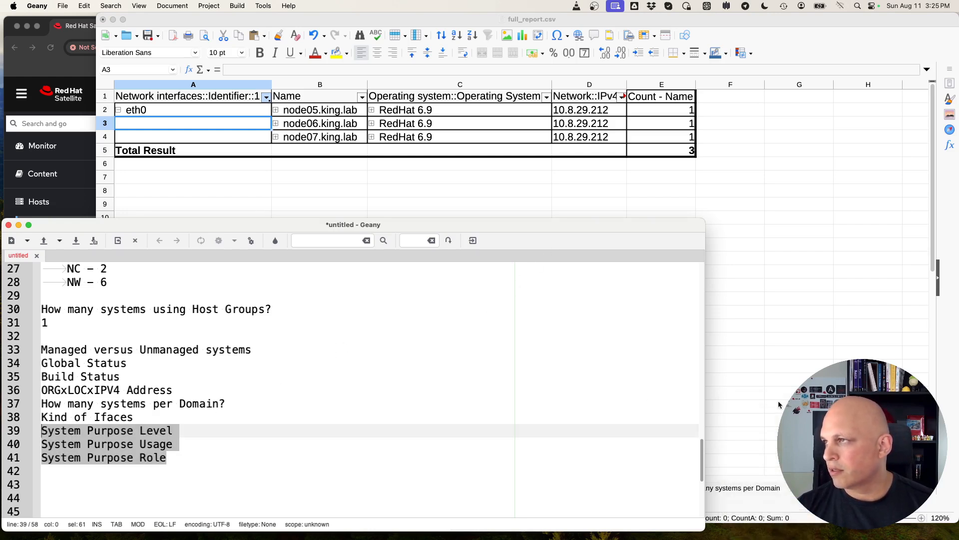
pyautogui.click(792, 38)
pyautogui.doubleClick(892, 487)
pyautogui.write('System Purpos')
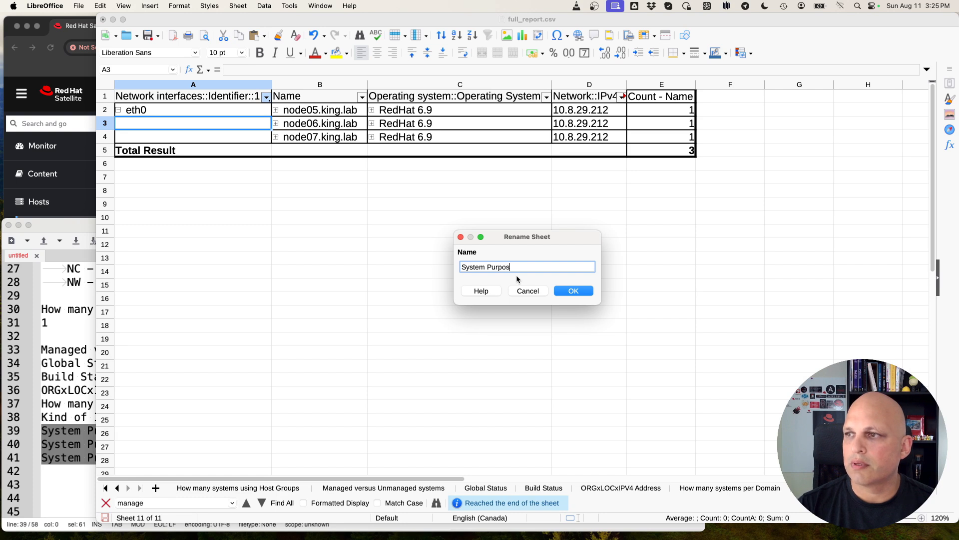
pyautogui.press('Return')
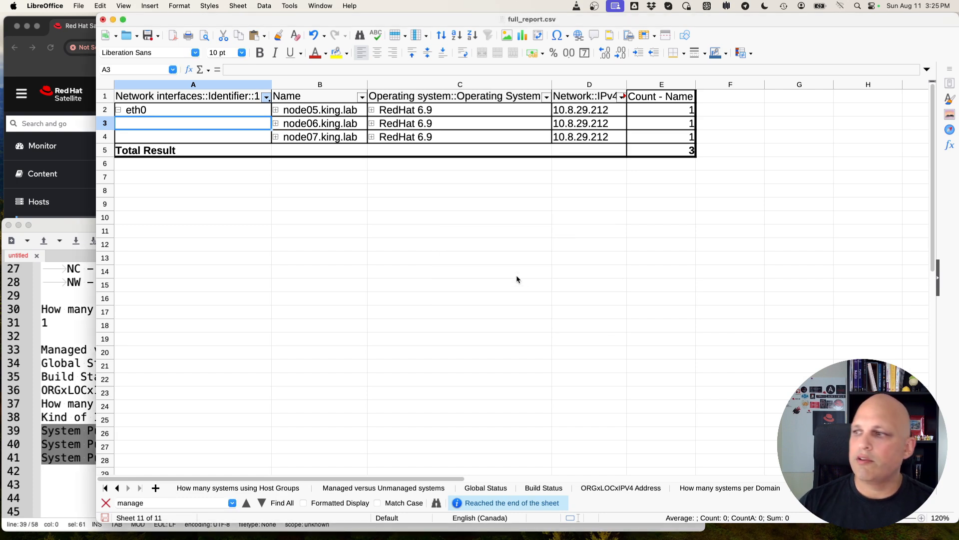
# Remove all existing row fields and the Count - Name data field from the duplicated pivot table's layout.
pyautogui.rightClick(198, 118)
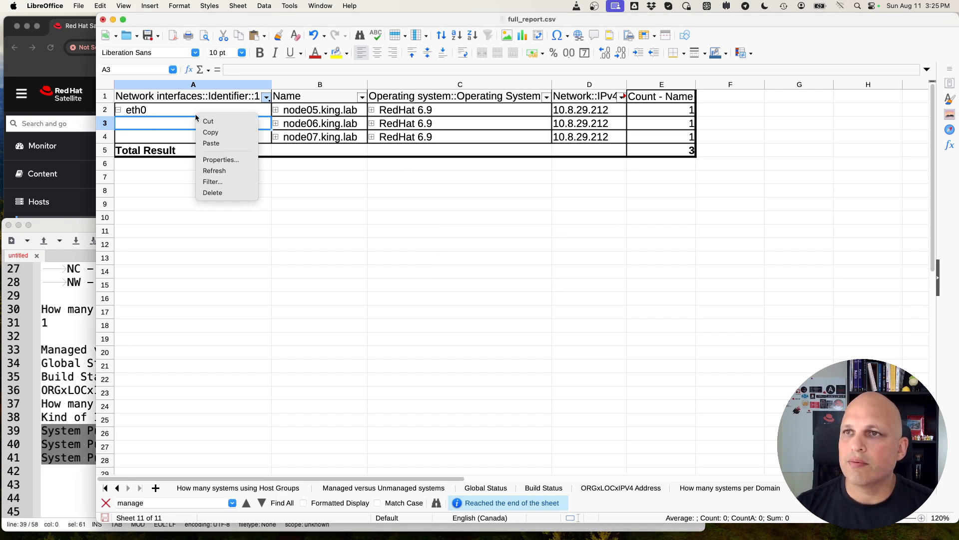
pyautogui.click(244, 161)
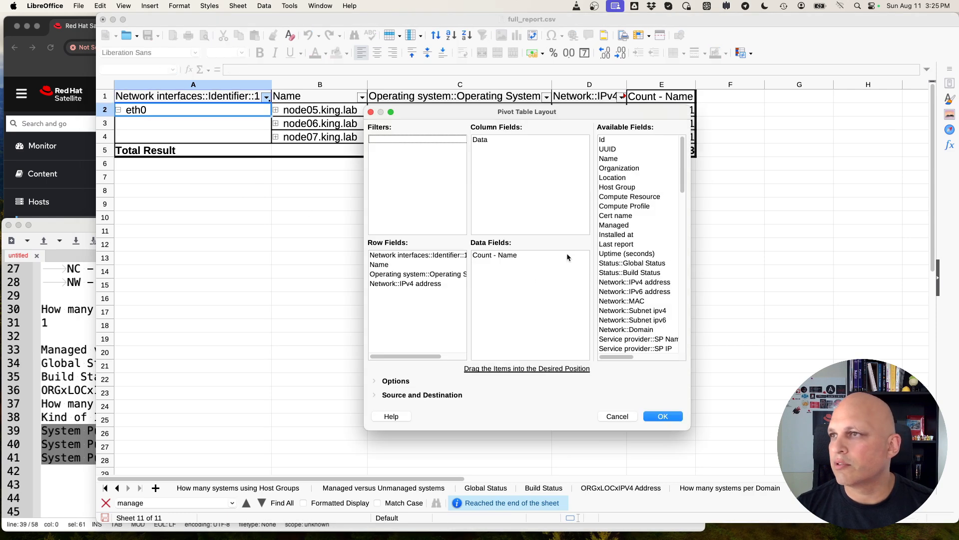
pyautogui.moveTo(443, 259); pyautogui.dragTo(636, 264)
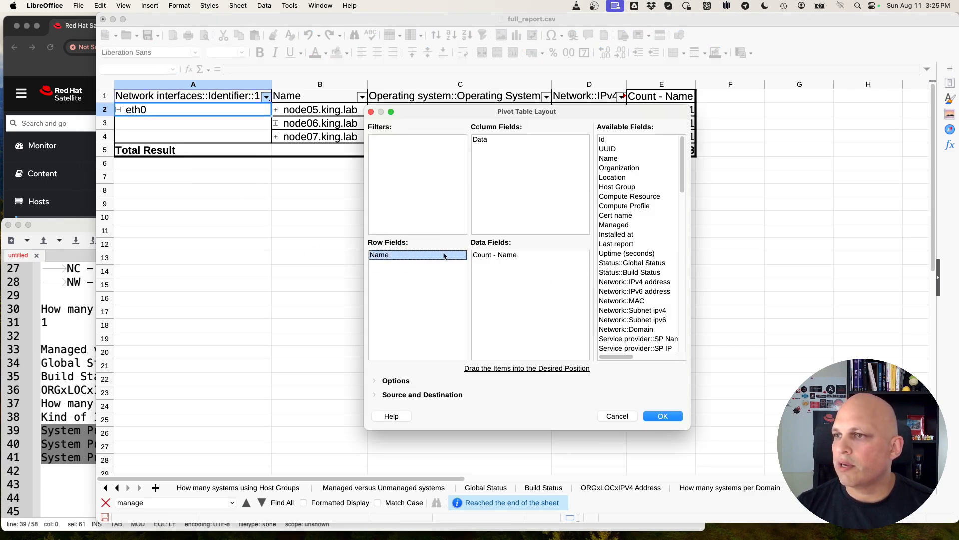
pyautogui.moveTo(561, 255); pyautogui.dragTo(634, 254)
pyautogui.moveTo(421, 257); pyautogui.dragTo(591, 249)
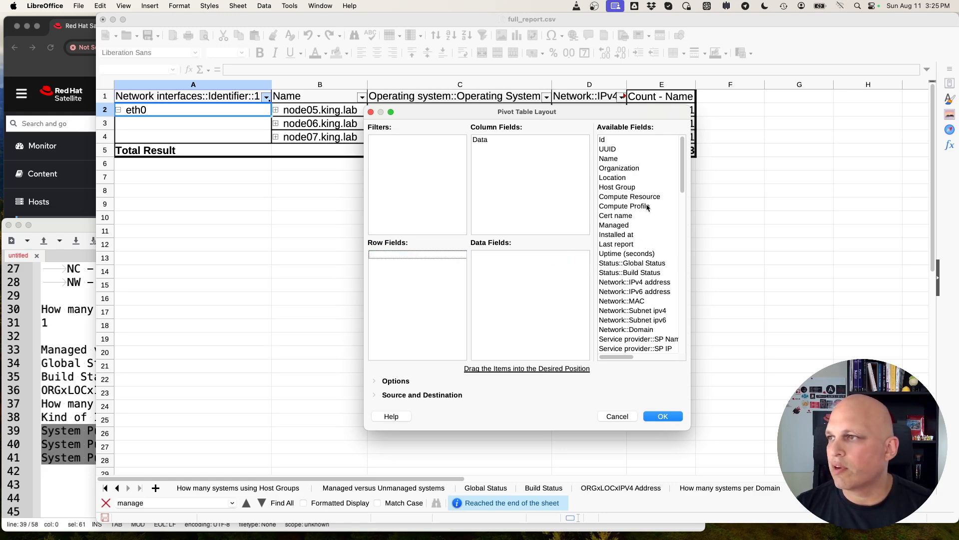
# Add the System Purpose Service Level, Usage, Role and Add-ons fields as row fields, and fit columns B and C to their contents.
pyautogui.moveTo(684, 171); pyautogui.dragTo(684, 340)
pyautogui.moveTo(621, 358)
pyautogui.mouseDown()
pyautogui.moveTo(651, 358)
pyautogui.moveTo(636, 358)
pyautogui.mouseUp()
pyautogui.moveTo(649, 310); pyautogui.dragTo(451, 285)
pyautogui.moveTo(656, 320); pyautogui.dragTo(443, 309)
pyautogui.moveTo(644, 338); pyautogui.dragTo(449, 316)
pyautogui.click(658, 418)
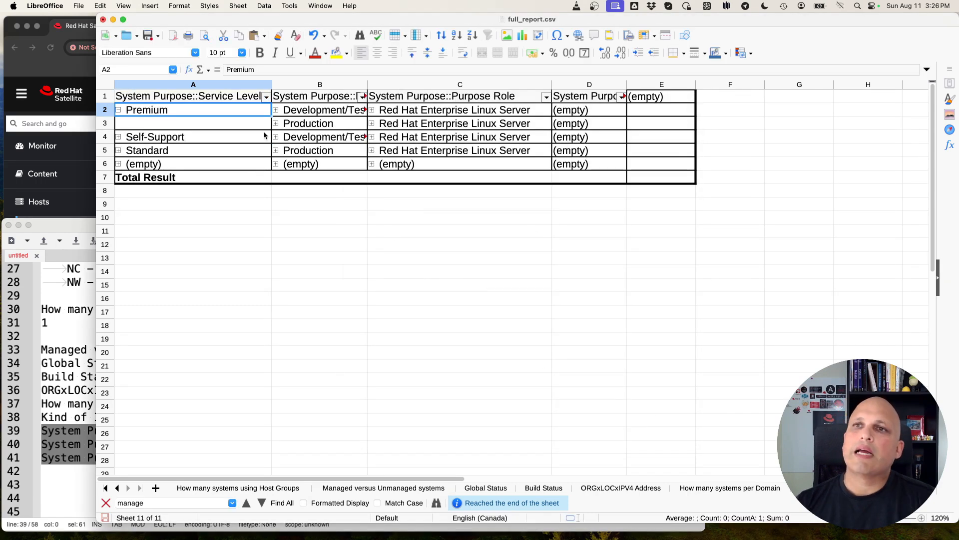
pyautogui.moveTo(367, 85); pyautogui.dragTo(415, 88)
pyautogui.doubleClick(415, 85)
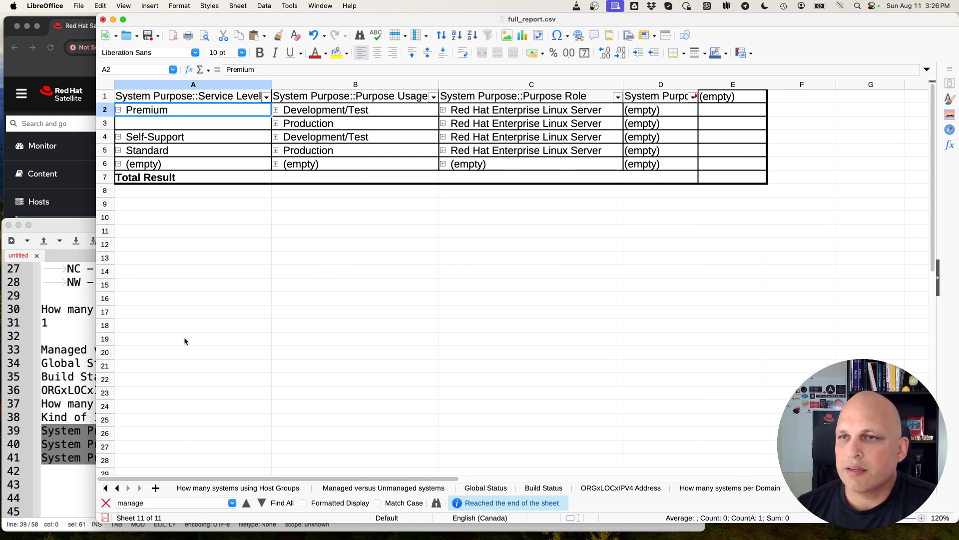
# Add Name as a data field of the System Purpose pivot table, using the Count function.
pyautogui.rightClick(214, 142)
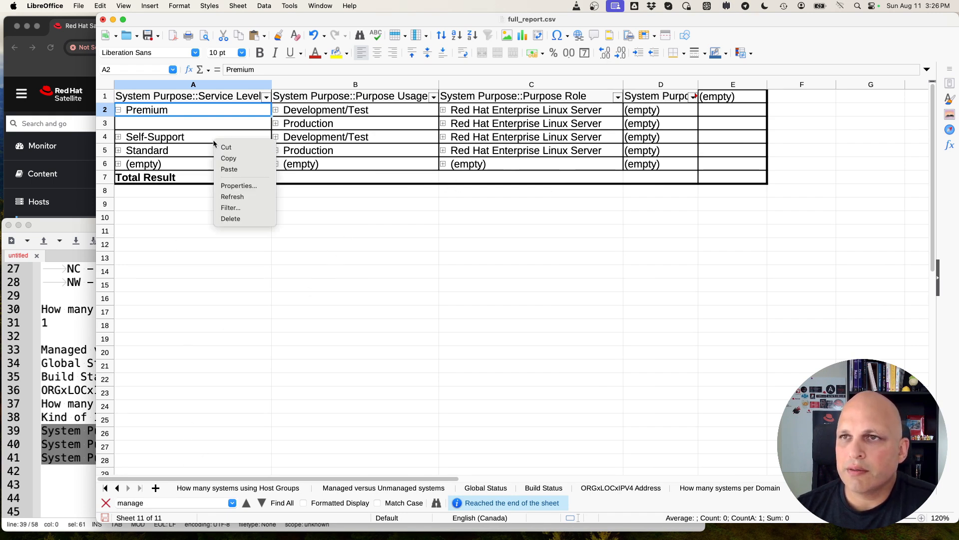
pyautogui.click(253, 185)
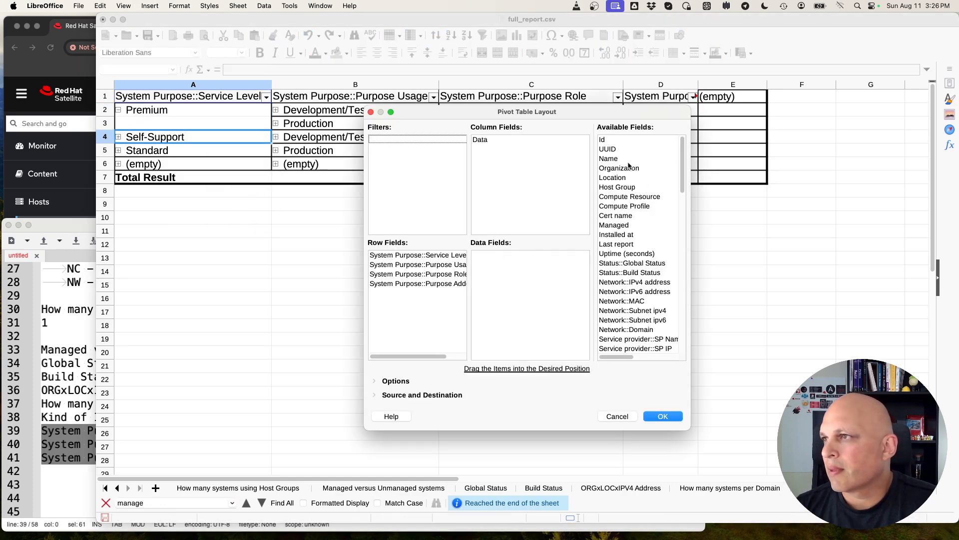
pyautogui.moveTo(608, 159); pyautogui.dragTo(529, 279)
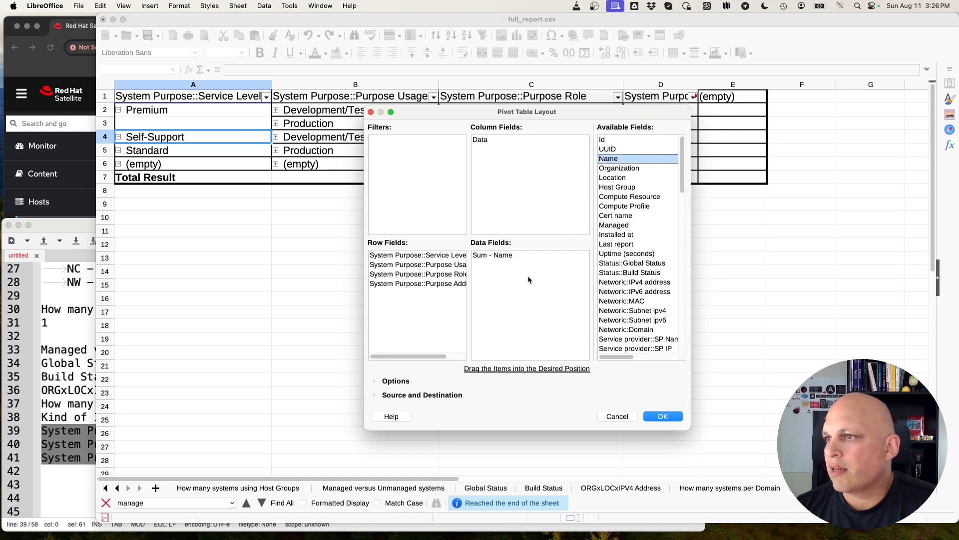
pyautogui.doubleClick(503, 259)
pyautogui.click(492, 221)
pyautogui.click(569, 345)
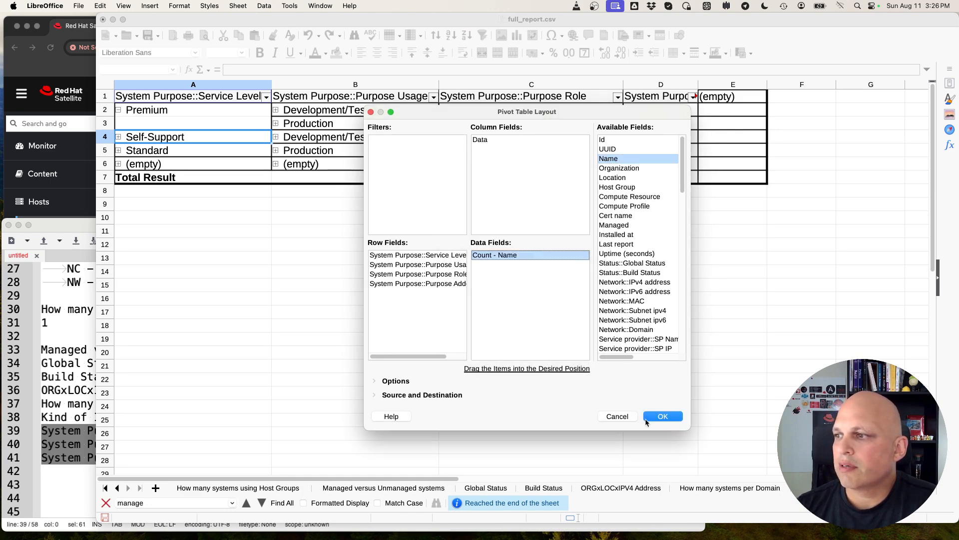
pyautogui.click(655, 416)
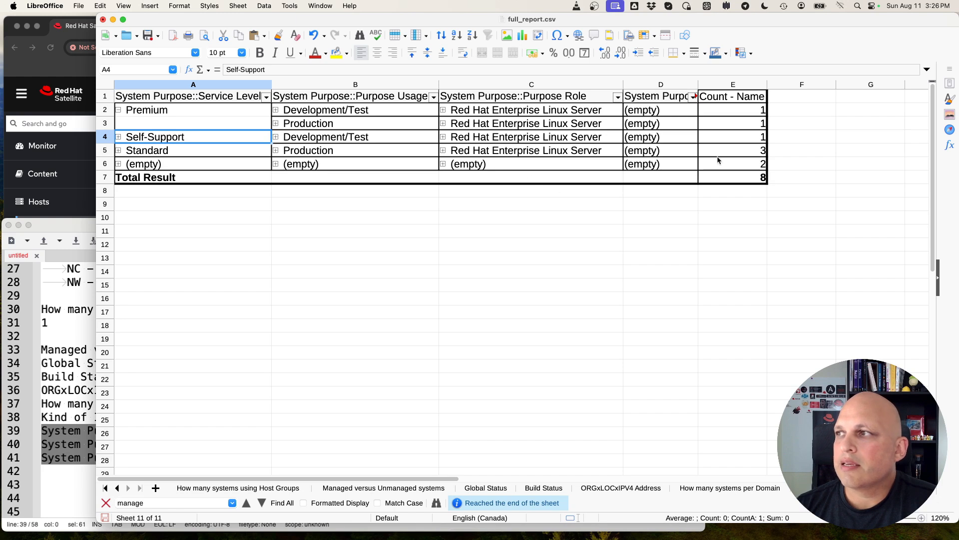
# Examine the host counts for the Standard, (empty) and Self-Support service levels together with their usage, role and add-on values.
pyautogui.click(754, 154)
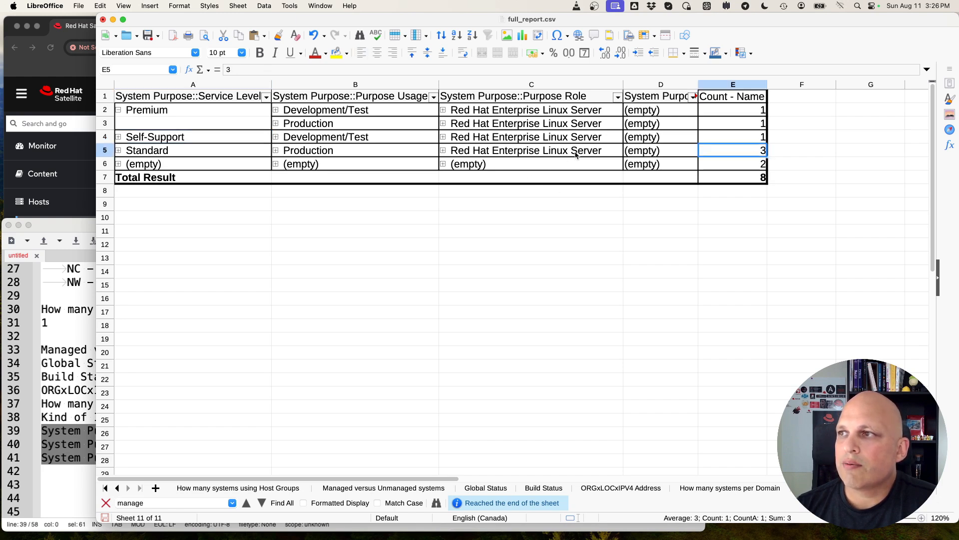
pyautogui.click(379, 149)
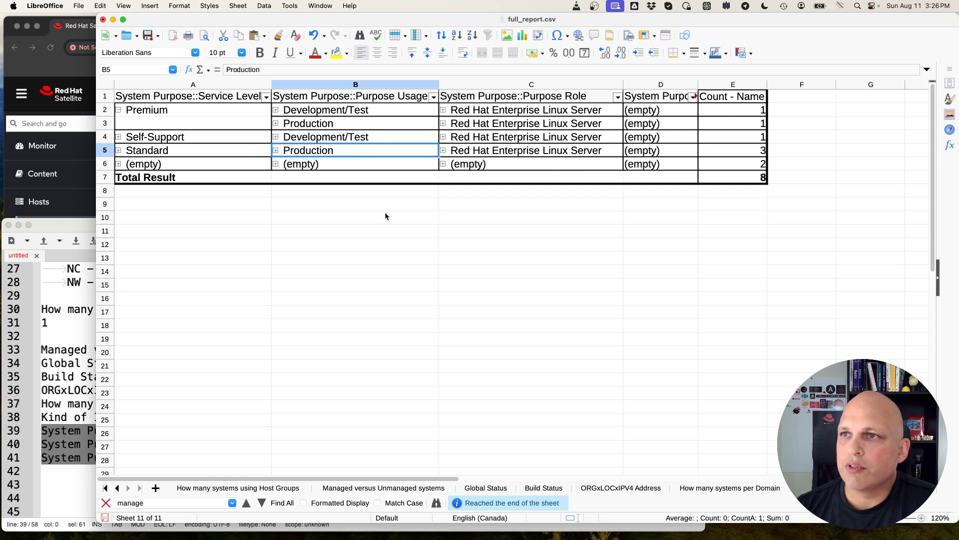
pyautogui.click(742, 163)
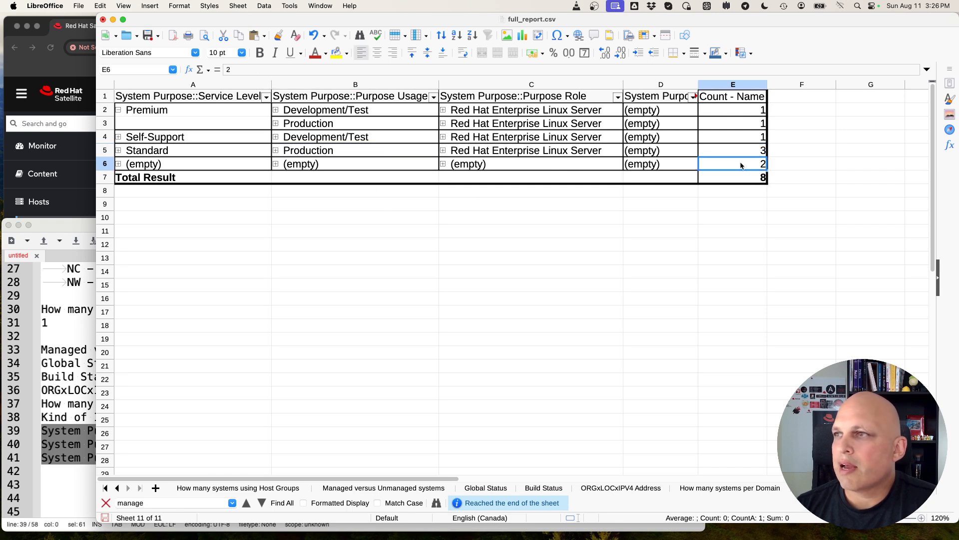
pyautogui.click(372, 166)
pyautogui.click(538, 169)
pyautogui.click(668, 166)
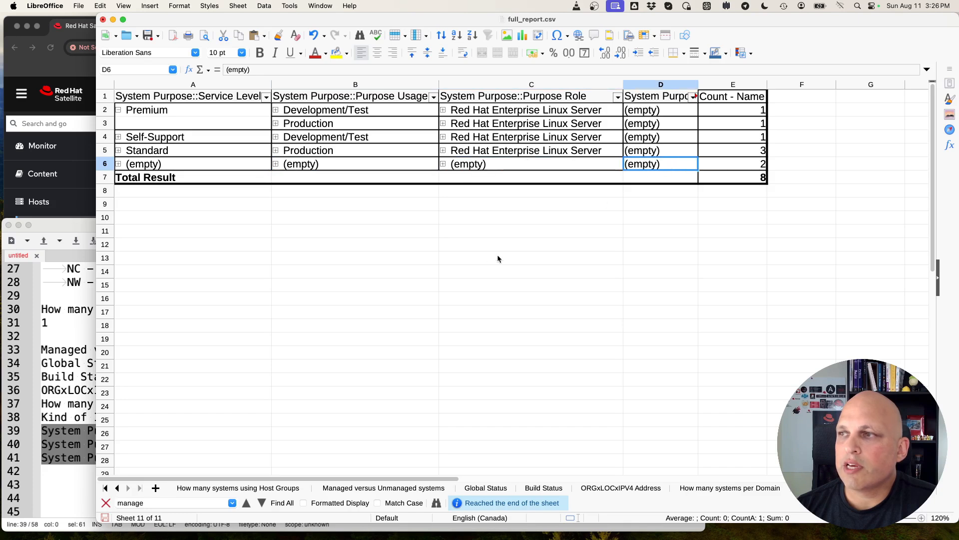
pyautogui.click(732, 138)
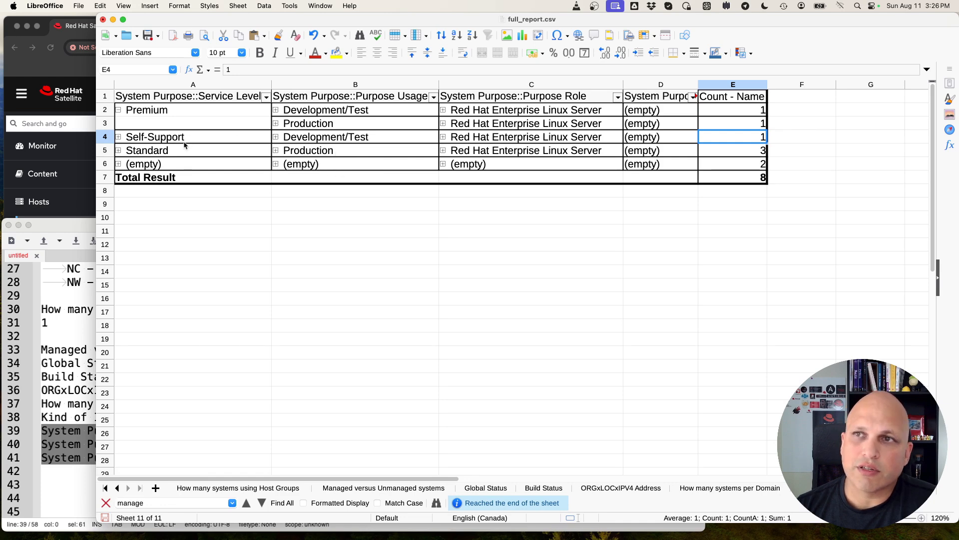
# Add Name as the last row field of the System Purpose pivot table, and adjust the widths of columns E and D.
pyautogui.rightClick(220, 132)
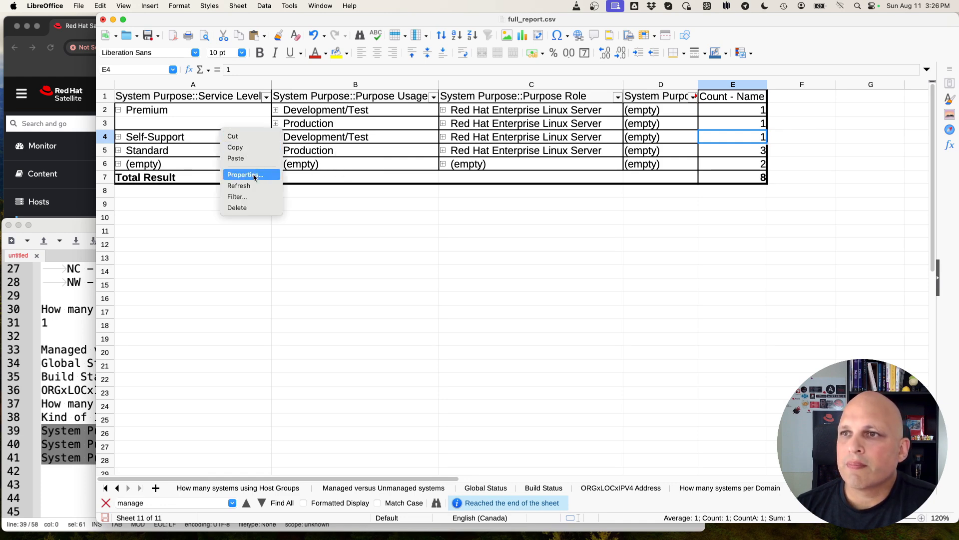
pyautogui.click(240, 174)
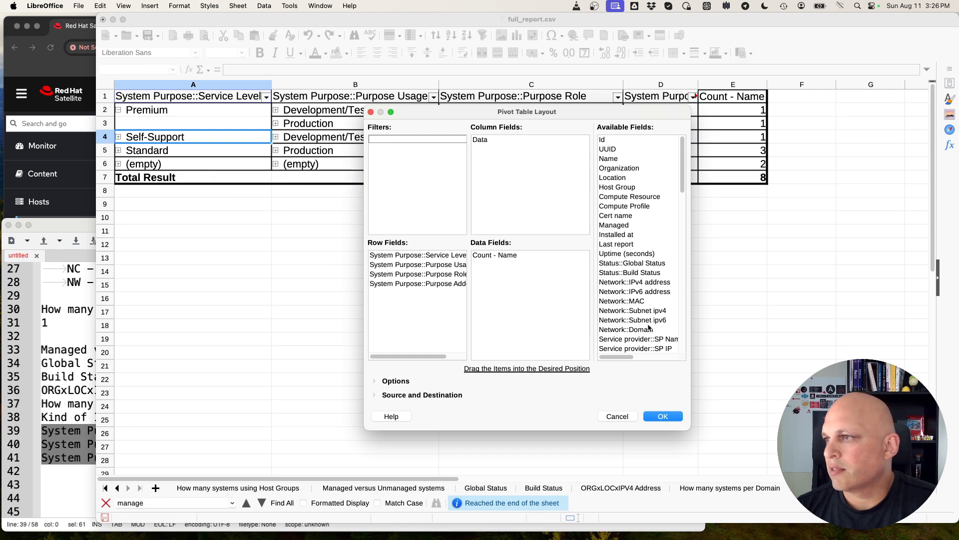
pyautogui.moveTo(615, 160); pyautogui.dragTo(447, 300)
pyautogui.click(663, 417)
pyautogui.moveTo(768, 84); pyautogui.dragTo(810, 85)
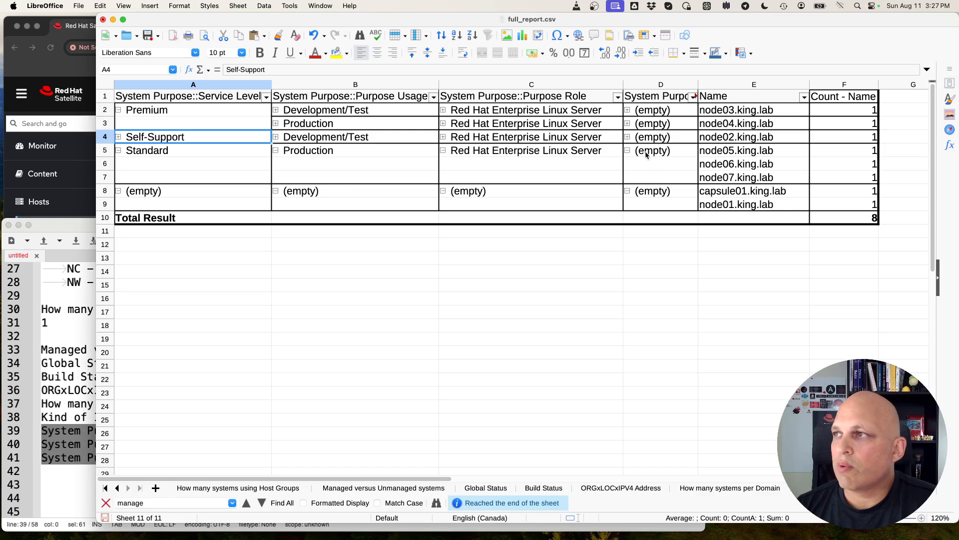
pyautogui.moveTo(701, 85)
pyautogui.mouseDown()
pyautogui.moveTo(825, 82)
pyautogui.moveTo(690, 83)
pyautogui.mouseUp()
# Remove the System Purpose add-ons field from the pivot table's row fields.
pyautogui.rightClick(378, 183)
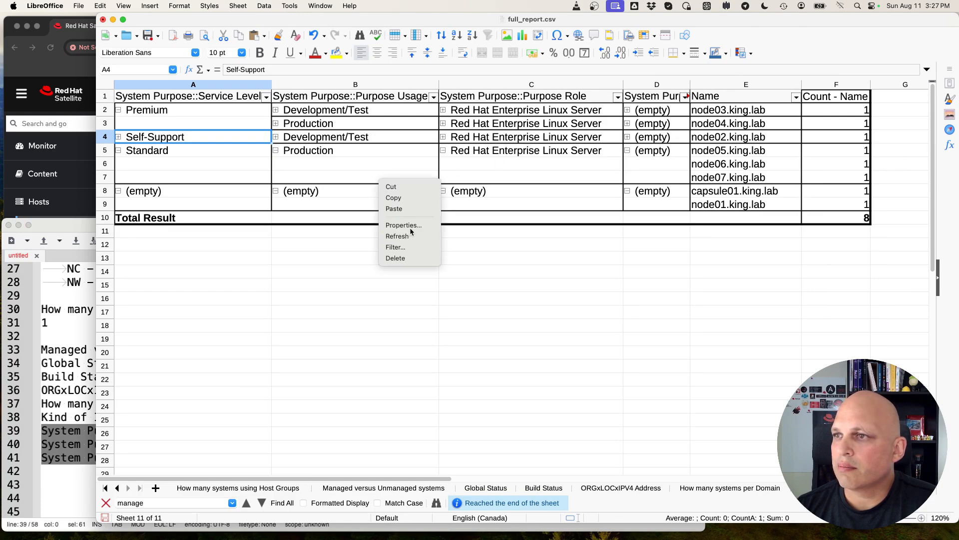
pyautogui.click(410, 227)
pyautogui.moveTo(438, 285); pyautogui.dragTo(630, 286)
pyautogui.click(663, 416)
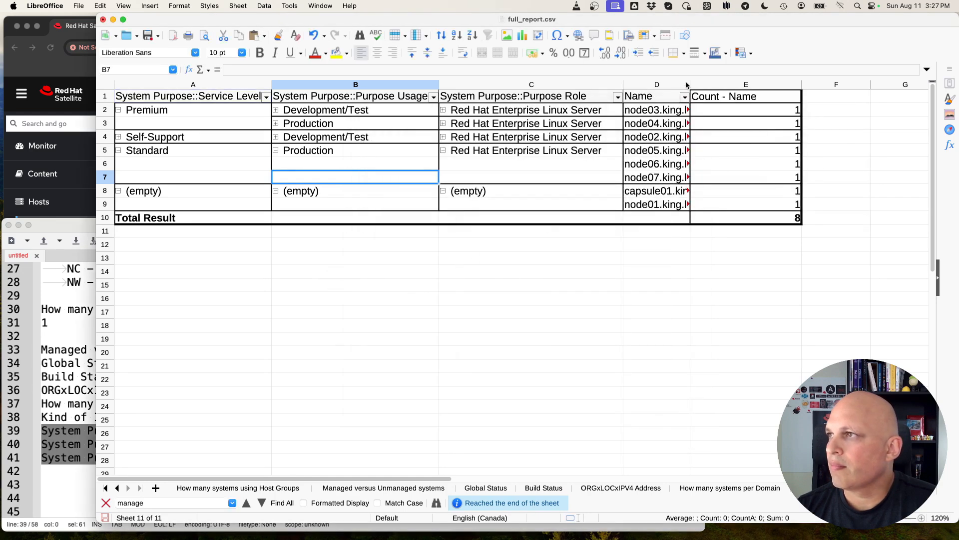
# Fit column D to the host names, and collapse the Red Hat Enterprise Linux Server and (empty) items in the Purpose Role column.
pyautogui.click(444, 151)
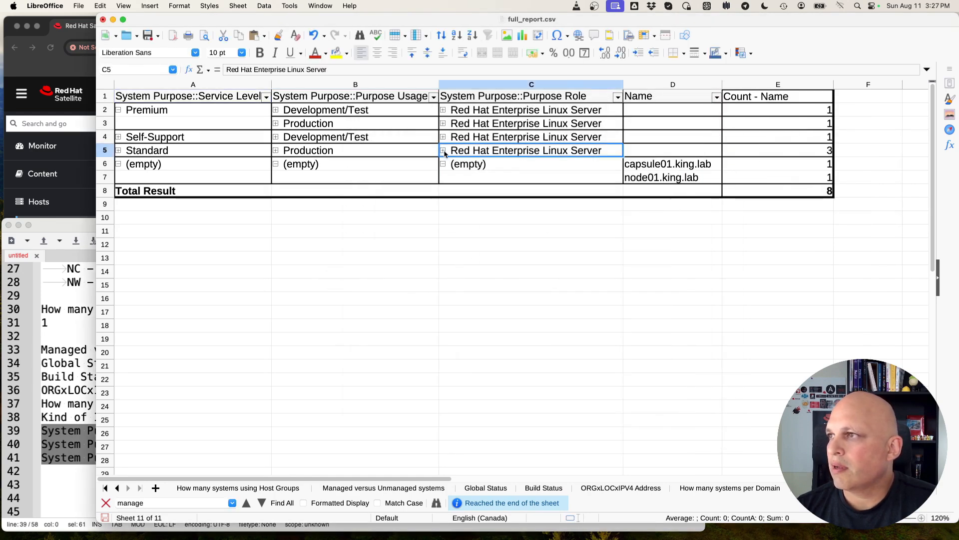
pyautogui.click(444, 152)
pyautogui.click(443, 138)
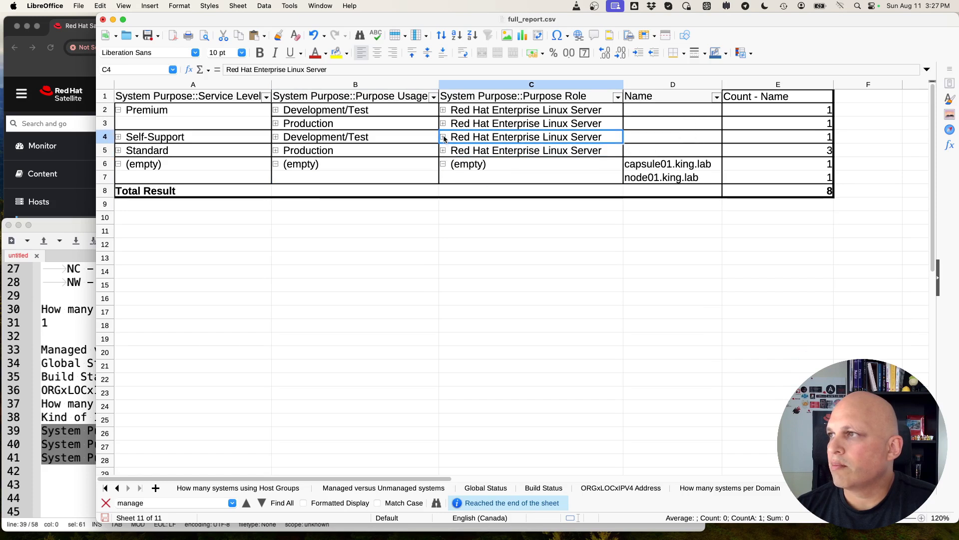
pyautogui.click(443, 164)
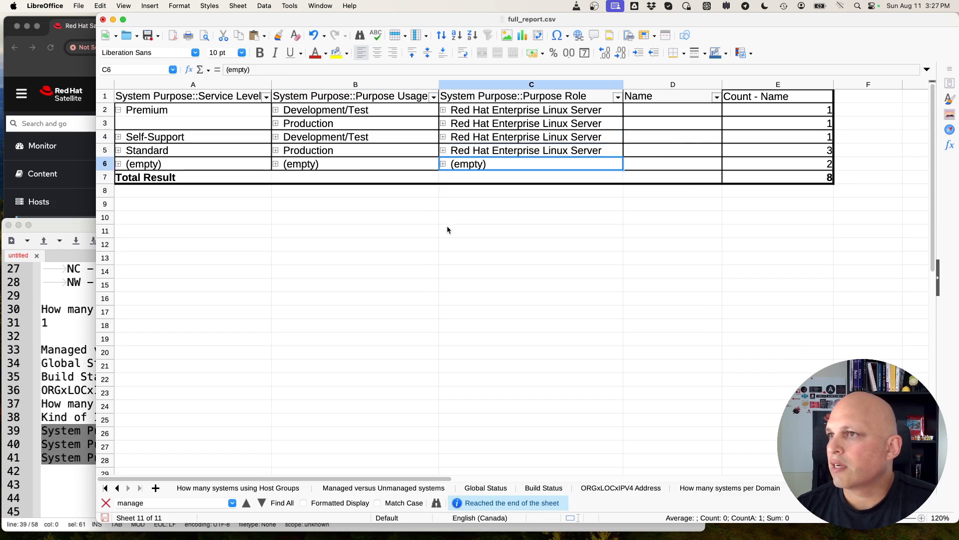
# Expand and collapse the Purpose Role items one after another to examine which host names belong to each combination.
pyautogui.click(443, 164)
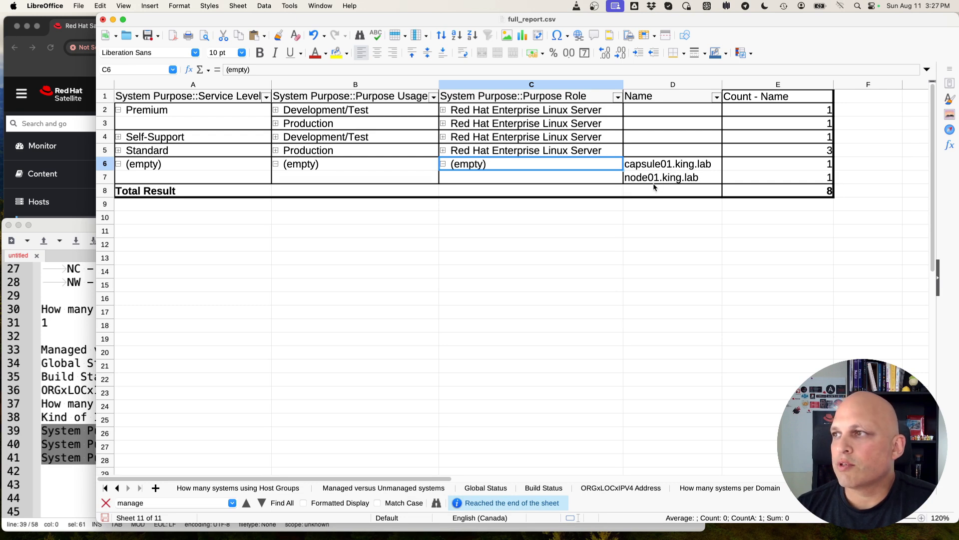
pyautogui.click(443, 164)
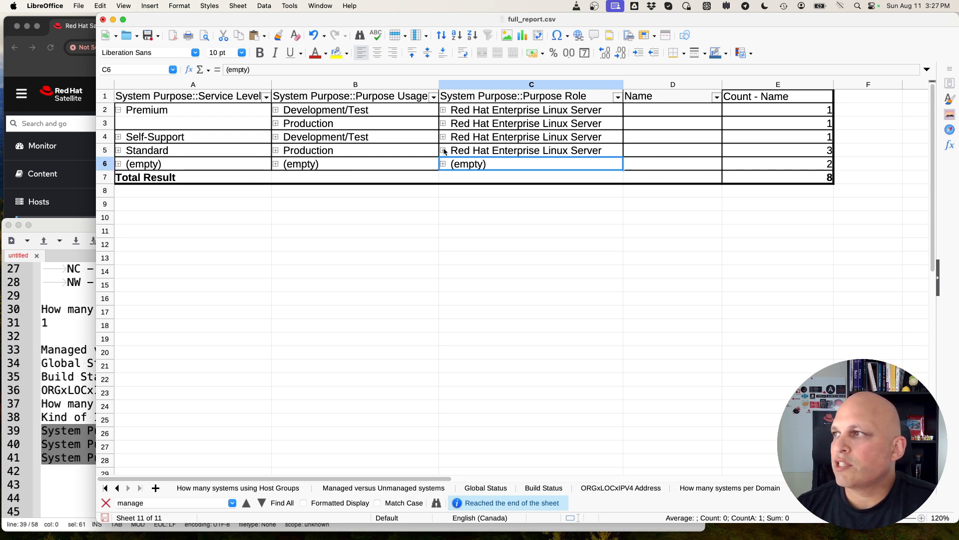
pyautogui.click(443, 150)
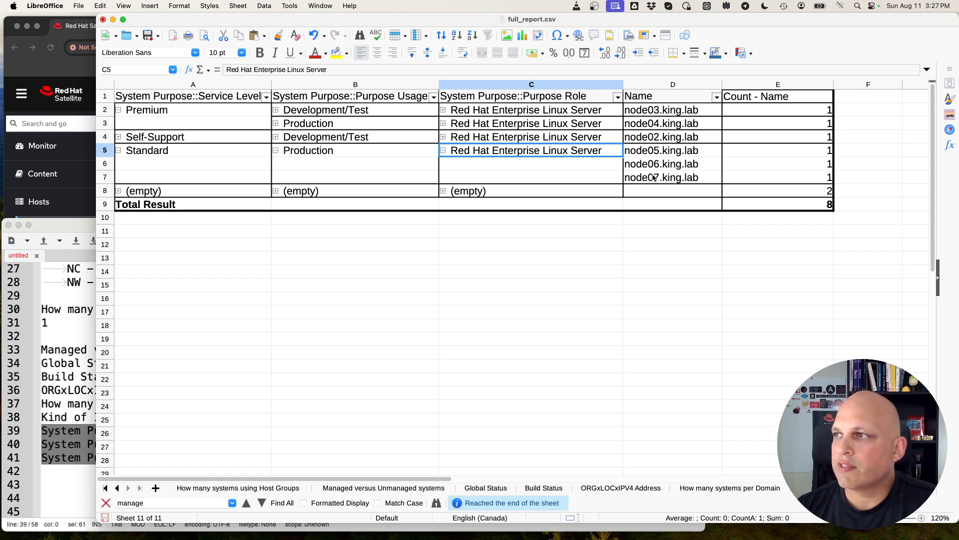
pyautogui.click(443, 150)
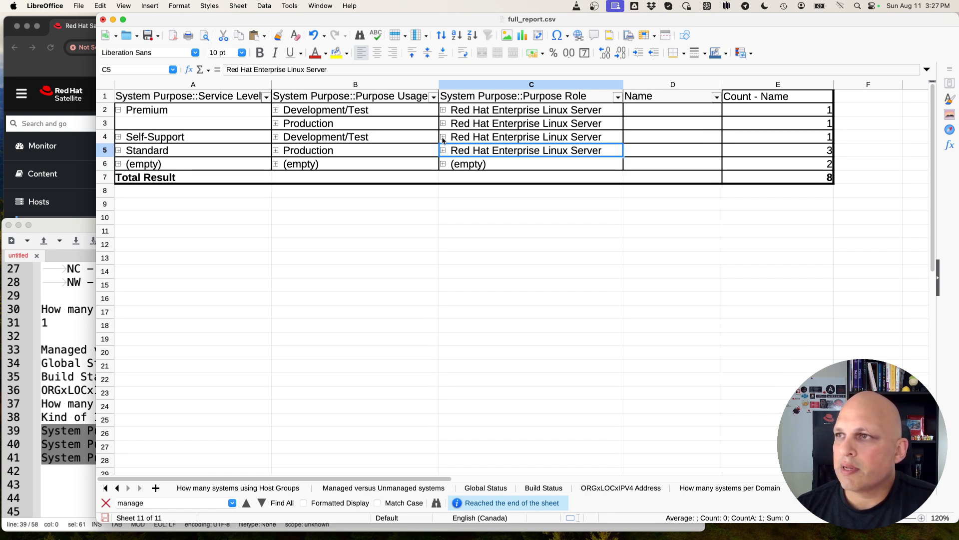
pyautogui.click(444, 138)
pyautogui.click(445, 138)
pyautogui.click(444, 138)
pyautogui.click(444, 138)
pyautogui.click(444, 124)
pyautogui.click(444, 125)
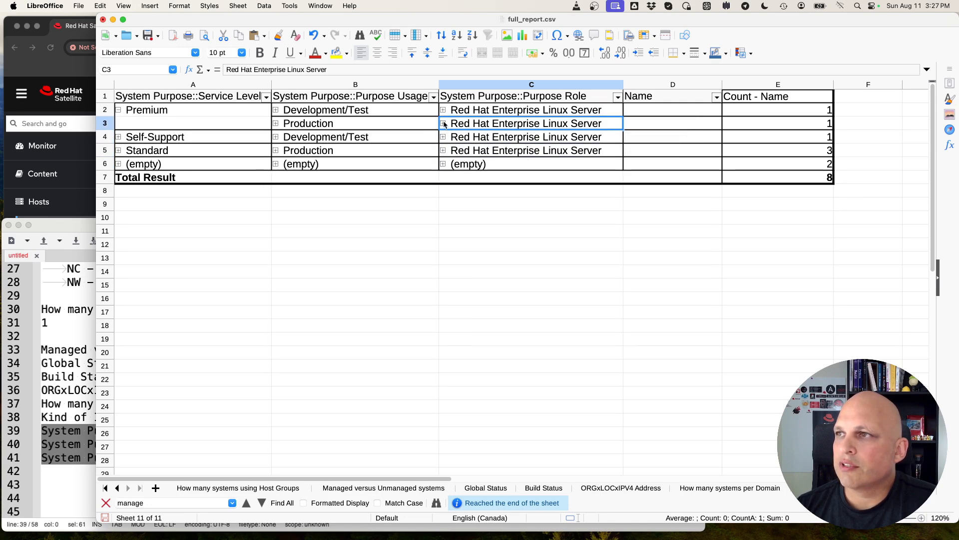
pyautogui.click(443, 110)
pyautogui.click(443, 110)
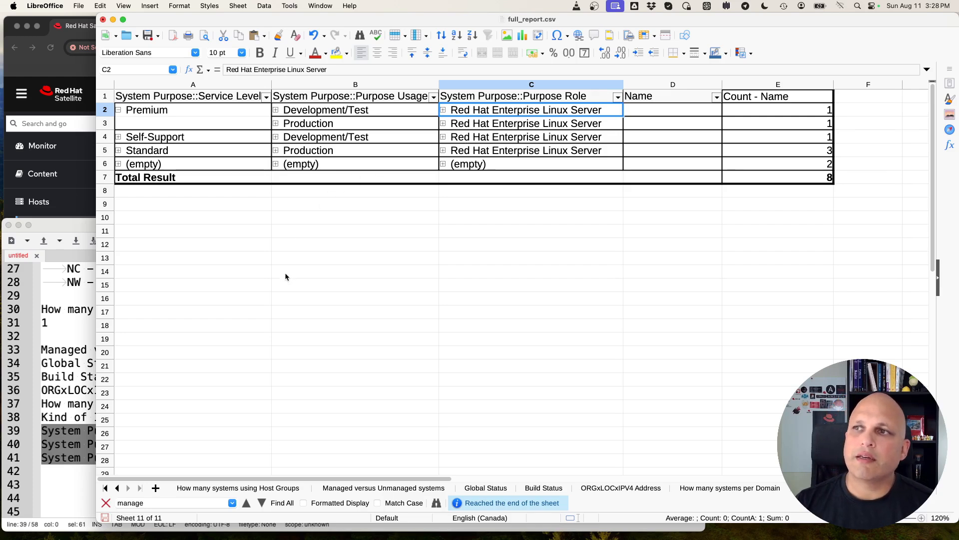
# Remove the Count - Name data field and the Purpose Role and Purpose Usage row fields from the pivot table, and widen column A.
pyautogui.rightClick(238, 139)
pyautogui.click(288, 184)
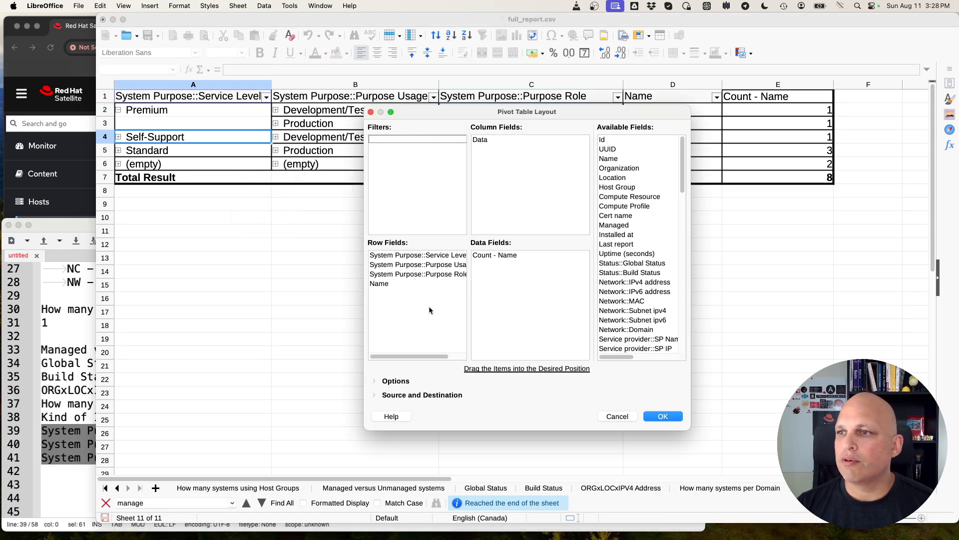
pyautogui.moveTo(495, 256); pyautogui.dragTo(638, 260)
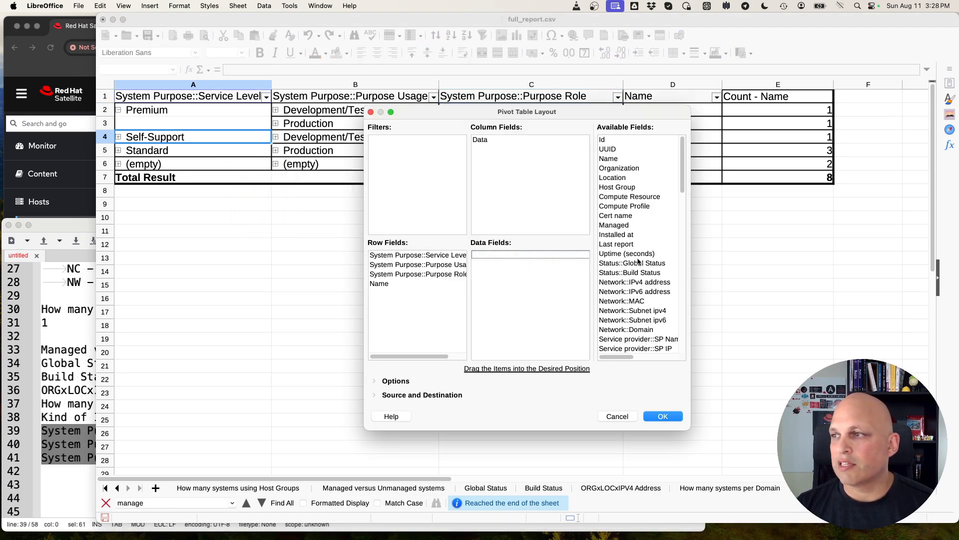
pyautogui.moveTo(439, 274); pyautogui.dragTo(639, 280)
pyautogui.moveTo(444, 265); pyautogui.dragTo(627, 280)
pyautogui.click(663, 416)
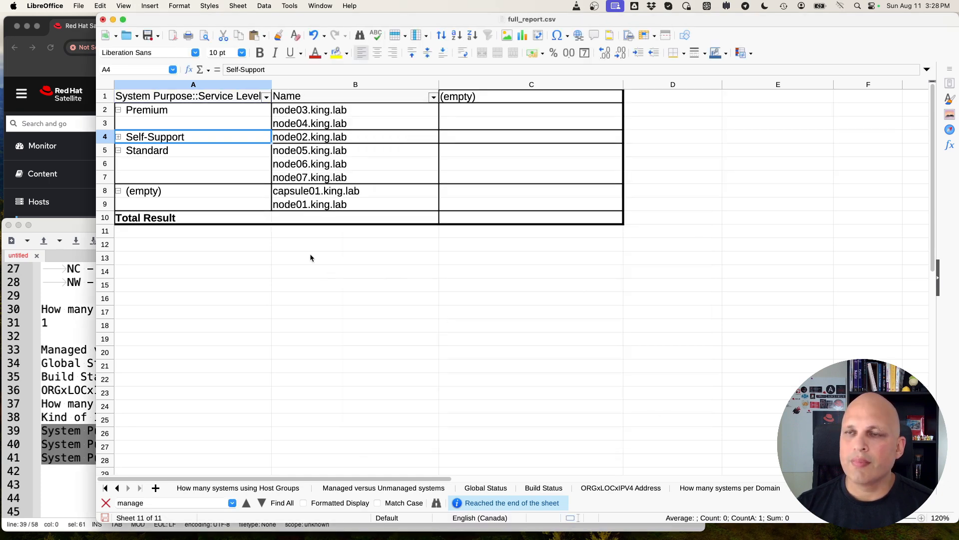
pyautogui.moveTo(270, 86)
pyautogui.mouseDown()
pyautogui.moveTo(310, 86)
pyautogui.moveTo(282, 91)
pyautogui.mouseUp()
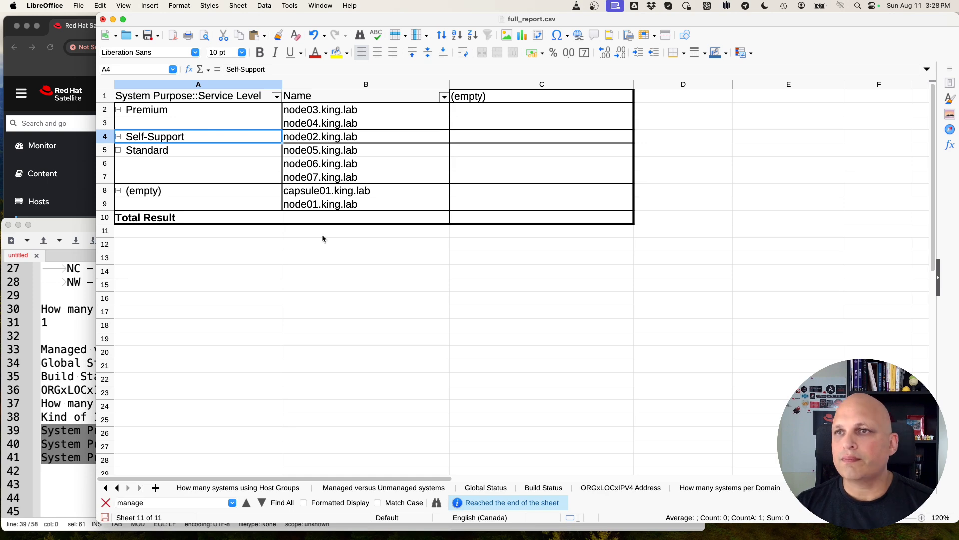
# Move System Purpose::Service Level from the pivot table's row fields to its column fields, keeping Name as the only row field.
pyautogui.rightClick(310, 212)
pyautogui.click(309, 209)
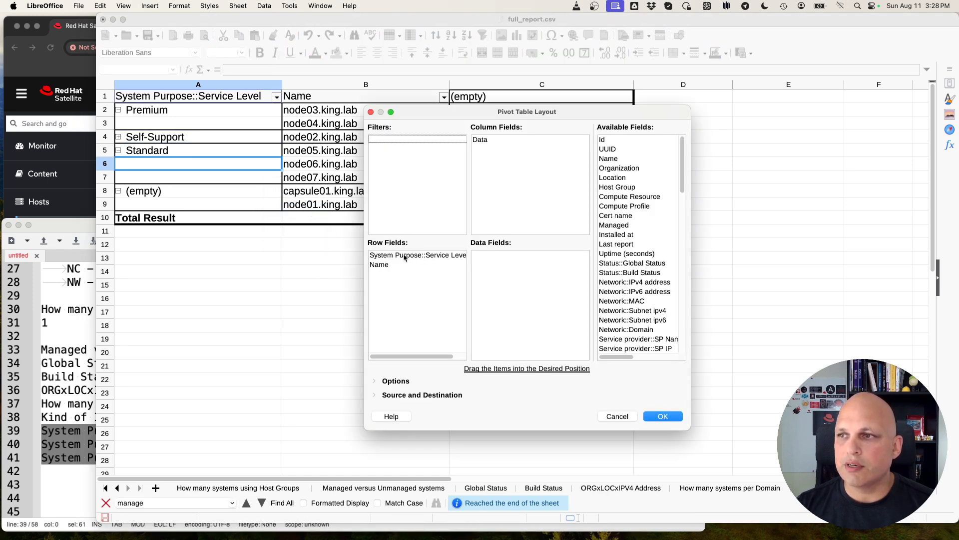
pyautogui.click(382, 266)
pyautogui.moveTo(399, 256); pyautogui.dragTo(532, 177)
pyautogui.click(675, 417)
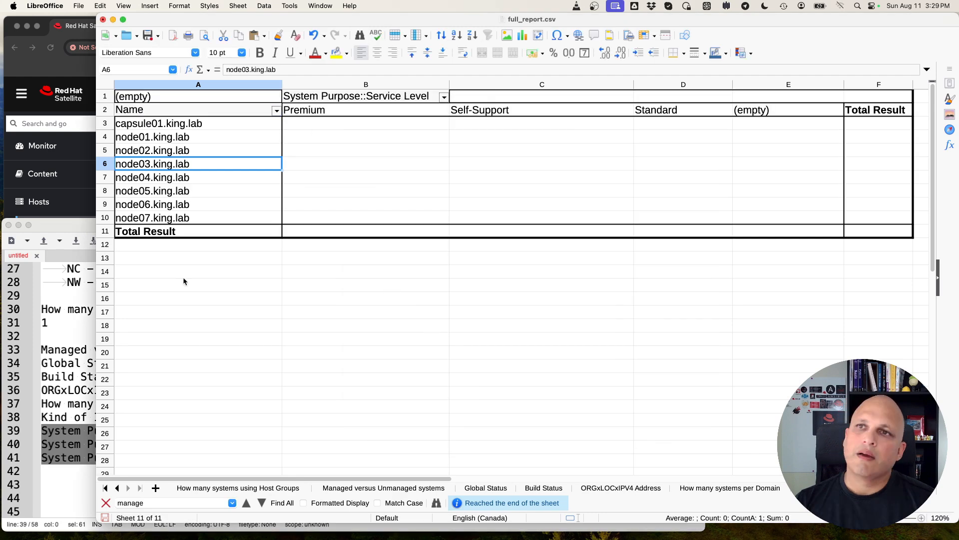
pyautogui.moveTo(208, 124); pyautogui.dragTo(190, 218)
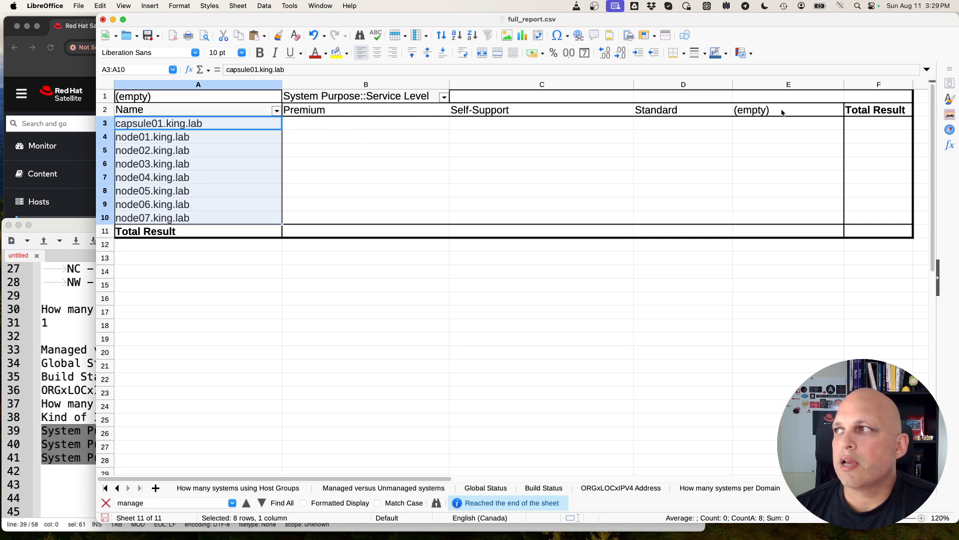
pyautogui.moveTo(365, 129); pyautogui.dragTo(799, 218)
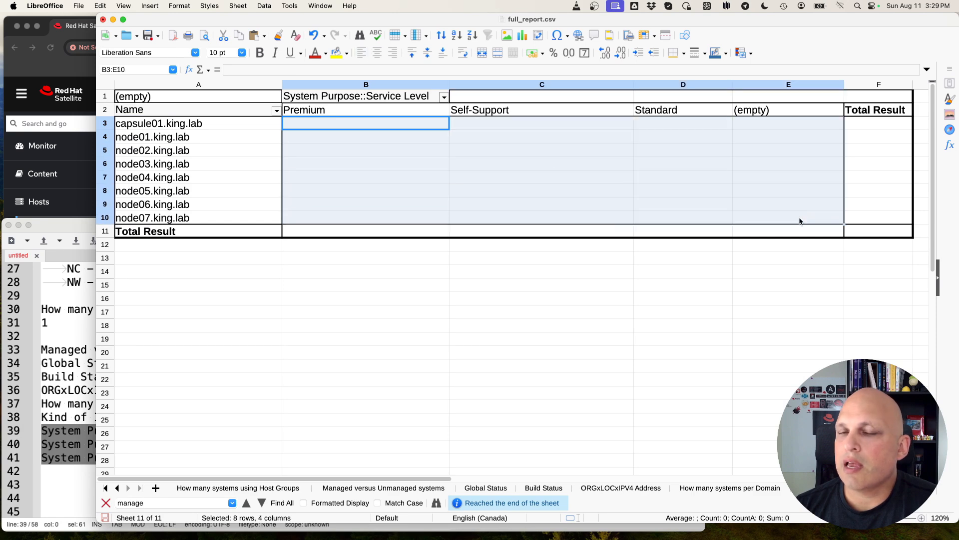
# Add System Purpose::Service Level as a data field of the pivot table, using the Count function.
pyautogui.rightClick(326, 179)
pyautogui.click(355, 223)
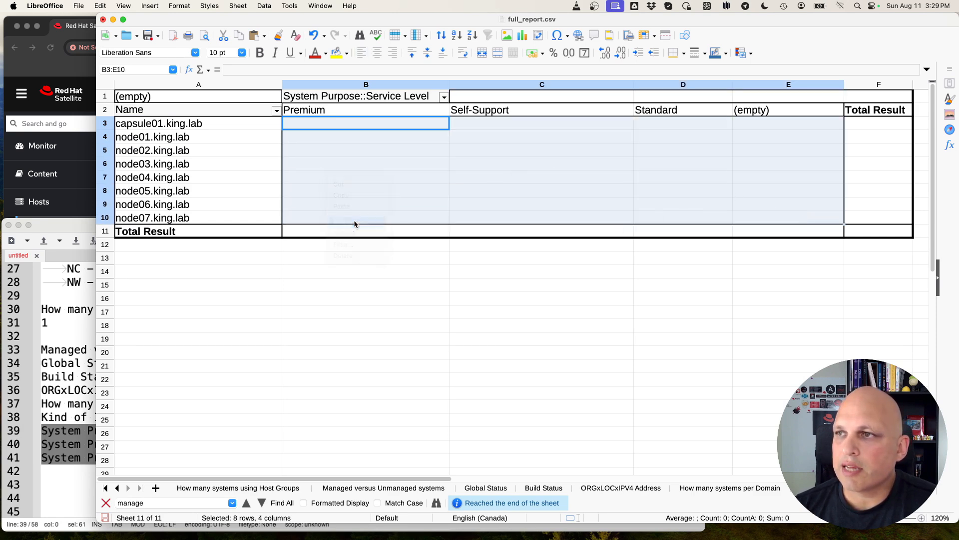
pyautogui.scroll(-15, 660, 344)
pyautogui.hscroll(3, 640, 333)
pyautogui.moveTo(618, 312); pyautogui.dragTo(514, 283)
pyautogui.doubleClick(529, 257)
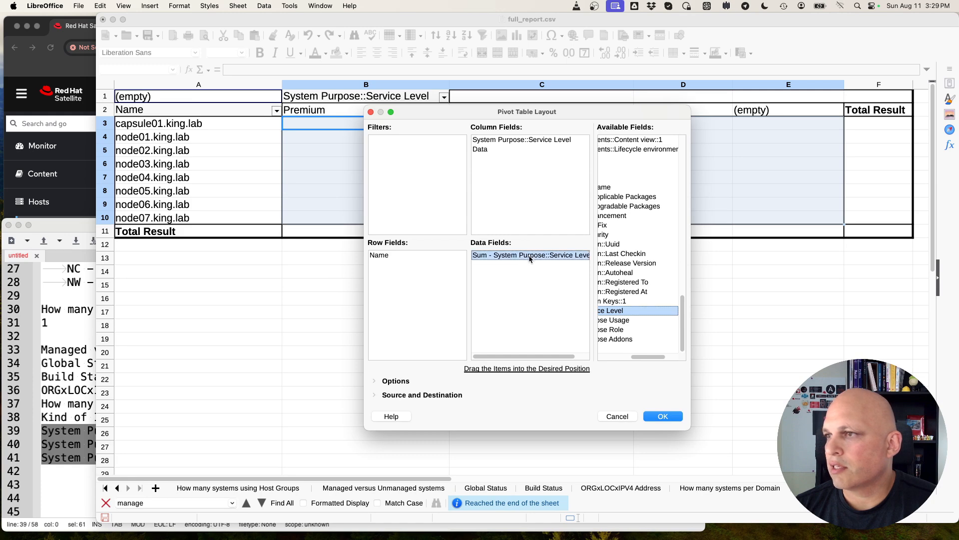
pyautogui.click(499, 219)
pyautogui.click(573, 346)
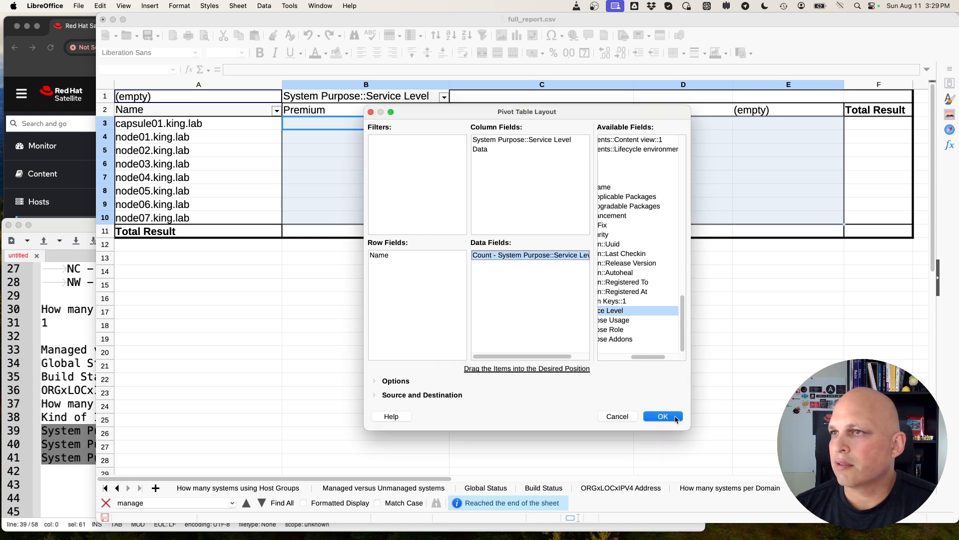
pyautogui.click(663, 416)
pyautogui.click(436, 270)
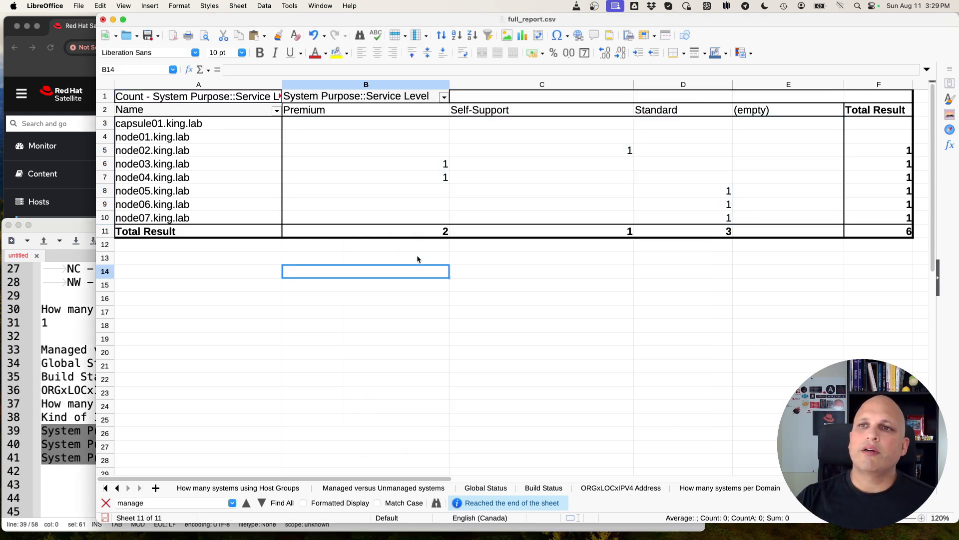
pyautogui.click(413, 167)
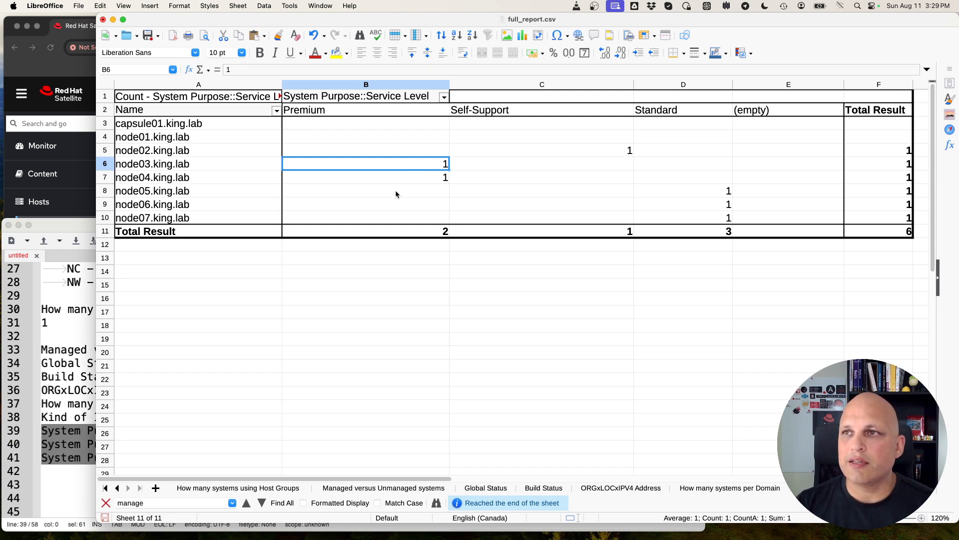
# Filter the pivot table's Service Level field to show only Premium.
pyautogui.click(444, 97)
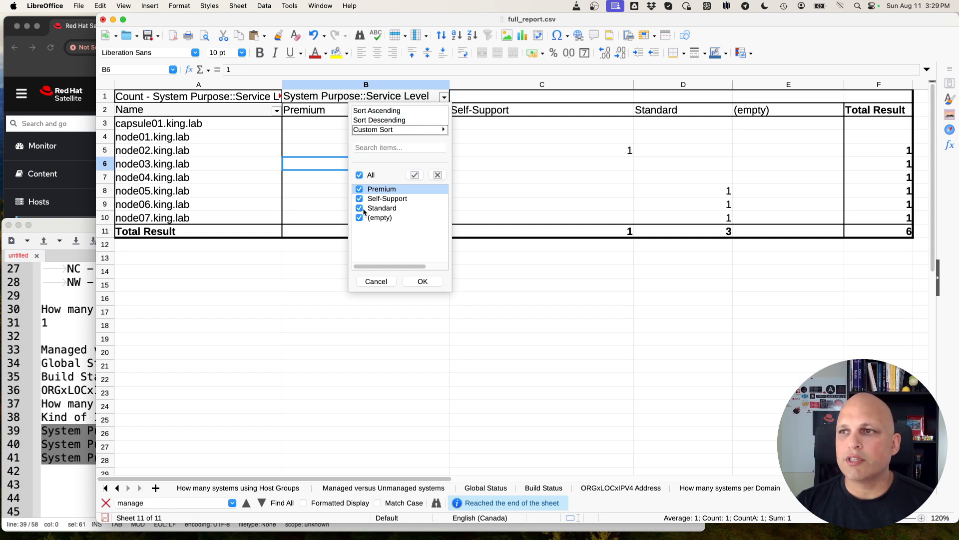
pyautogui.click(359, 175)
pyautogui.click(359, 189)
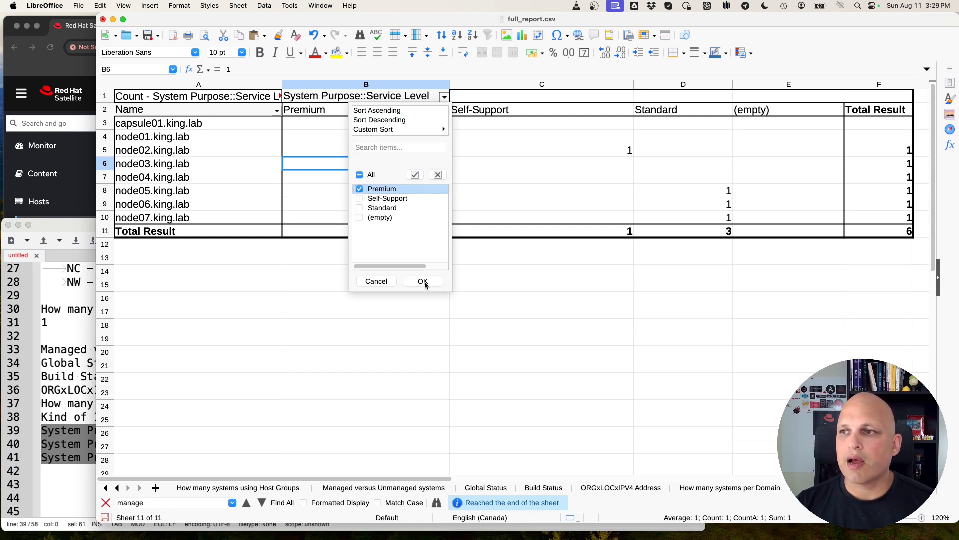
pyautogui.click(422, 281)
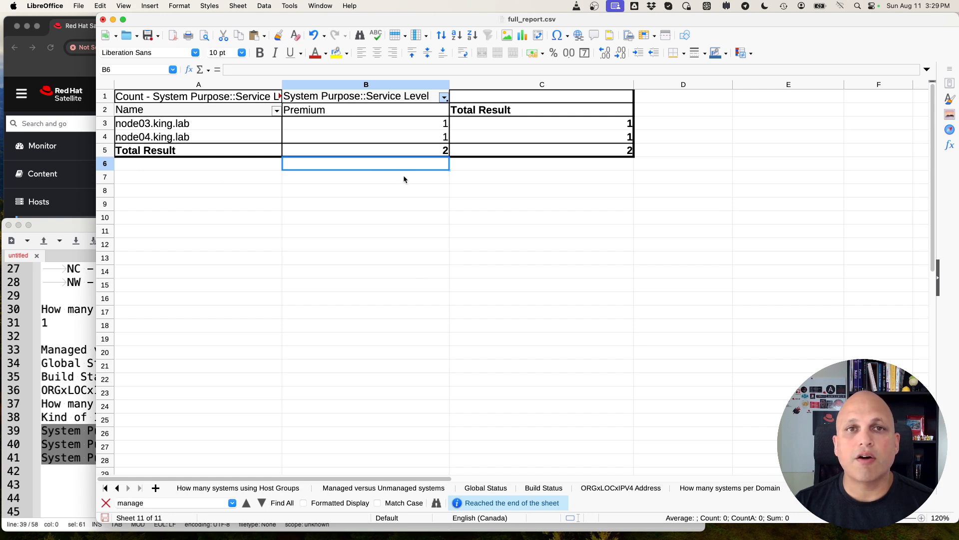
# Change the Service Level filter to show only Self-Support.
pyautogui.click(444, 97)
pyautogui.click(359, 188)
pyautogui.click(359, 198)
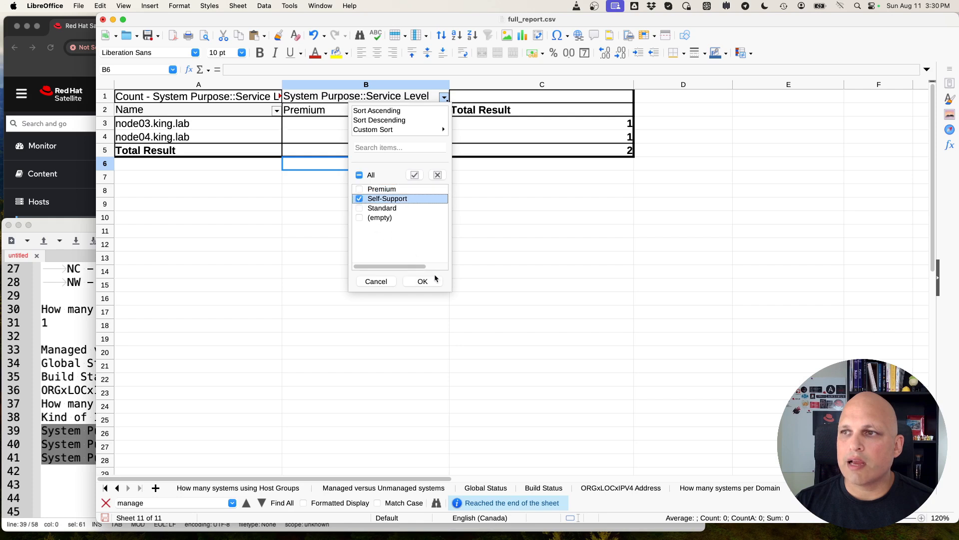
pyautogui.click(423, 282)
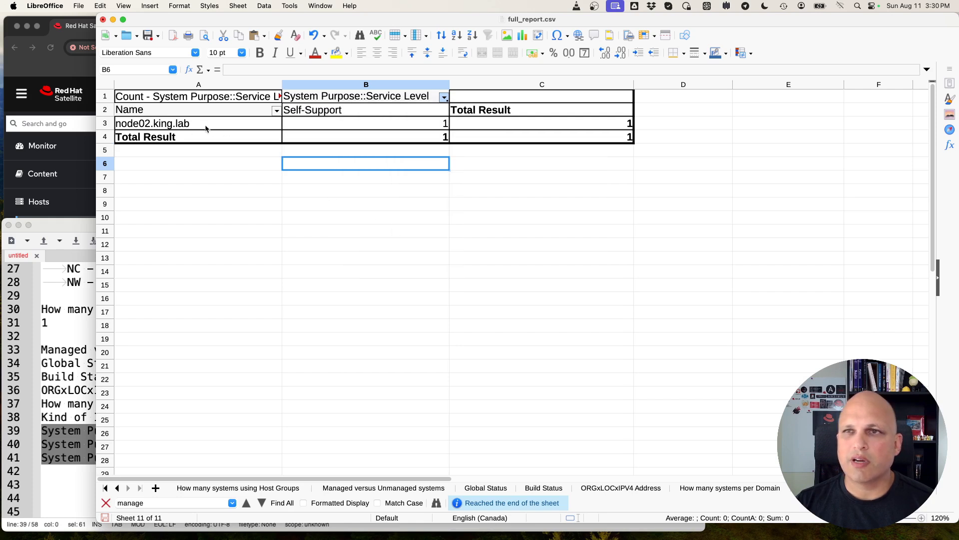
# Change the Service Level filter to show only Standard, and look through the listed host names.
pyautogui.click(444, 97)
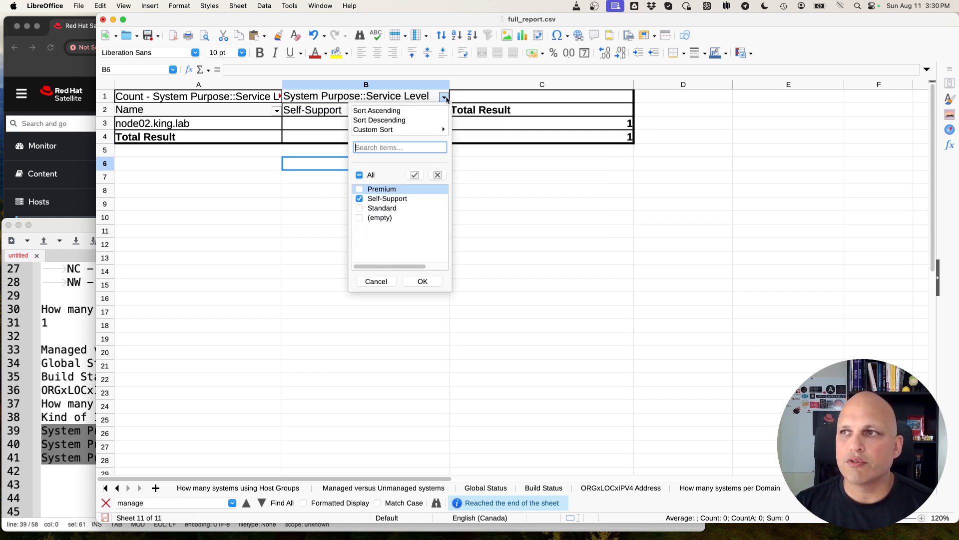
pyautogui.click(360, 199)
pyautogui.click(359, 208)
pyautogui.click(423, 281)
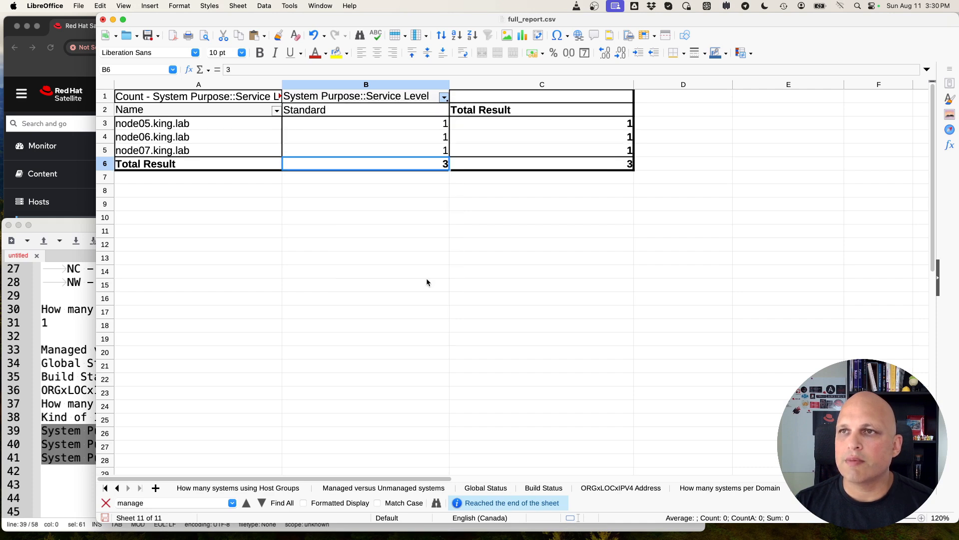
pyautogui.click(156, 137)
pyautogui.click(155, 153)
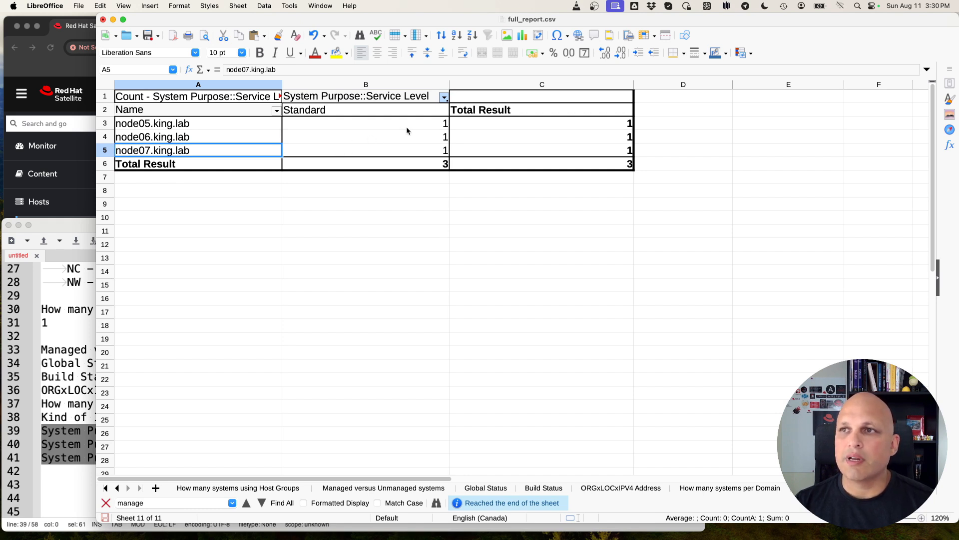
# Reset the Service Level filter to show all items.
pyautogui.click(443, 98)
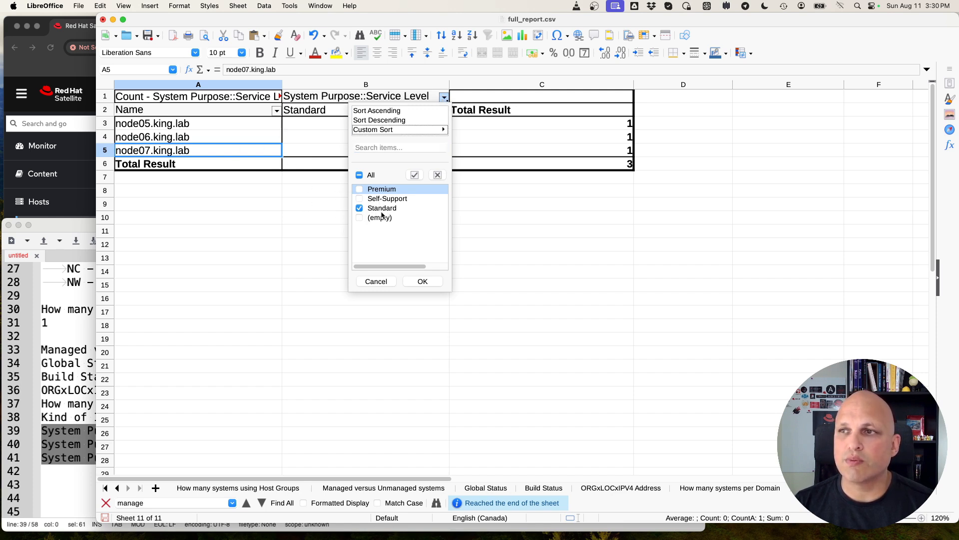
pyautogui.click(360, 175)
pyautogui.click(422, 281)
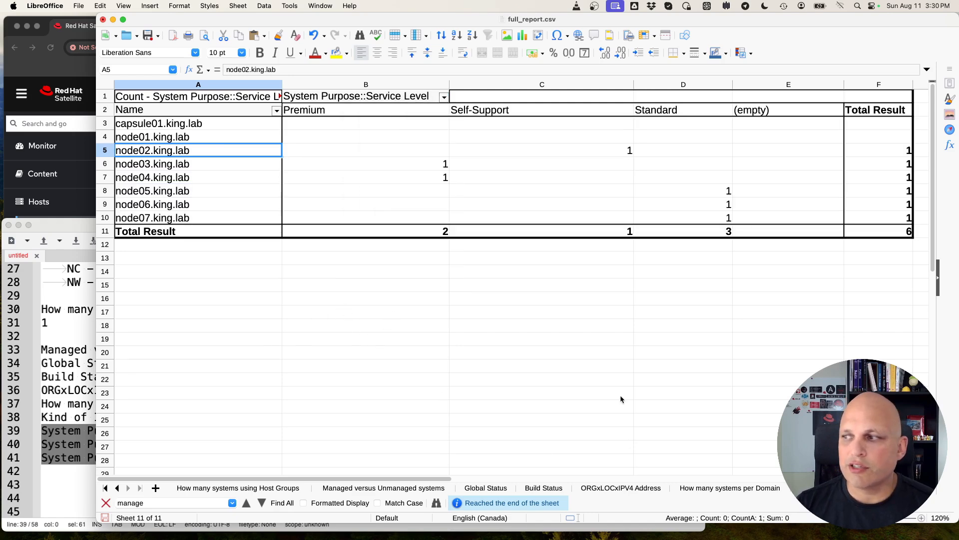
# Duplicate the System Purpose sheet and check the field layout of the copied pivot table.
pyautogui.rightClick(796, 488)
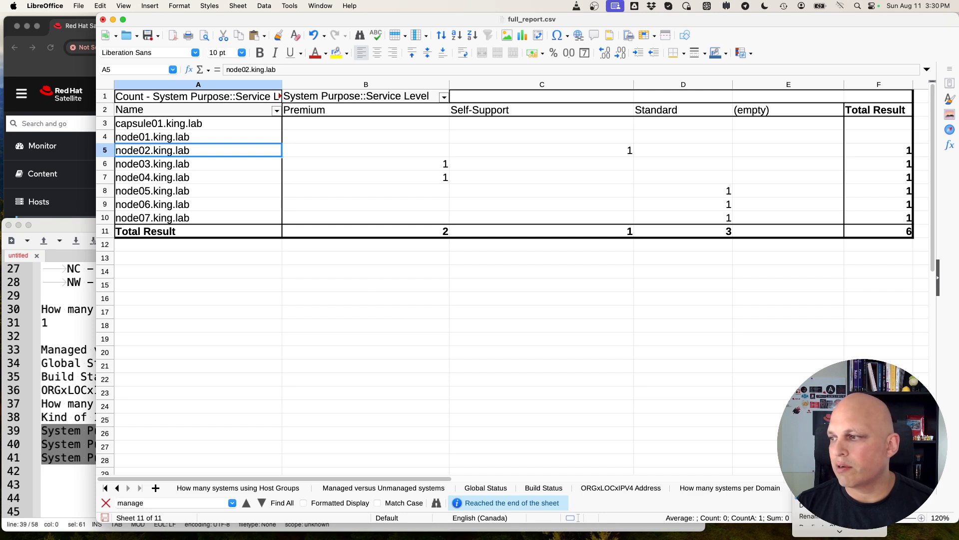
pyautogui.click(820, 440)
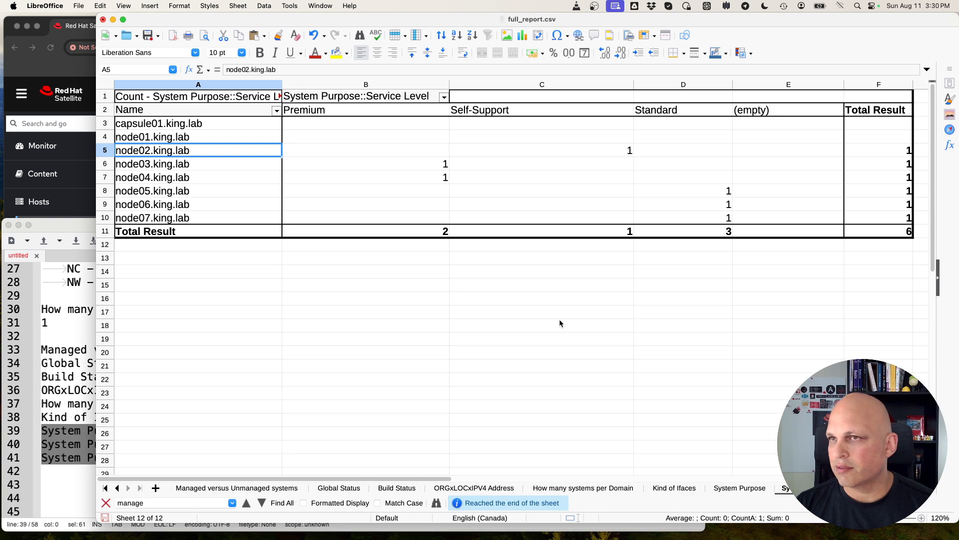
pyautogui.rightClick(215, 142)
pyautogui.click(228, 181)
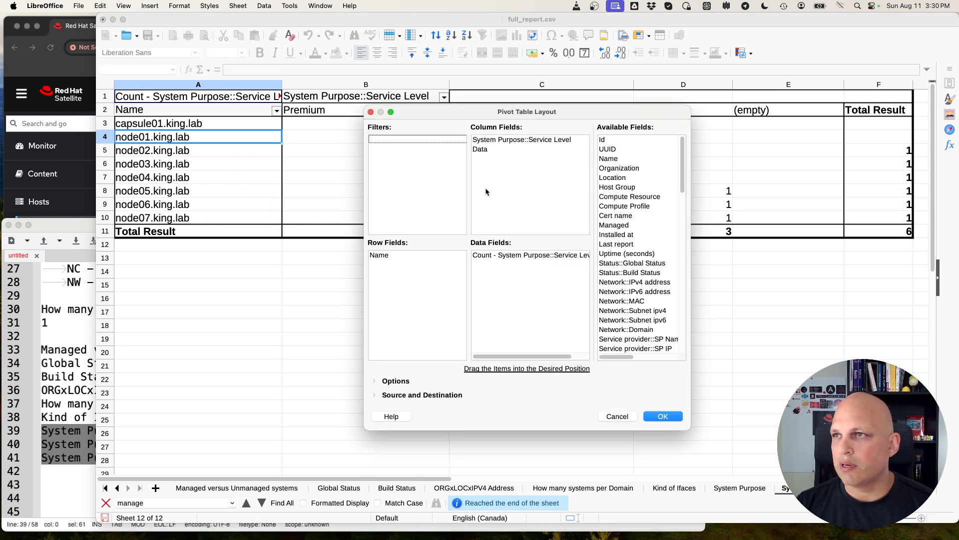
pyautogui.click(660, 417)
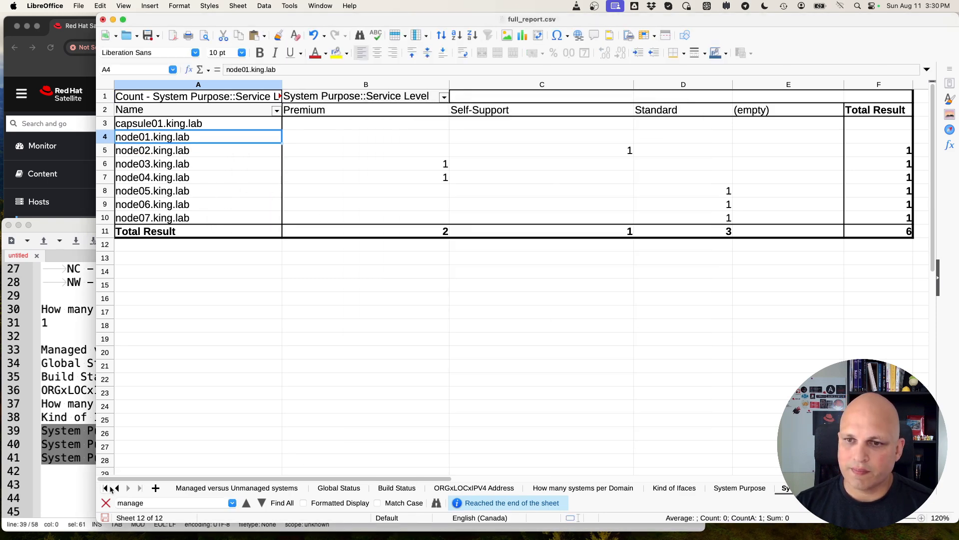
# Examine the System Purpose columns on the full_report sheet, including the Purpose Usage values.
pyautogui.click(106, 487)
pyautogui.click(194, 487)
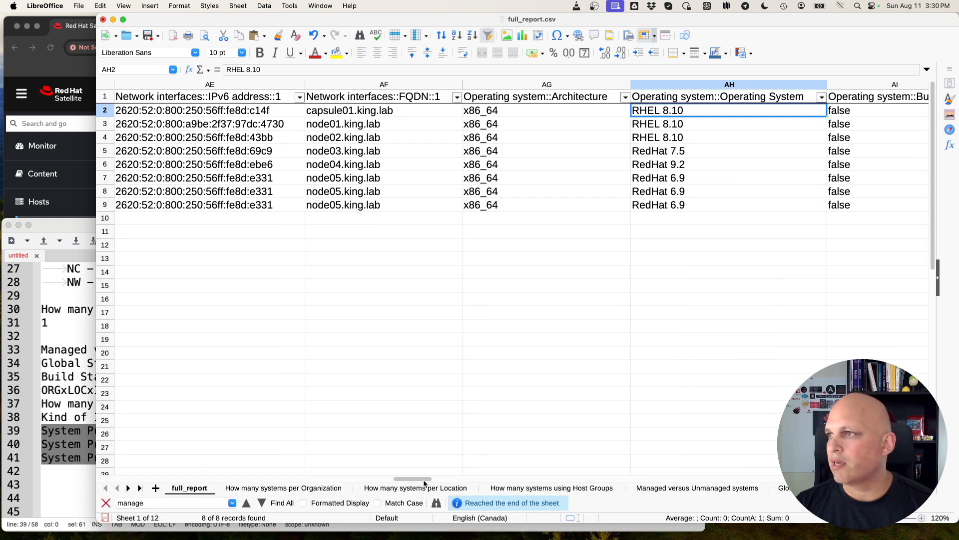
pyautogui.hscroll(15, 424, 483)
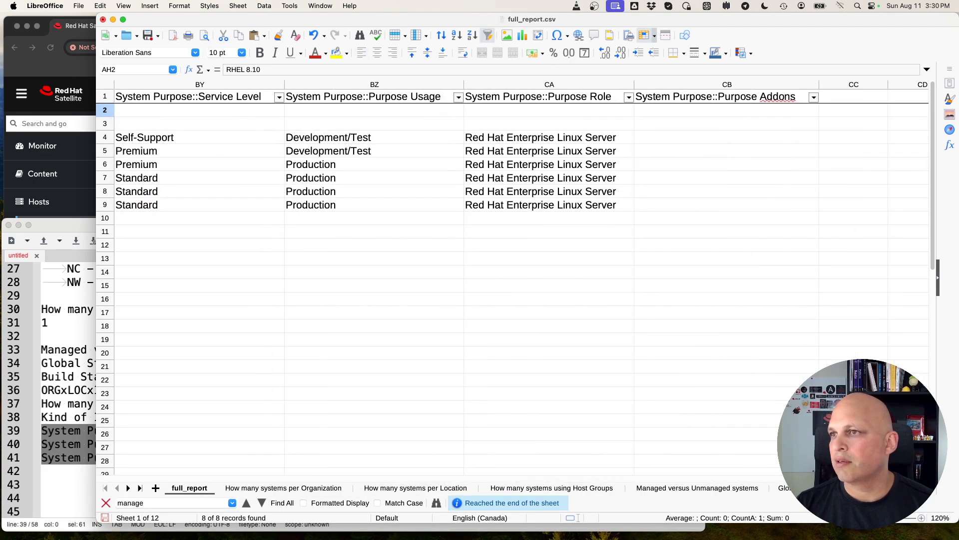
pyautogui.hscroll(-1, 424, 483)
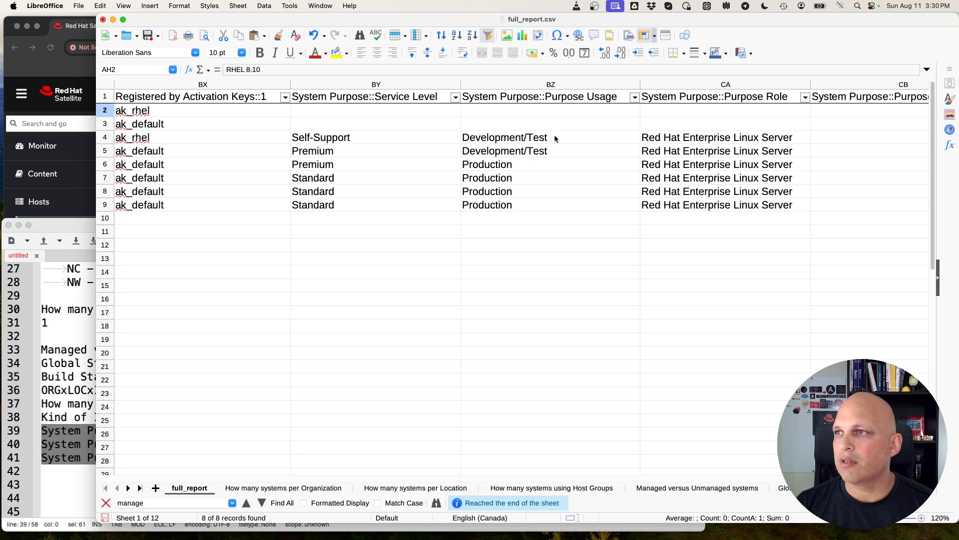
pyautogui.moveTo(556, 138); pyautogui.dragTo(550, 165)
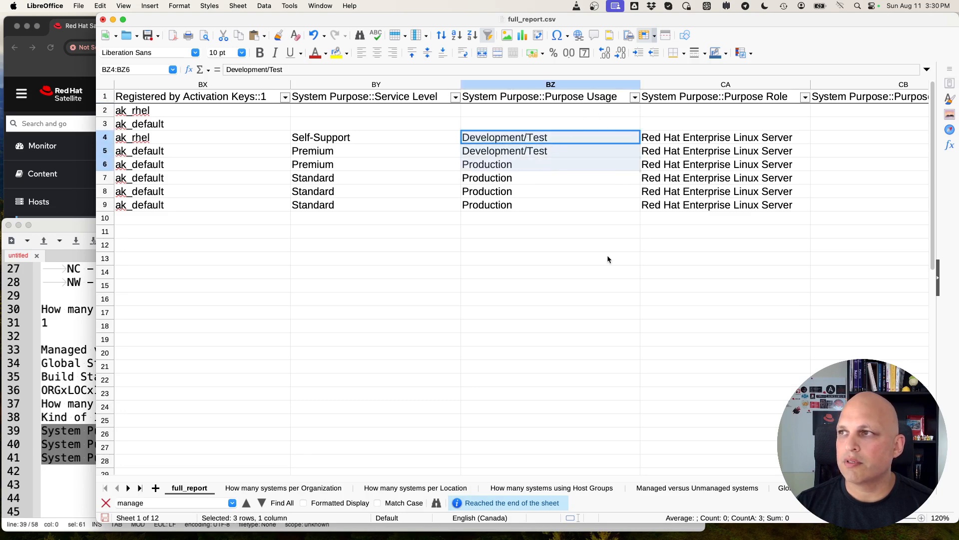
# Rename the duplicated last sheet as System Purpose_Usage.
pyautogui.click(140, 488)
pyautogui.doubleClick(801, 489)
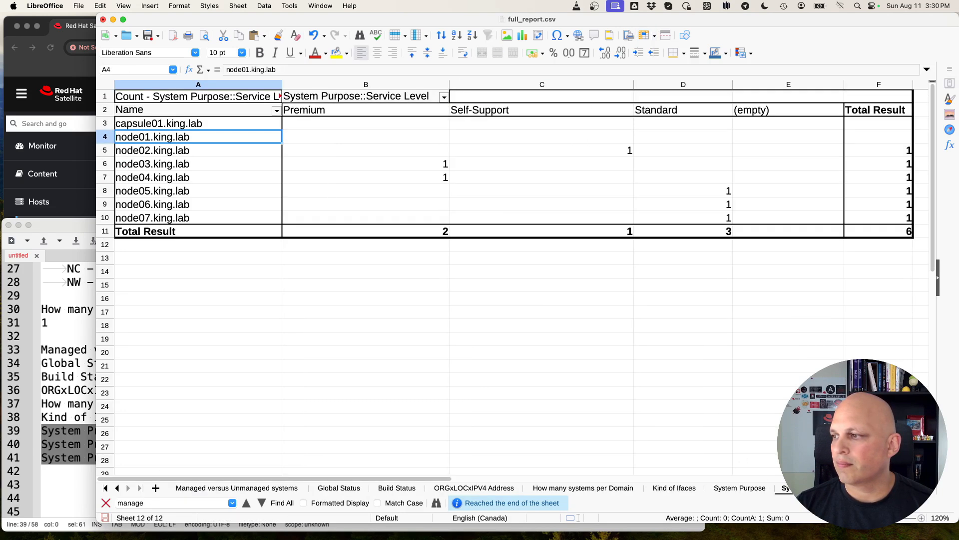
pyautogui.click(546, 266)
pyautogui.press('BackSpace')
pyautogui.write('Us')
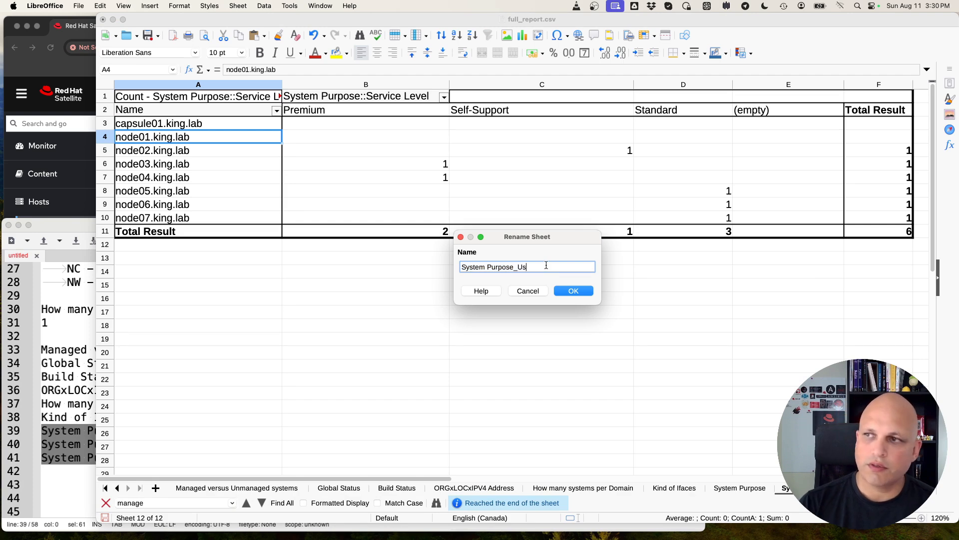
pyautogui.write('age')
pyautogui.press('Return')
# Replace Service Level with System Purpose::Purpose Usage in the column and data fields of the copied pivot table.
pyautogui.rightClick(335, 169)
pyautogui.click(377, 220)
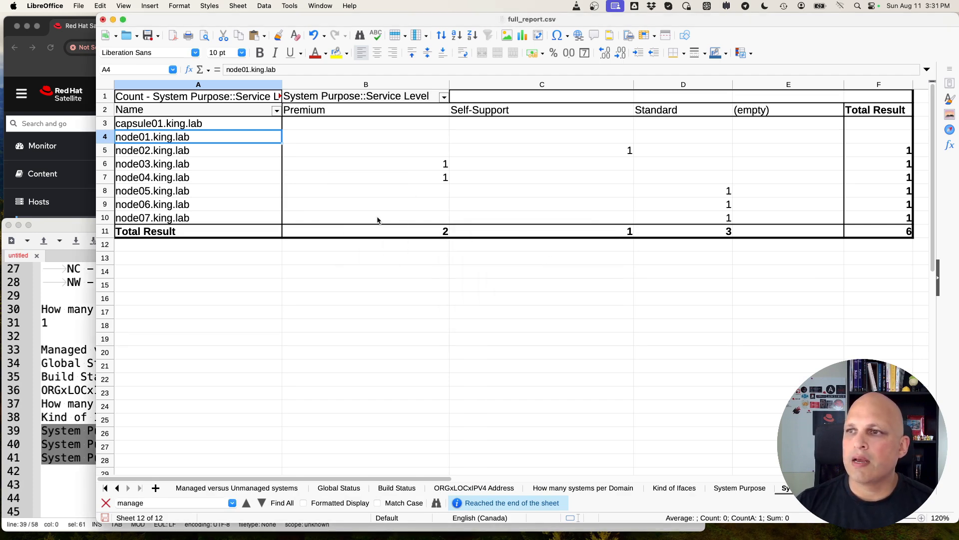
pyautogui.scroll(-15, 644, 300)
pyautogui.moveTo(641, 324); pyautogui.dragTo(544, 291)
pyautogui.moveTo(552, 258); pyautogui.dragTo(639, 262)
pyautogui.moveTo(629, 323); pyautogui.dragTo(509, 177)
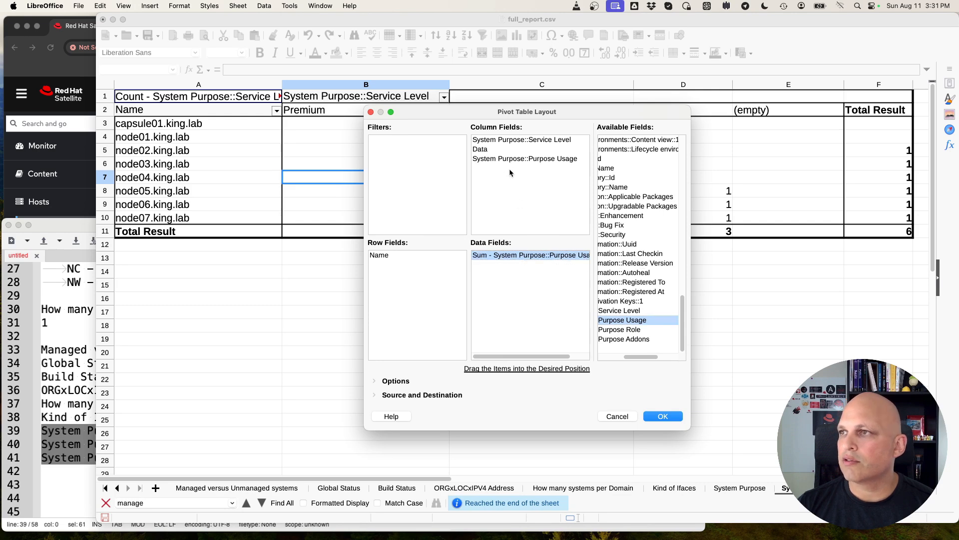
pyautogui.moveTo(533, 143); pyautogui.dragTo(631, 174)
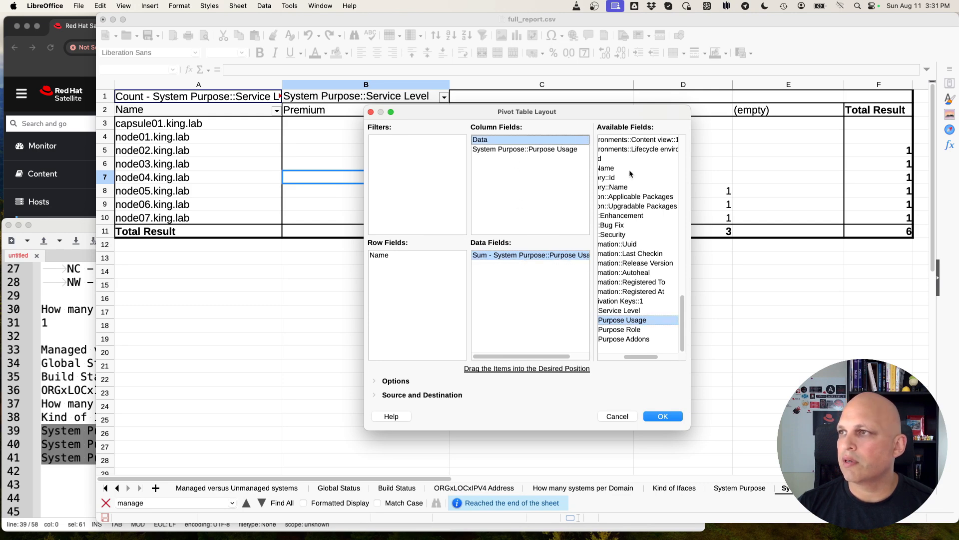
pyautogui.click(670, 417)
# Change the Purpose Usage data field's function to Count in the pivot table.
pyautogui.rightClick(354, 171)
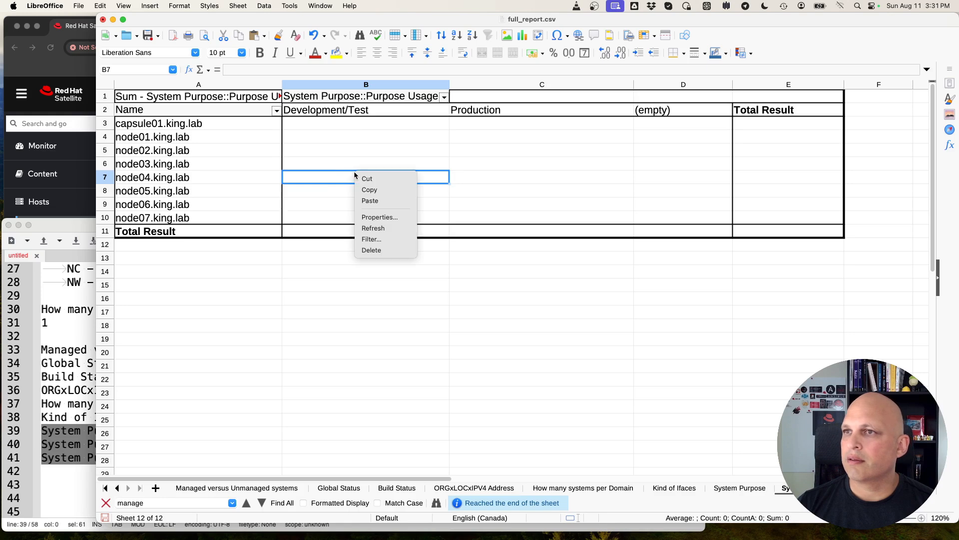
pyautogui.click(397, 217)
pyautogui.doubleClick(524, 255)
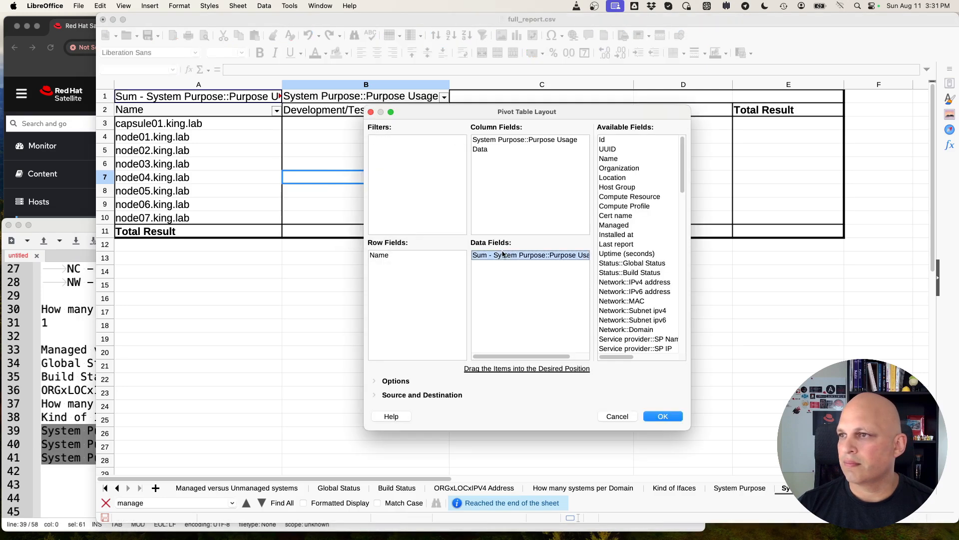
pyautogui.click(476, 219)
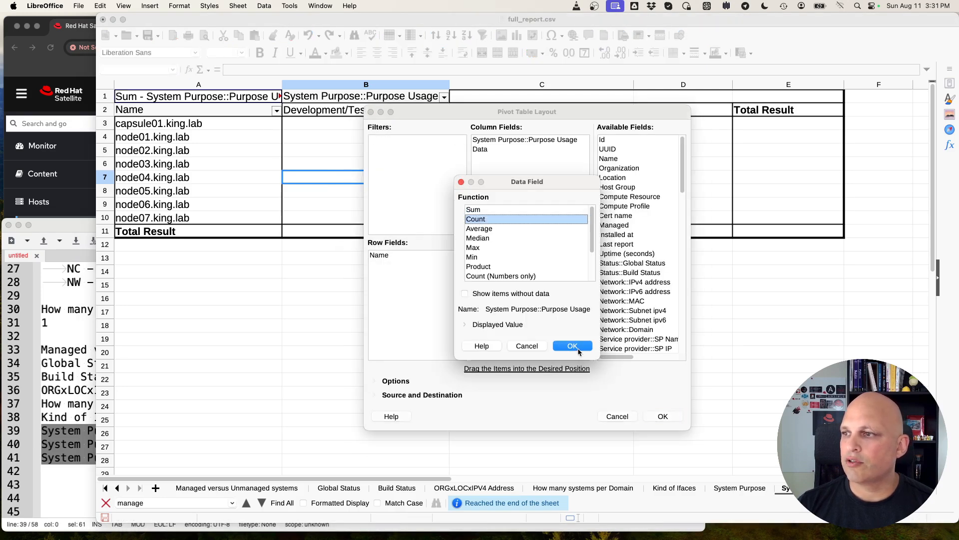
pyautogui.click(573, 346)
pyautogui.click(663, 416)
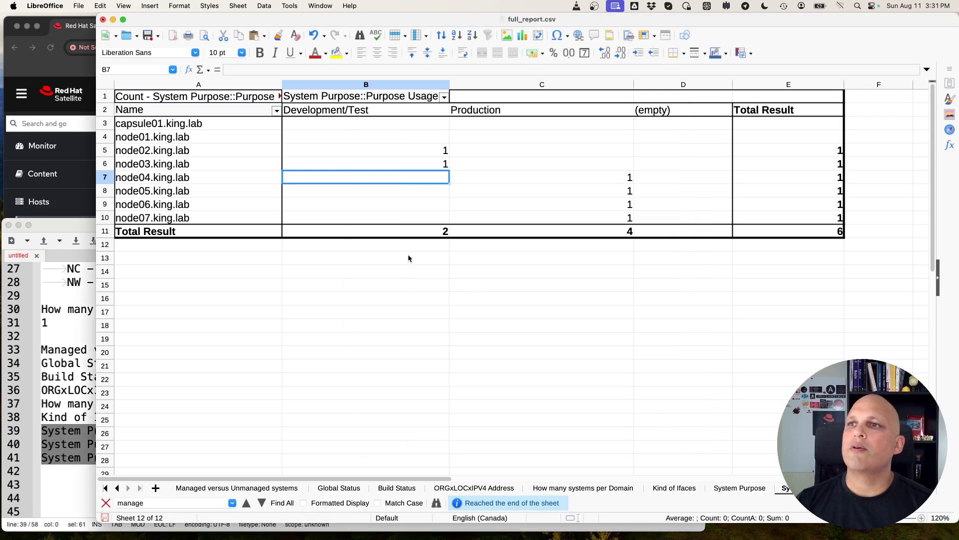
# Filter the Purpose Usage column to only (empty) and check which hosts have no usage set.
pyautogui.click(444, 96)
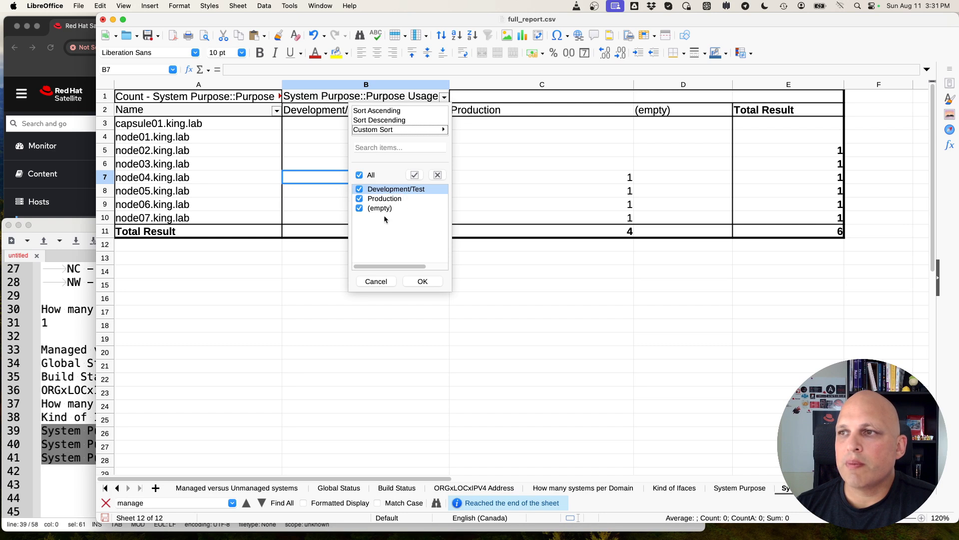
pyautogui.click(360, 175)
pyautogui.click(359, 207)
pyautogui.click(423, 281)
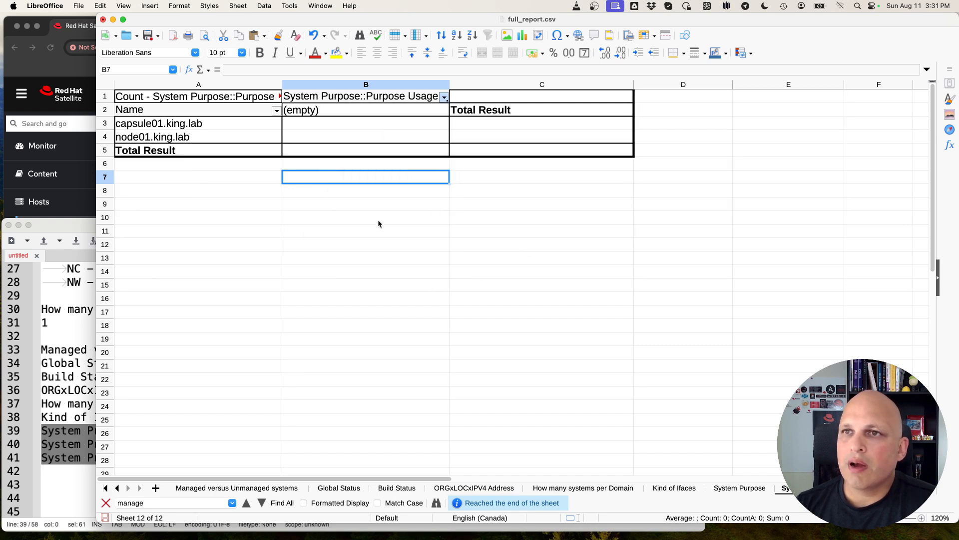
pyautogui.click(378, 220)
pyautogui.click(189, 124)
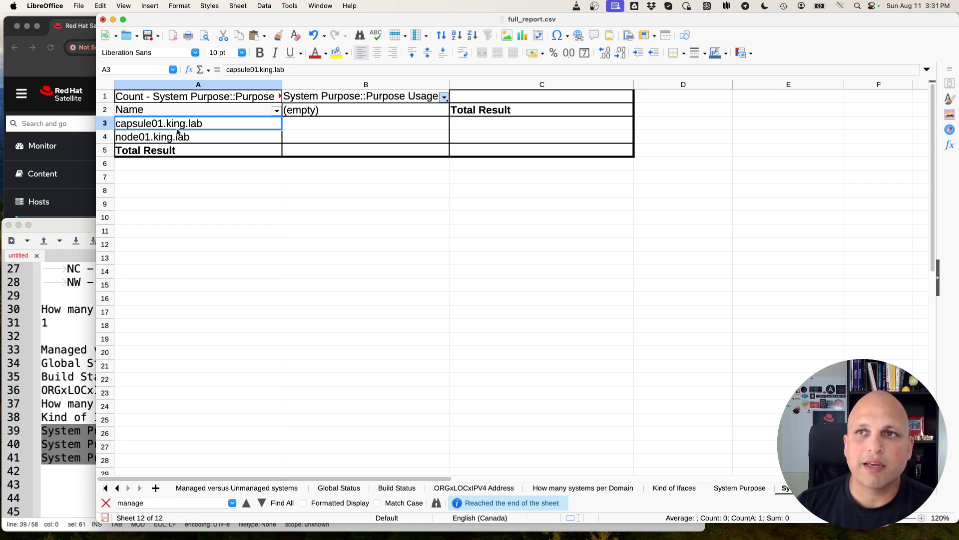
pyautogui.click(147, 140)
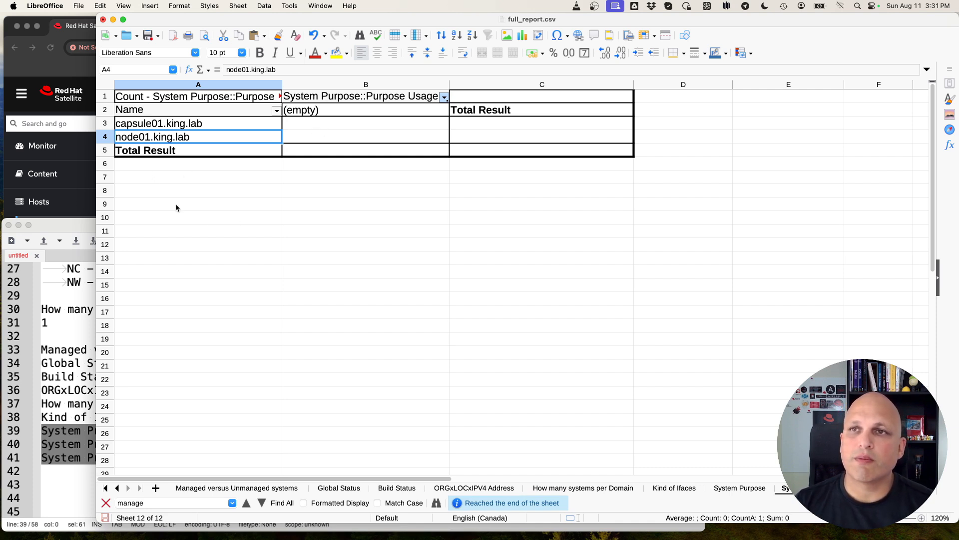
# Switch to Red Hat Satellite in Chrome and open the content host capsule01.king.lab at its System purpose details.
pyautogui.click(51, 66)
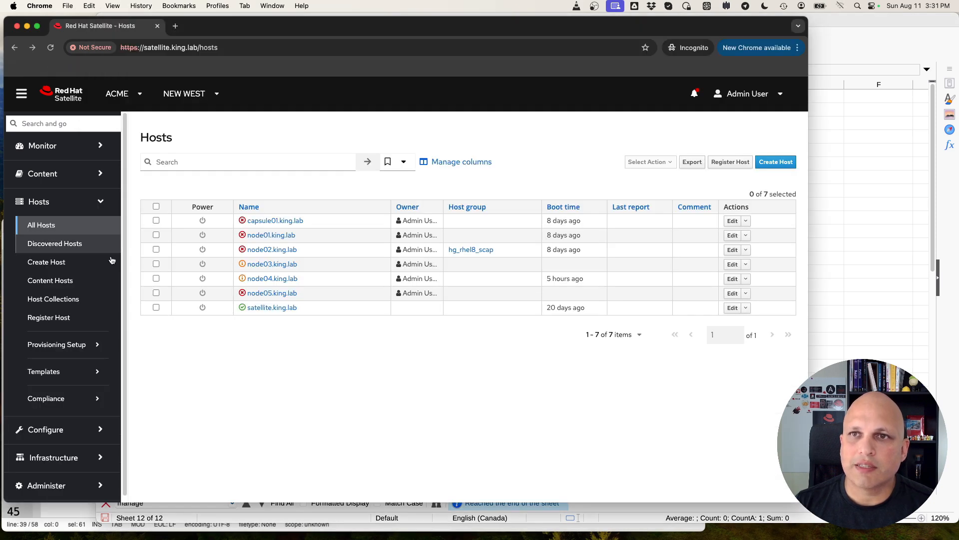
pyautogui.click(62, 282)
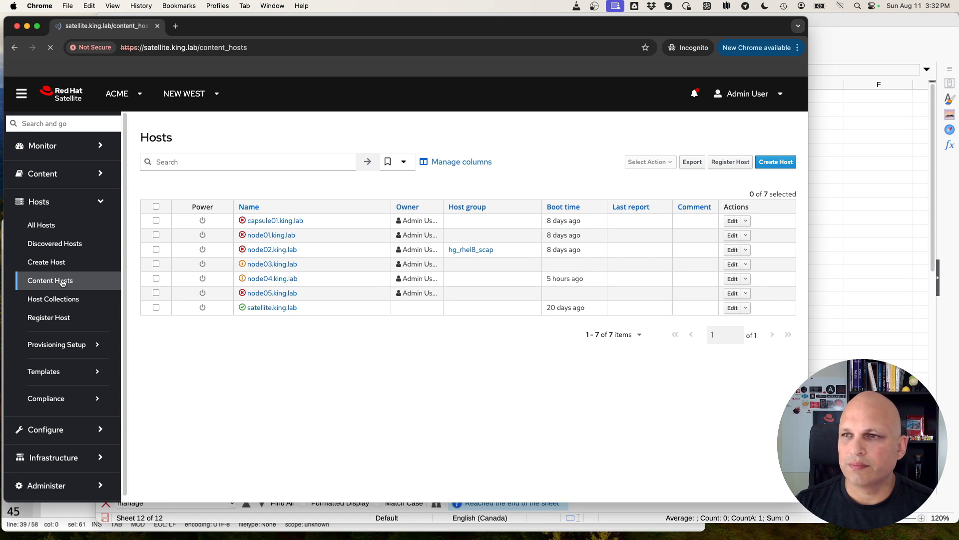
pyautogui.click(195, 208)
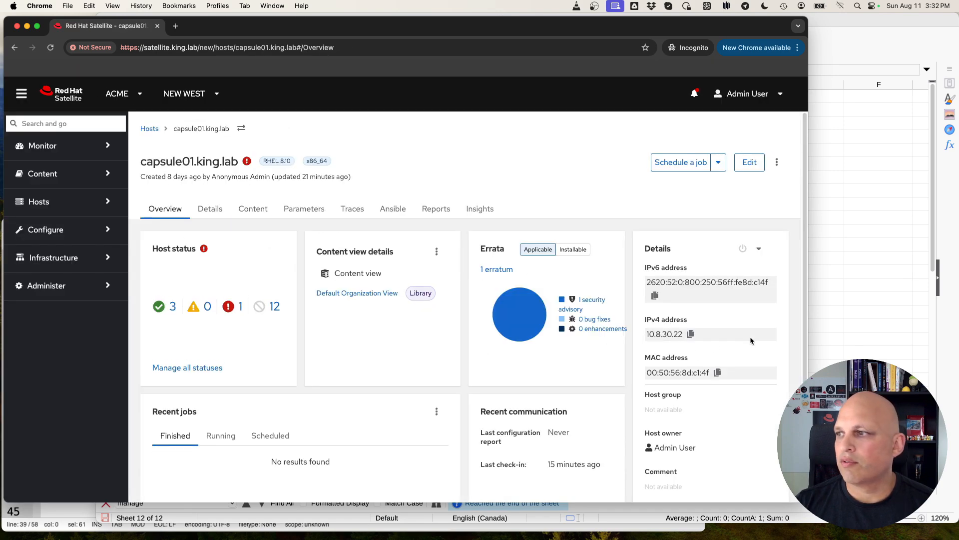
pyautogui.scroll(-5, 750, 349)
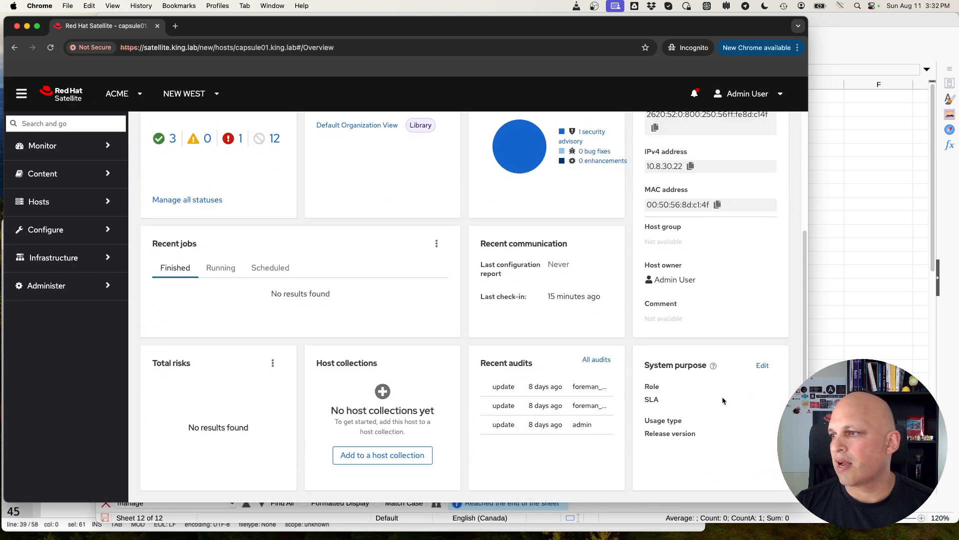
# Set capsule01.king.lab's system purpose role to Red Hat Enterprise Linux Server, SLA to Premium and usage to Production, and save.
pyautogui.click(763, 367)
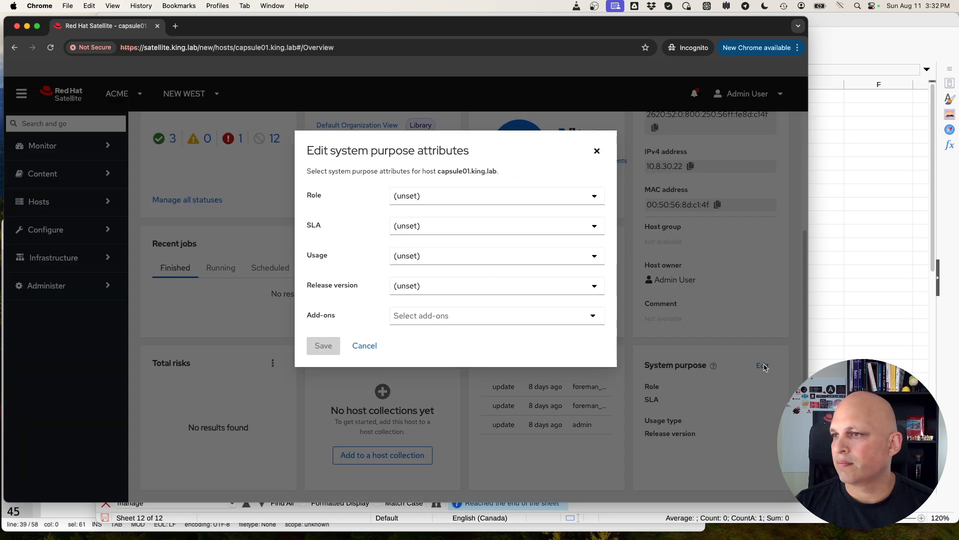
pyautogui.click(594, 203)
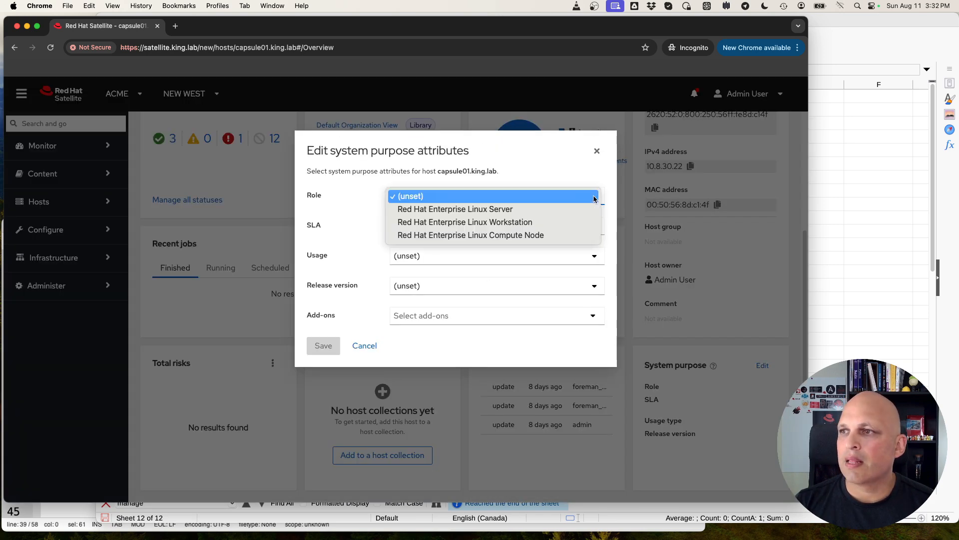
pyautogui.click(548, 212)
pyautogui.click(591, 225)
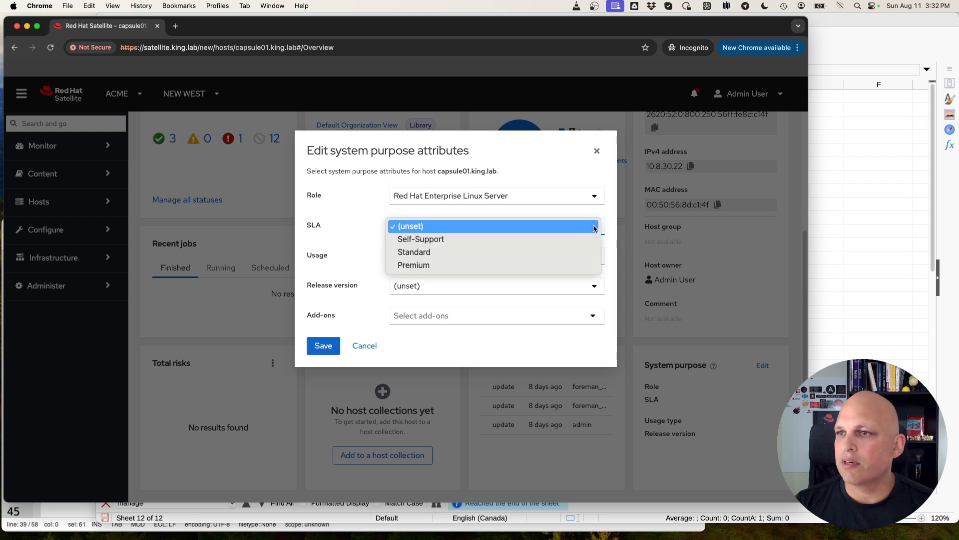
pyautogui.click(420, 265)
pyautogui.click(593, 256)
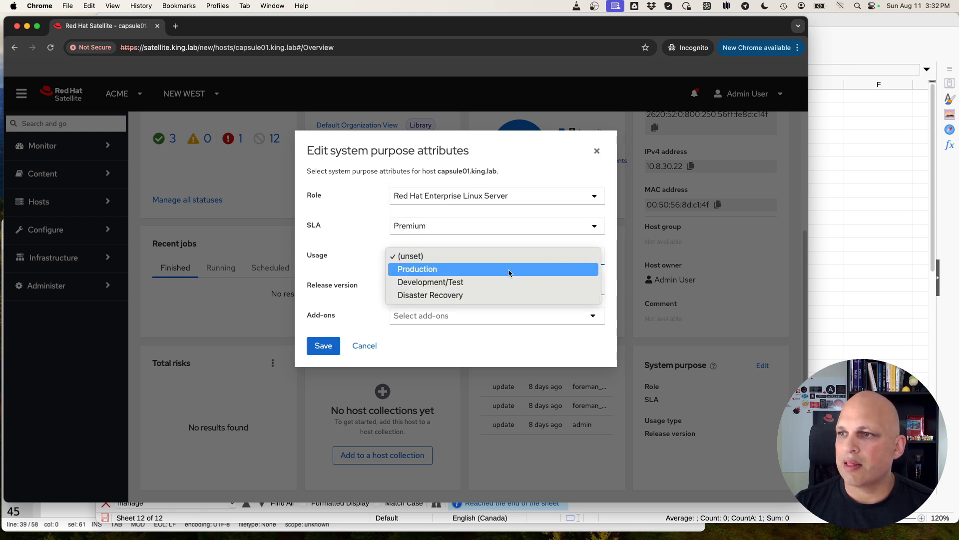
pyautogui.click(483, 273)
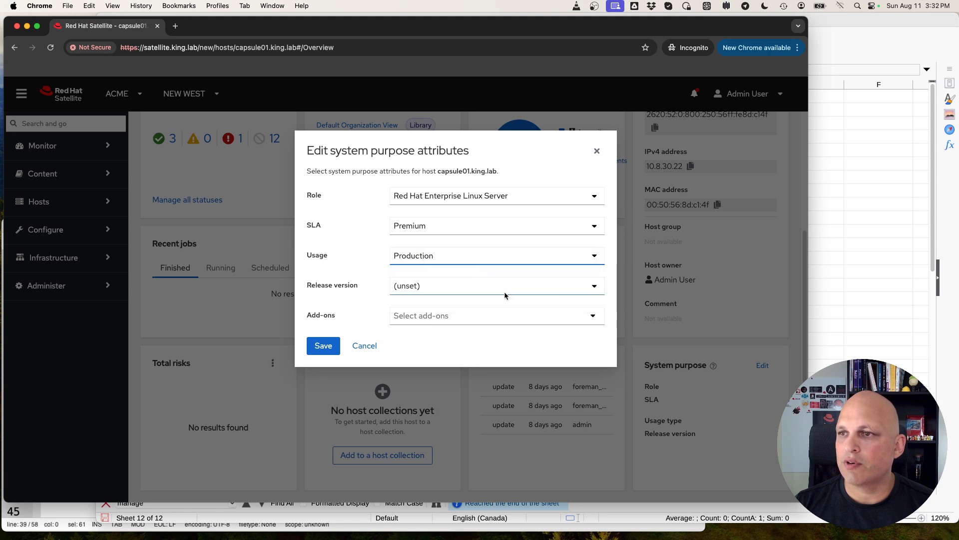
pyautogui.click(597, 288)
pyautogui.click(612, 279)
pyautogui.click(592, 315)
pyautogui.click(612, 294)
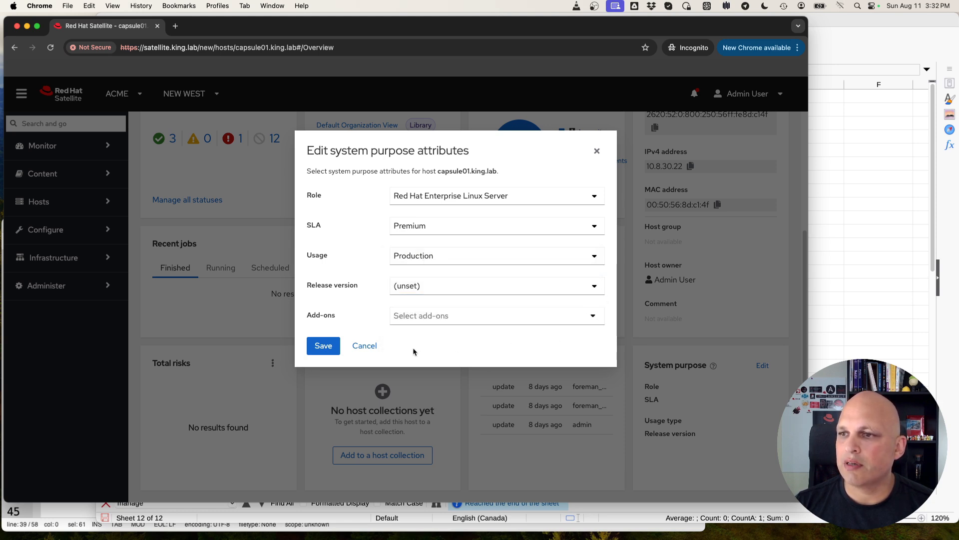
pyautogui.click(322, 346)
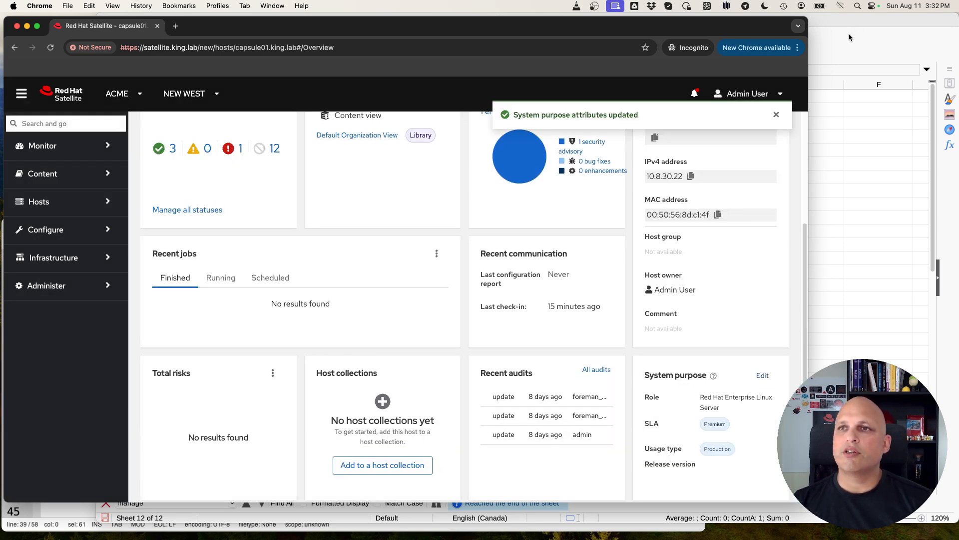
# Return to LibreOffice and copy the System Purpose service level, usage and role from row 6 to row 2 of the full_report sheet.
pyautogui.click(849, 33)
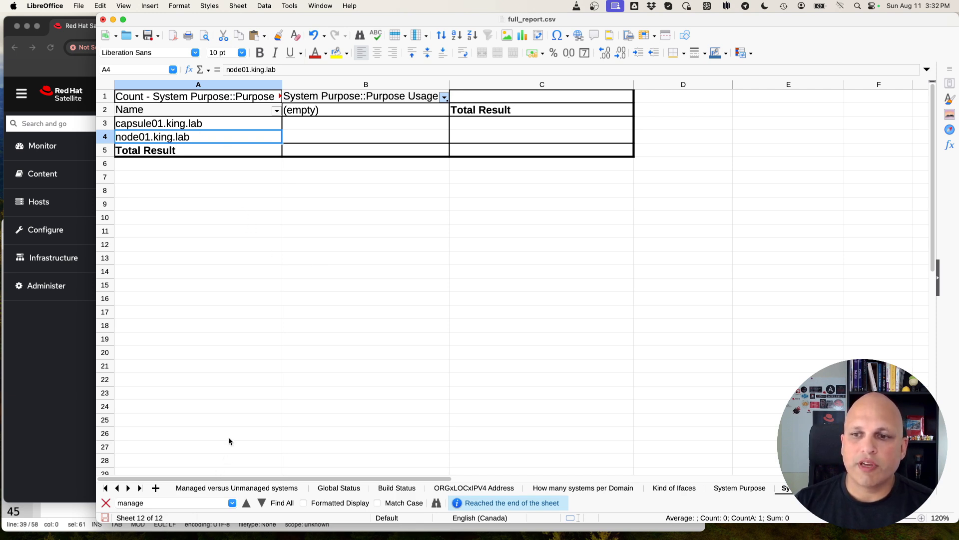
pyautogui.click(104, 489)
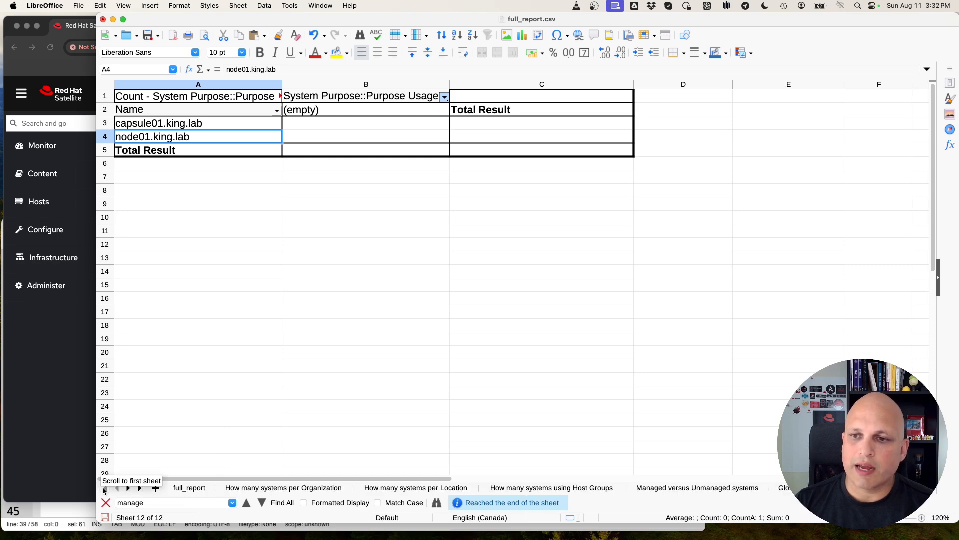
pyautogui.click(189, 488)
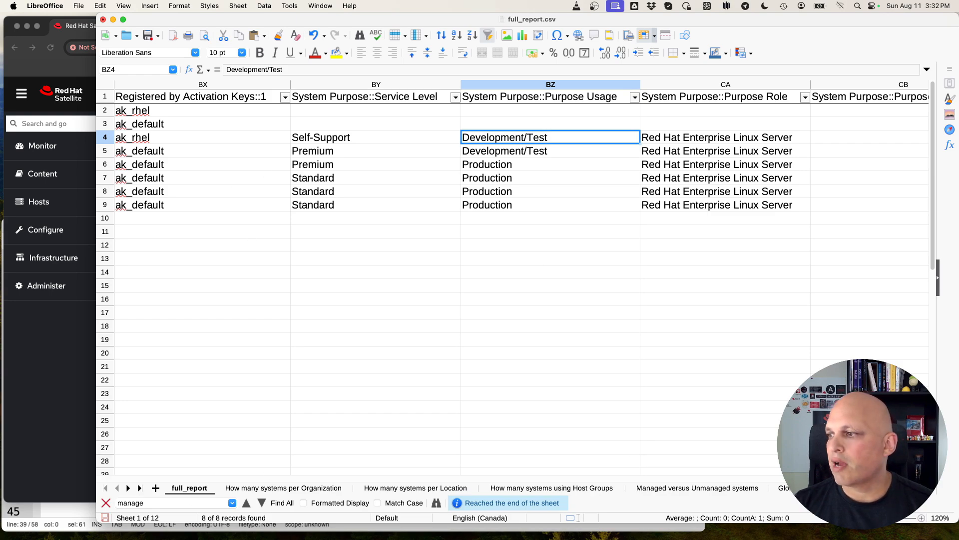
pyautogui.moveTo(819, 479)
pyautogui.mouseDown()
pyautogui.moveTo(416, 481)
pyautogui.moveTo(83, 501)
pyautogui.moveTo(815, 487)
pyautogui.mouseUp()
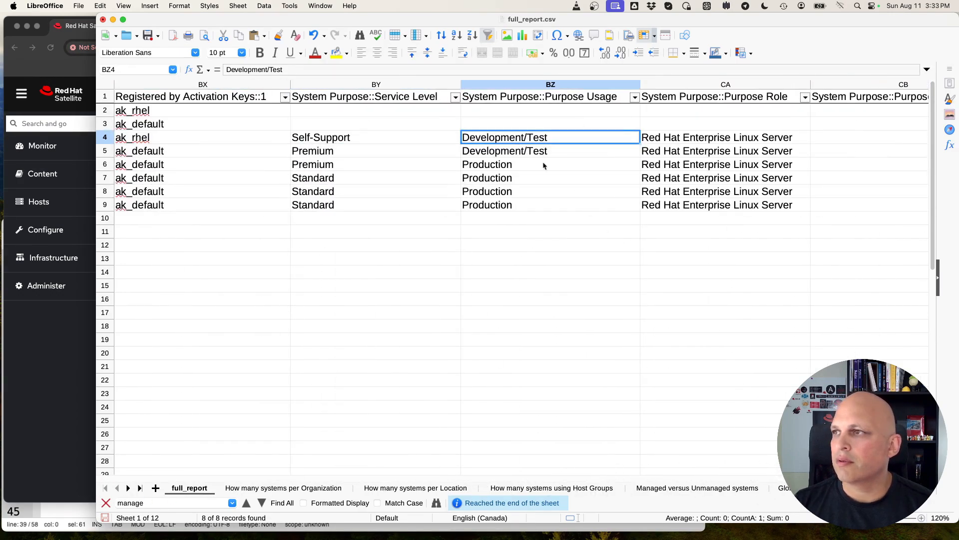
pyautogui.moveTo(670, 166); pyautogui.dragTo(379, 164)
pyautogui.press('cmd+c')
pyautogui.click(335, 111)
pyautogui.press('cmd+v')
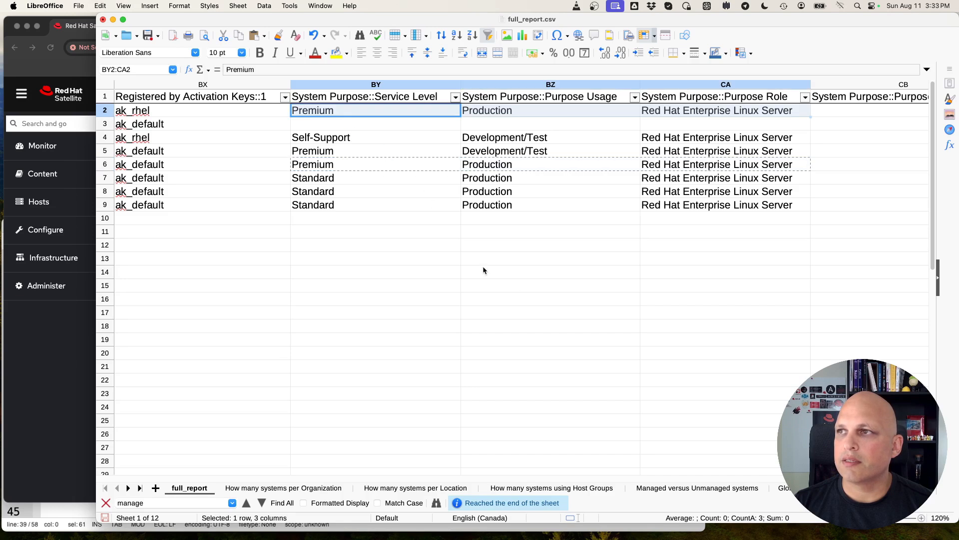
pyautogui.click(572, 249)
pyautogui.press('Escape')
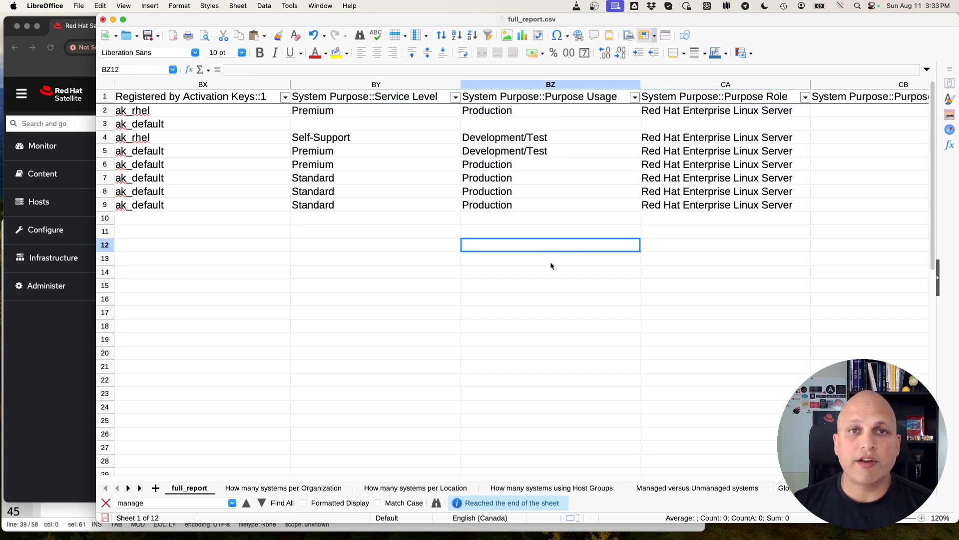
# Refresh the pivot table on the System Purpose_Usage sheet with the edited report data.
pyautogui.click(142, 488)
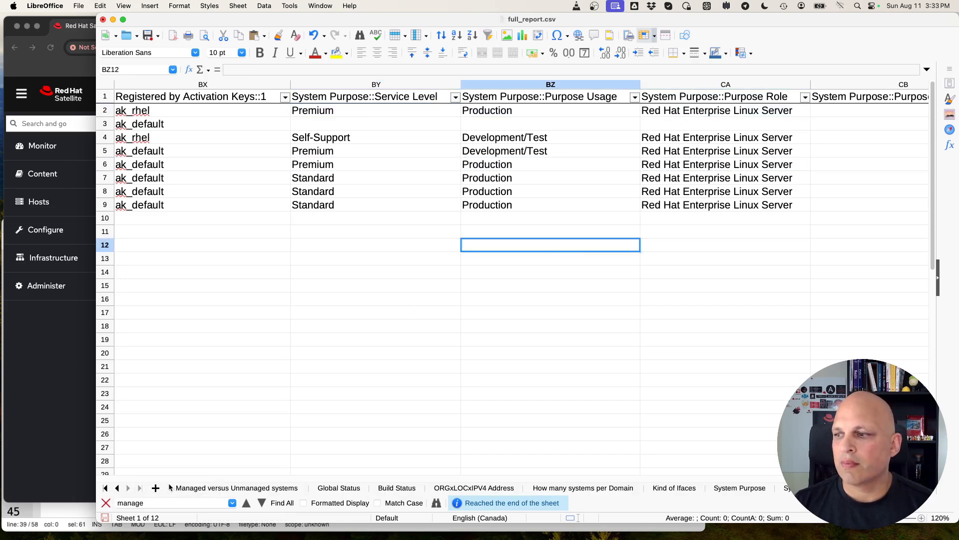
pyautogui.click(810, 488)
pyautogui.rightClick(259, 126)
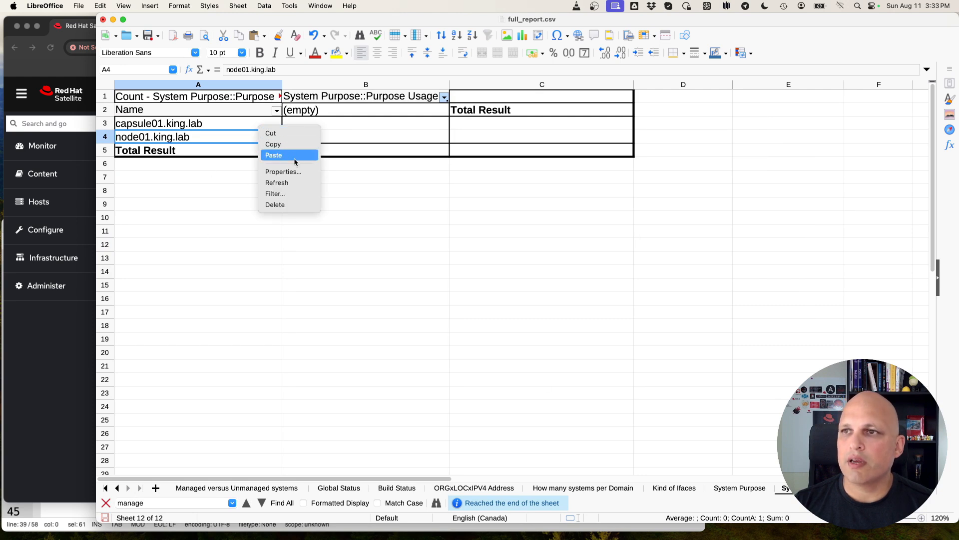
pyautogui.click(296, 184)
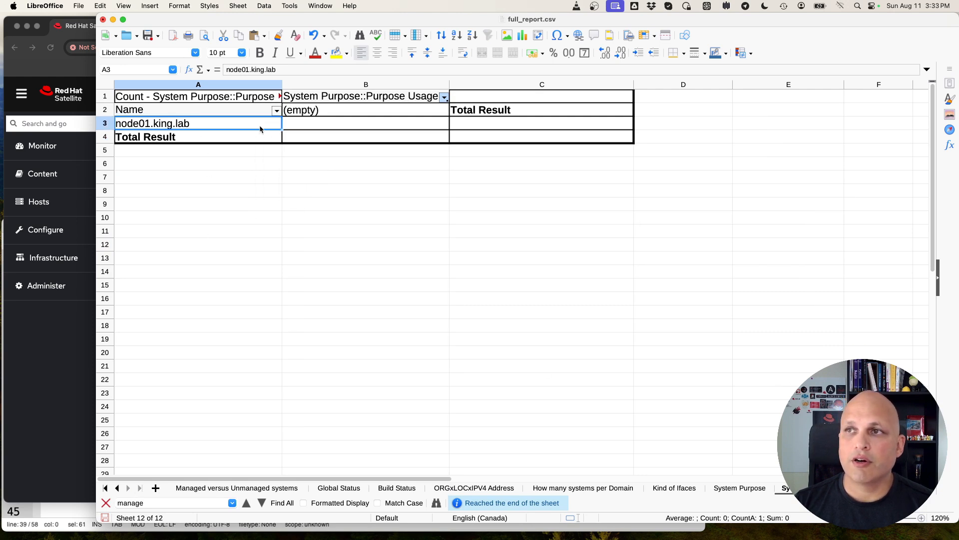
# Reset the Purpose Usage filter to all items and narrow it to Production only.
pyautogui.click(444, 98)
pyautogui.click(359, 175)
pyautogui.click(431, 281)
pyautogui.click(444, 97)
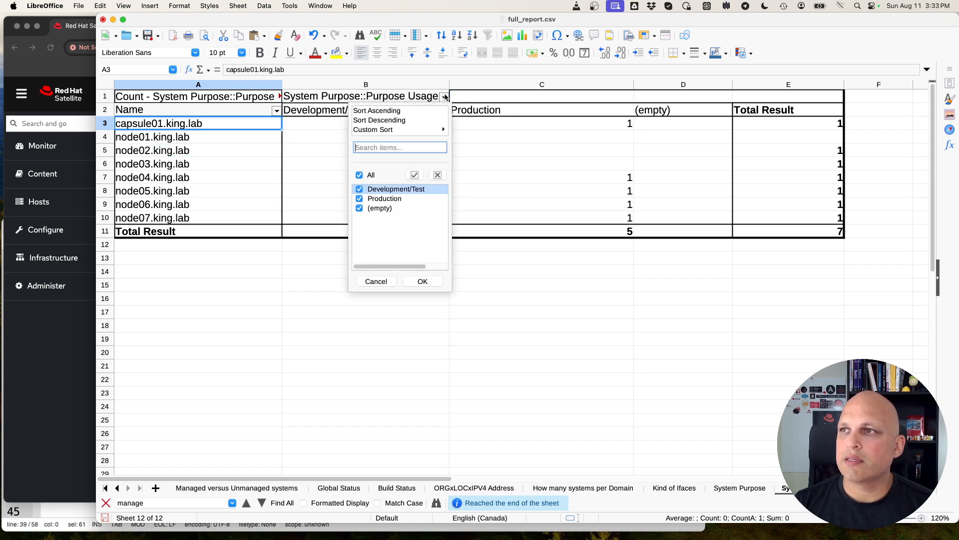
pyautogui.click(359, 190)
pyautogui.click(361, 209)
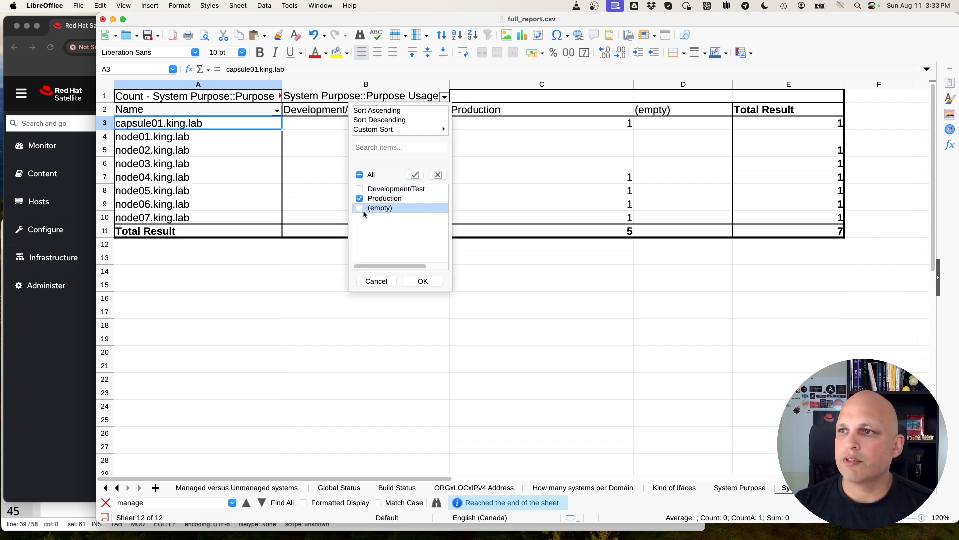
pyautogui.press('Return')
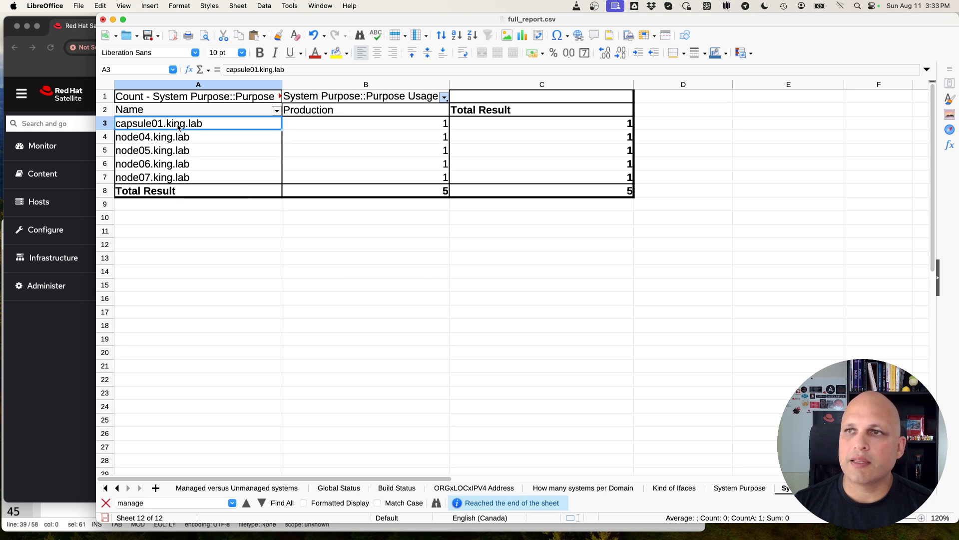
pyautogui.click(405, 127)
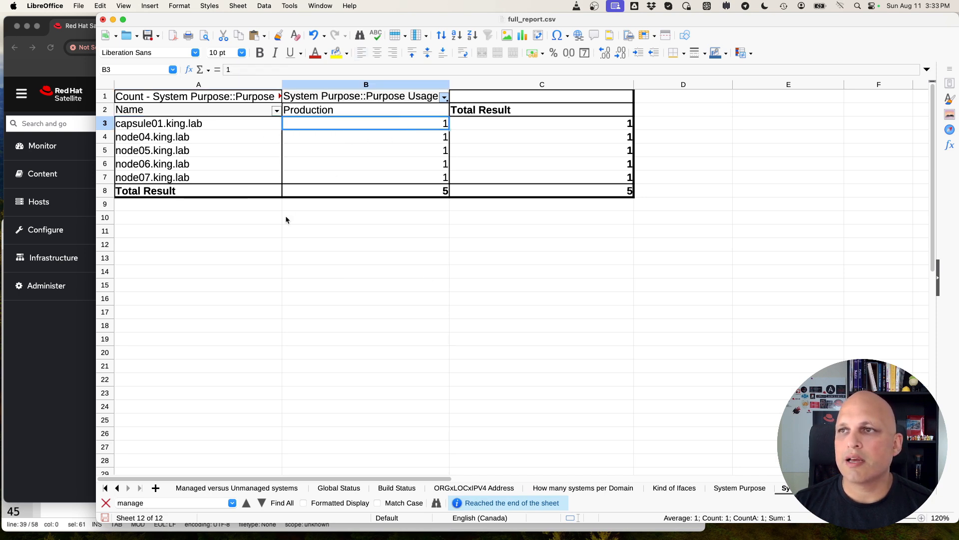
# Refresh the service level pivot table on the System Purpose sheet with the edited report data.
pyautogui.click(750, 489)
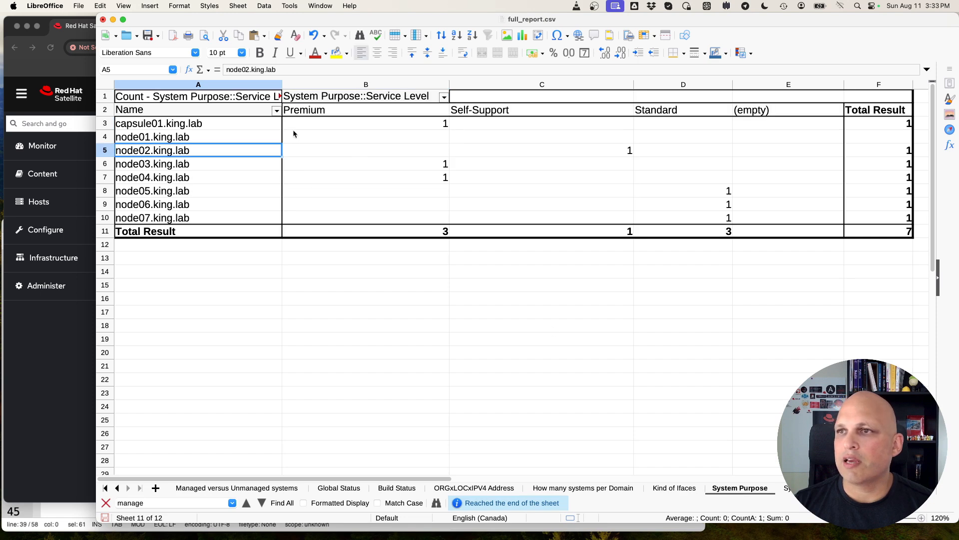
pyautogui.rightClick(361, 149)
pyautogui.click(406, 206)
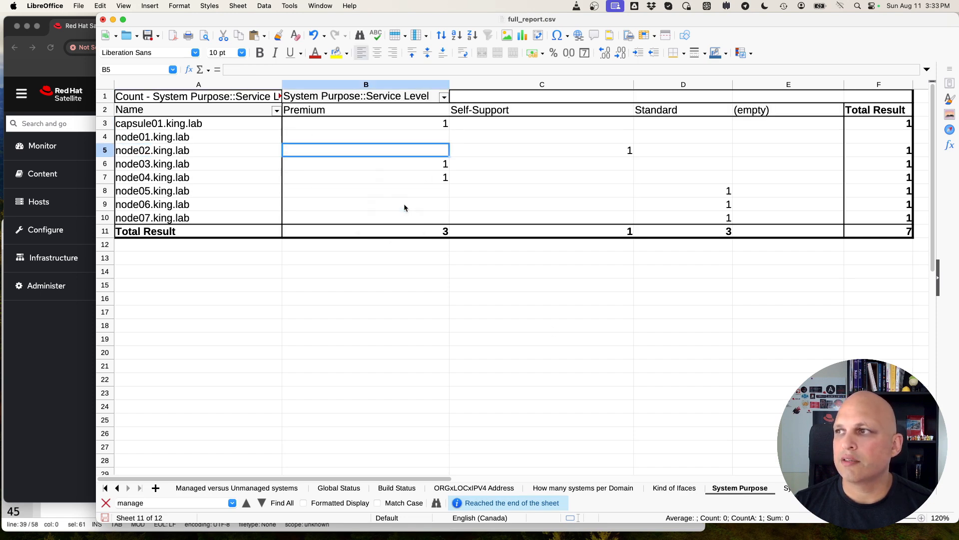
pyautogui.click(397, 123)
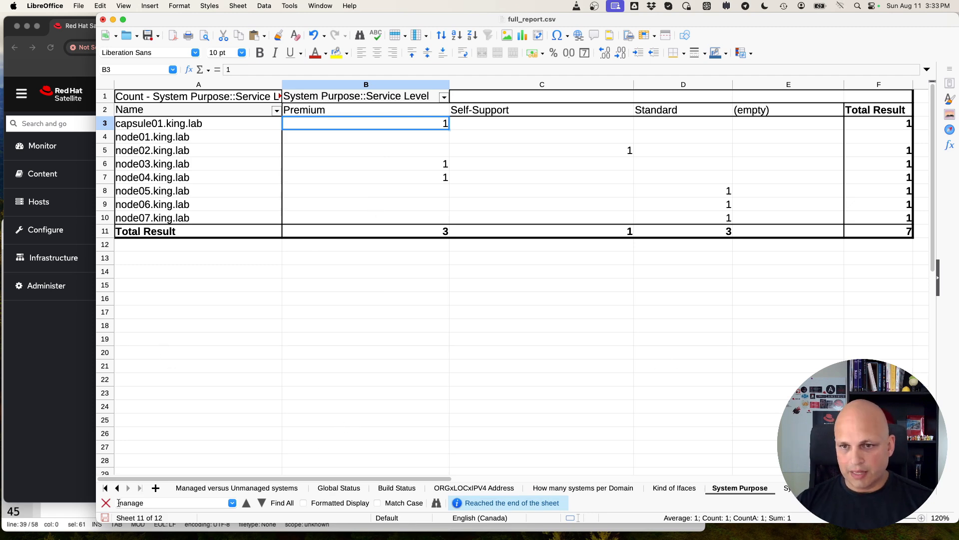
# Switch to Geany to review the end of the question list and return to the LibreOffice spreadsheet.
pyautogui.click(73, 510)
pyautogui.click(169, 472)
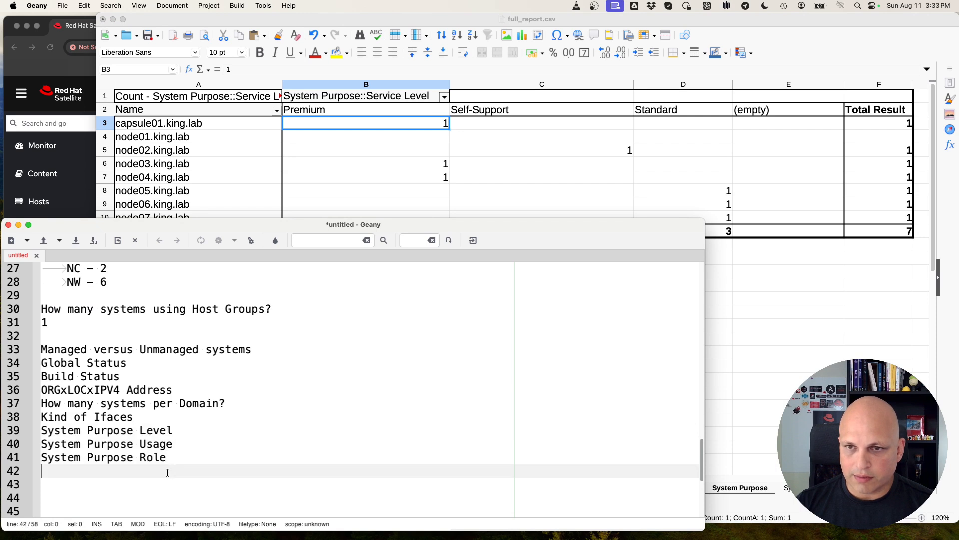
pyautogui.click(357, 18)
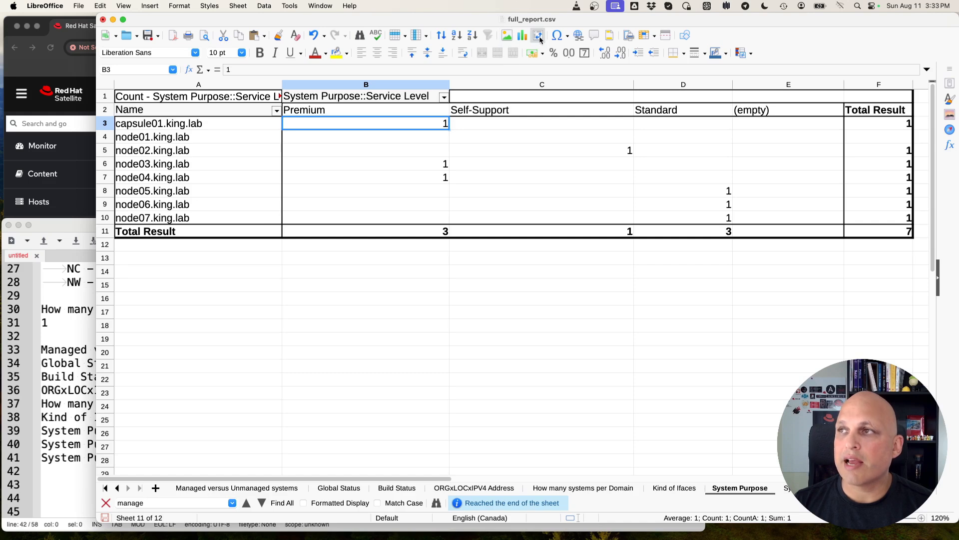
# Try a pie chart for the System Purpose service level pivot table and cancel the chart.
pyautogui.click(523, 37)
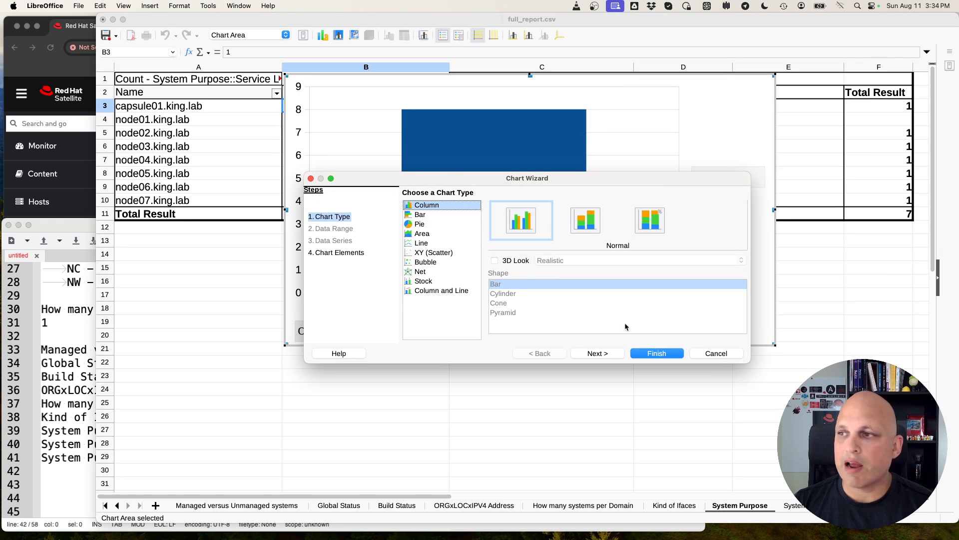
pyautogui.click(433, 217)
pyautogui.click(426, 225)
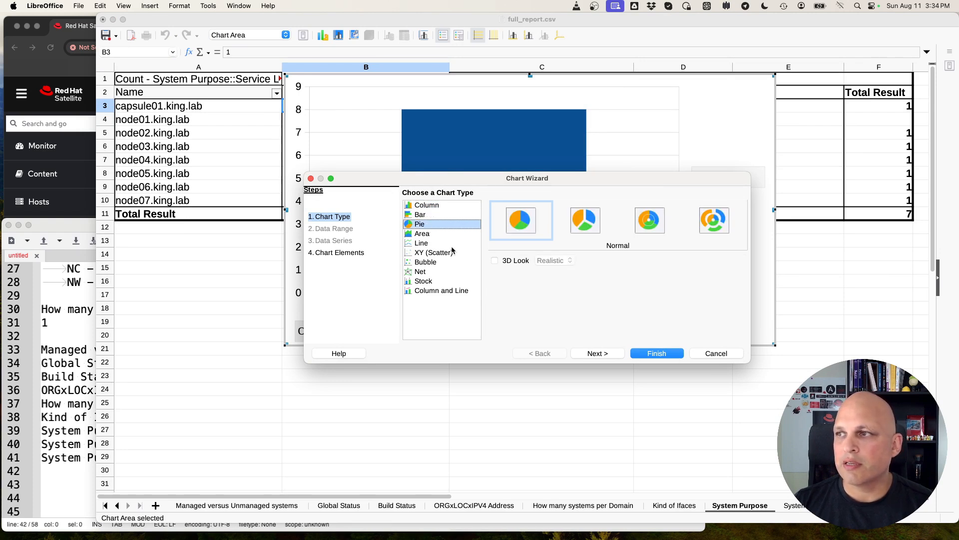
pyautogui.click(717, 353)
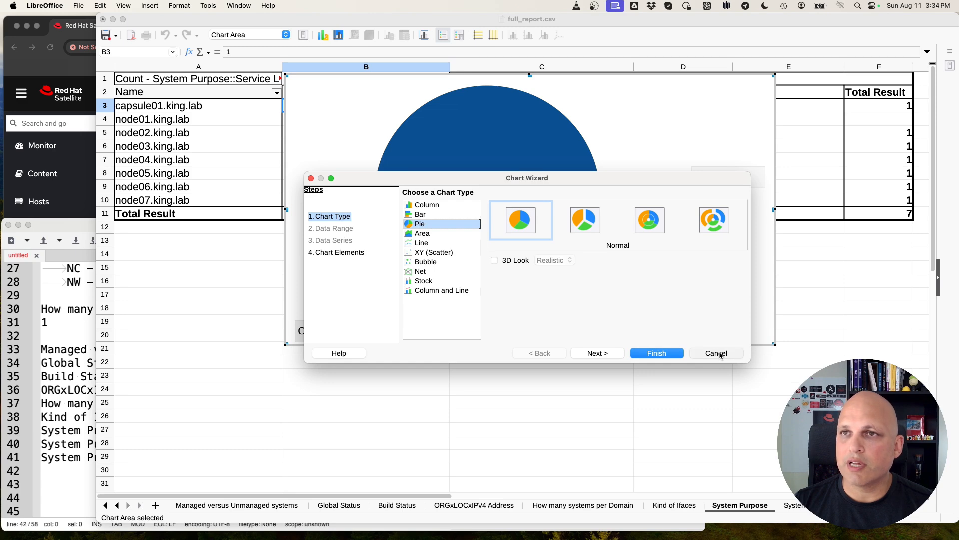
pyautogui.click(463, 315)
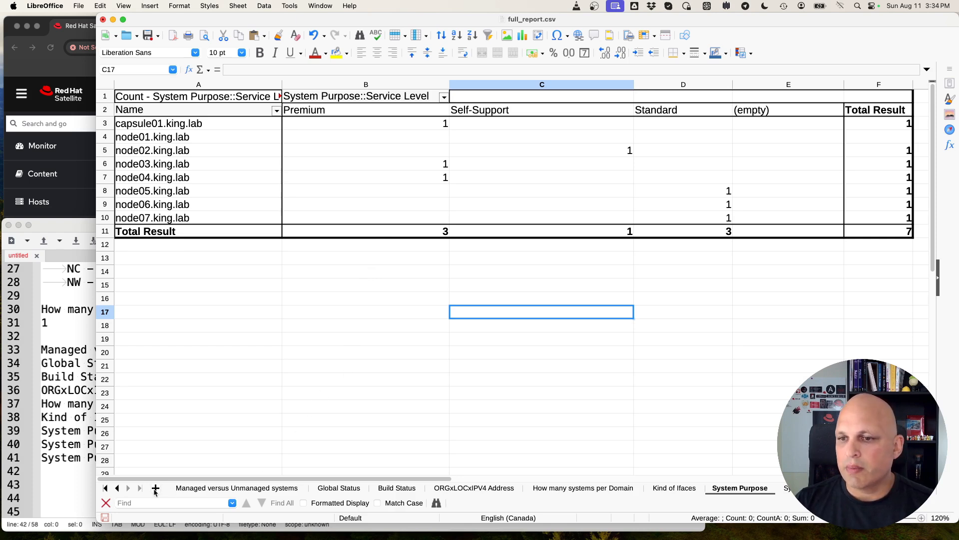
# Go back to the full_report sheet and bring its first columns, starting at Id, into view.
pyautogui.click(106, 488)
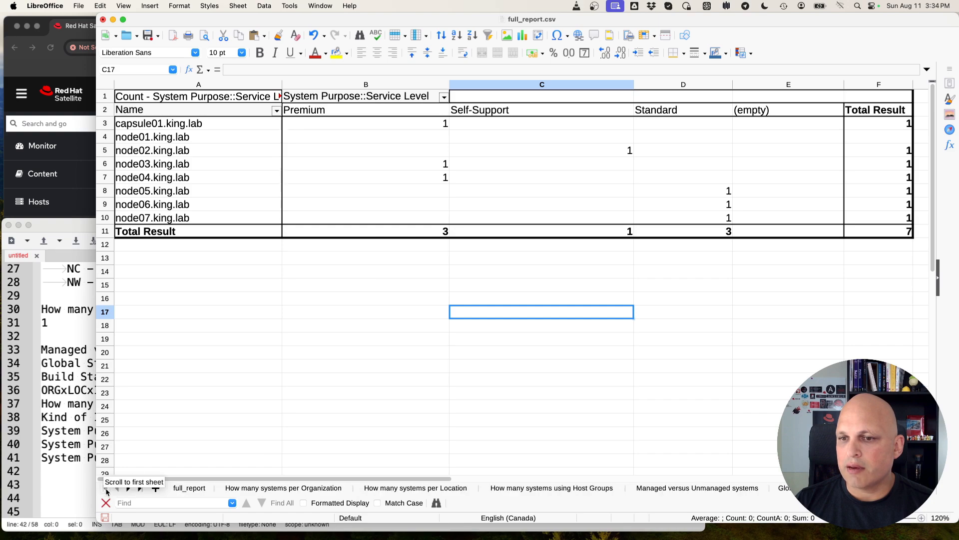
pyautogui.click(189, 488)
pyautogui.click(418, 270)
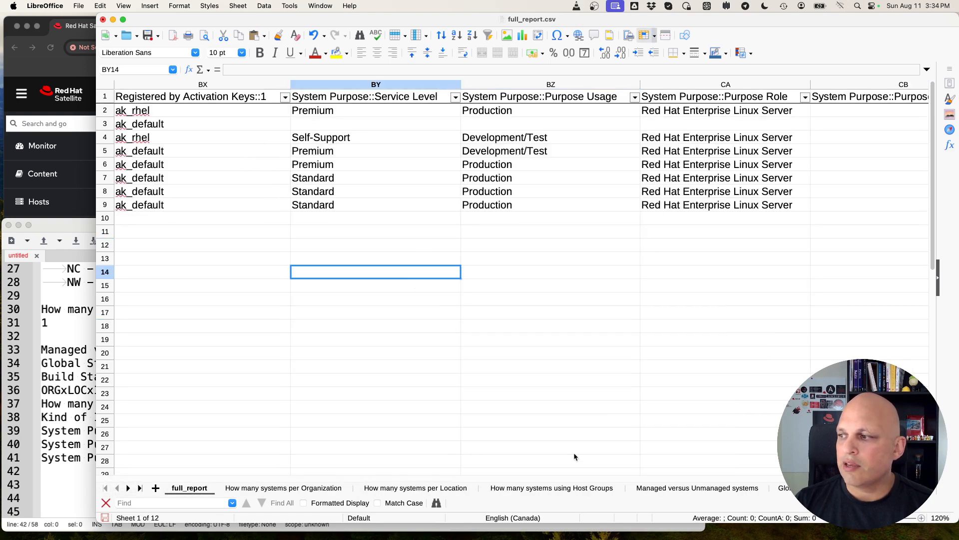
pyautogui.moveTo(801, 479); pyautogui.dragTo(121, 480)
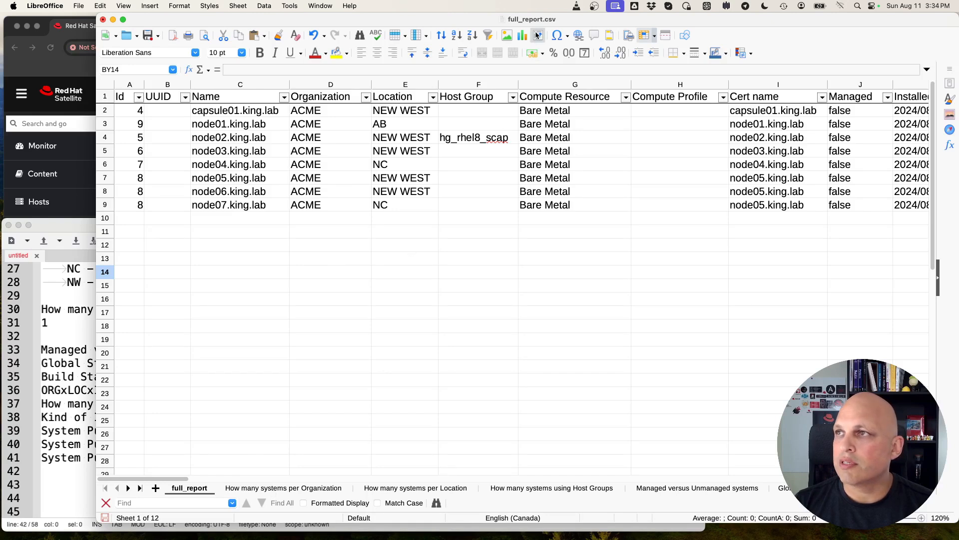
# Review the pivot sheets for systems per Organization, per Location and using Host Groups alongside the full_report data.
pyautogui.click(312, 488)
pyautogui.click(409, 488)
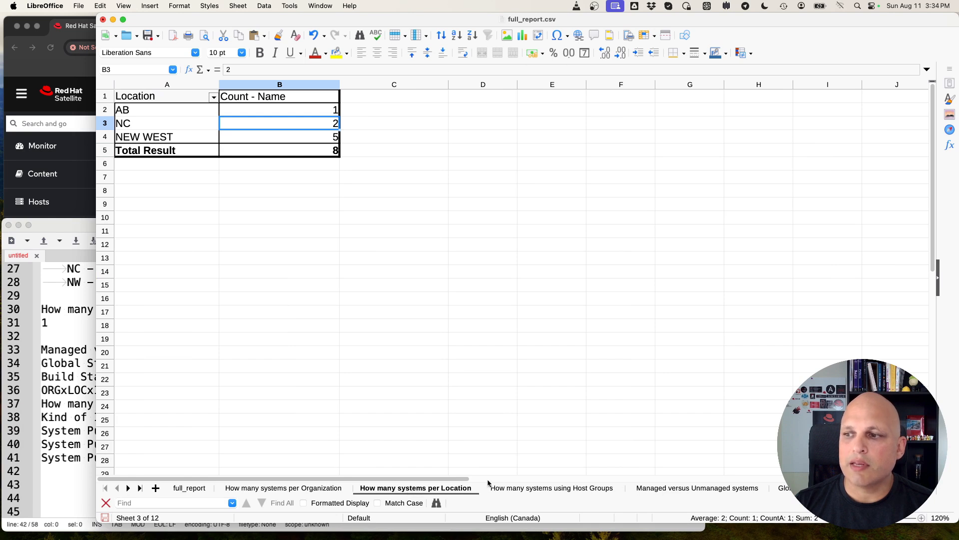
pyautogui.click(530, 488)
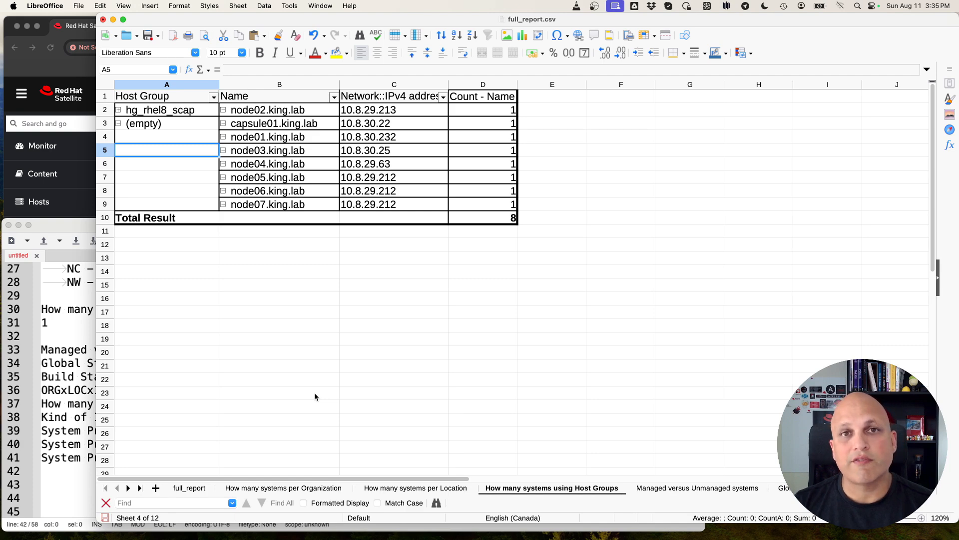
pyautogui.click(189, 489)
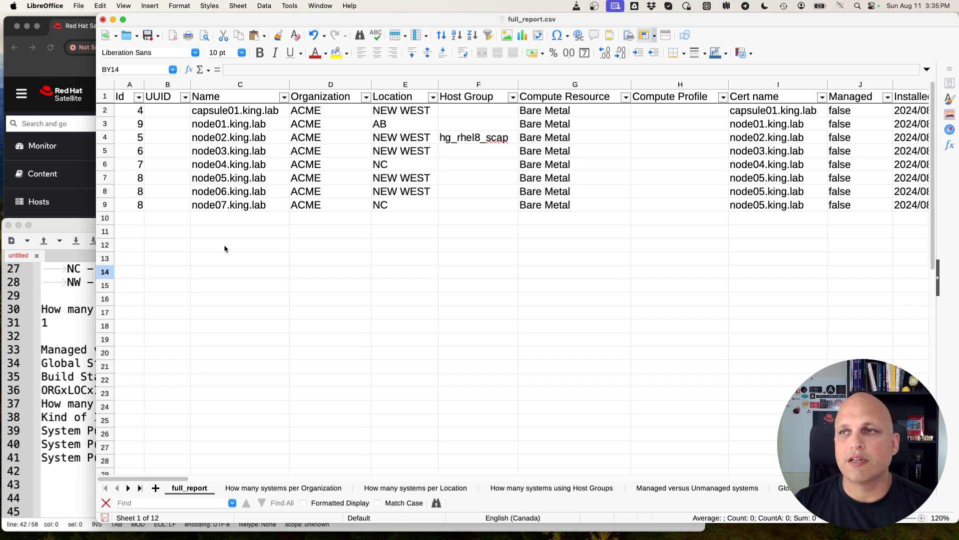
pyautogui.click(305, 489)
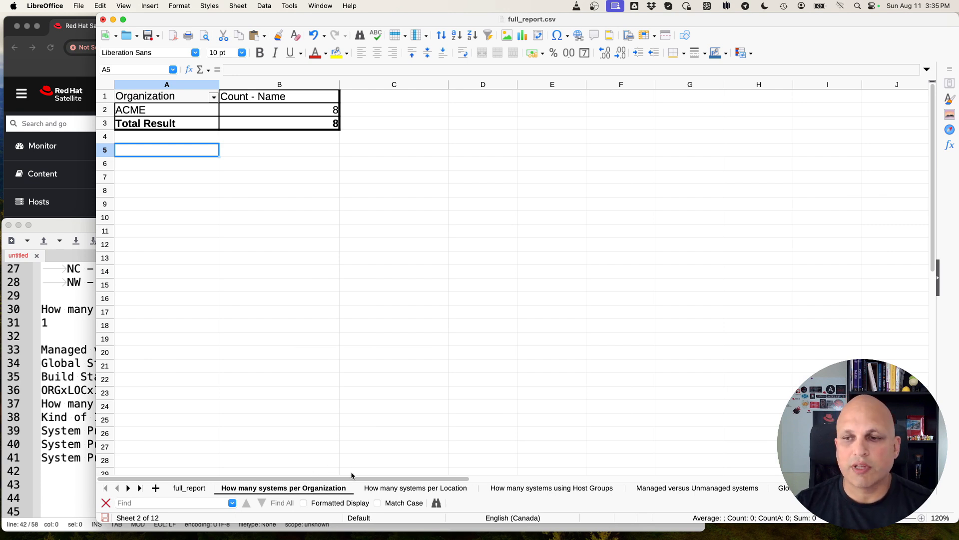
# Try extending the systems per Organization pivot table's source range to $full_report.$A$1:$CB$7000 and cancel the layout change.
pyautogui.rightClick(251, 487)
pyautogui.rightClick(231, 116)
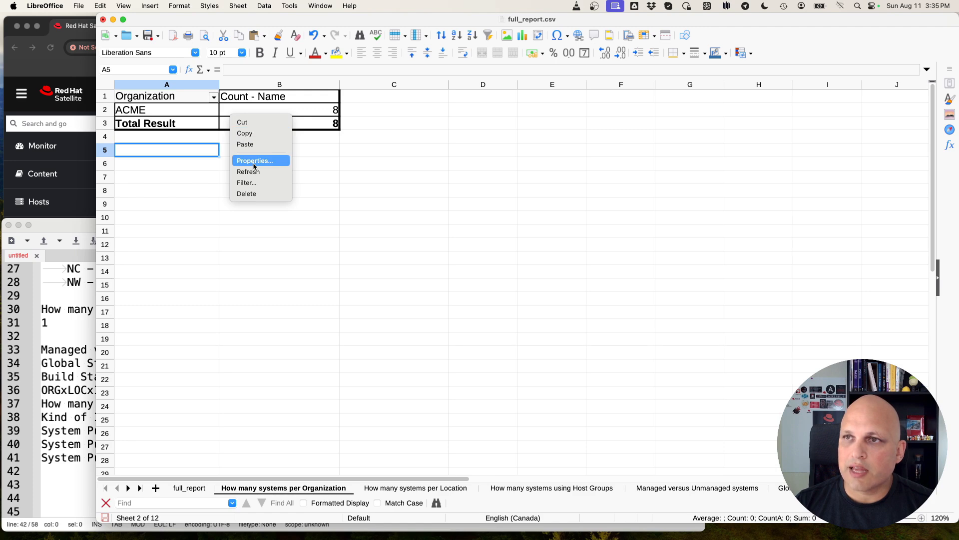
pyautogui.click(254, 160)
pyautogui.click(414, 400)
pyautogui.click(532, 335)
pyautogui.click(532, 334)
pyautogui.moveTo(532, 334); pyautogui.dragTo(521, 335)
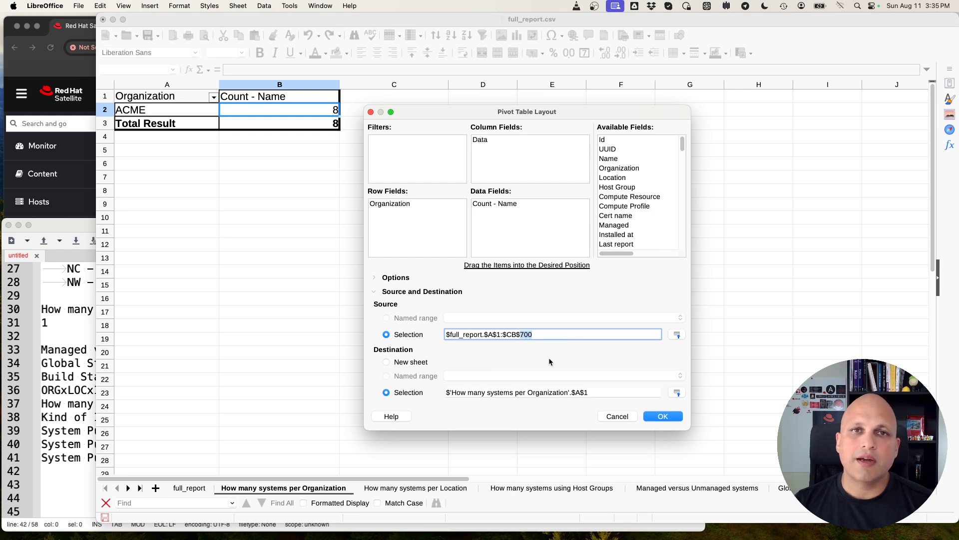
pyautogui.click(538, 333)
pyautogui.write('0')
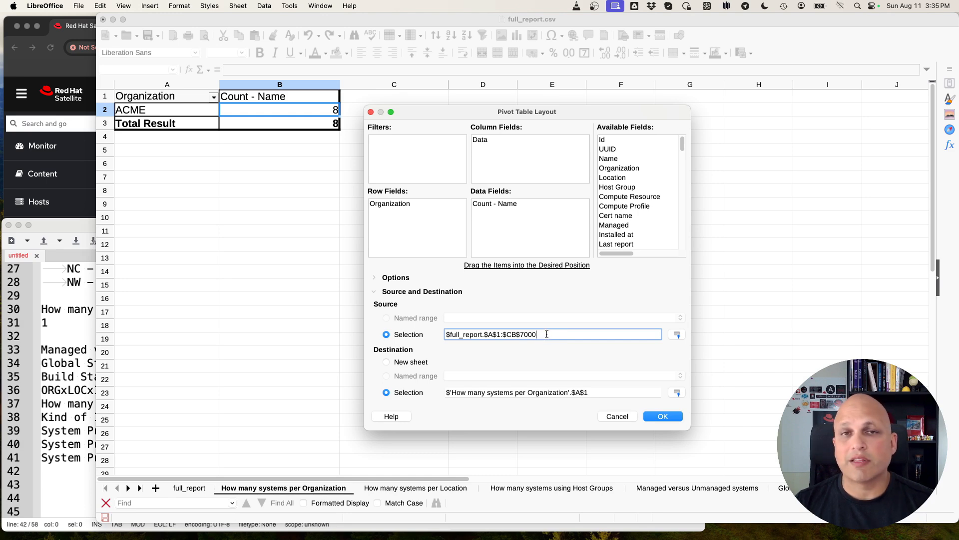
pyautogui.click(618, 415)
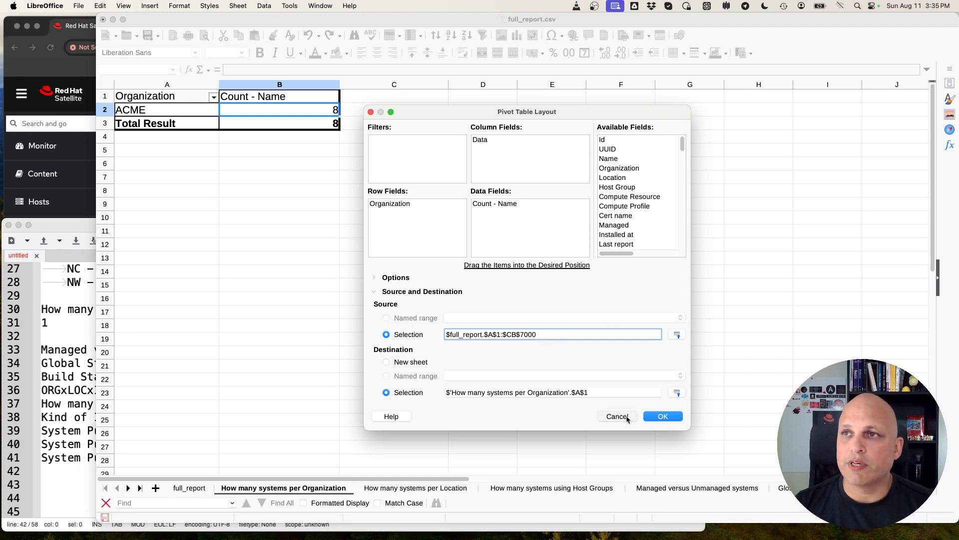
pyautogui.click(302, 269)
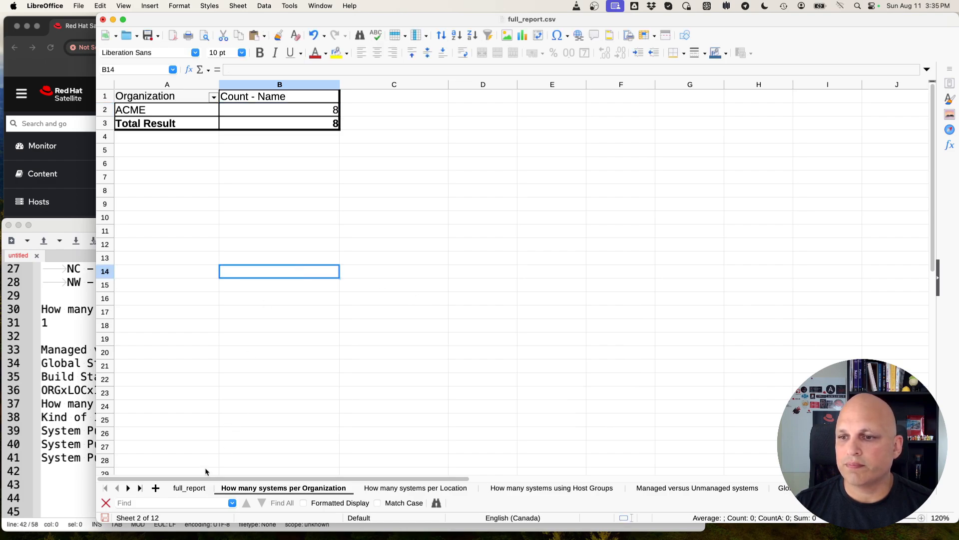